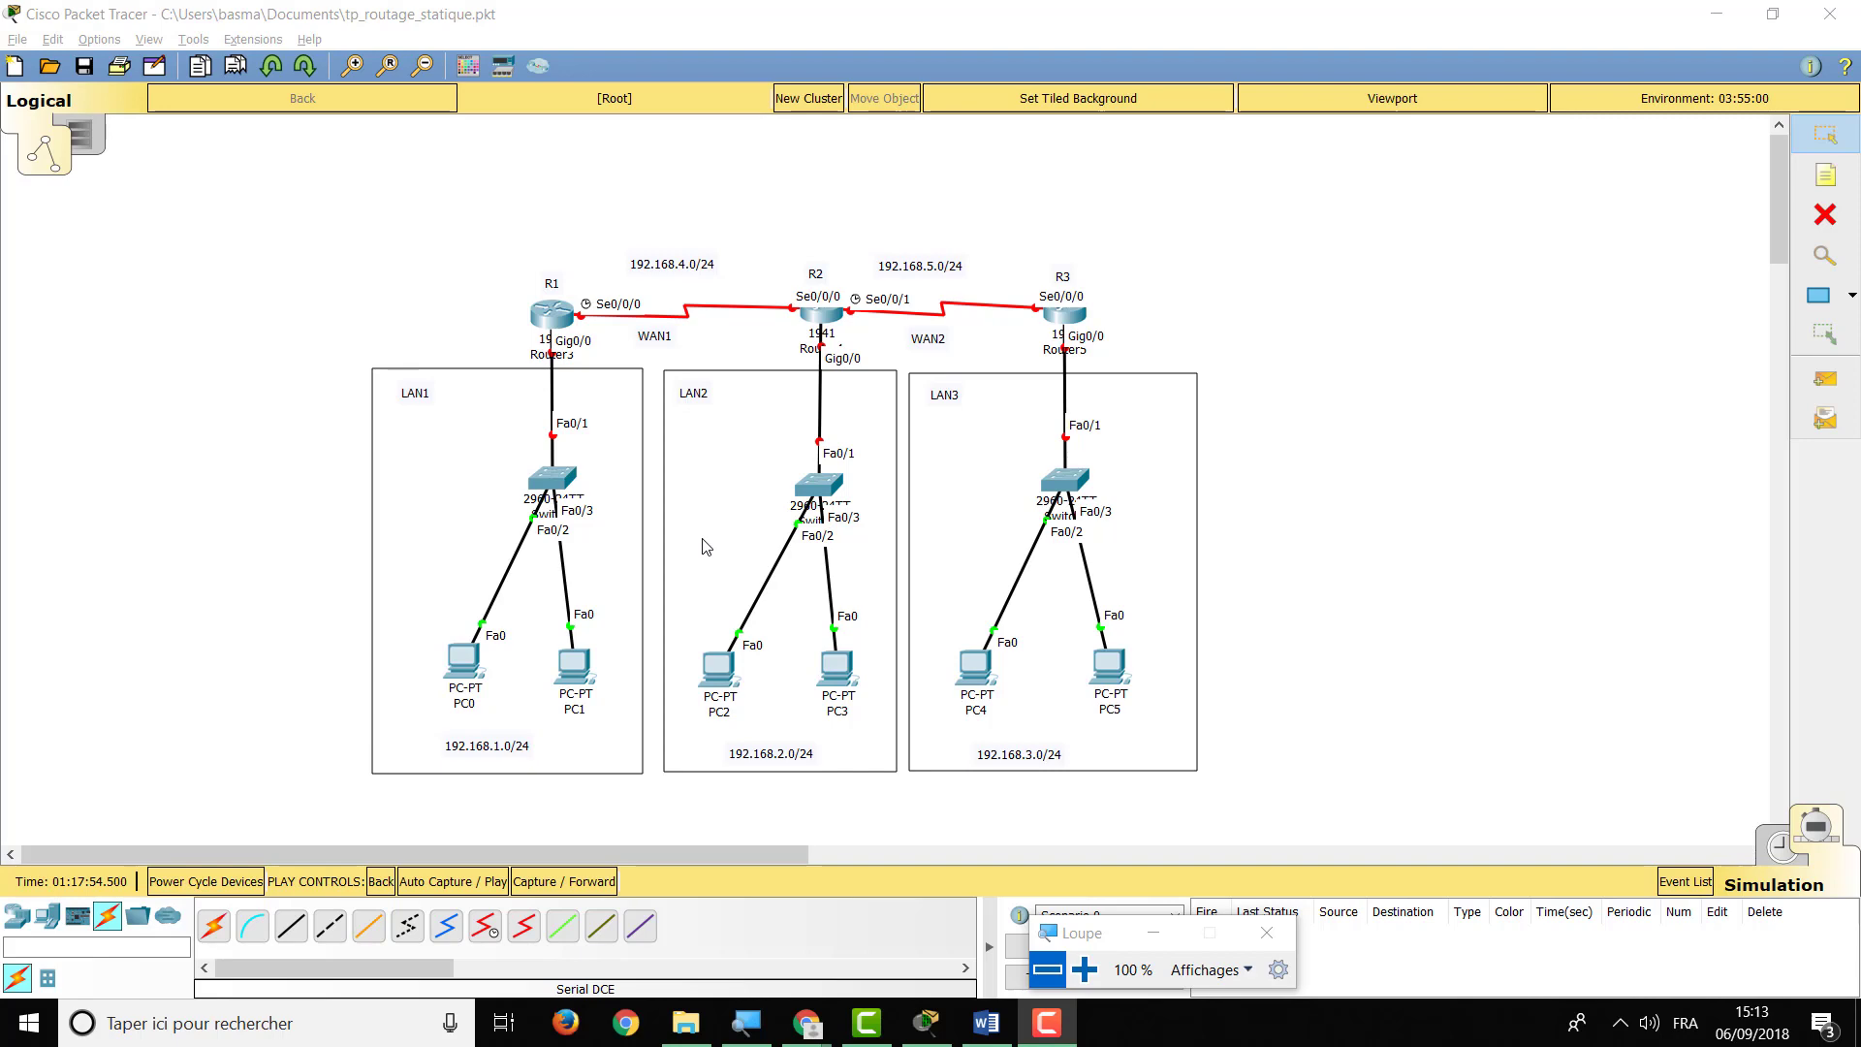
# Review PC0's IP configuration, checking its IP address, subnet mask and default gateway
pyautogui.click(462, 669)
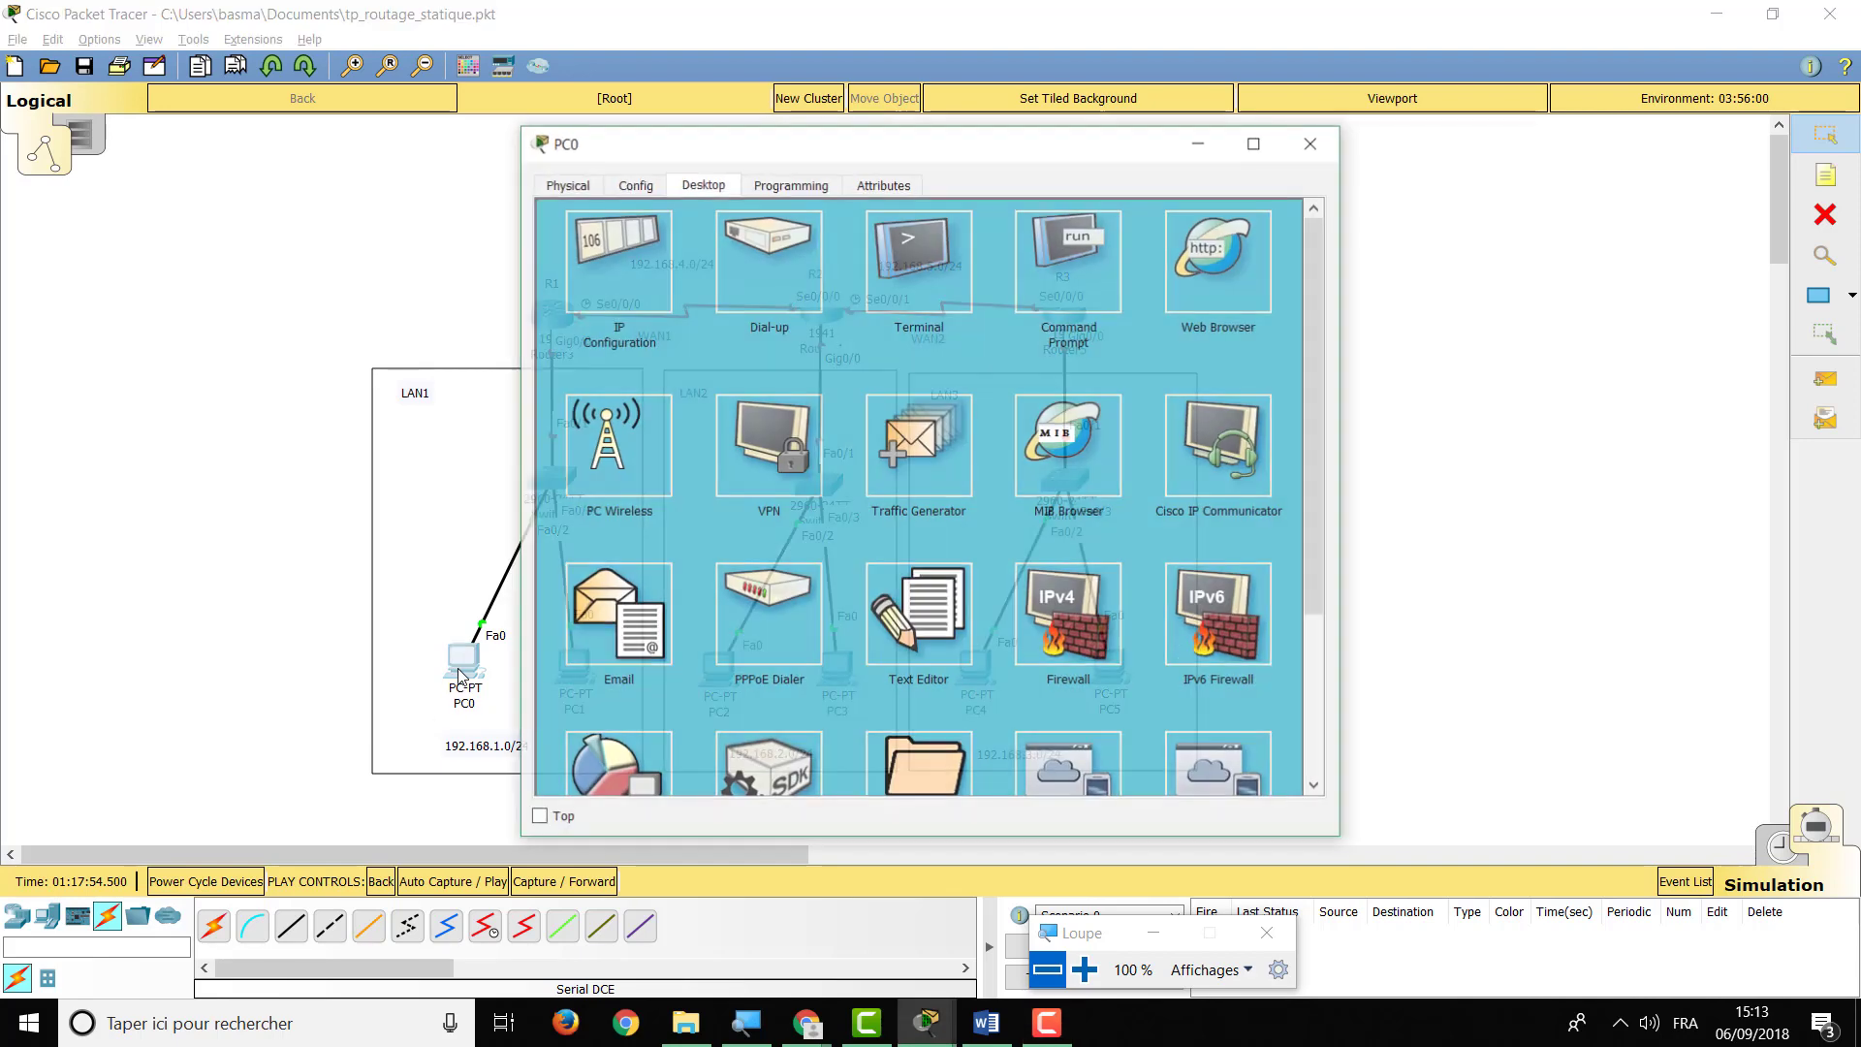
pyautogui.click(632, 244)
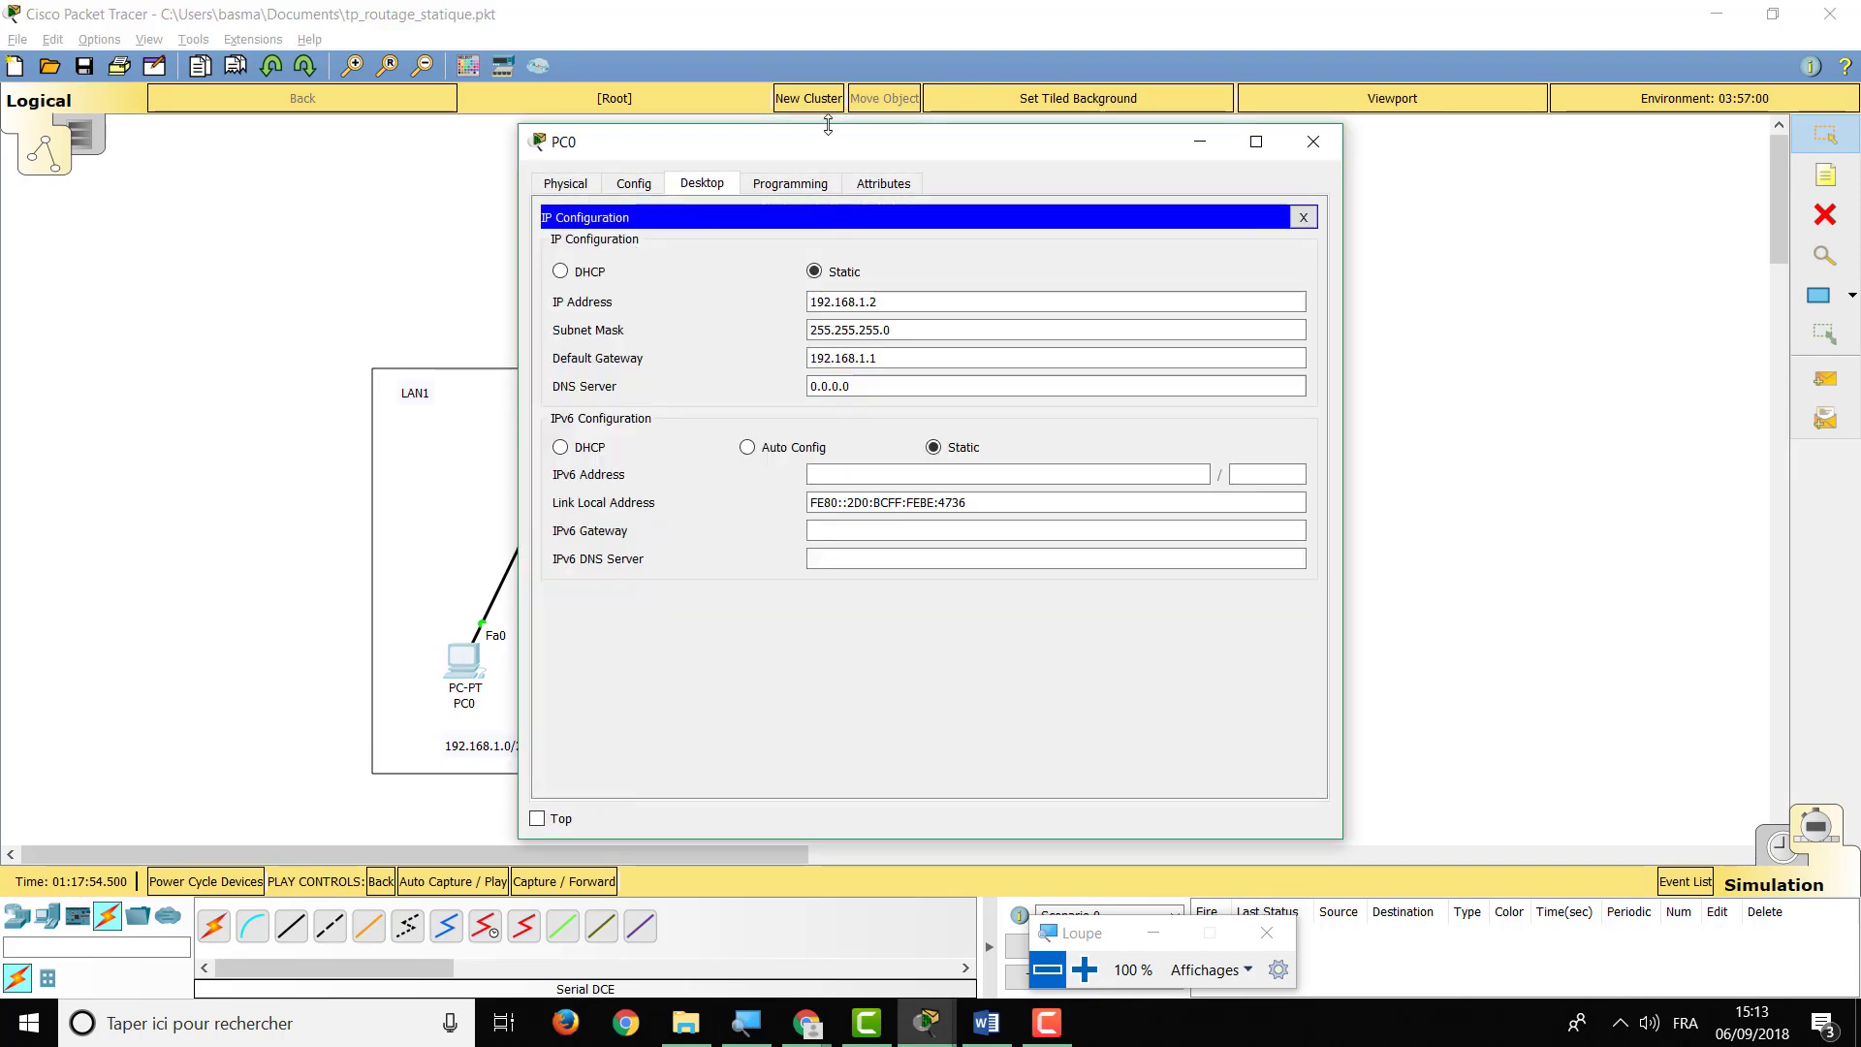
pyautogui.moveTo(828, 141); pyautogui.dragTo(1216, 159)
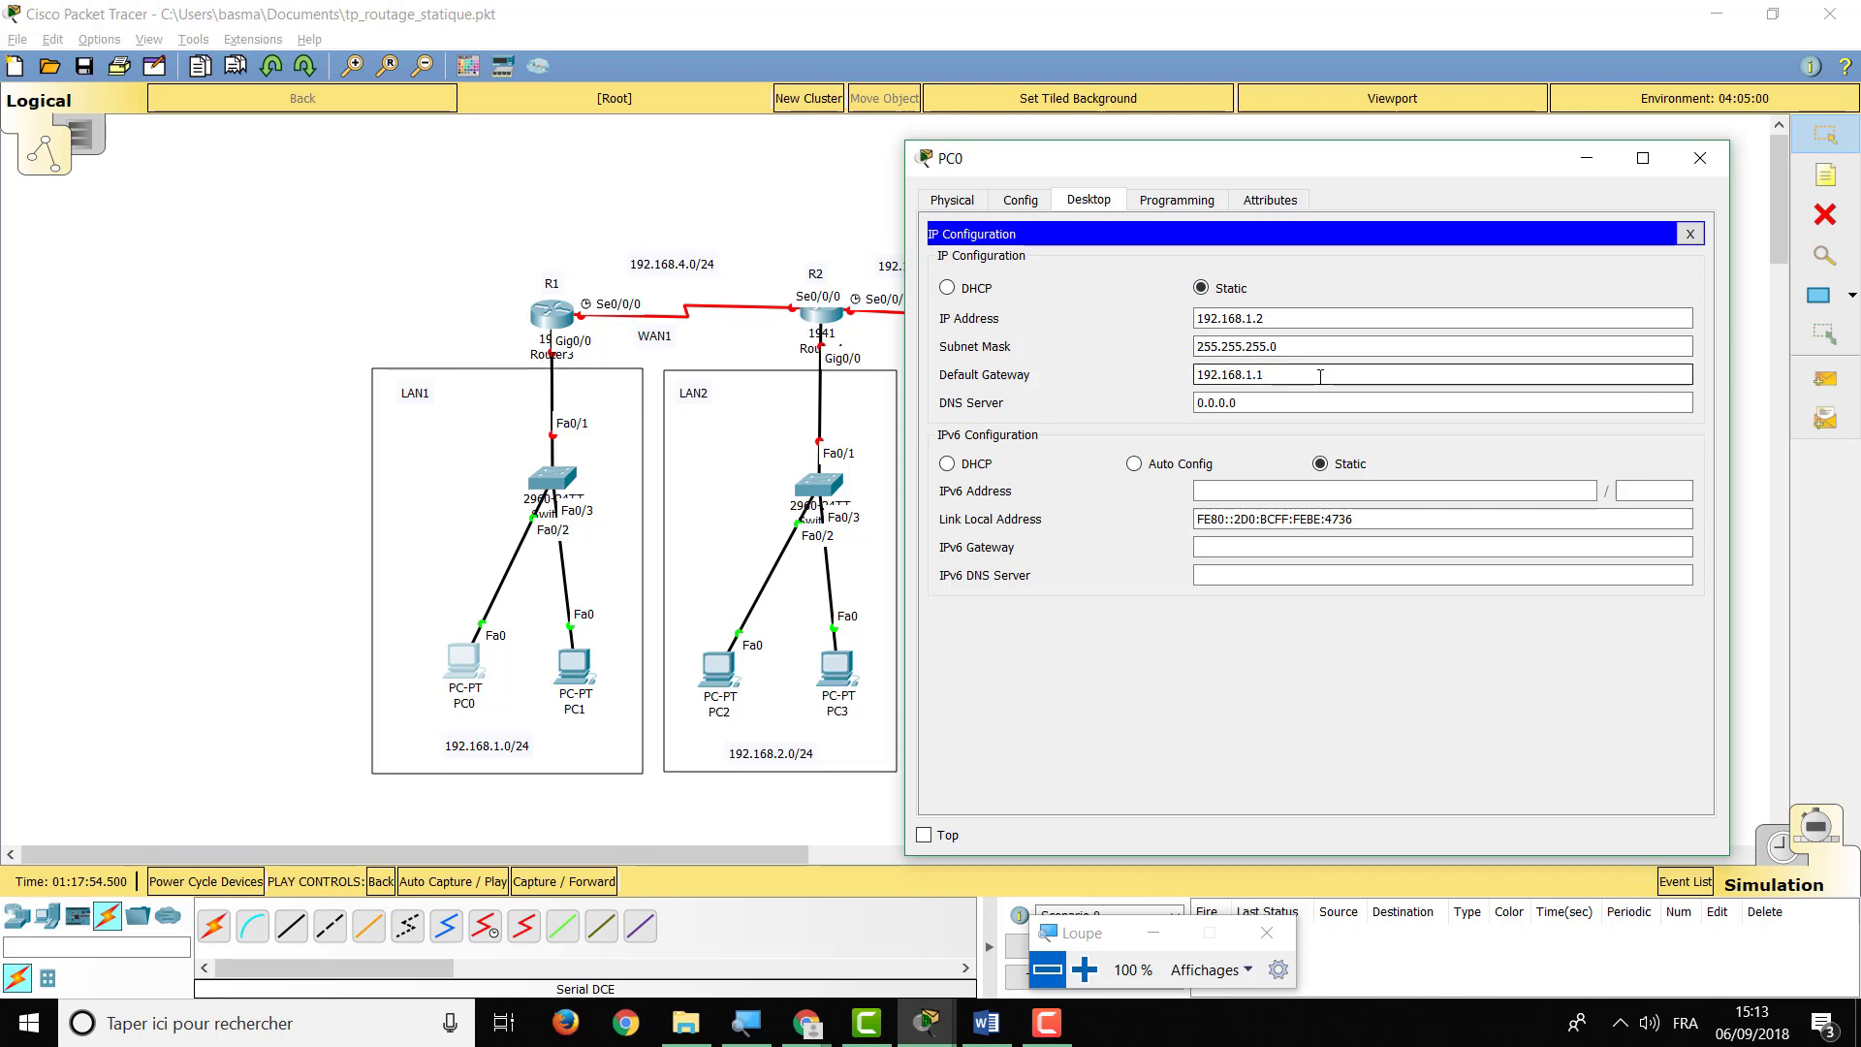
pyautogui.moveTo(1281, 383); pyautogui.dragTo(1177, 396)
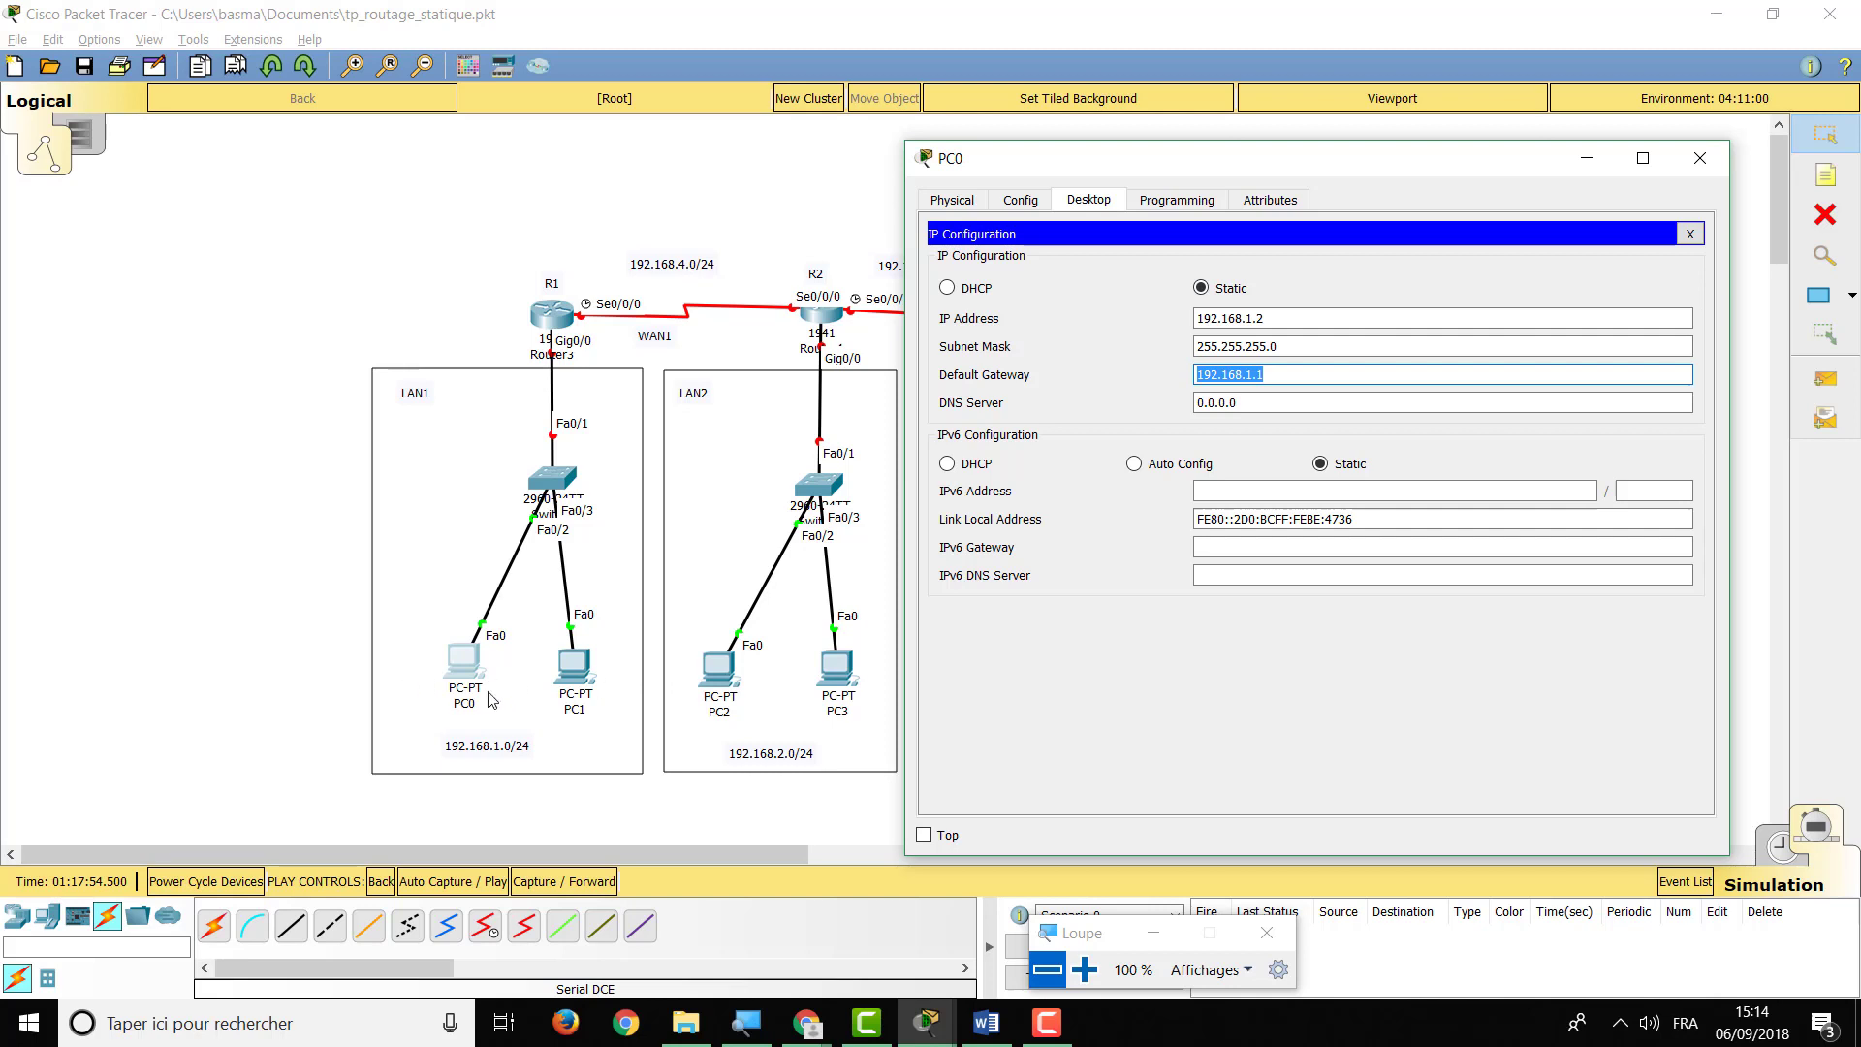
pyautogui.click(1300, 325)
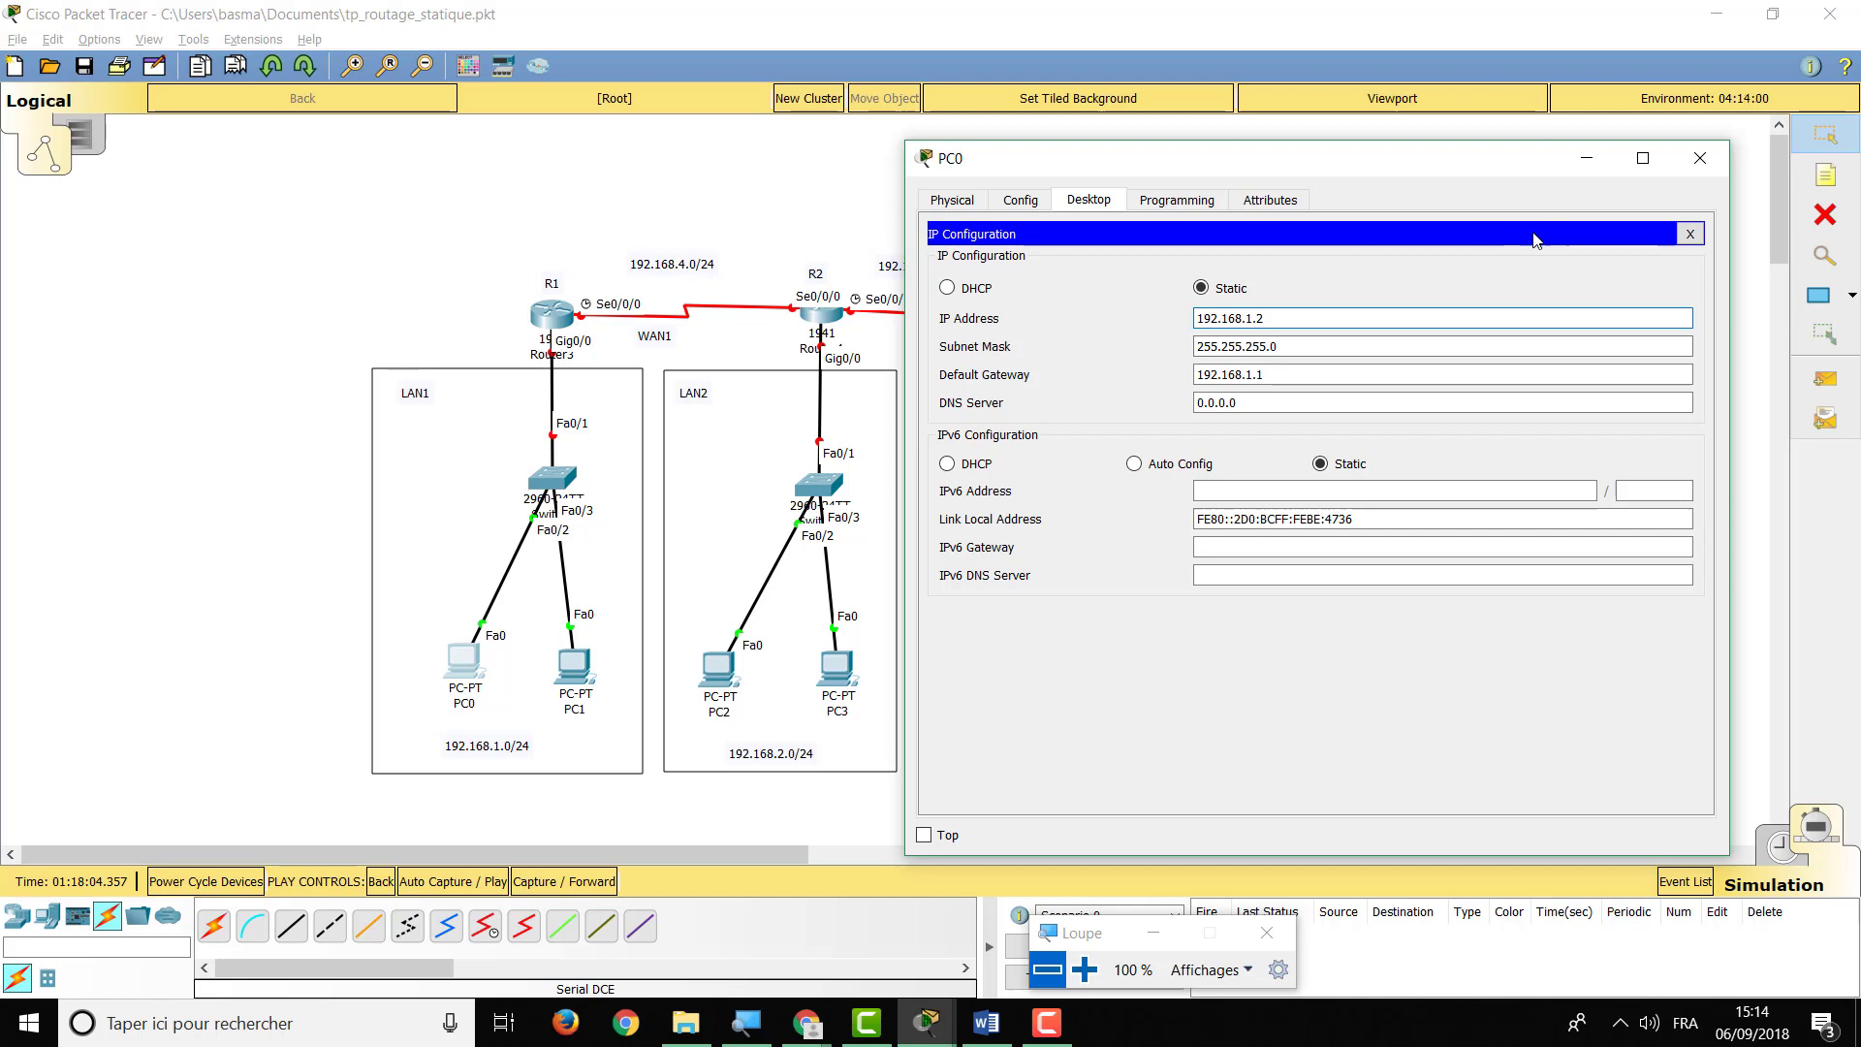
pyautogui.click(1290, 343)
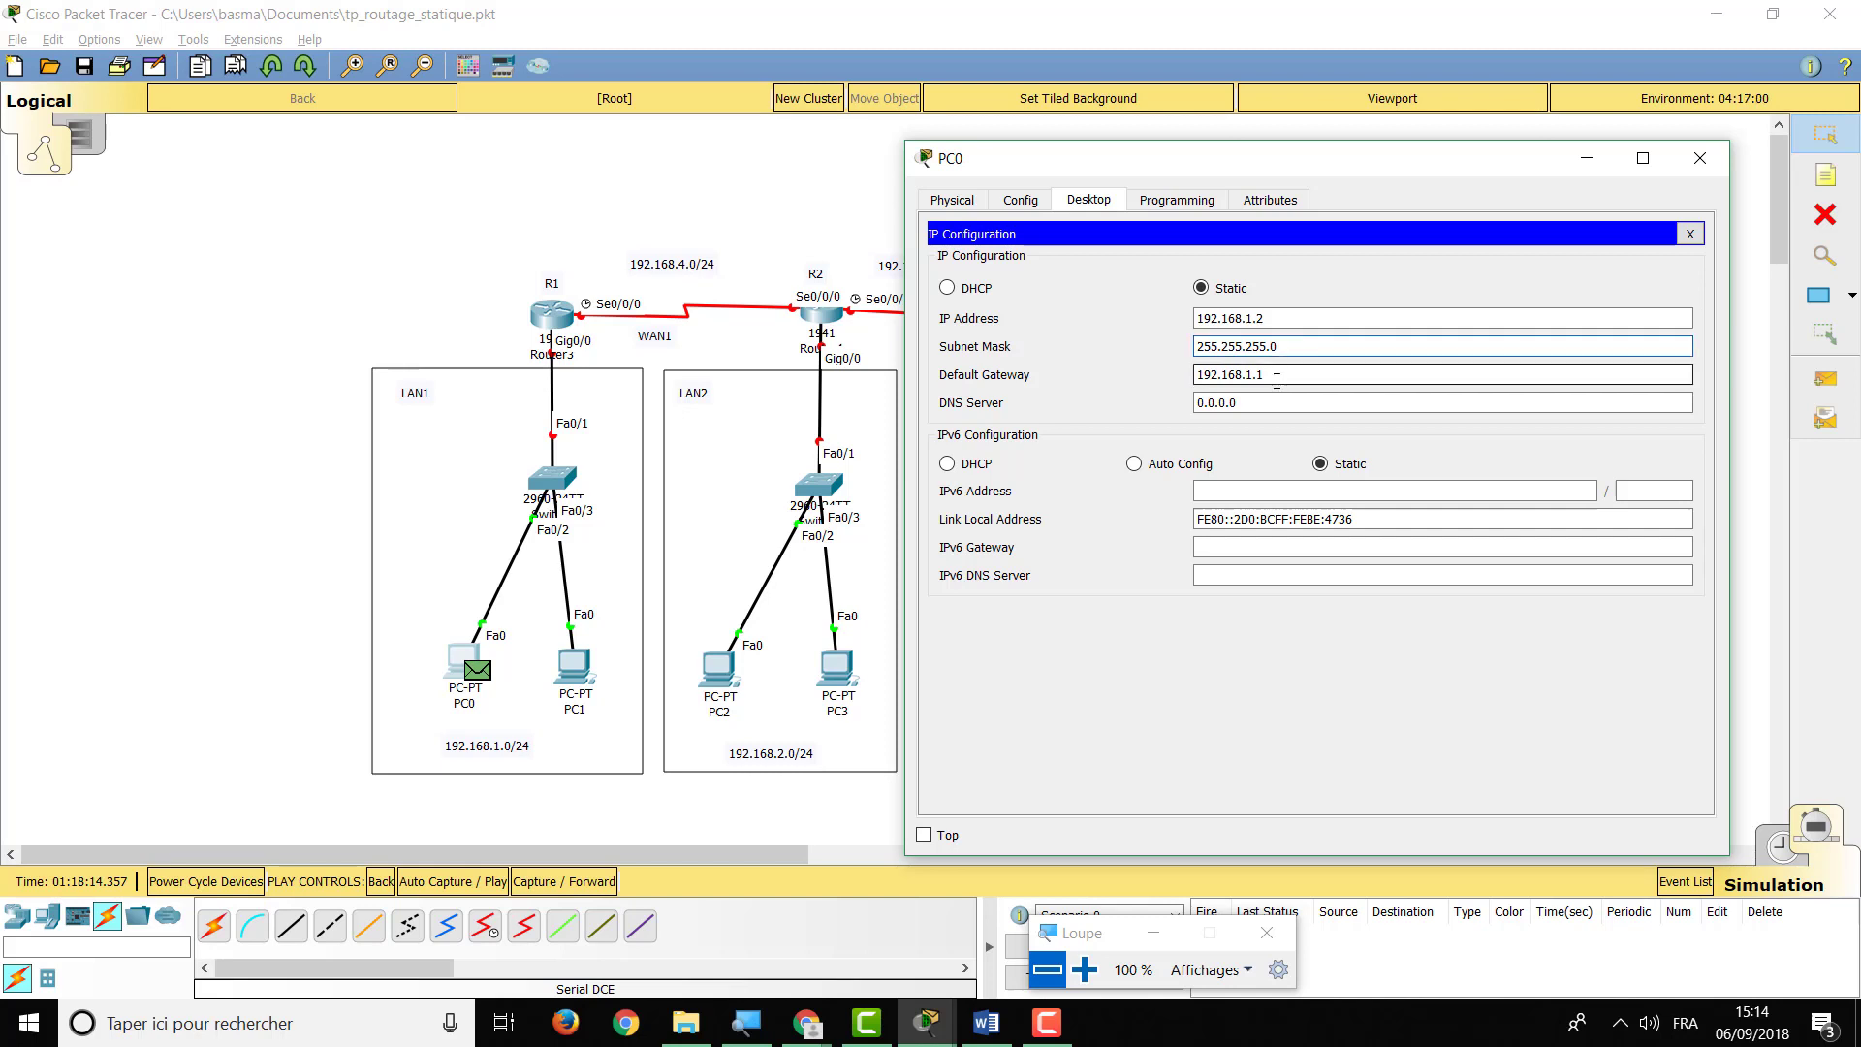
pyautogui.moveTo(1277, 380); pyautogui.dragTo(1166, 381)
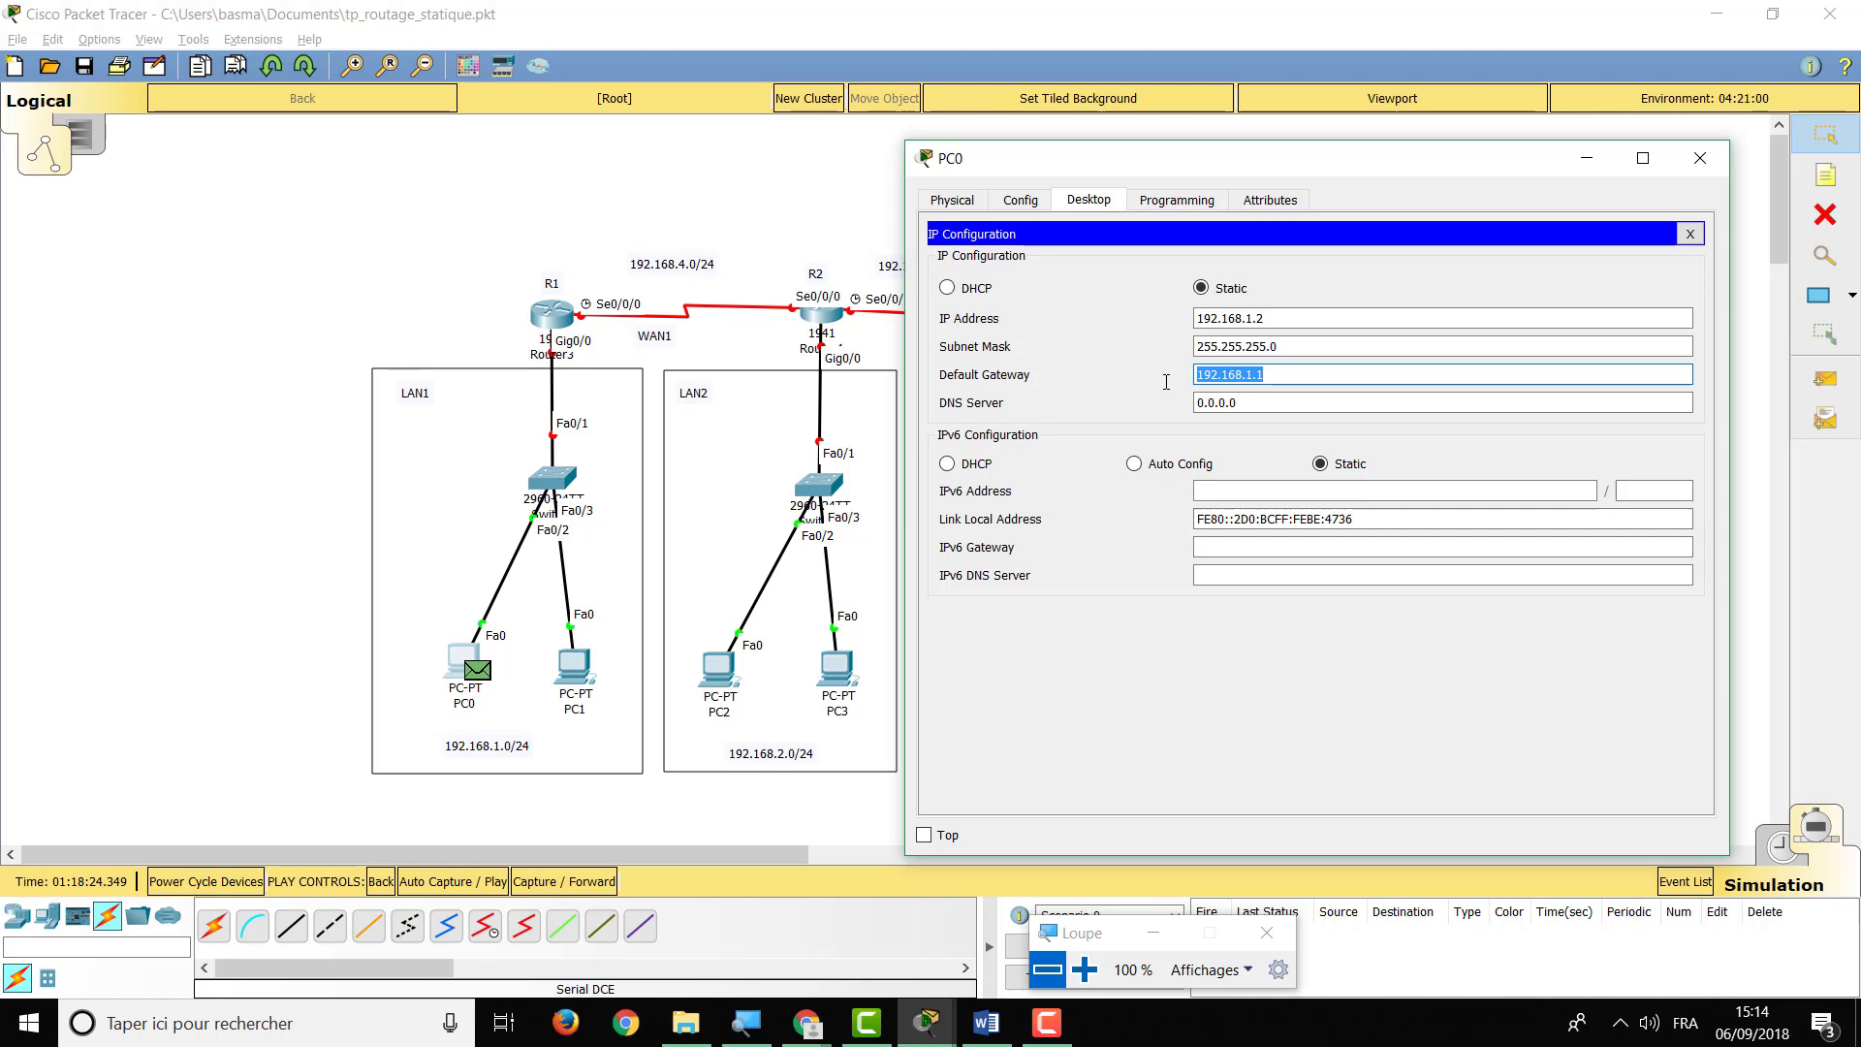
pyautogui.click(1700, 158)
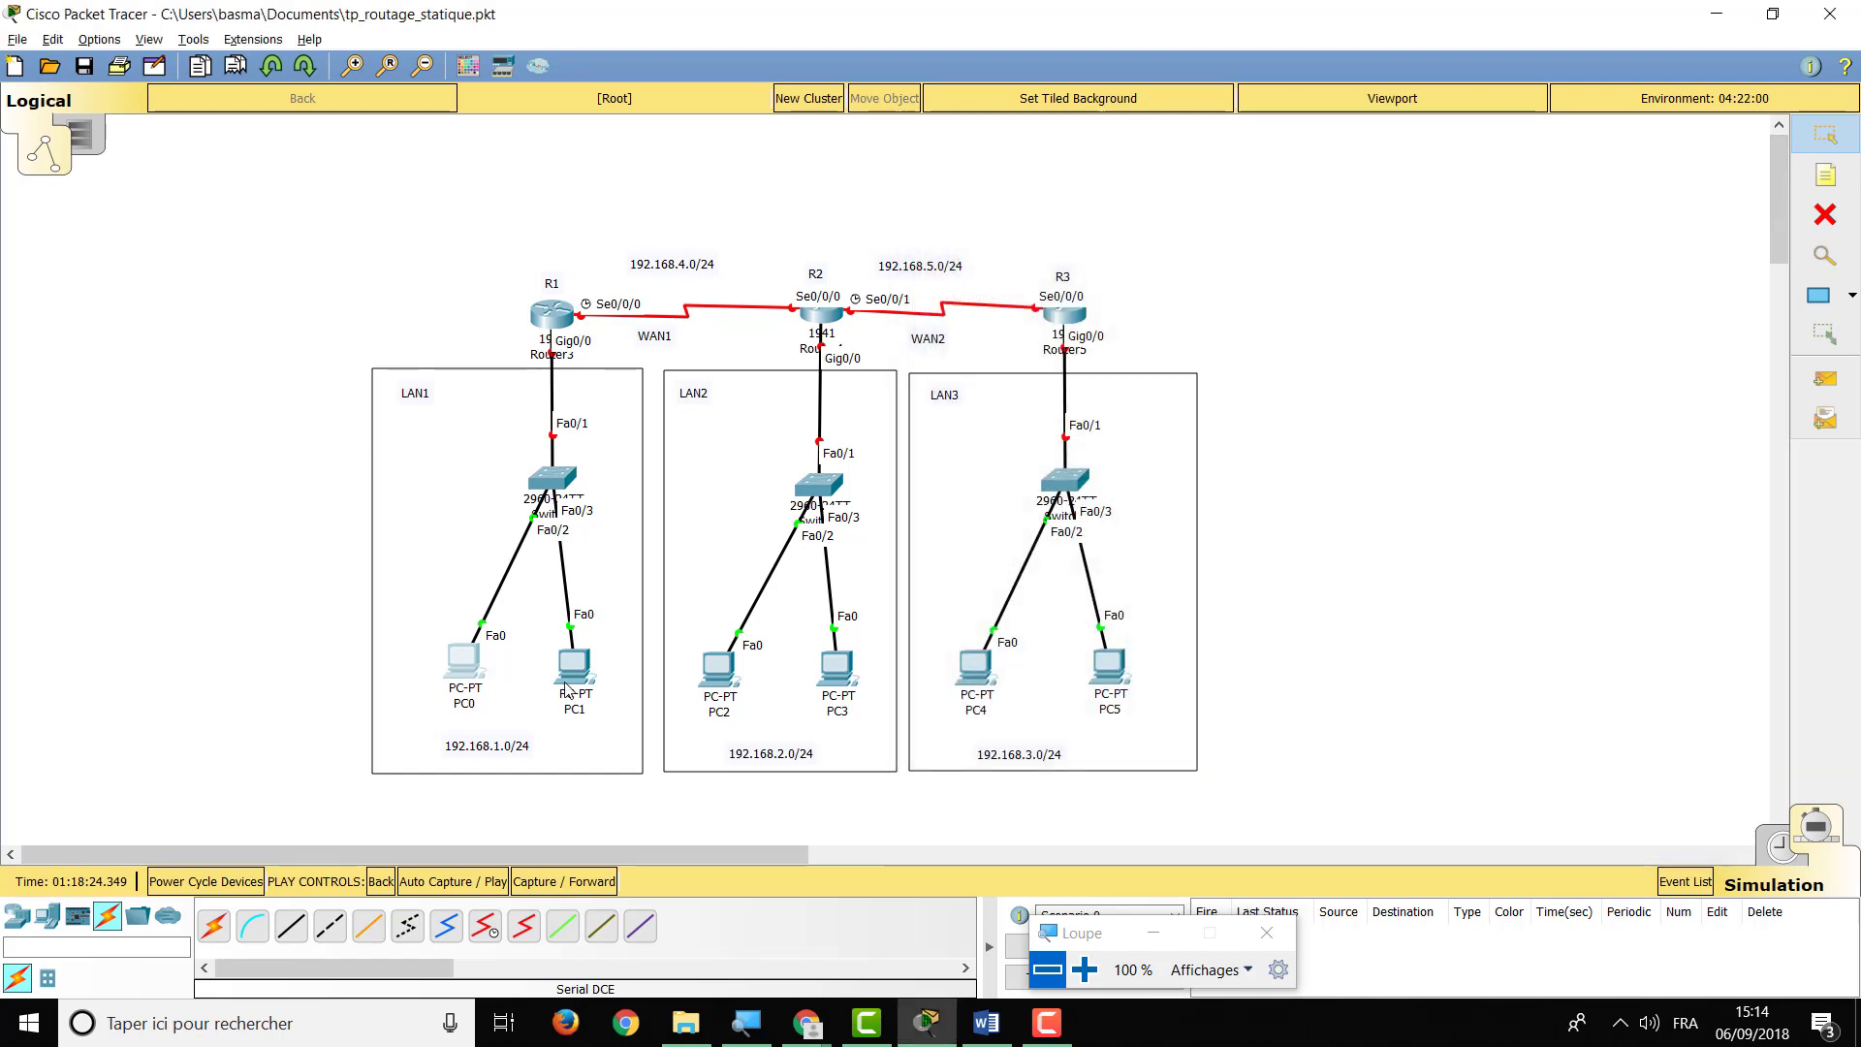
# Check the IP address, subnet mask and default gateway in PC1's IP configuration
pyautogui.click(571, 679)
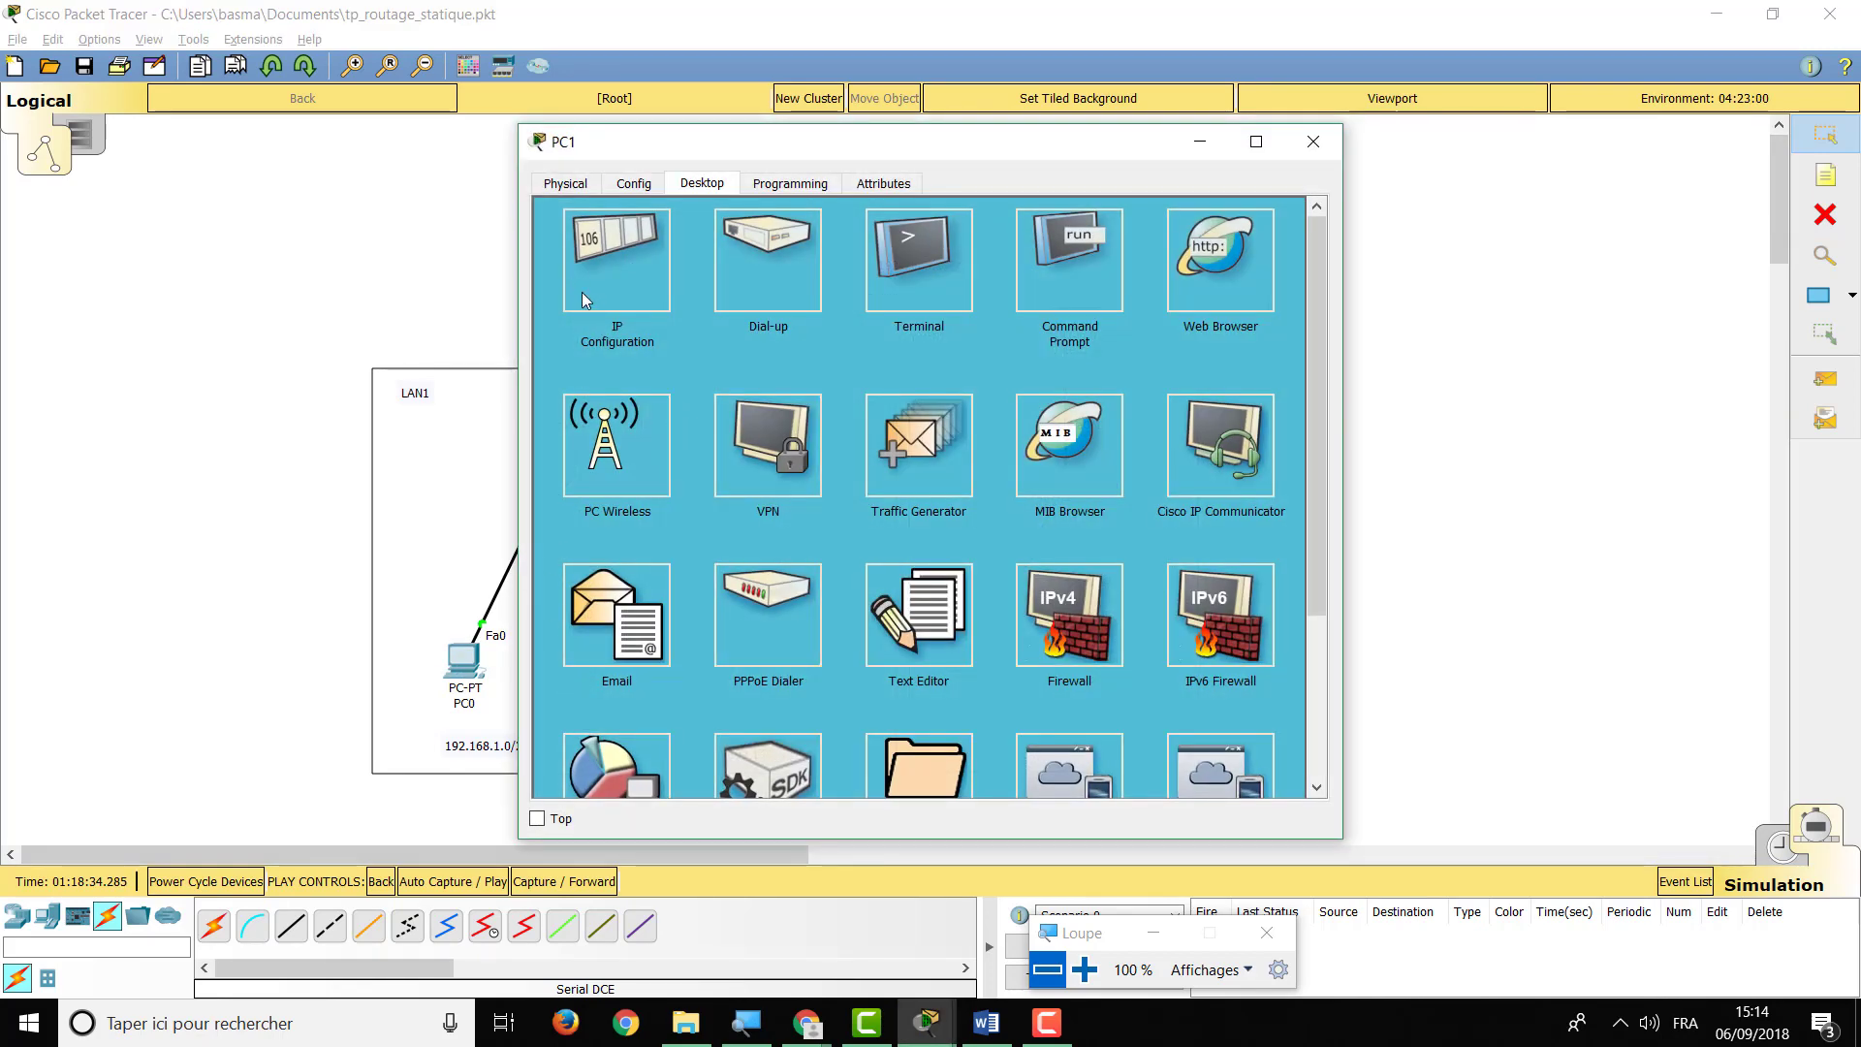
pyautogui.click(586, 300)
pyautogui.moveTo(663, 157); pyautogui.dragTo(933, 171)
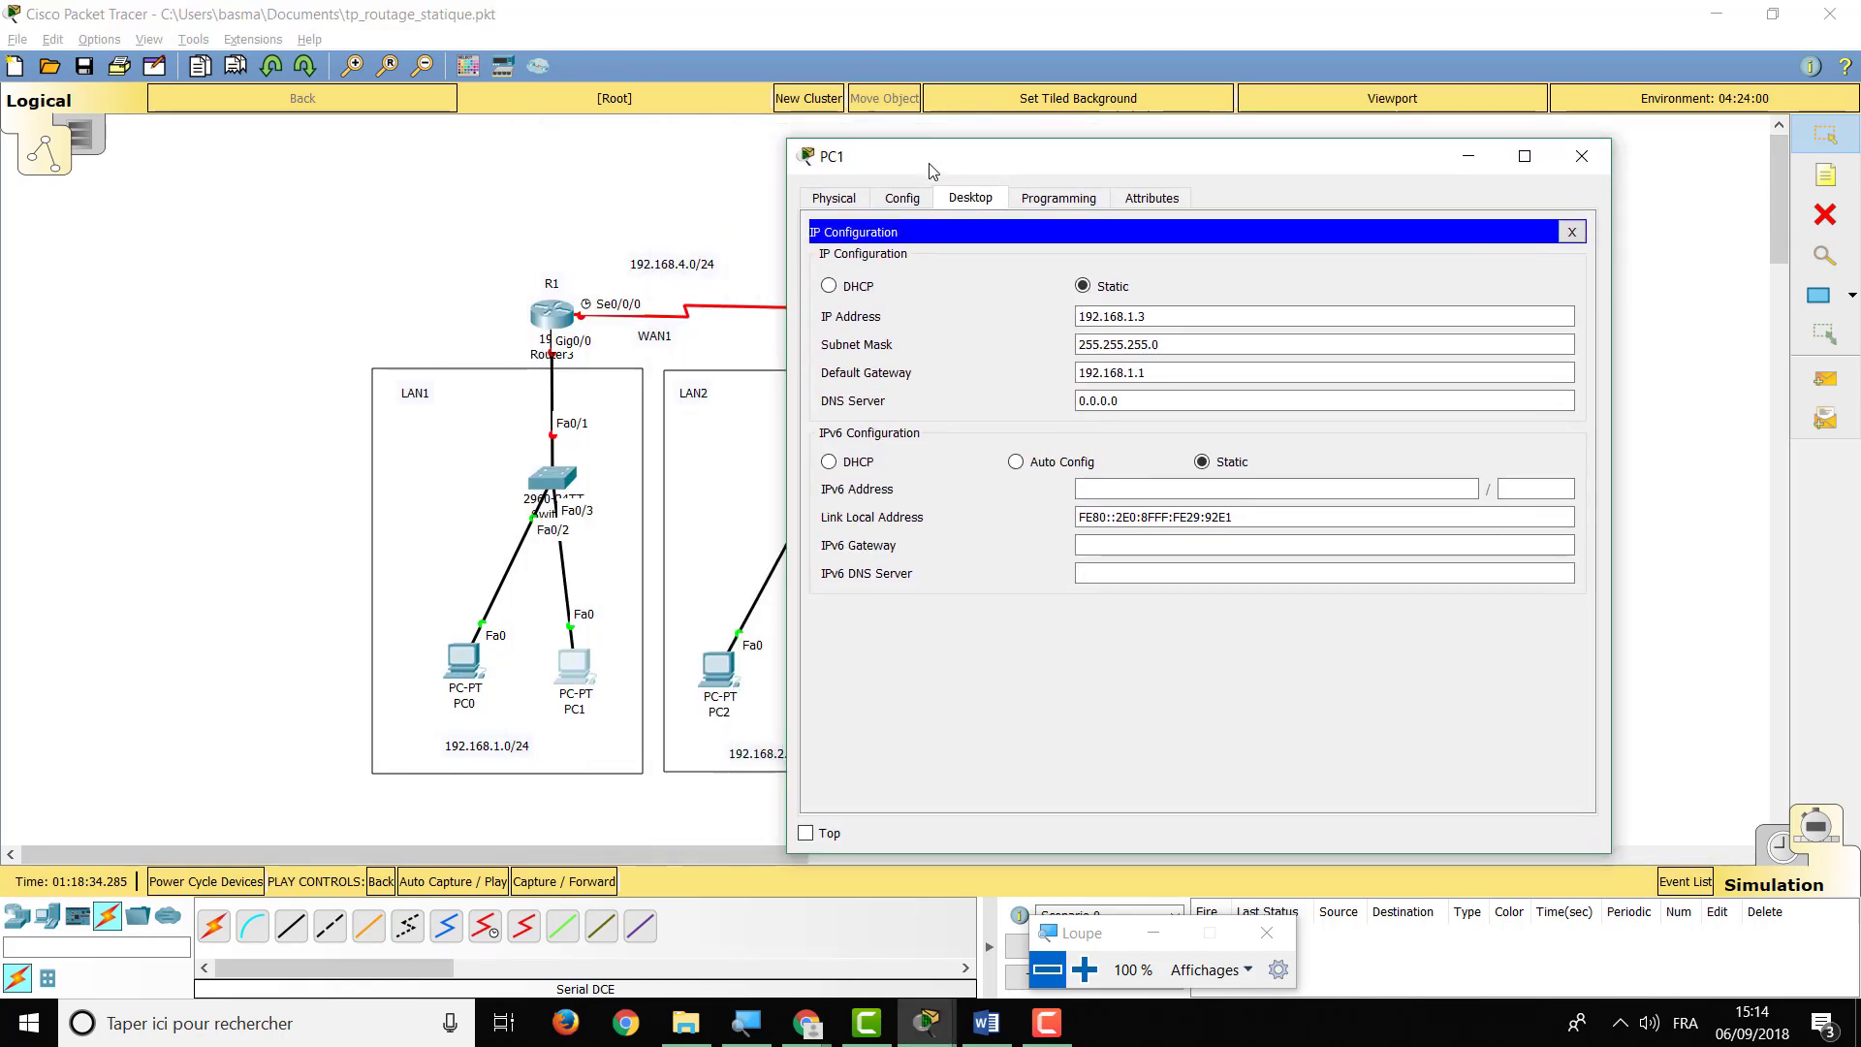
pyautogui.moveTo(1159, 316); pyautogui.dragTo(1064, 308)
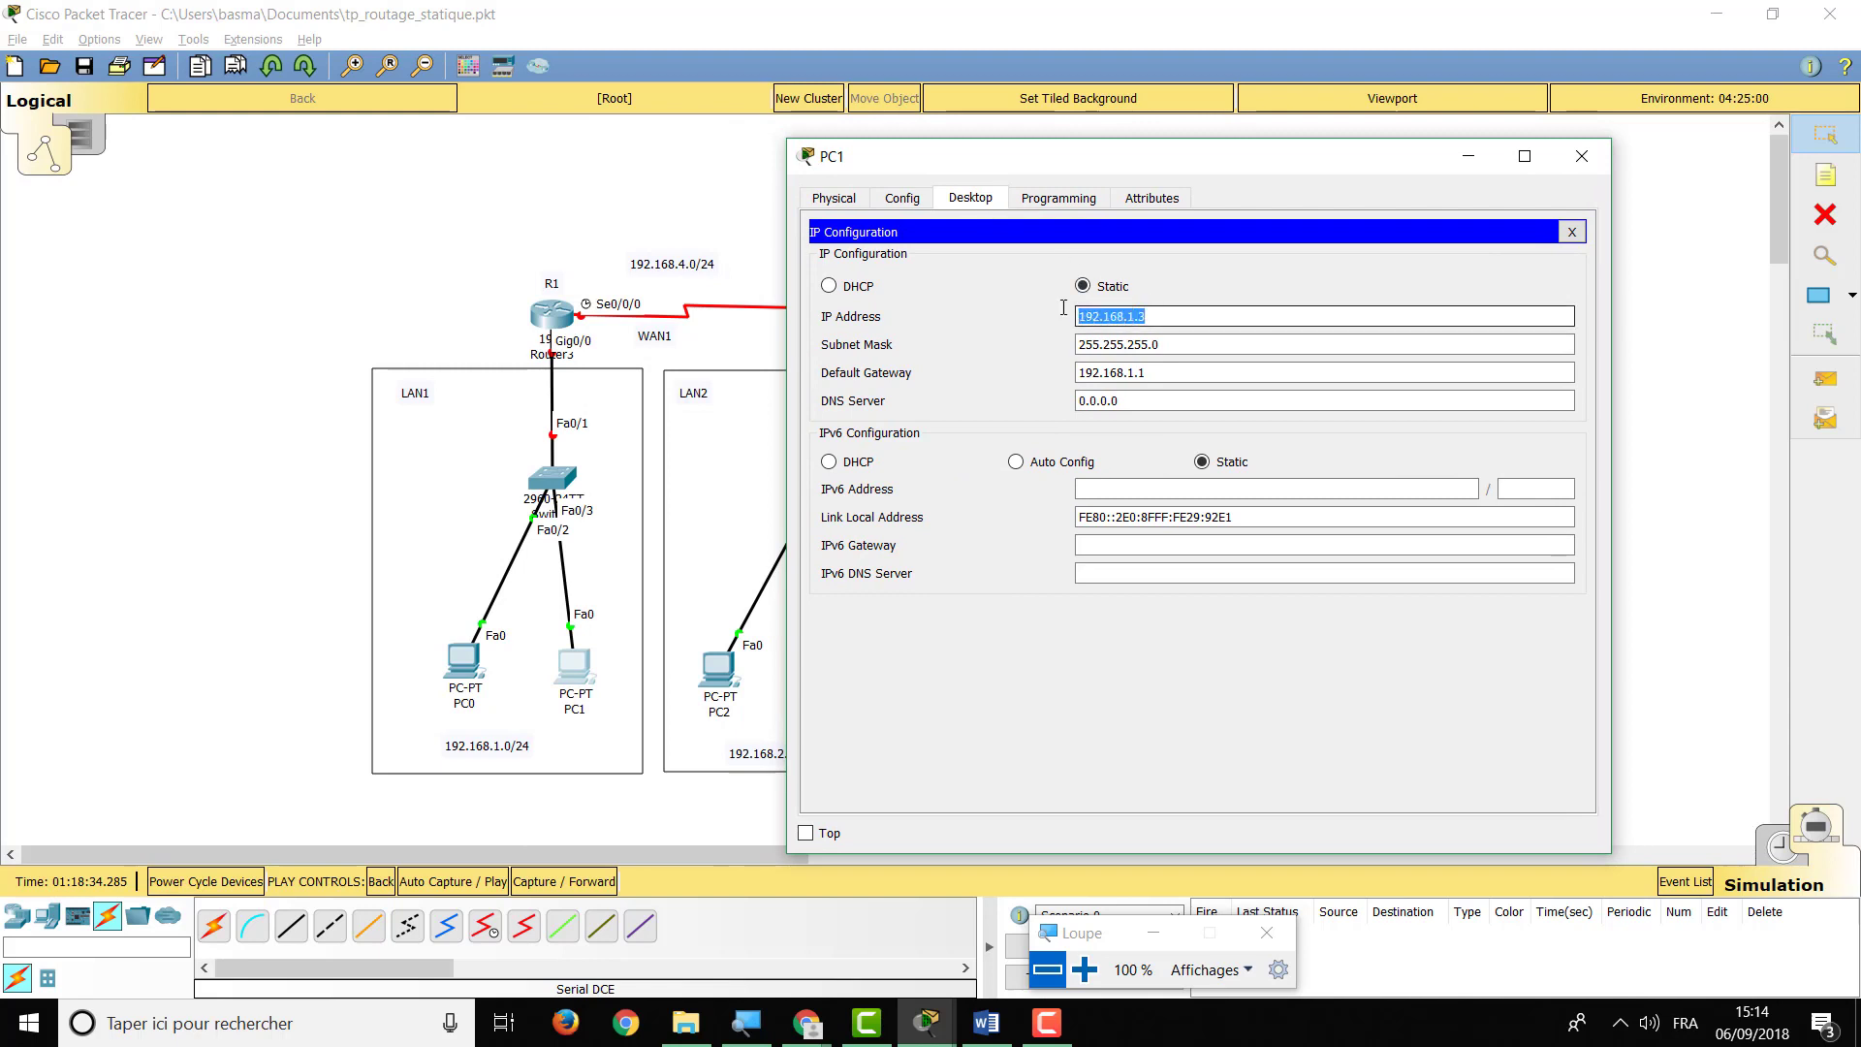
pyautogui.press('Tab')
pyautogui.press('Tab')
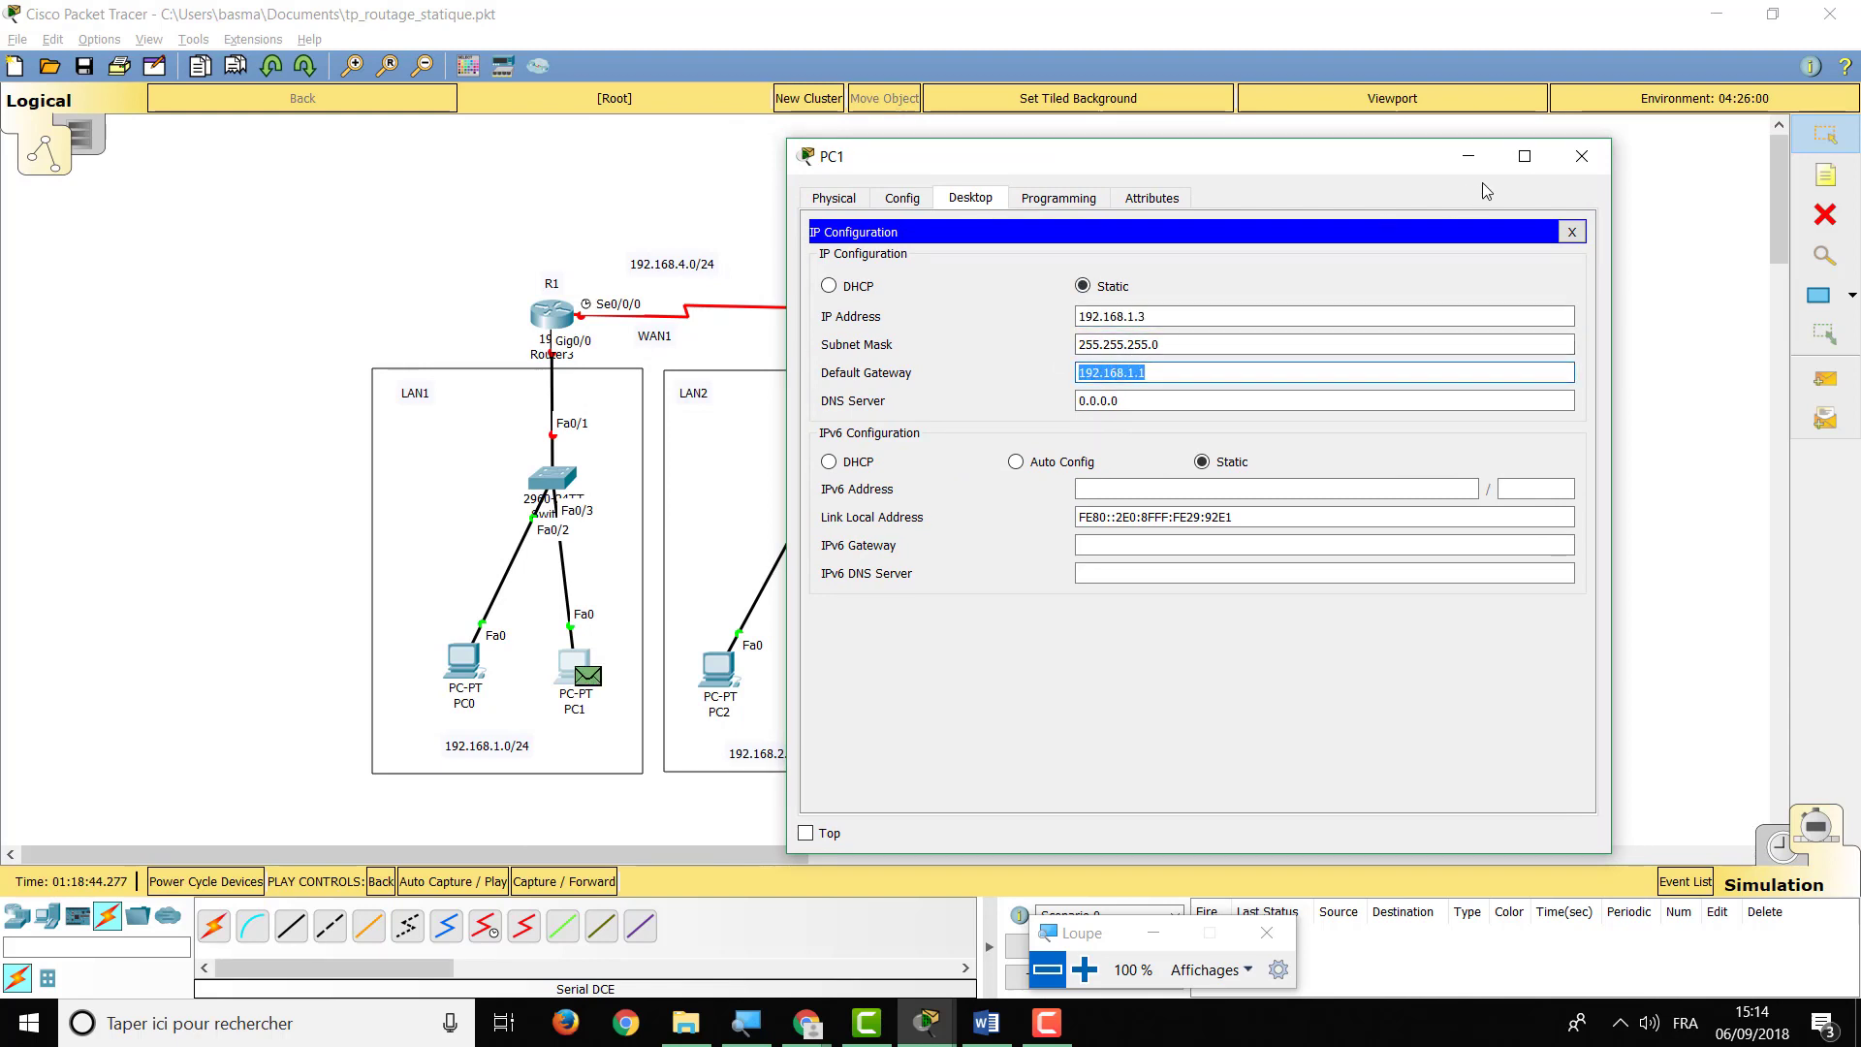
pyautogui.click(1587, 161)
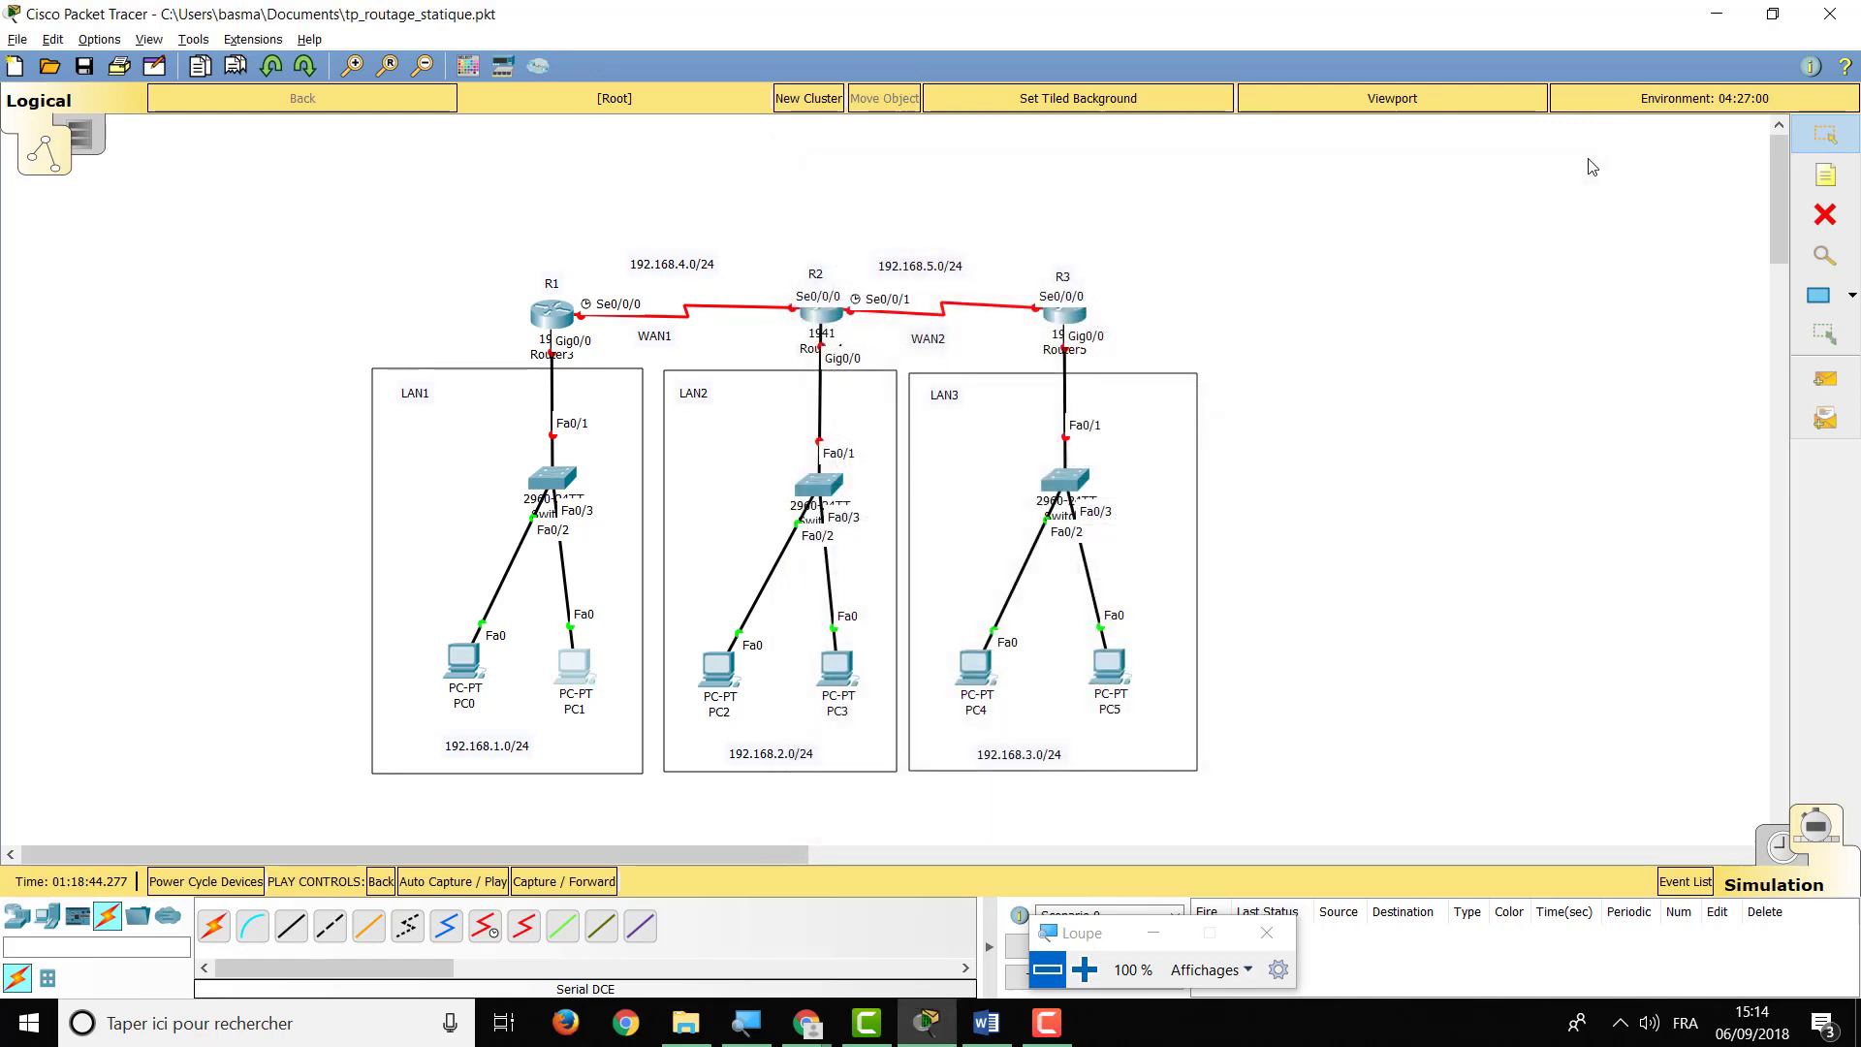
# Check PC2's IP configuration in LAN2, examining its IP address and default gateway
pyautogui.click(718, 669)
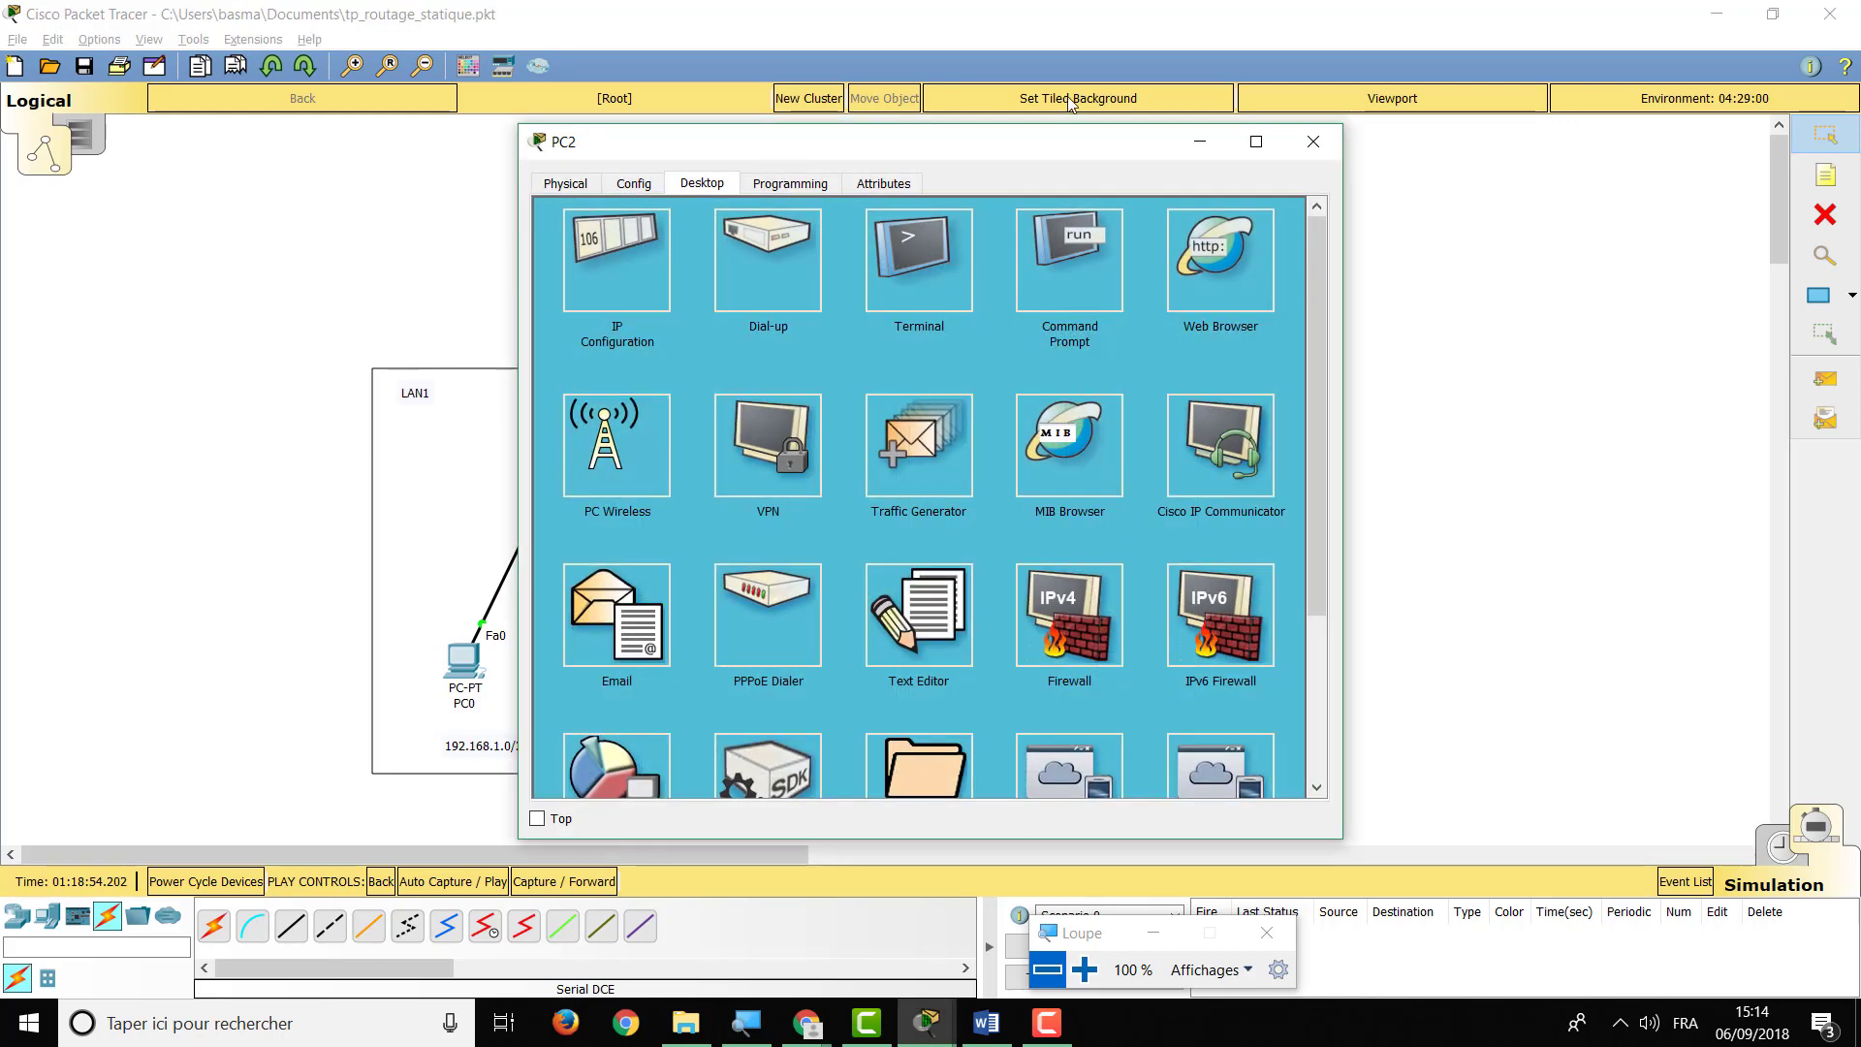
pyautogui.moveTo(941, 152); pyautogui.dragTo(1395, 145)
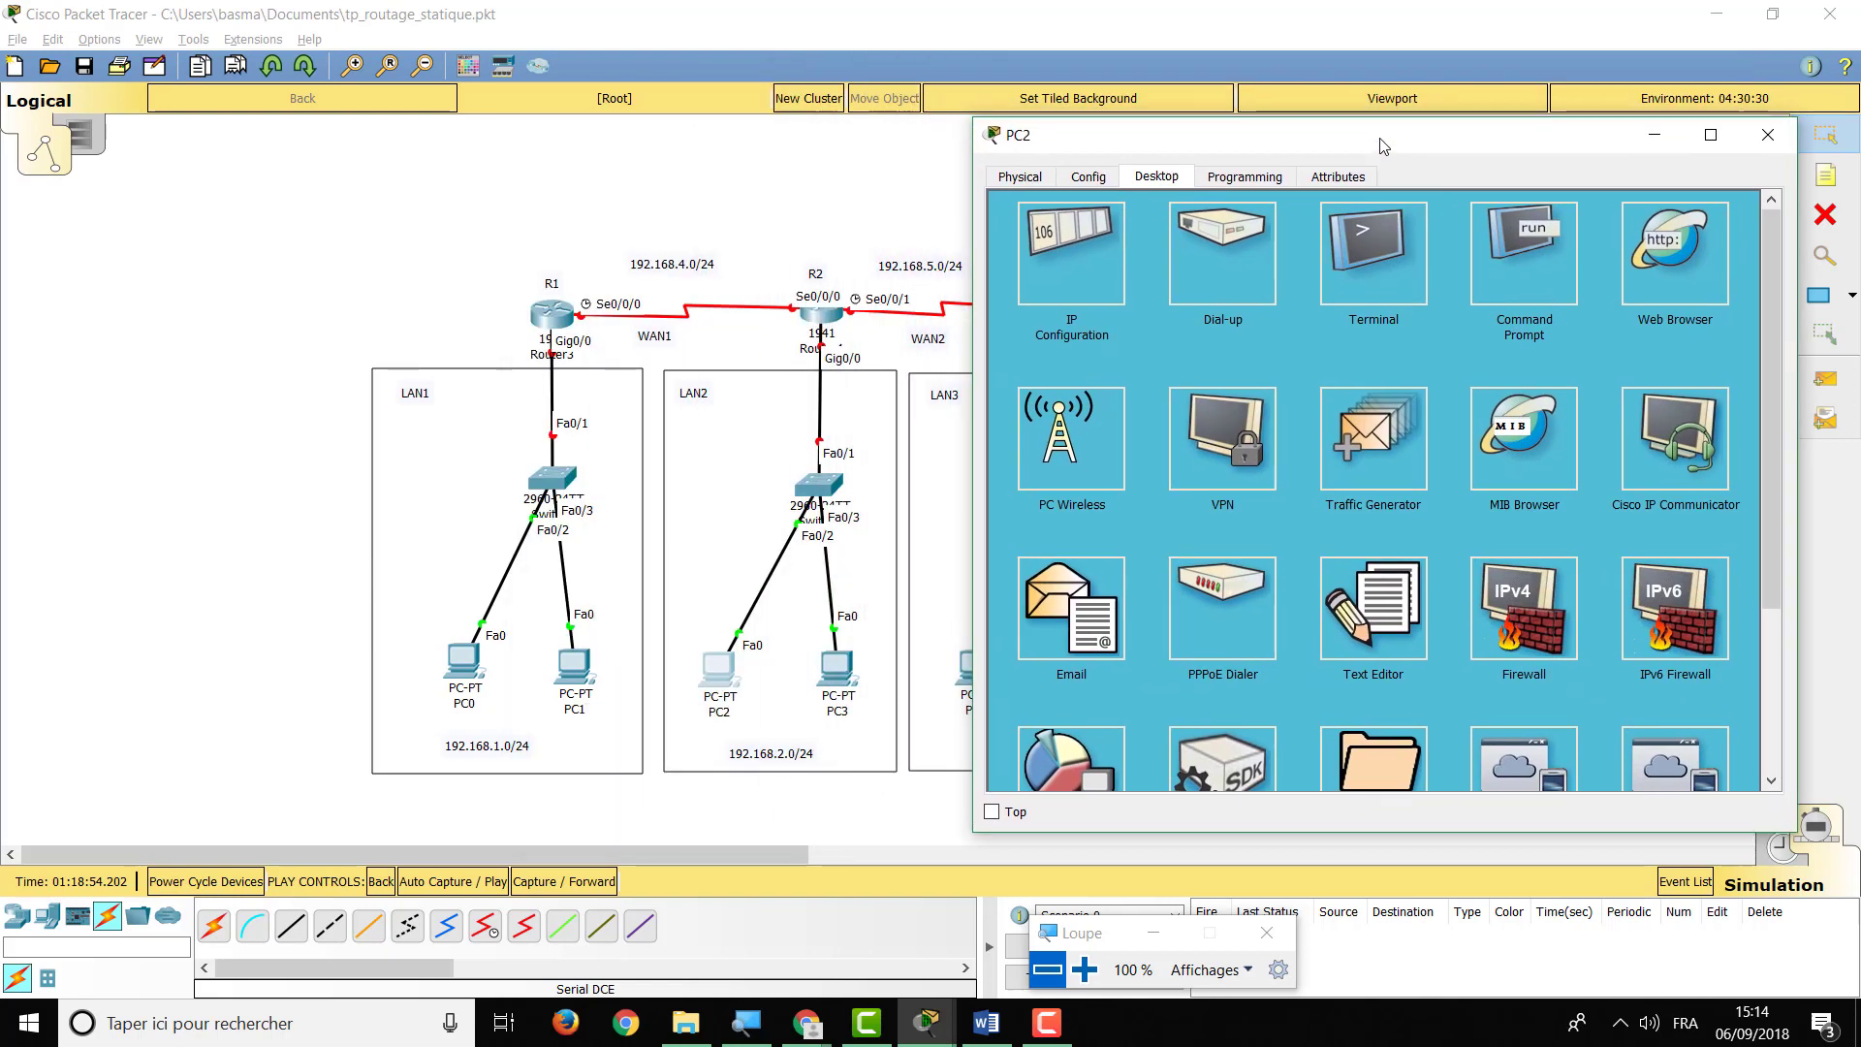
pyautogui.click(1097, 250)
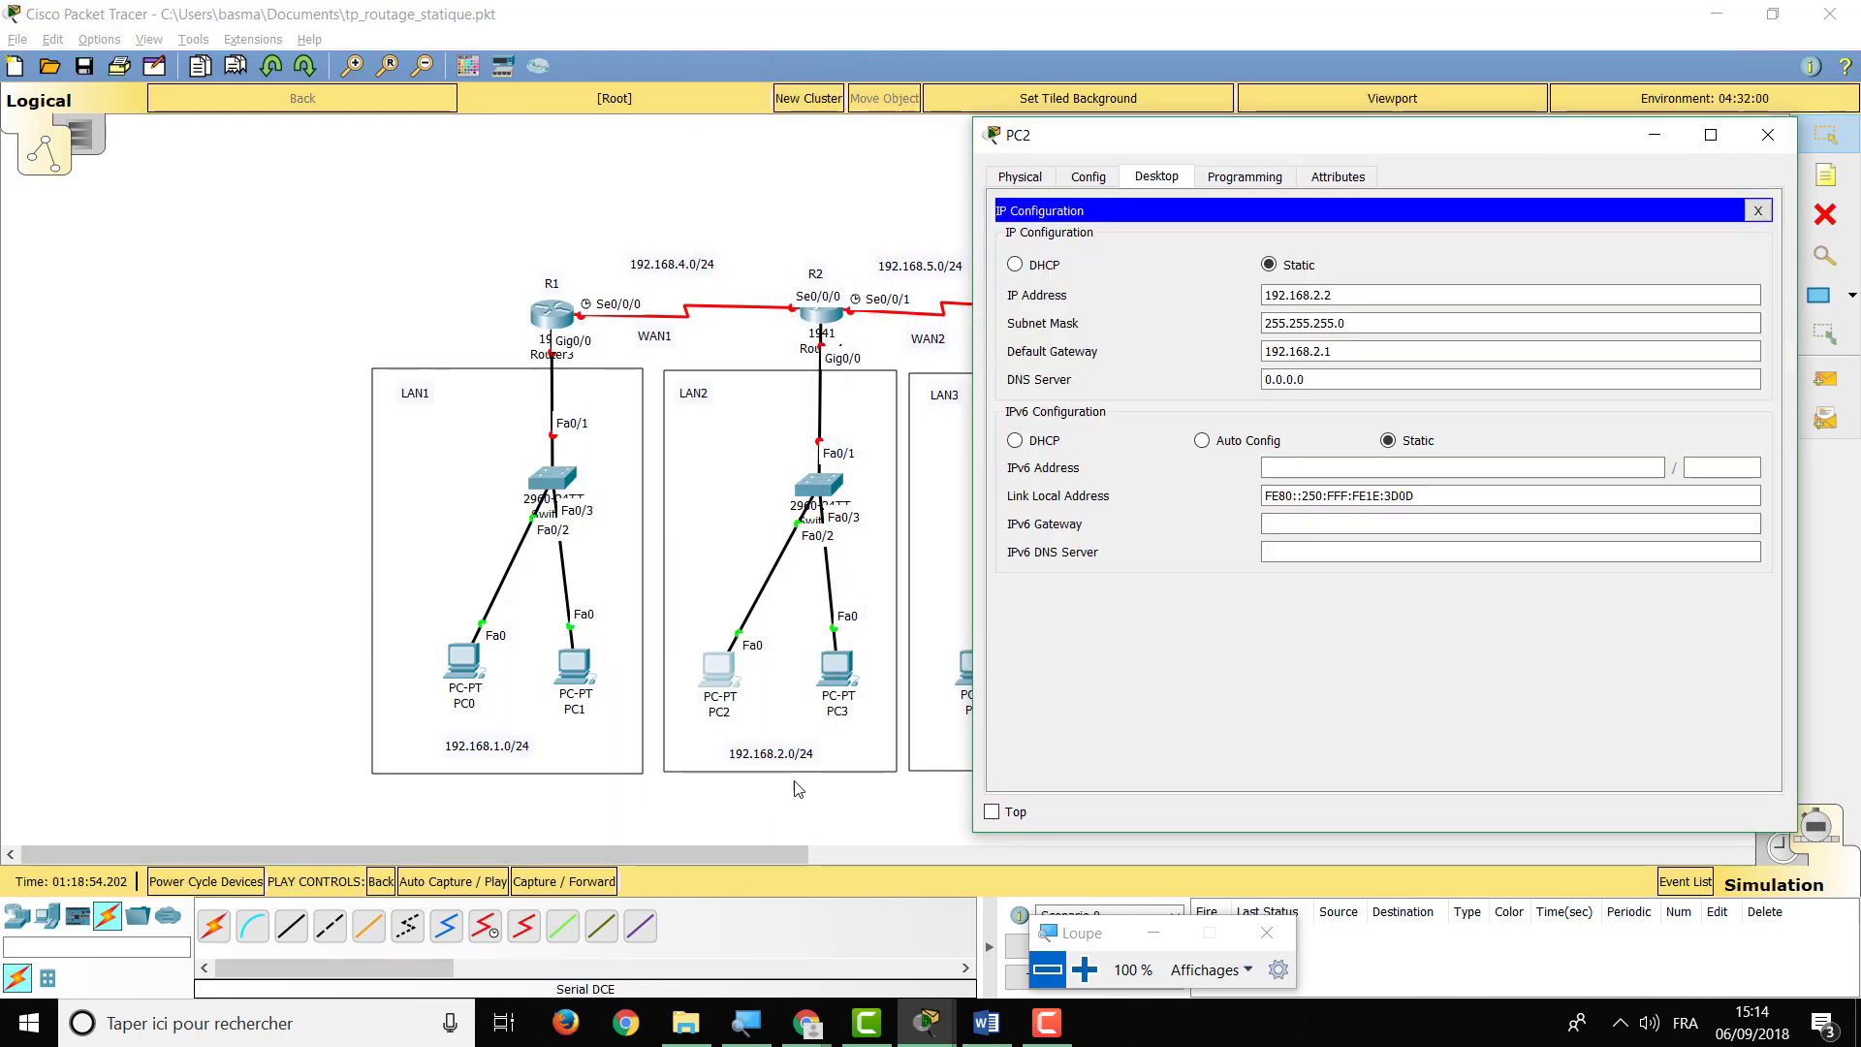
pyautogui.moveTo(1342, 296); pyautogui.dragTo(1251, 301)
pyautogui.moveTo(1334, 353); pyautogui.dragTo(1246, 359)
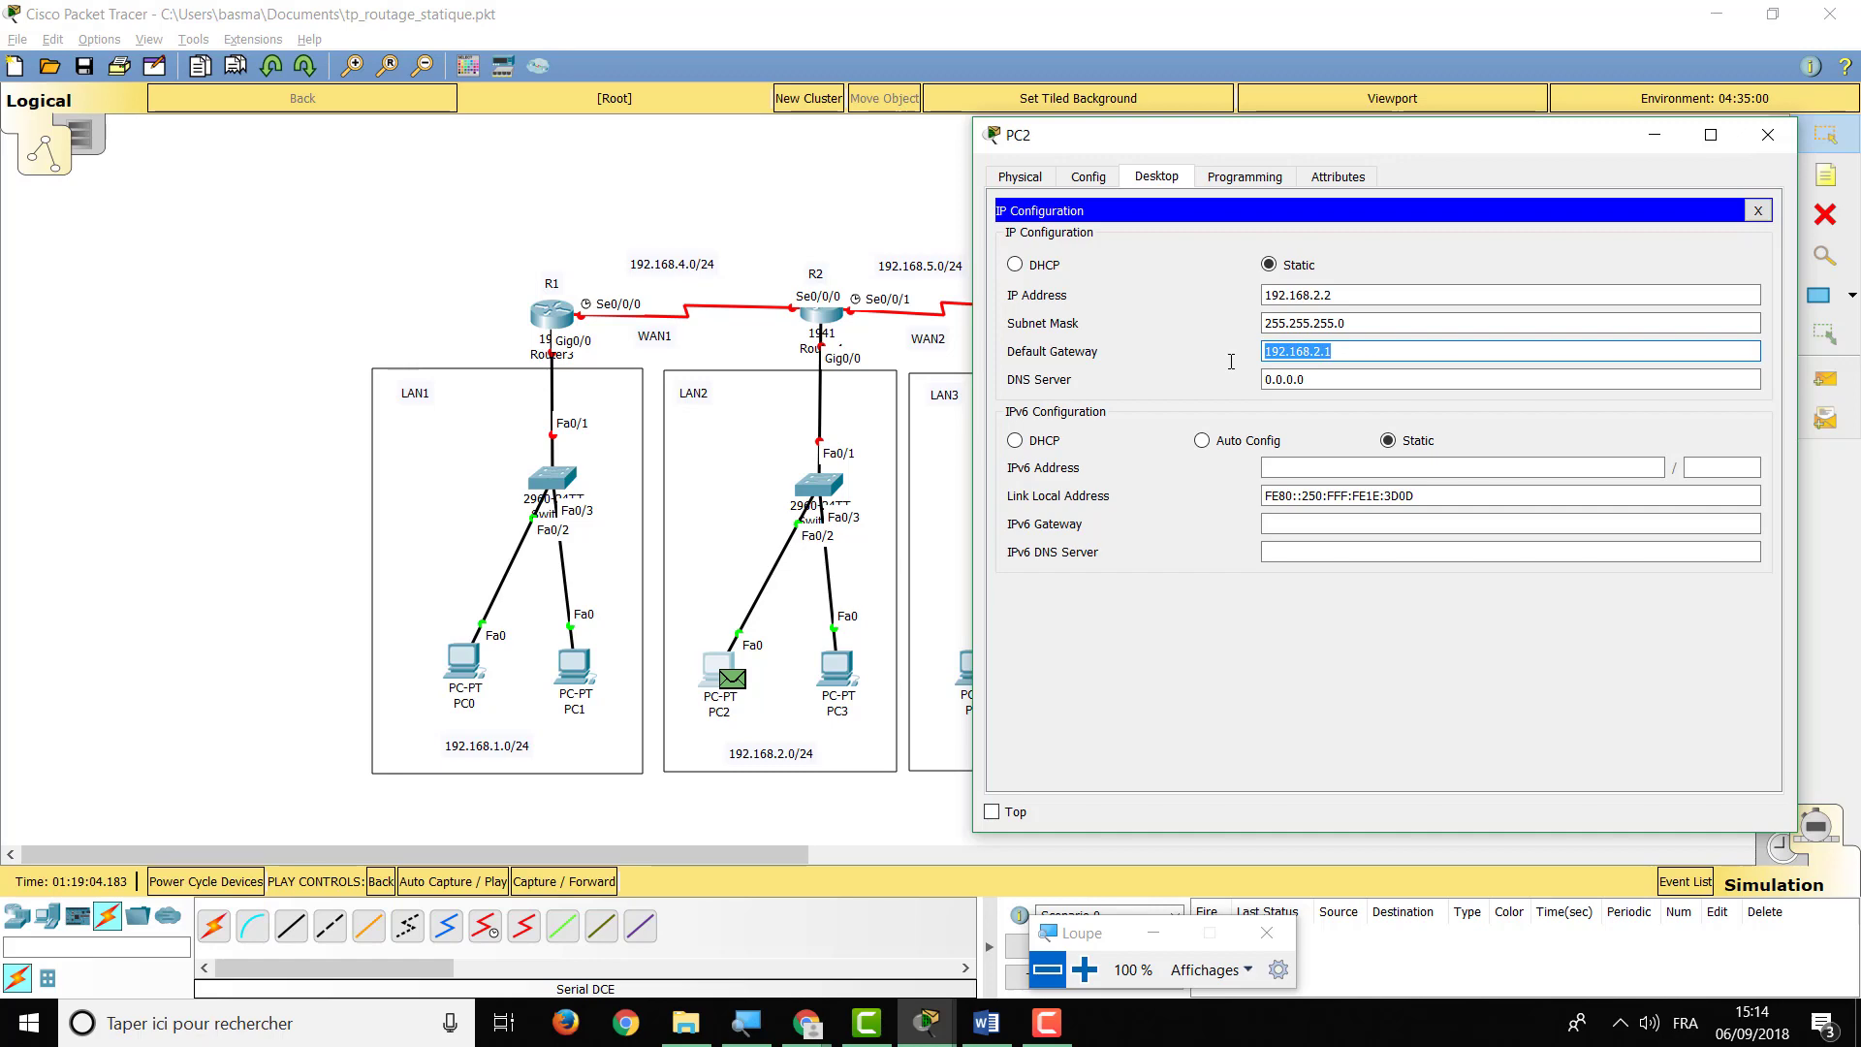
pyautogui.click(1768, 136)
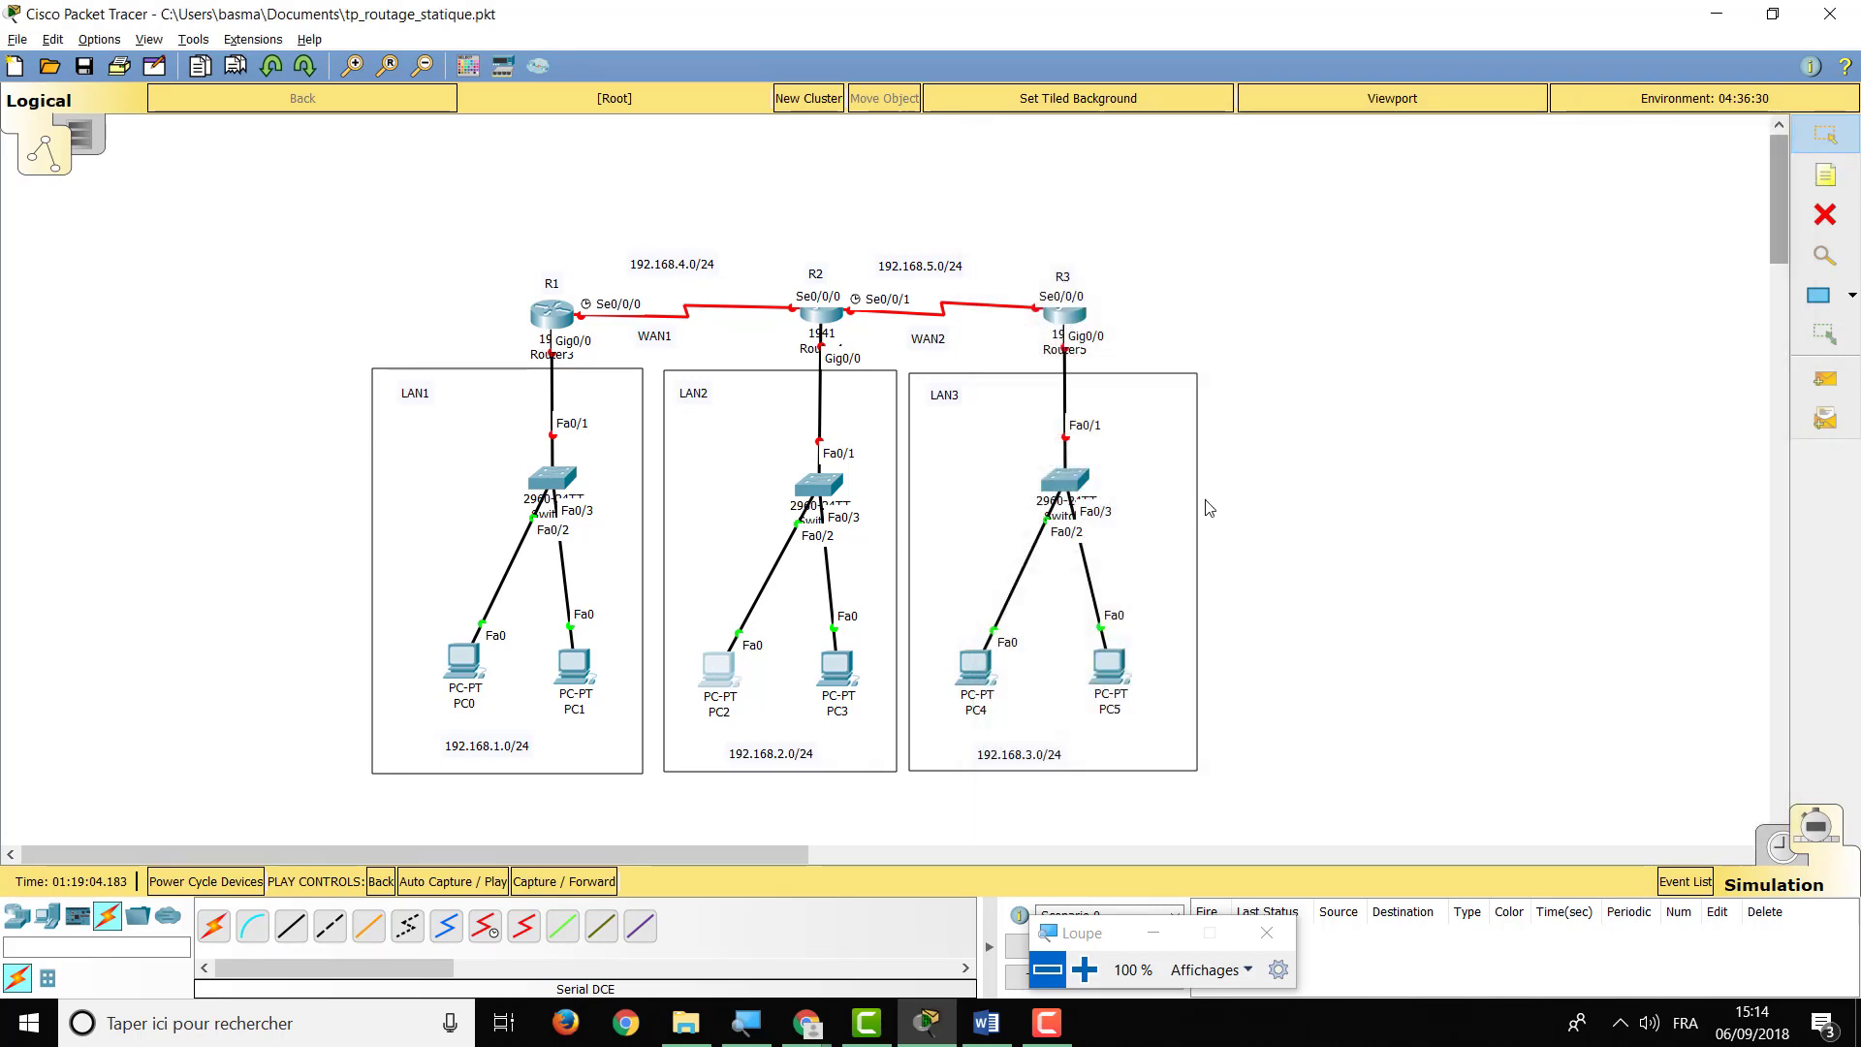
# Review the IP configuration of PC3 in LAN2
pyautogui.click(844, 676)
pyautogui.click(618, 266)
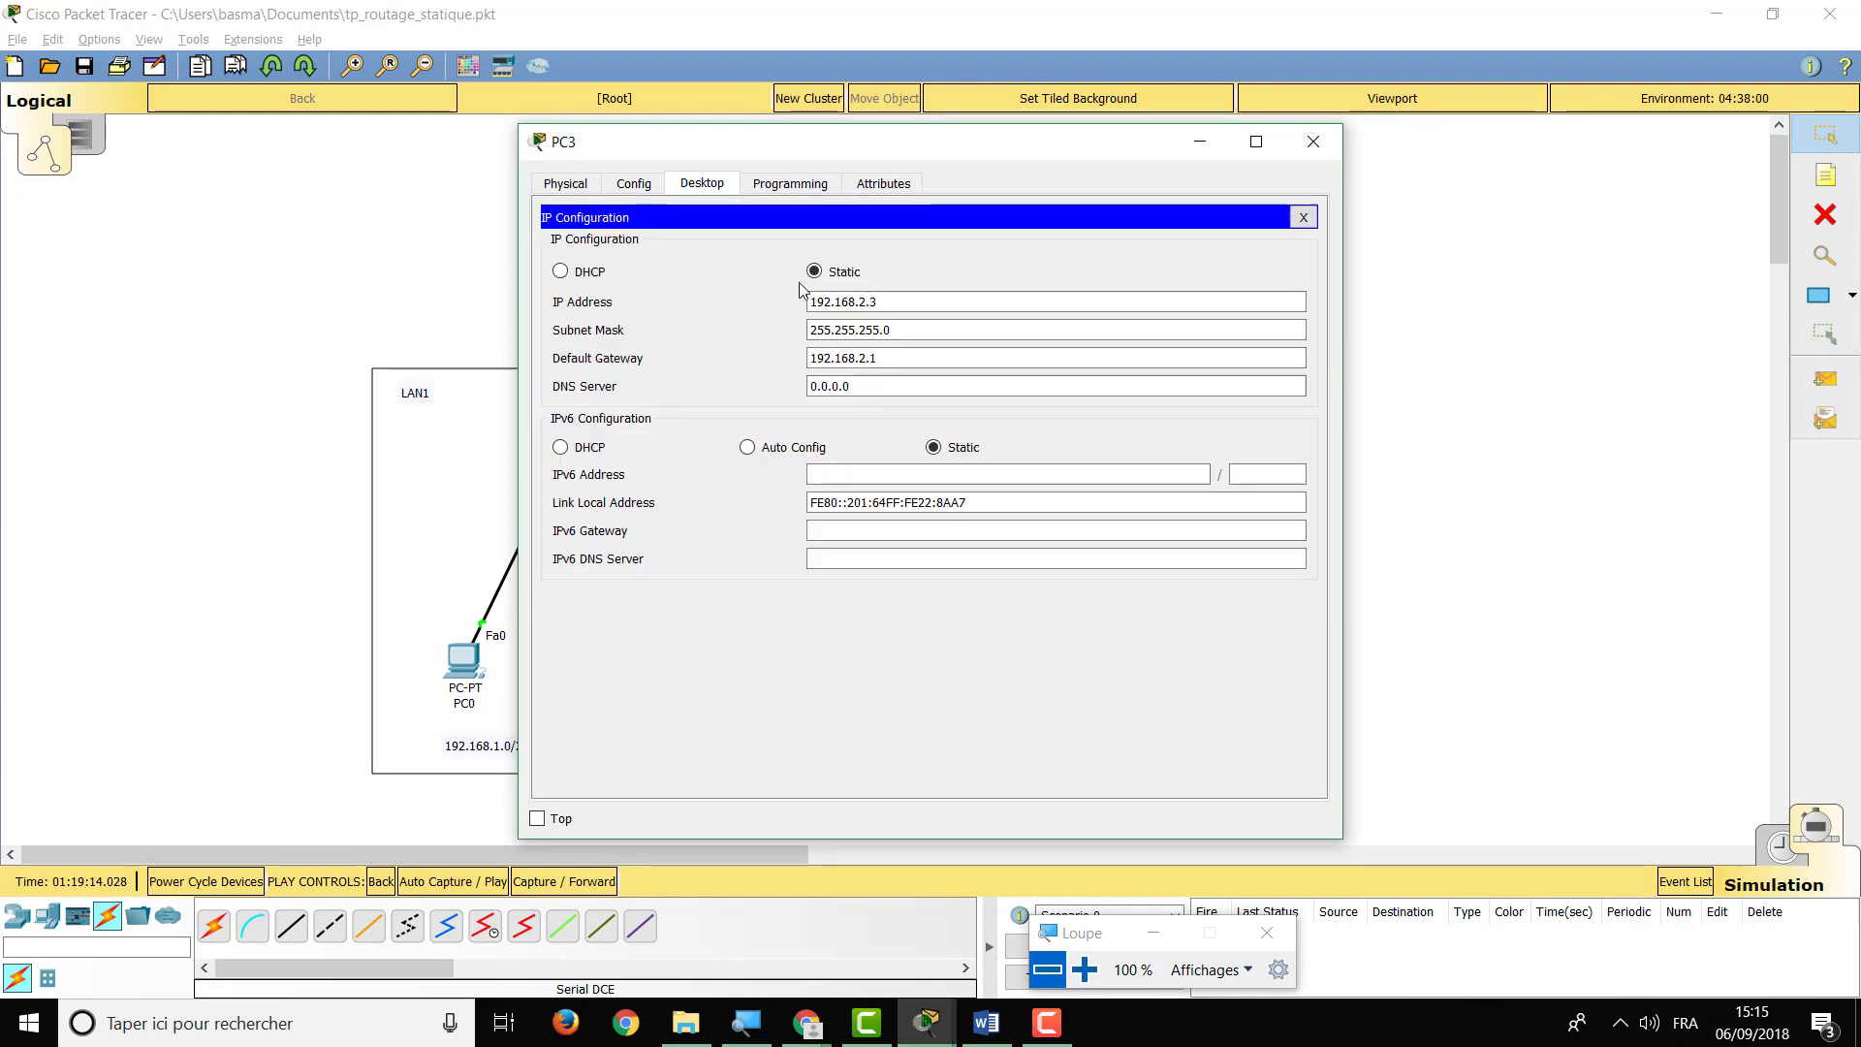
pyautogui.click(1313, 148)
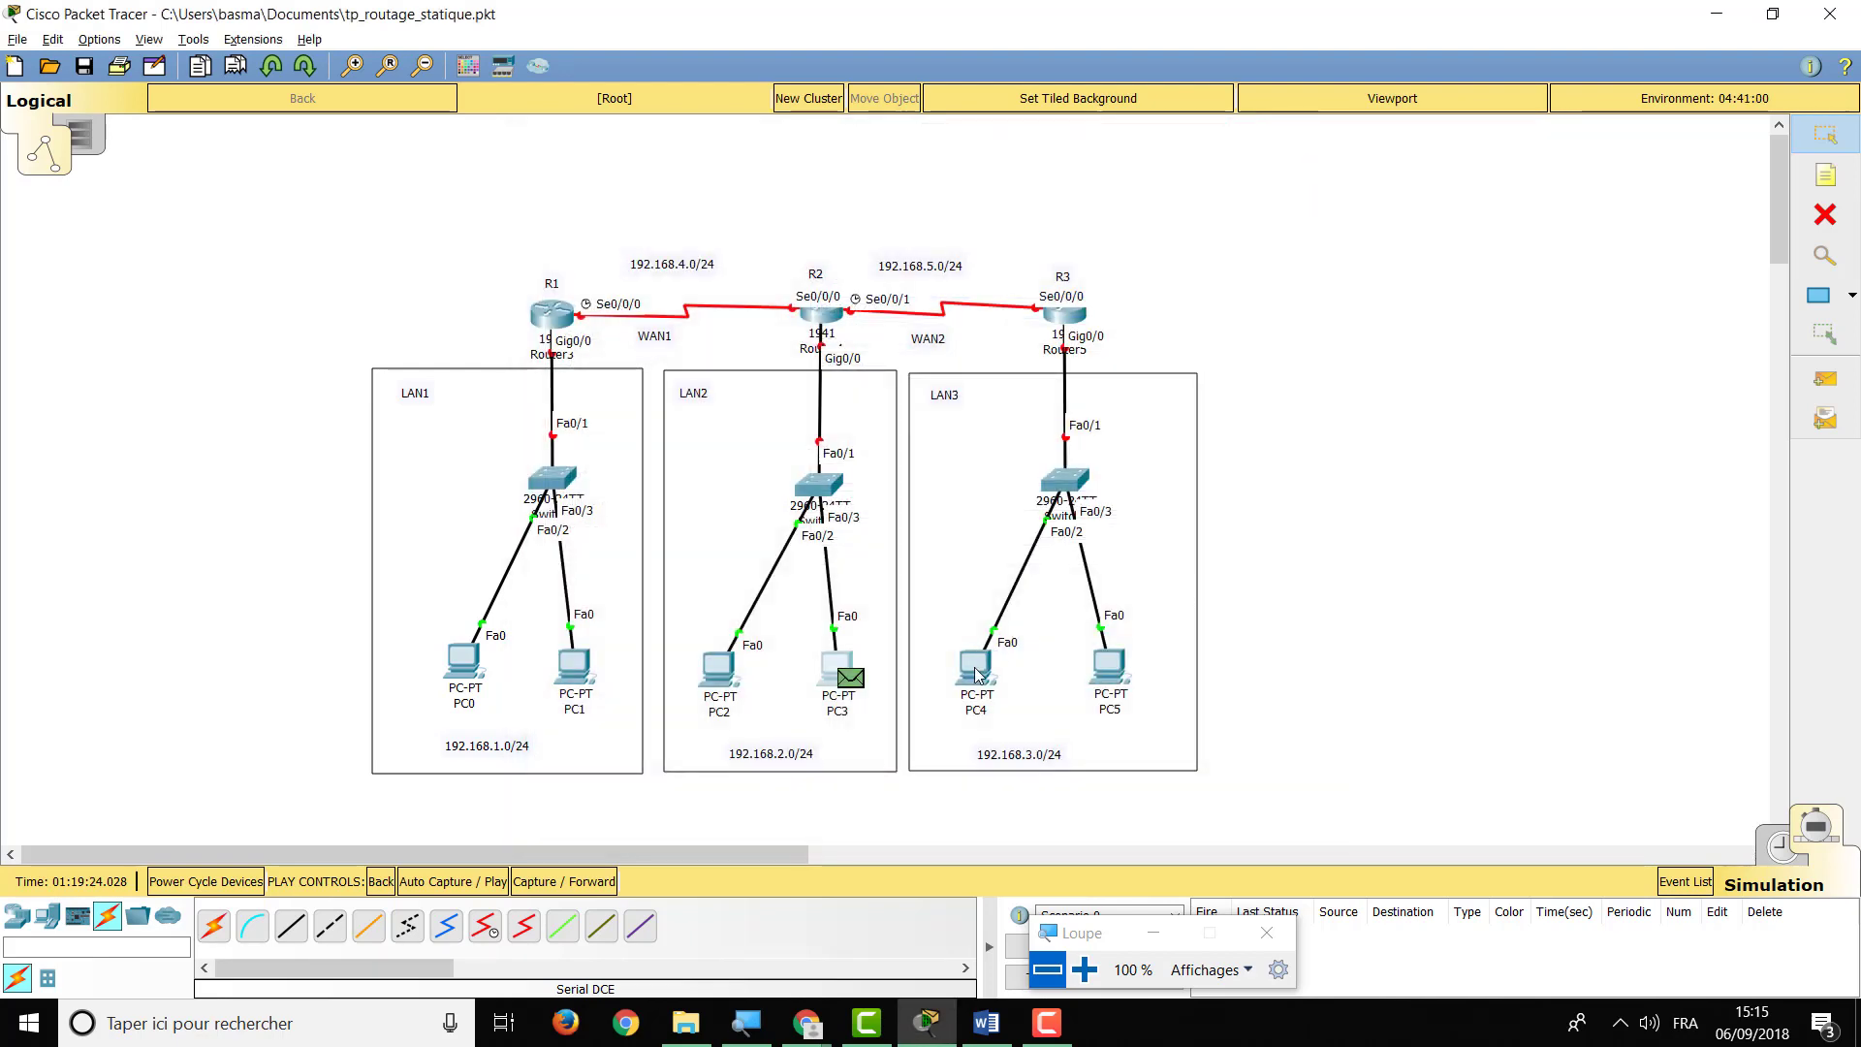
# Check PC4's IP configuration in LAN3, examining its IP address and default gateway
pyautogui.click(960, 664)
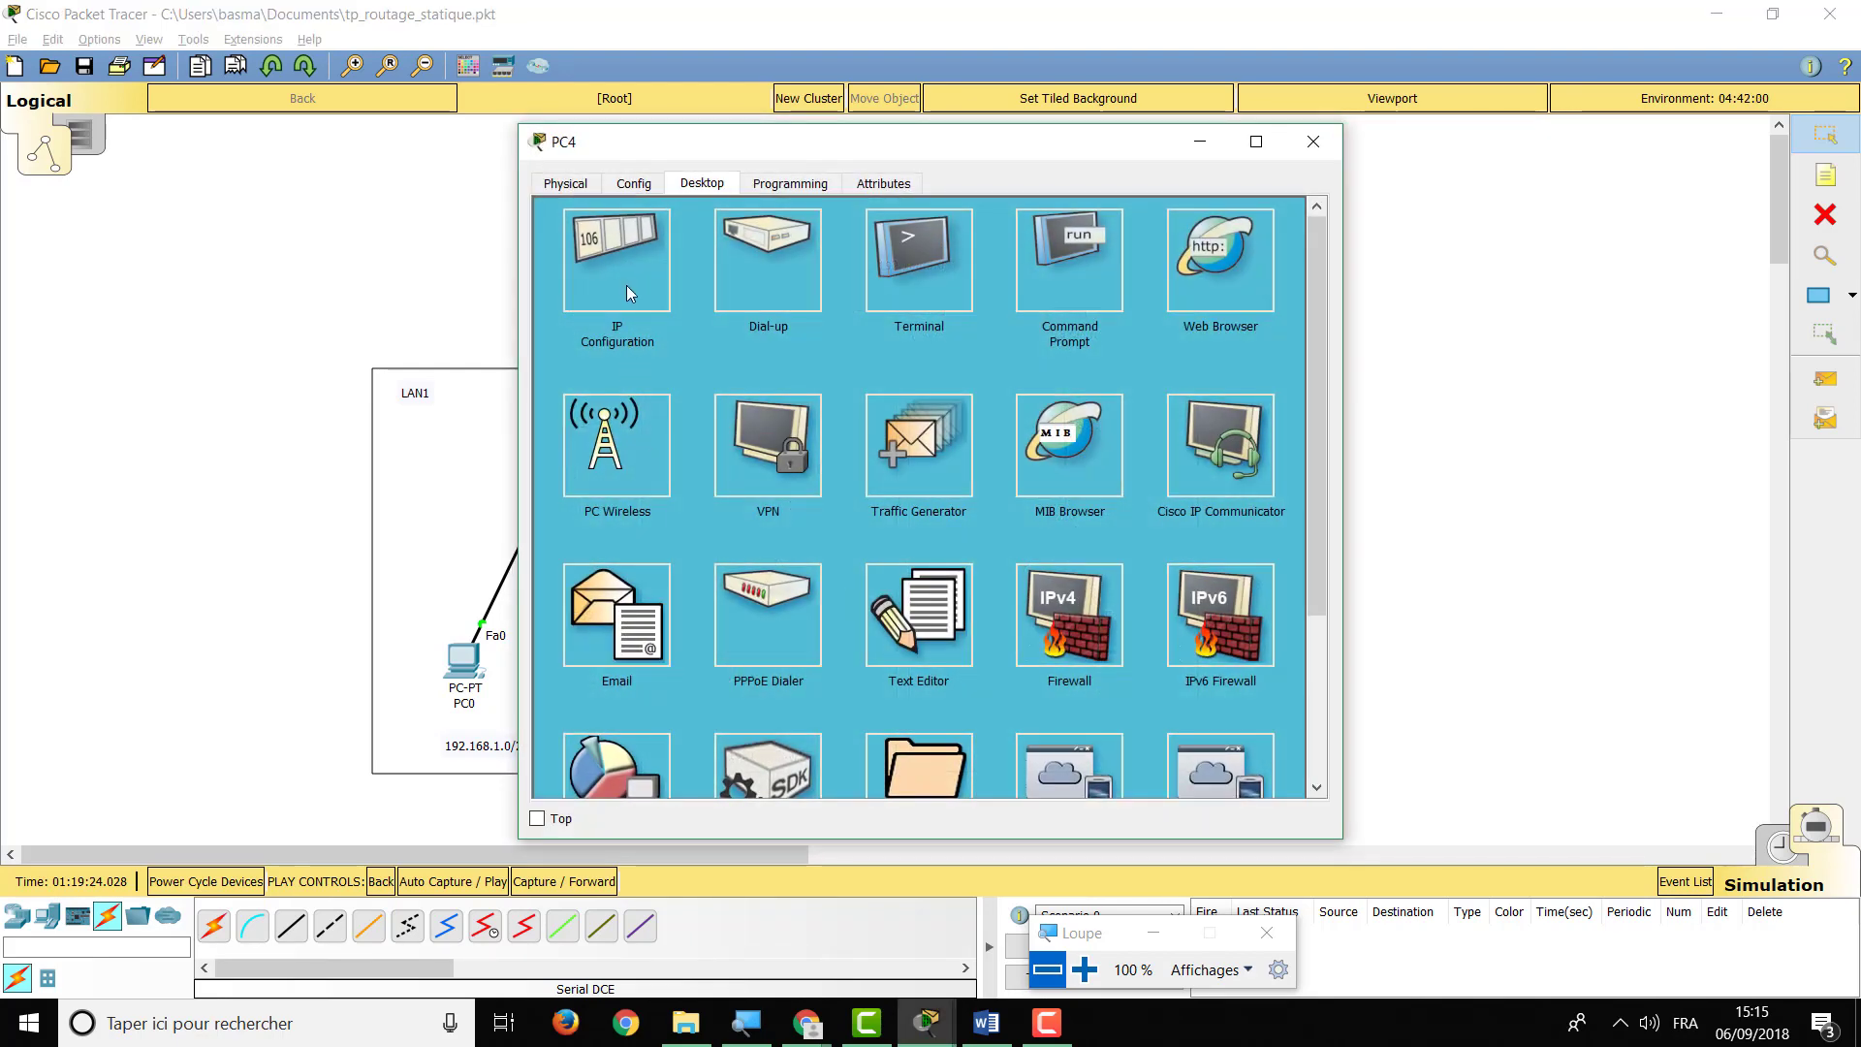
pyautogui.click(626, 285)
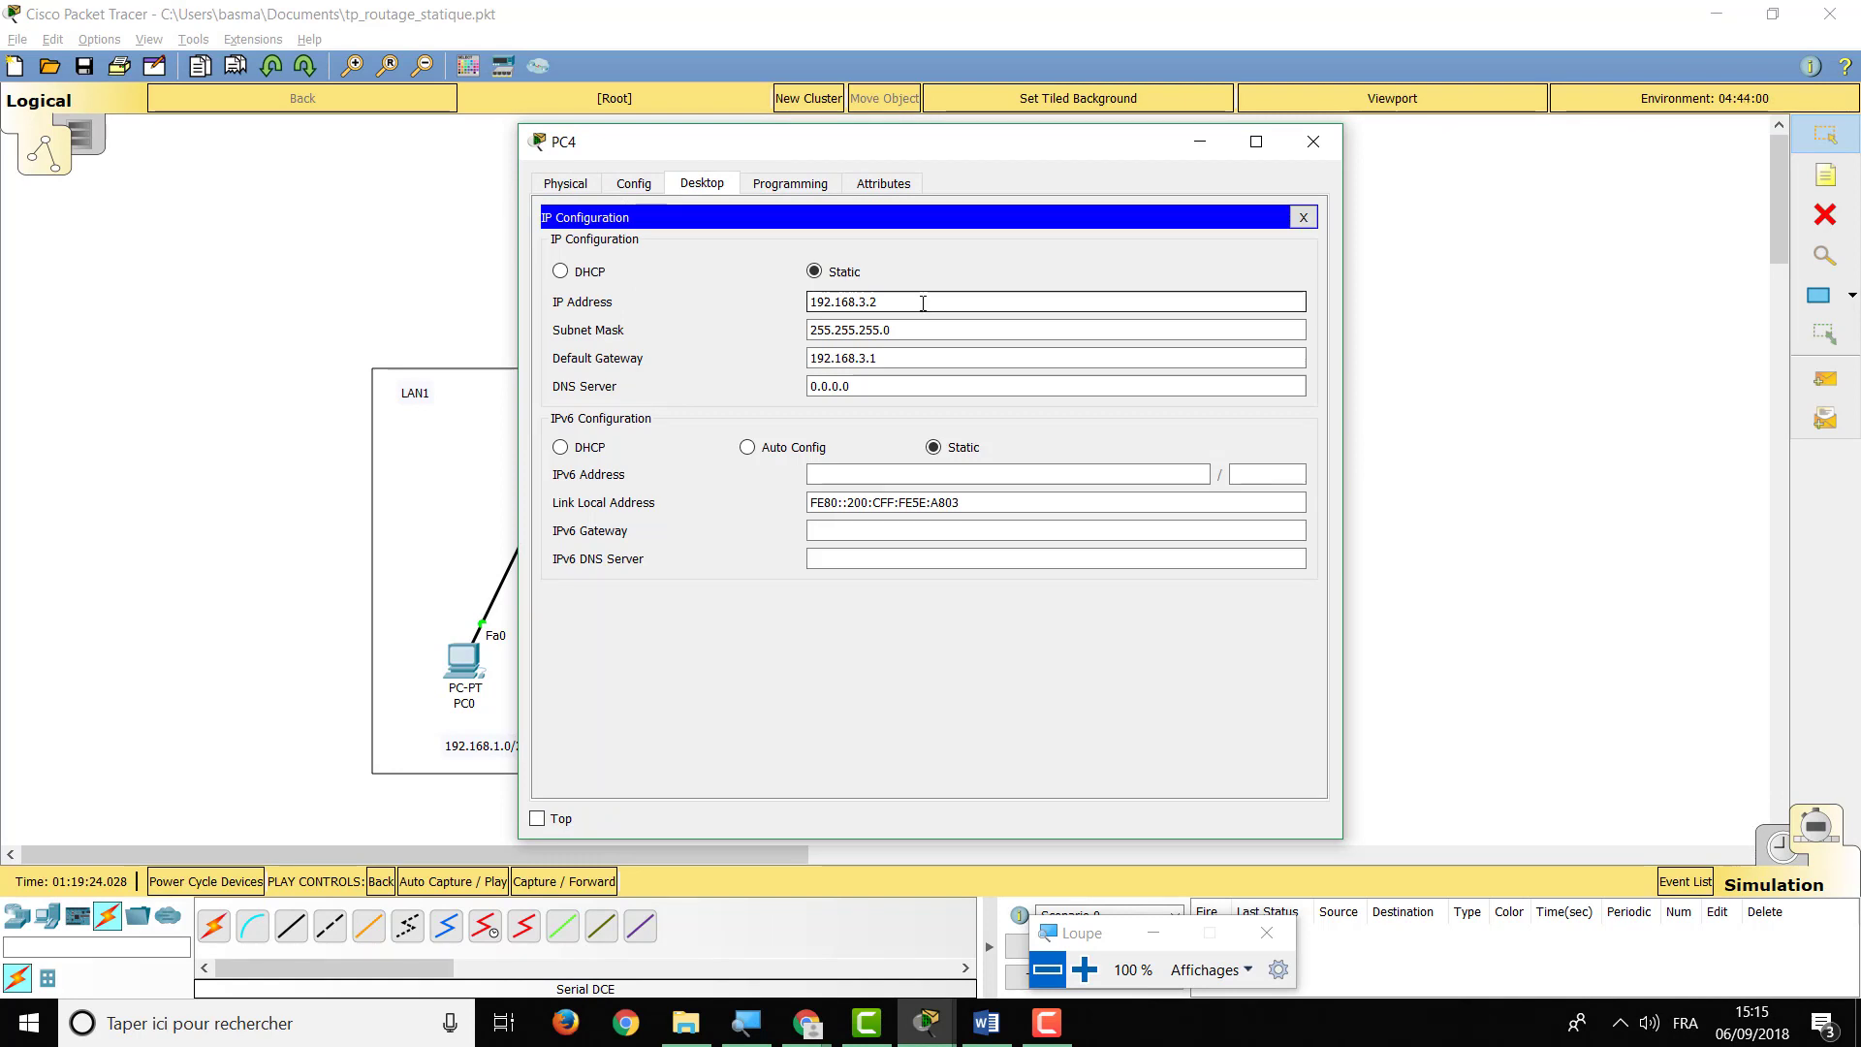
pyautogui.moveTo(914, 304); pyautogui.dragTo(797, 320)
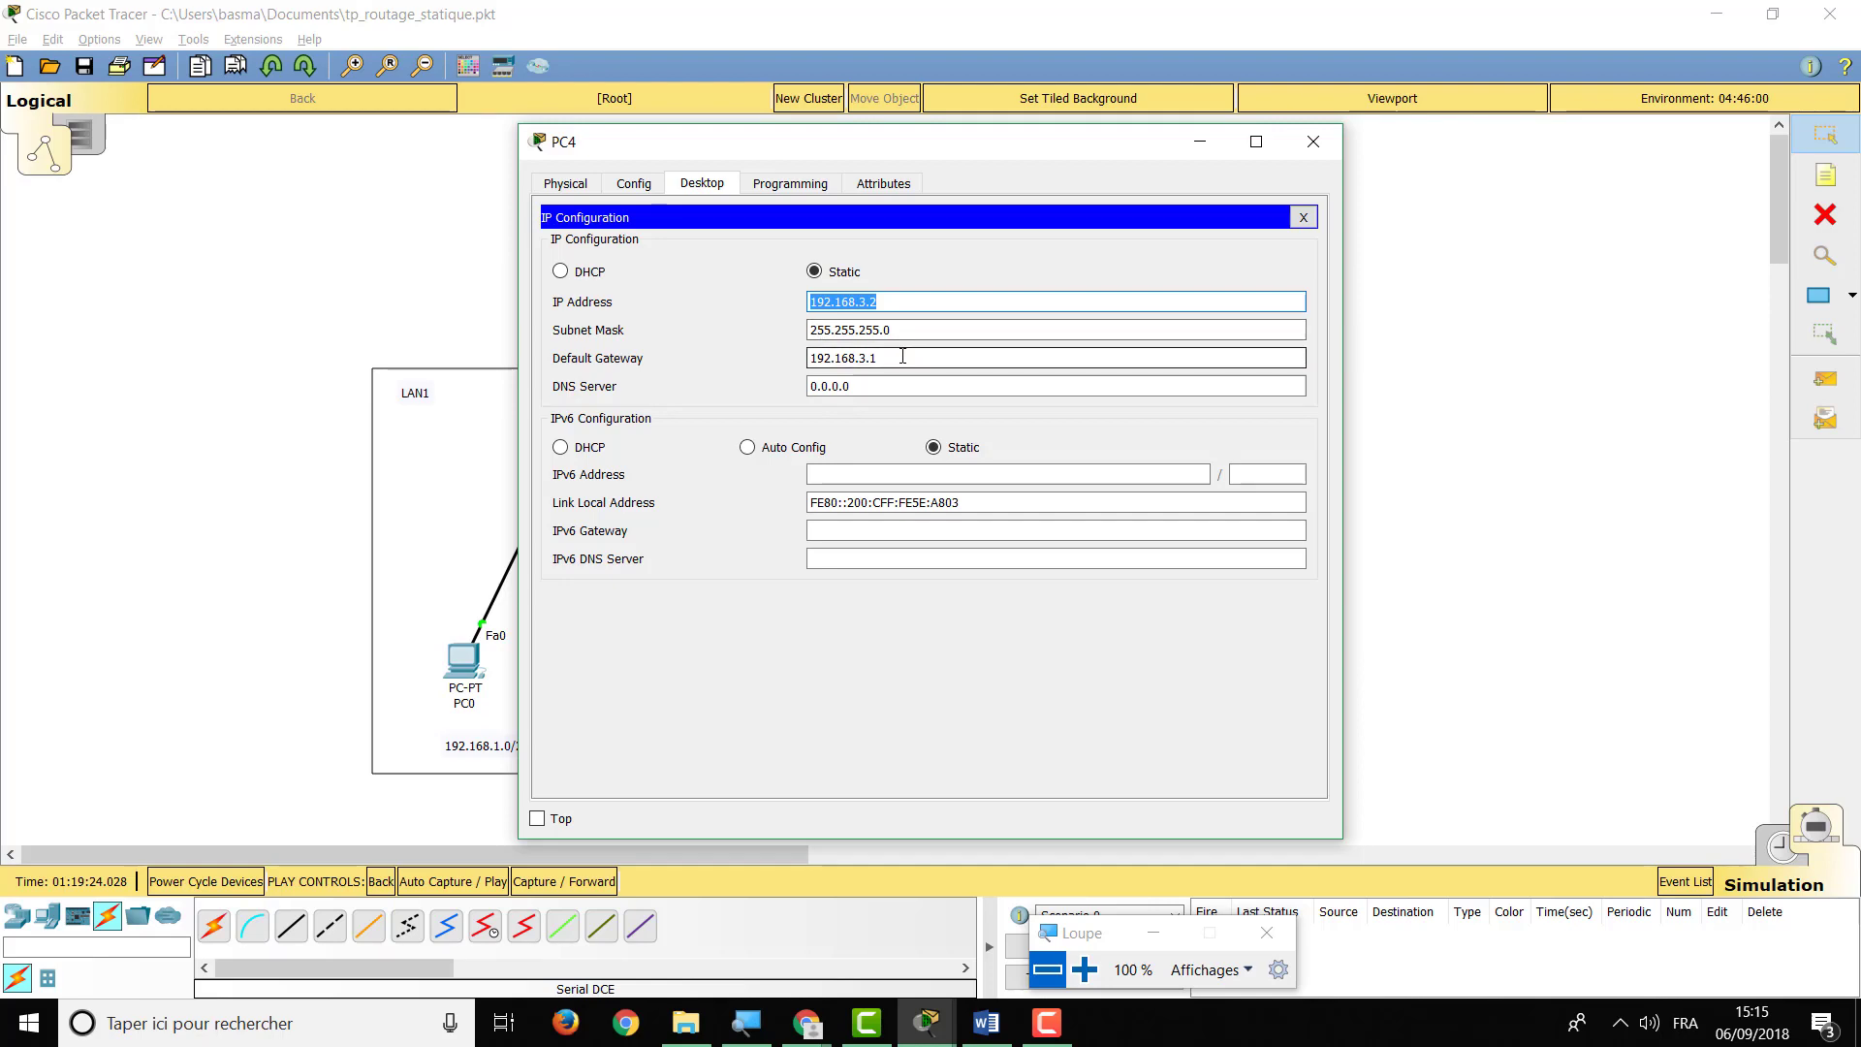
pyautogui.moveTo(902, 356); pyautogui.dragTo(801, 358)
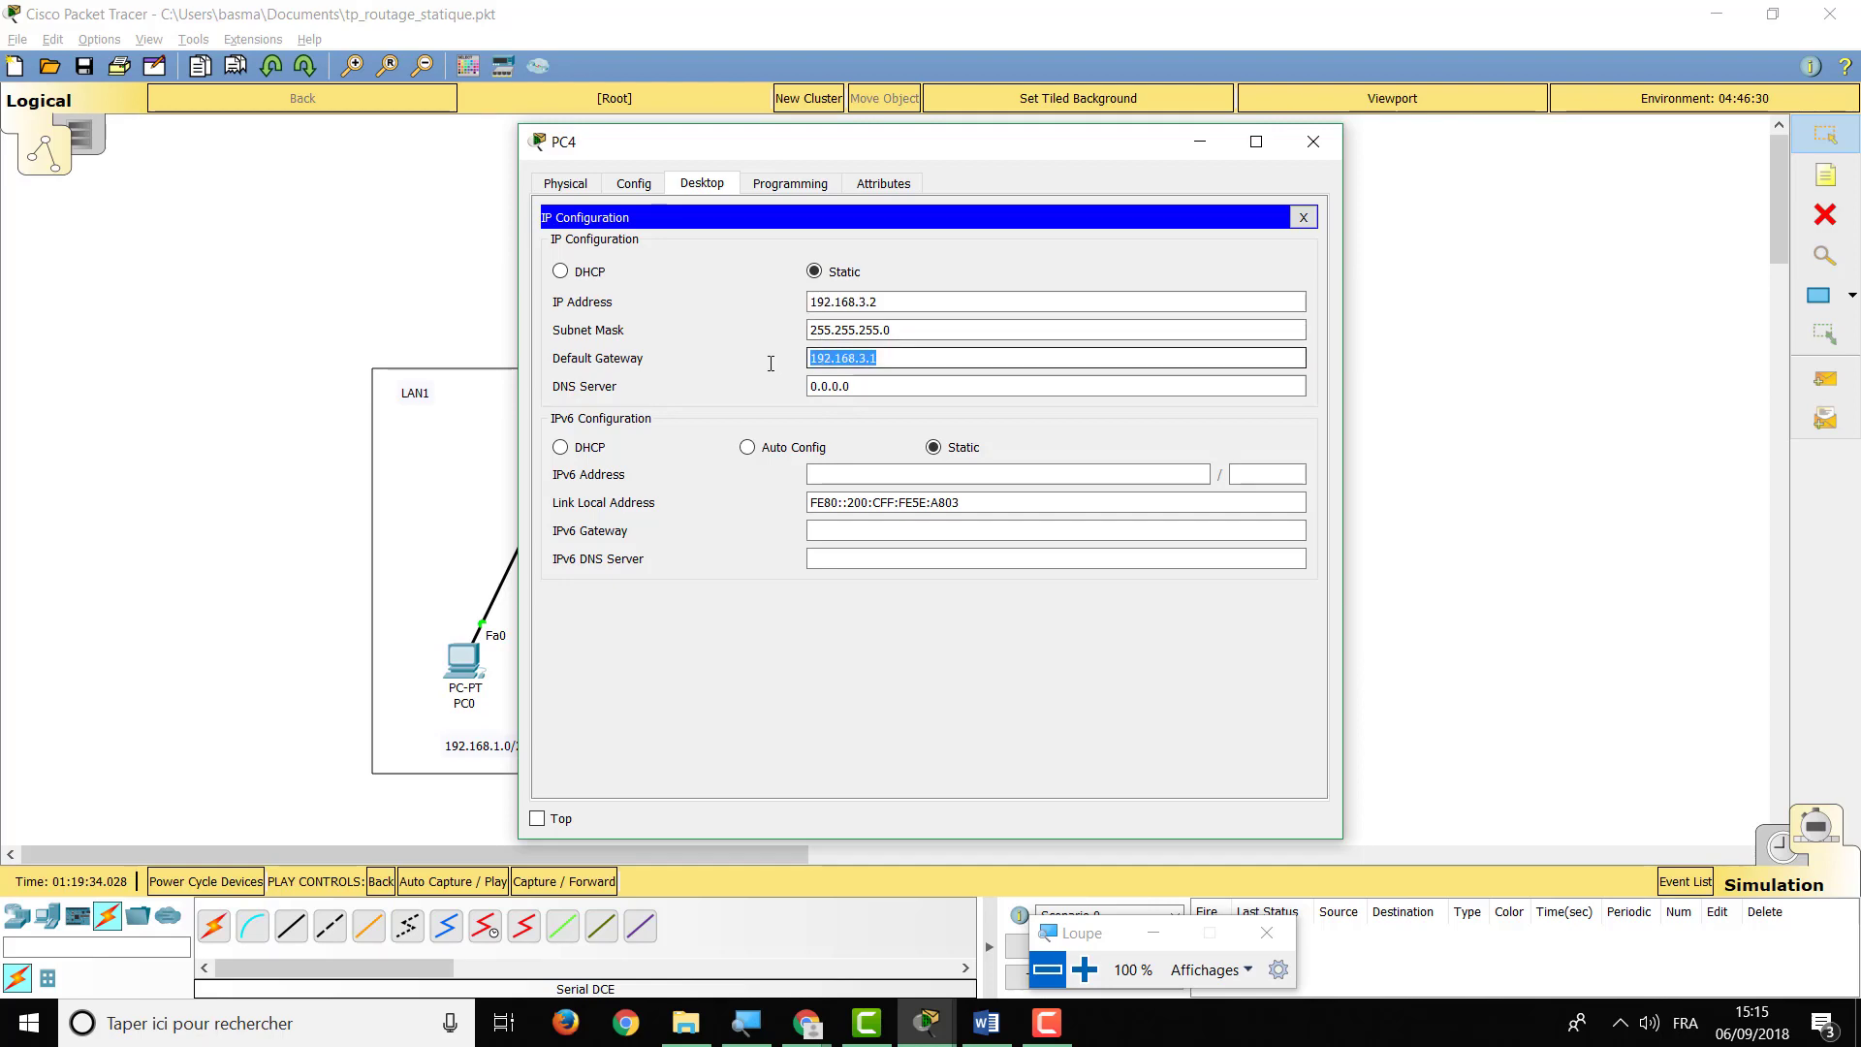
pyautogui.click(1317, 150)
# Review the IP configuration of PC5 in LAN3
pyautogui.click(1107, 667)
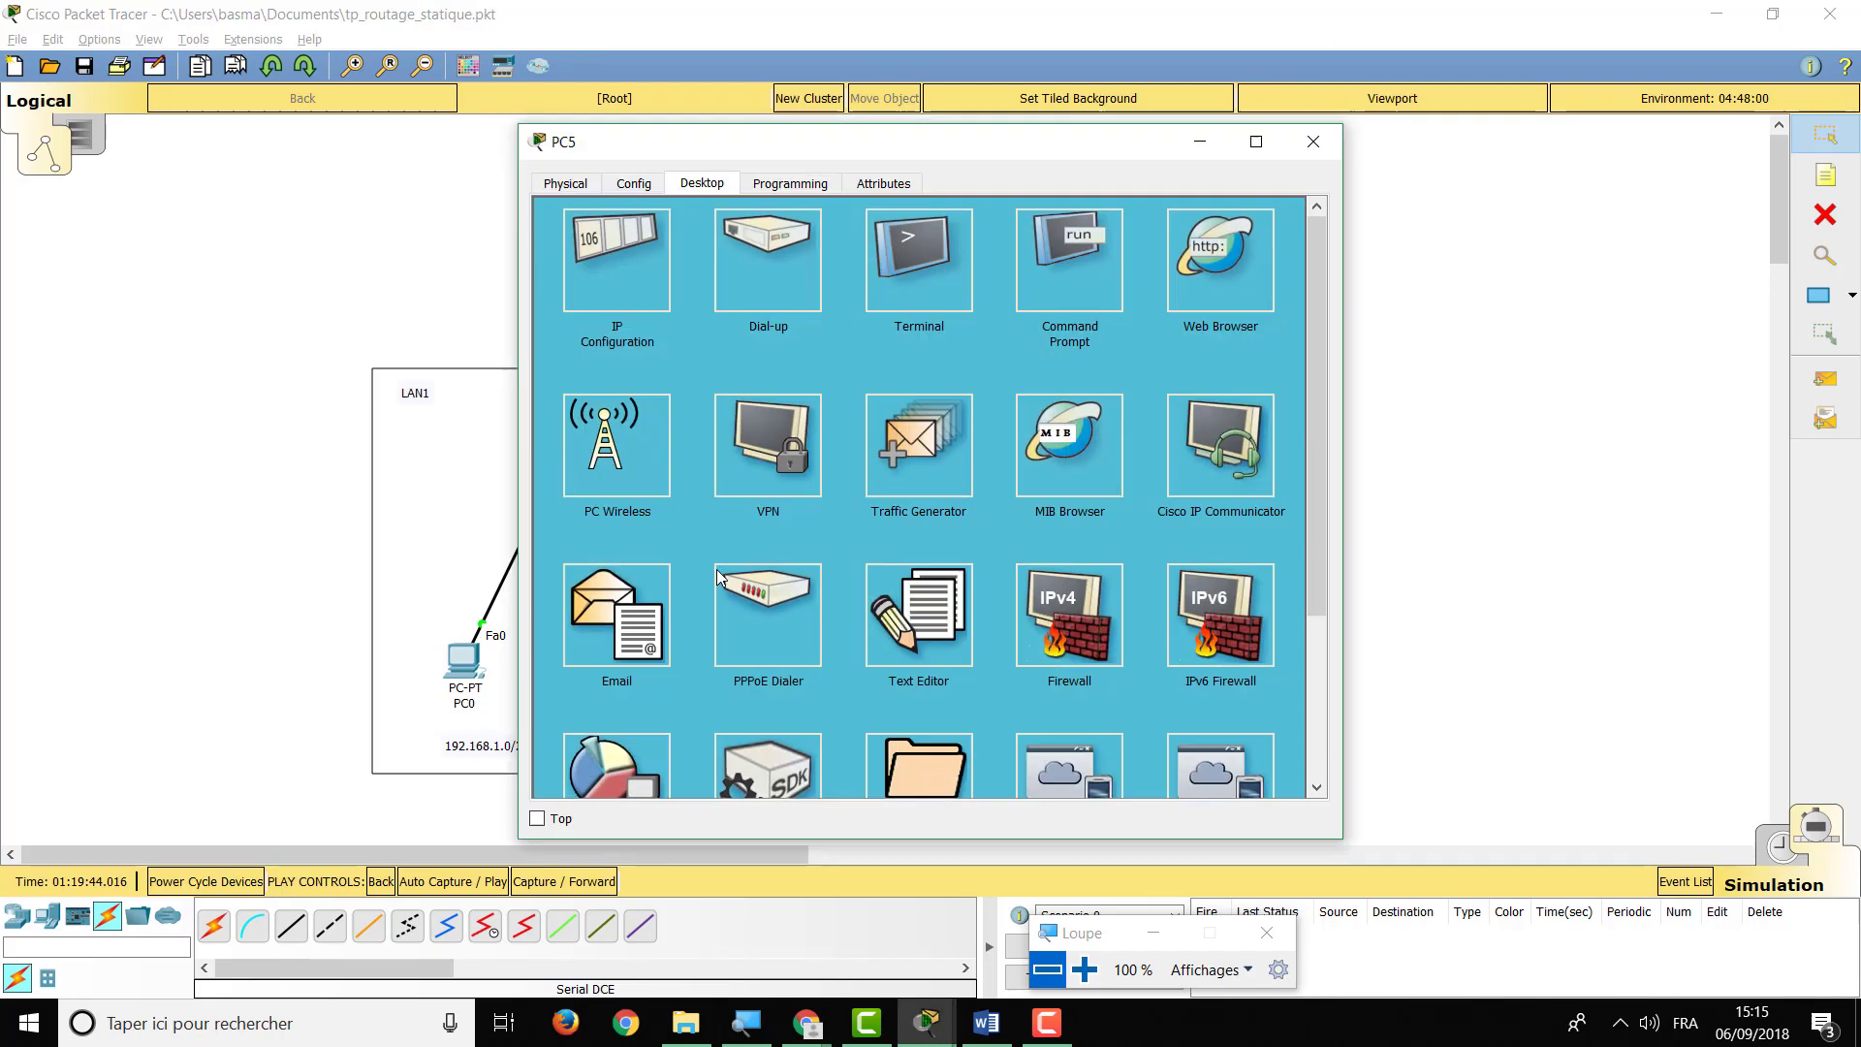
pyautogui.click(603, 293)
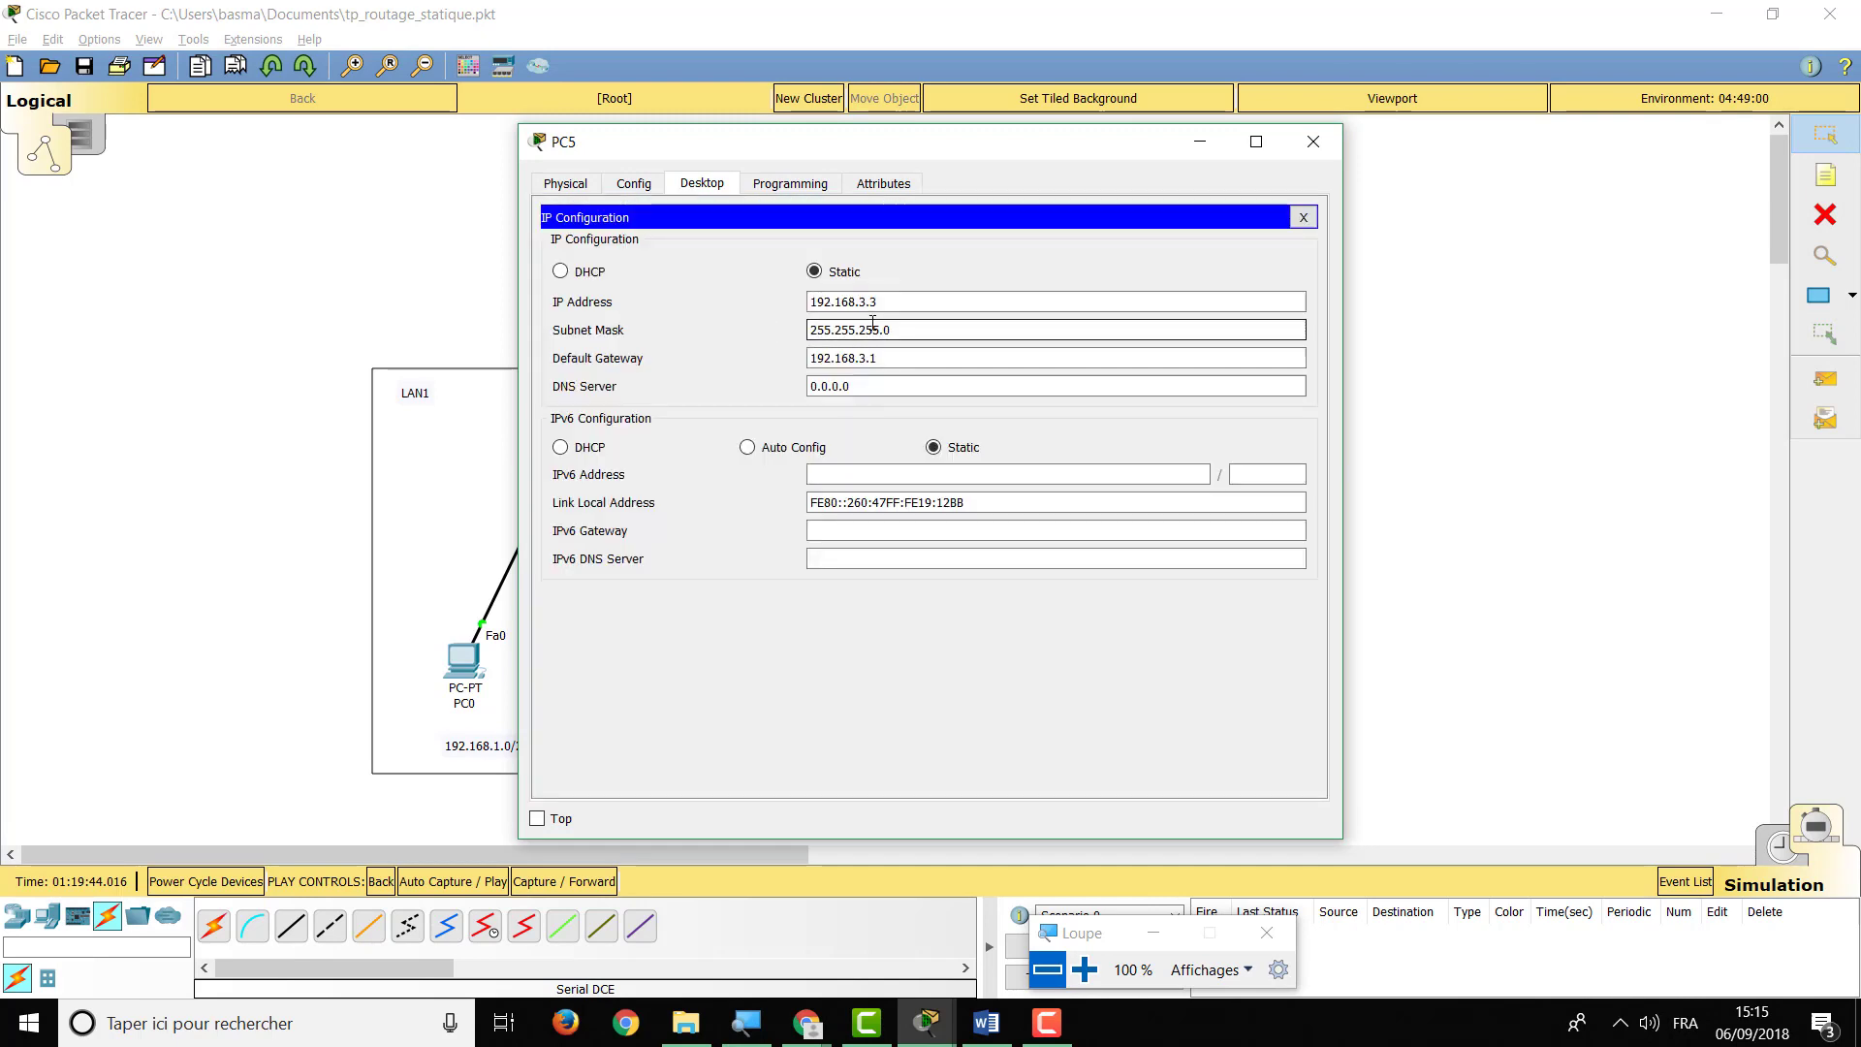
pyautogui.click(1311, 147)
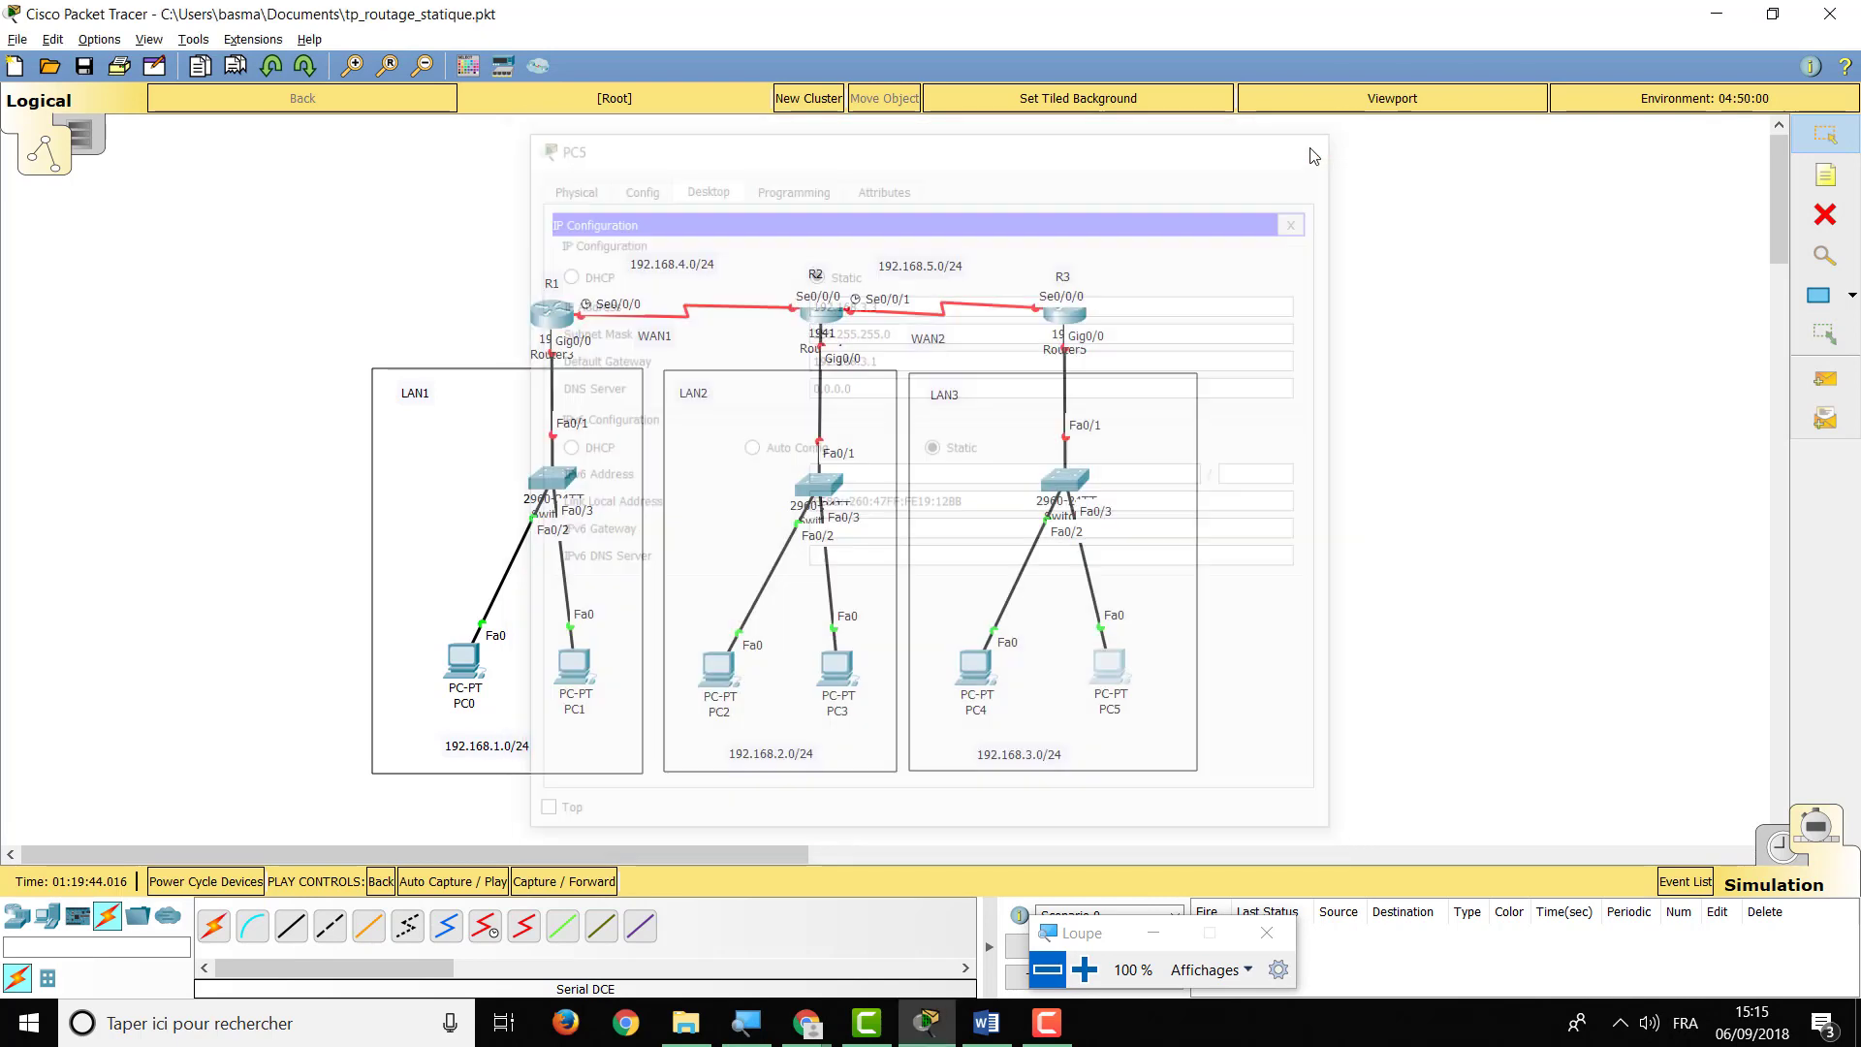
# Switch the network to Realtime mode and open the command-line interface of router R1
pyautogui.click(1782, 847)
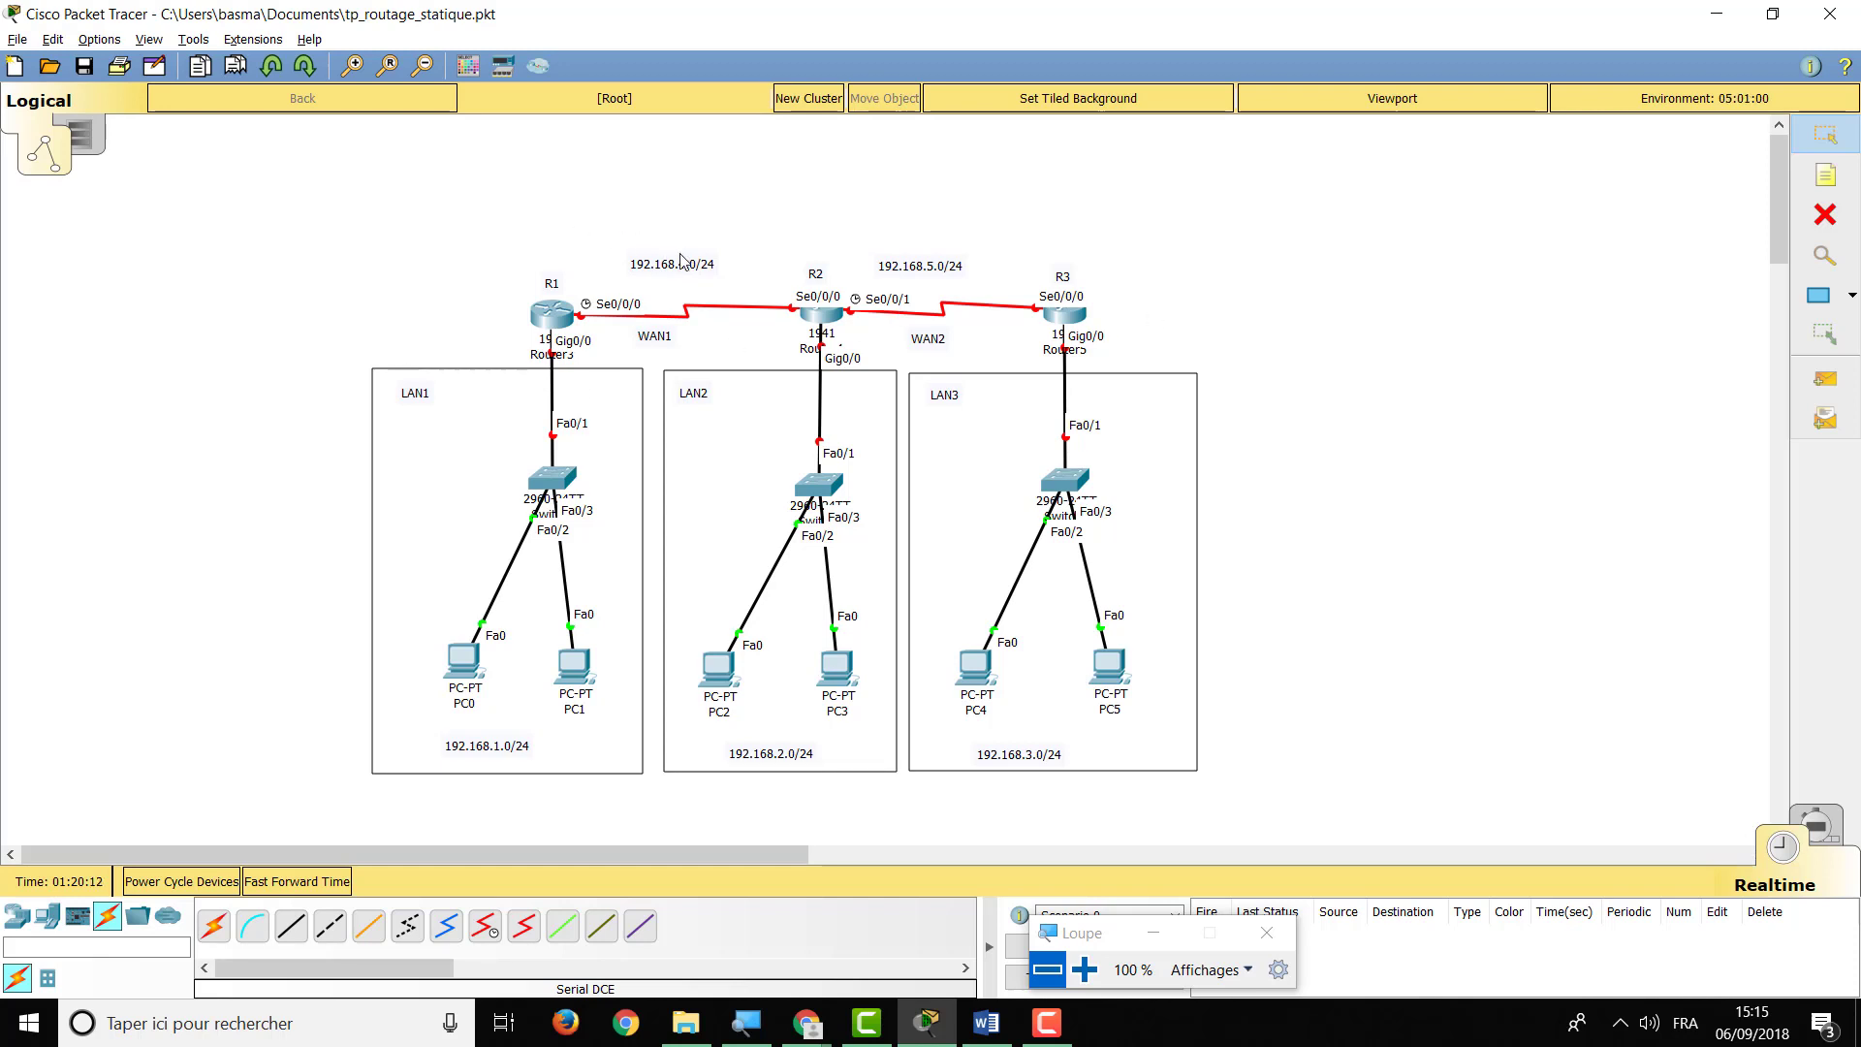
pyautogui.click(566, 315)
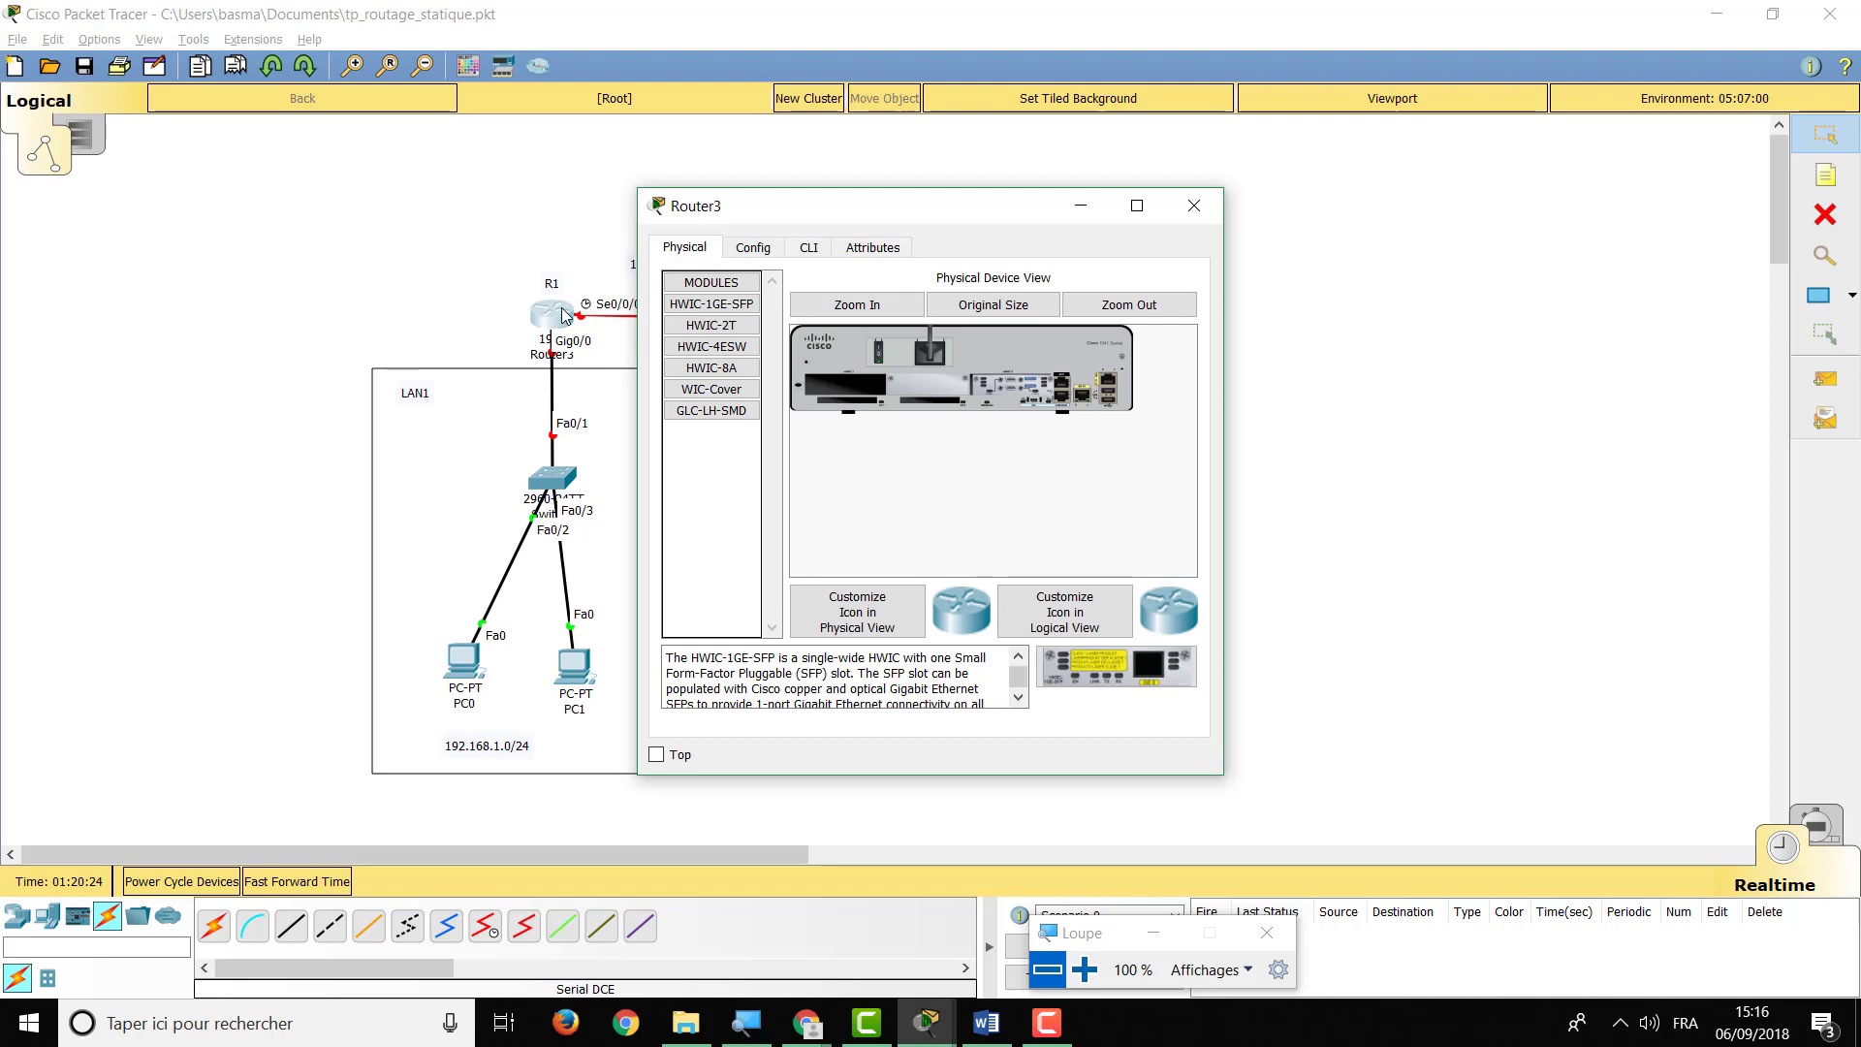
pyautogui.click(807, 247)
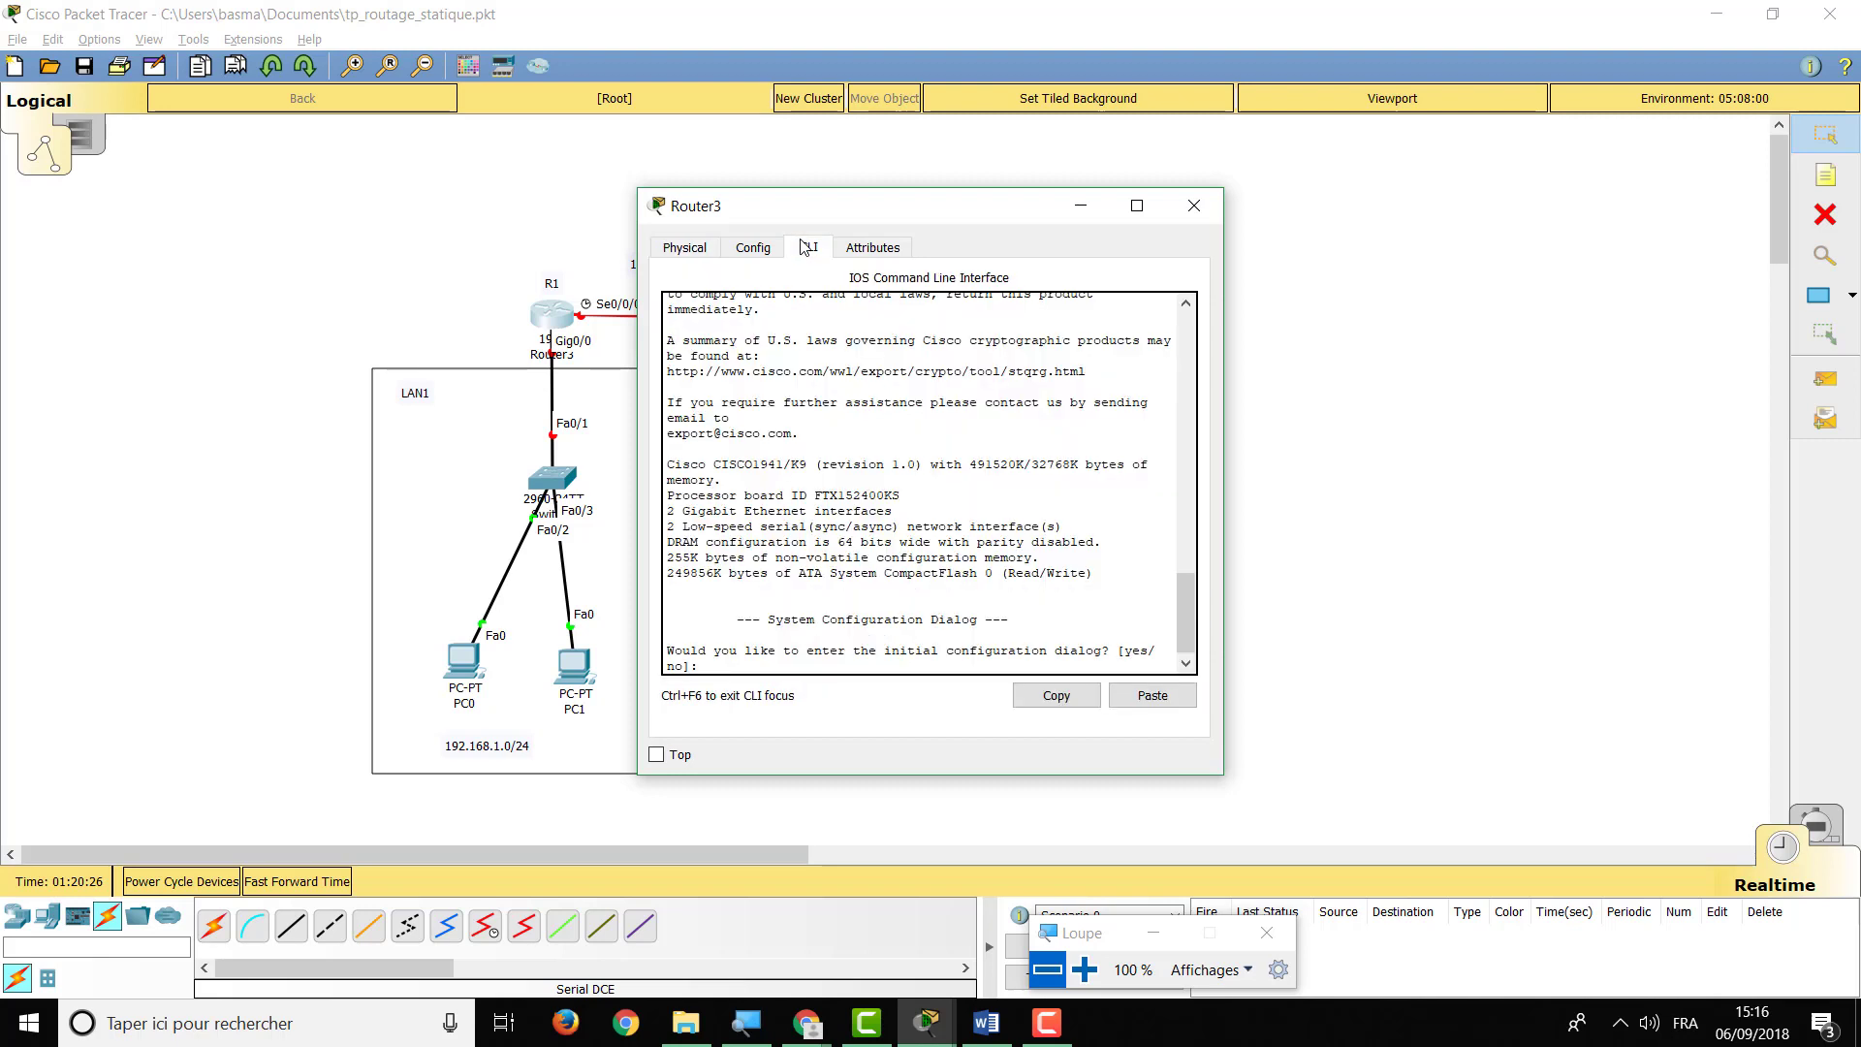
# Answer no to the initial configuration dialog on R1 and start its console session
pyautogui.click(1081, 970)
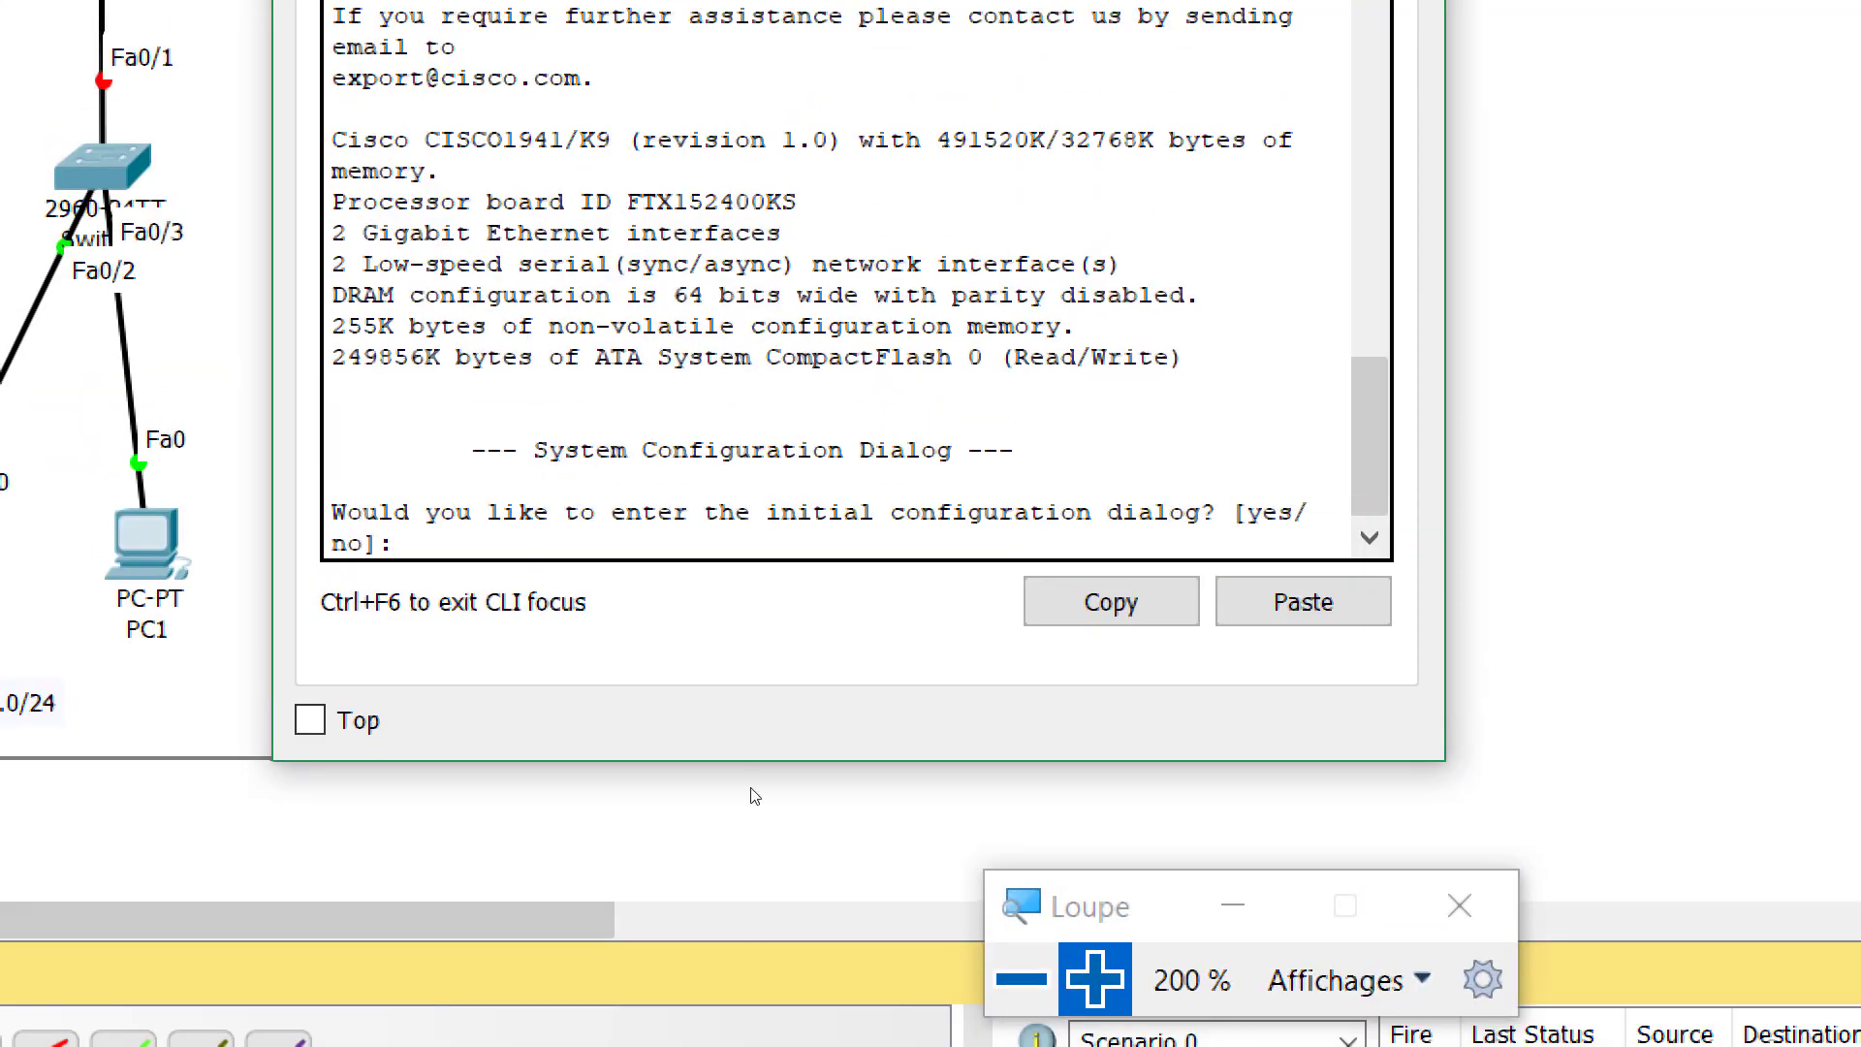
pyautogui.write('no')
pyautogui.press('Return')
pyautogui.press('Return')
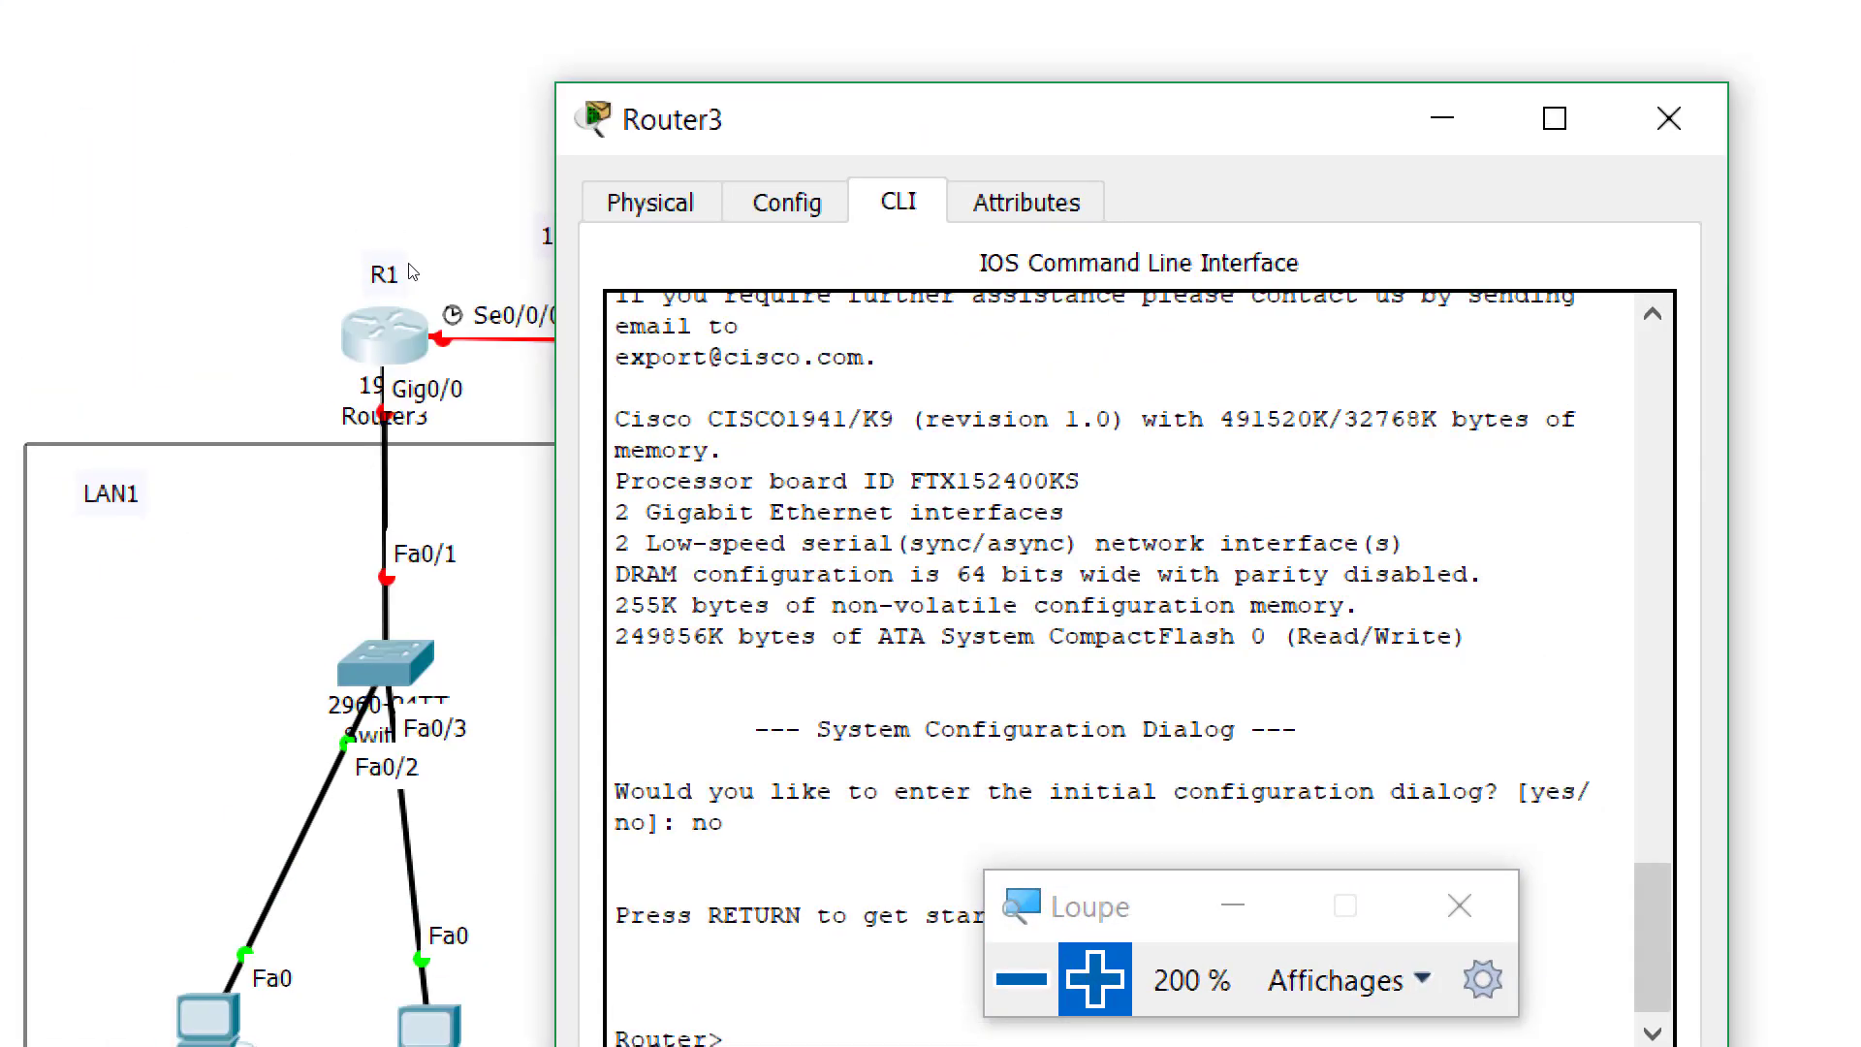
# Enter privileged EXEC mode on router R1 and open global configuration mode from the terminal
pyautogui.write('en')
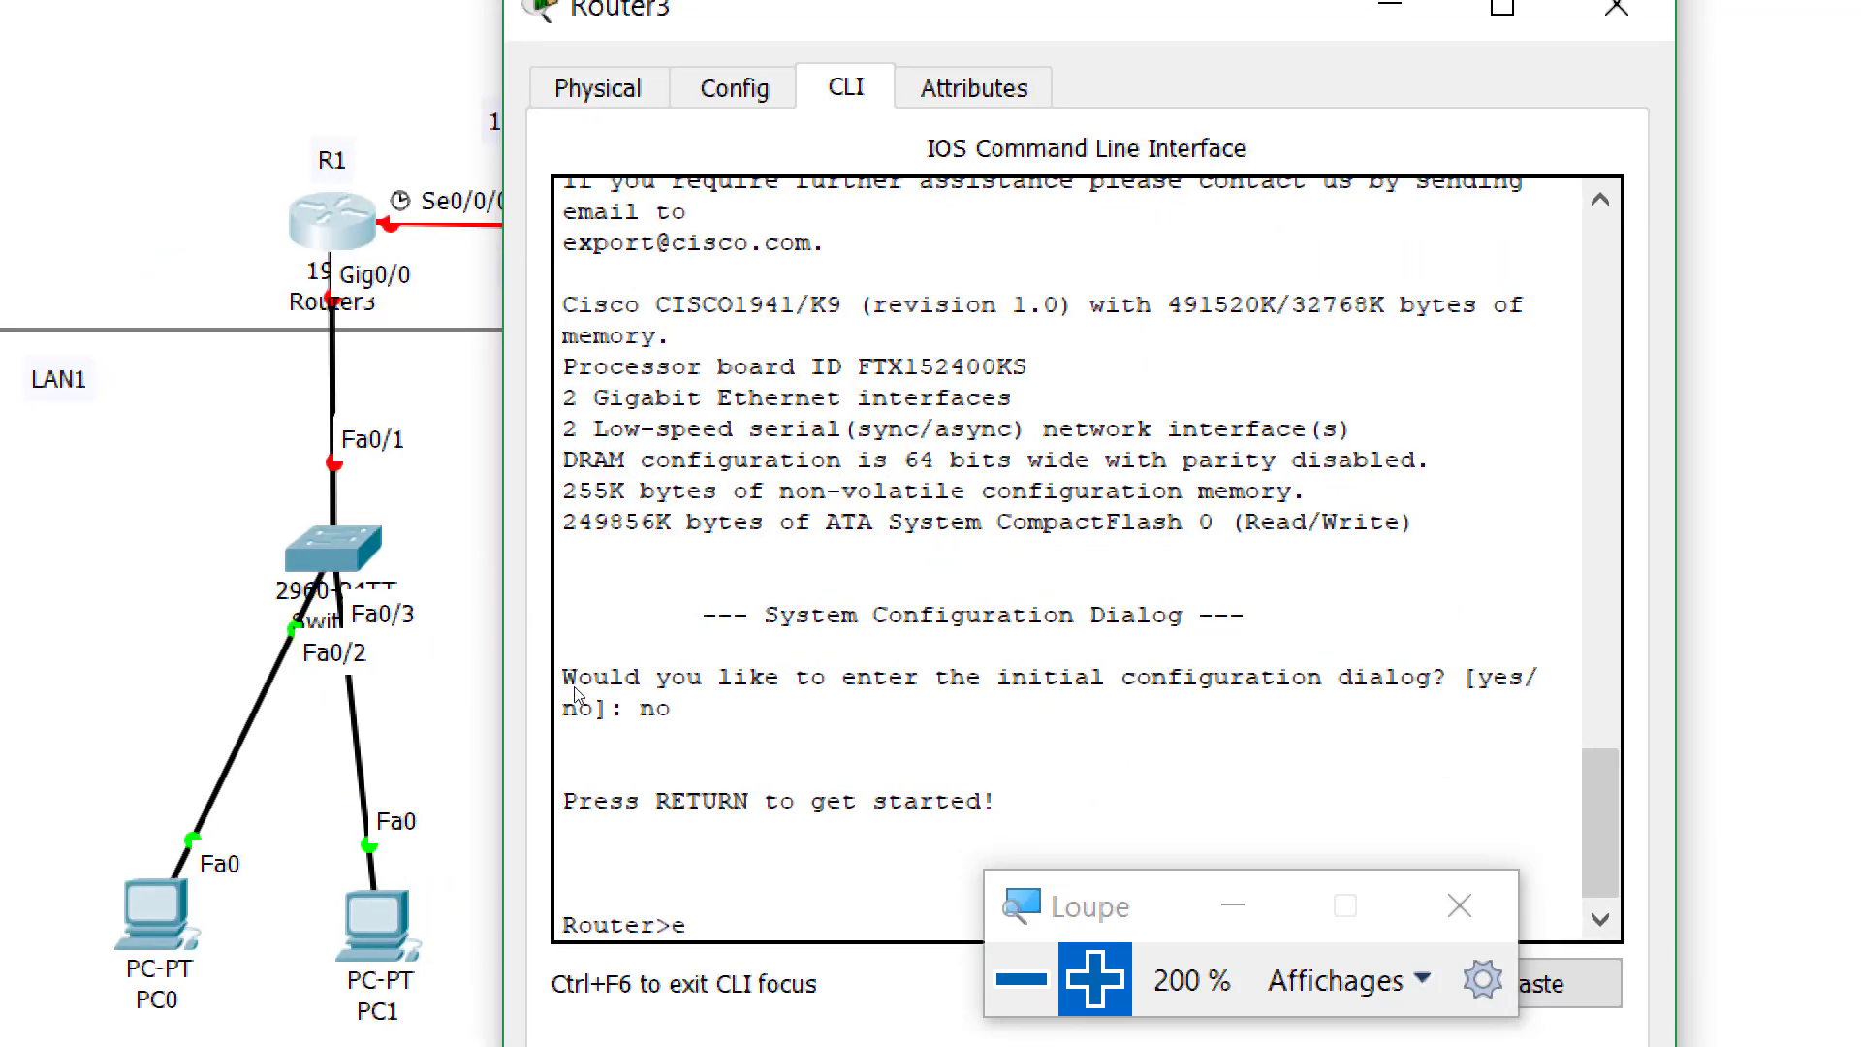
pyautogui.press('Tab')
pyautogui.press('Return')
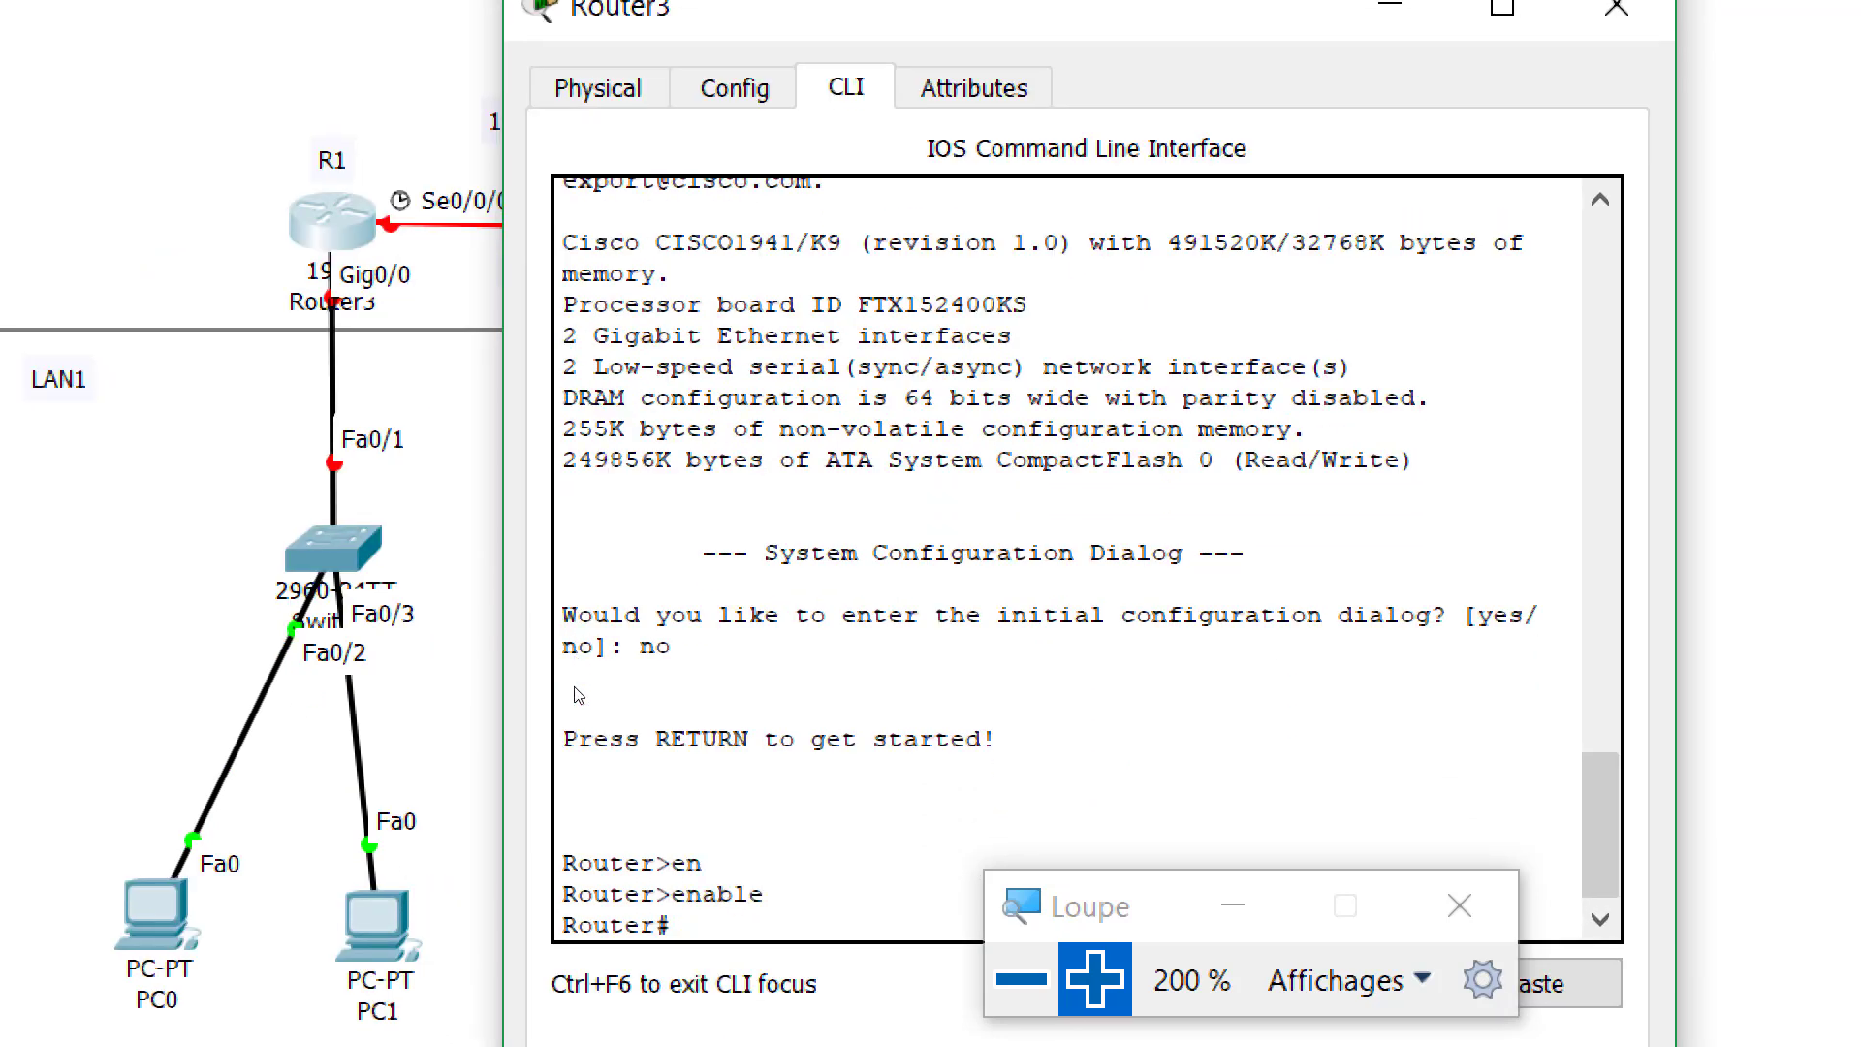
pyautogui.write('conf')
pyautogui.press('Tab')
pyautogui.write('t')
pyautogui.press('Tab')
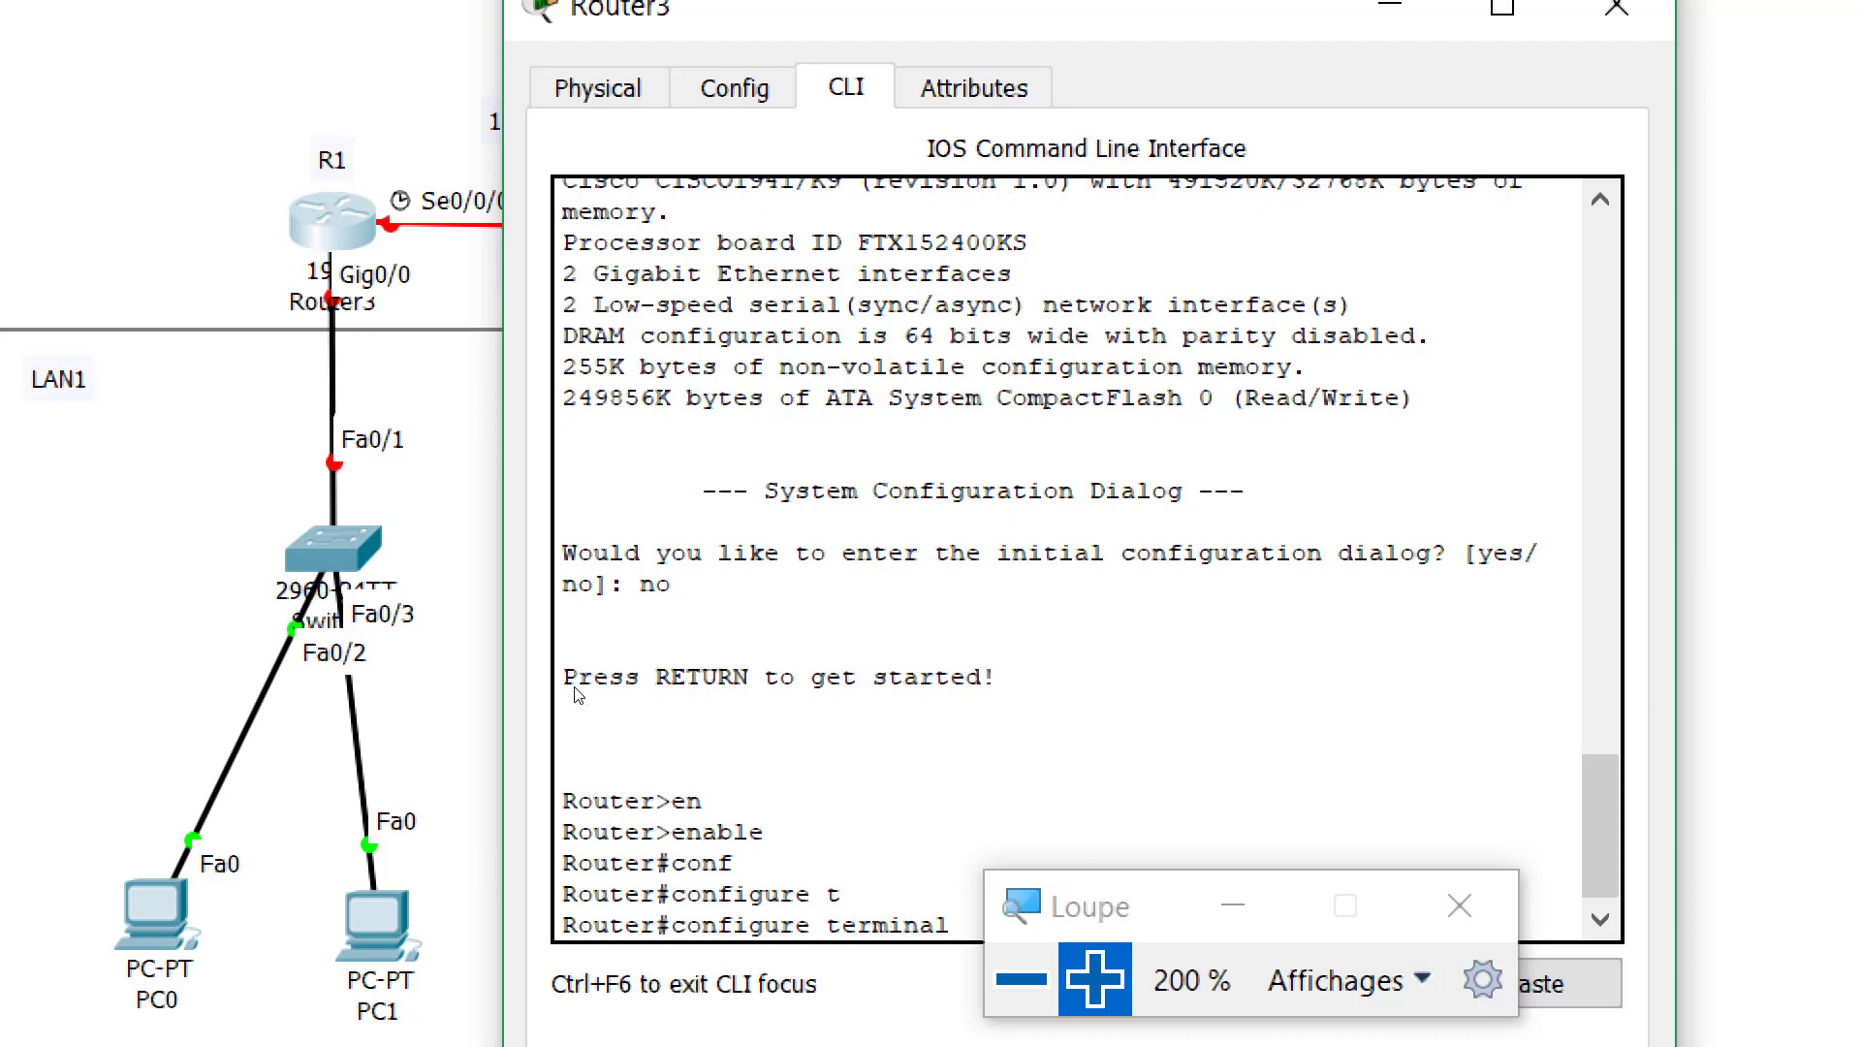
pyautogui.press('Return')
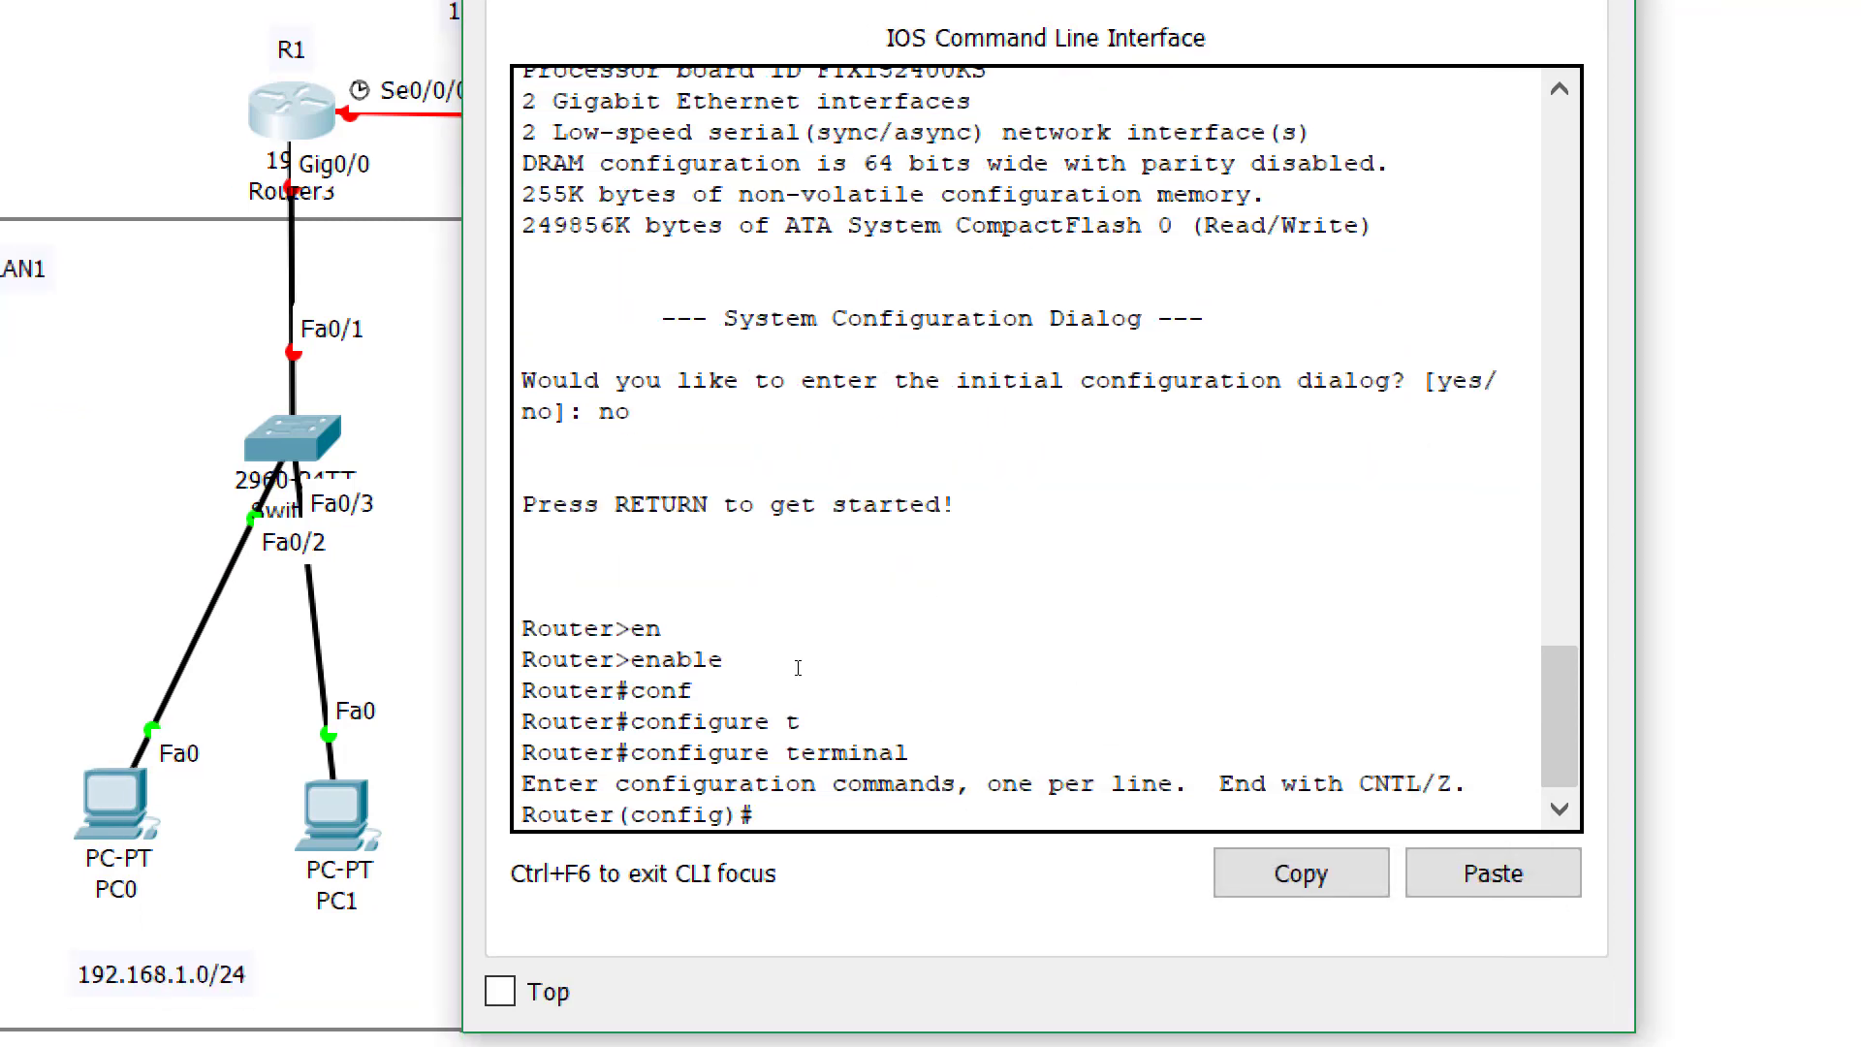
# Set the router's hostname to R1 and disable IP domain lookup
pyautogui.write('host')
pyautogui.press('Tab')
pyautogui.write('R1')
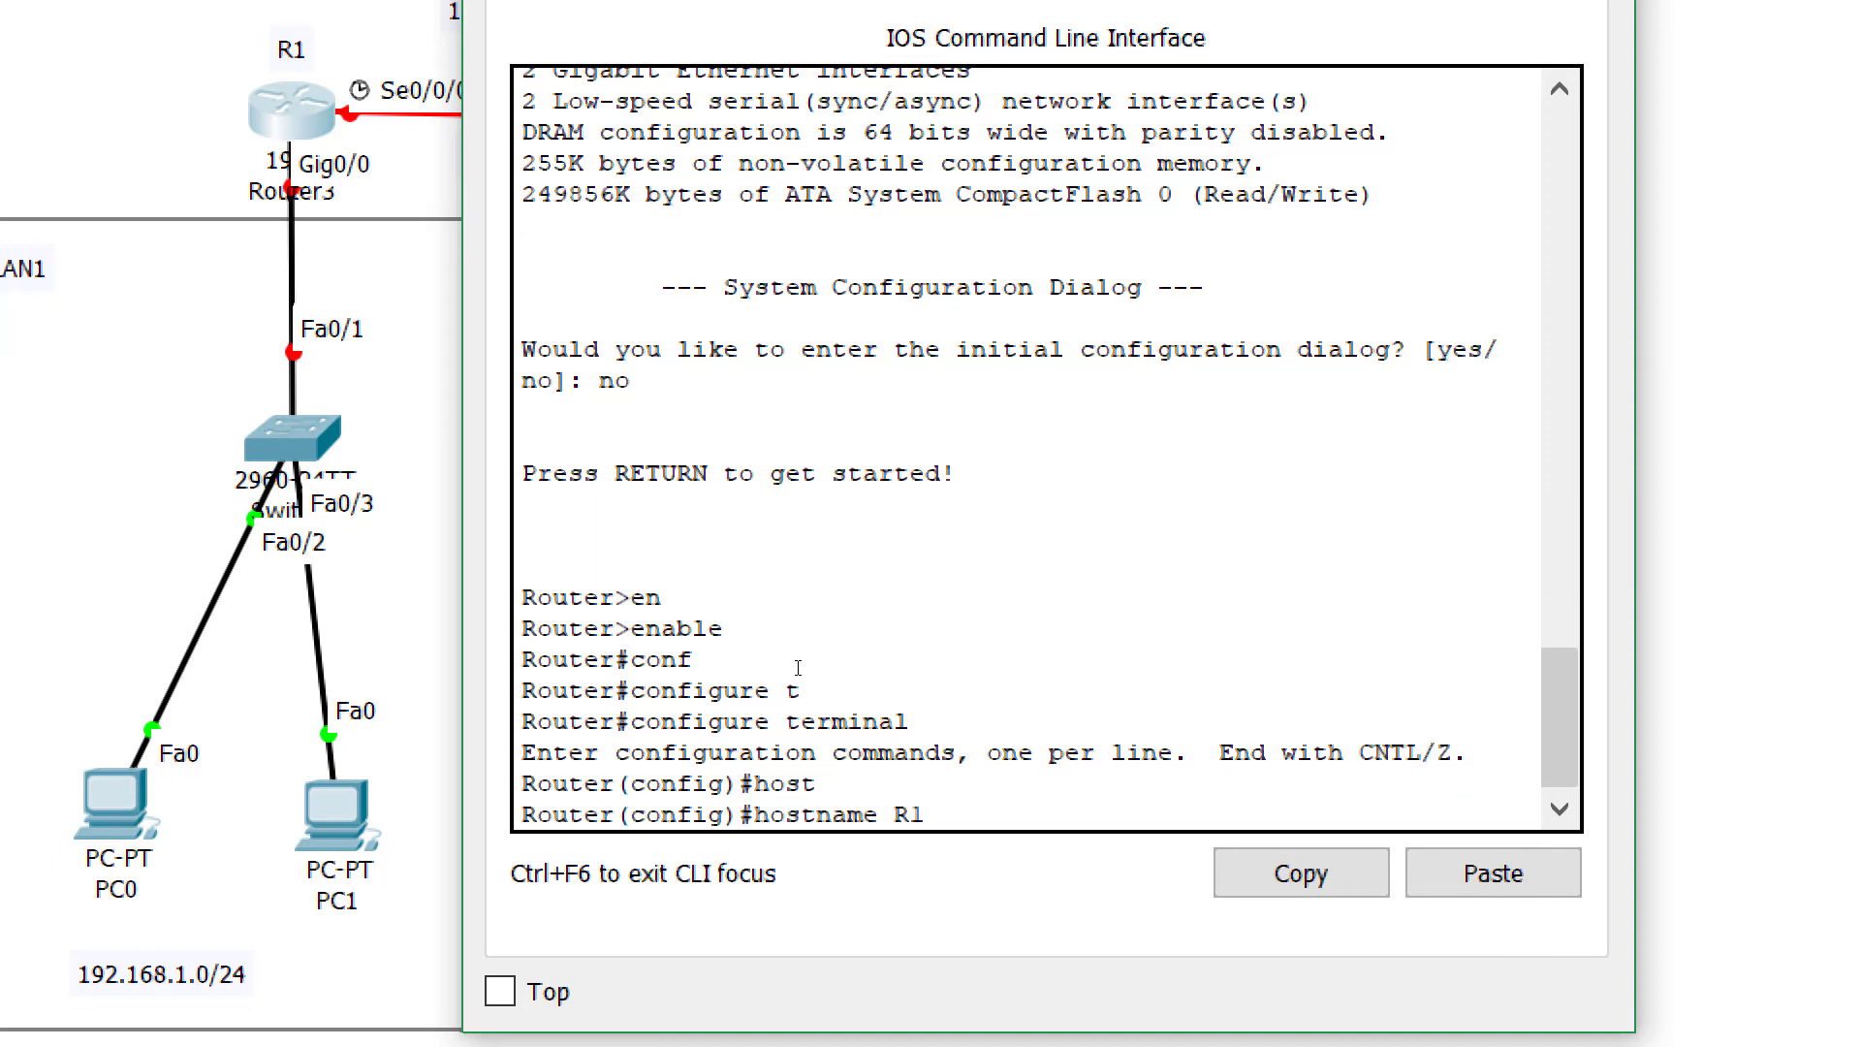
pyautogui.press('Return')
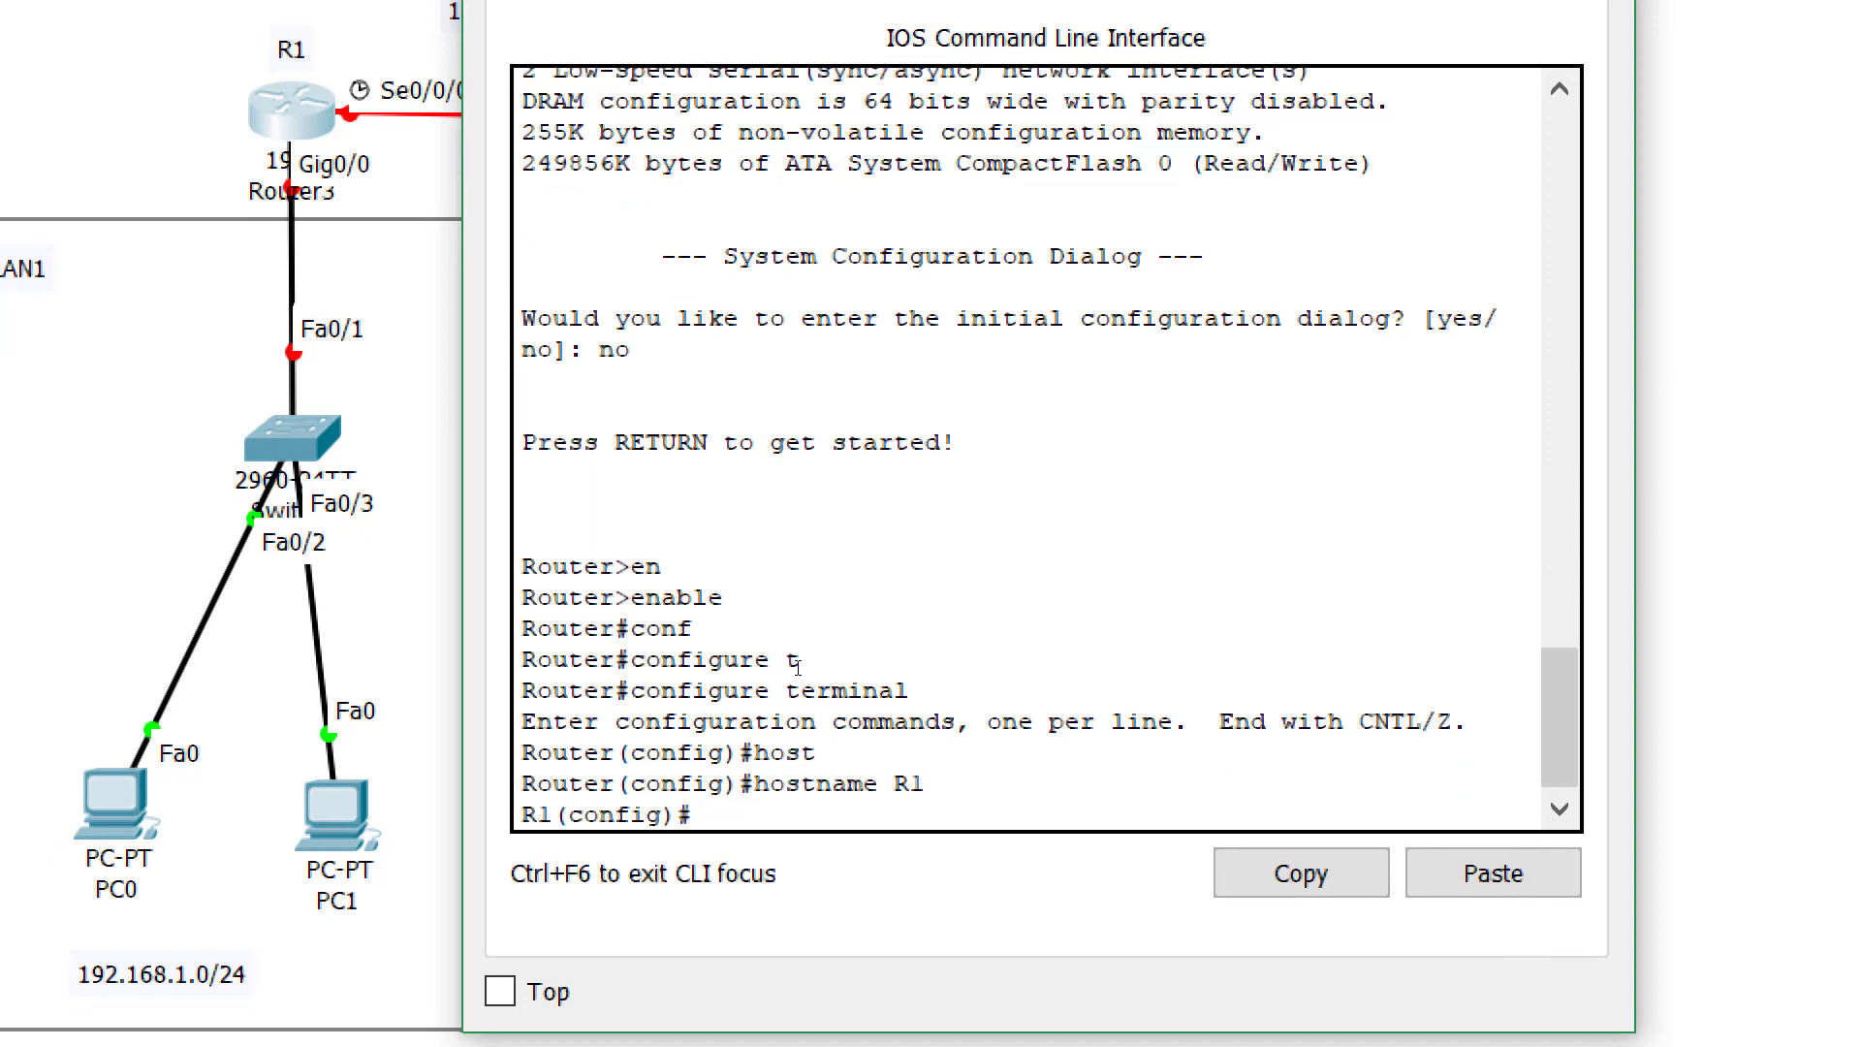
pyautogui.write('no ip domain-loo')
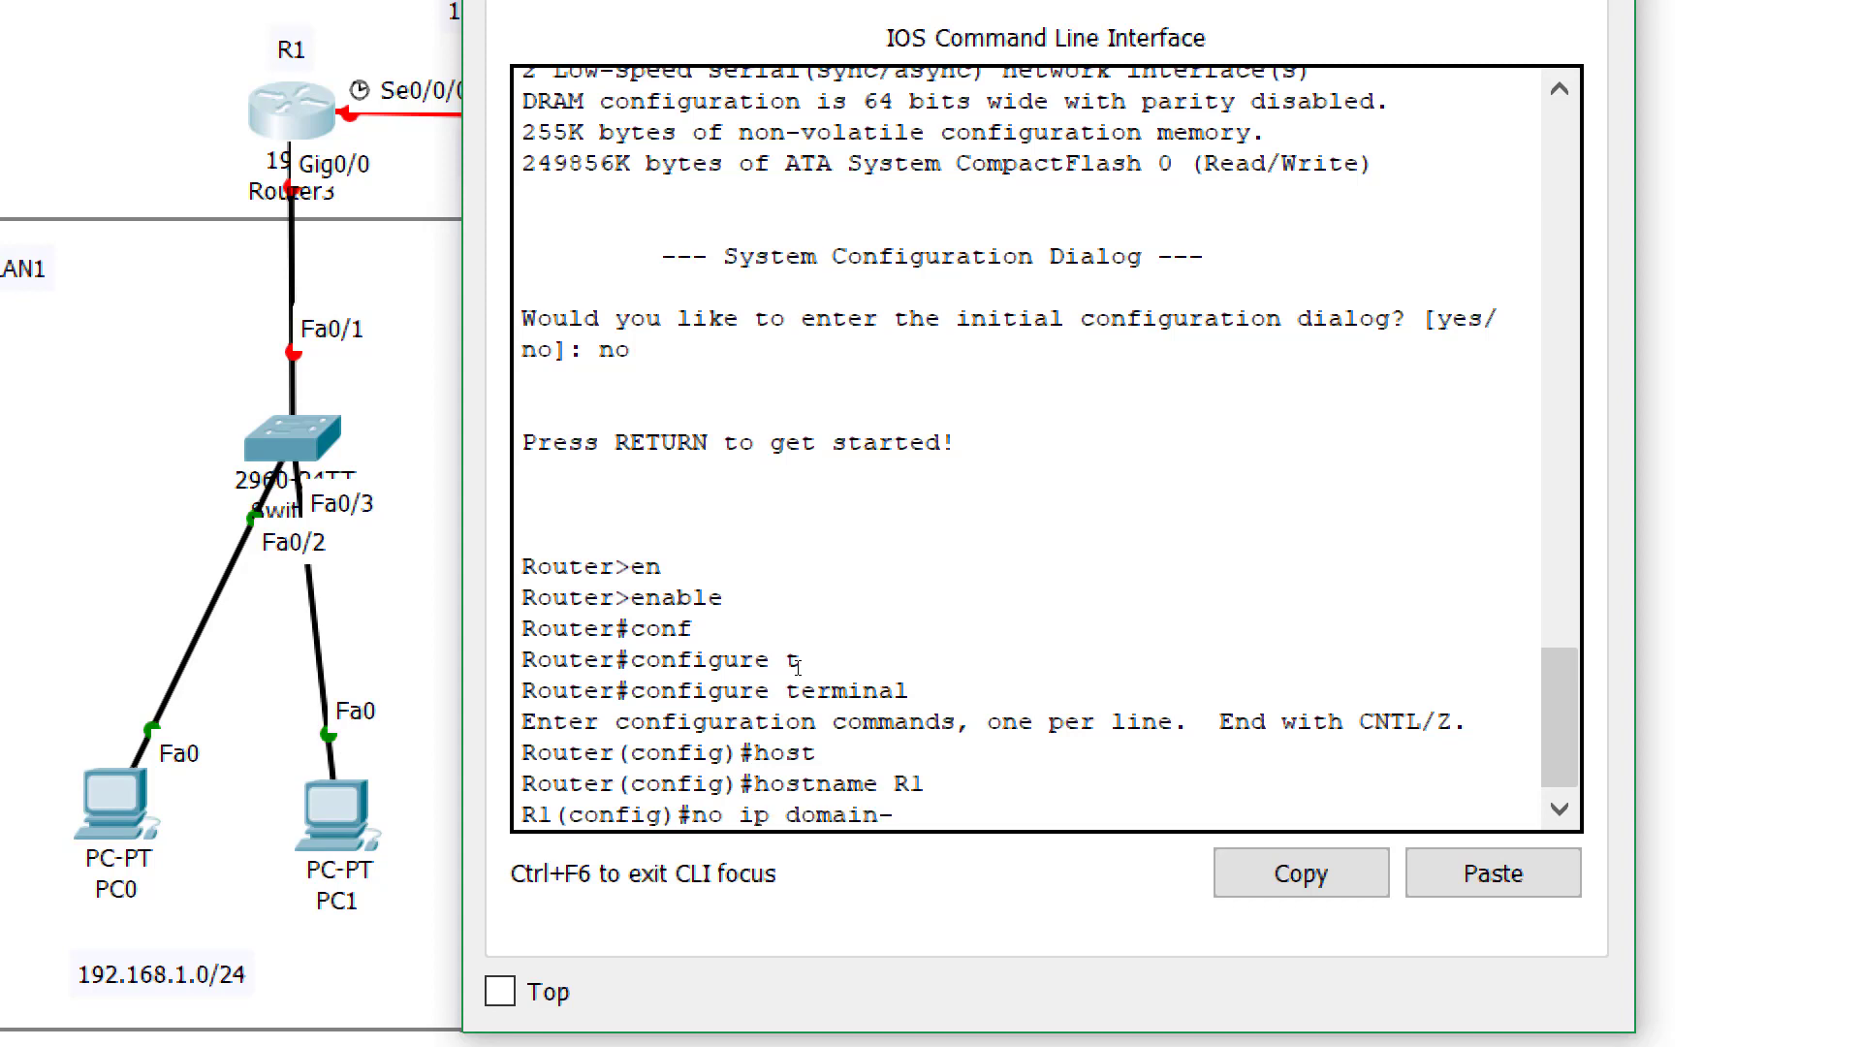
pyautogui.press('Tab')
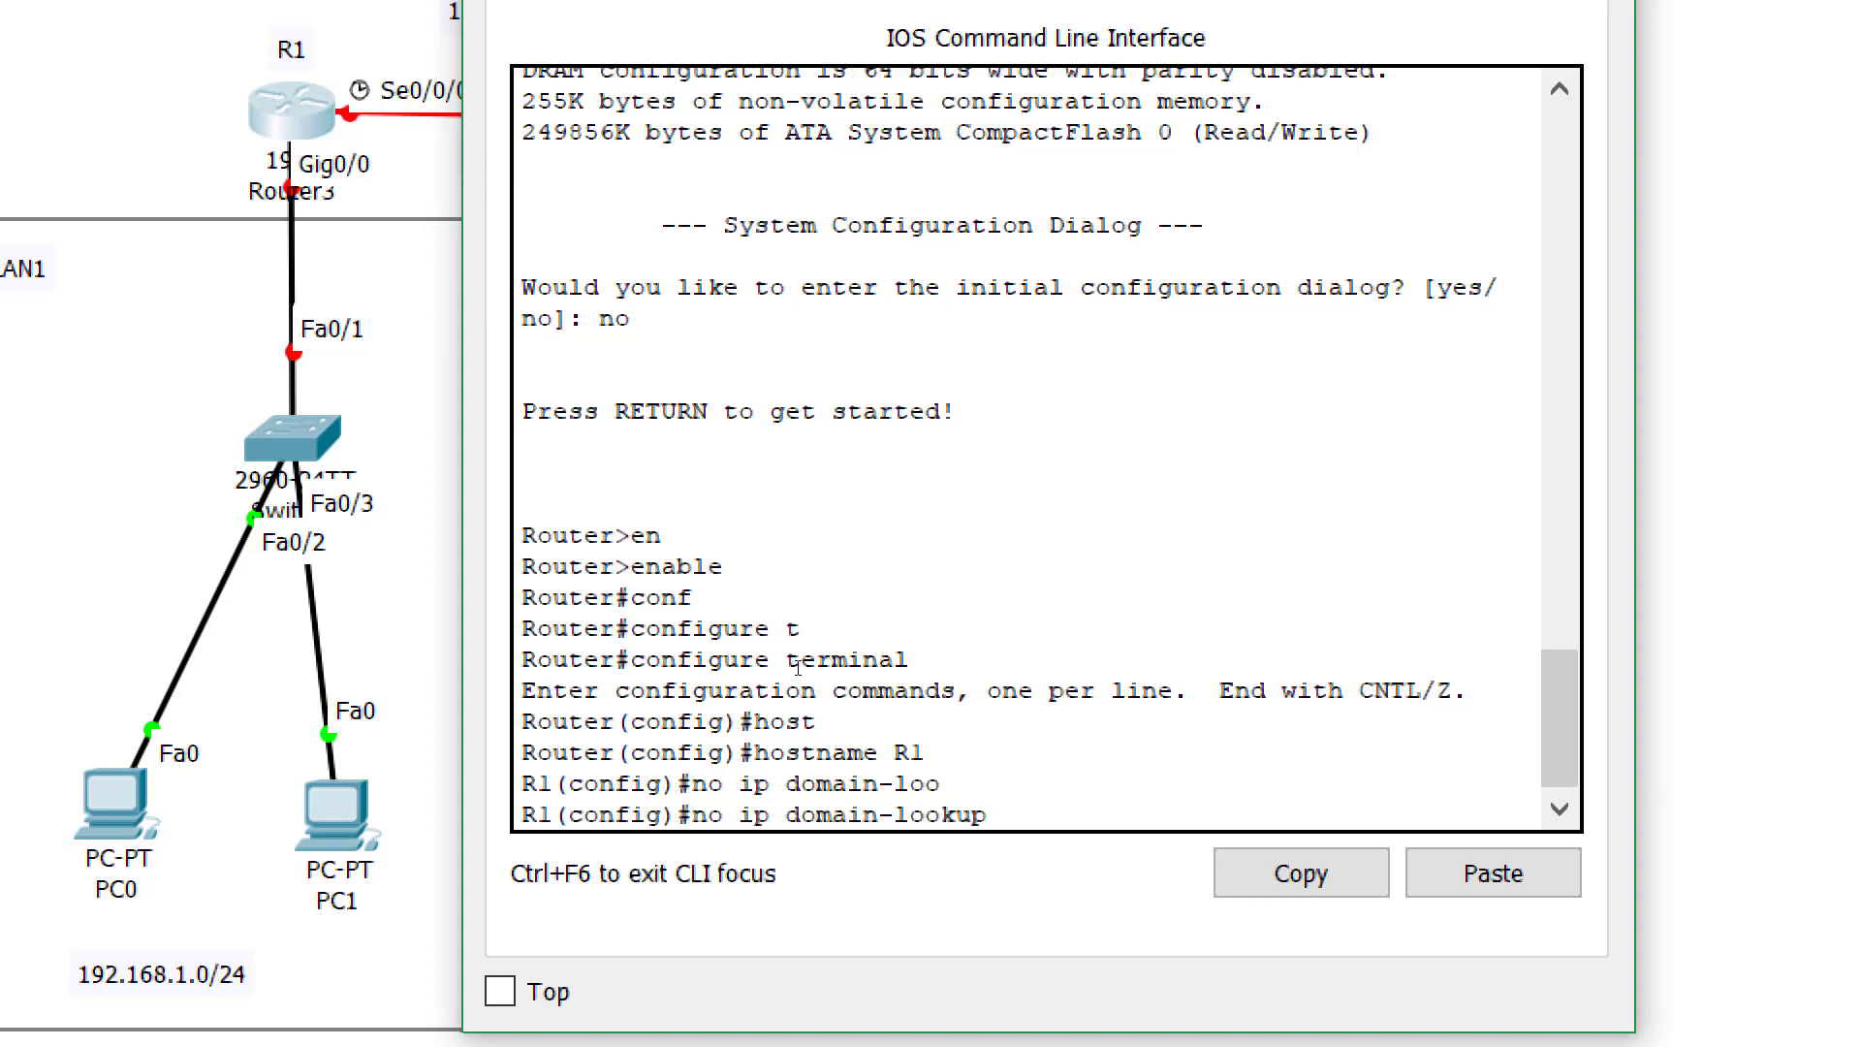
pyautogui.press('Return')
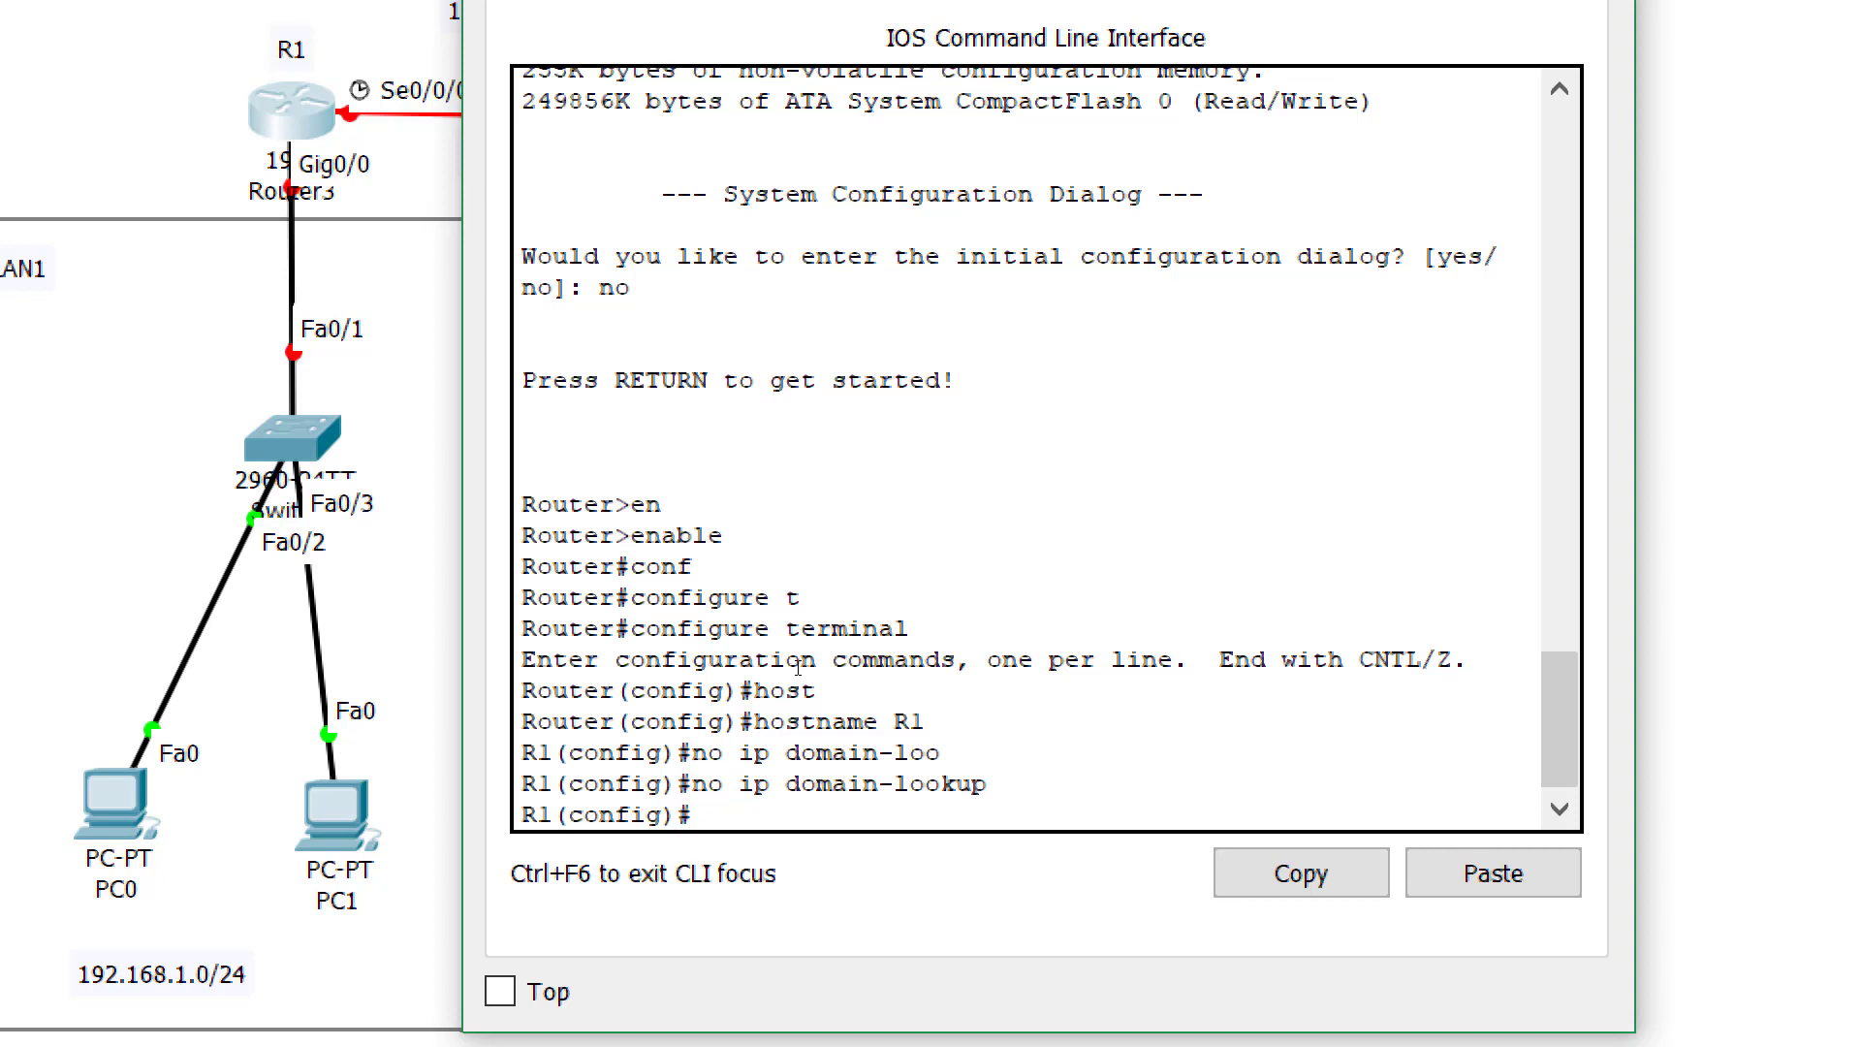
# Enter configuration of R1's GigabitEthernet 0/0 interface and enable it with no shutdown
pyautogui.write('in')
pyautogui.press('Tab')
pyautogui.write('g')
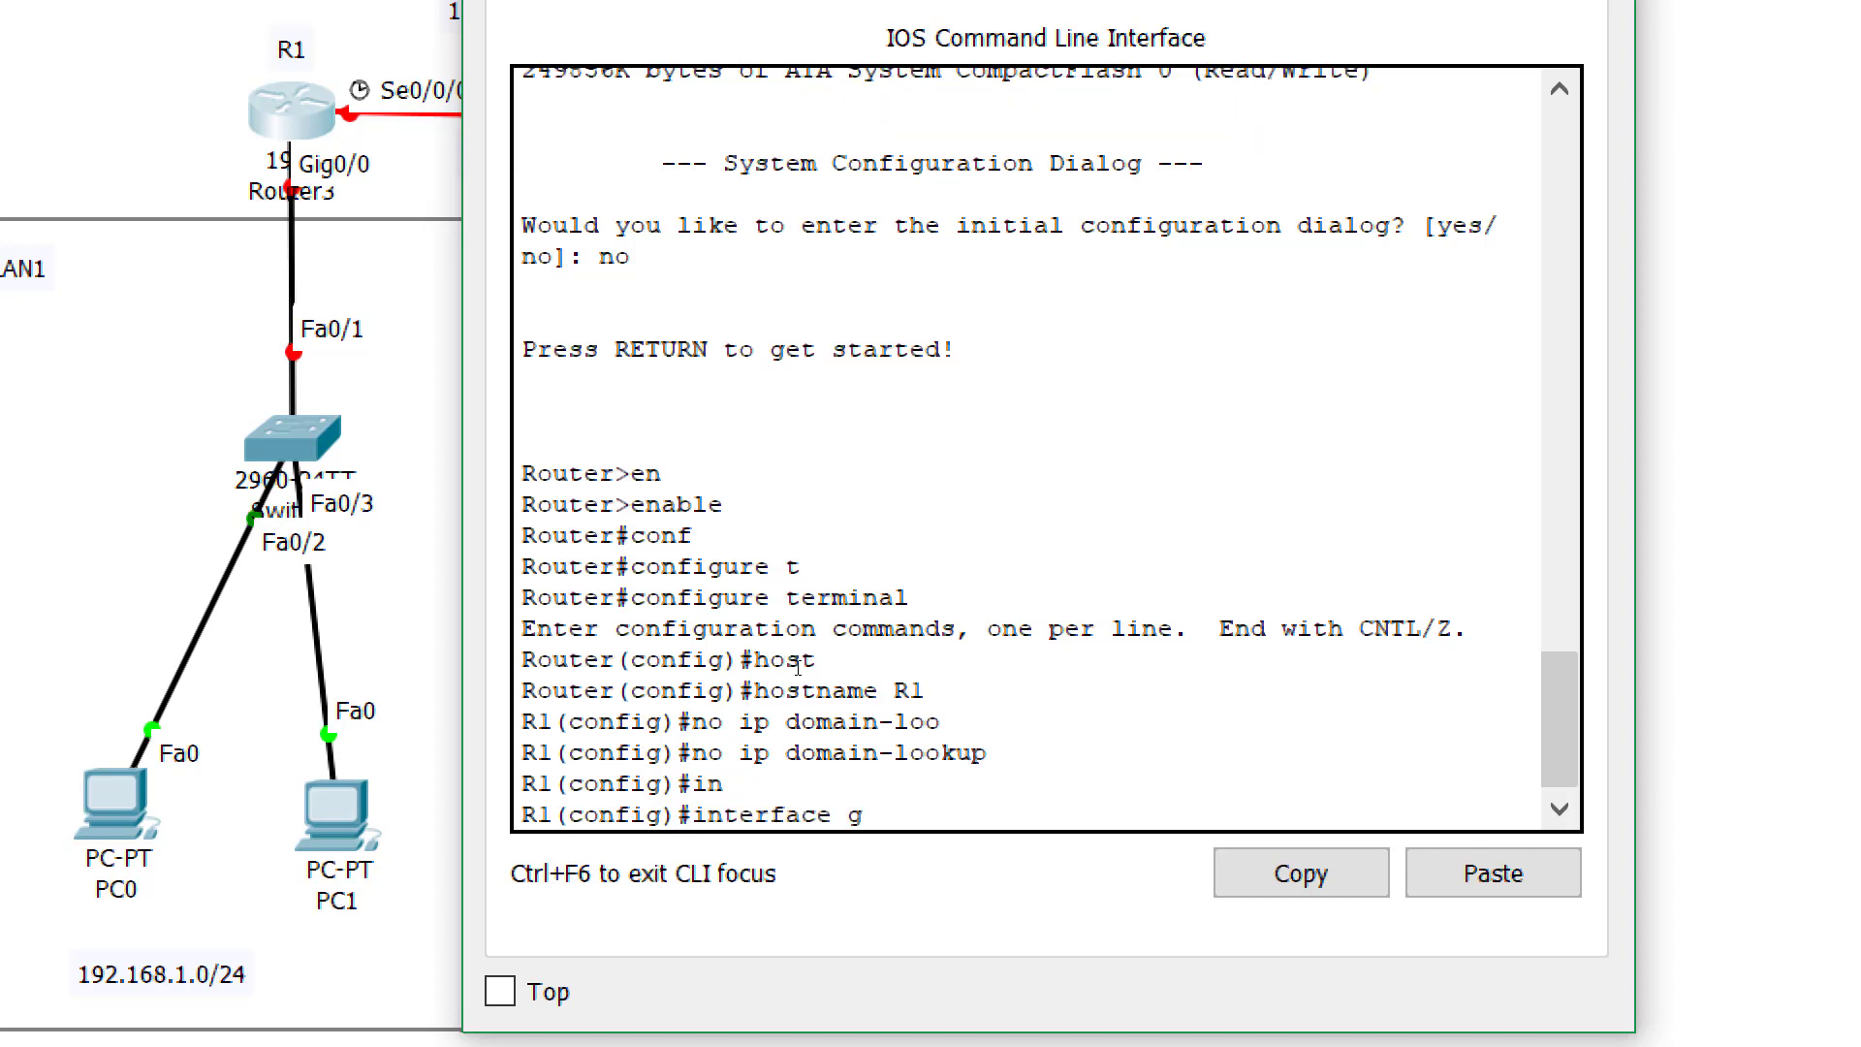
pyautogui.press('Tab')
pyautogui.write('0/0')
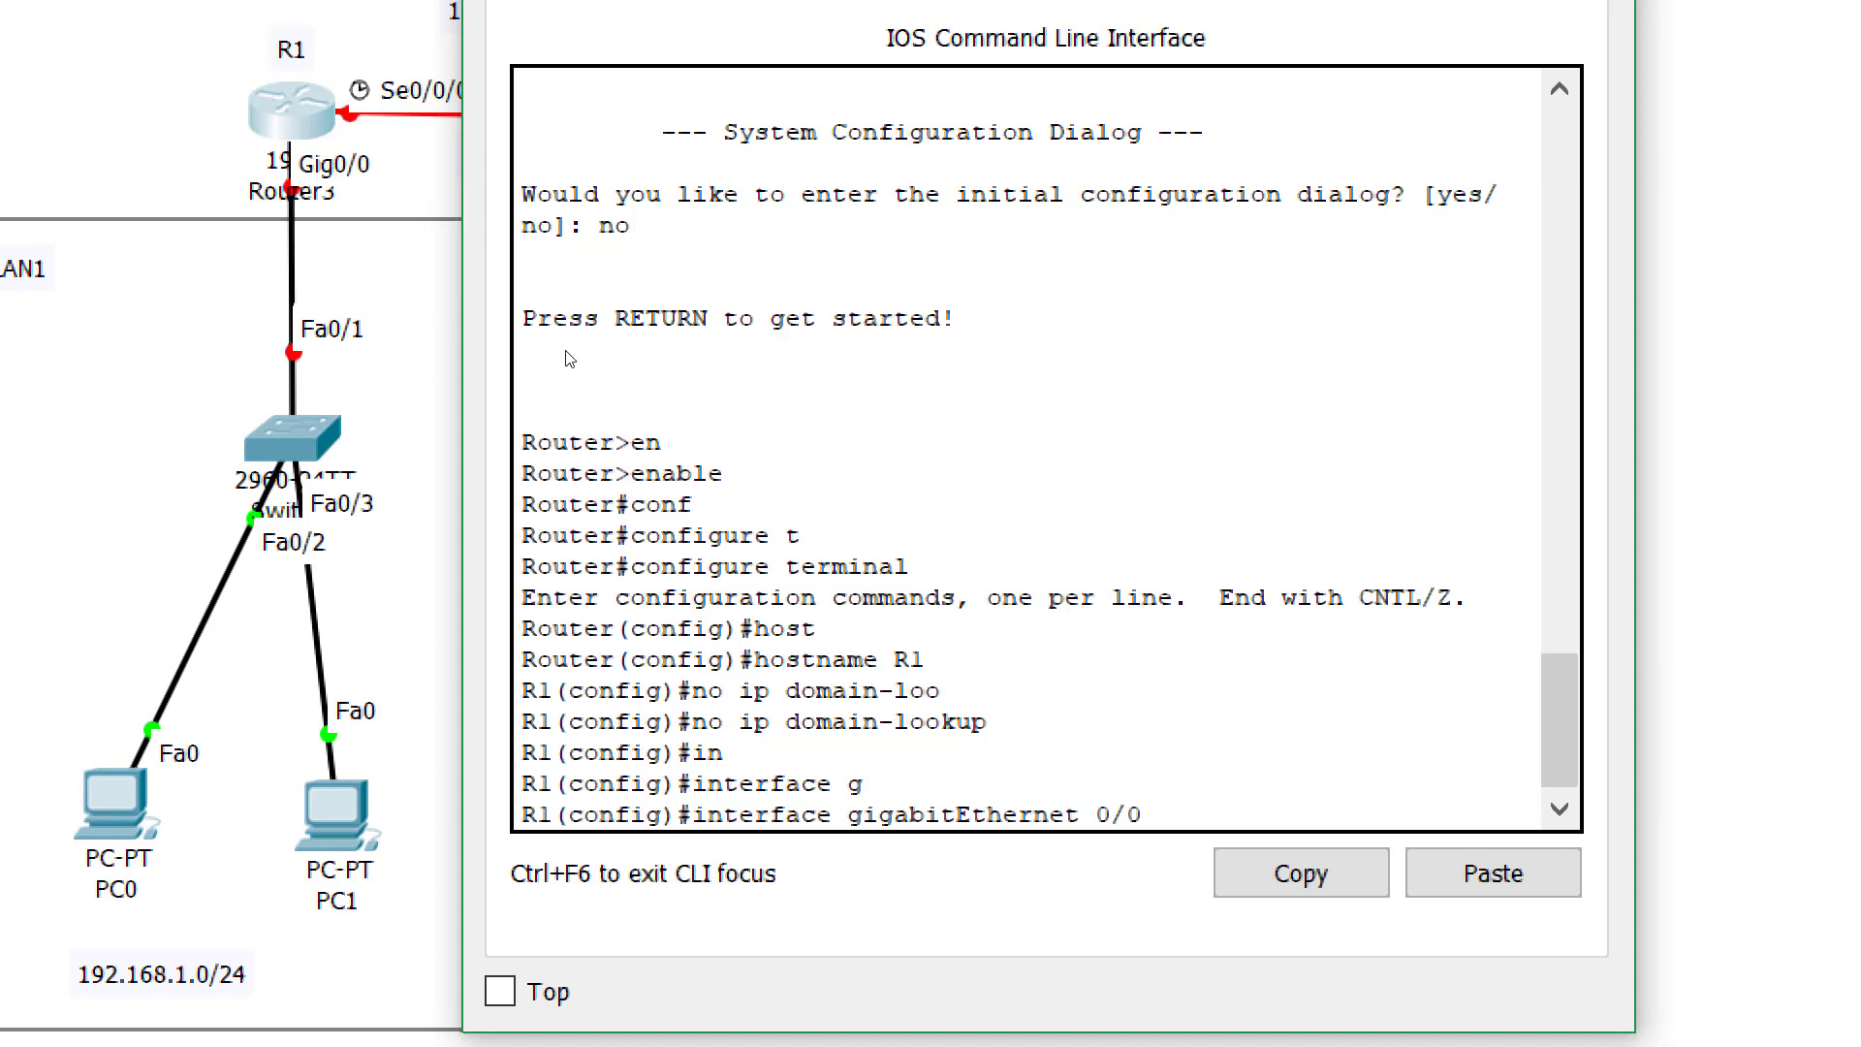
pyautogui.press('Return')
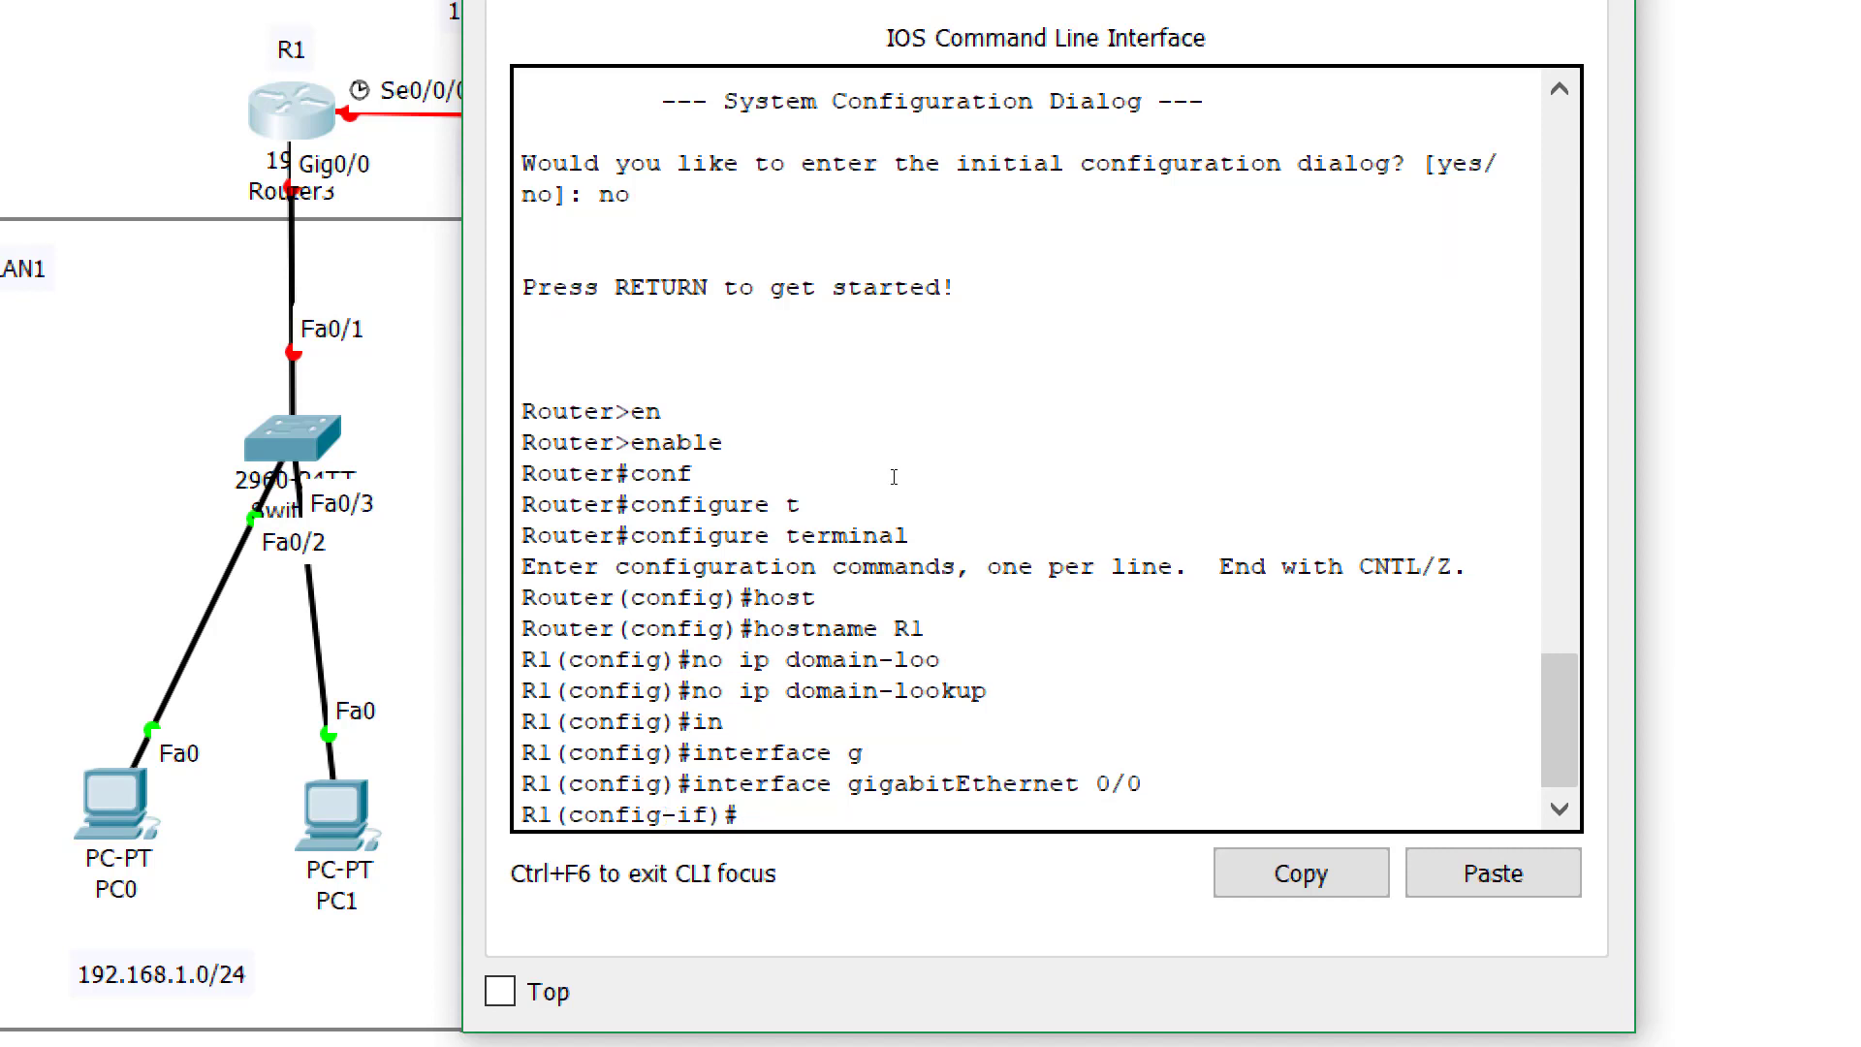
pyautogui.write('no sh')
pyautogui.press('Tab')
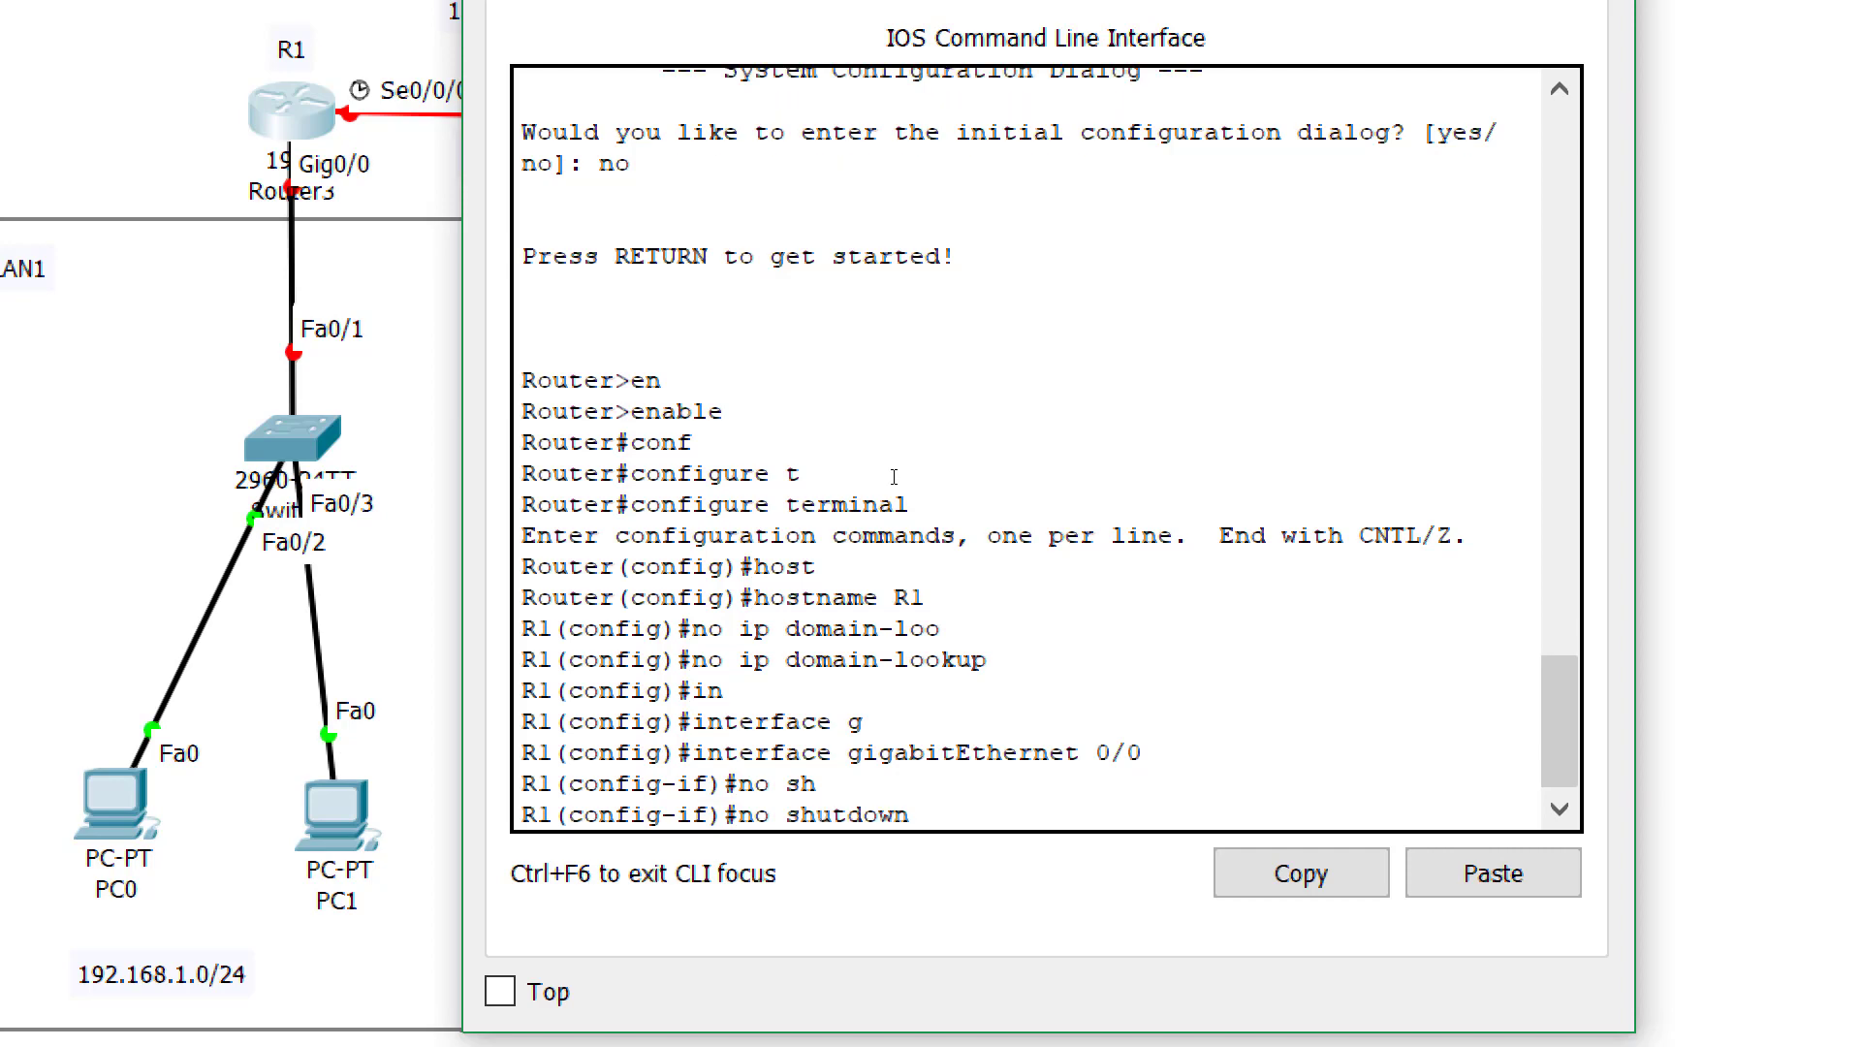
pyautogui.press('Return')
pyautogui.press('Return')
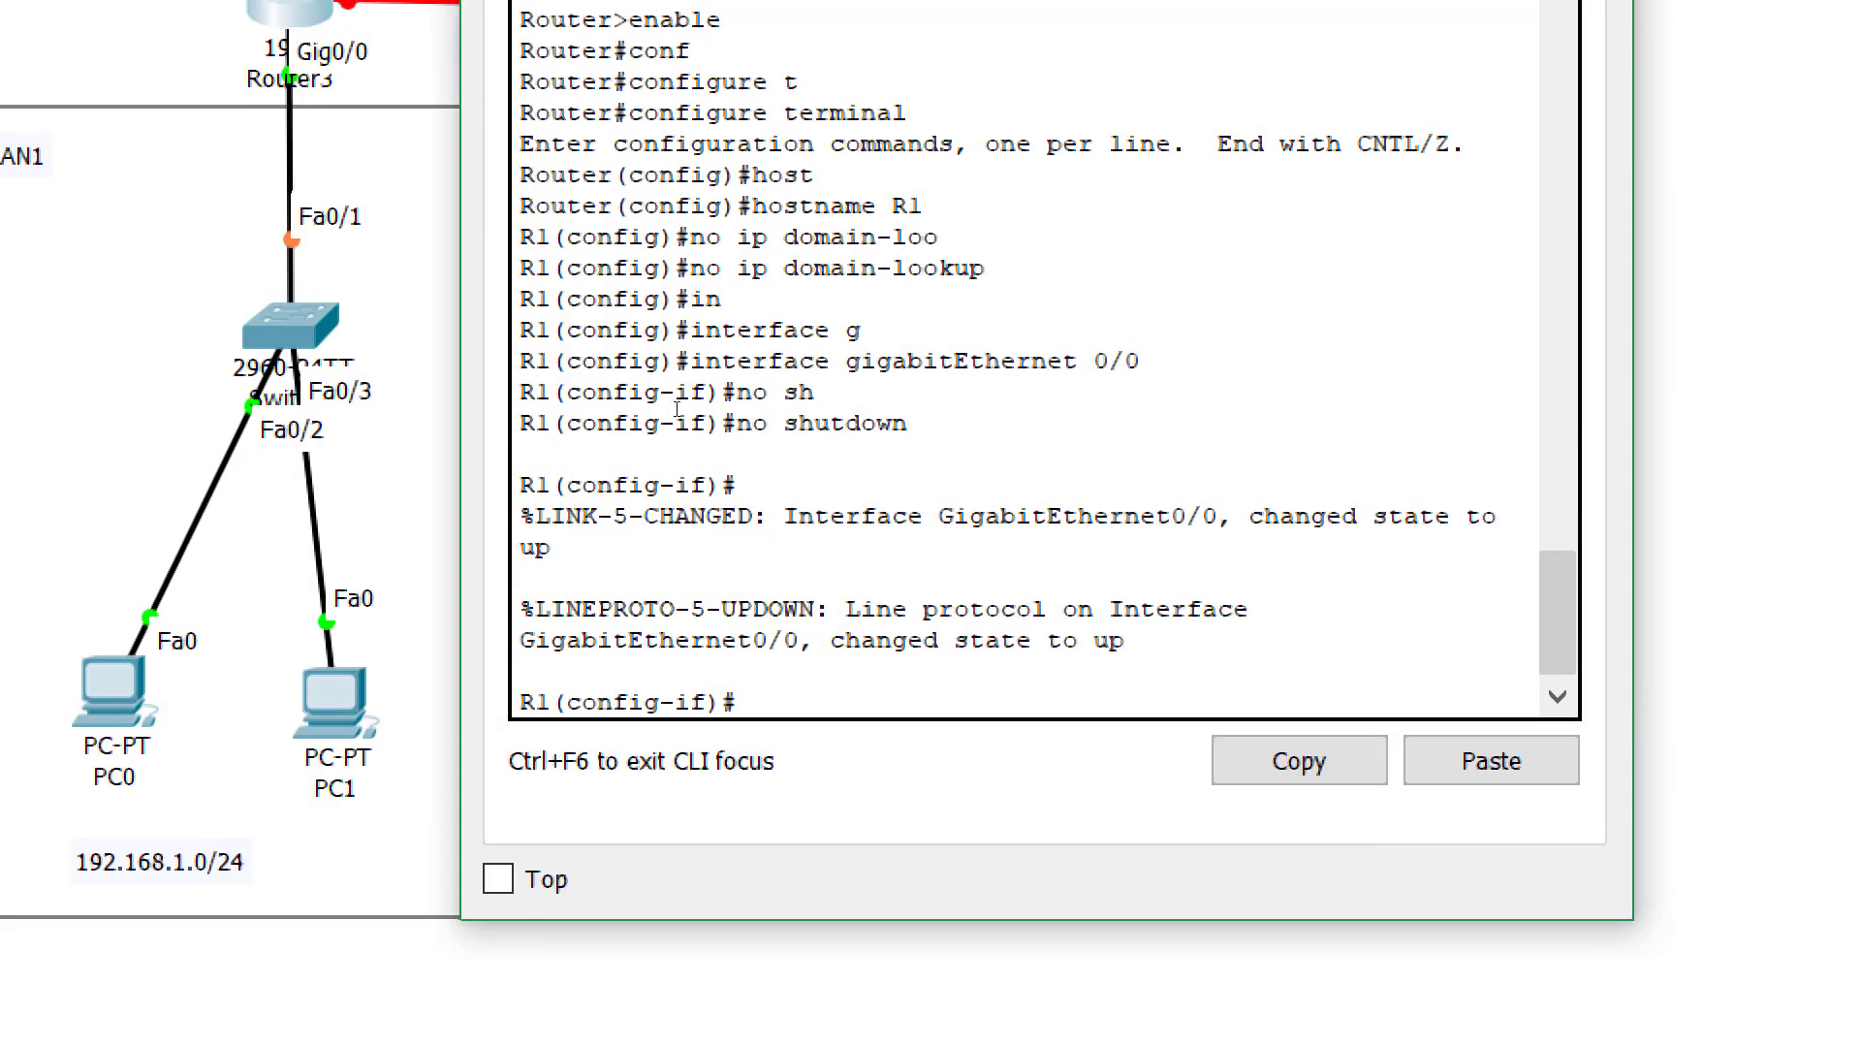
# Assign IP address 192.168.1.1 with mask 255.255.255.0 to GigabitEthernet 0/0 and return to global configuration mode
pyautogui.write('ip add')
pyautogui.press('Tab')
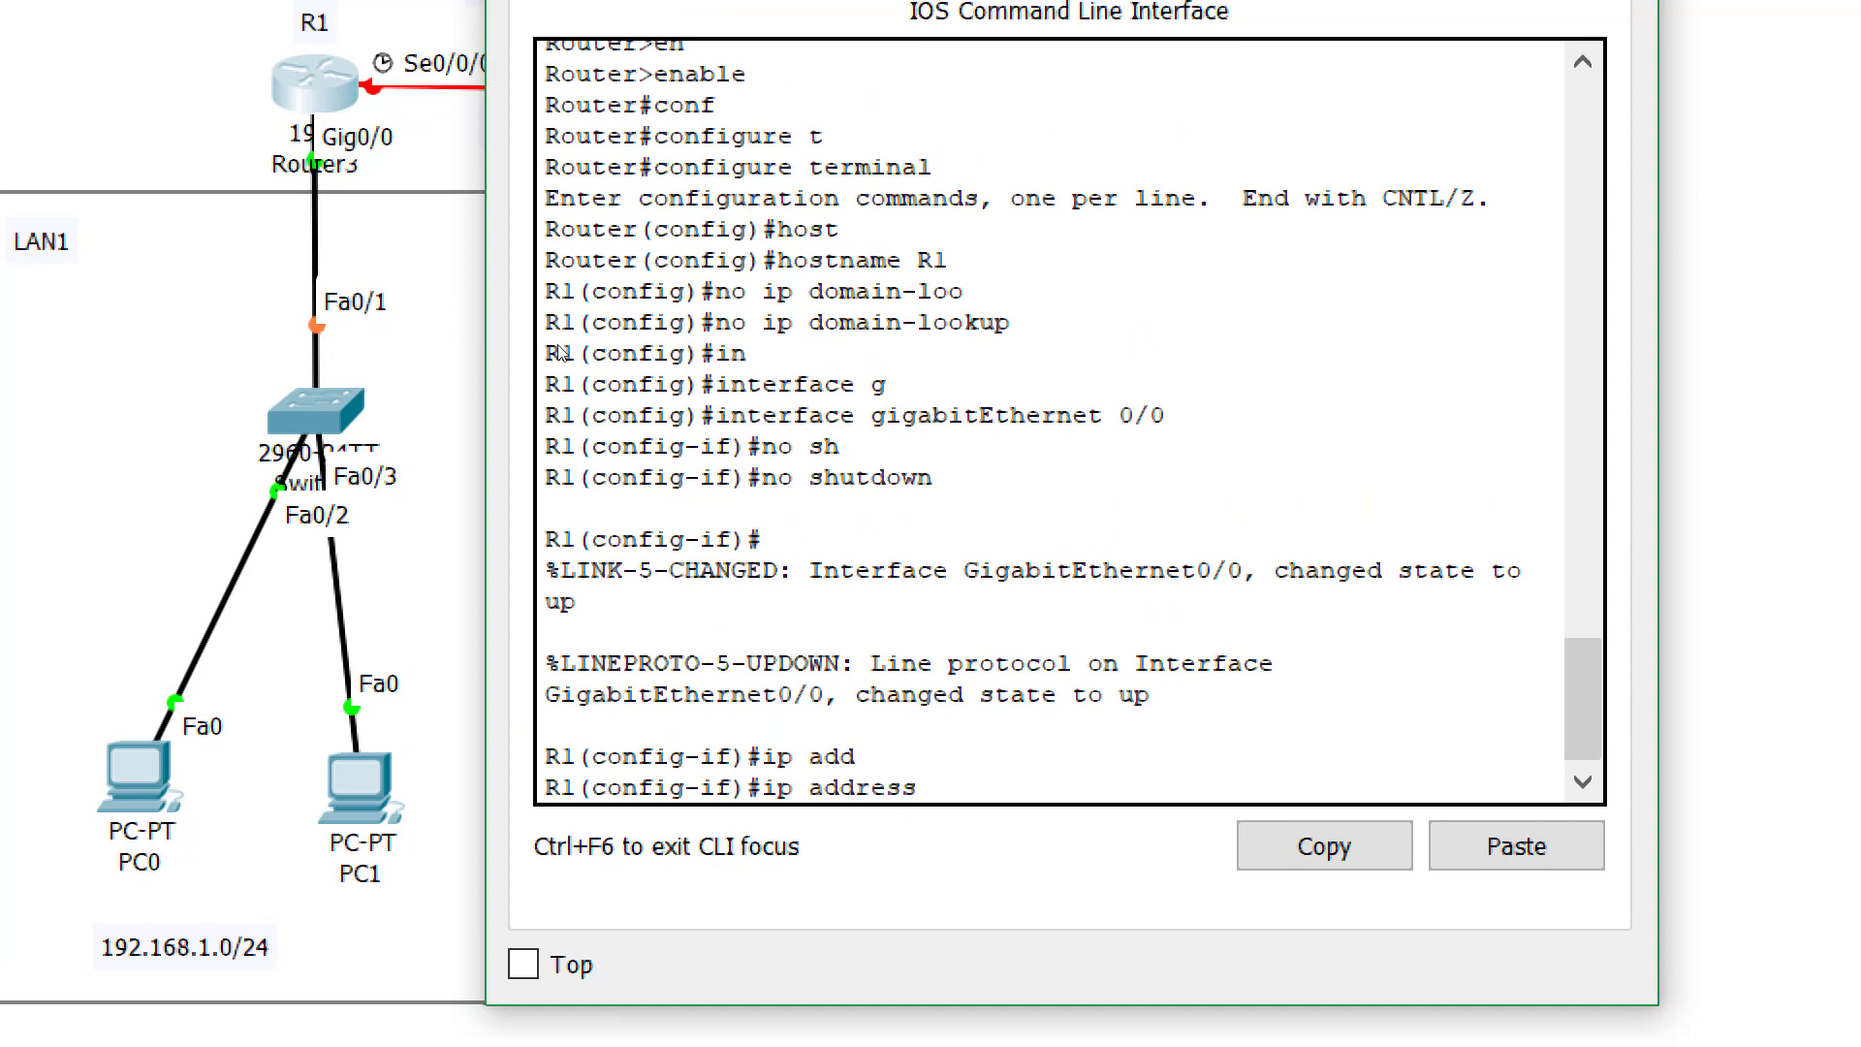
pyautogui.write('192.168.1.1 255.255')
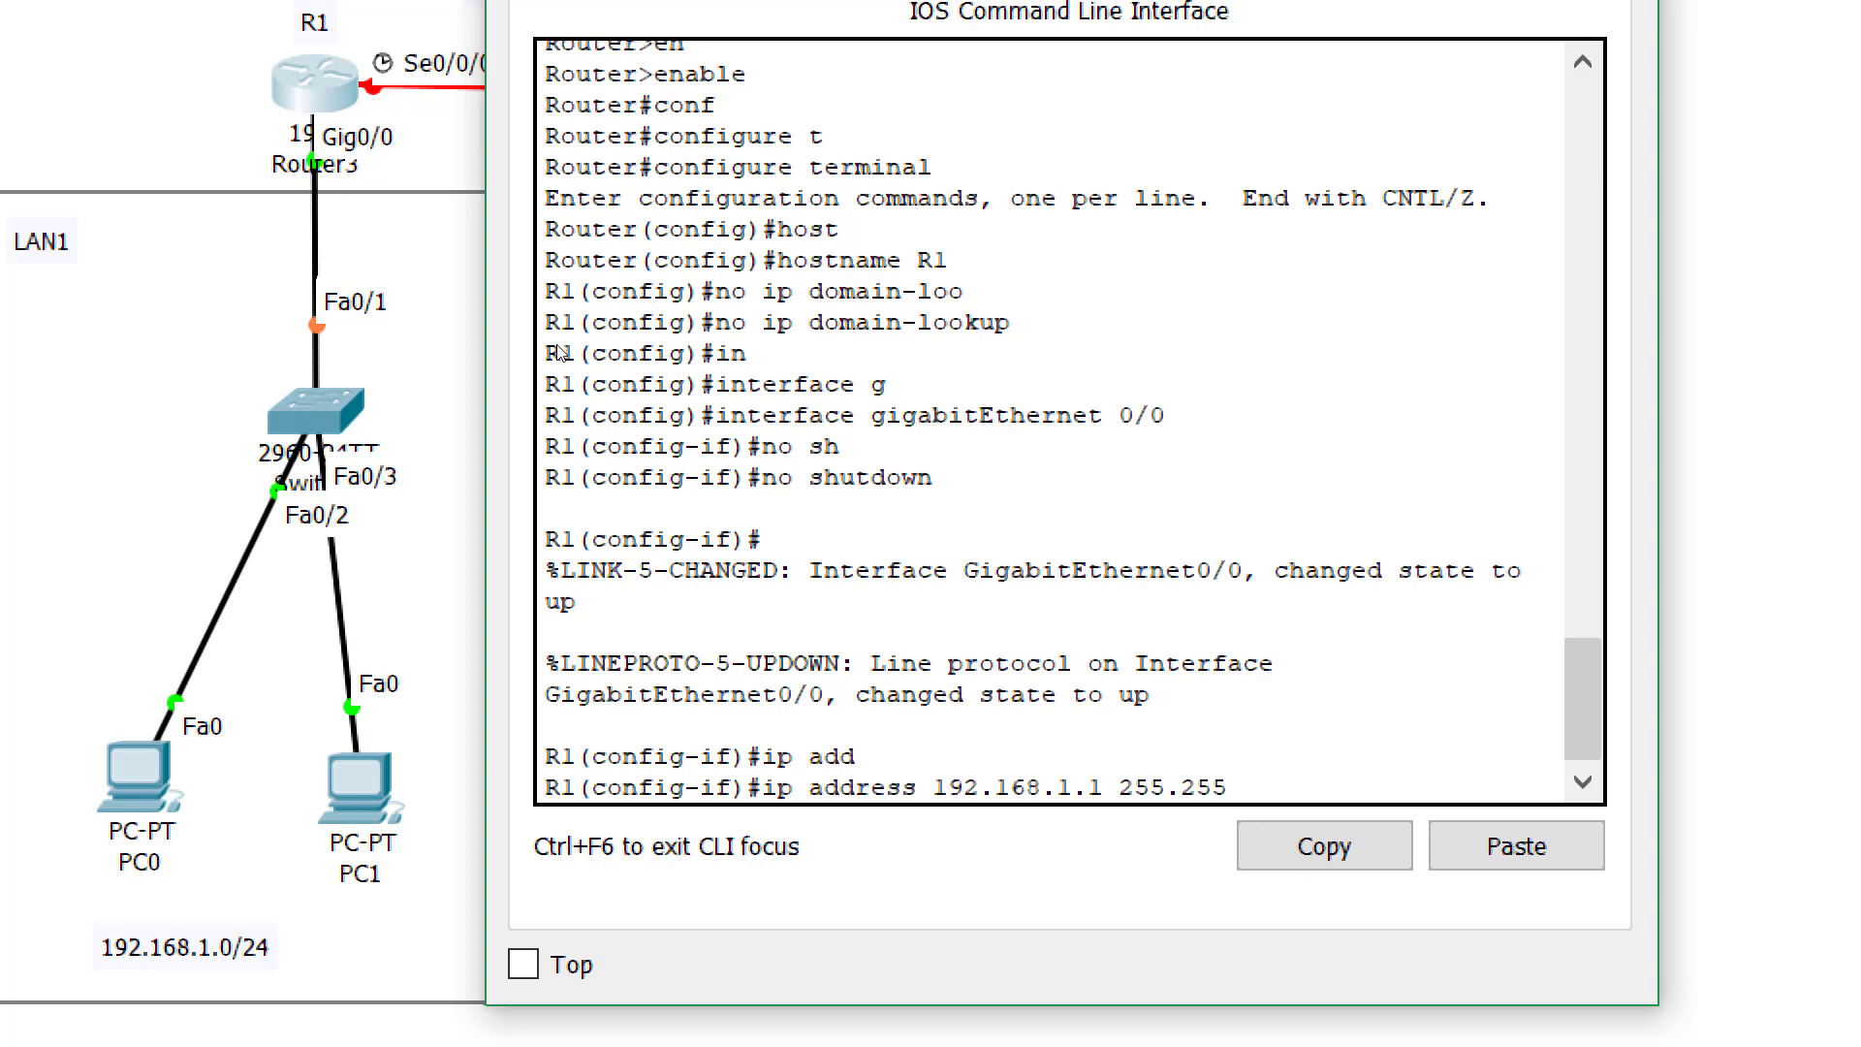
pyautogui.write('.255.0')
pyautogui.press('Return')
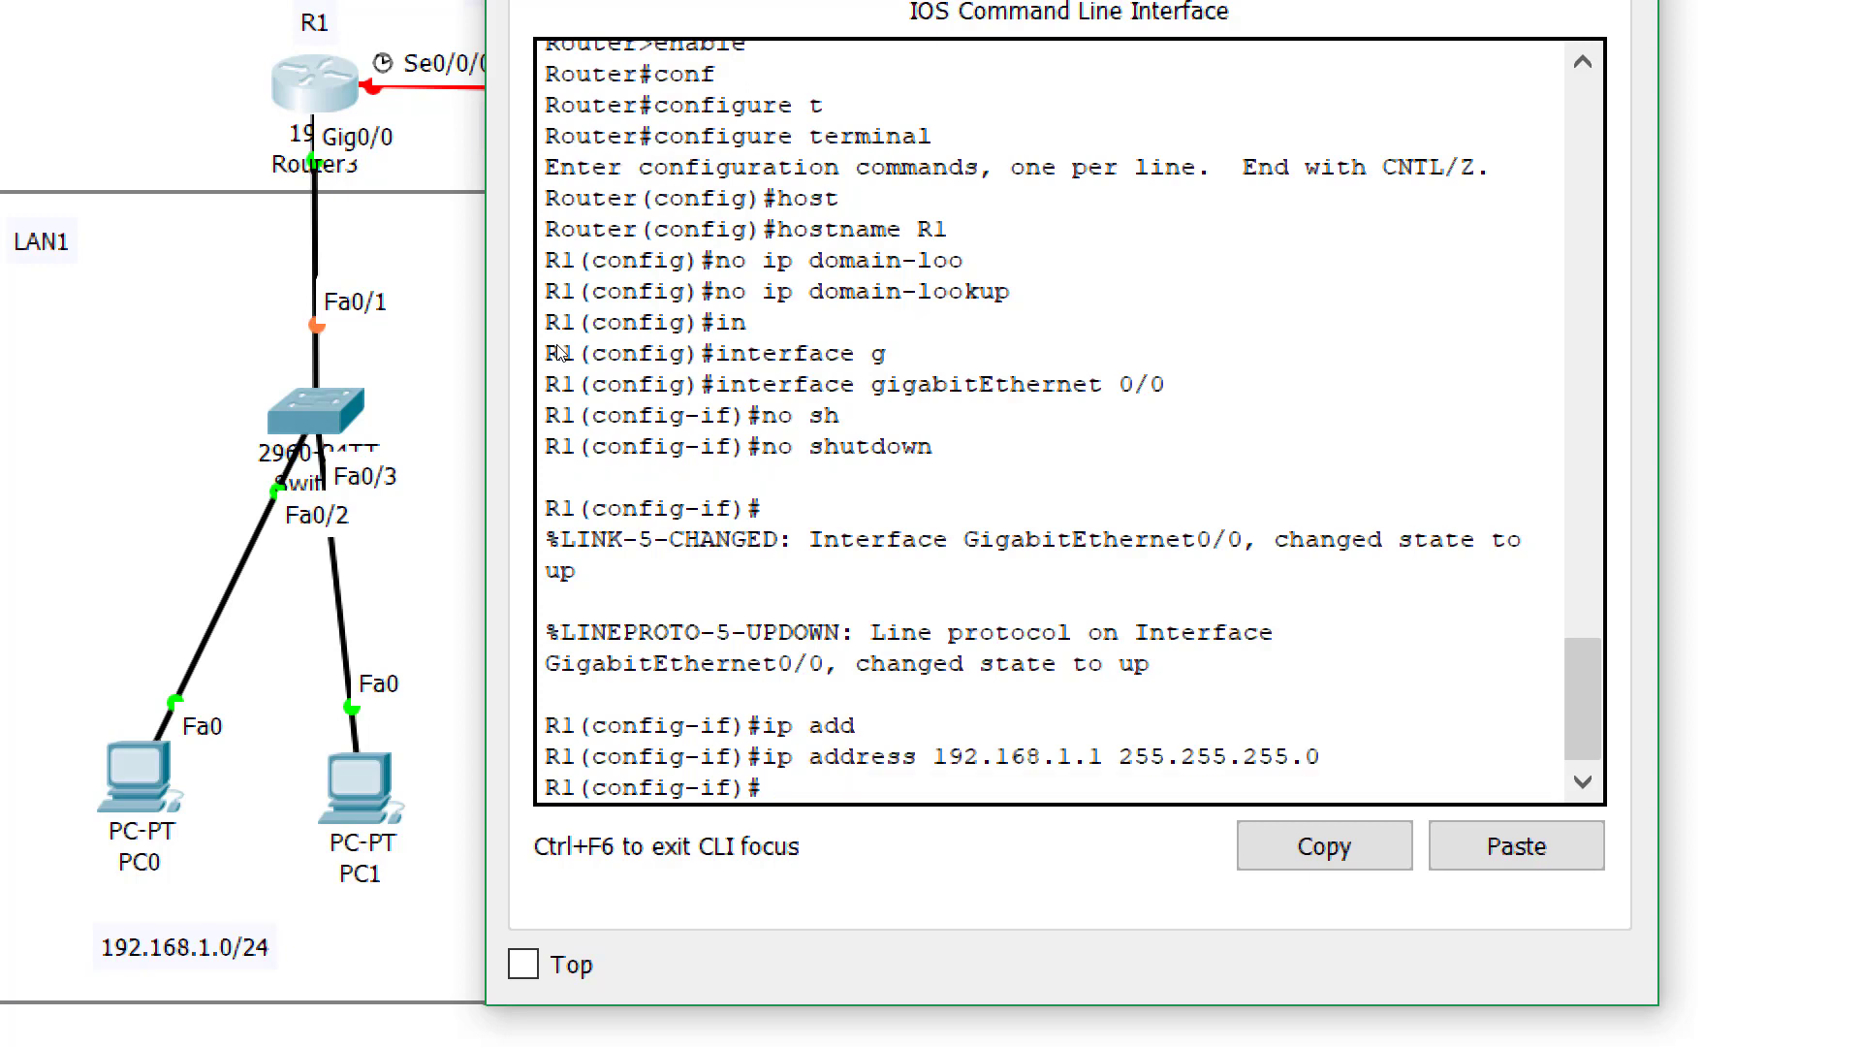
pyautogui.write('exit')
pyautogui.press('Return')
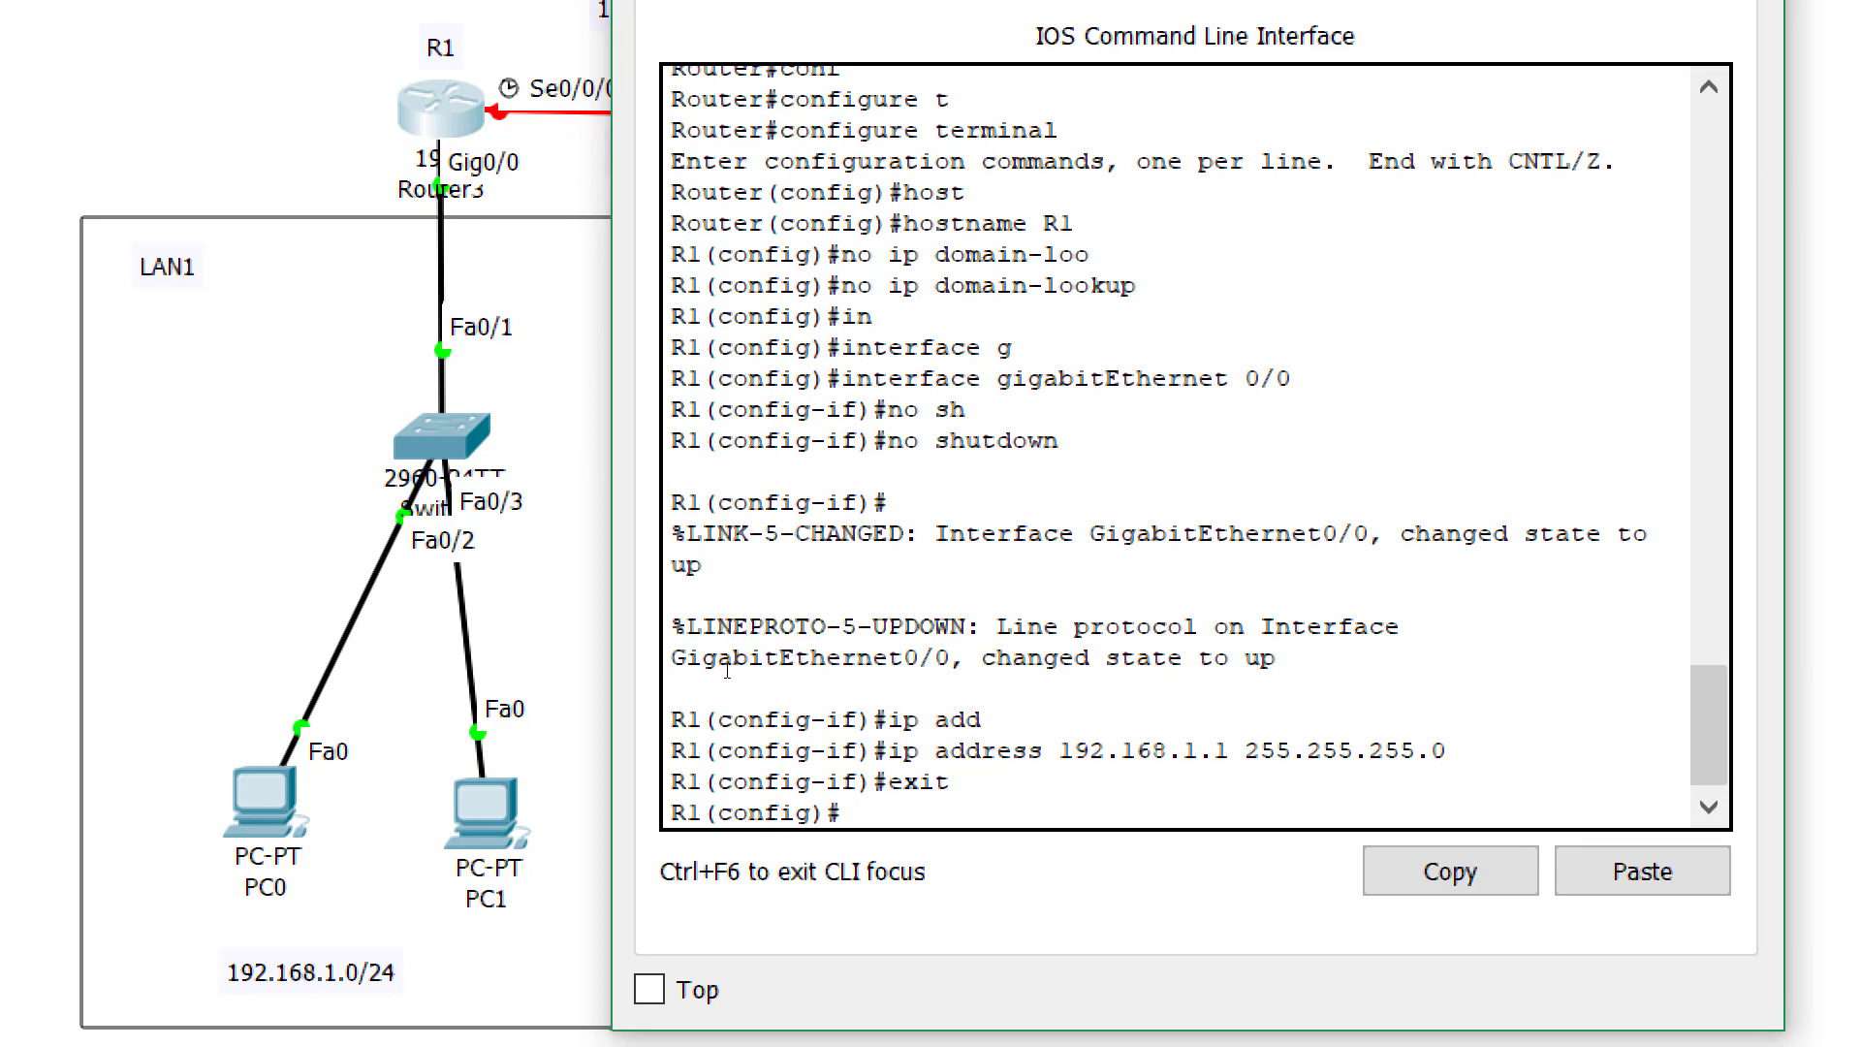
pyautogui.doubleClick(762, 813)
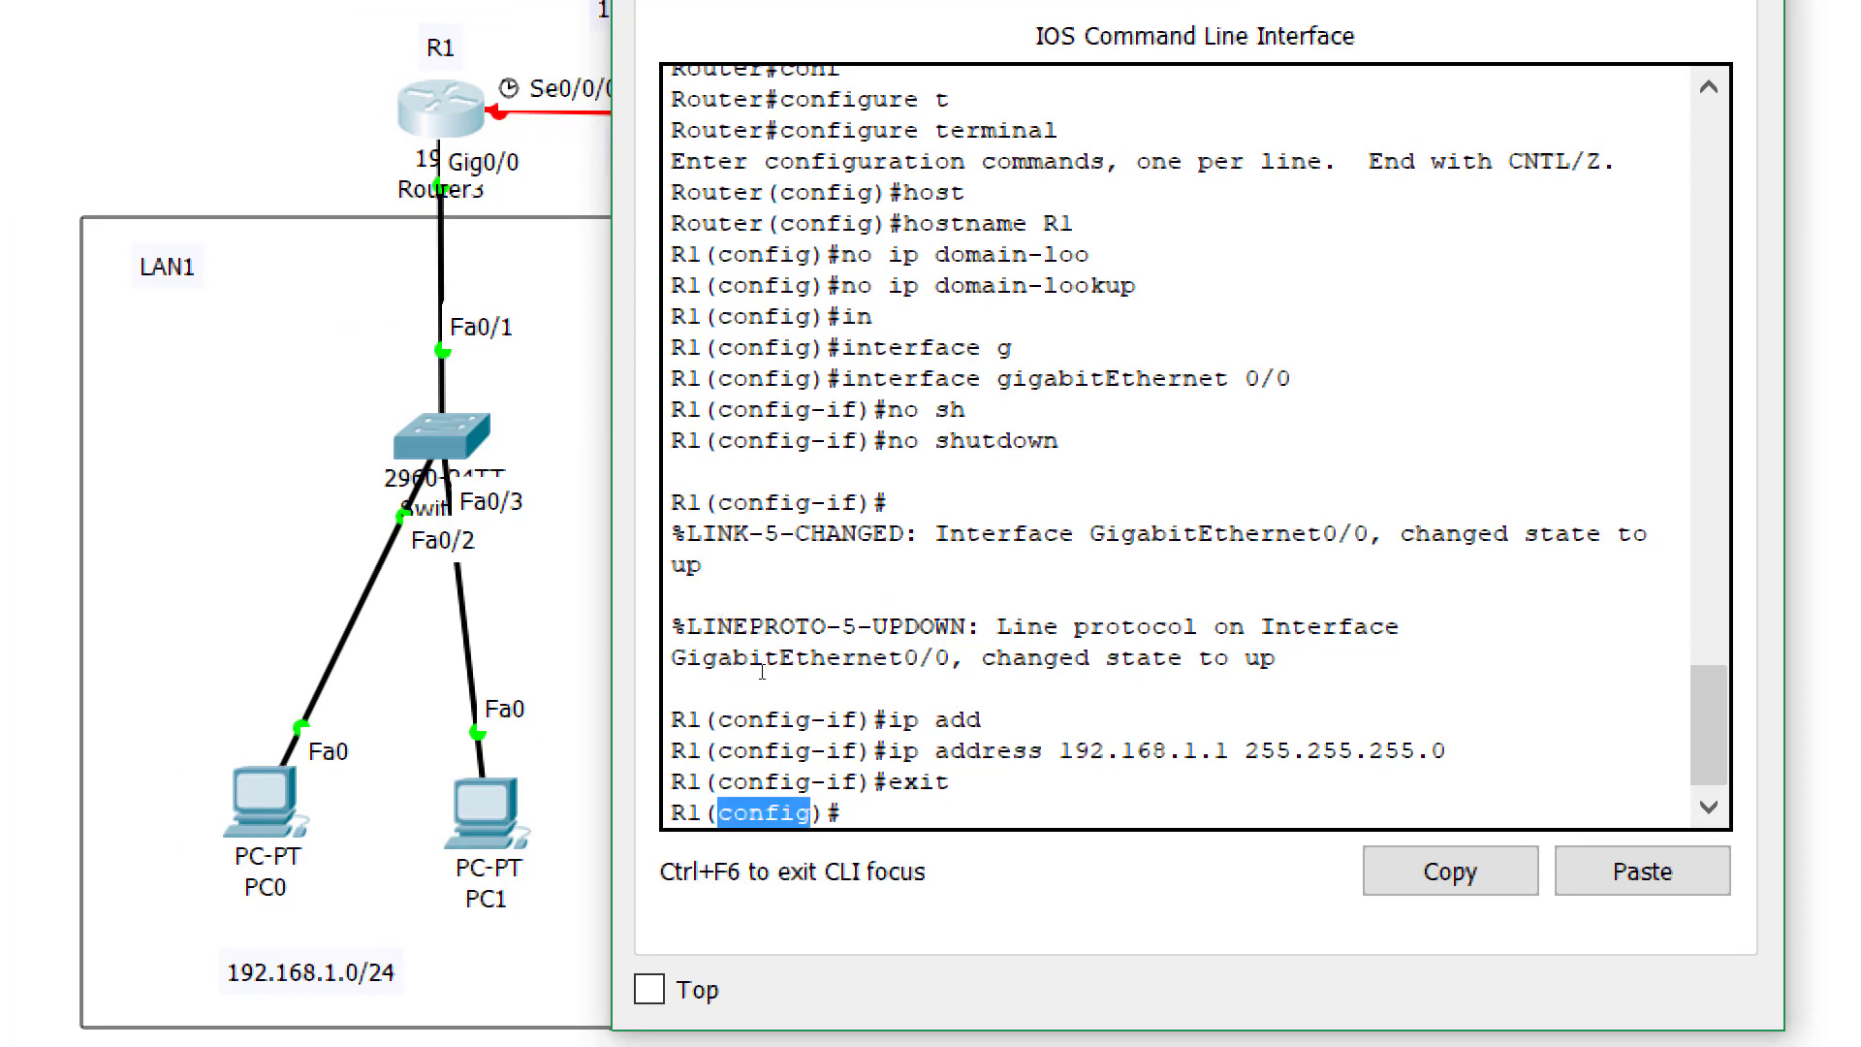
pyautogui.click(762, 812)
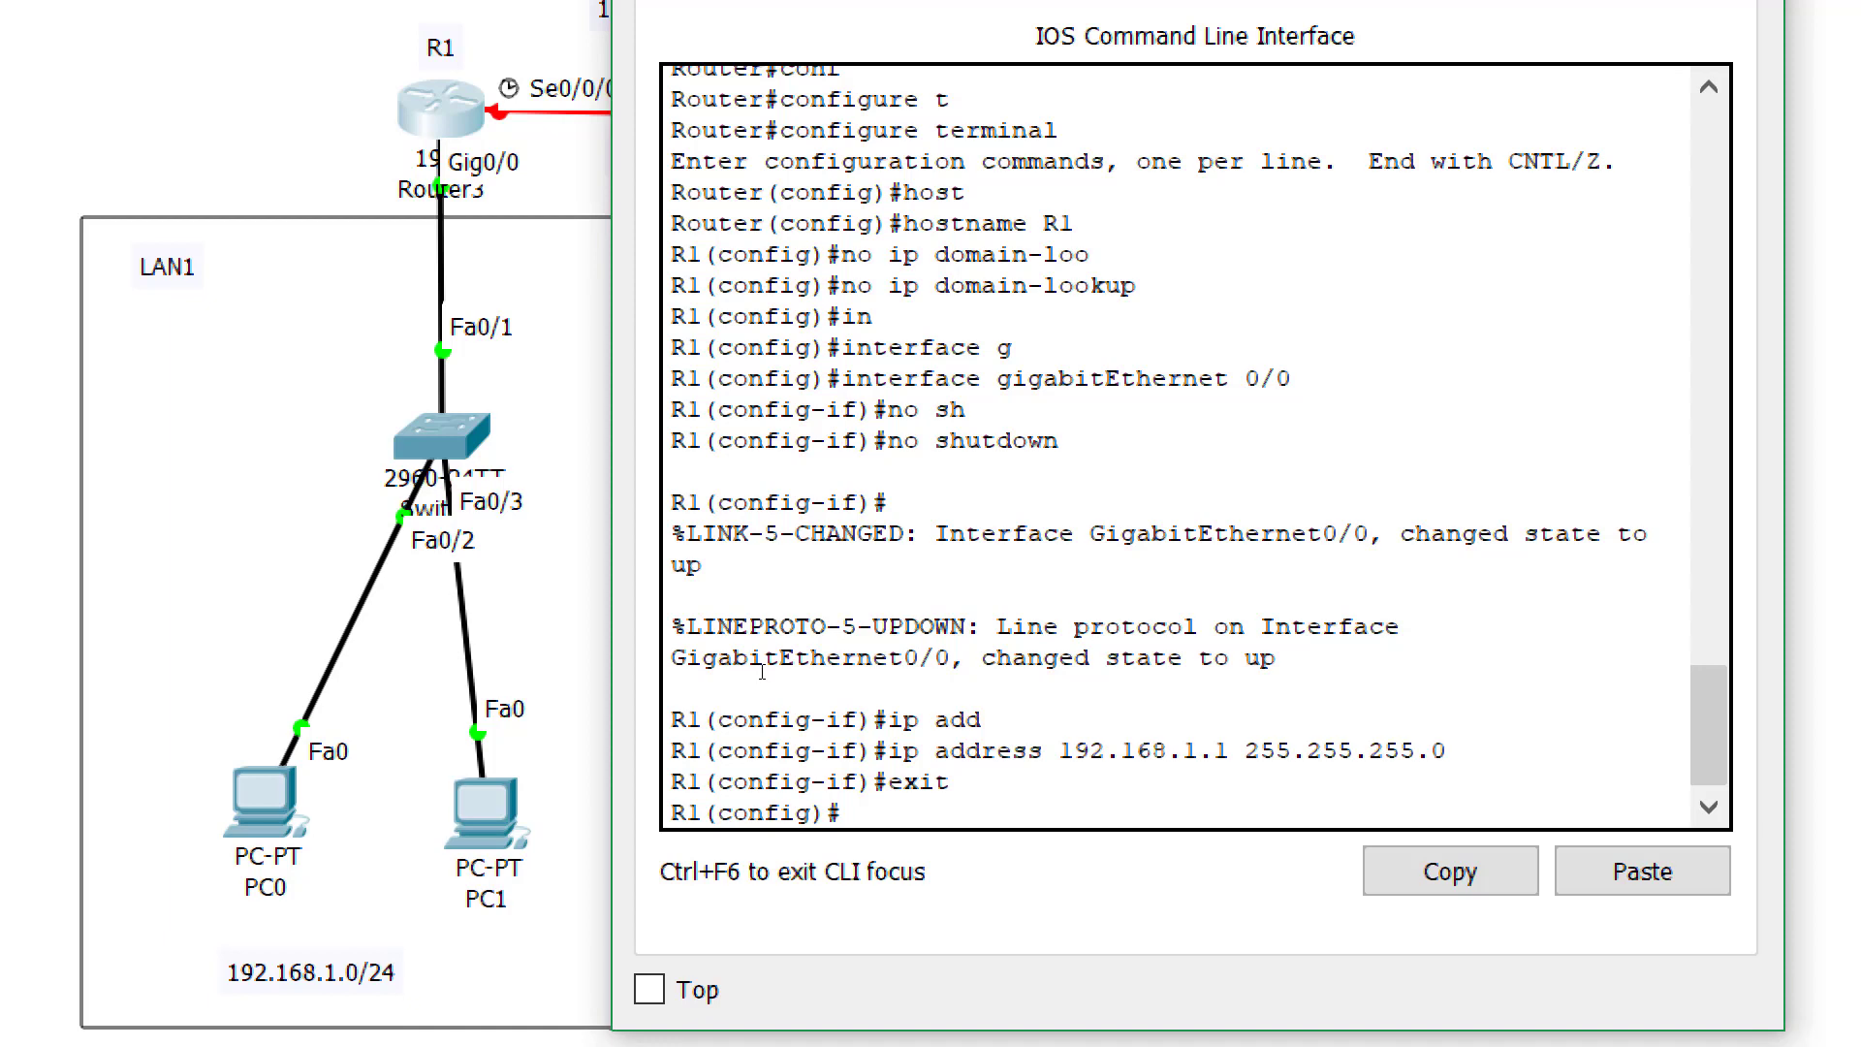
# Enter configuration of R1's serial 0/0/0 interface and enable it with no shutdown
pyautogui.write('in')
pyautogui.press('Tab')
pyautogui.write('s')
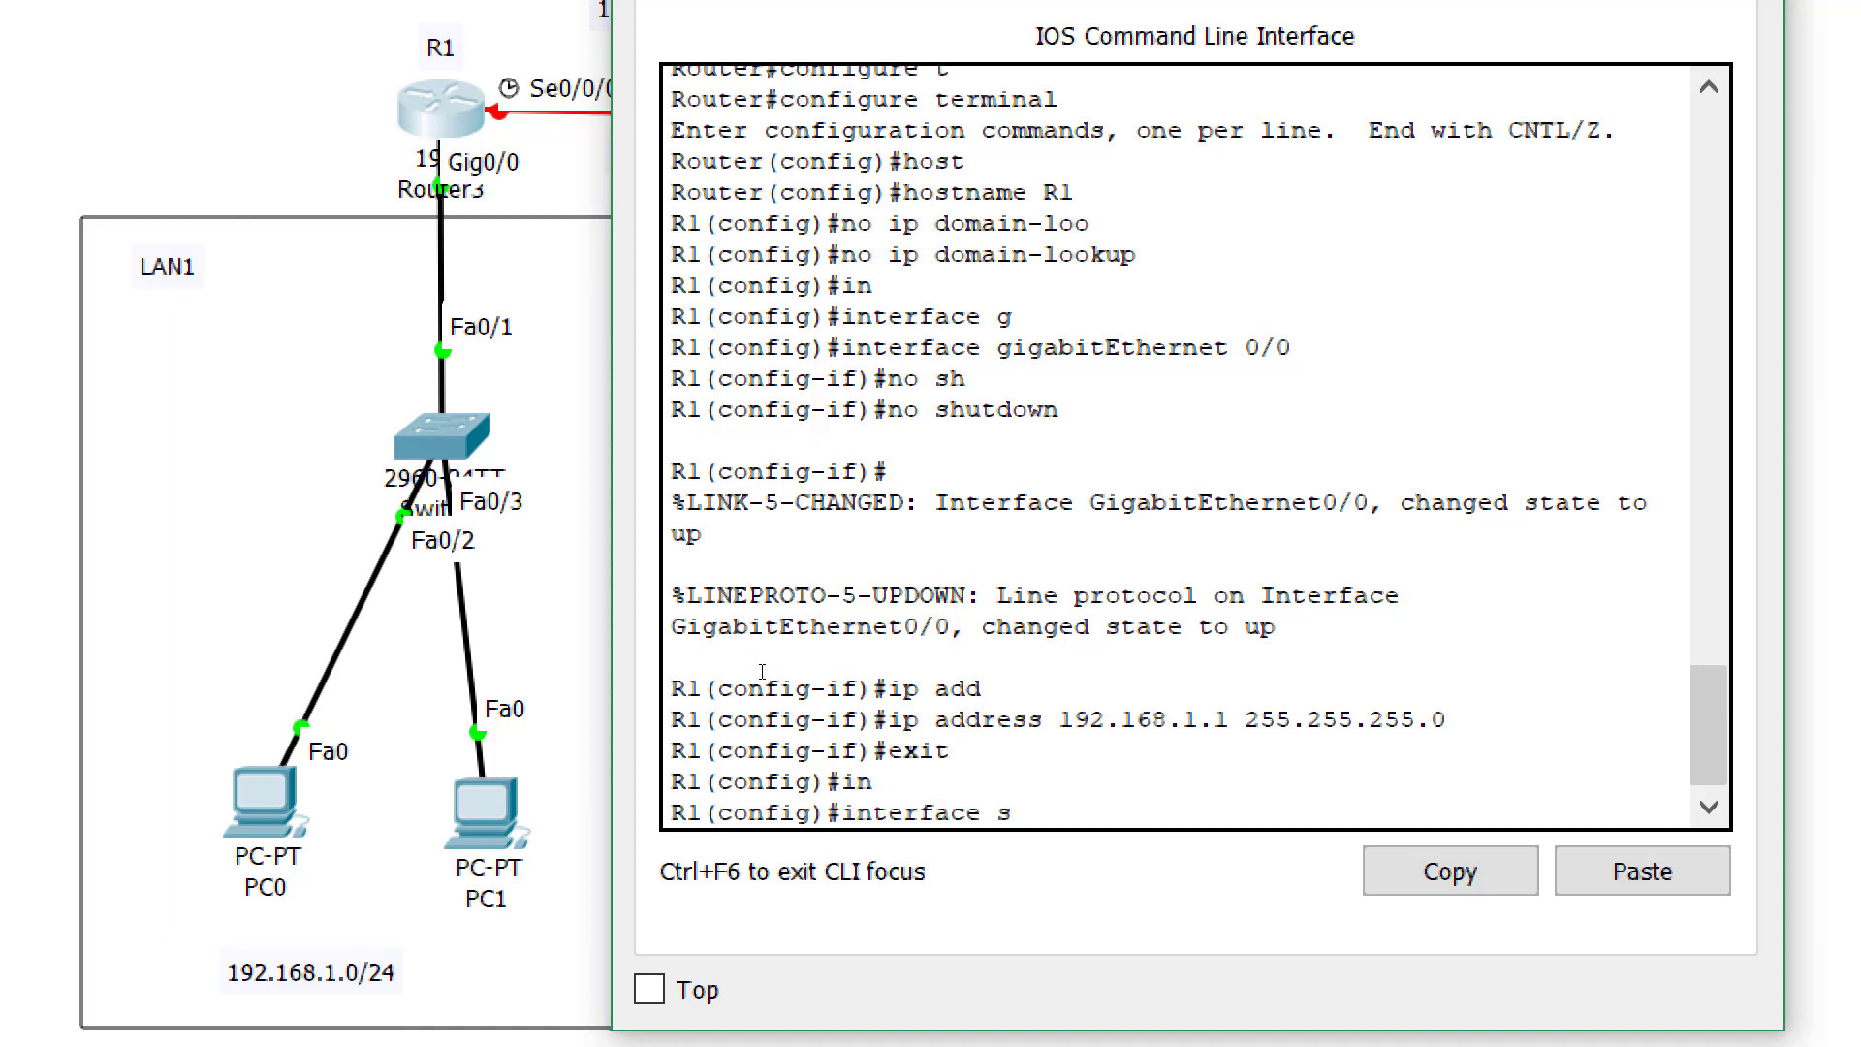
pyautogui.press('Tab')
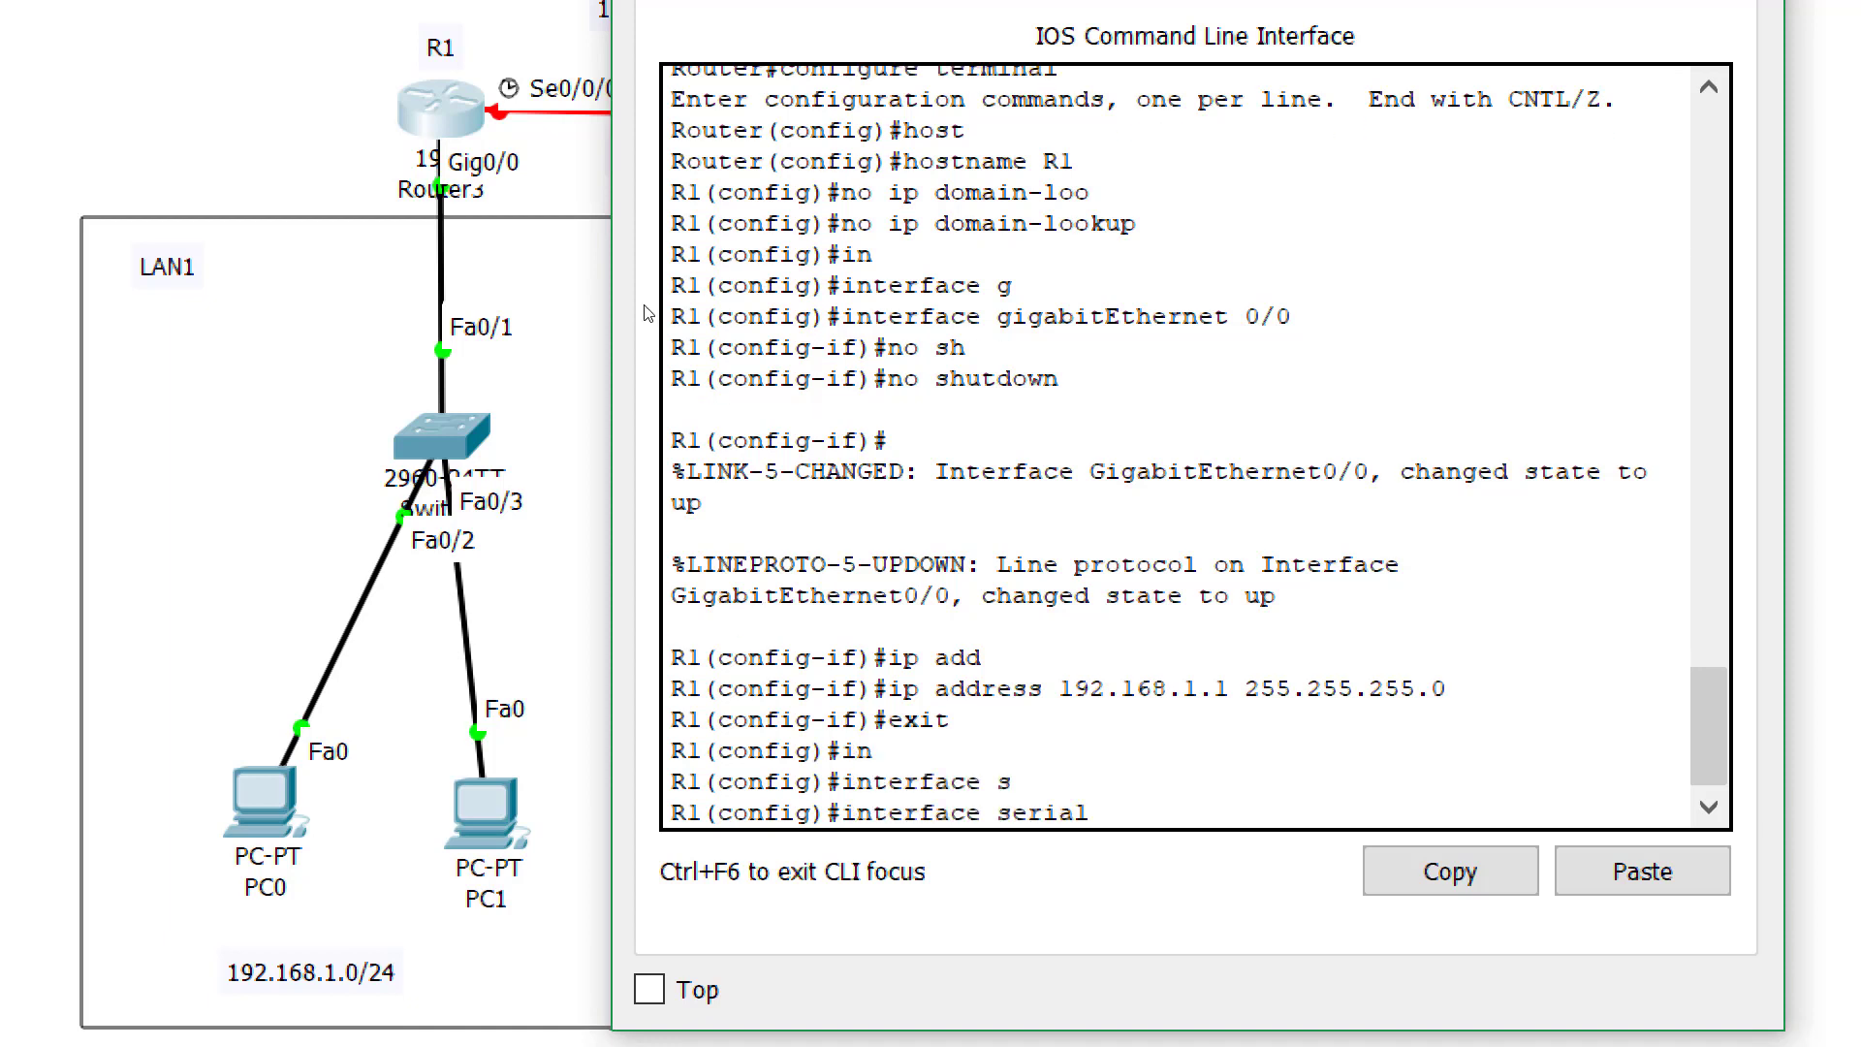
pyautogui.write('0/0/0')
pyautogui.press('Return')
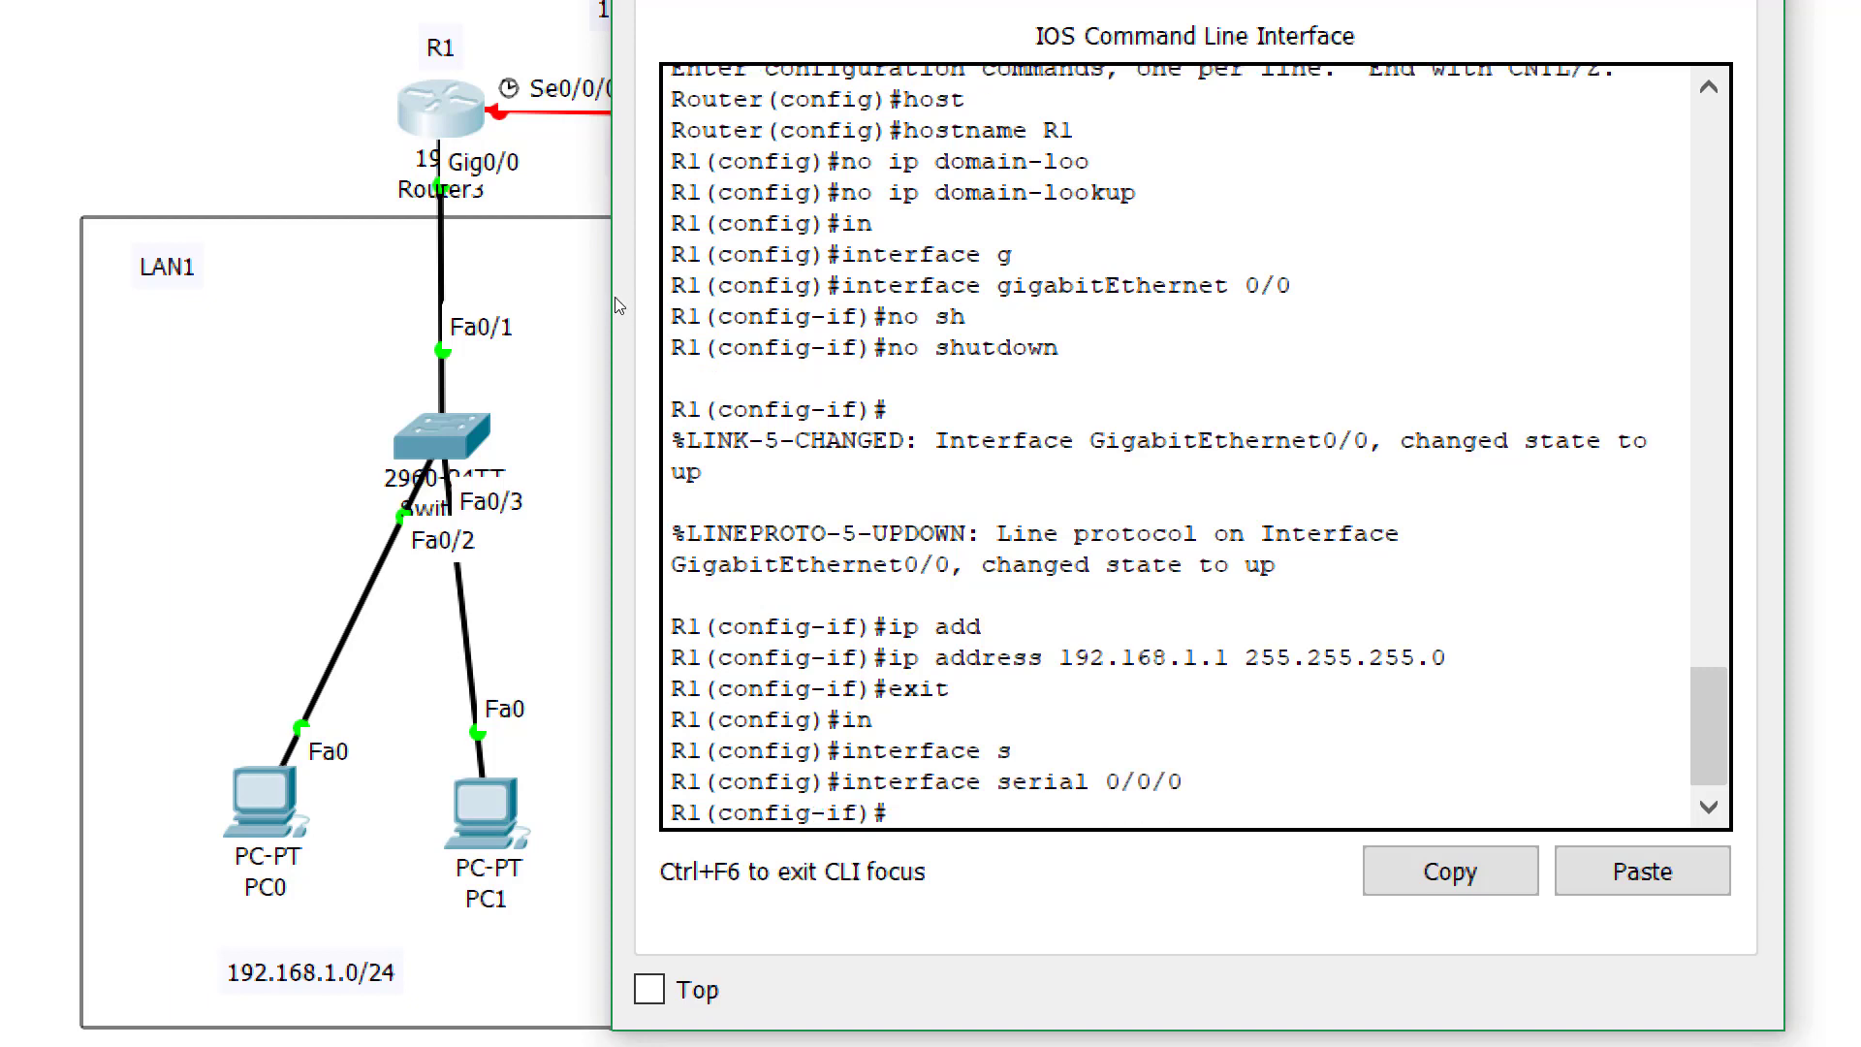
pyautogui.write('no sh')
pyautogui.press('Tab')
pyautogui.press('Return')
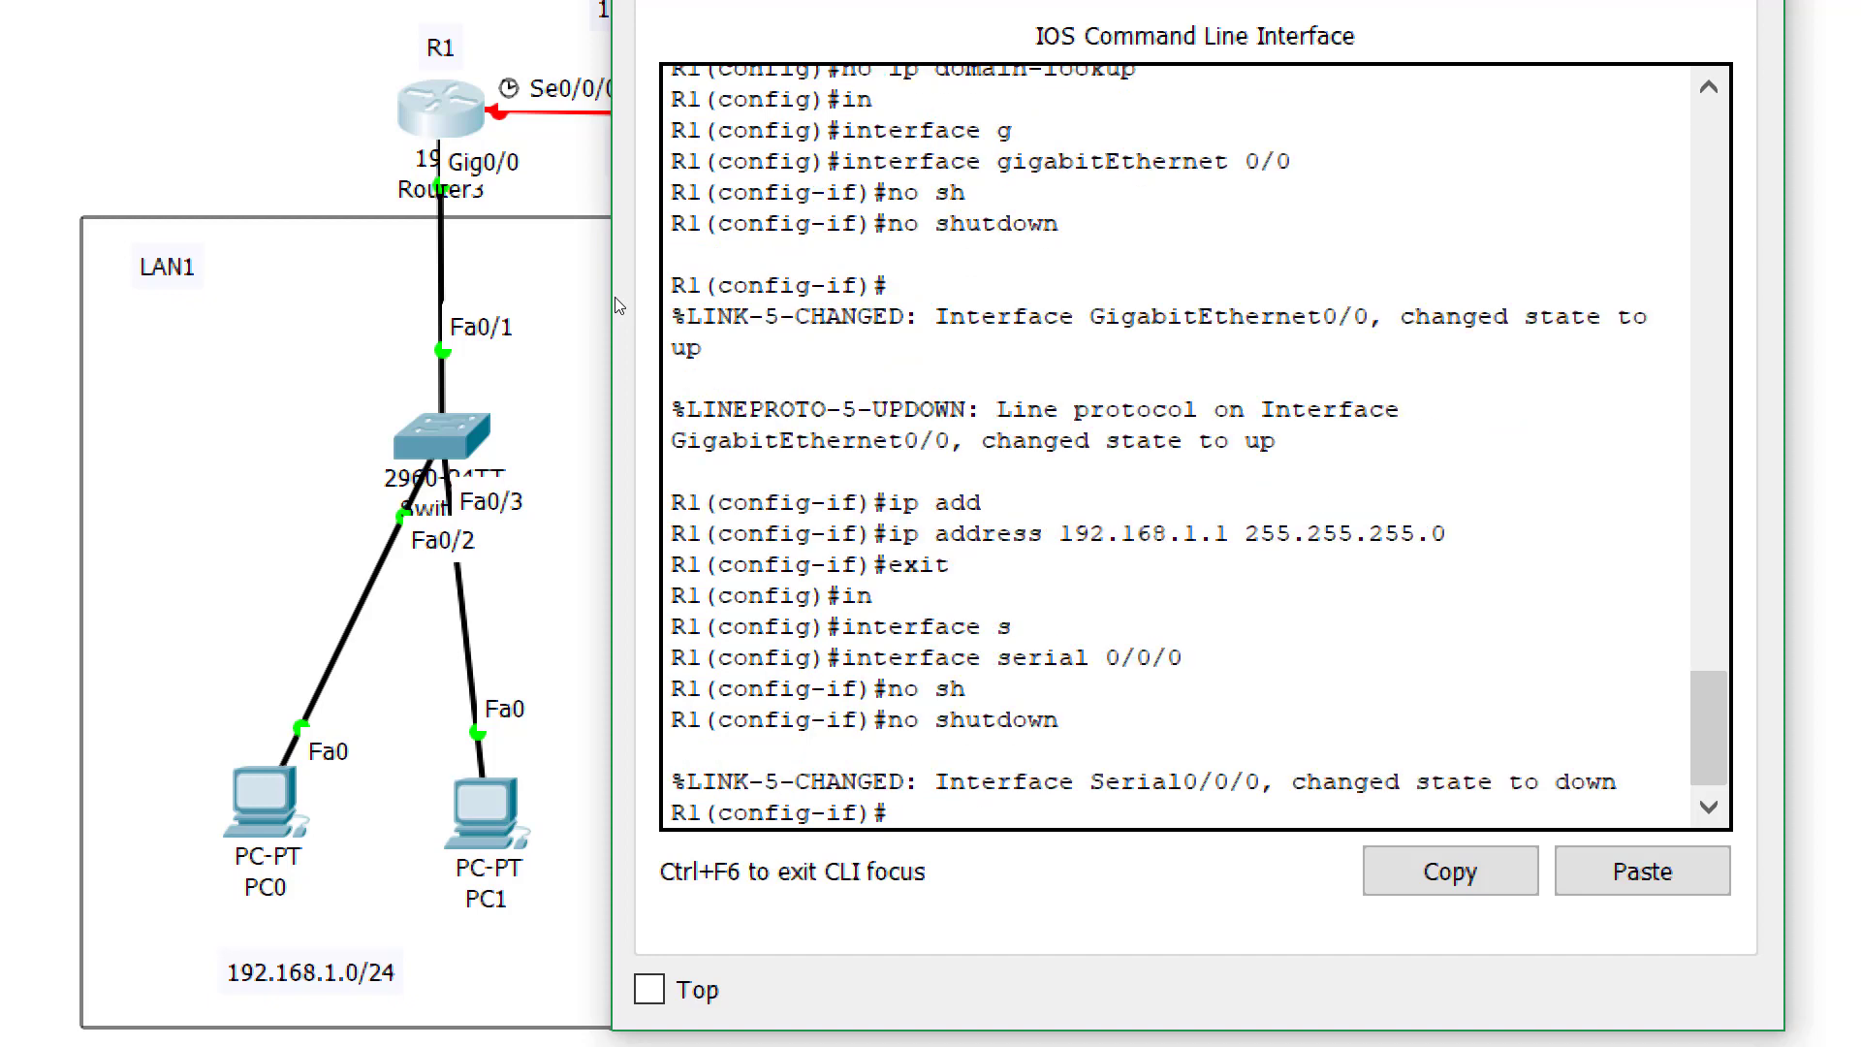
# Assign IP address 192.168.4.1 with mask 255.255.255.0 to R1's serial 0/0/0 interface
pyautogui.write('ip add')
pyautogui.press('Tab')
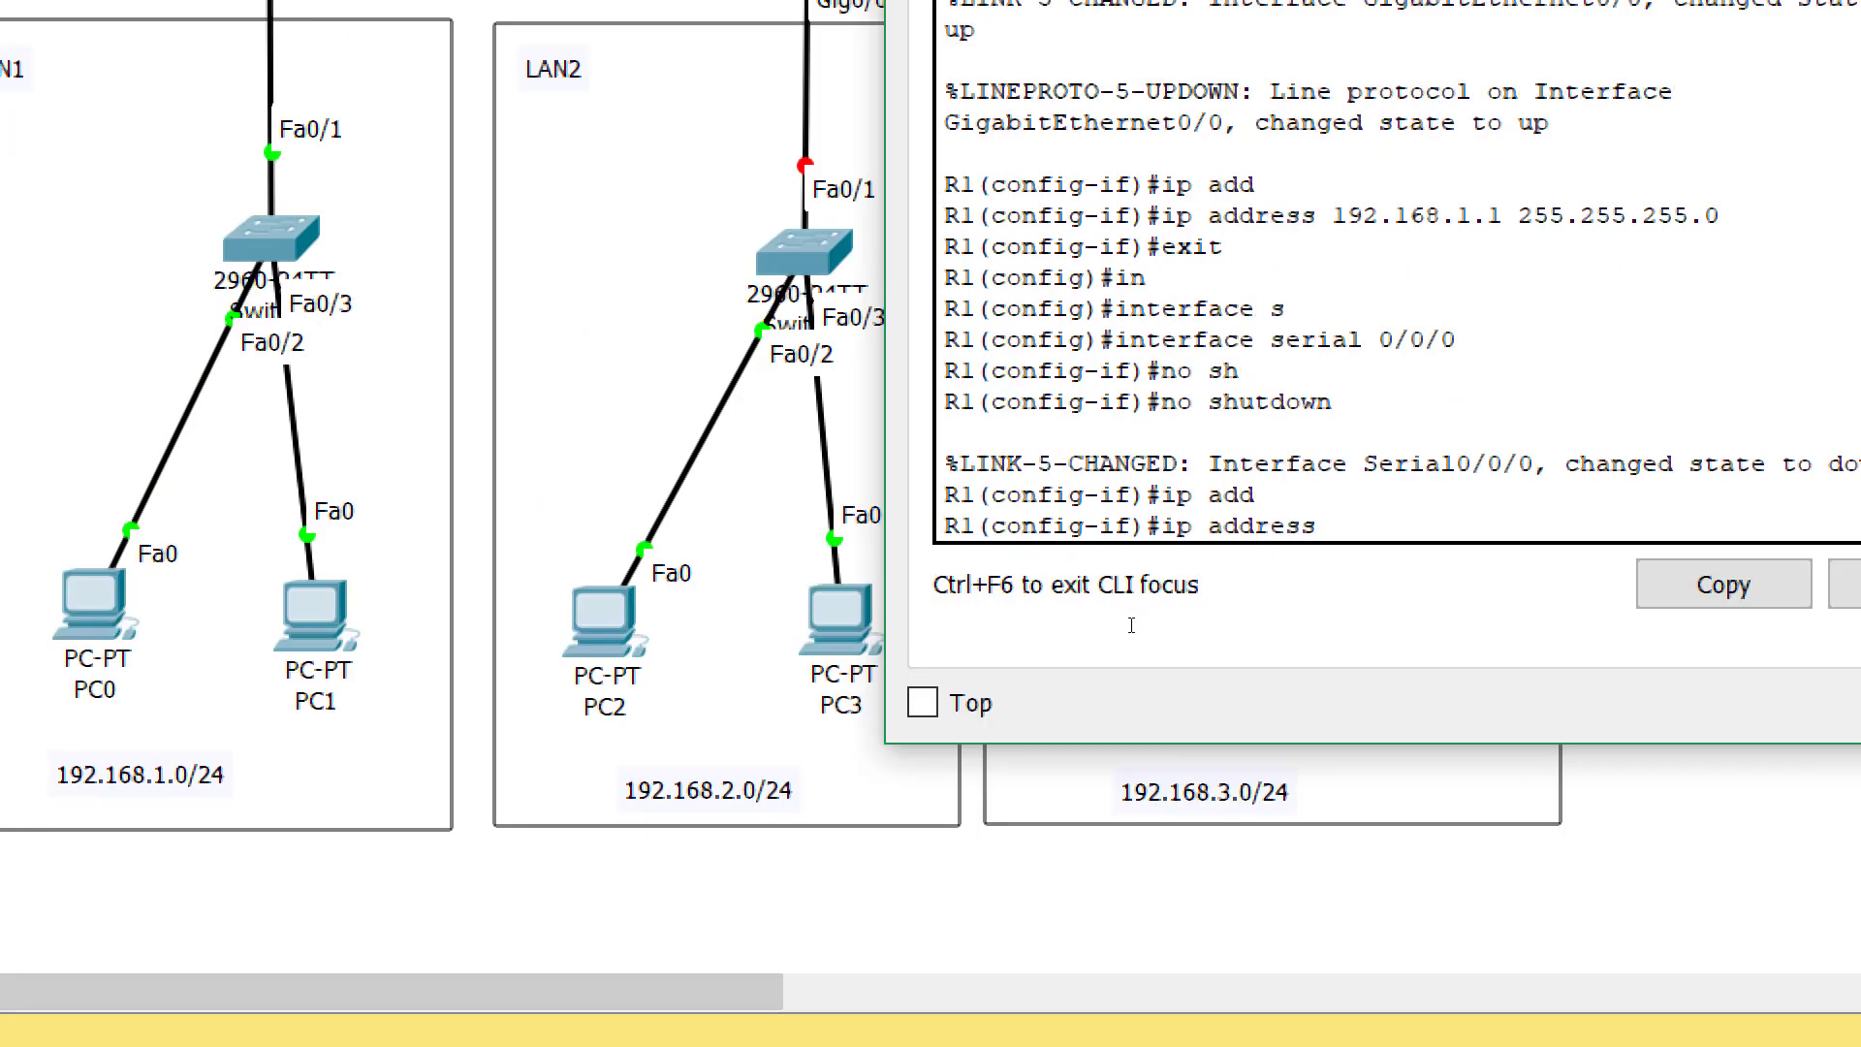
pyautogui.write('192.168.4.1 255.255.255')
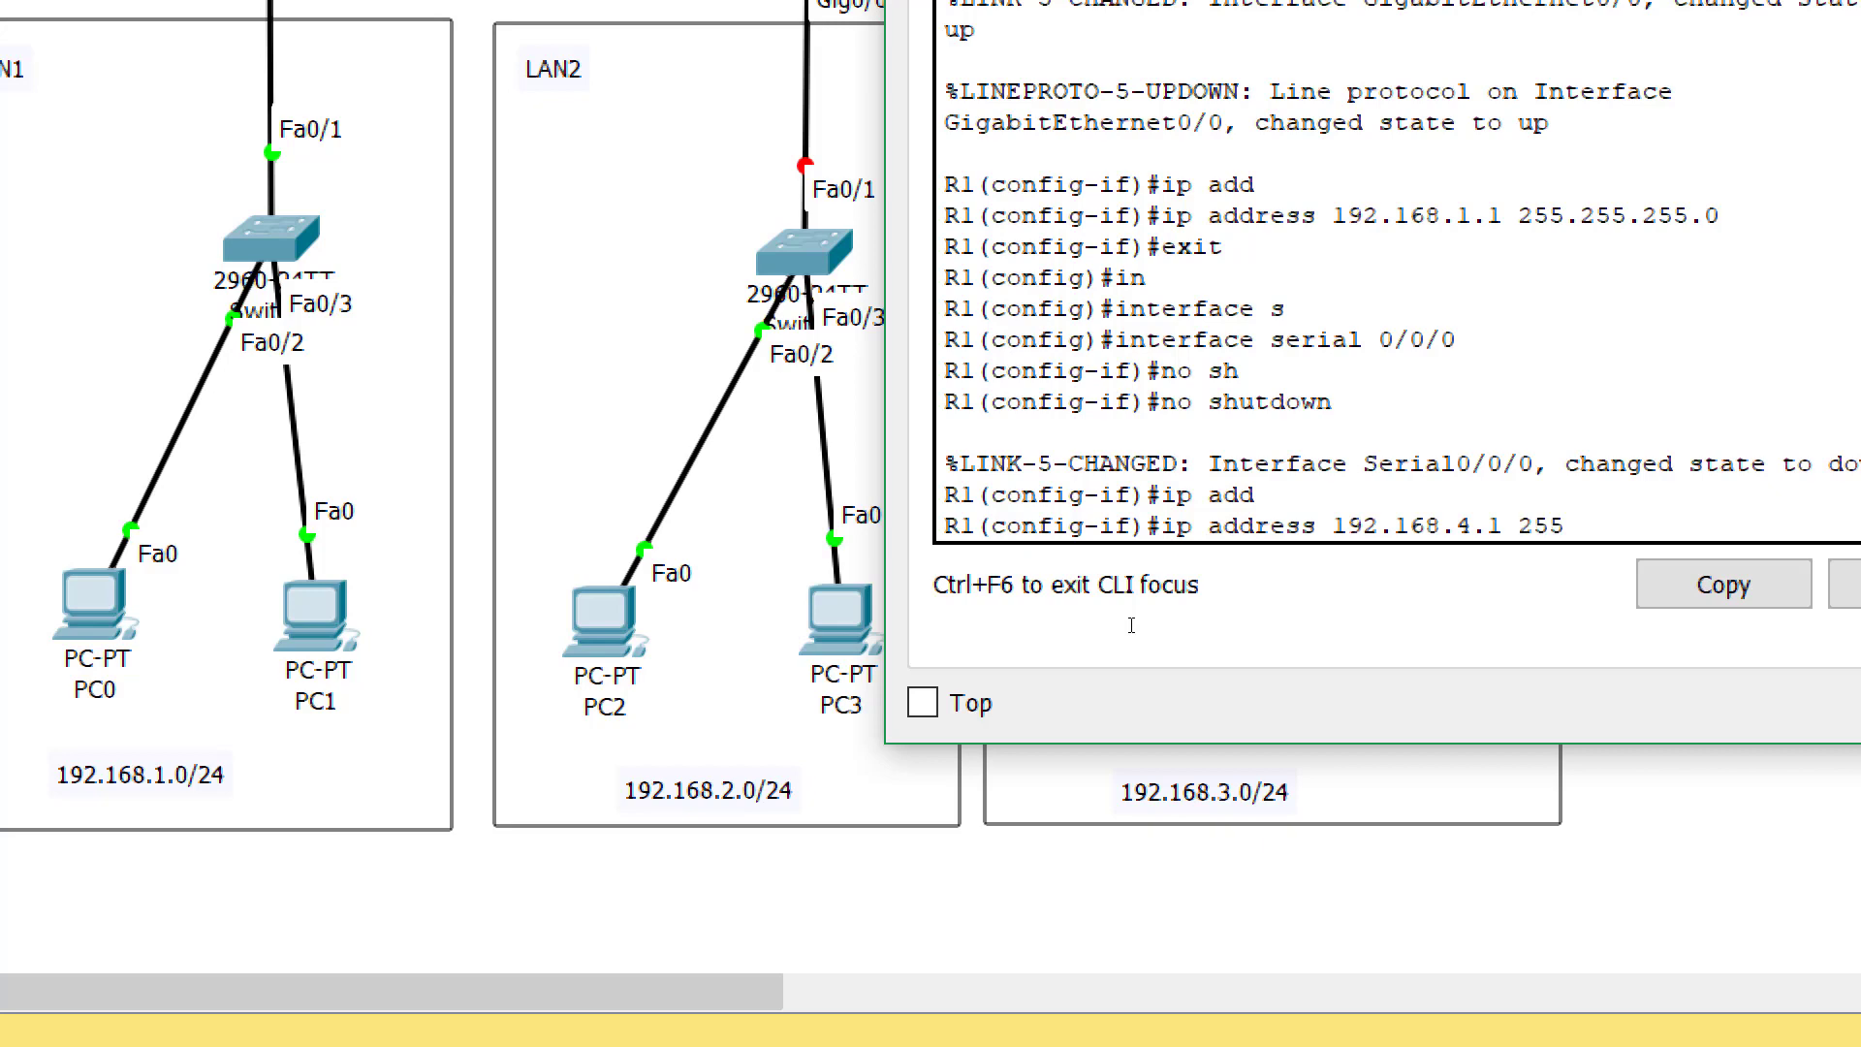
pyautogui.write('.0')
pyautogui.press('Return')
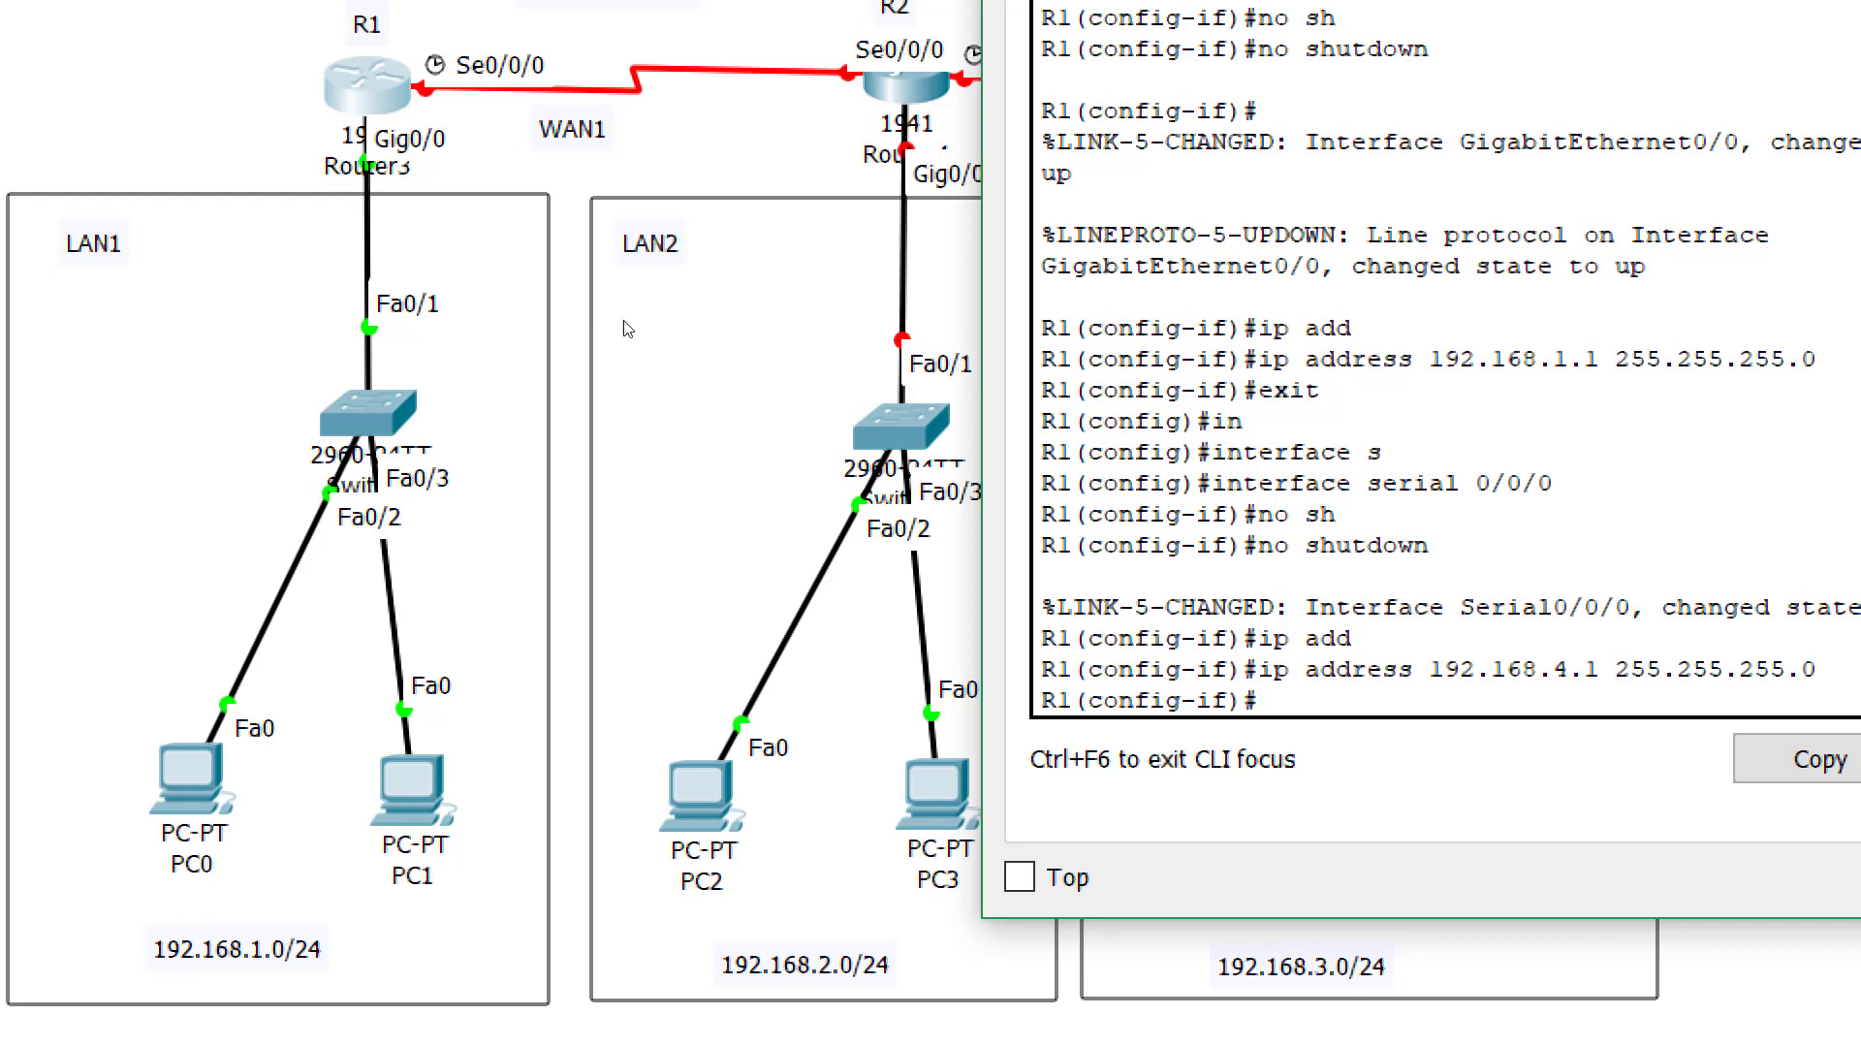
# List the available clock rates for serial 0/0/0 and set its clock rate to 64000
pyautogui.write('clo')
pyautogui.press('Tab')
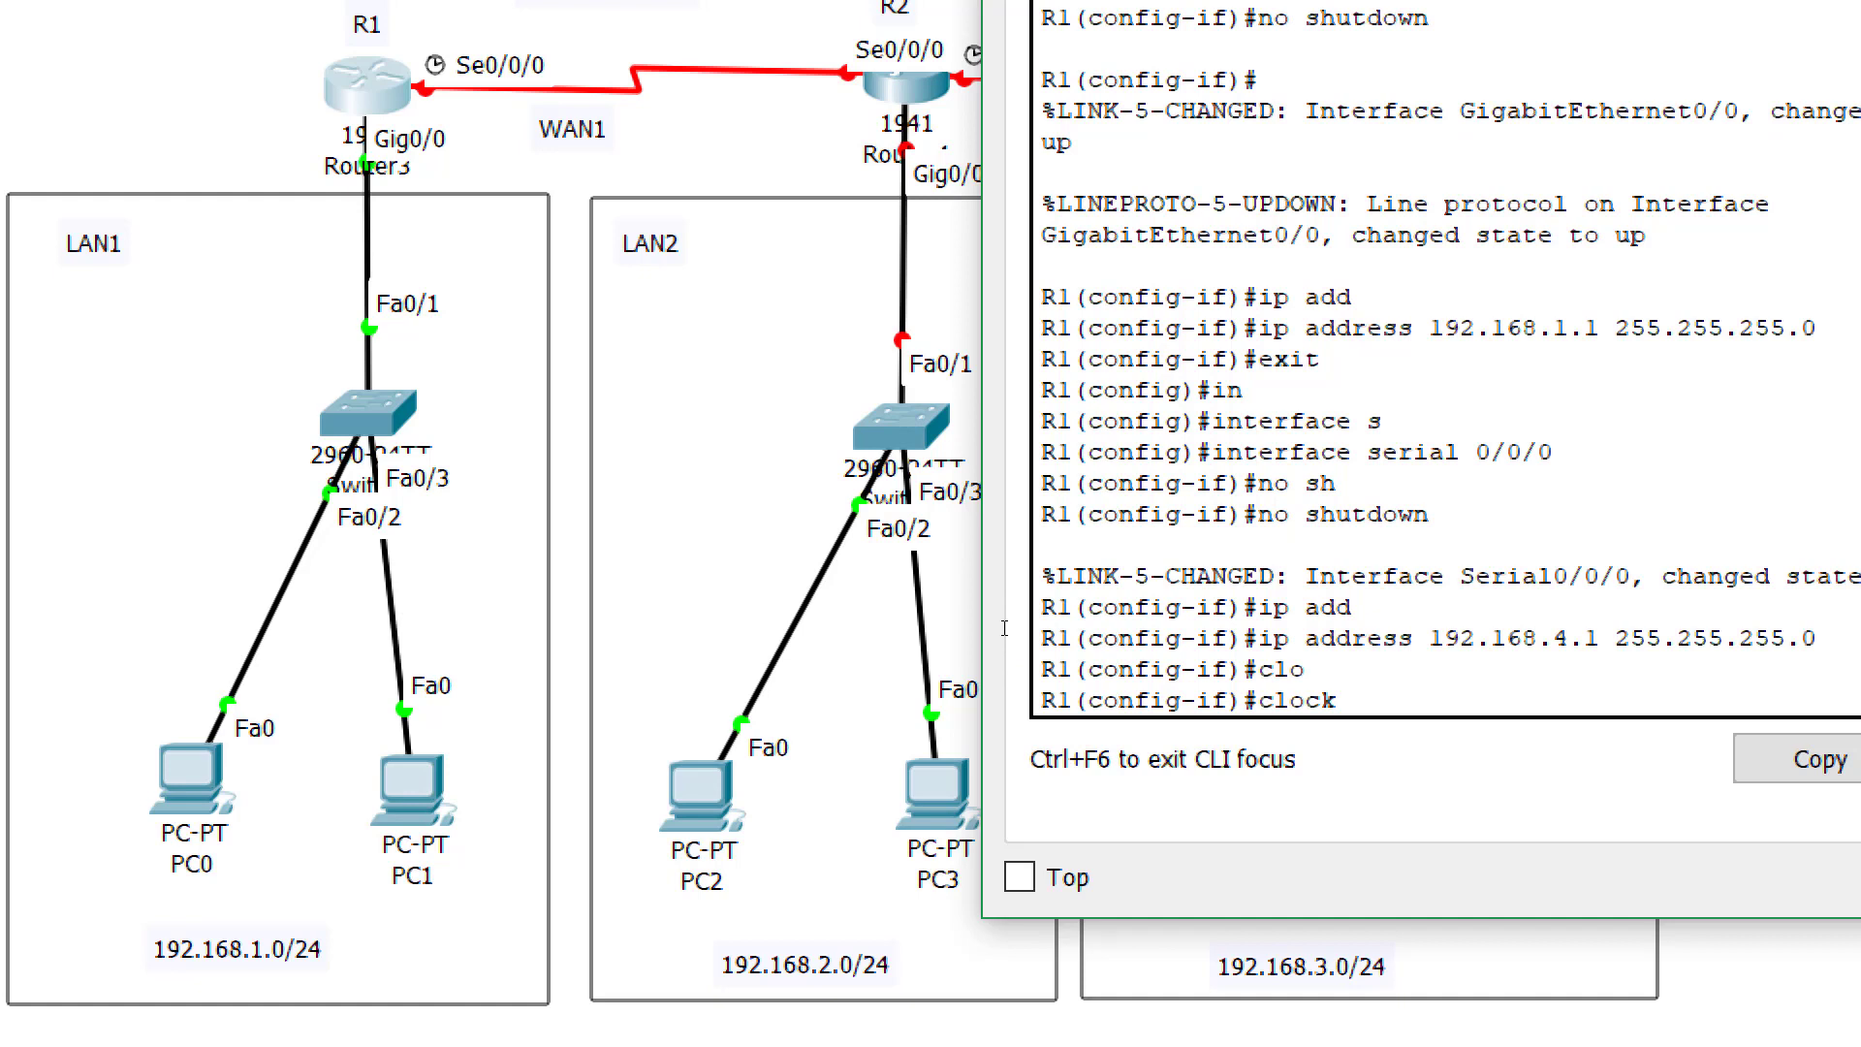
pyautogui.write('r')
pyautogui.press('Tab')
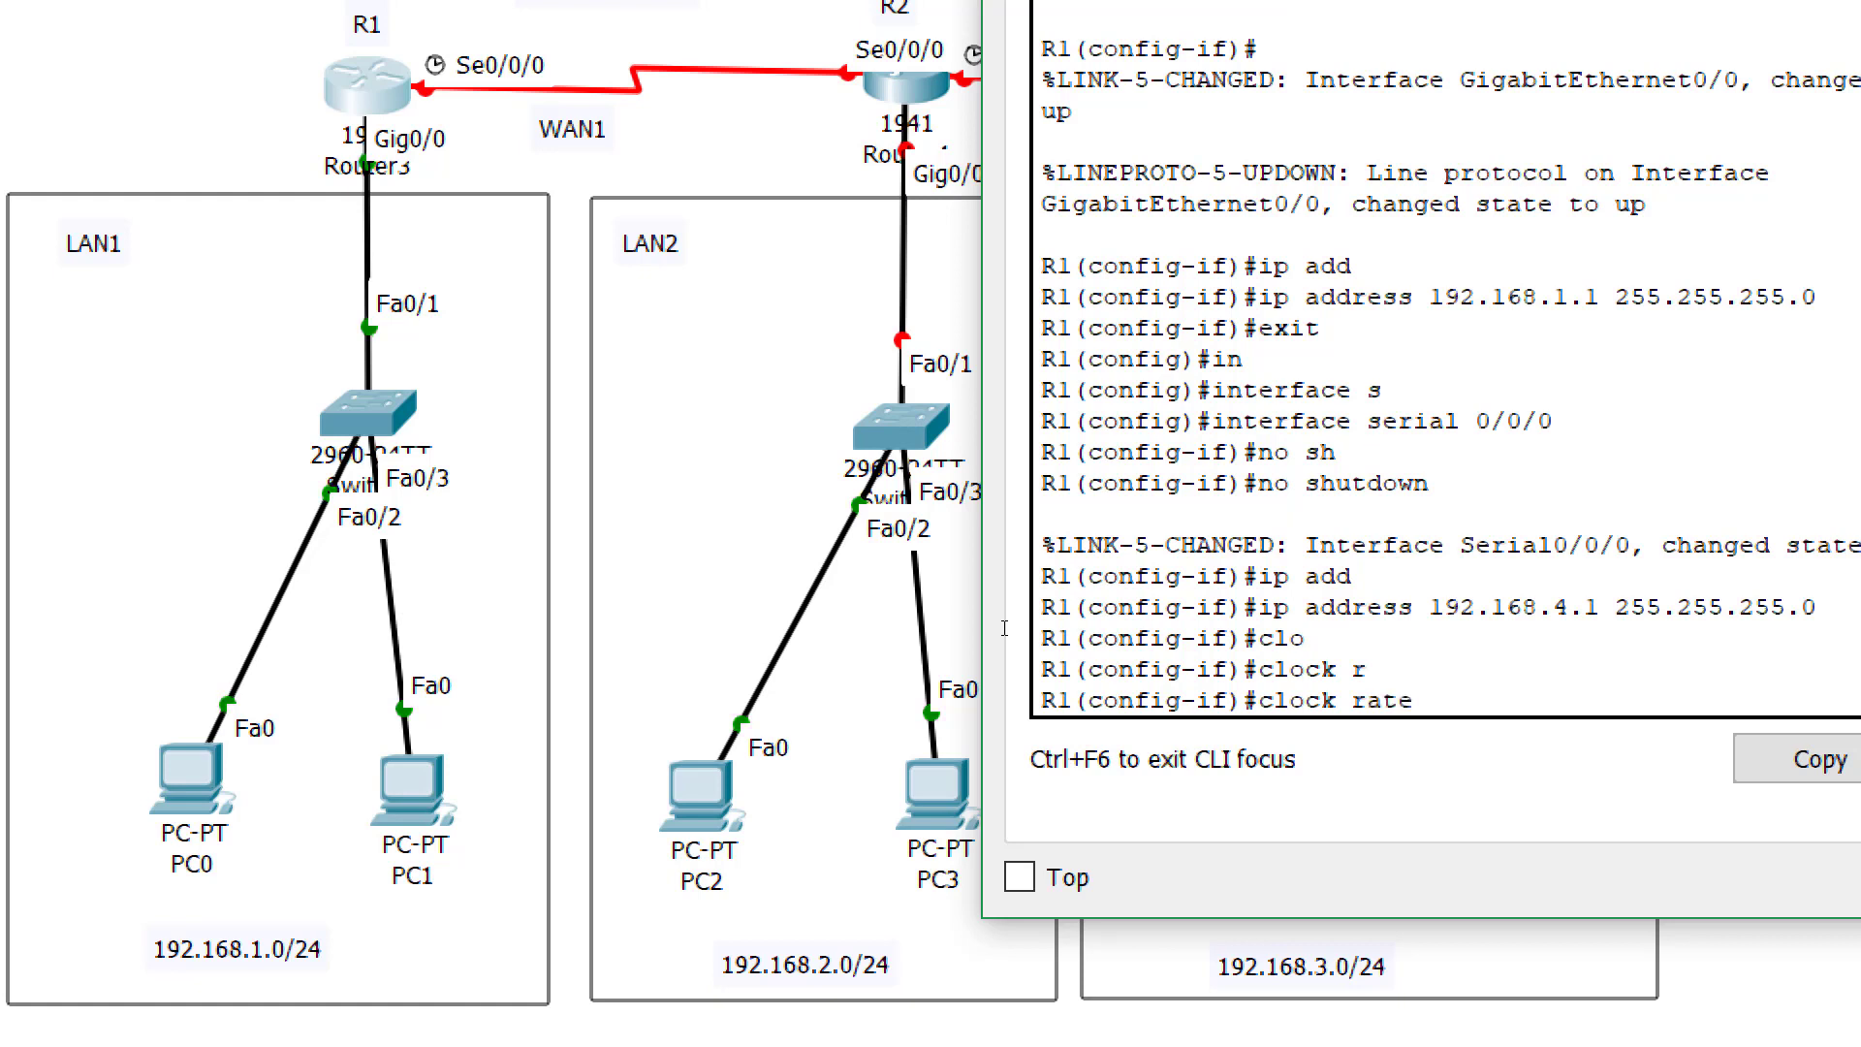
pyautogui.write('?')
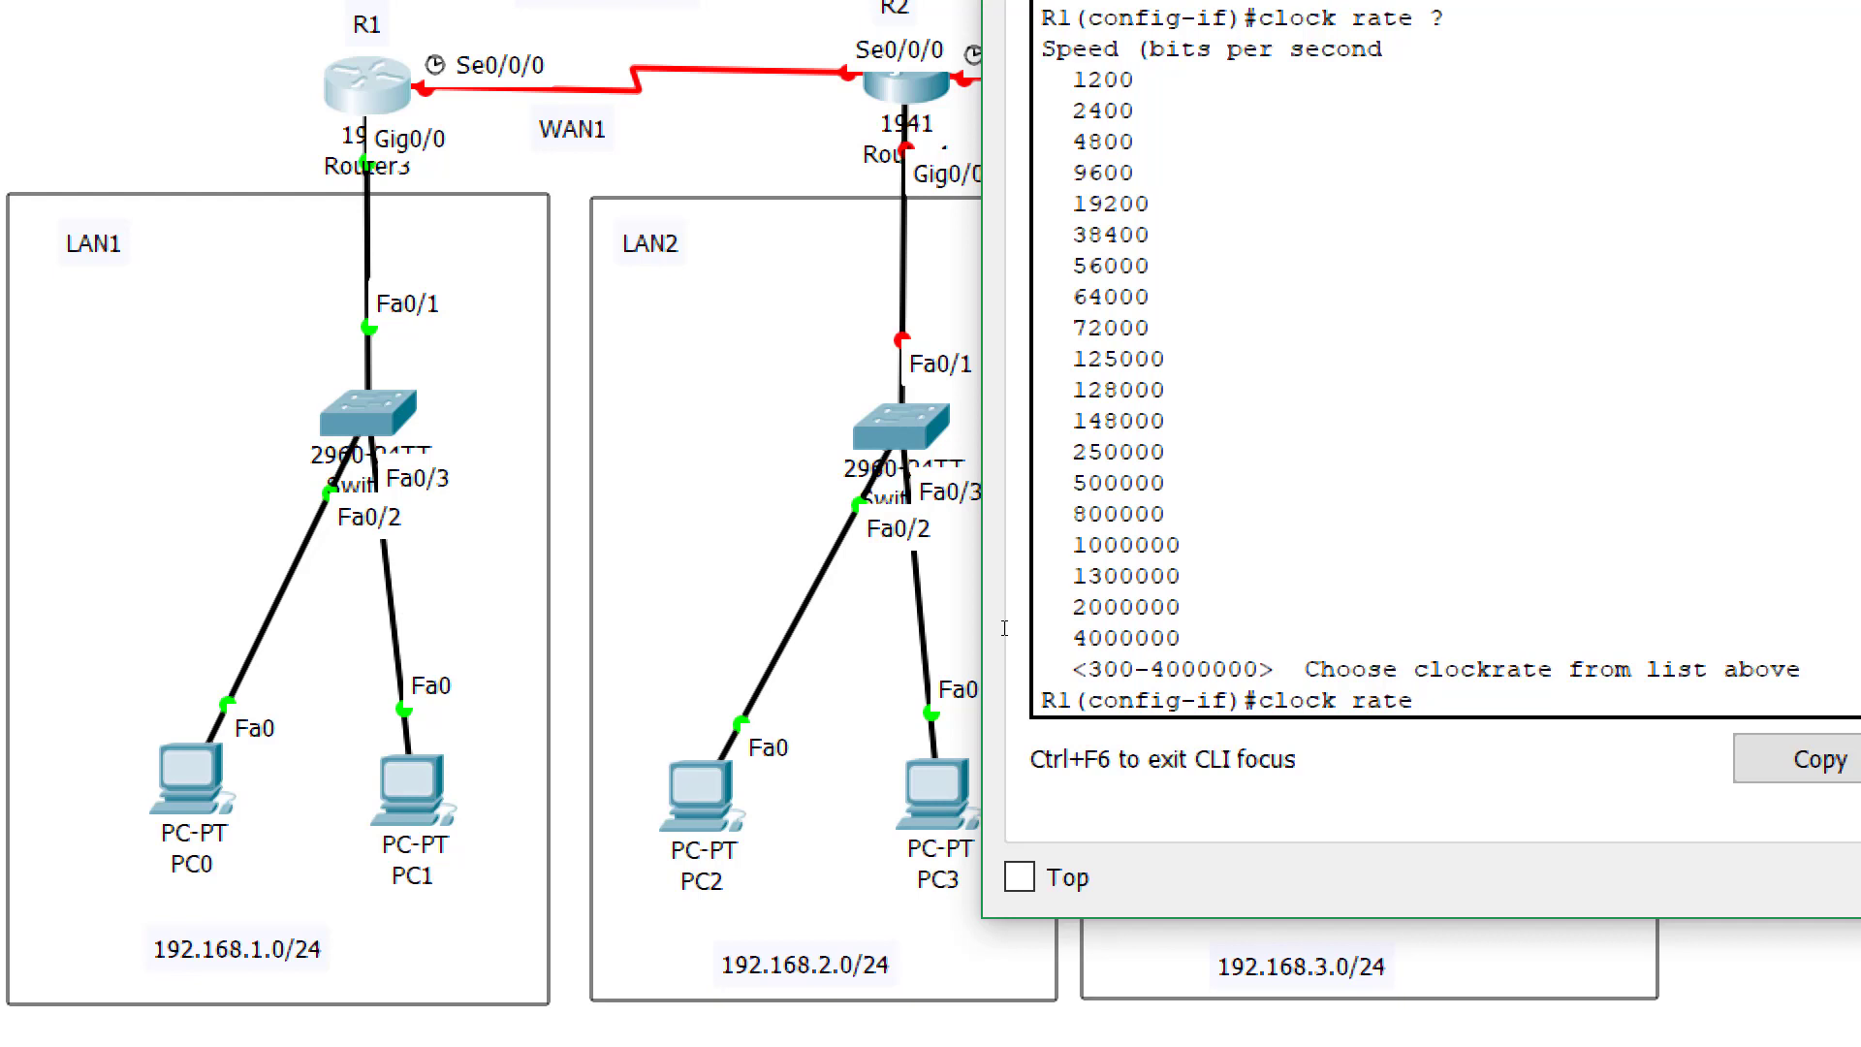
pyautogui.doubleClick(1111, 296)
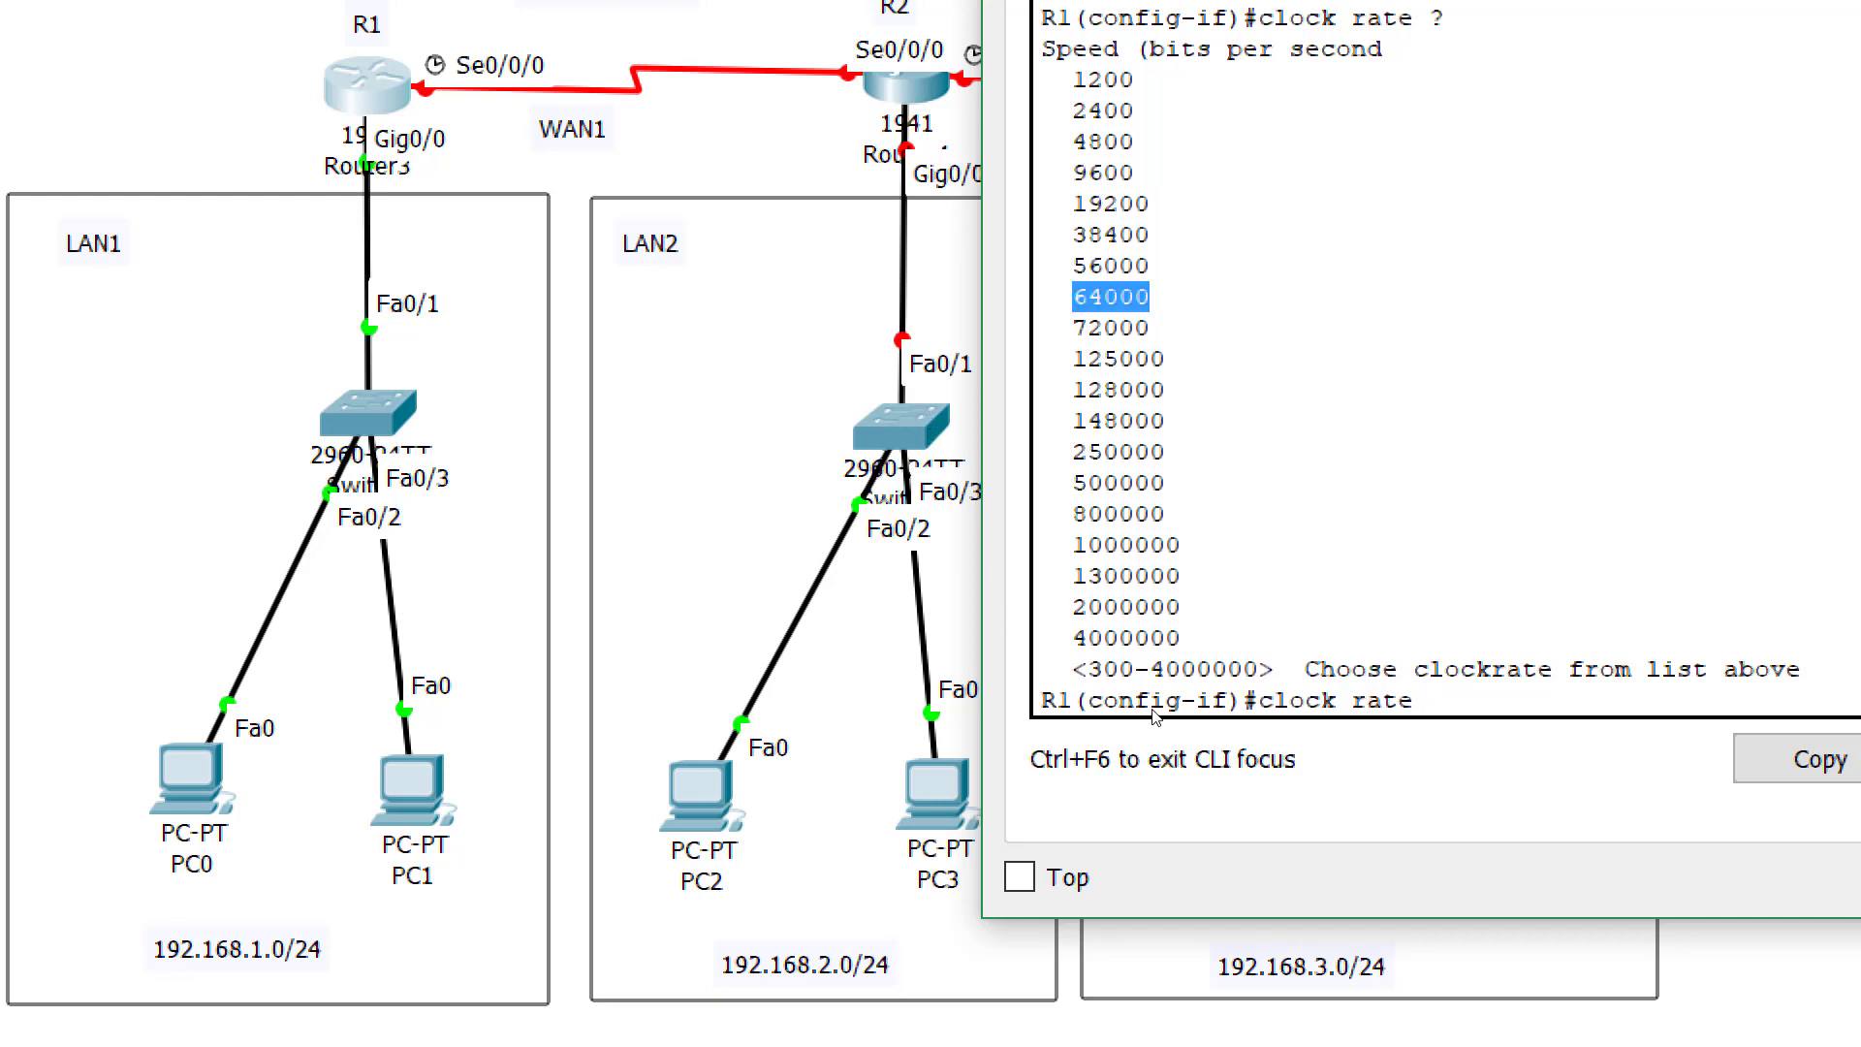
pyautogui.write('64000')
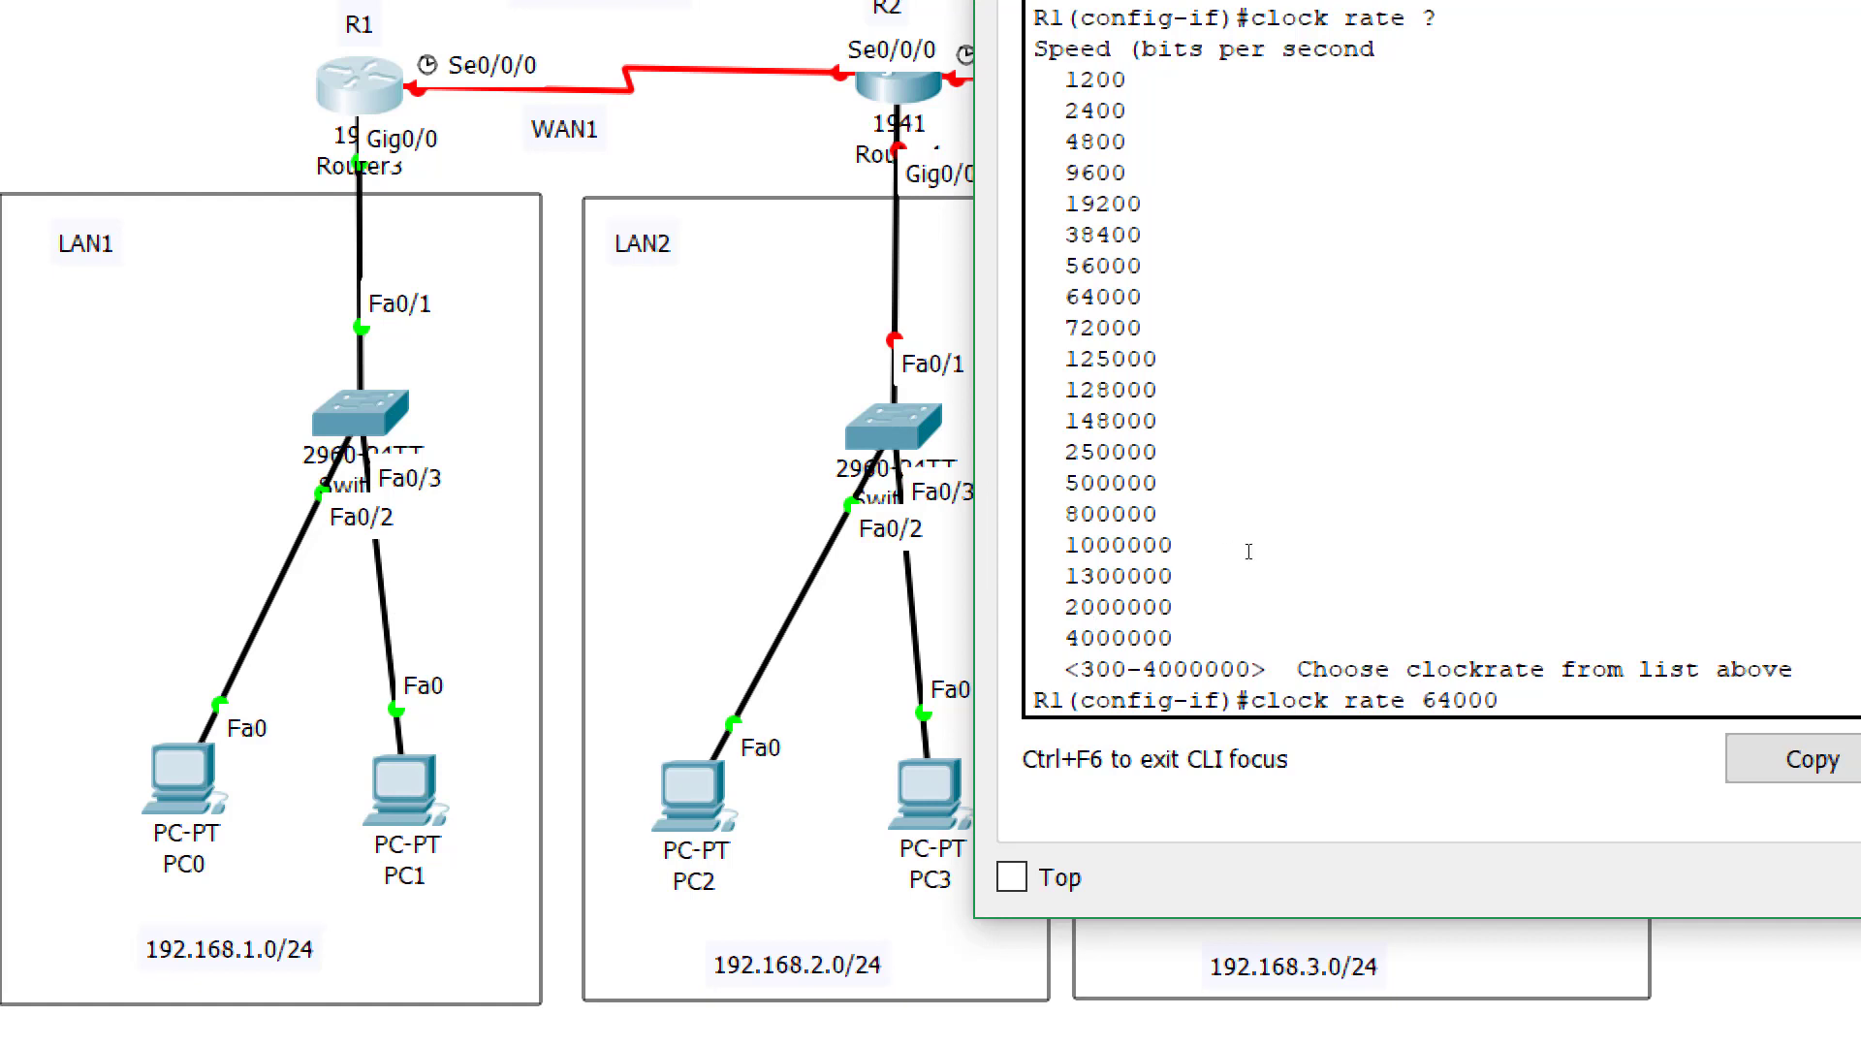
pyautogui.press('Return')
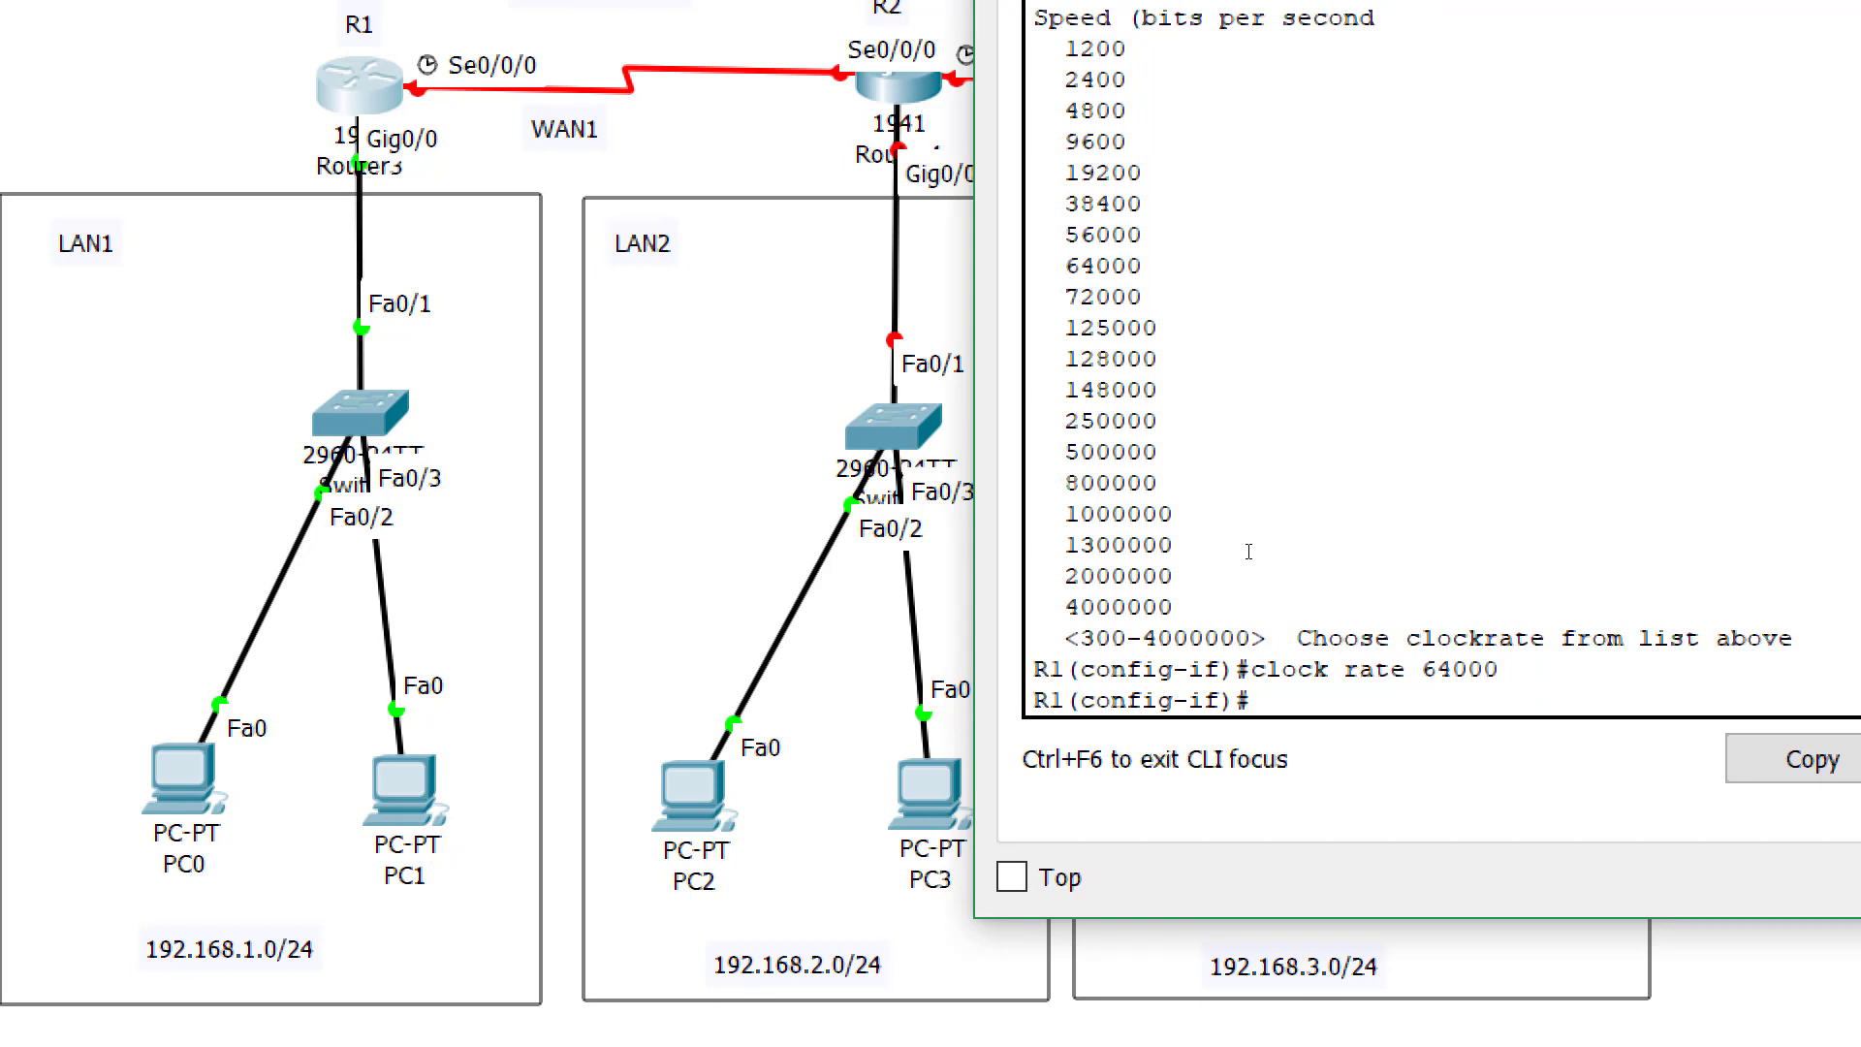
# Exit the serial interface configuration and end the configuration session, returning R1 to privileged EXEC mode
pyautogui.write('exit')
pyautogui.press('Return')
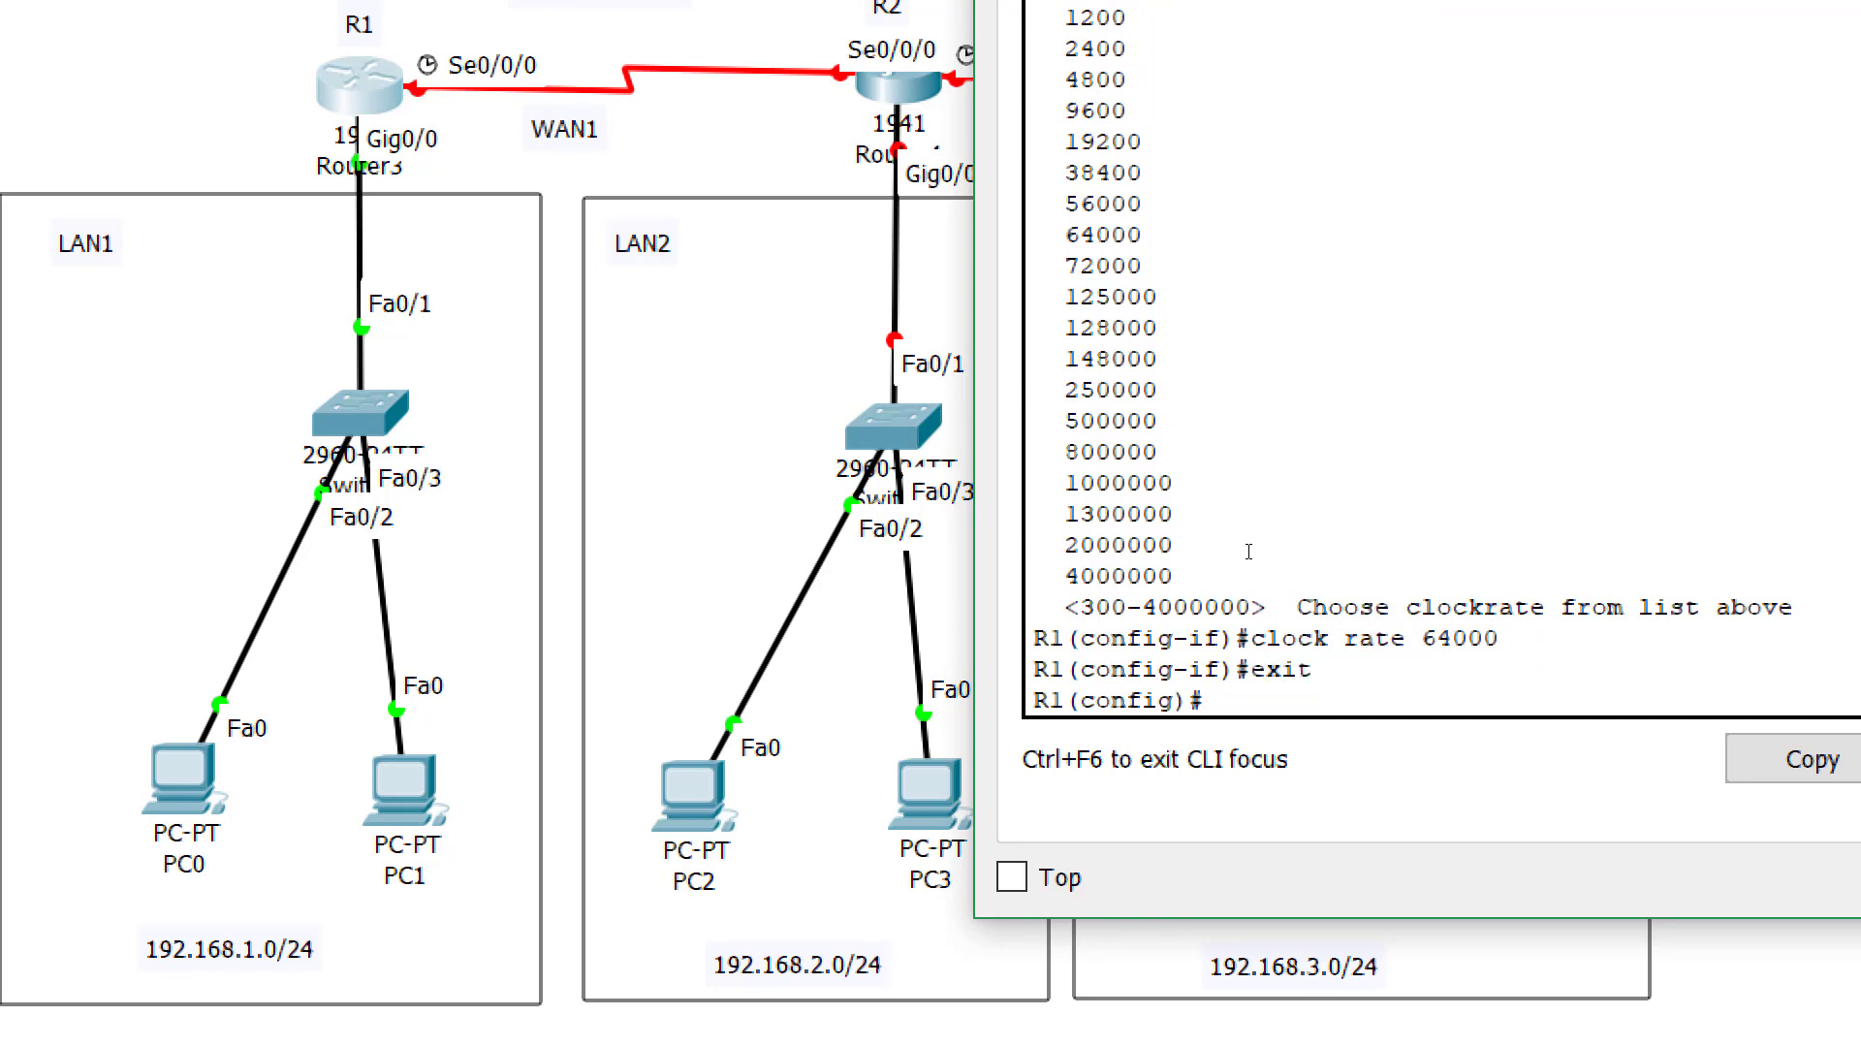
pyautogui.write('end')
pyautogui.press('Return')
pyautogui.press('Return')
pyautogui.press('Return')
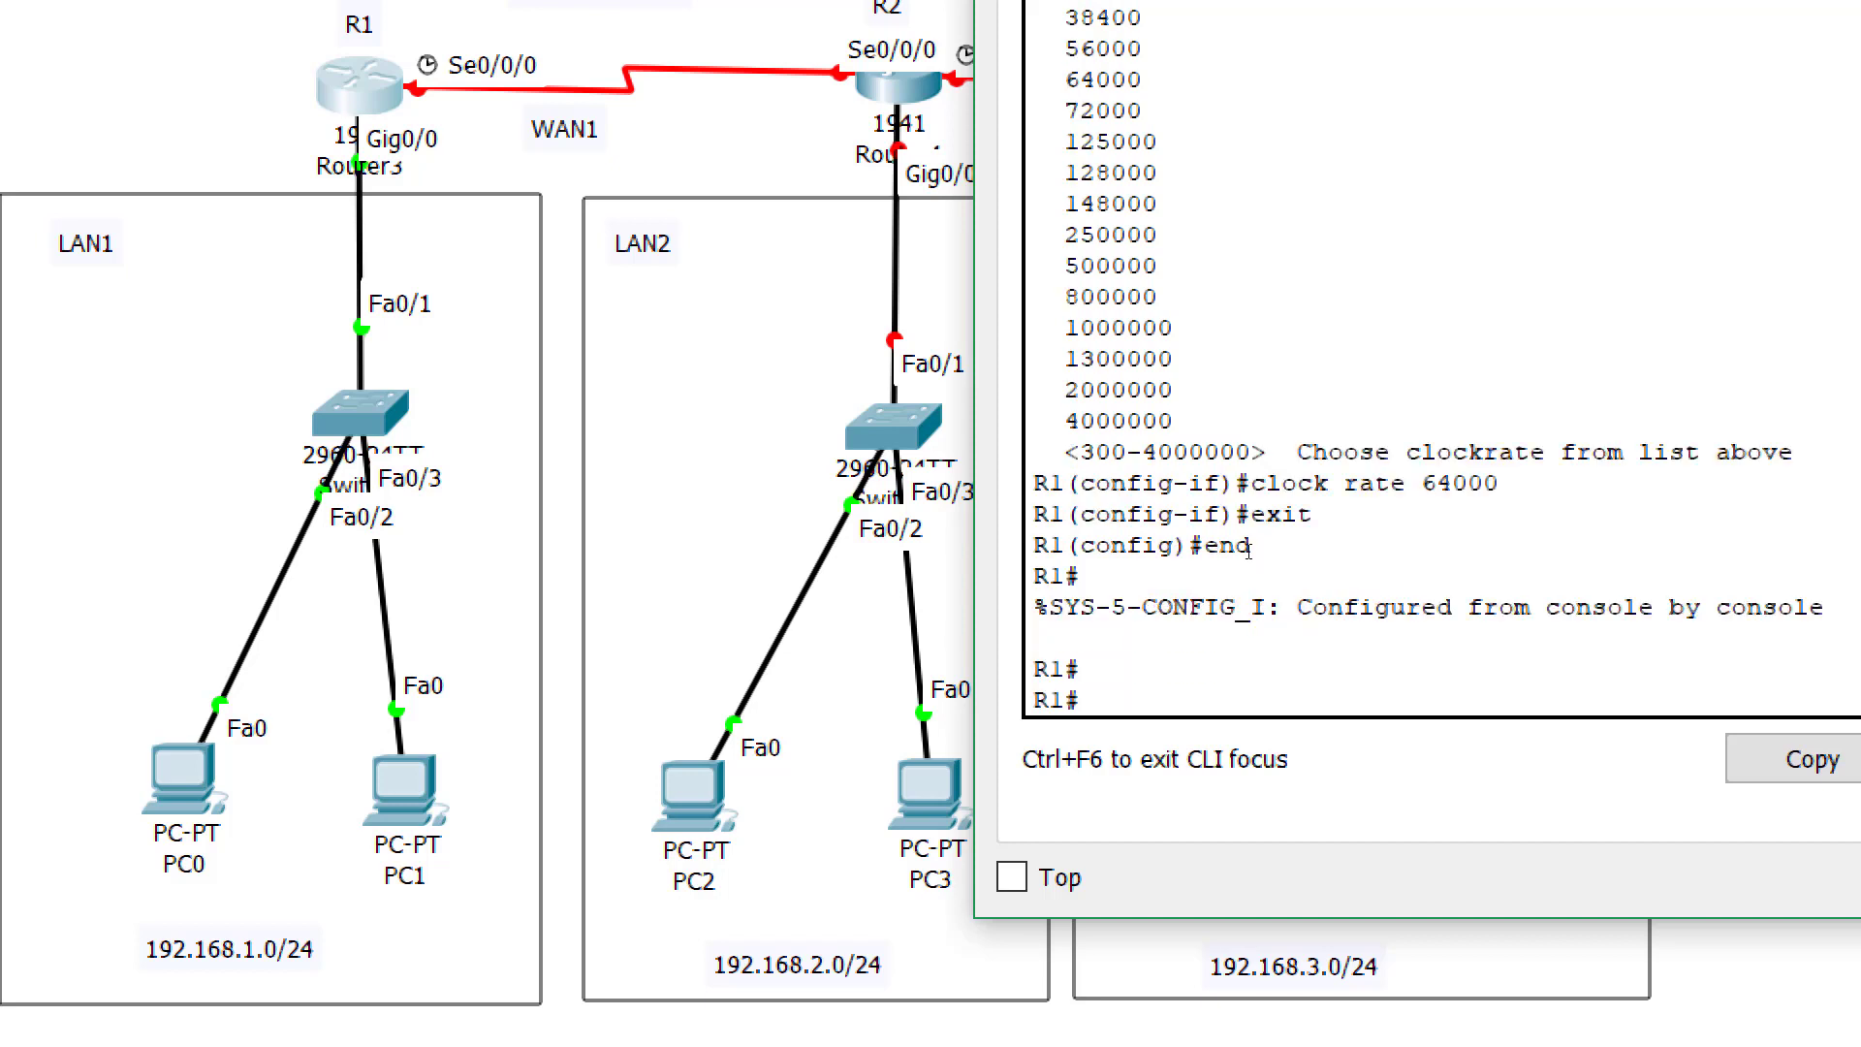
# Show R1's running configuration and page through it to check the hostname, GigabitEthernet0/0 and Serial0/0/0 settings
pyautogui.write('sh')
pyautogui.press('Tab')
pyautogui.write('r')
pyautogui.press('Tab')
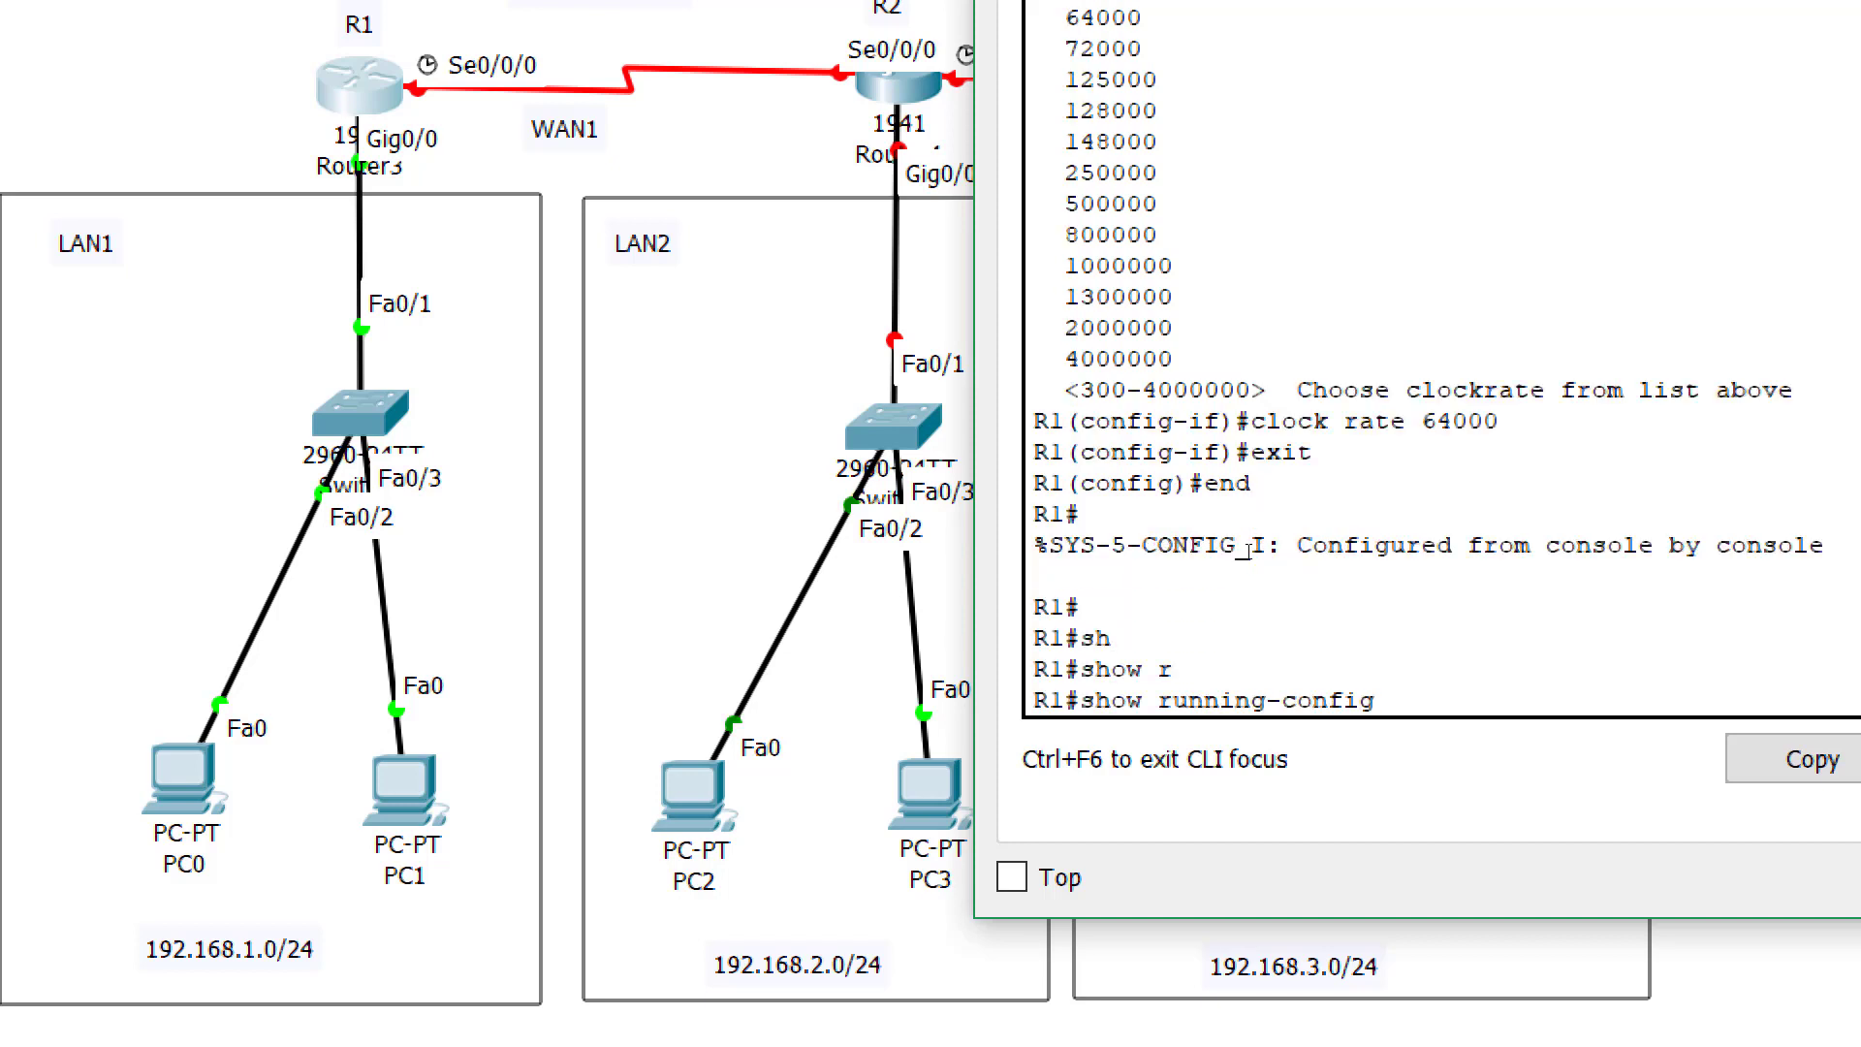
pyautogui.press('Return')
pyautogui.press('Return')
pyautogui.press('Return')
pyautogui.press('Return')
pyautogui.press('Return')
pyautogui.press('Return')
pyautogui.press('Return')
pyautogui.press('Return')
pyautogui.press('Return')
pyautogui.press('Return')
pyautogui.press('Return')
pyautogui.press('Return')
pyautogui.press('Return')
pyautogui.press('Return')
pyautogui.press('Return')
pyautogui.press('Return')
pyautogui.press('Return')
pyautogui.press('Return')
pyautogui.press('Return')
pyautogui.press('Return')
pyautogui.press('Return')
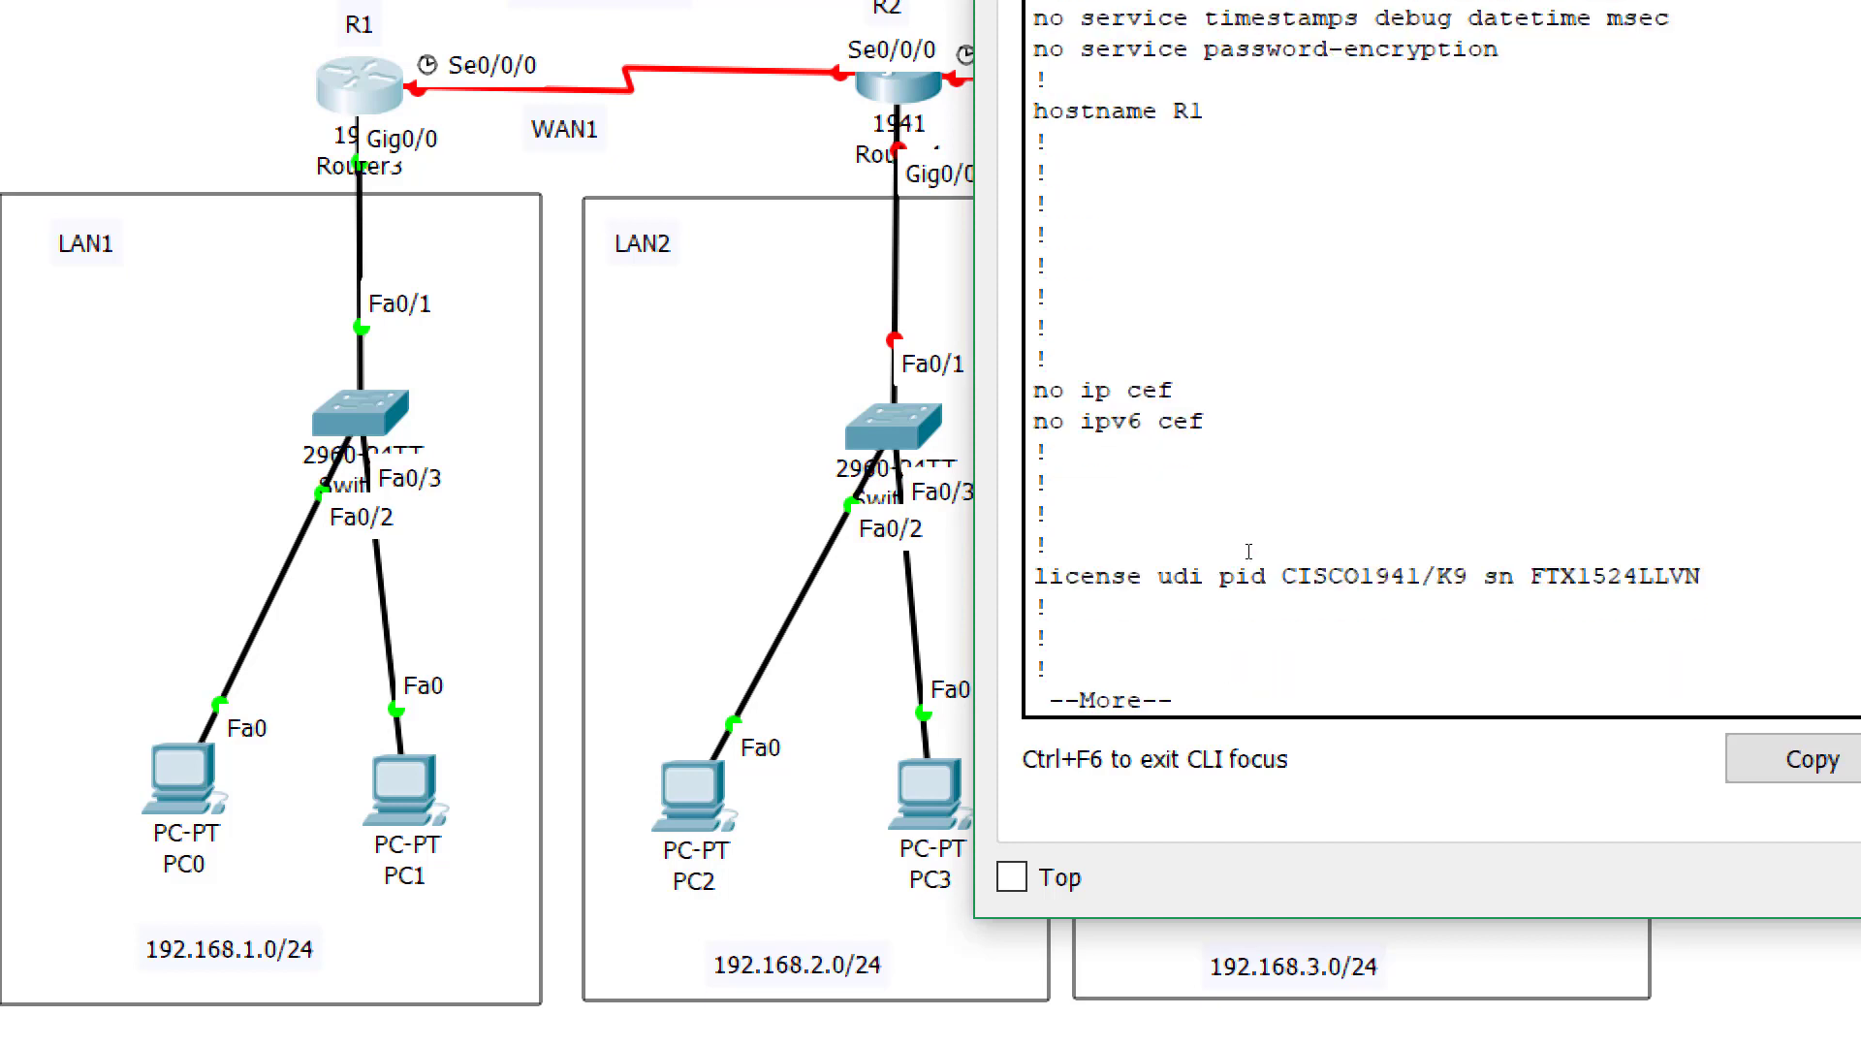
pyautogui.press('Return')
pyautogui.press('Return')
pyautogui.press('Return')
pyautogui.press('Return')
pyautogui.press('Return')
pyautogui.press('Return')
pyautogui.press('Return')
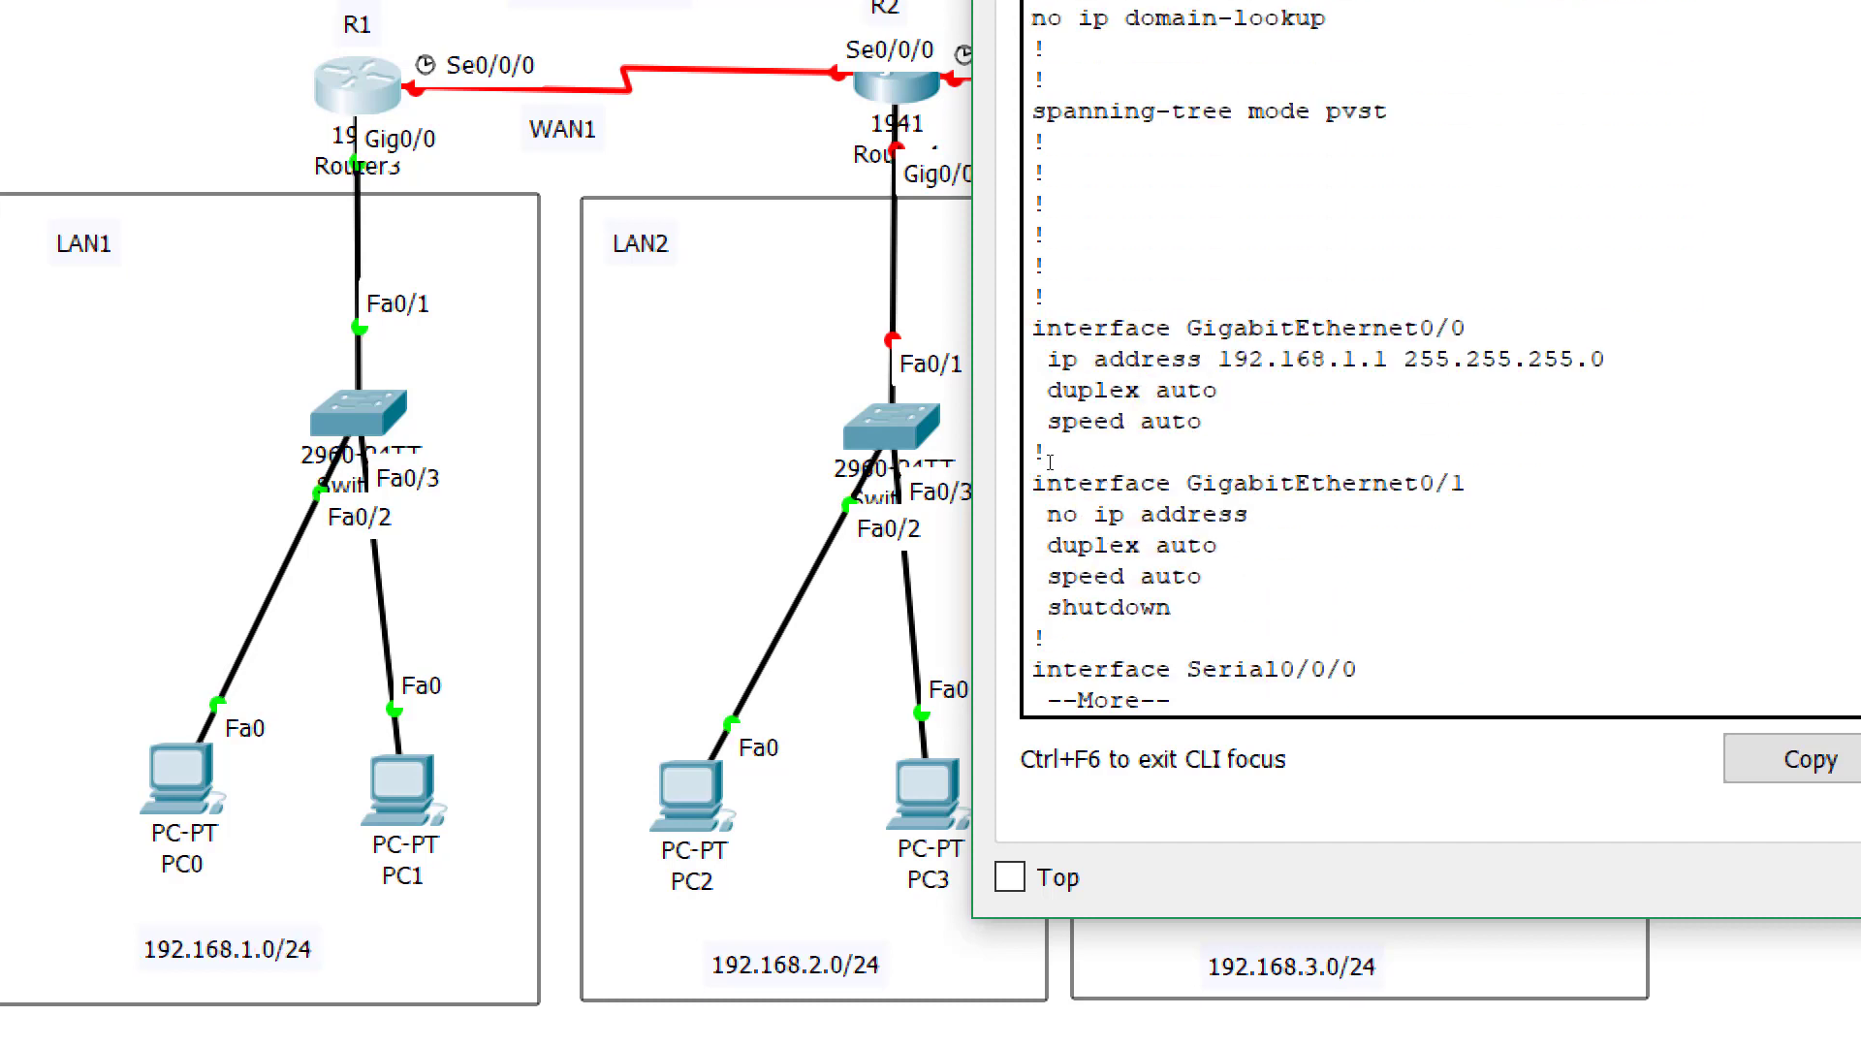
pyautogui.press('Return')
pyautogui.press('Return')
pyautogui.press('Return')
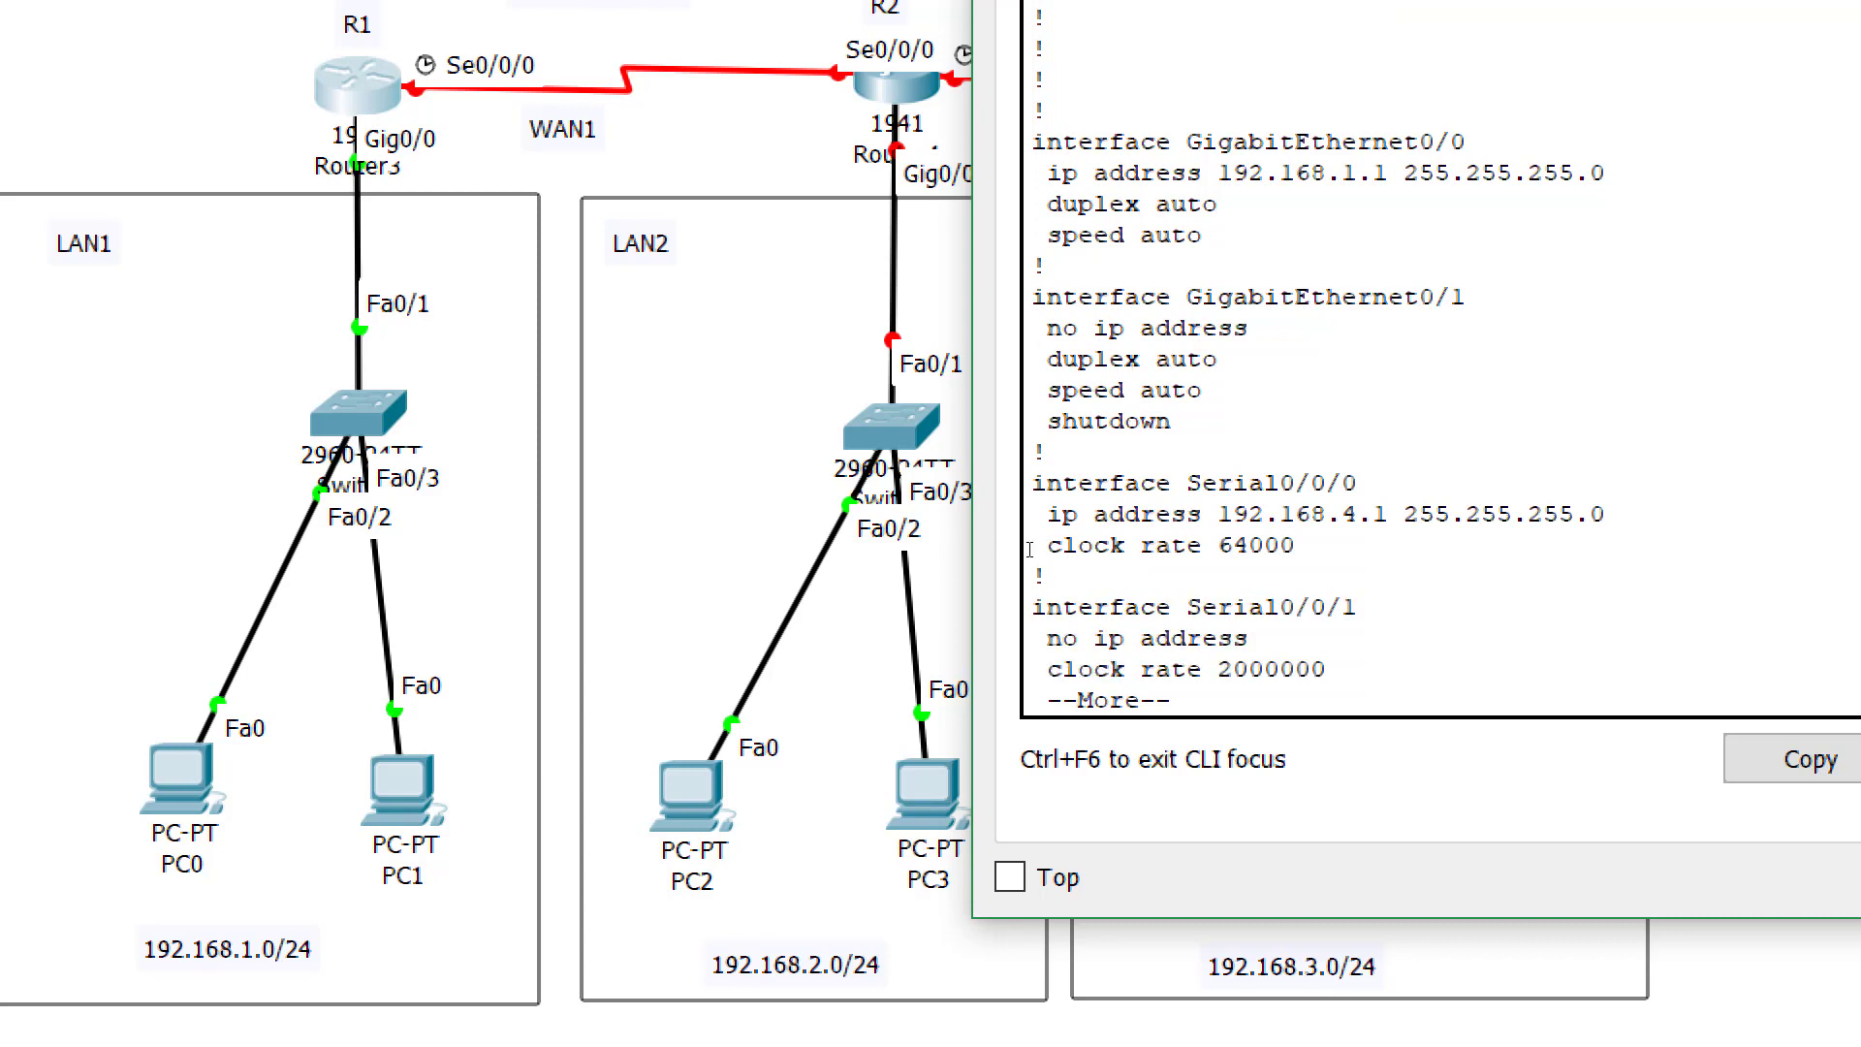
# Quit the configuration listing, copy R1's running-config to startup-config with the default destination filename, and close R1's window
pyautogui.write('qcop')
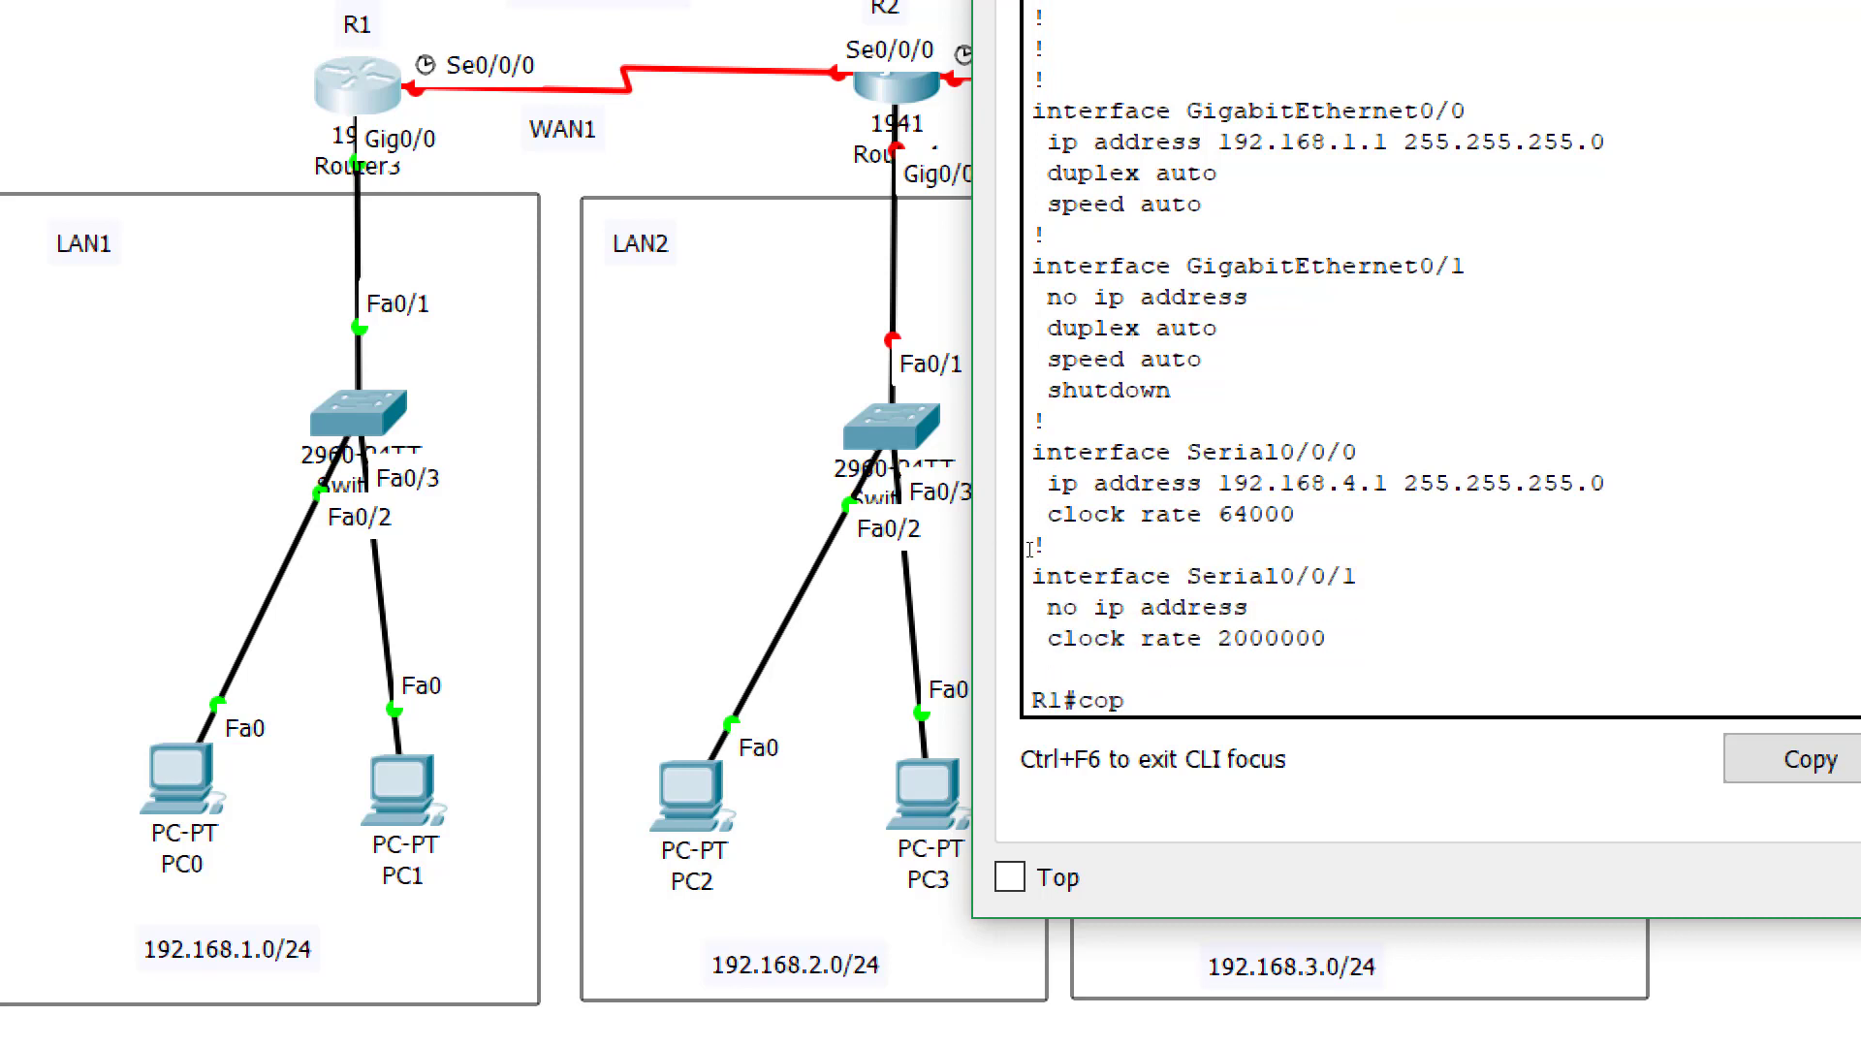
pyautogui.press('Tab')
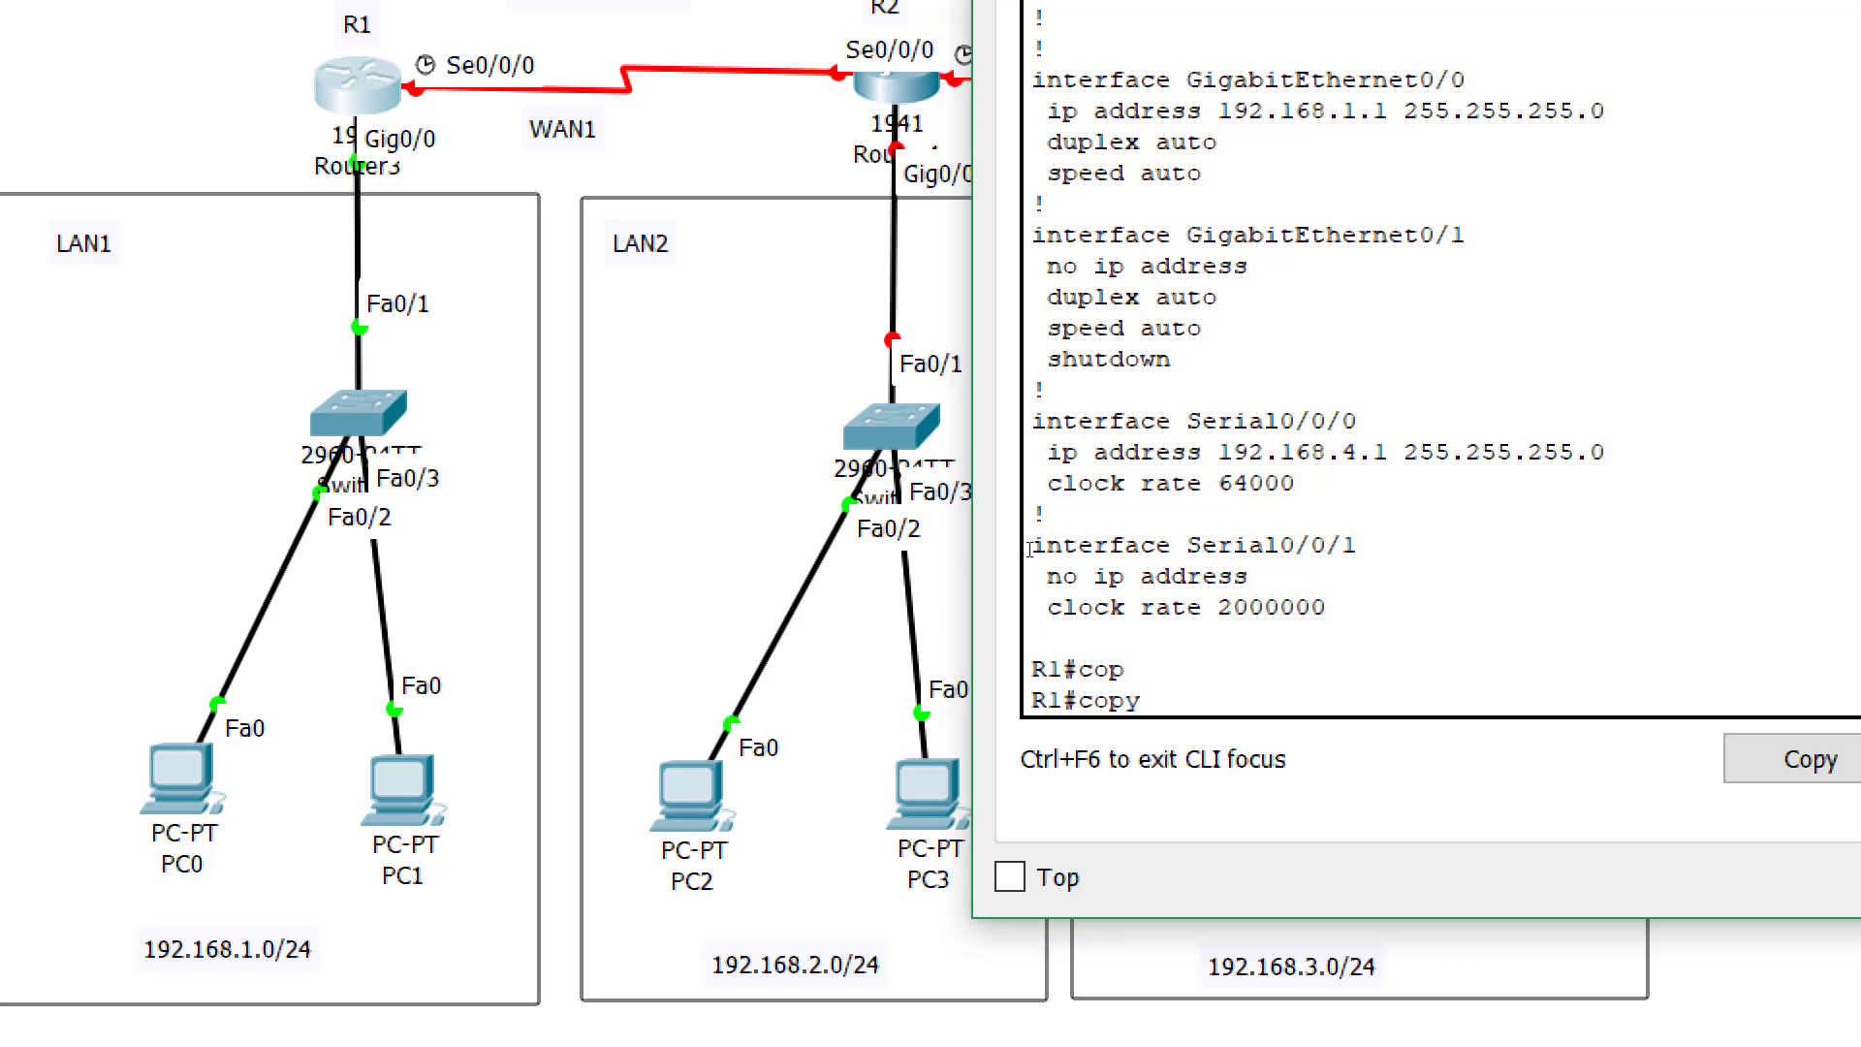
pyautogui.write('r')
pyautogui.press('Tab')
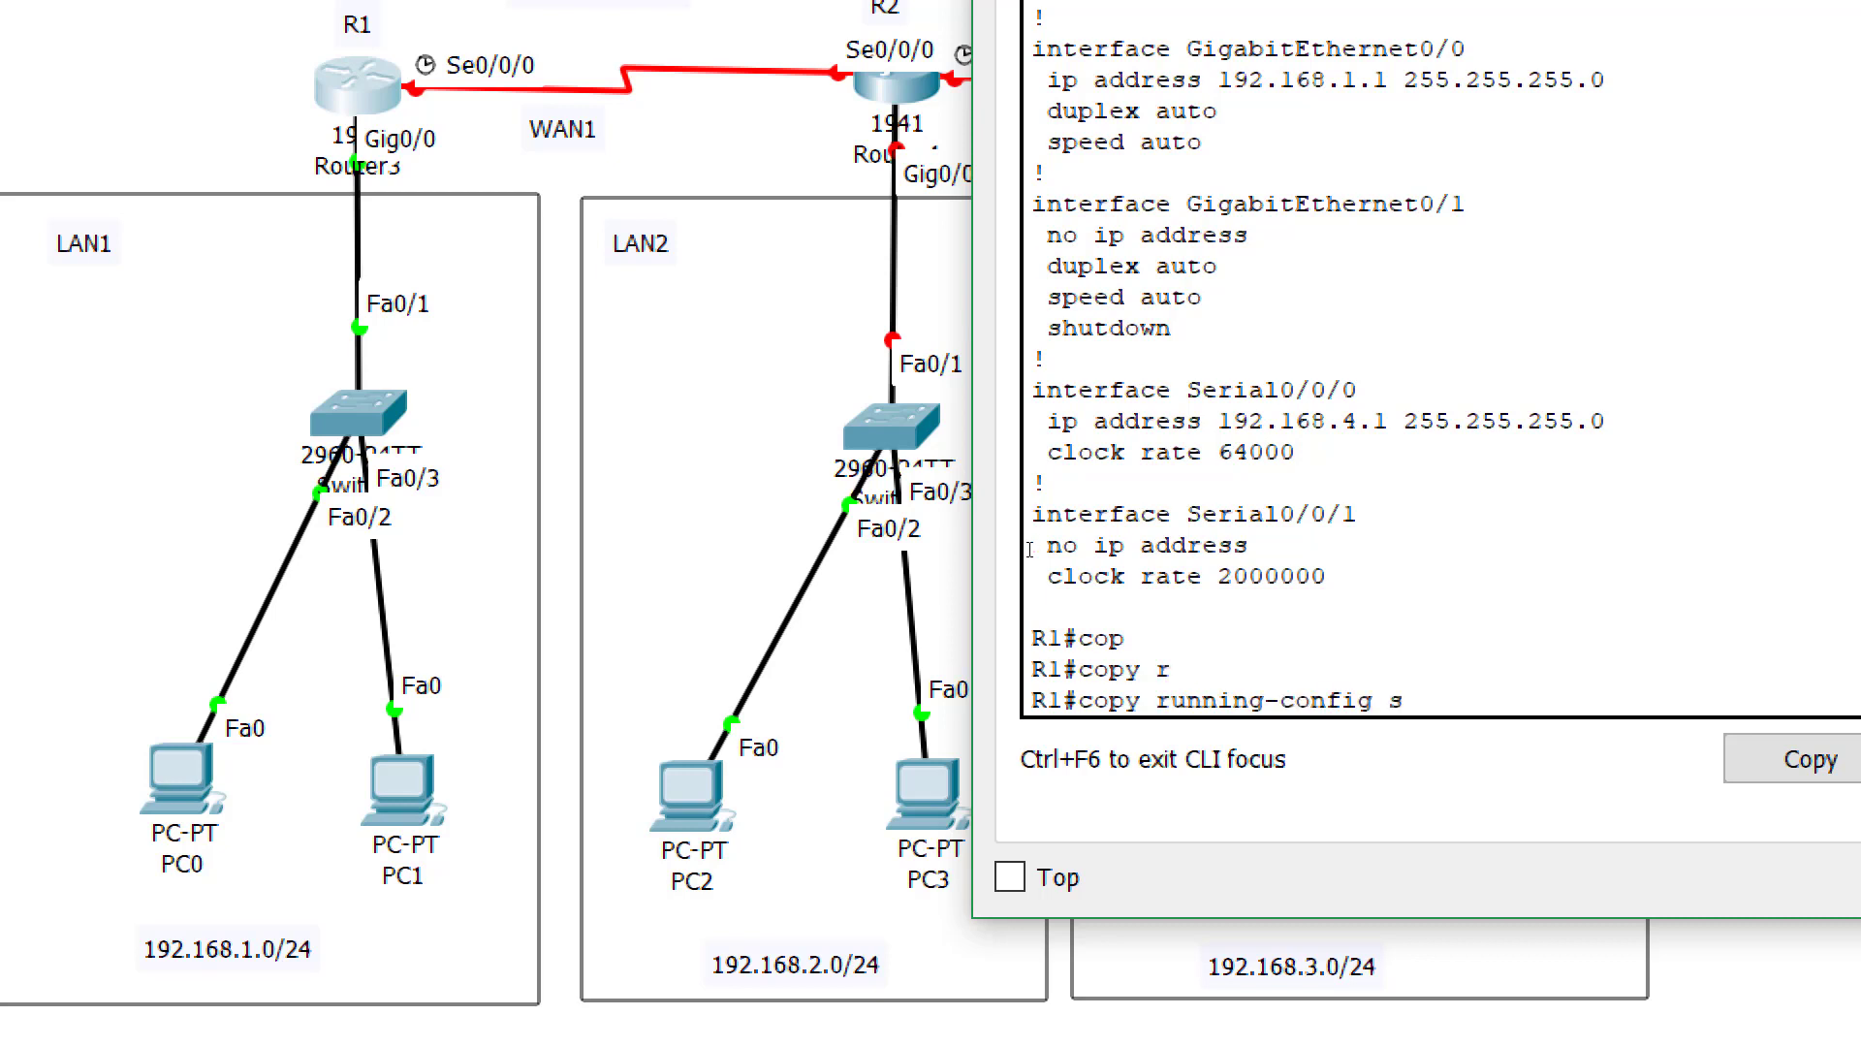
pyautogui.write('s')
pyautogui.press('Tab')
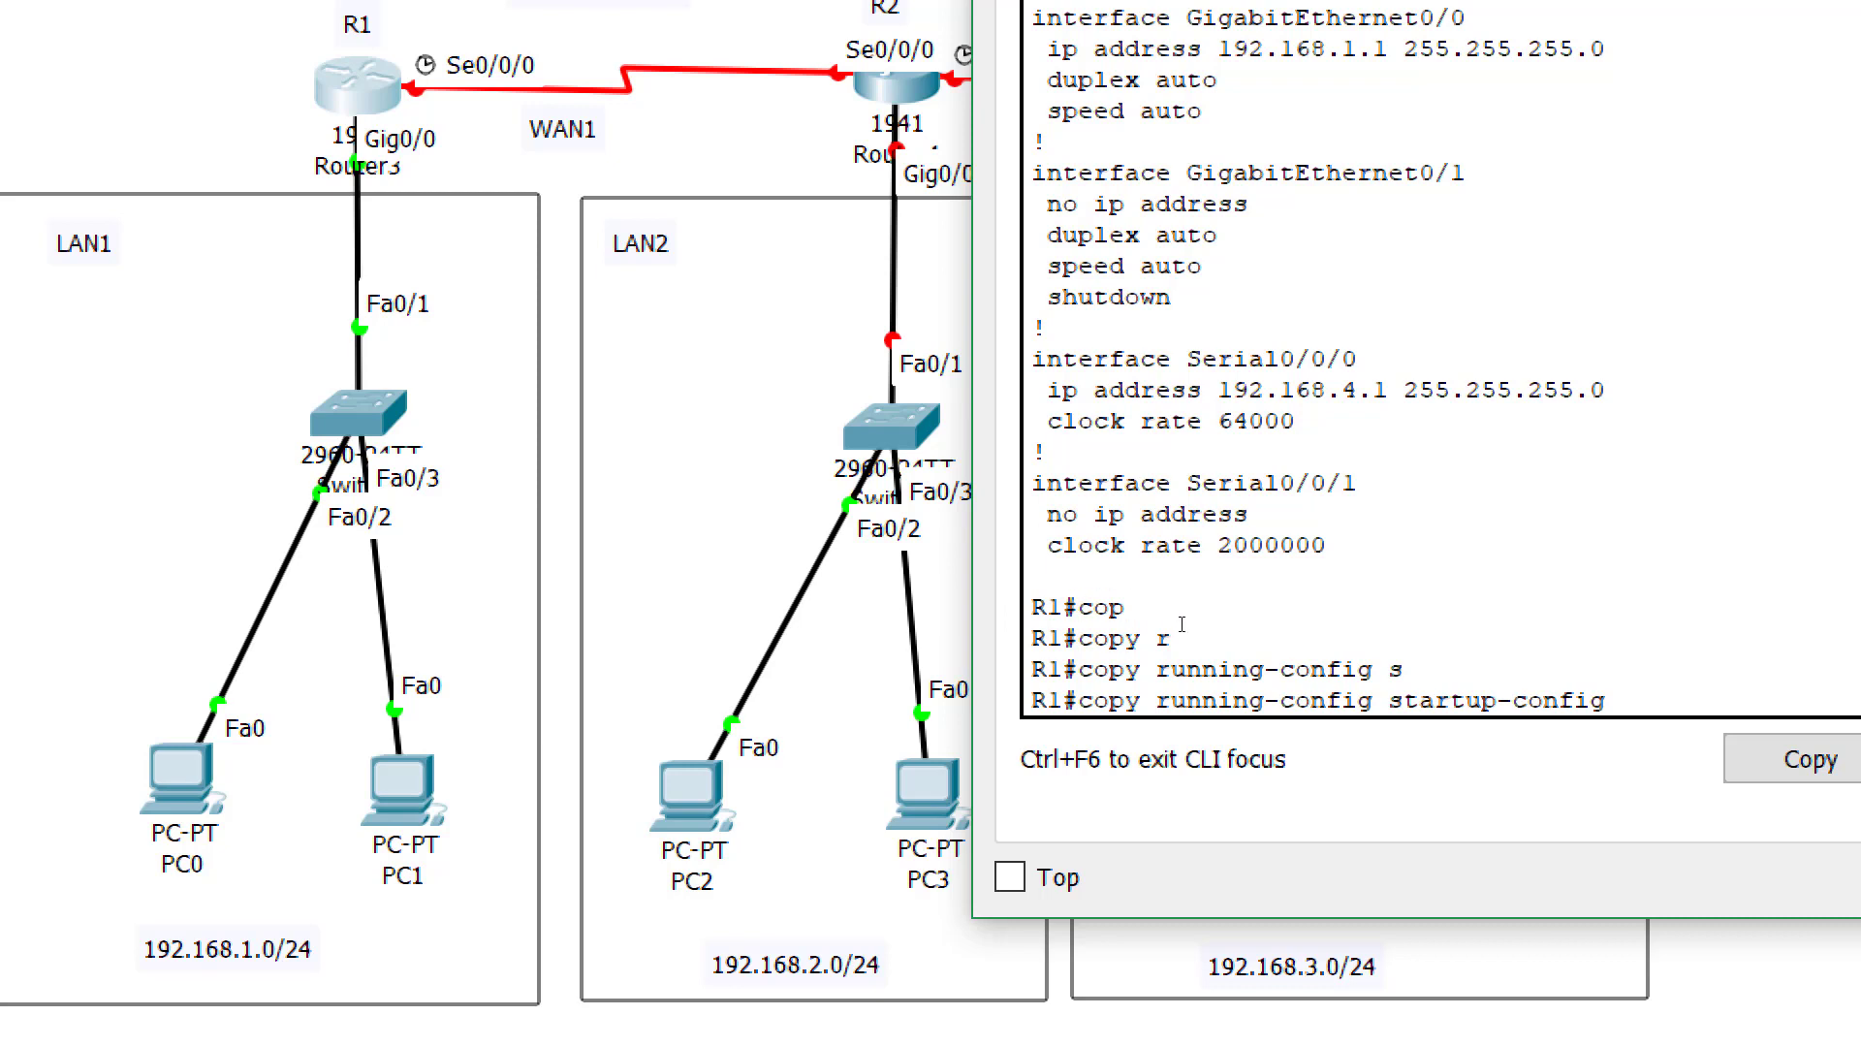
pyautogui.press('Return')
pyautogui.press('Return')
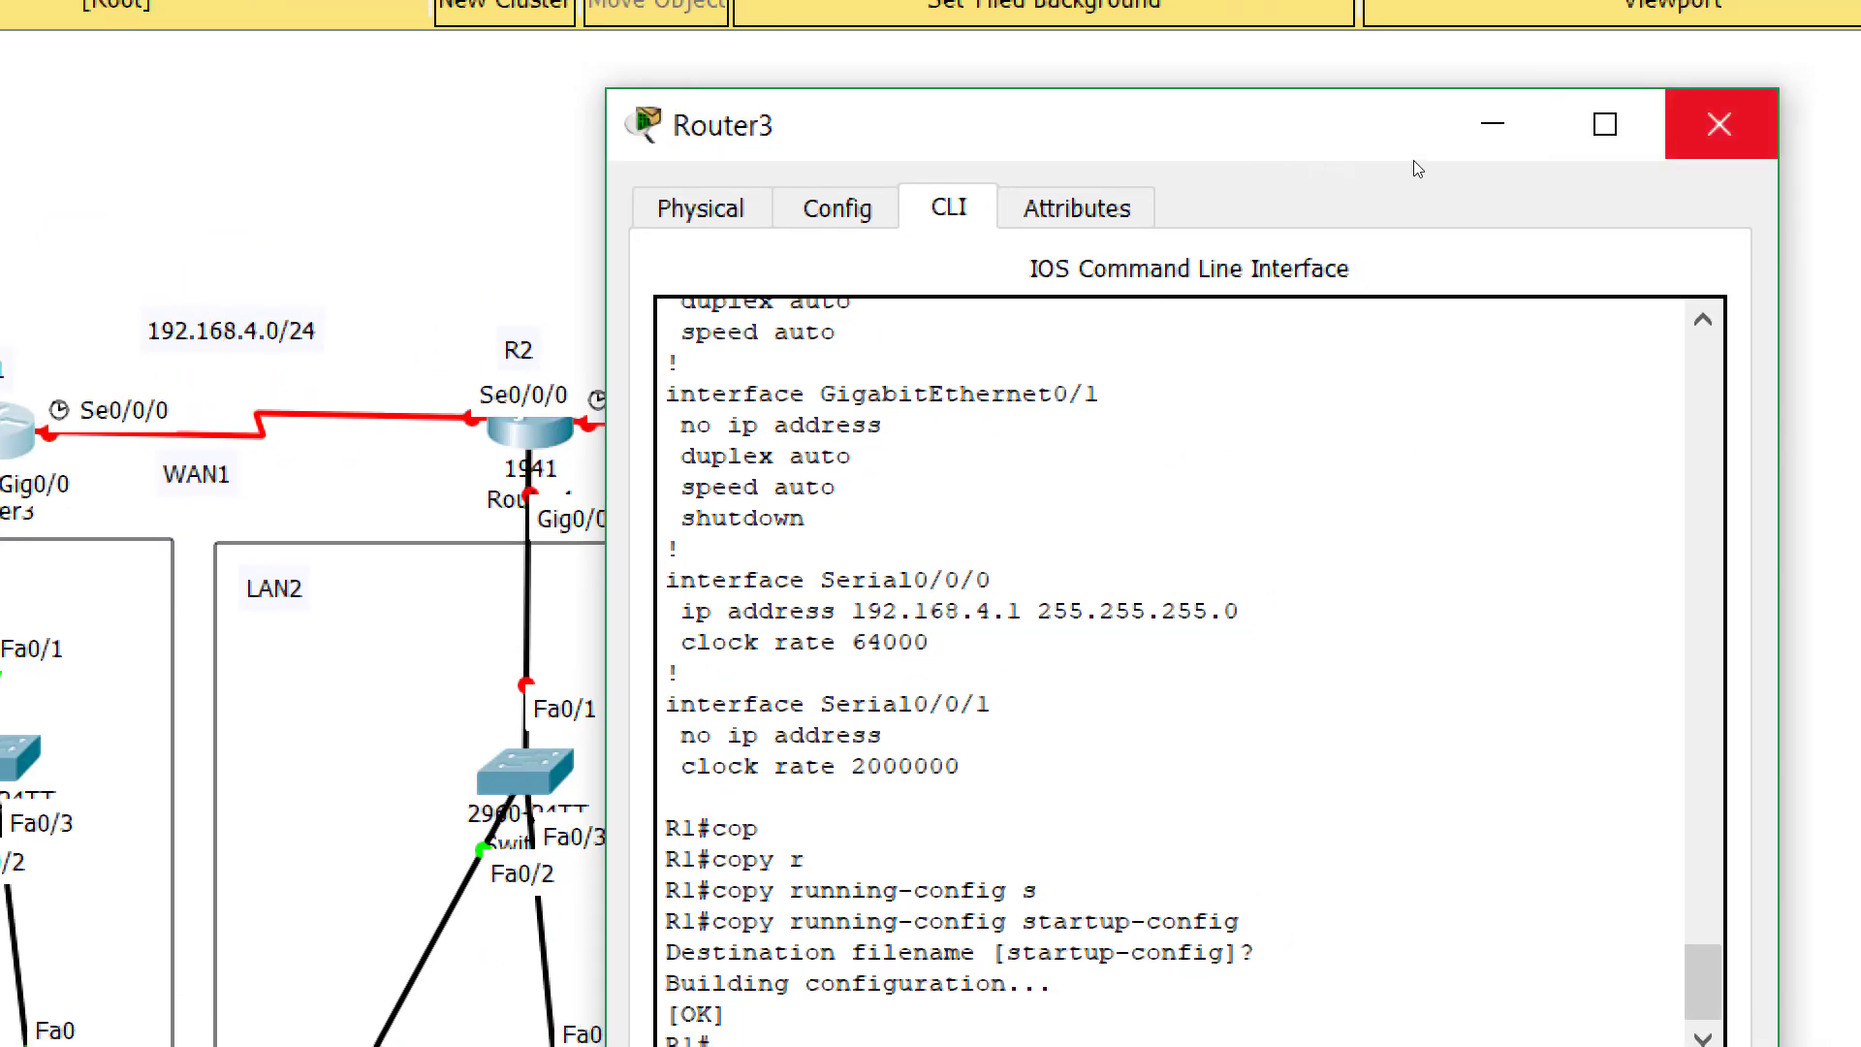
pyautogui.click(1720, 124)
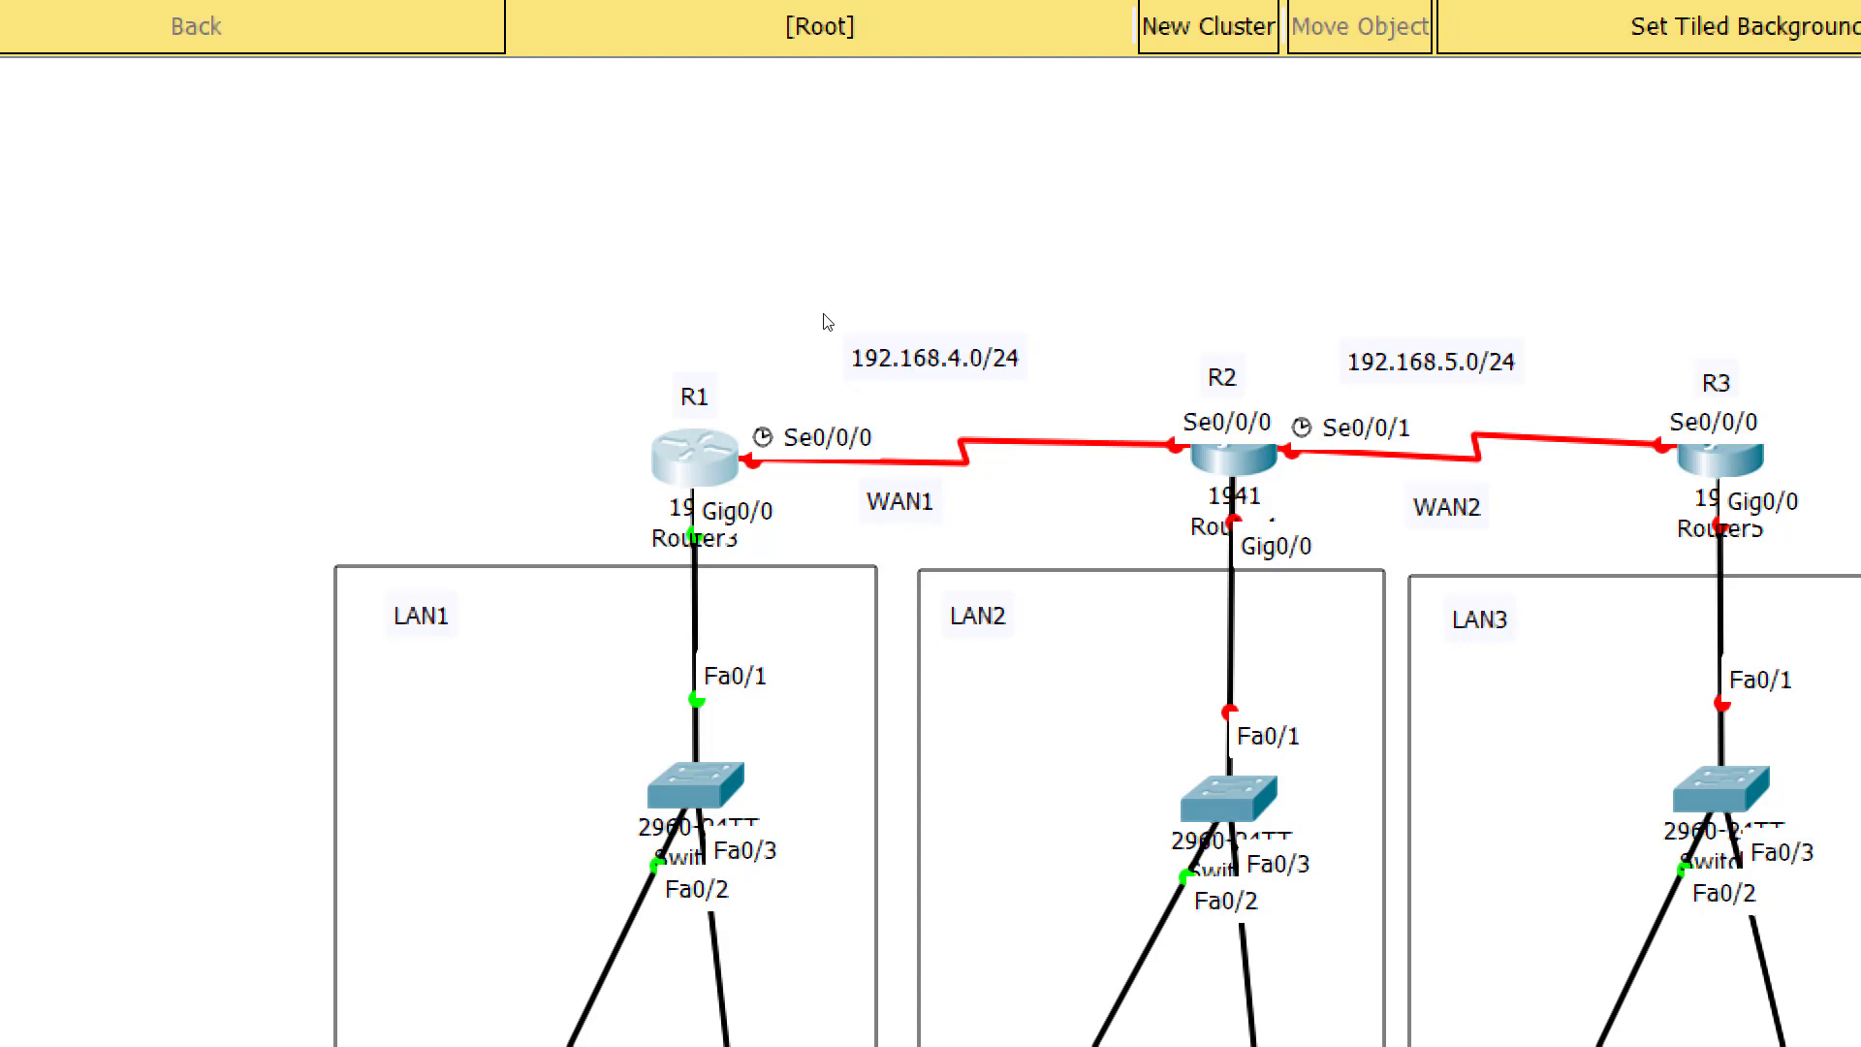
# Open R2's command line, decline the initial configuration dialog and enter privileged EXEC mode
pyautogui.click(1232, 454)
pyautogui.click(1209, 325)
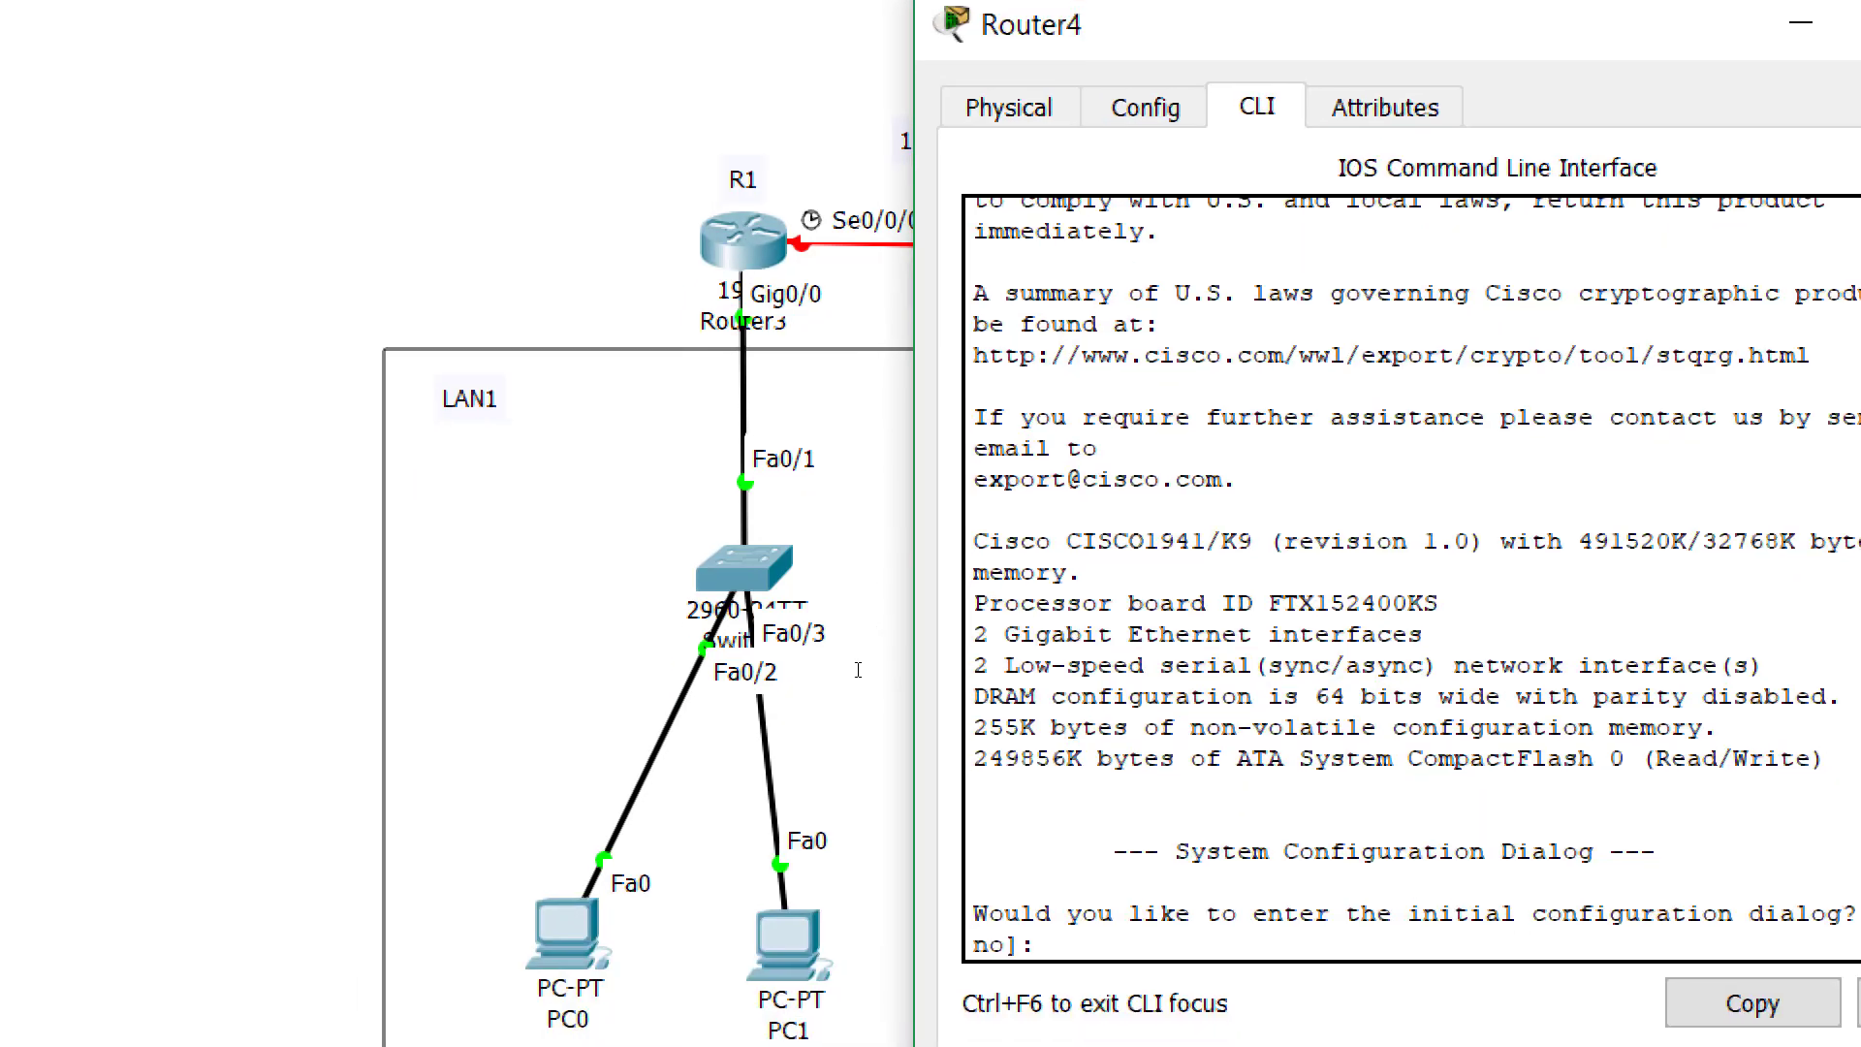
pyautogui.write('no')
pyautogui.press('Return')
pyautogui.press('Return')
pyautogui.write('en')
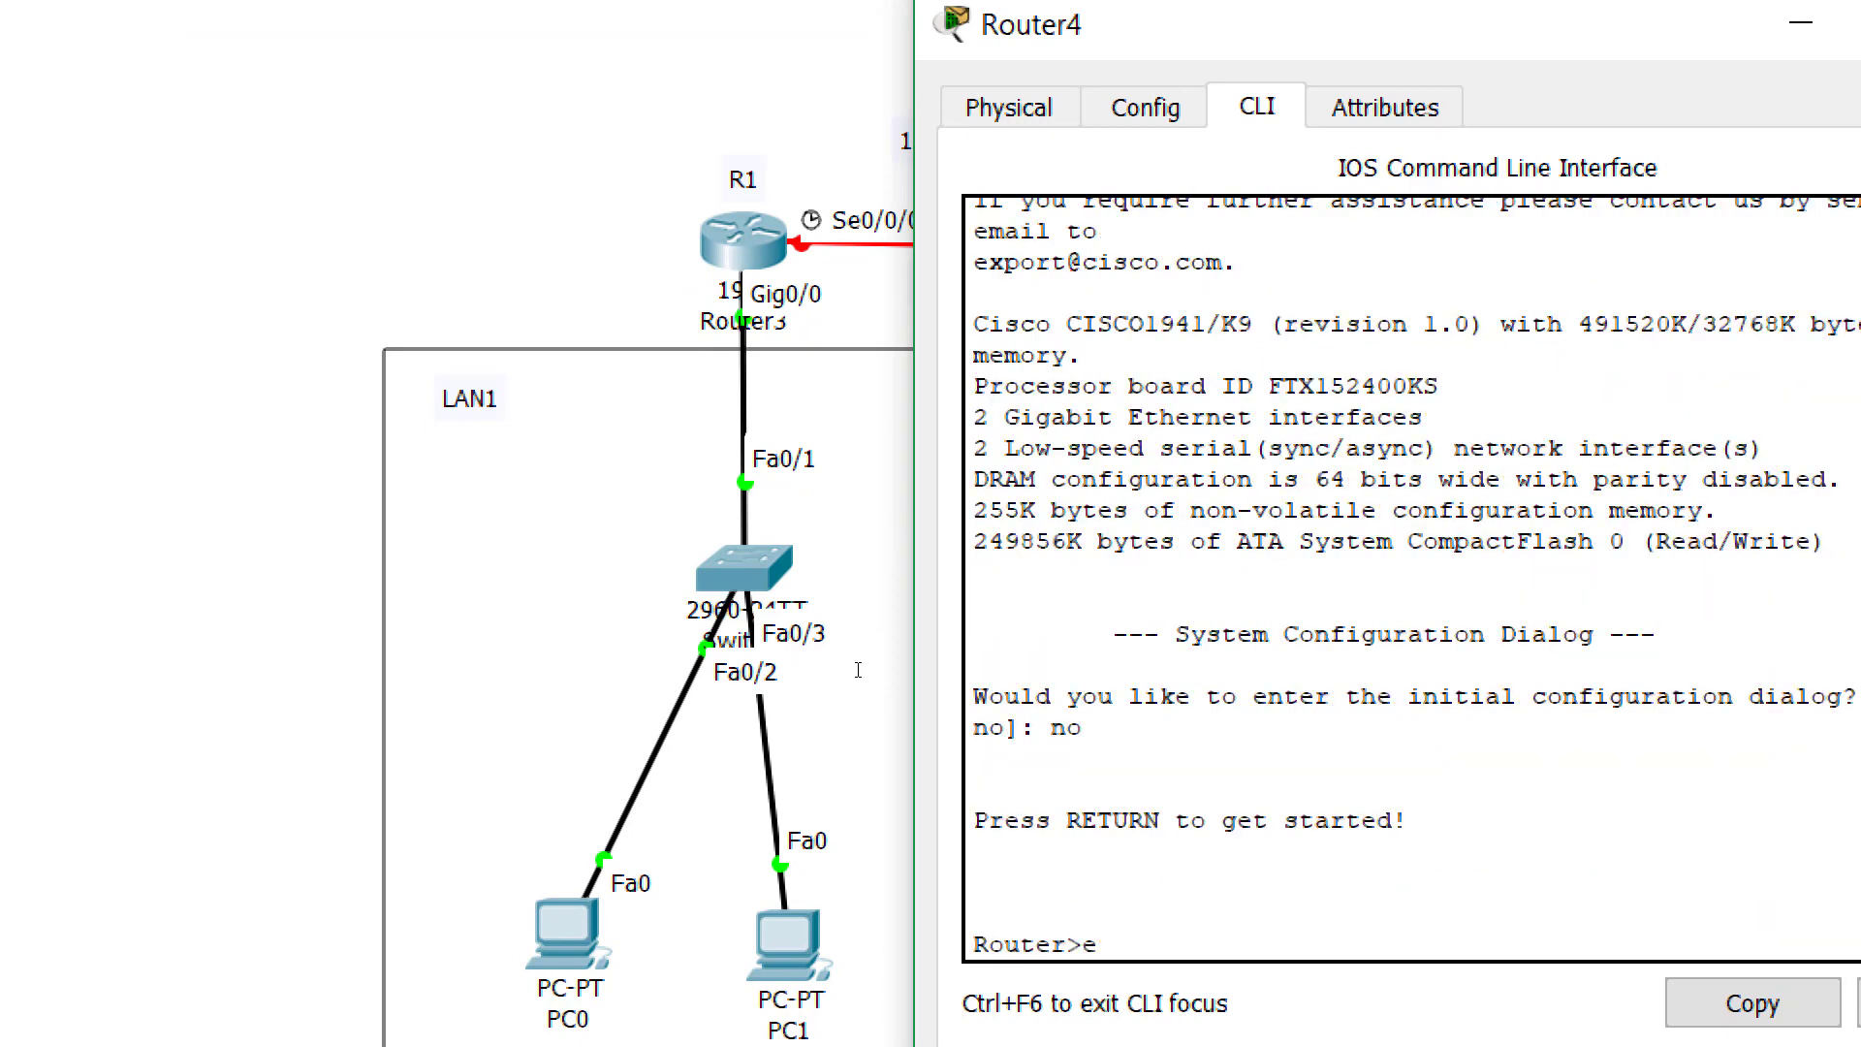
pyautogui.press('Tab')
pyautogui.press('Return')
# Enter global configuration mode on the second router and set its hostname to R2
pyautogui.write('conf')
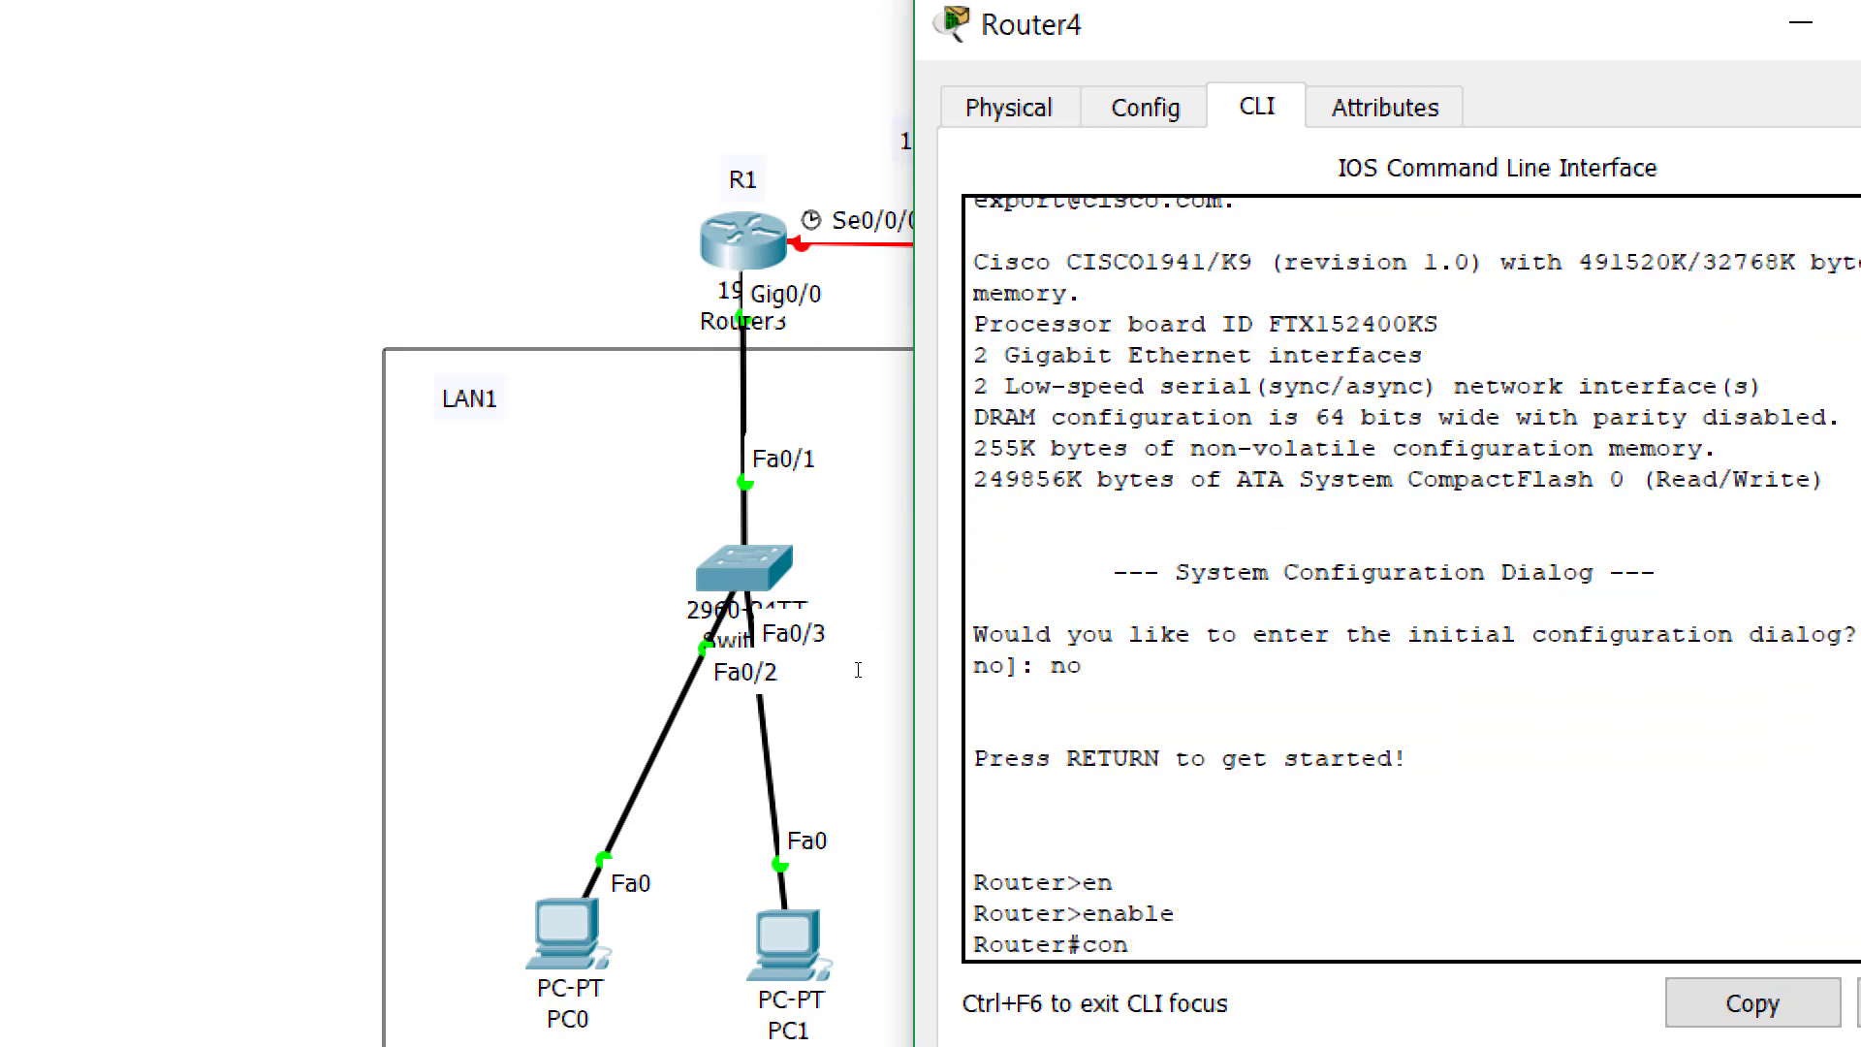
pyautogui.press('Tab')
pyautogui.write('t')
pyautogui.press('Tab')
pyautogui.press('Return')
pyautogui.write('hos')
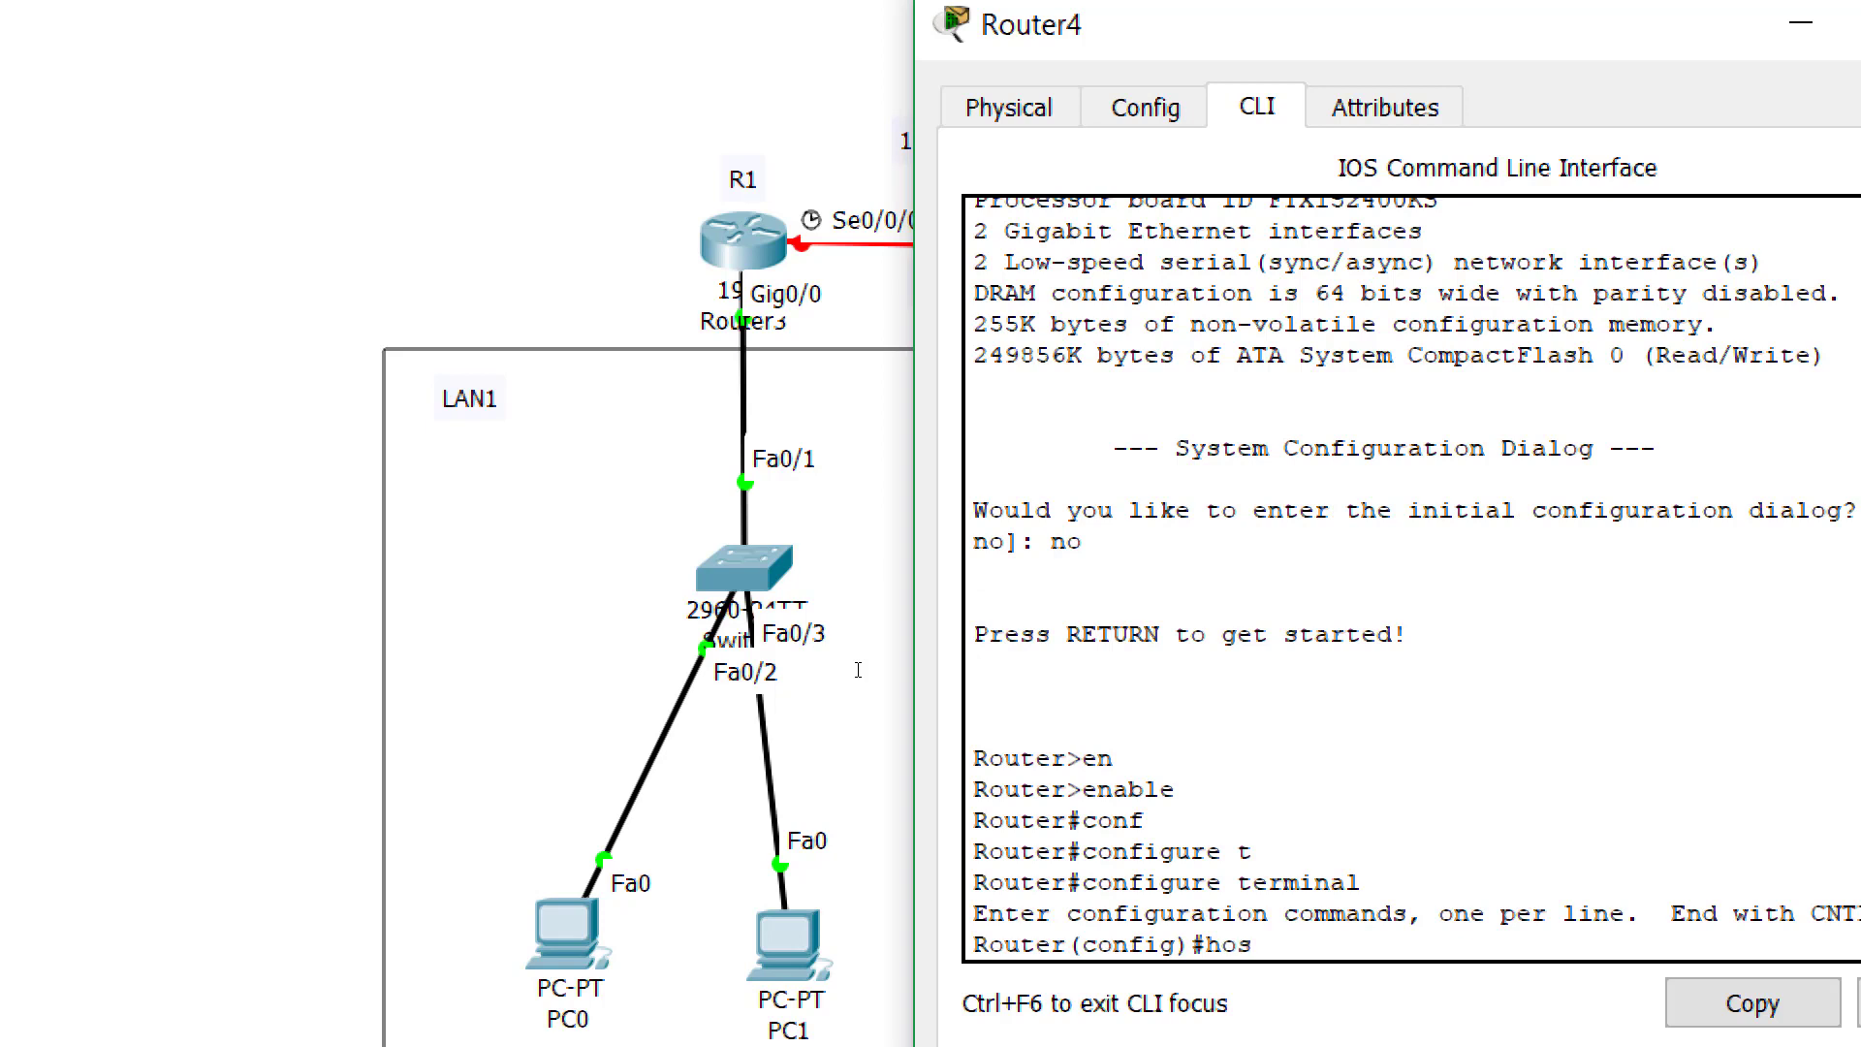
pyautogui.press('Tab')
pyautogui.write('R2')
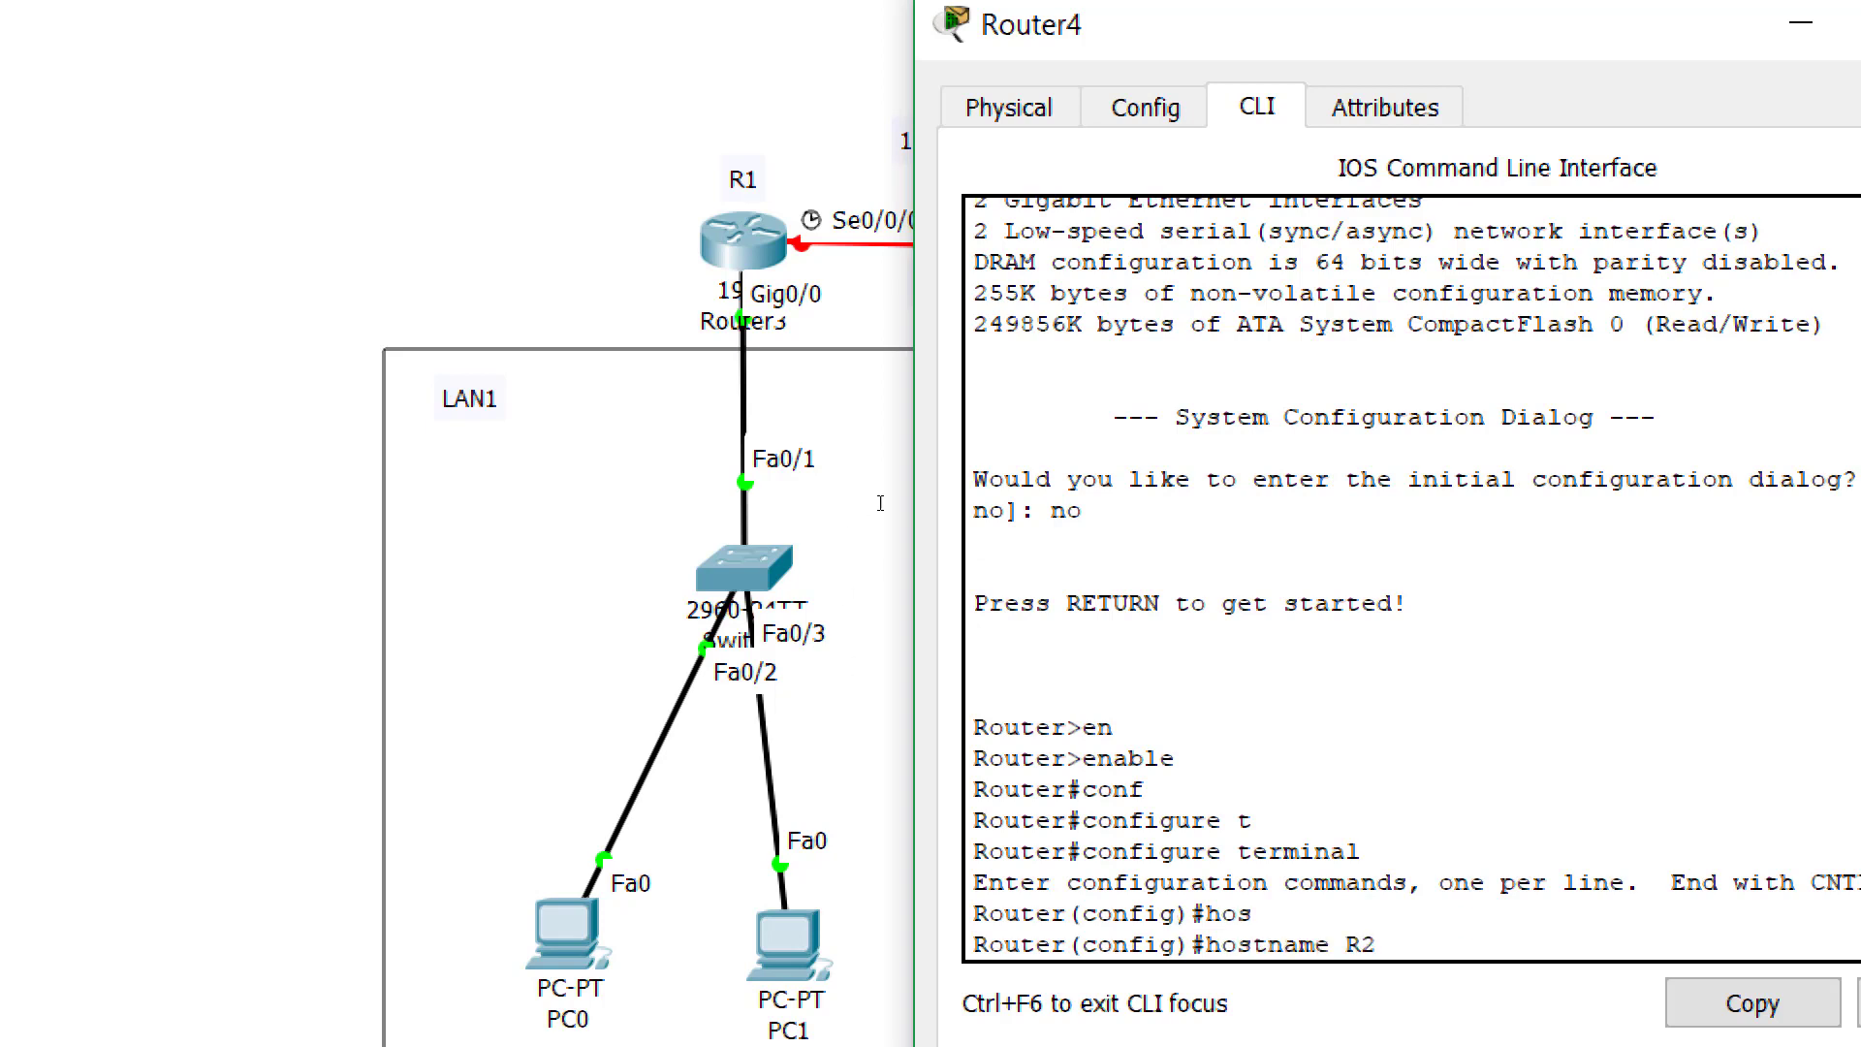
pyautogui.press('Return')
# Disable DNS lookup on R2 with no ip domain-lookup
pyautogui.write('n')
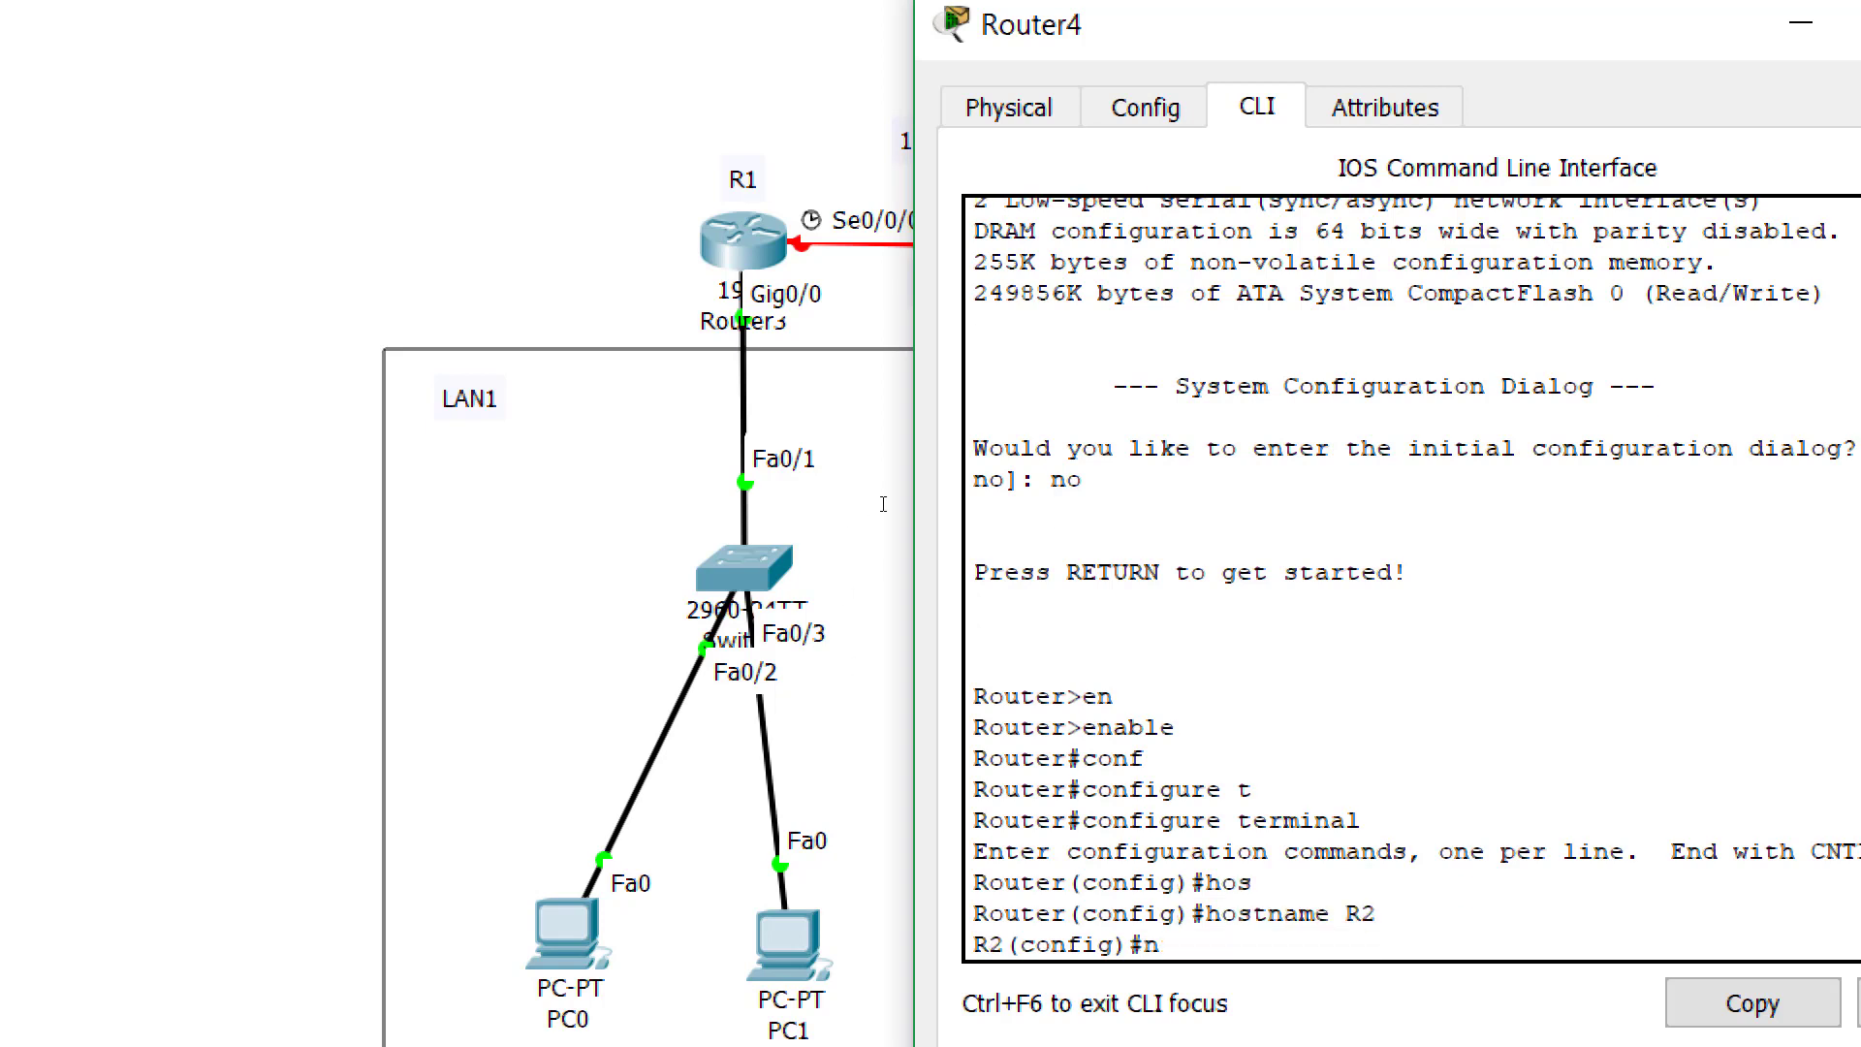
pyautogui.write('o ip domain-loo')
pyautogui.press('Tab')
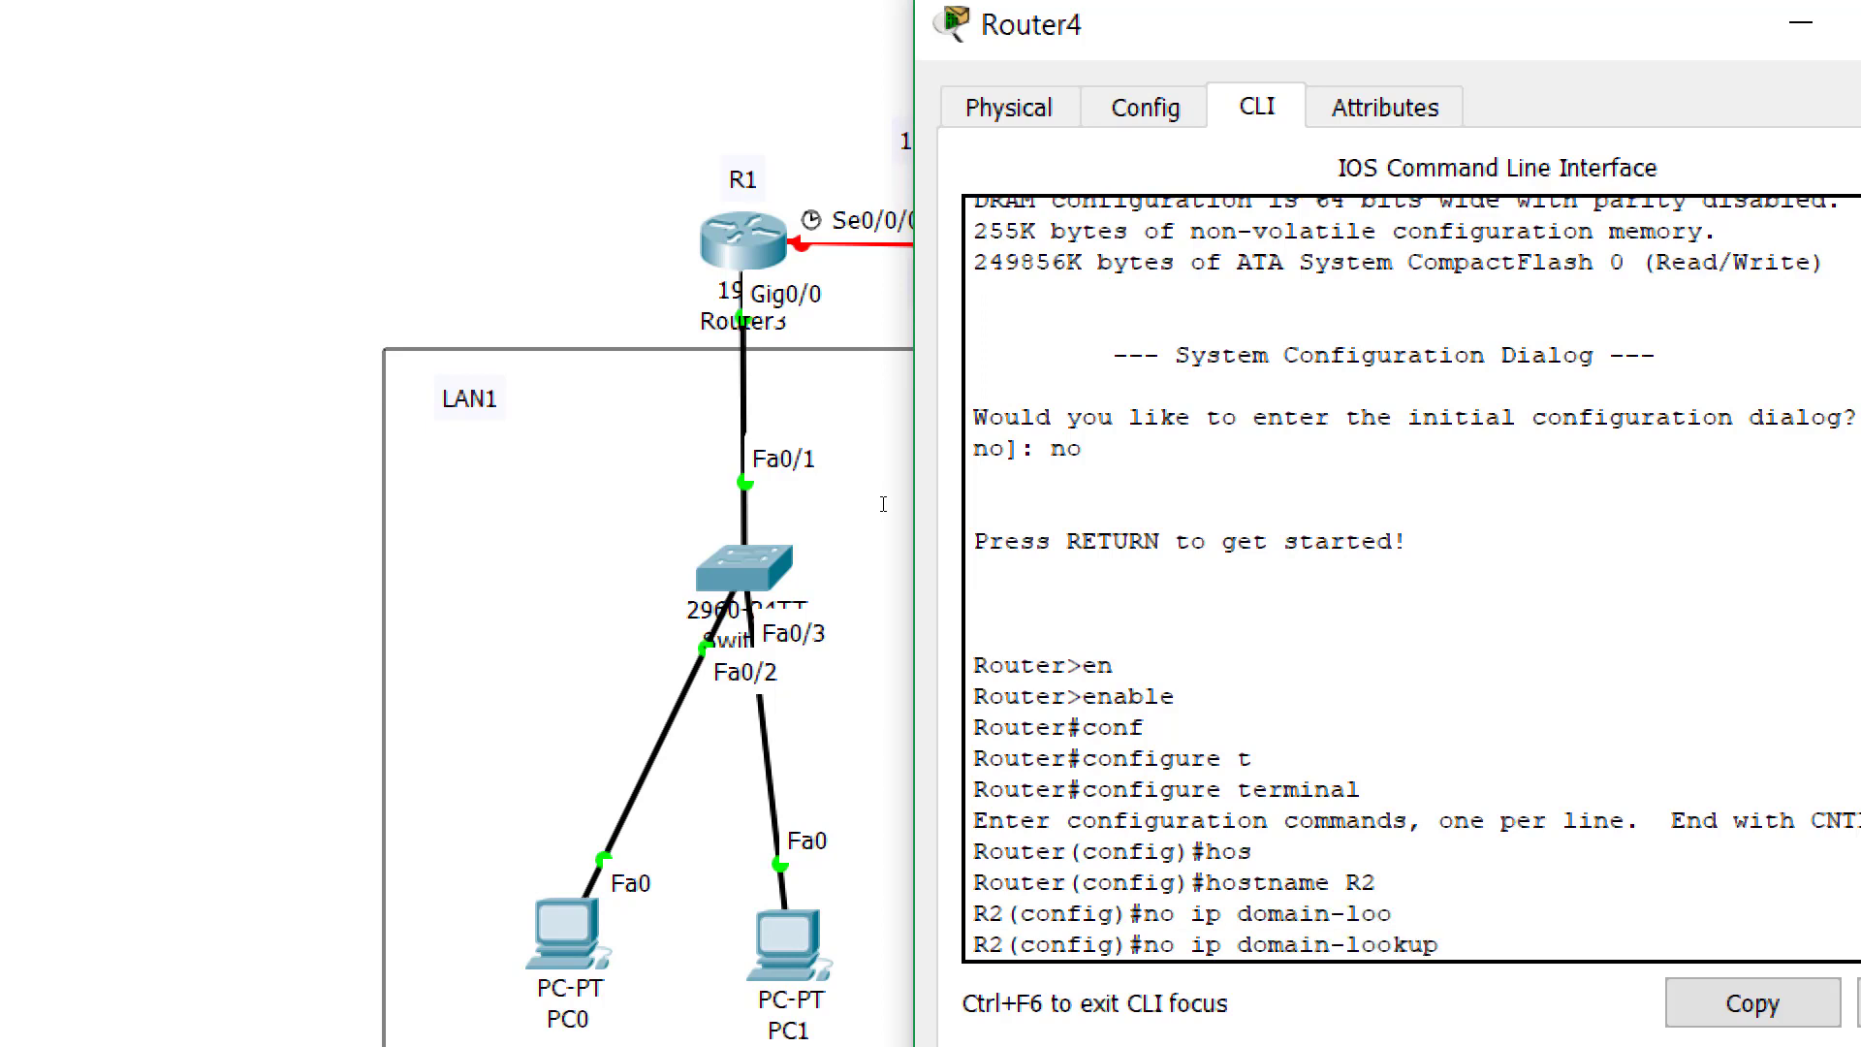
pyautogui.press('Return')
# Assign IP address 192.168.2.1 with mask 255.255.255.0 to R2's gigabitEthernet 0/0 interface
pyautogui.write('in')
pyautogui.press('Tab')
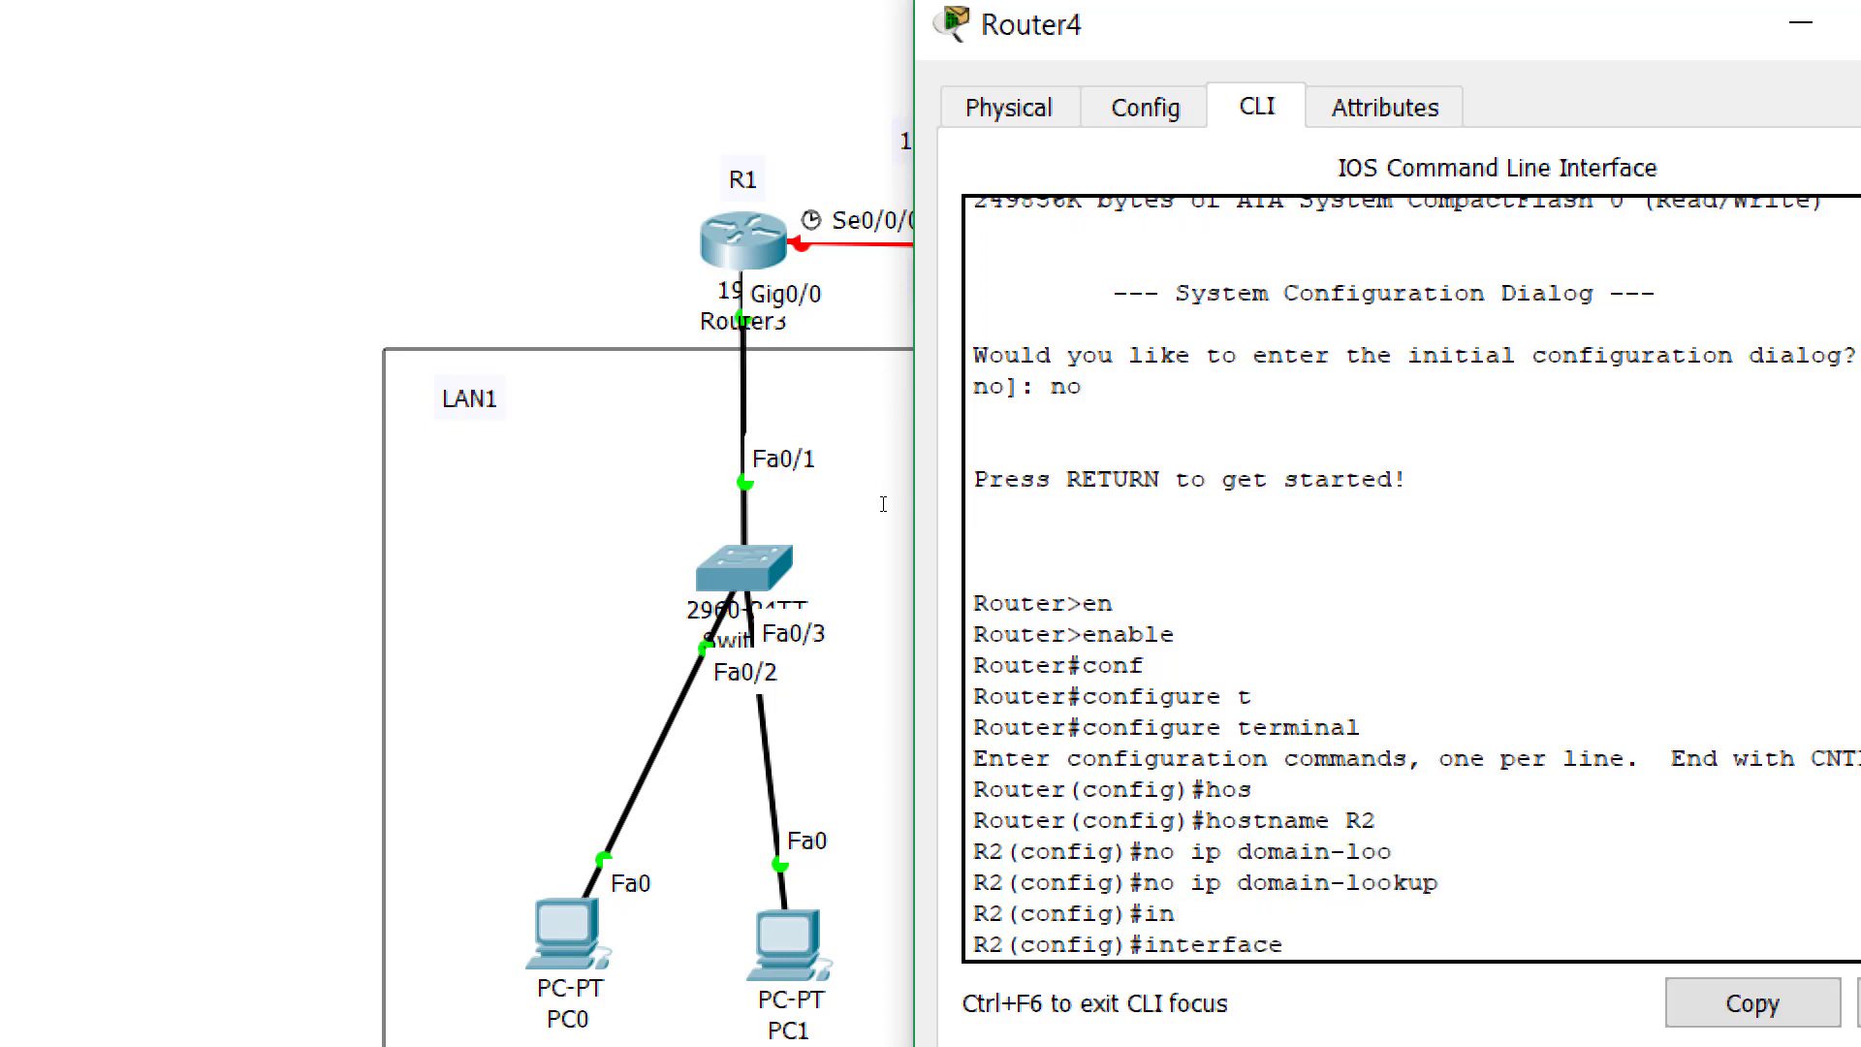
pyautogui.write('g')
pyautogui.press('Tab')
pyautogui.write('0/0')
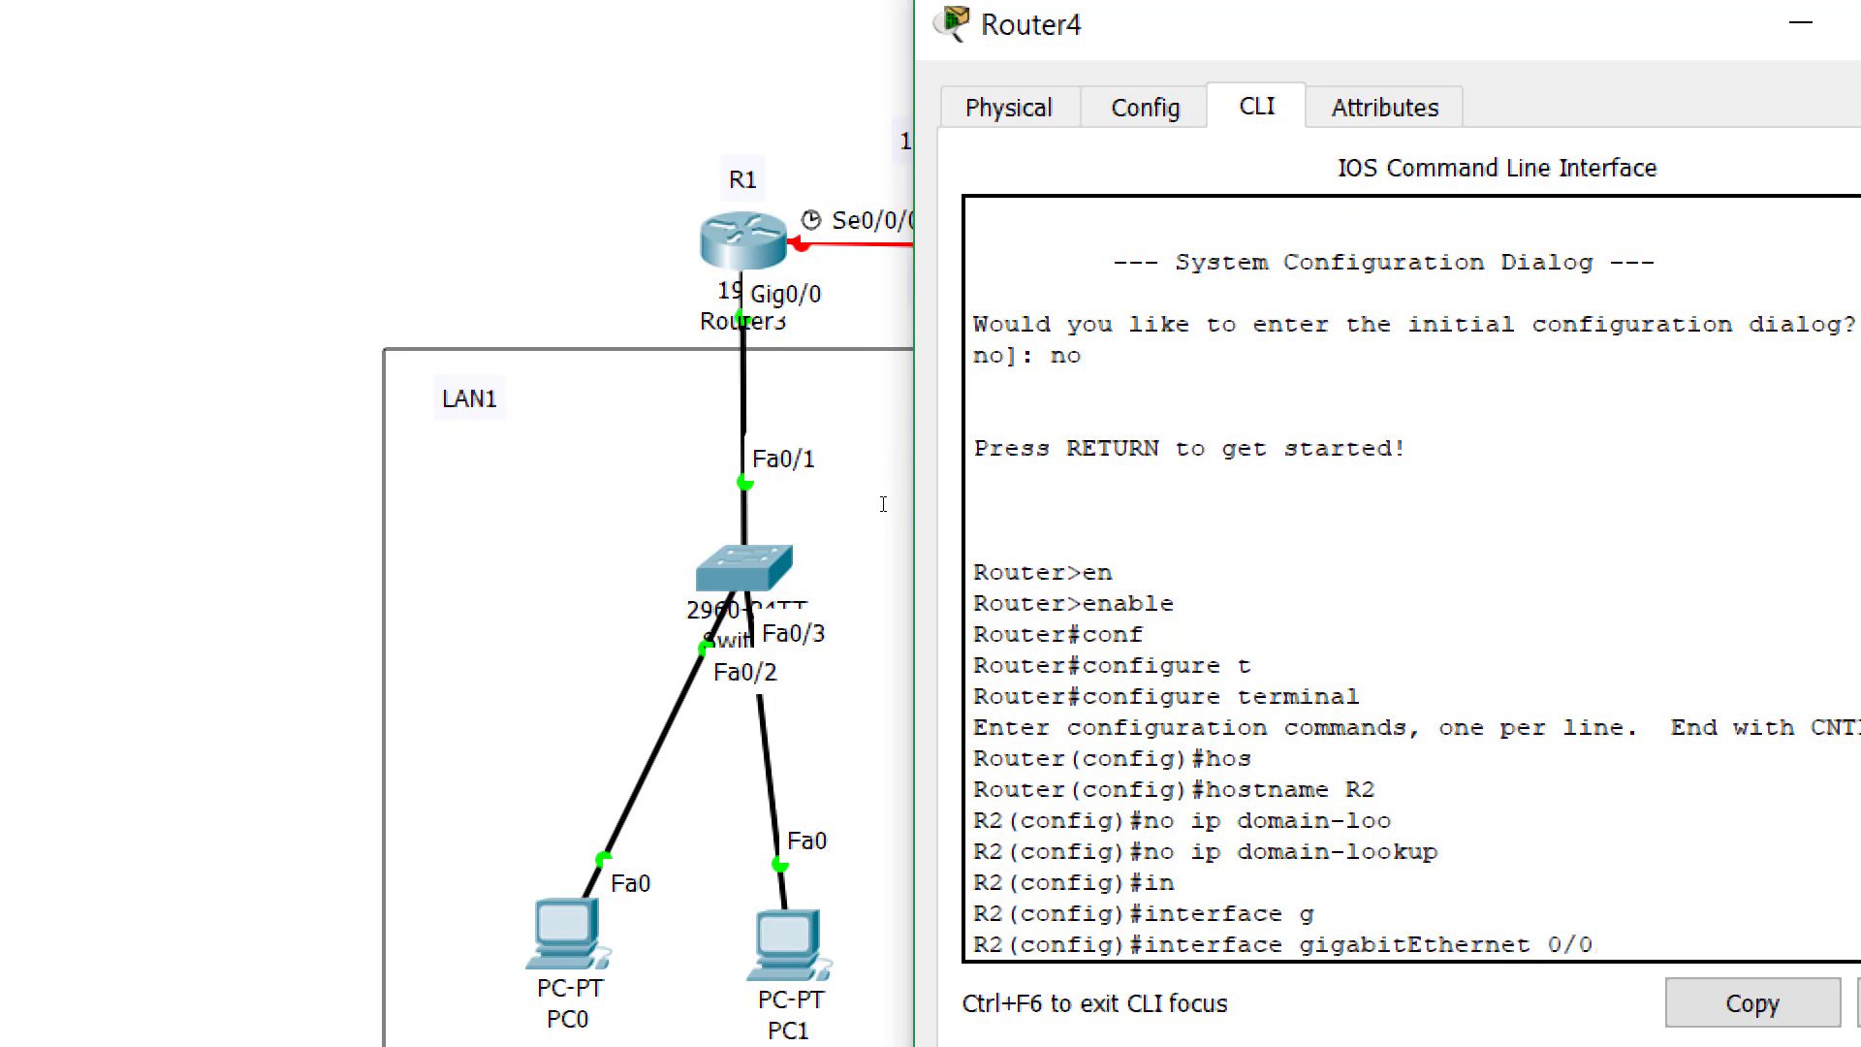
pyautogui.press('Return')
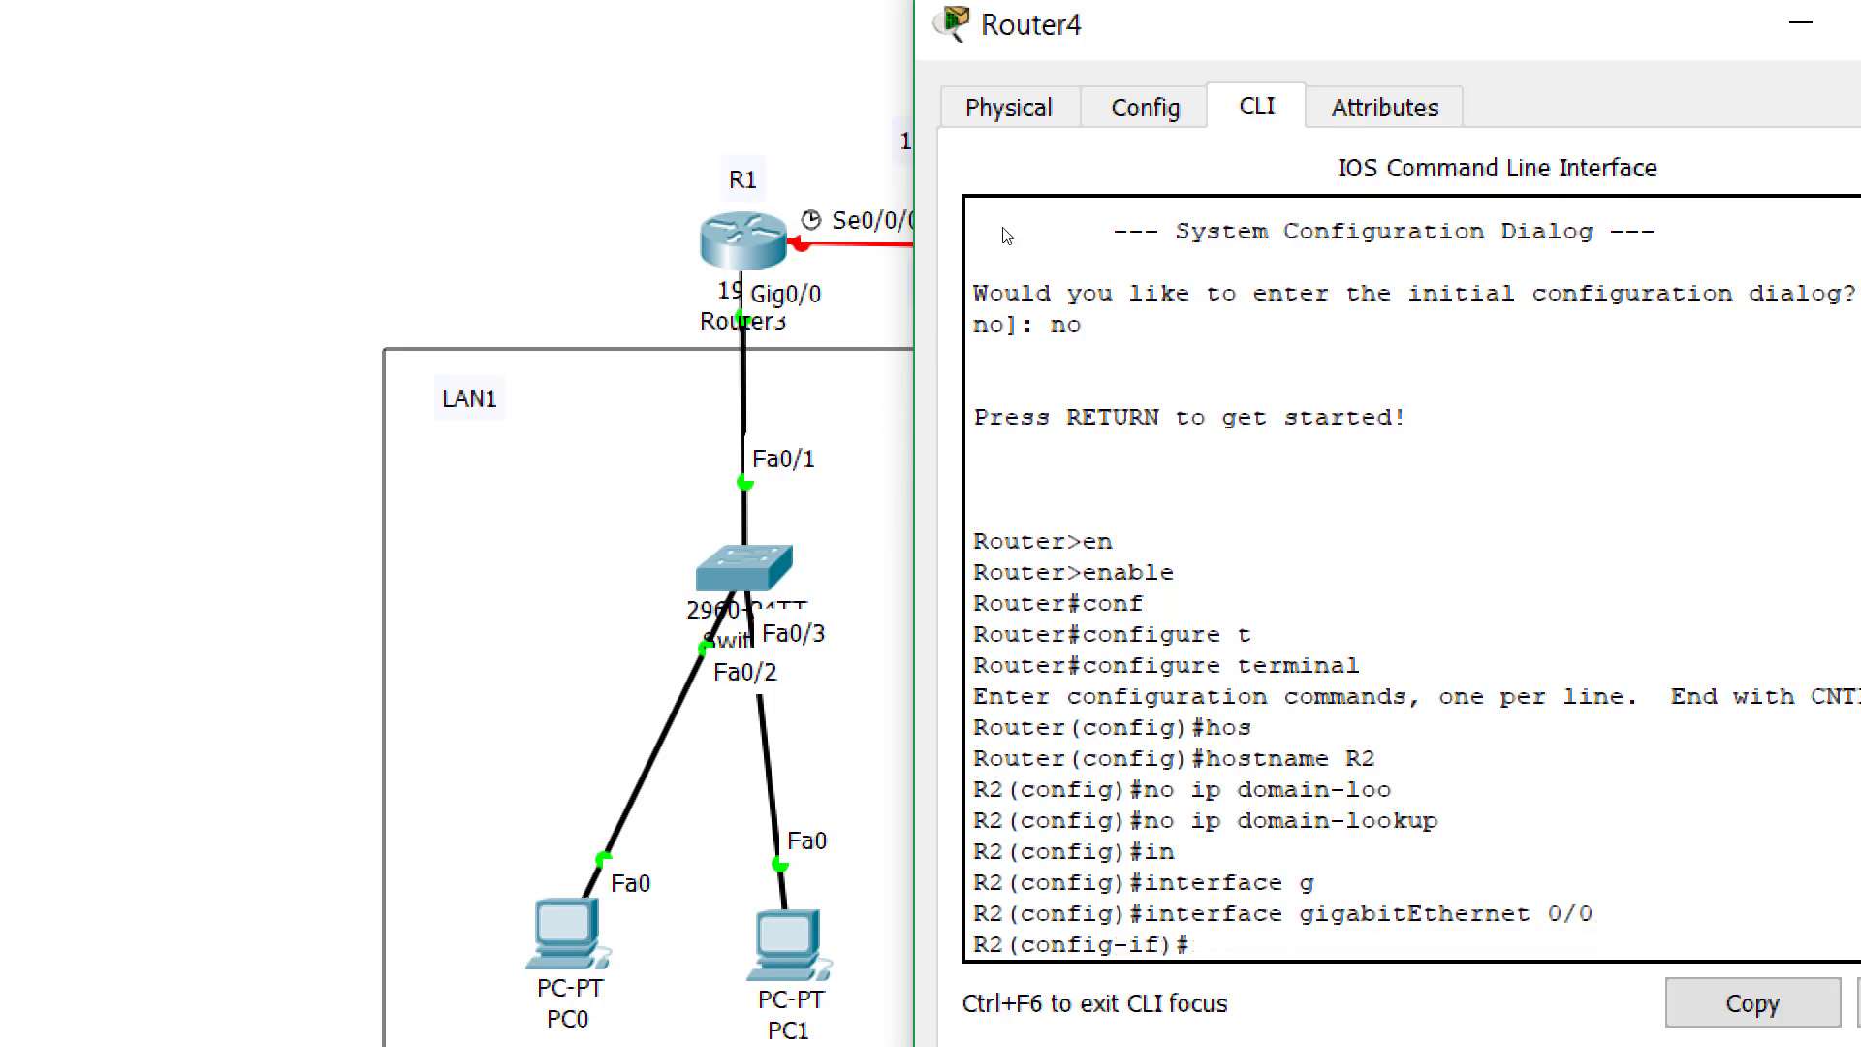
pyautogui.moveTo(969, 199); pyautogui.dragTo(1198, 179)
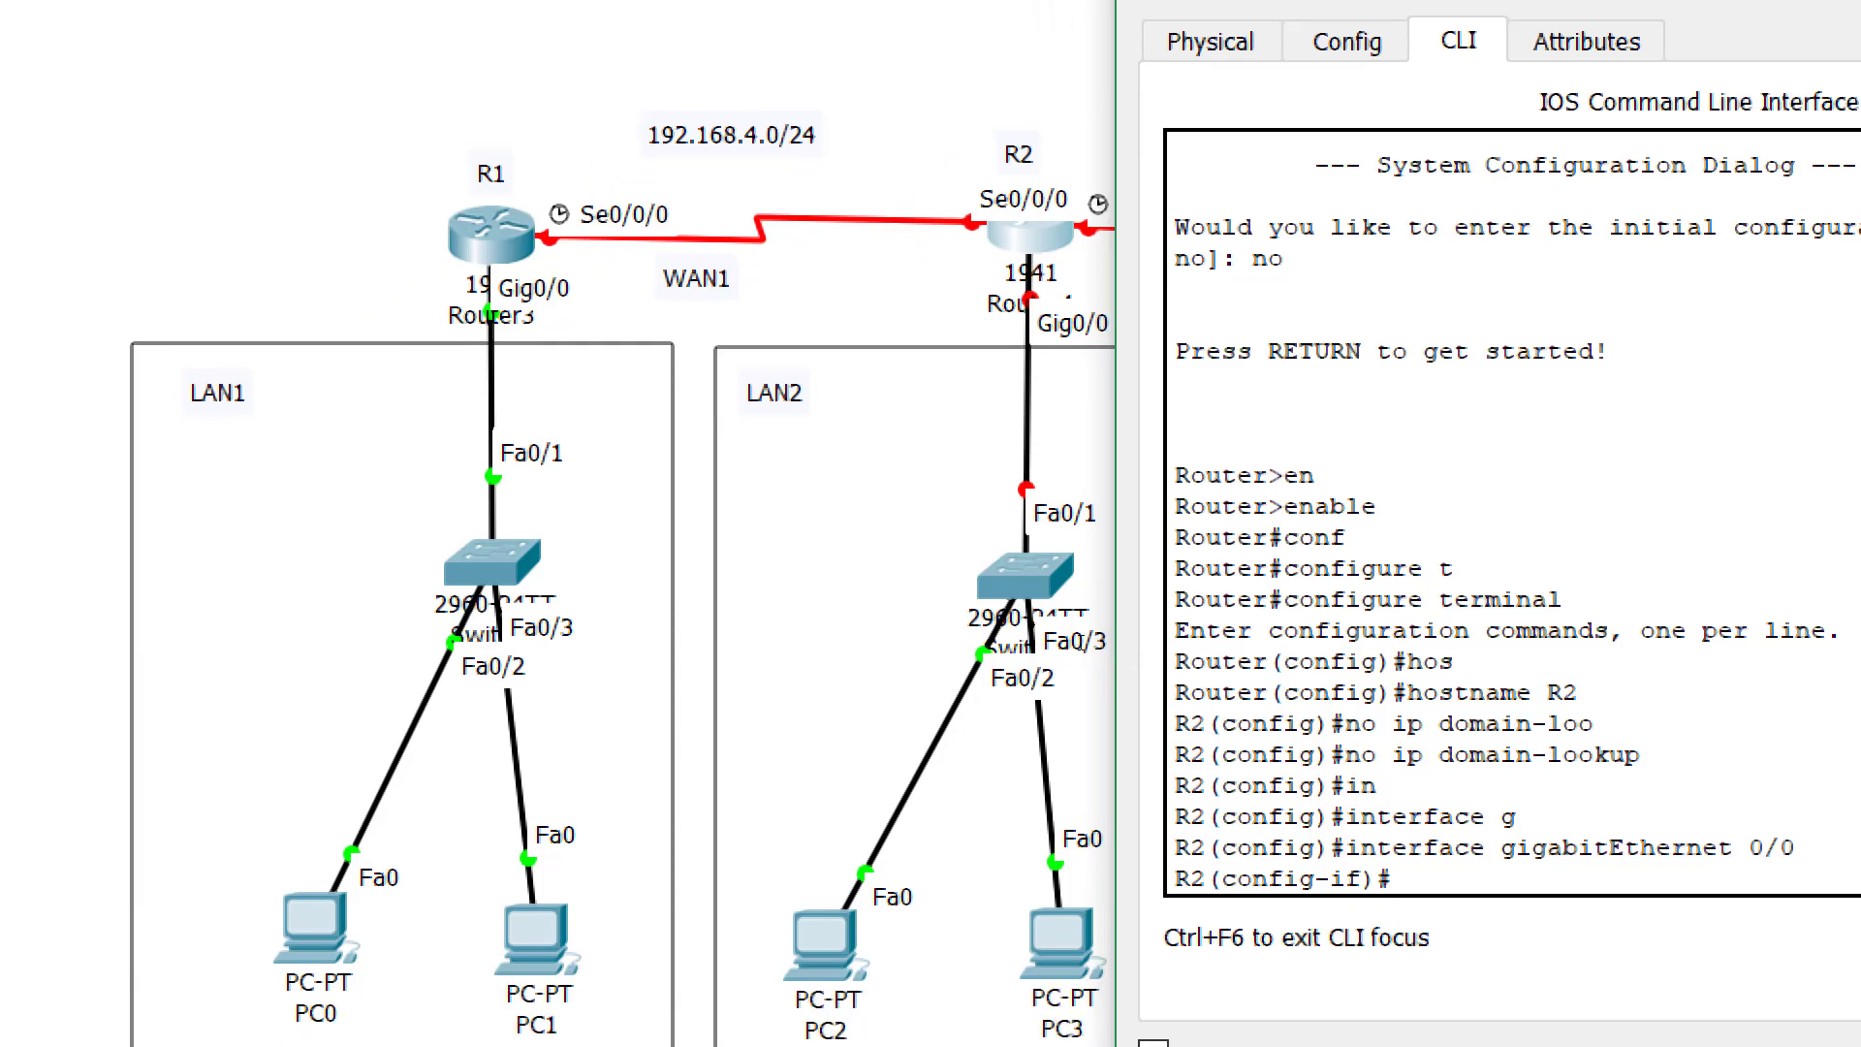
pyautogui.write('p add')
pyautogui.press('Tab')
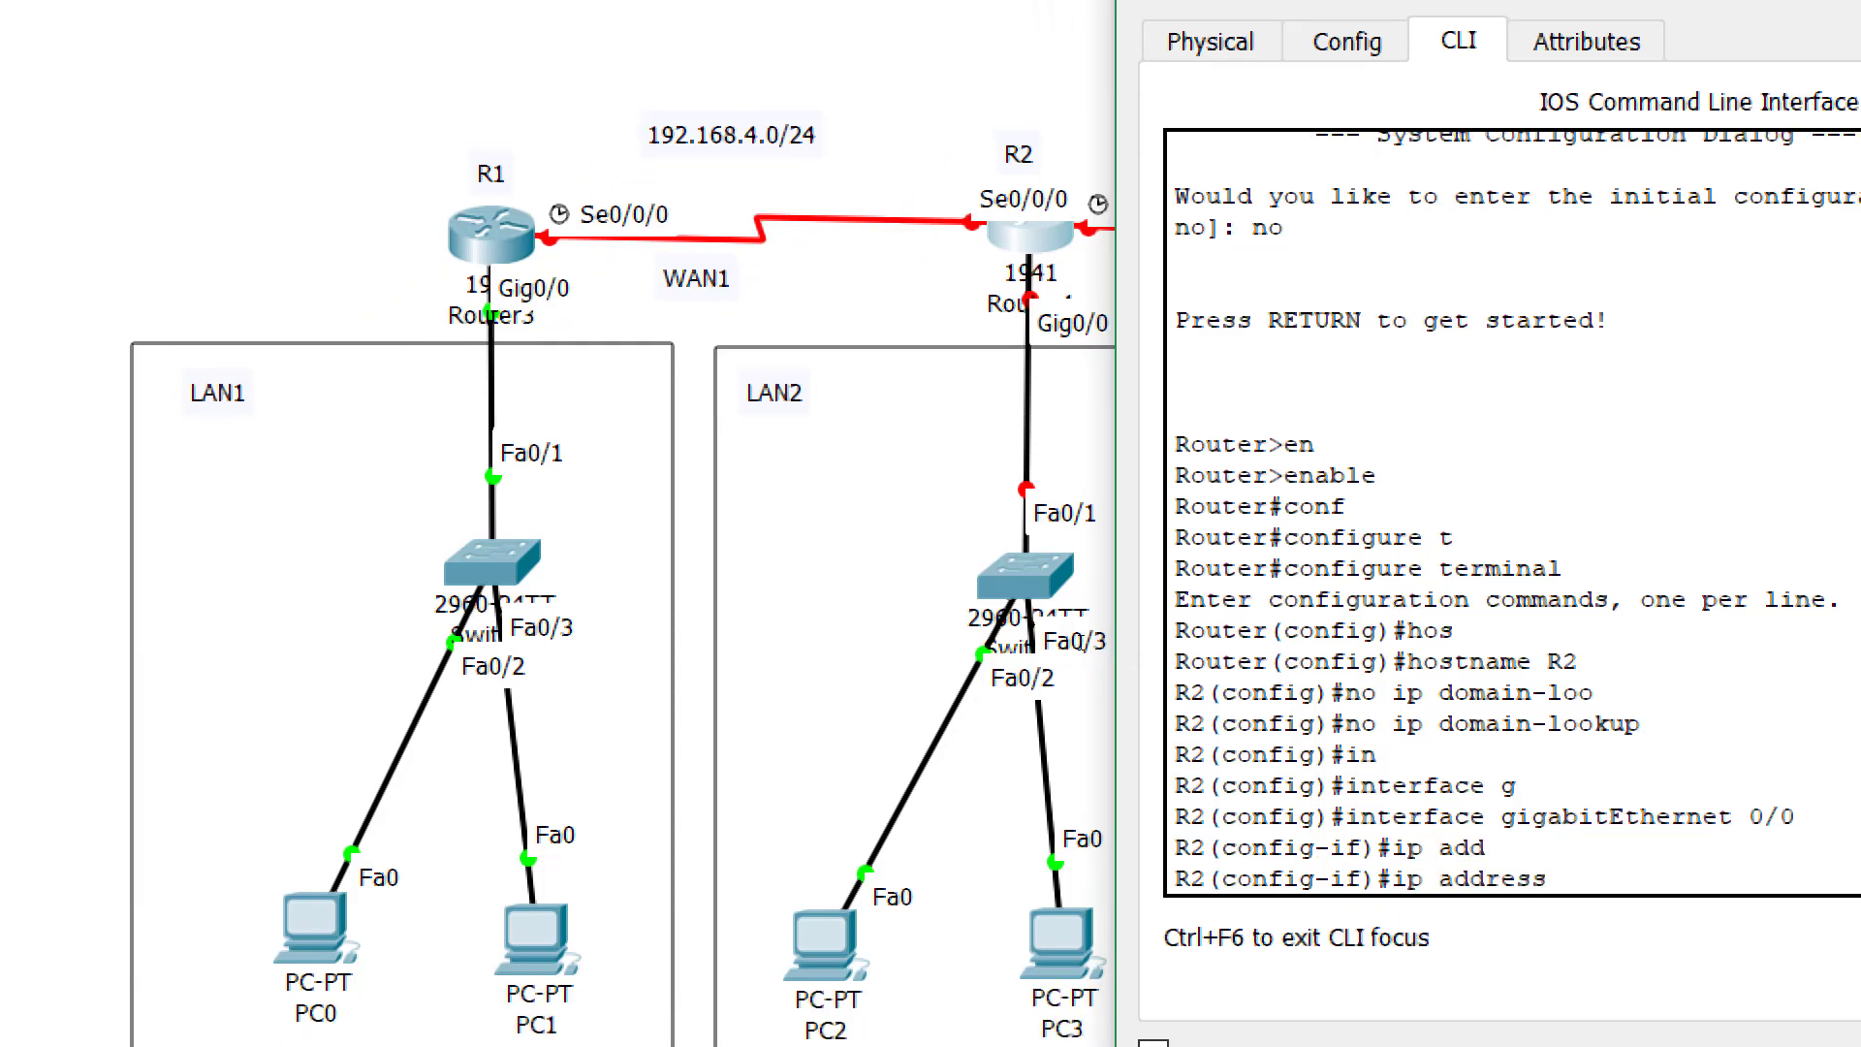
pyautogui.write('192.168.2.1 255.255')
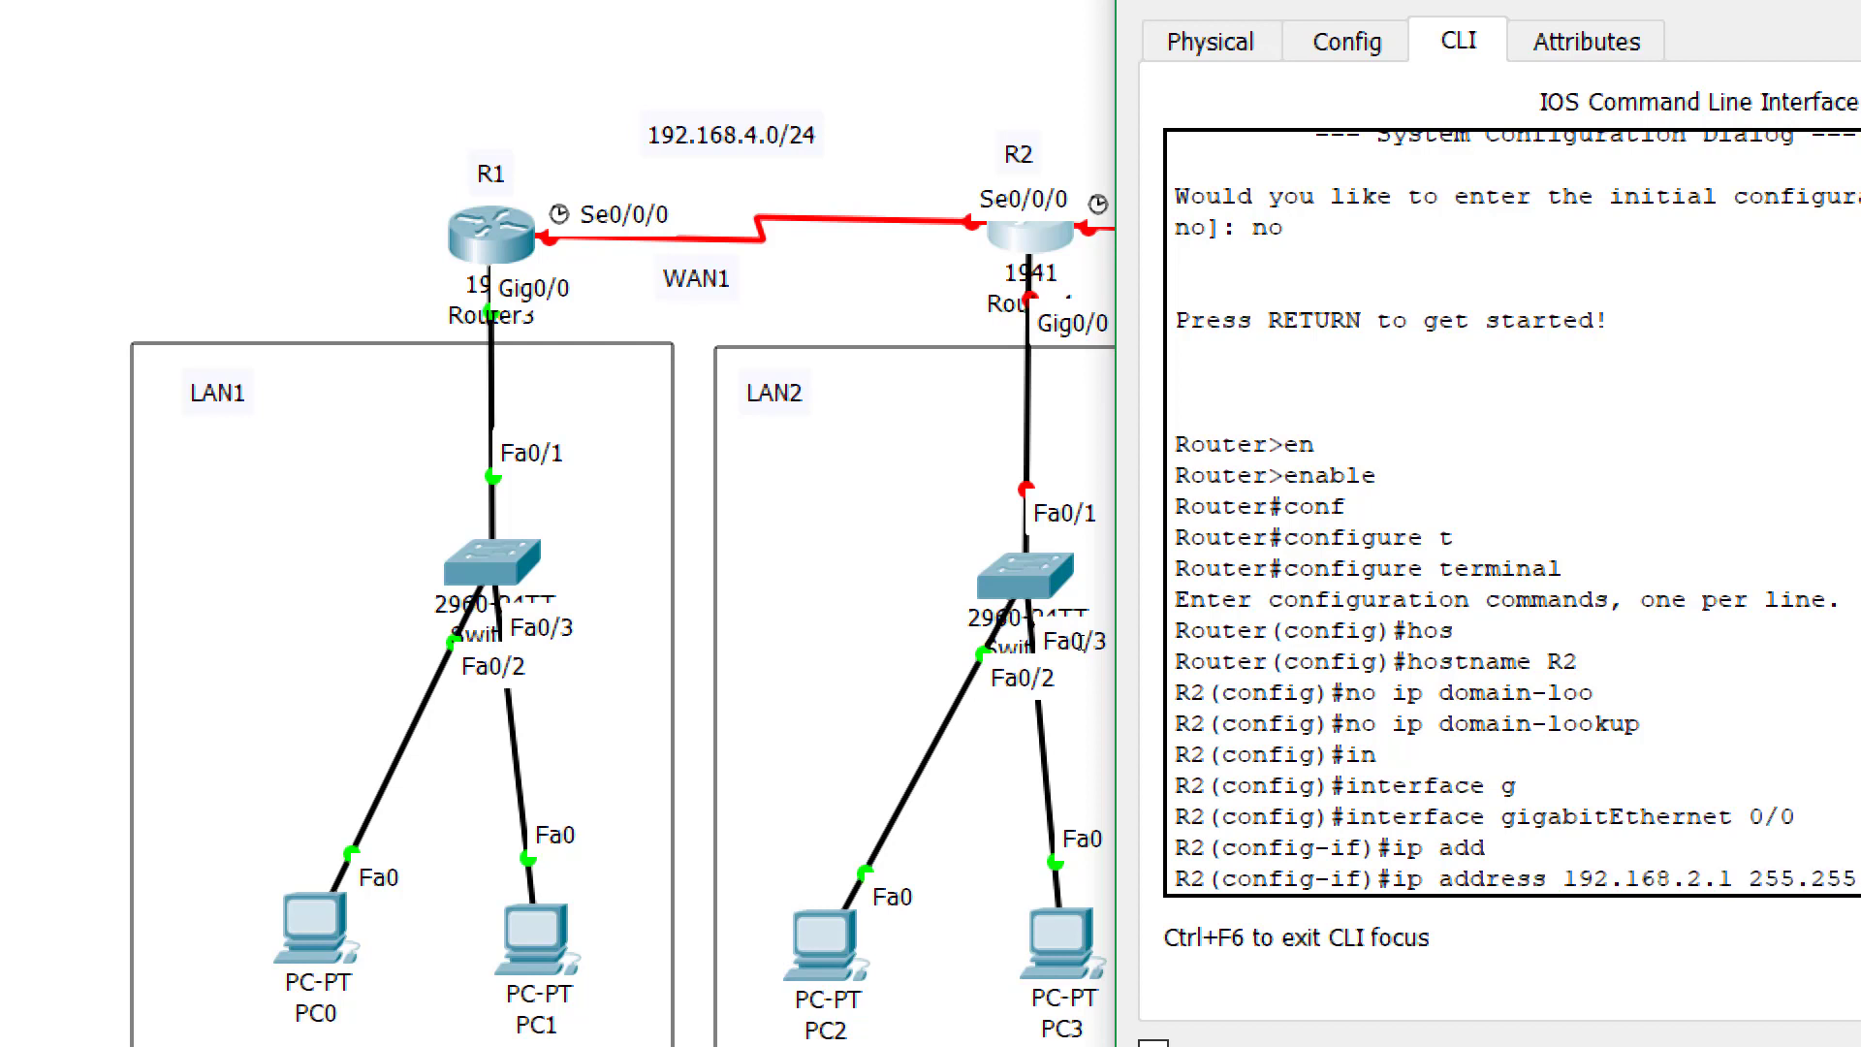
pyautogui.write('.255.0')
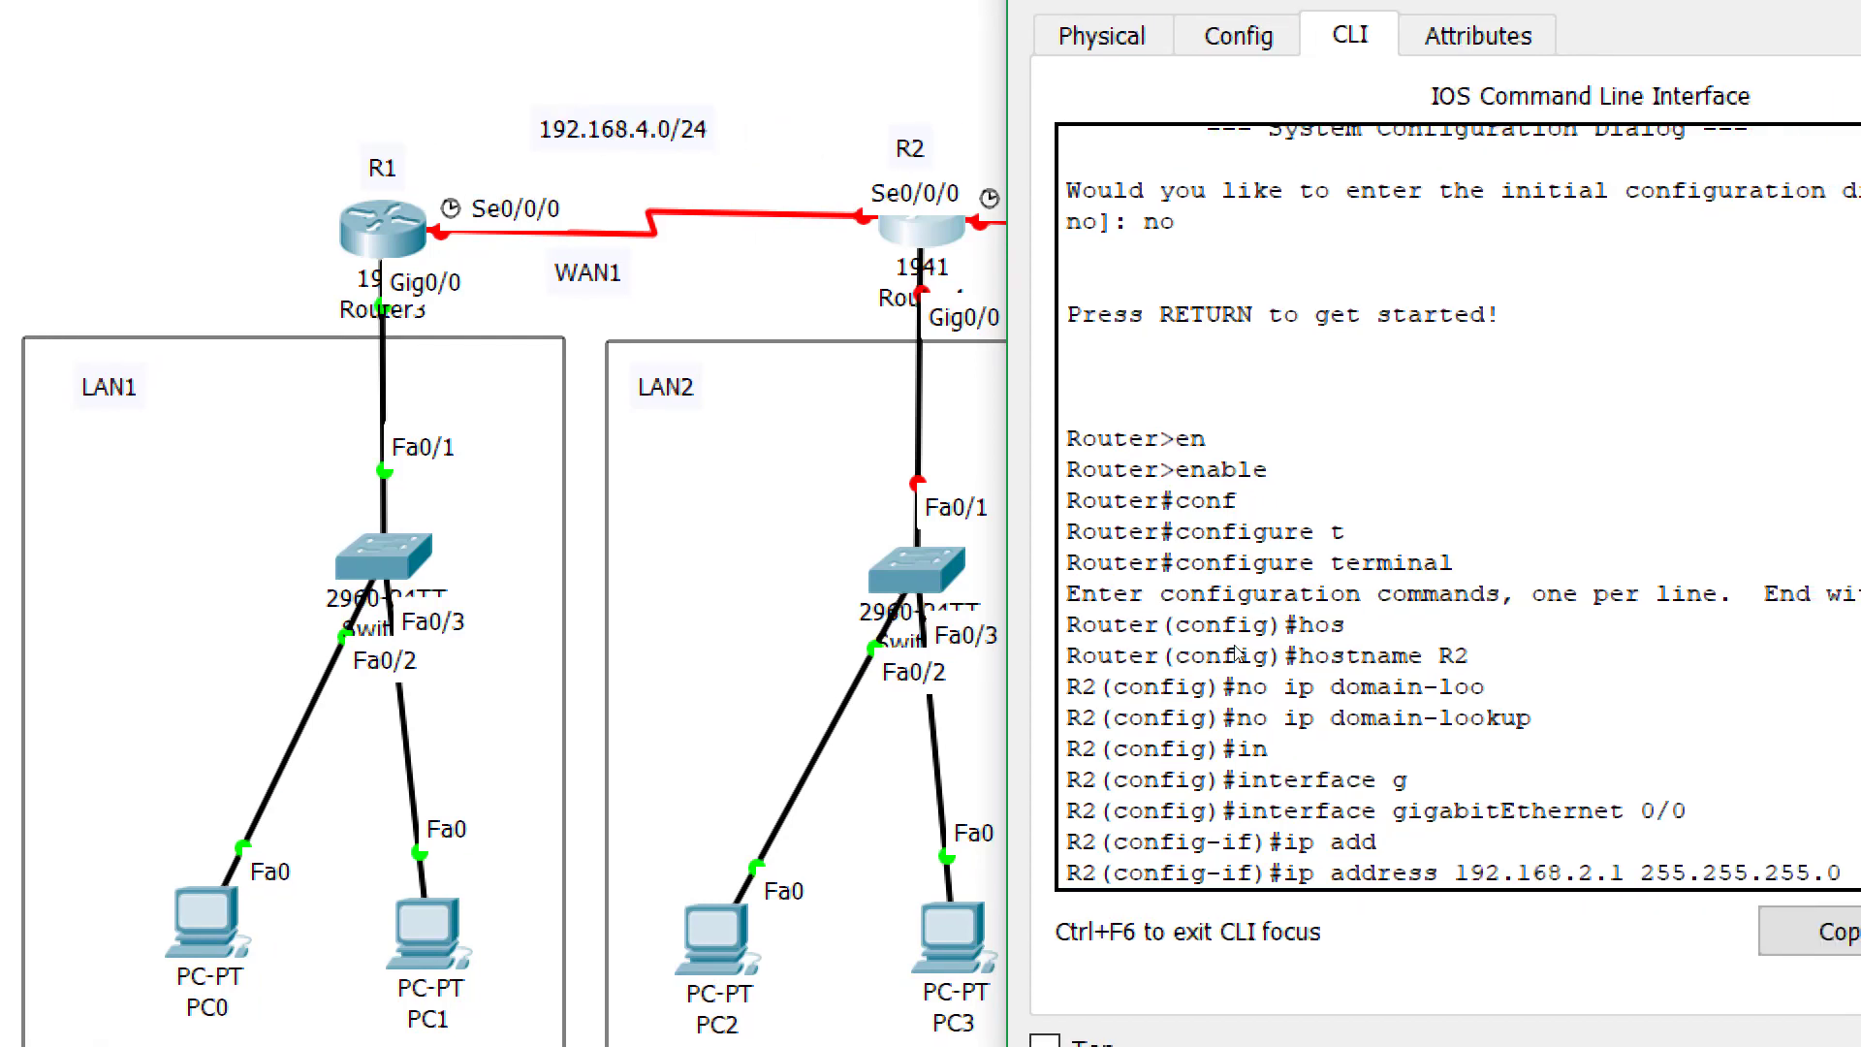
pyautogui.press('Return')
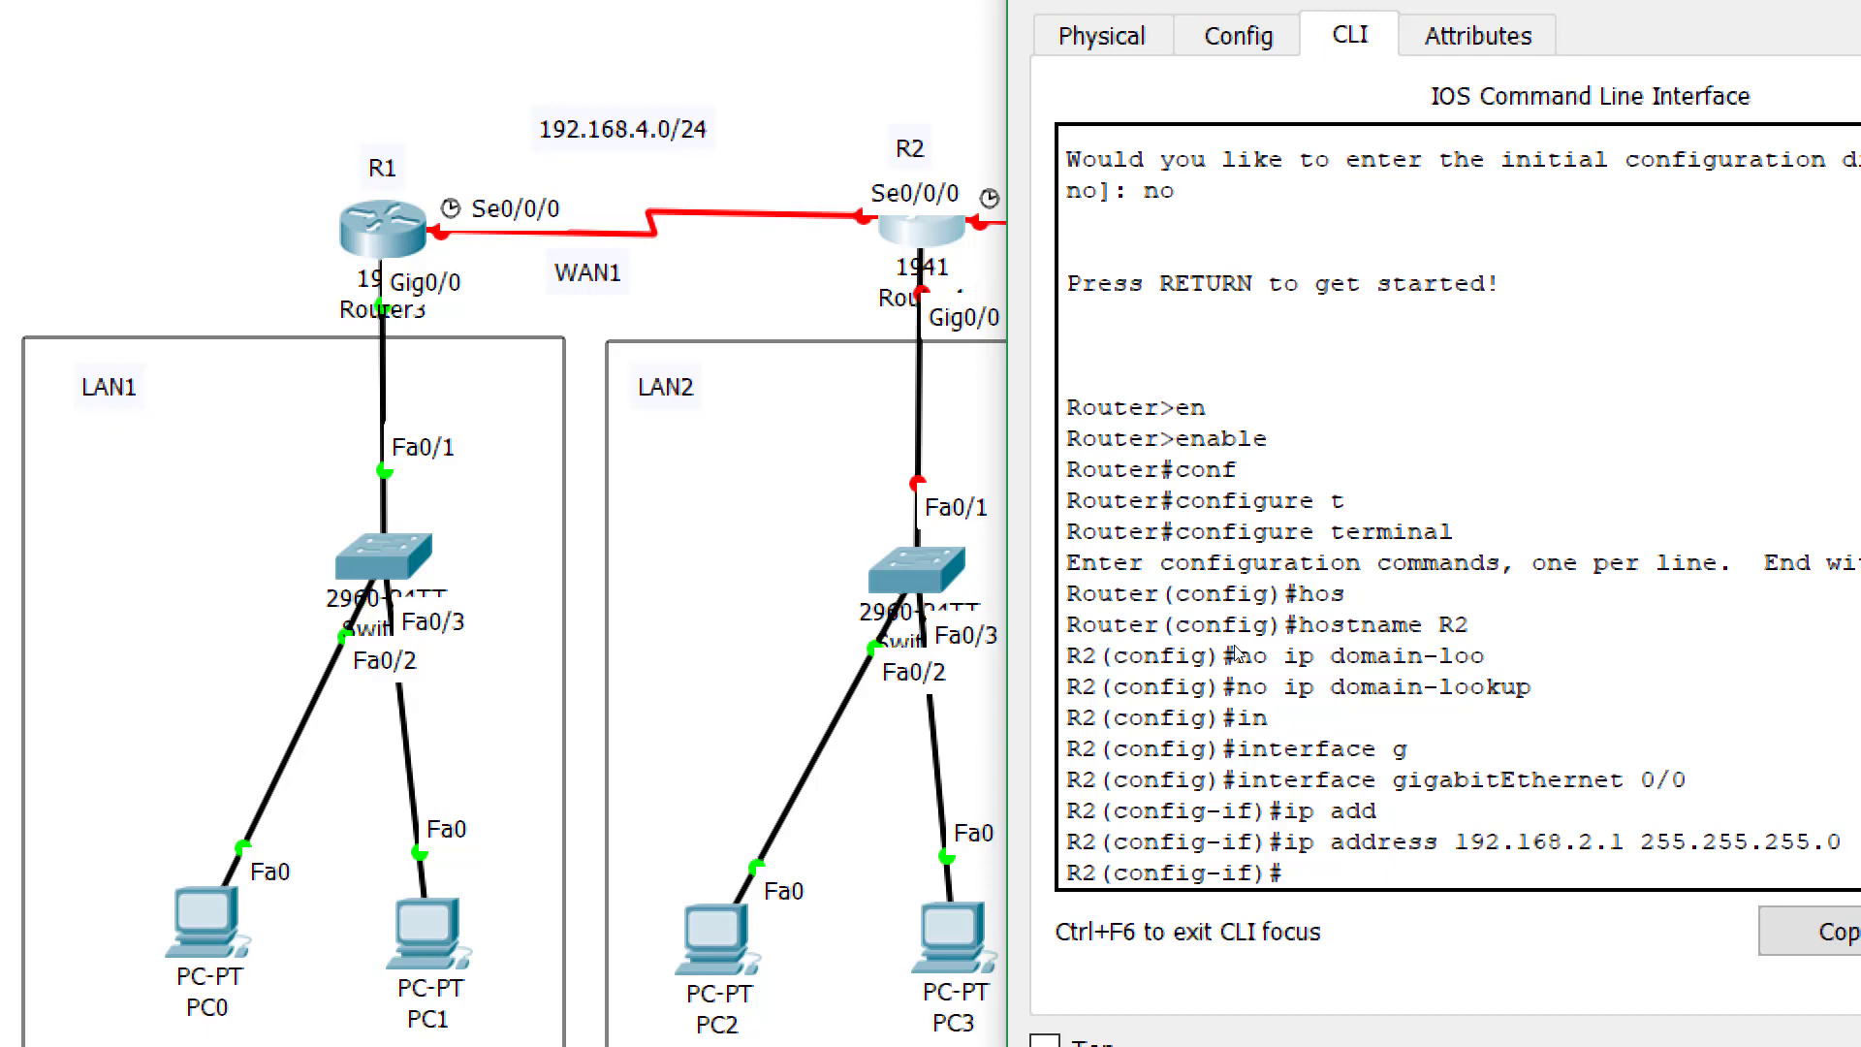
# Enable R2's gigabitEthernet 0/0 interface with no shutdown and exit to global configuration mode
pyautogui.write('no sh')
pyautogui.press('Tab')
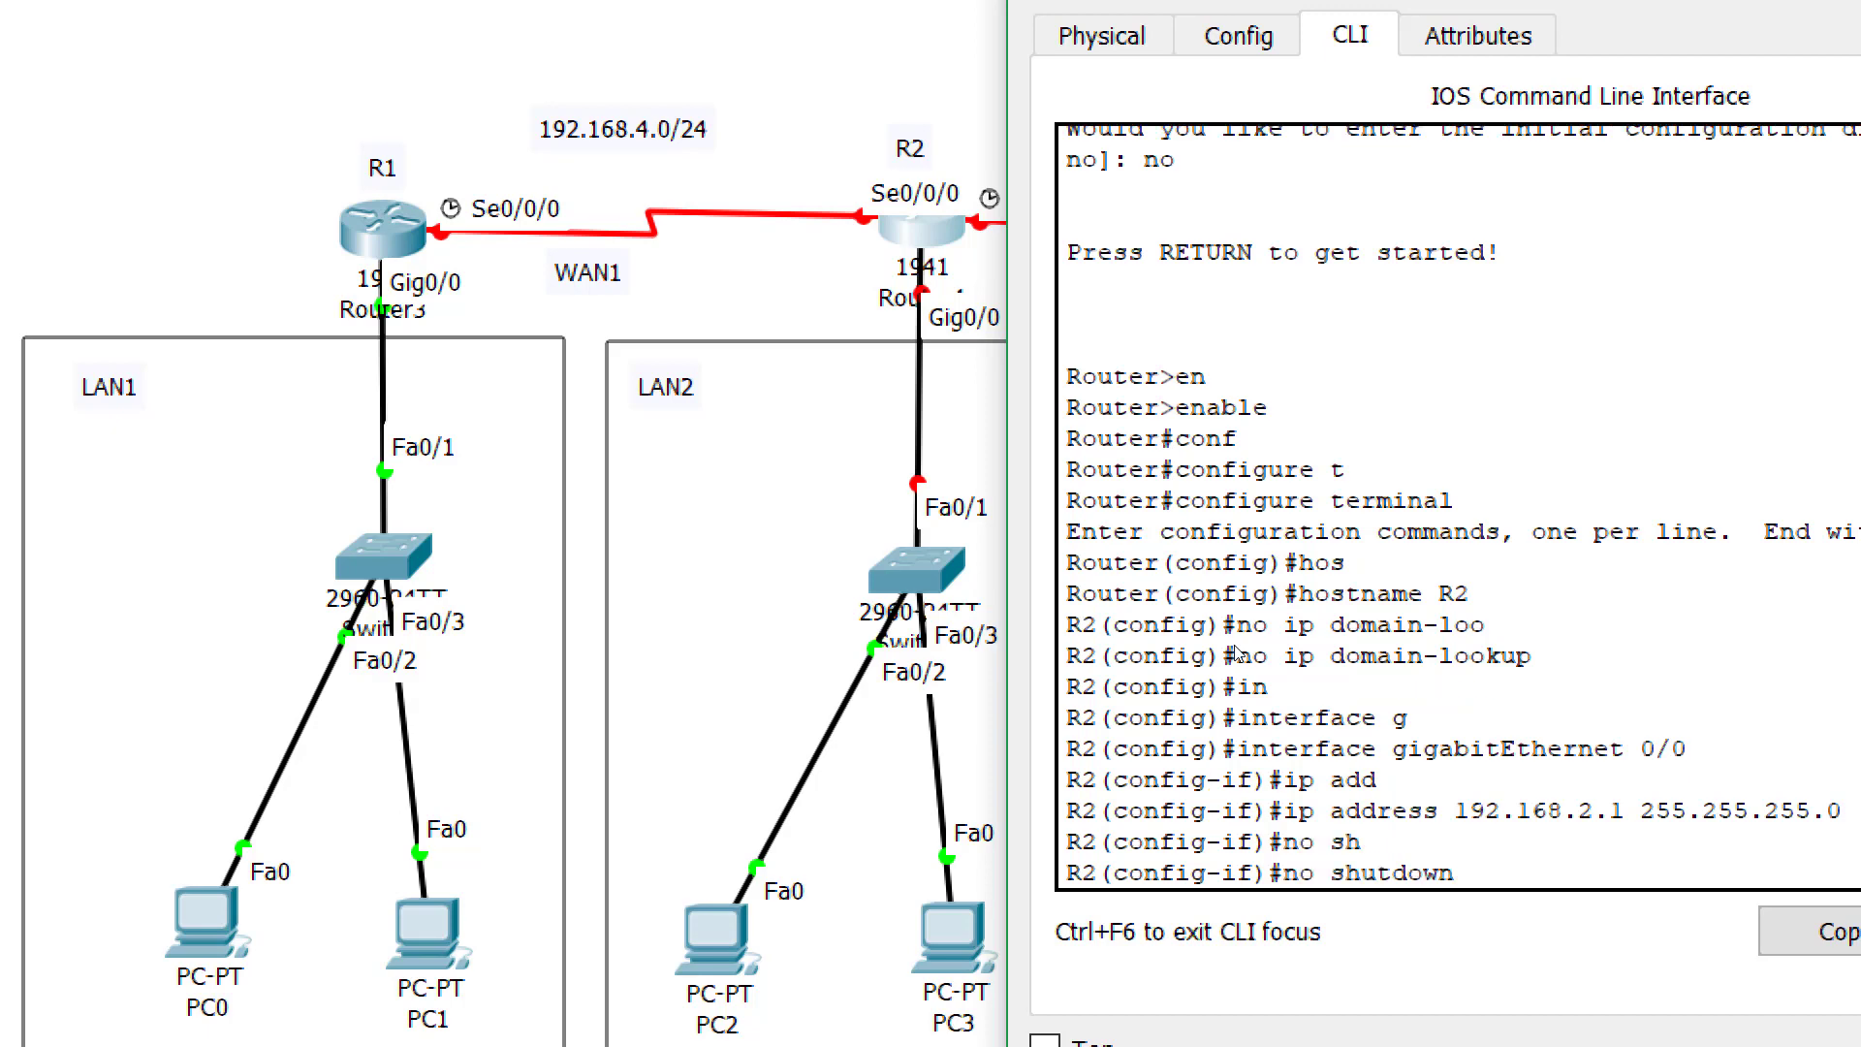
pyautogui.press('Return')
pyautogui.press('Return')
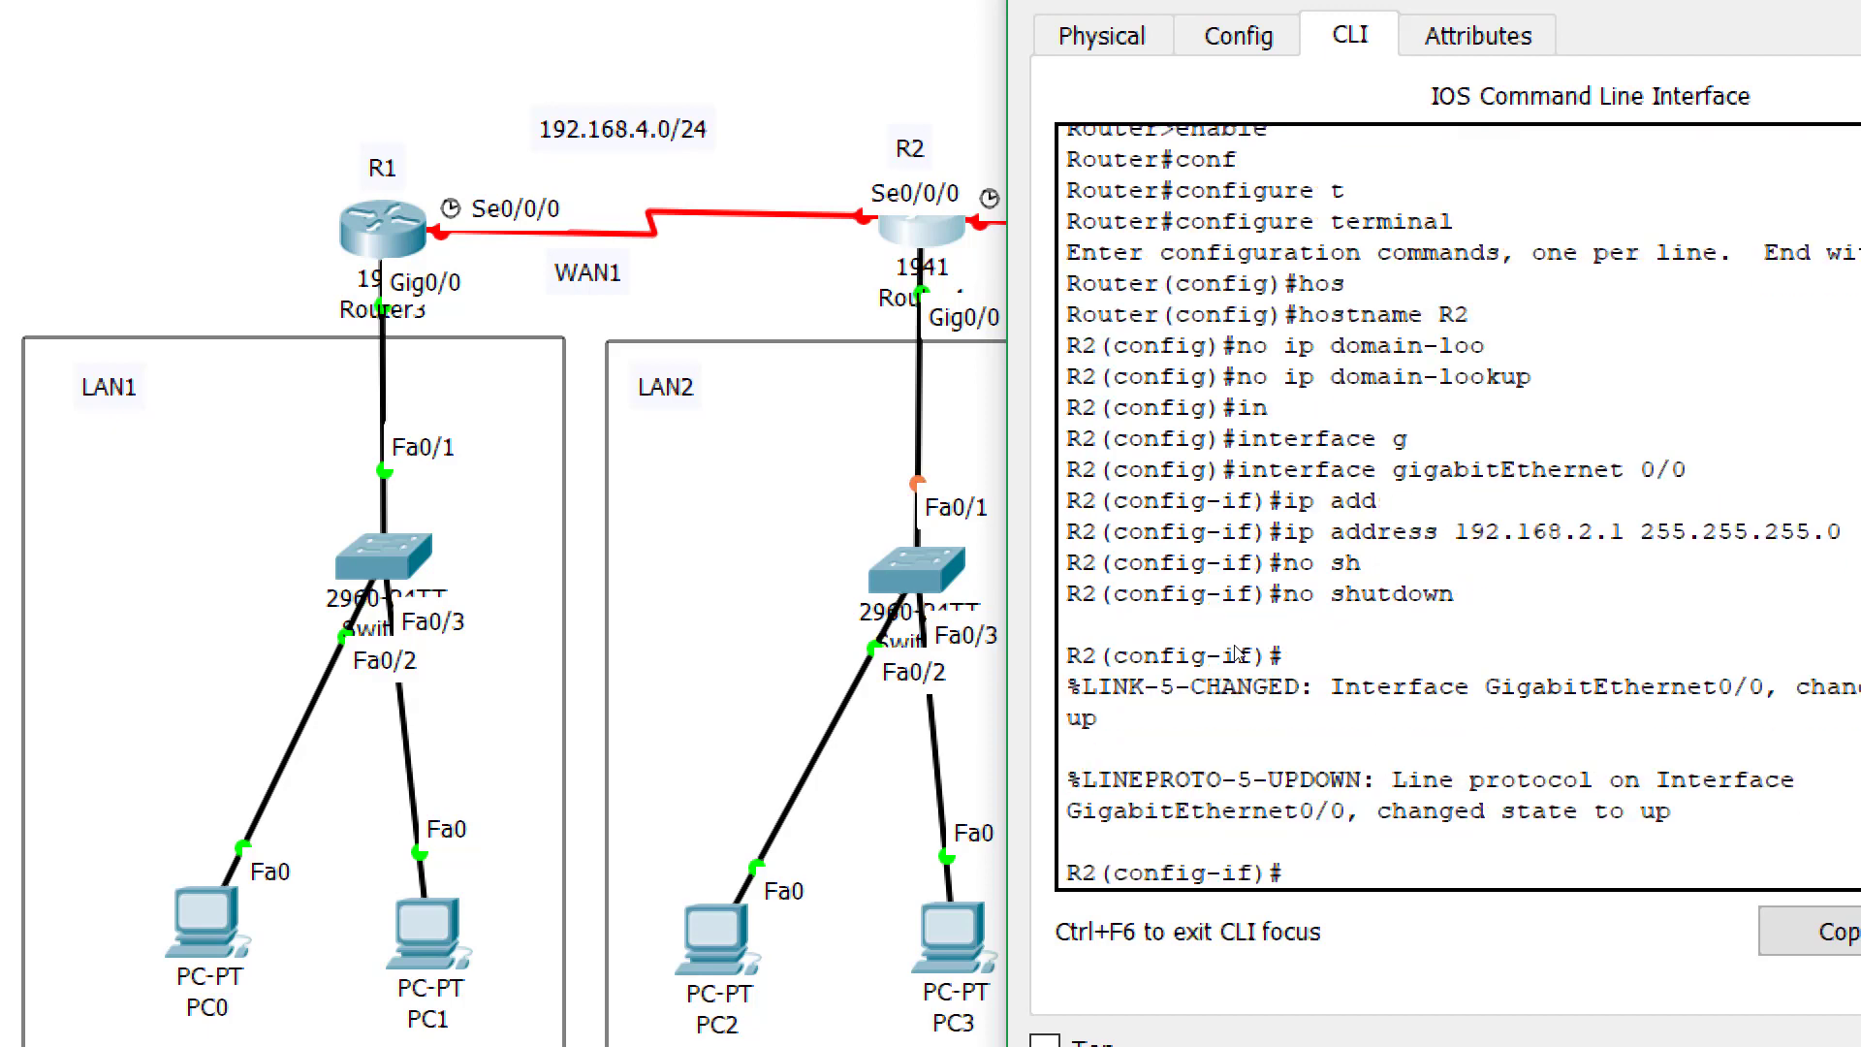
pyautogui.write('exit')
pyautogui.press('Return')
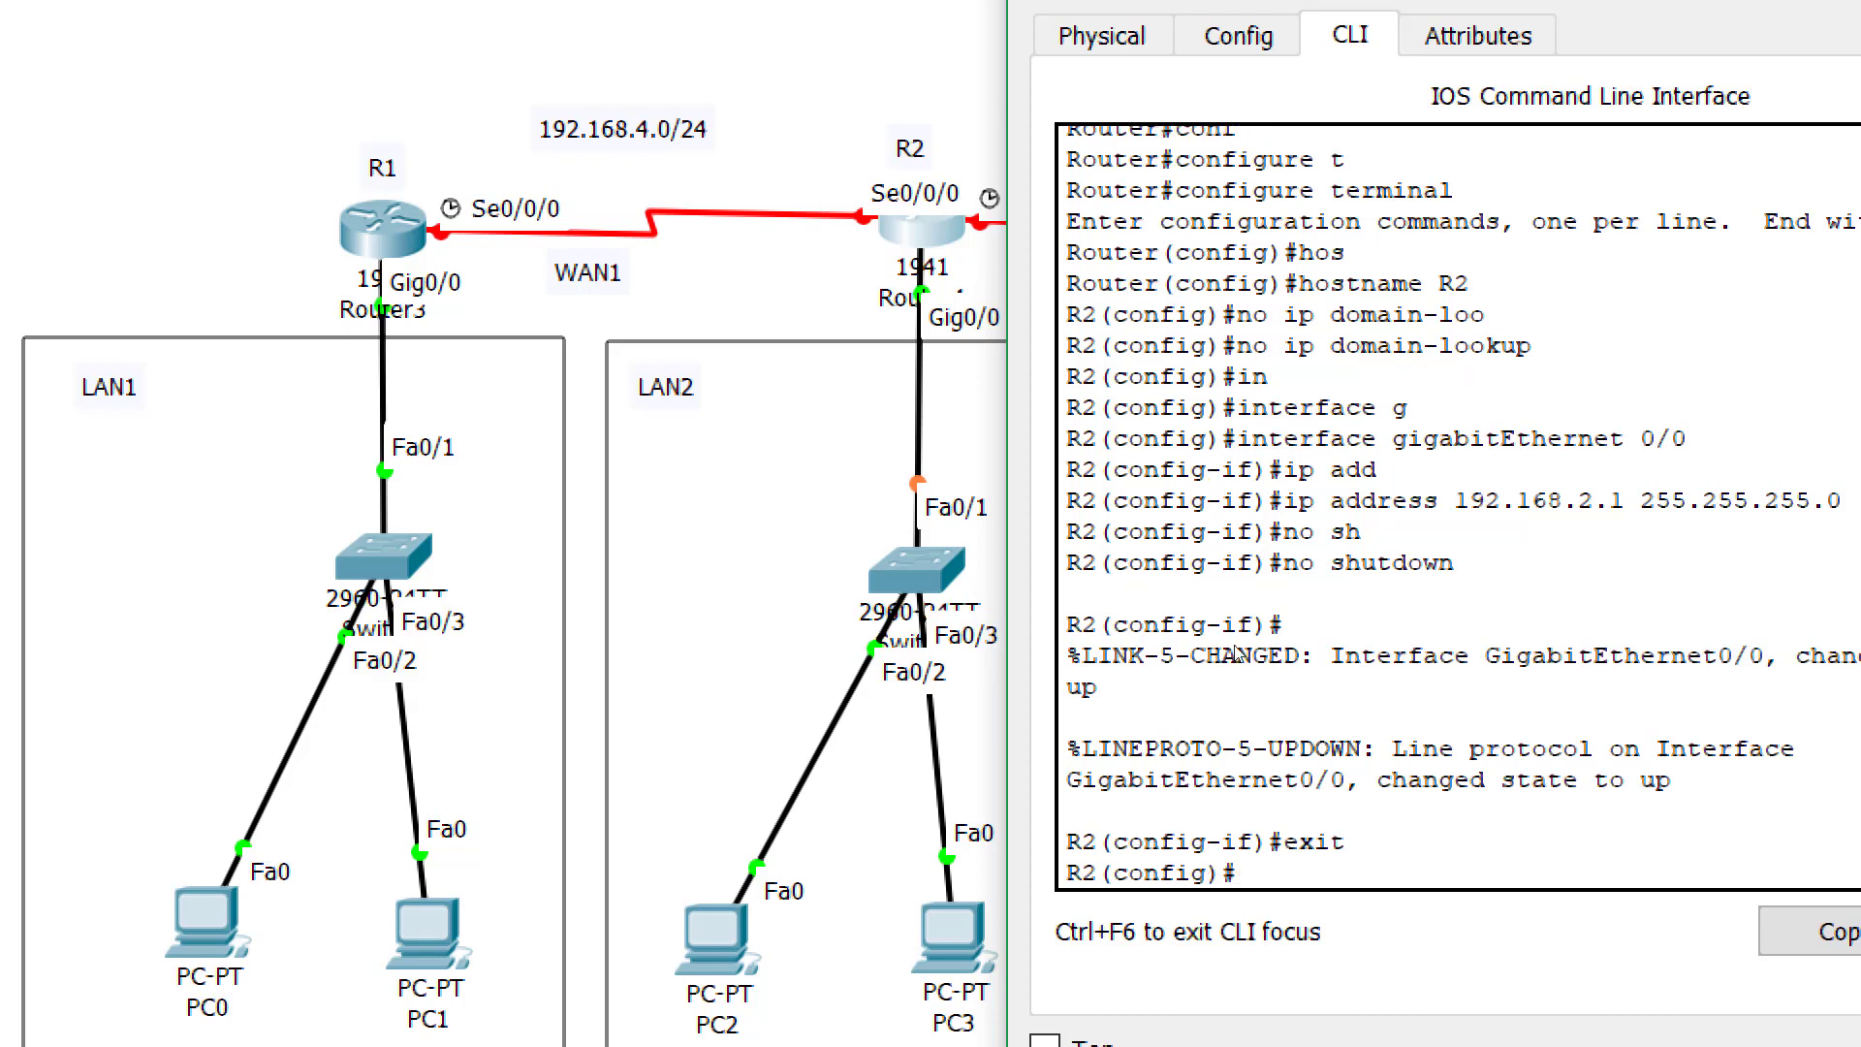
# Enter configuration of R2's serial 0/0/0 interface and enable it with no shutdown
pyautogui.write('in')
pyautogui.press('Tab')
pyautogui.write('s')
pyautogui.press('Tab')
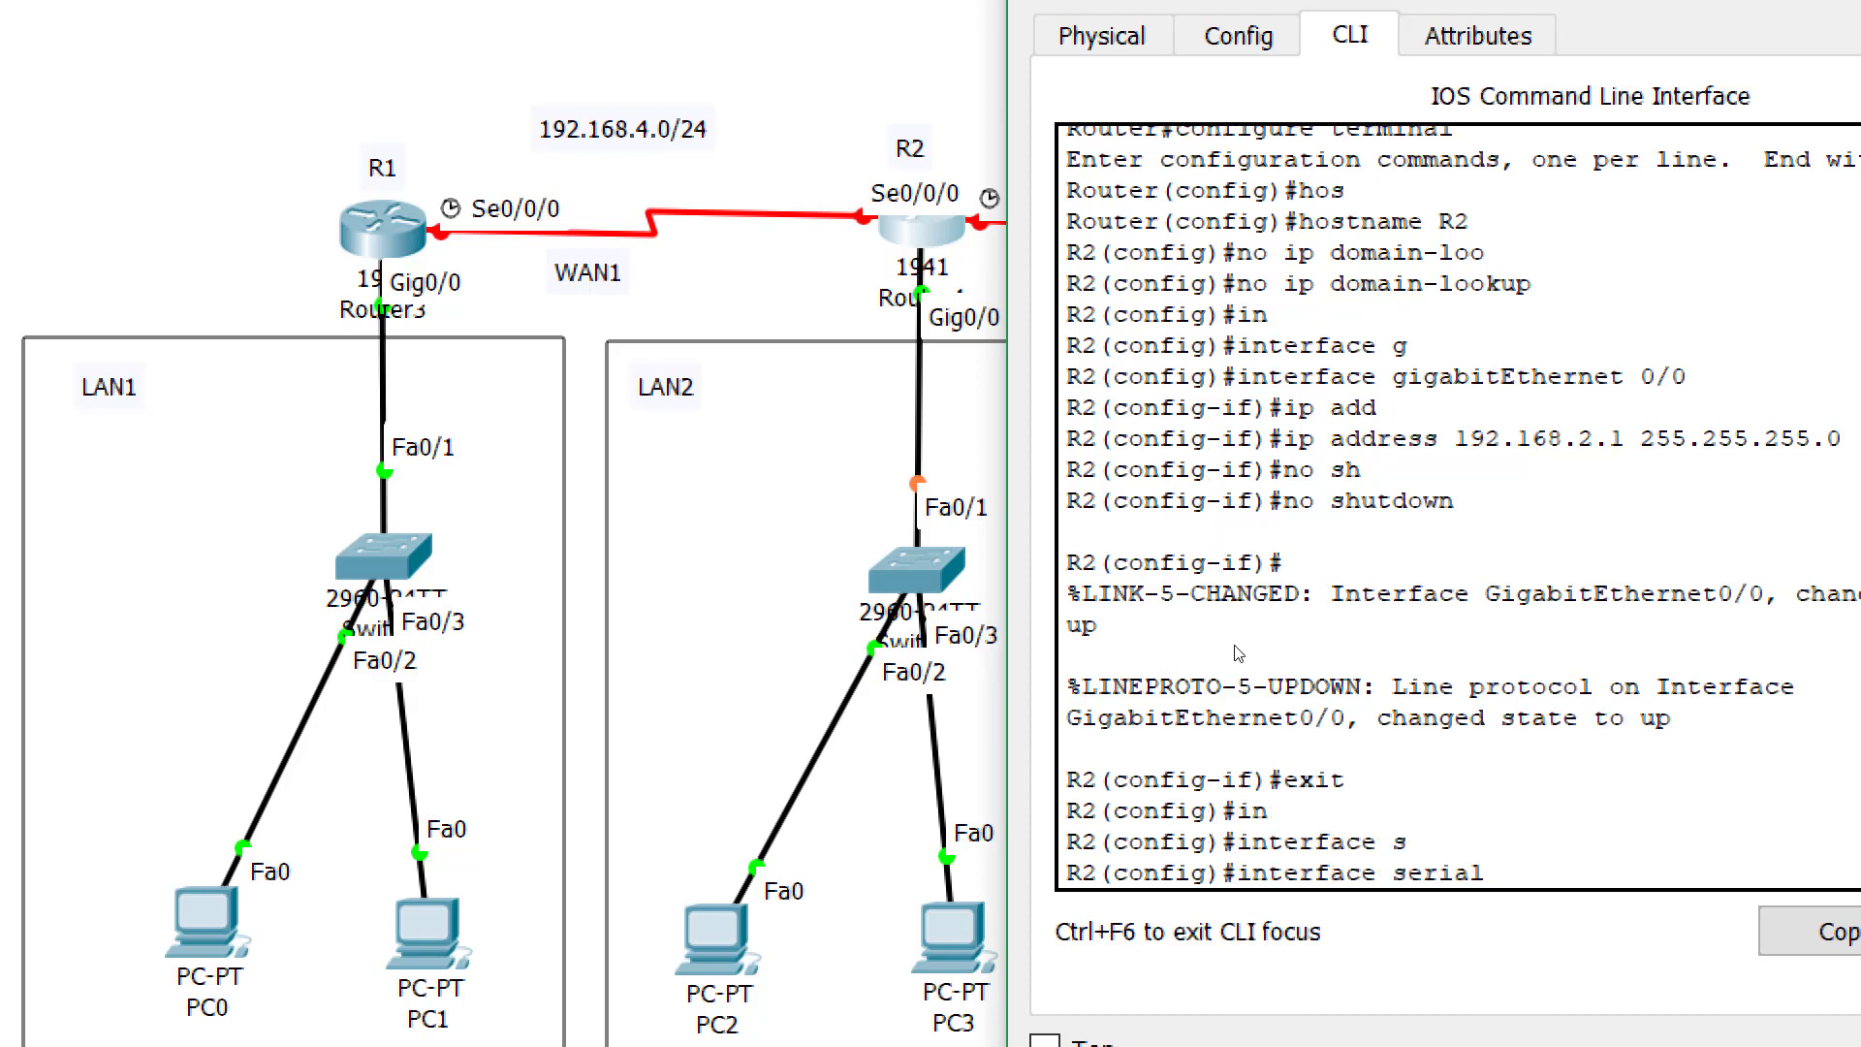
pyautogui.write('0/0/0')
pyautogui.press('Return')
pyautogui.write('no sh')
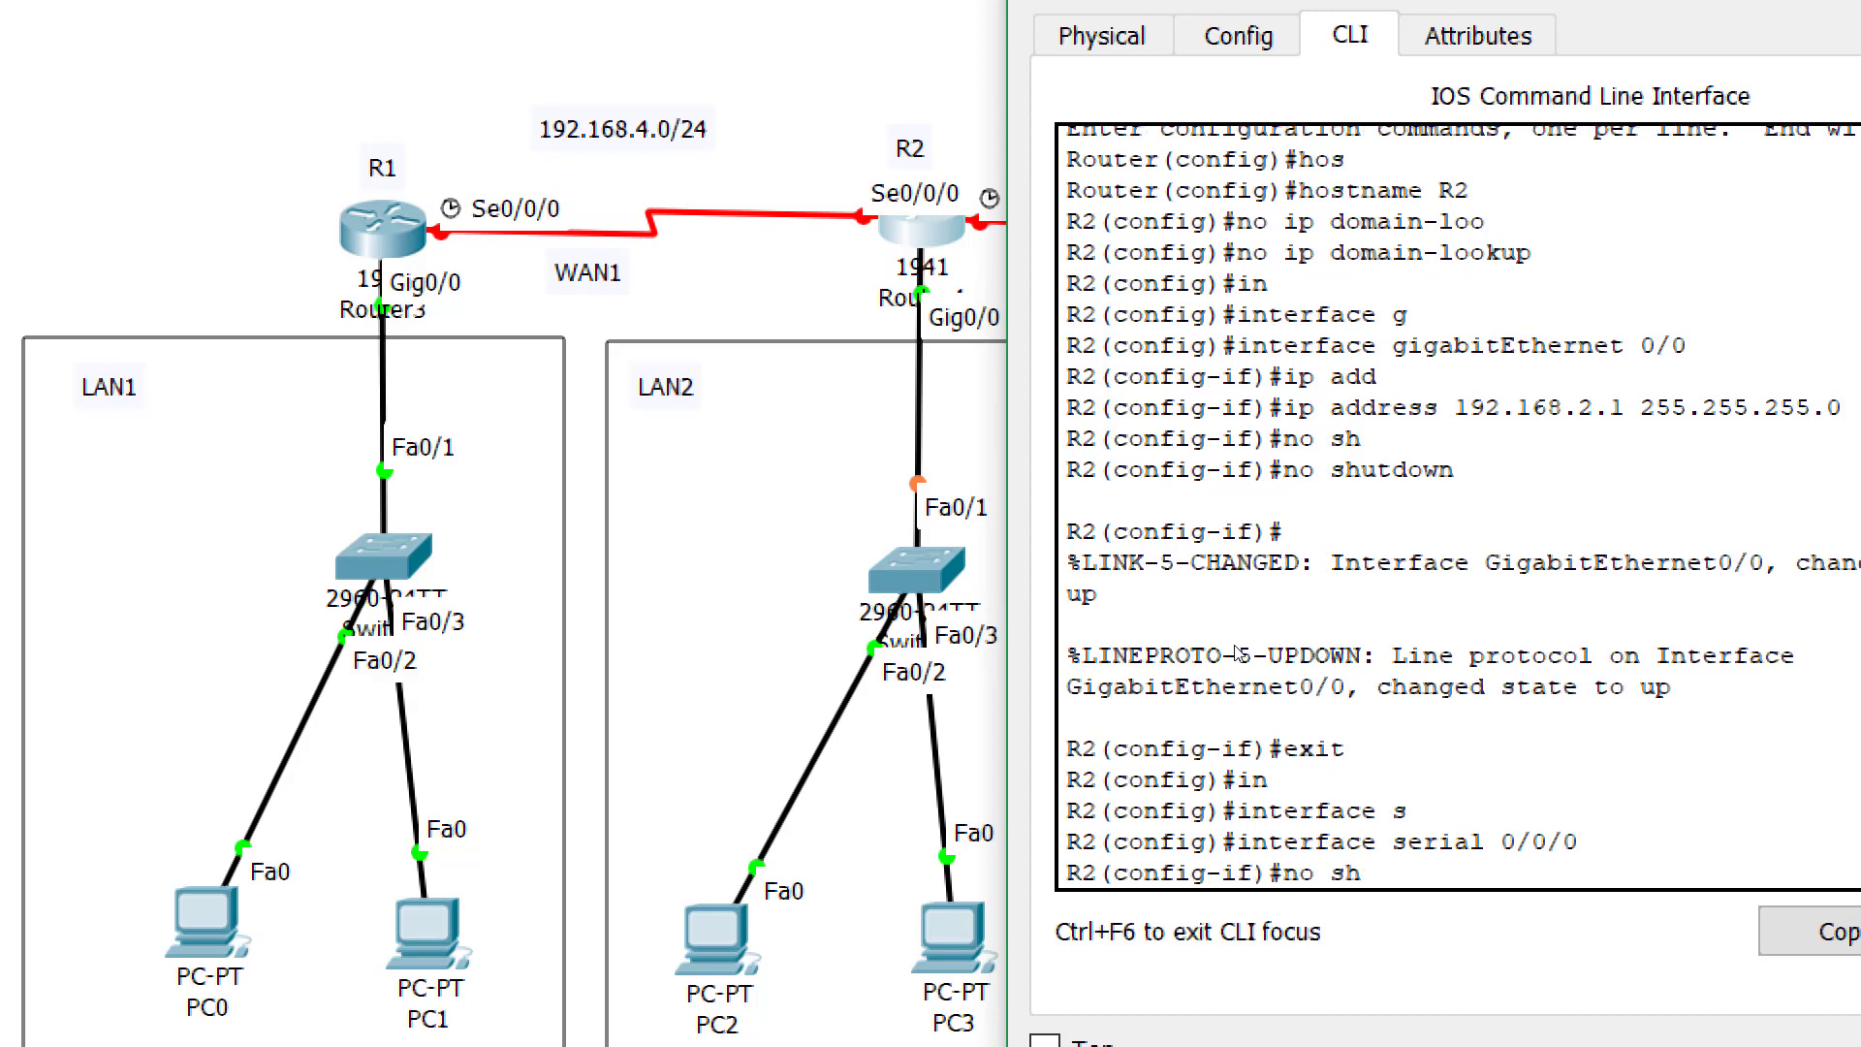
pyautogui.press('Tab')
pyautogui.press('Return')
pyautogui.press('Return')
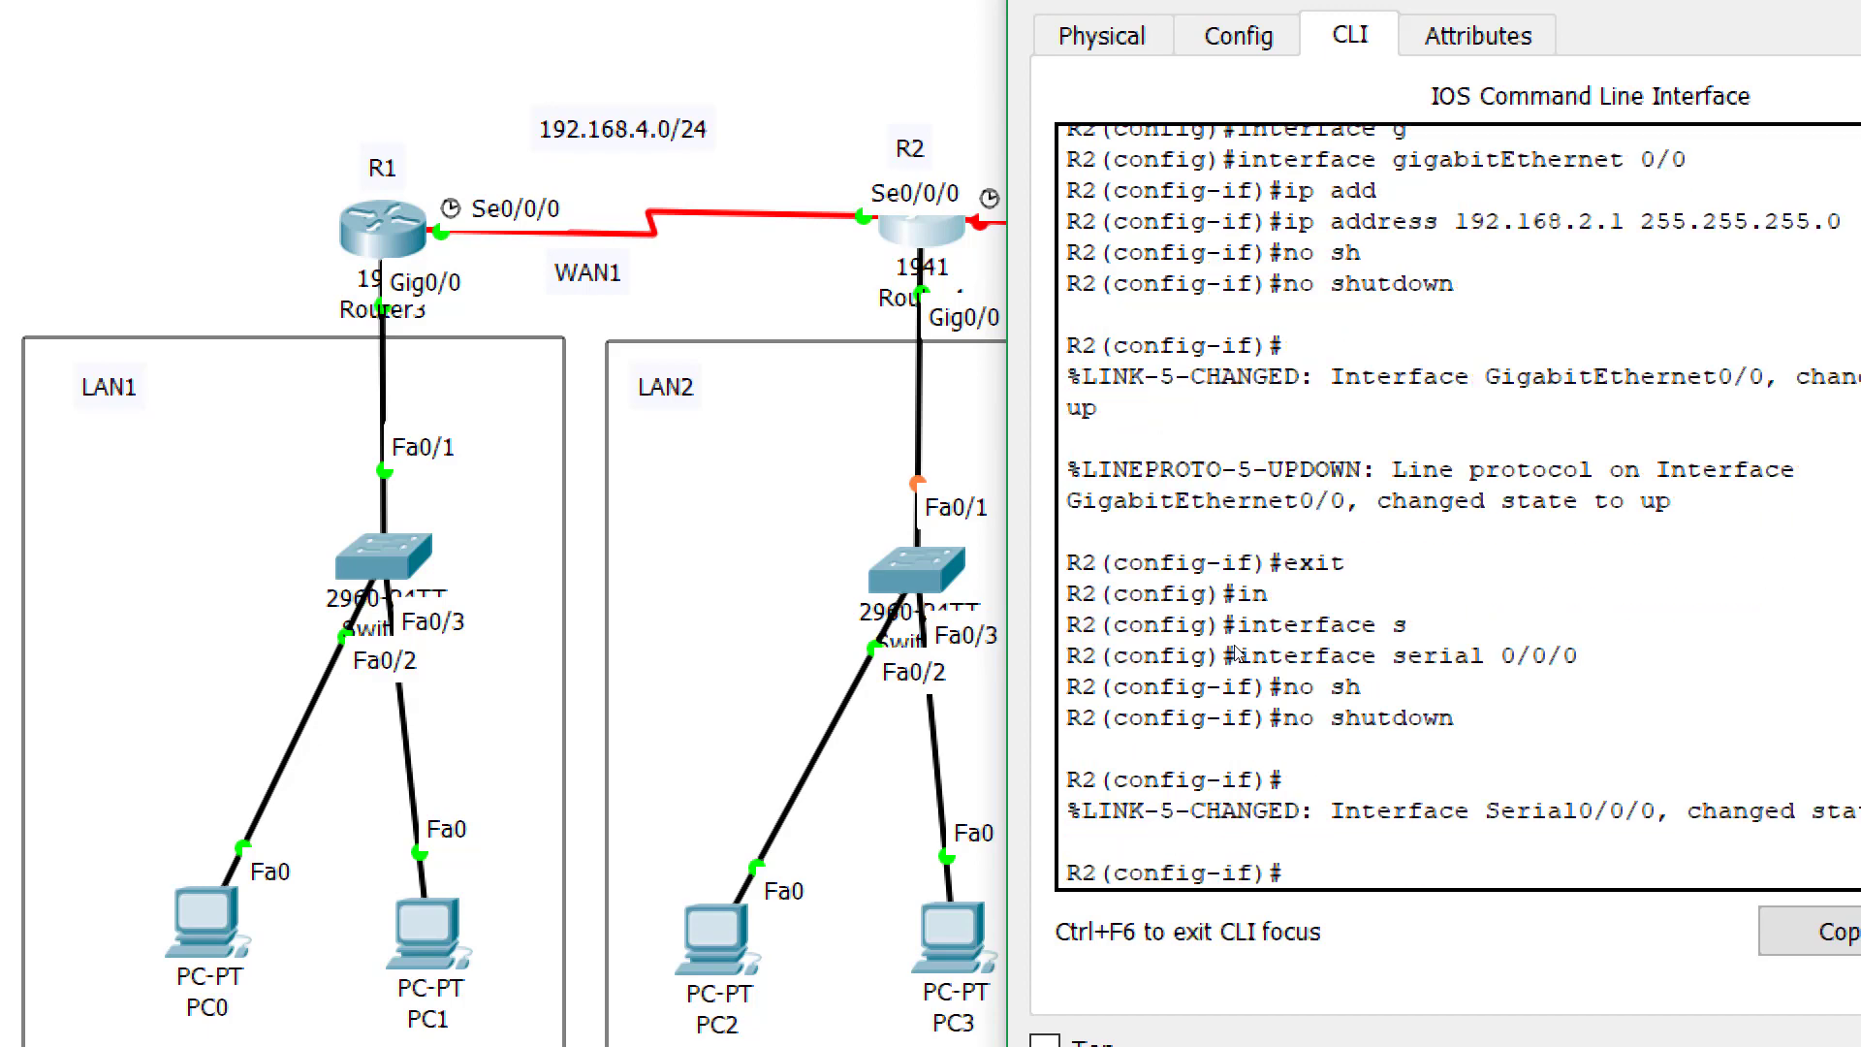
# Assign IP address 192.168.4.2 with mask 255.255.255.0 to R2's serial 0/0/0 interface and exit to global configuration mode
pyautogui.write('ip add')
pyautogui.press('Tab')
pyautogui.write('1')
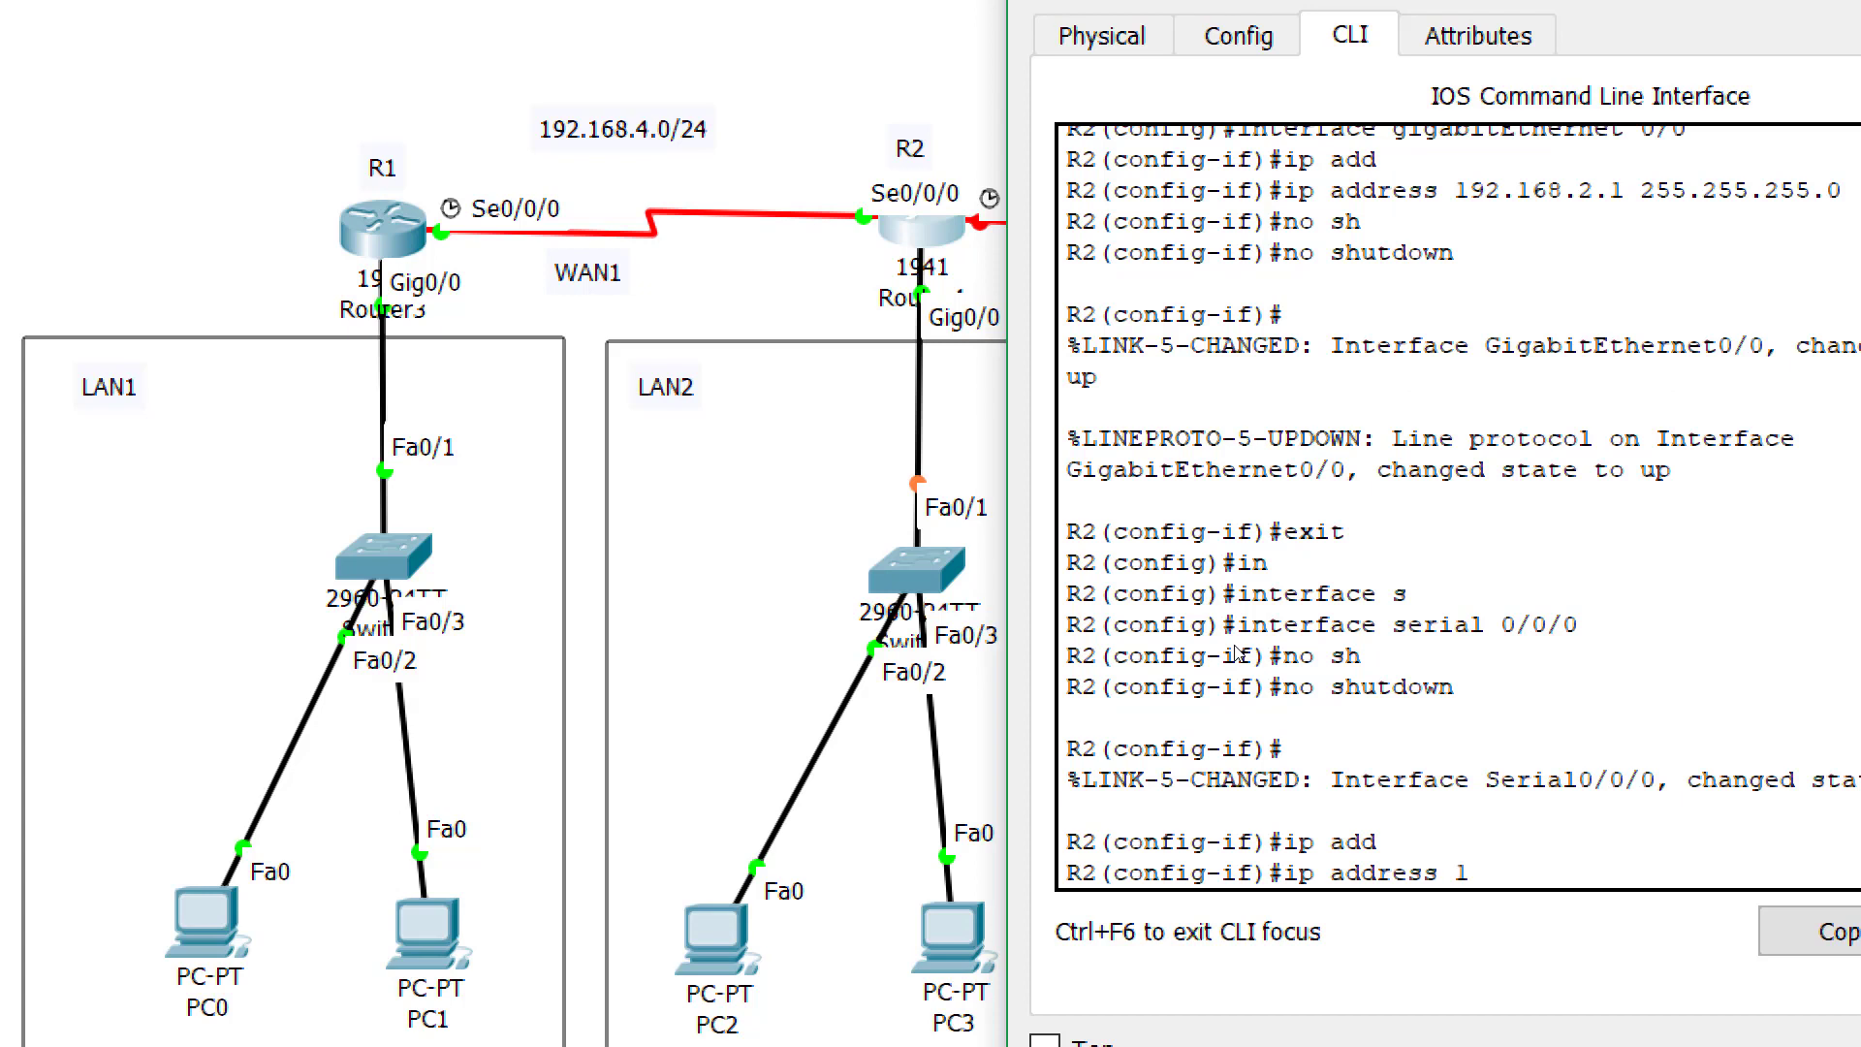
pyautogui.write('92.168.4.2 ')
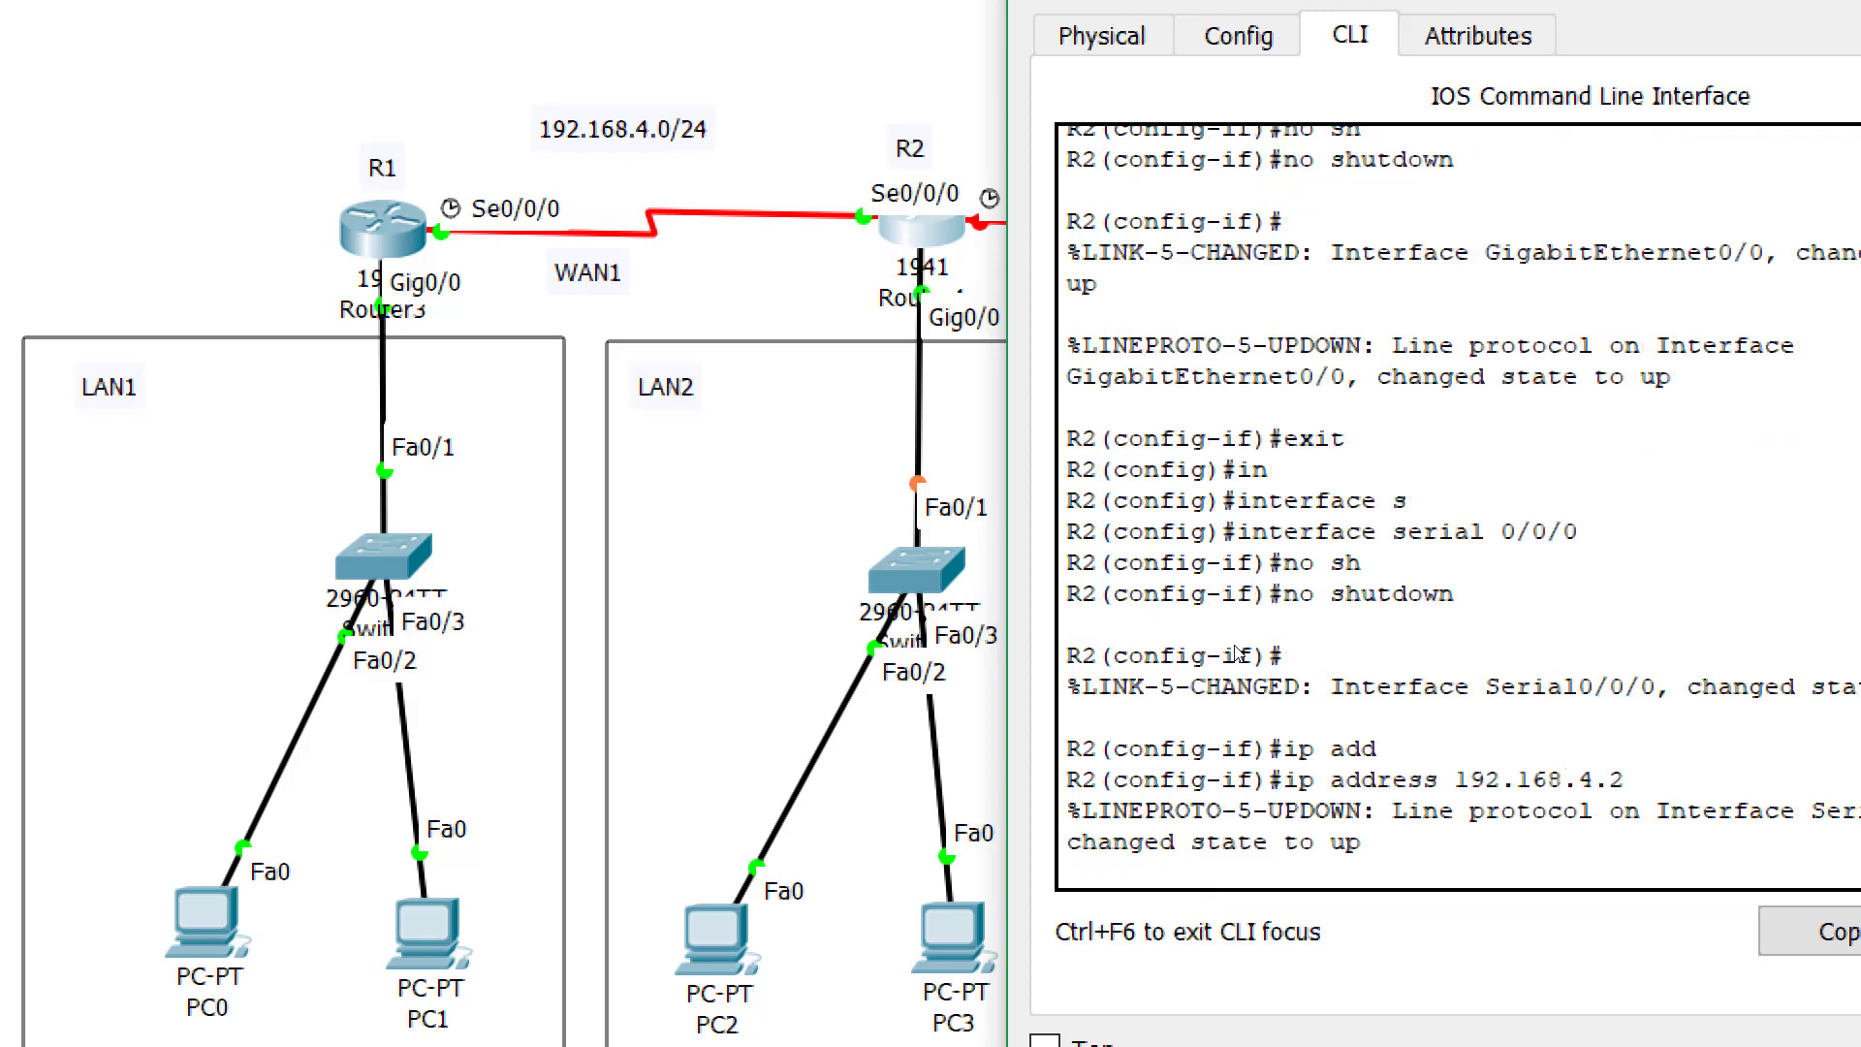
pyautogui.write('255.255.255.0')
pyautogui.press('Return')
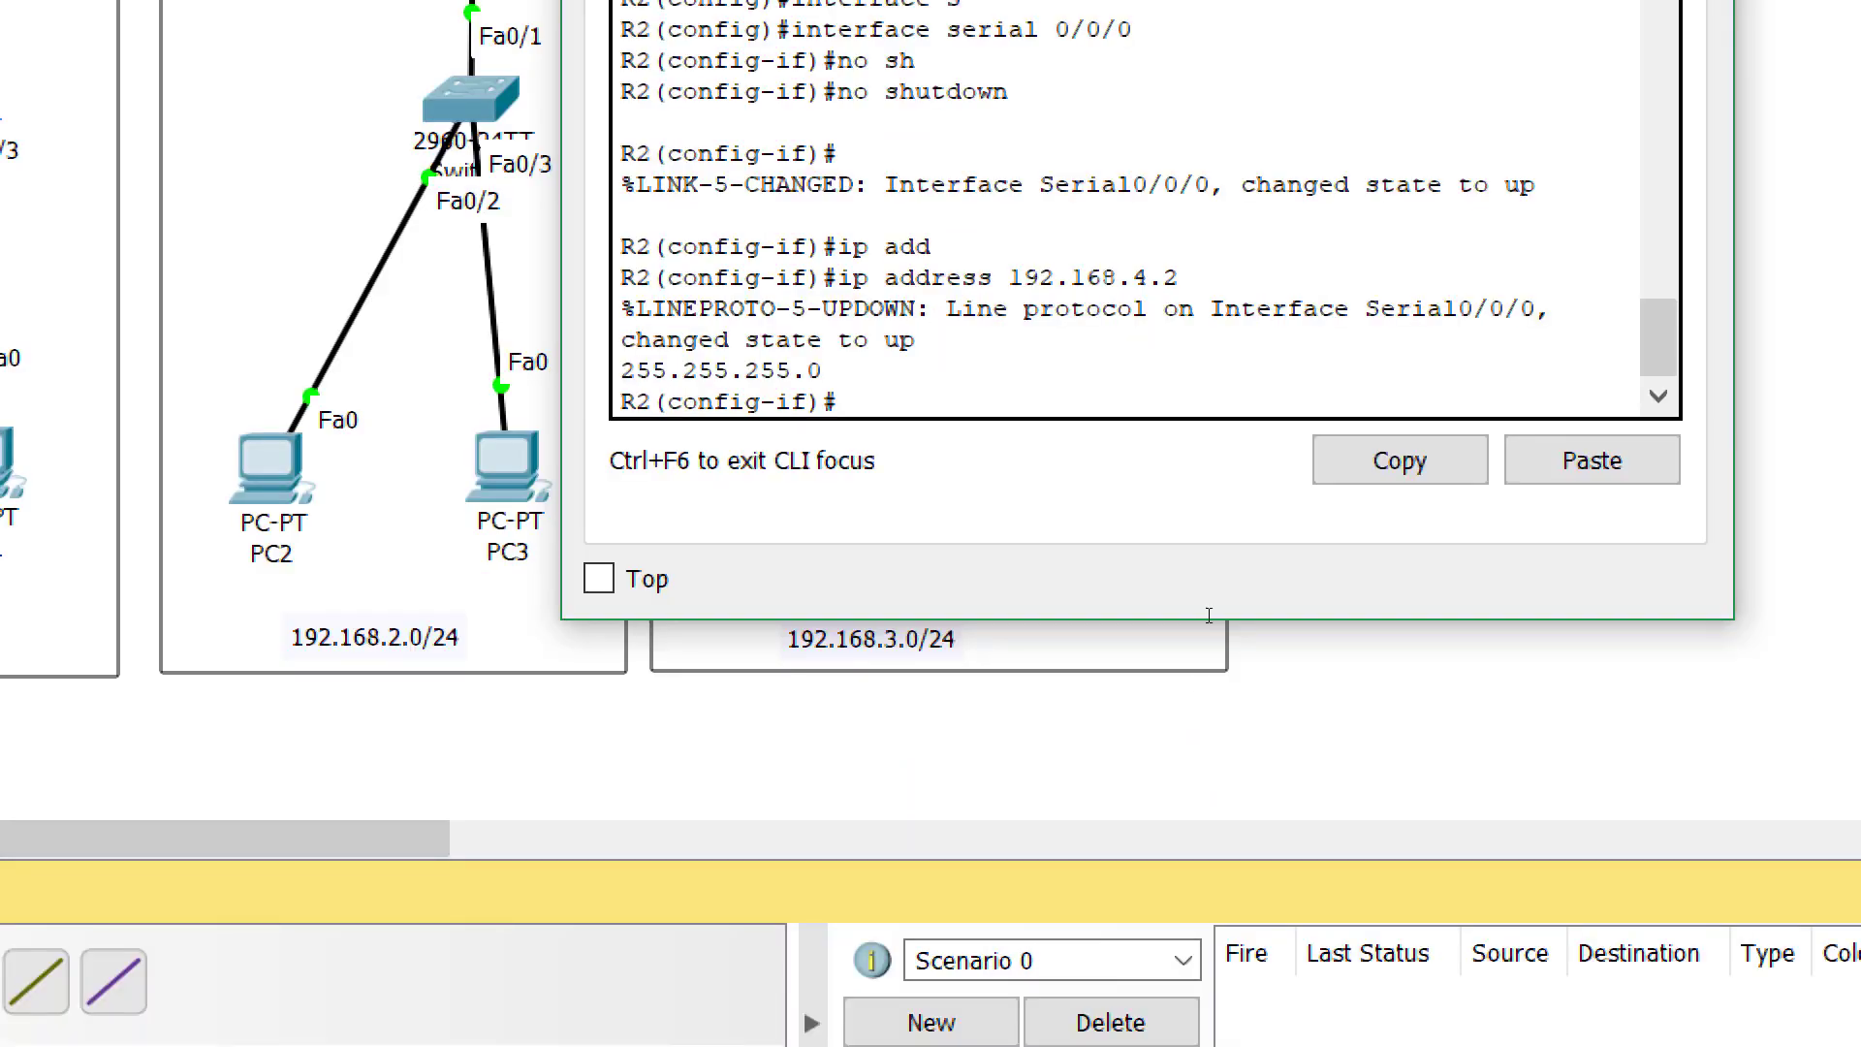
pyautogui.write('exit')
pyautogui.press('Return')
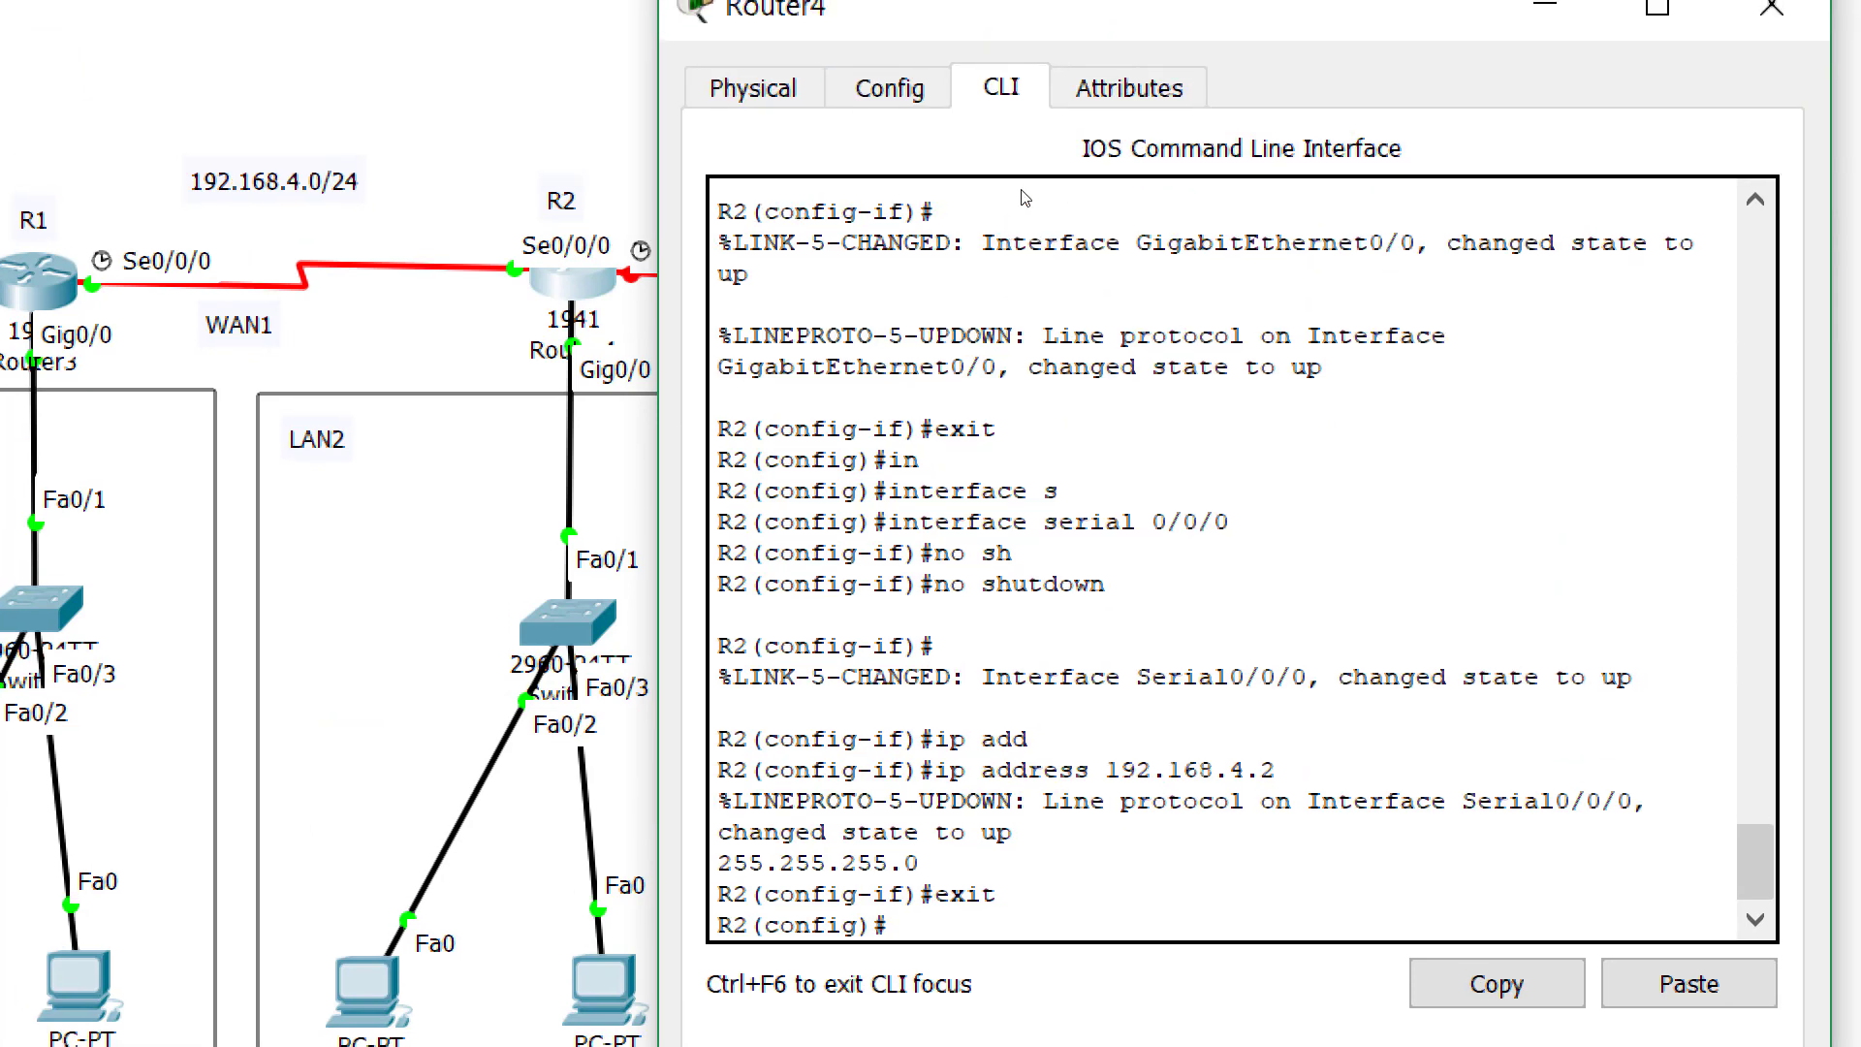
# Enter configuration of R2's serial 0/0/1 interface and enable it with no shutdown
pyautogui.write('in')
pyautogui.press('Tab')
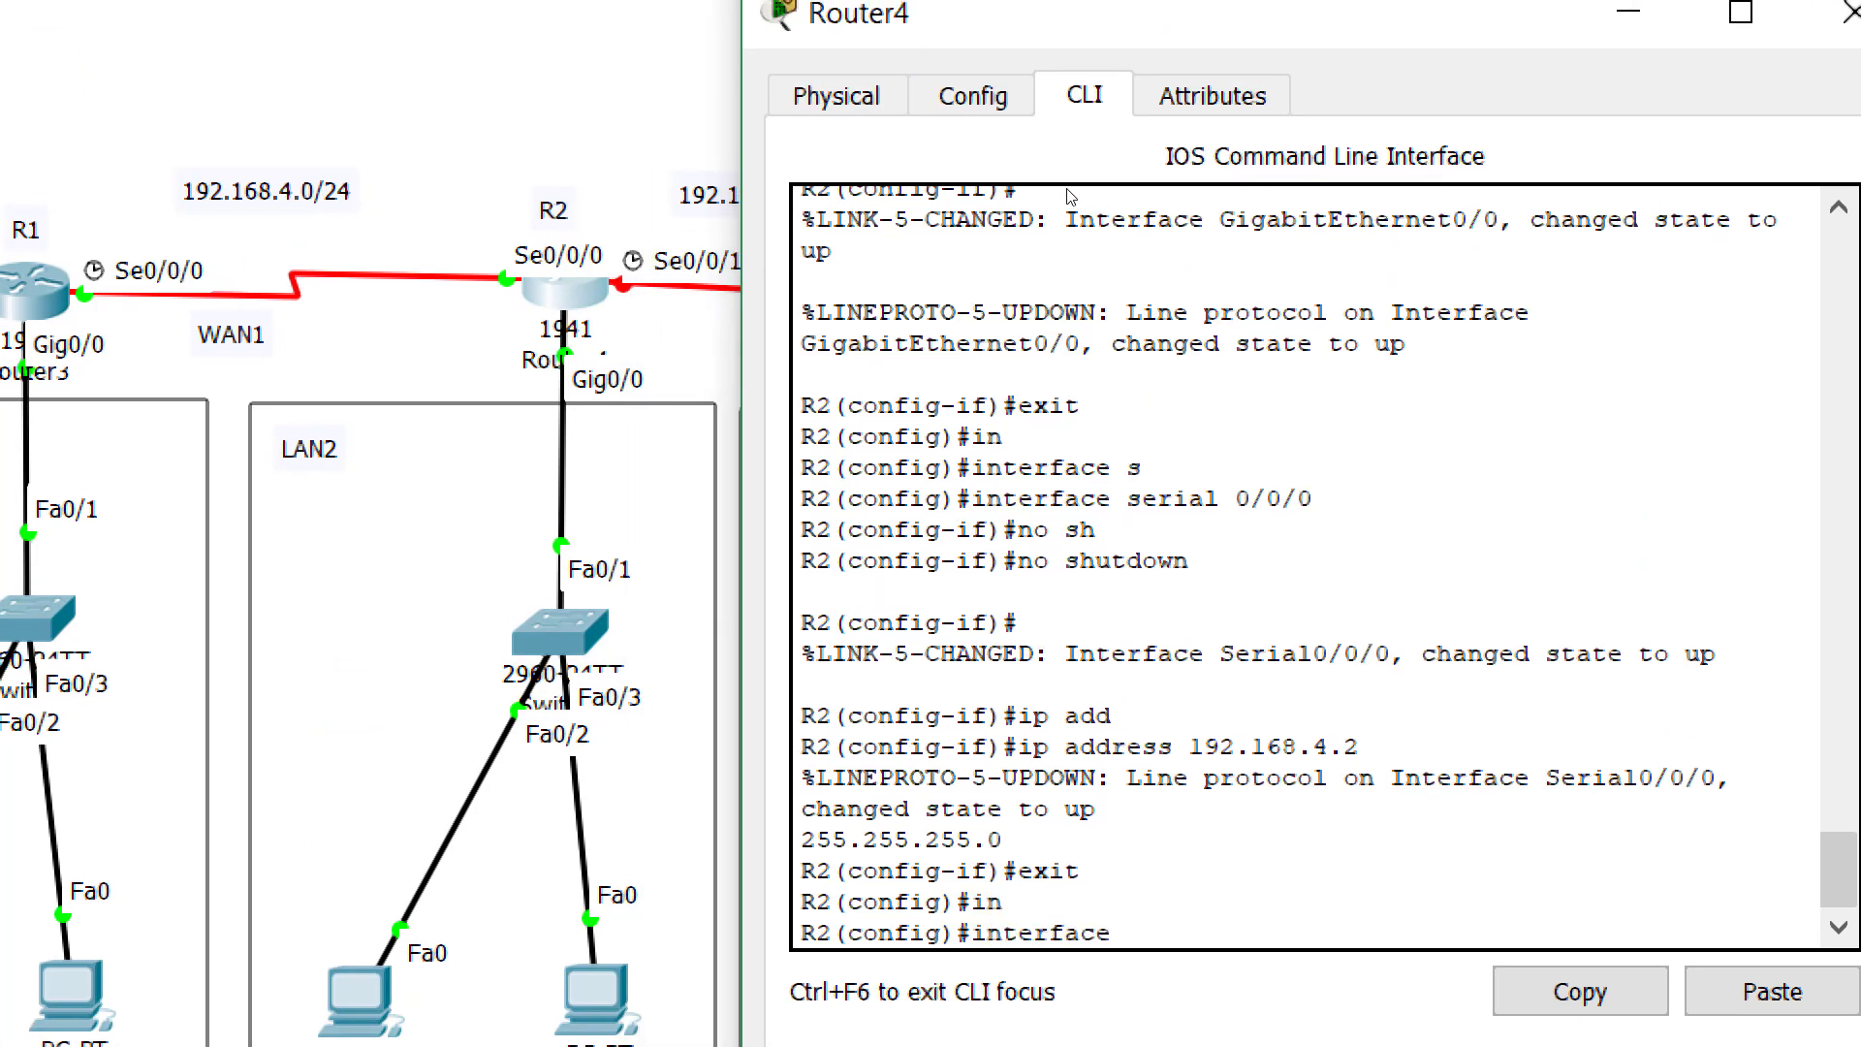
pyautogui.write('s')
pyautogui.press('Tab')
pyautogui.write('0/0')
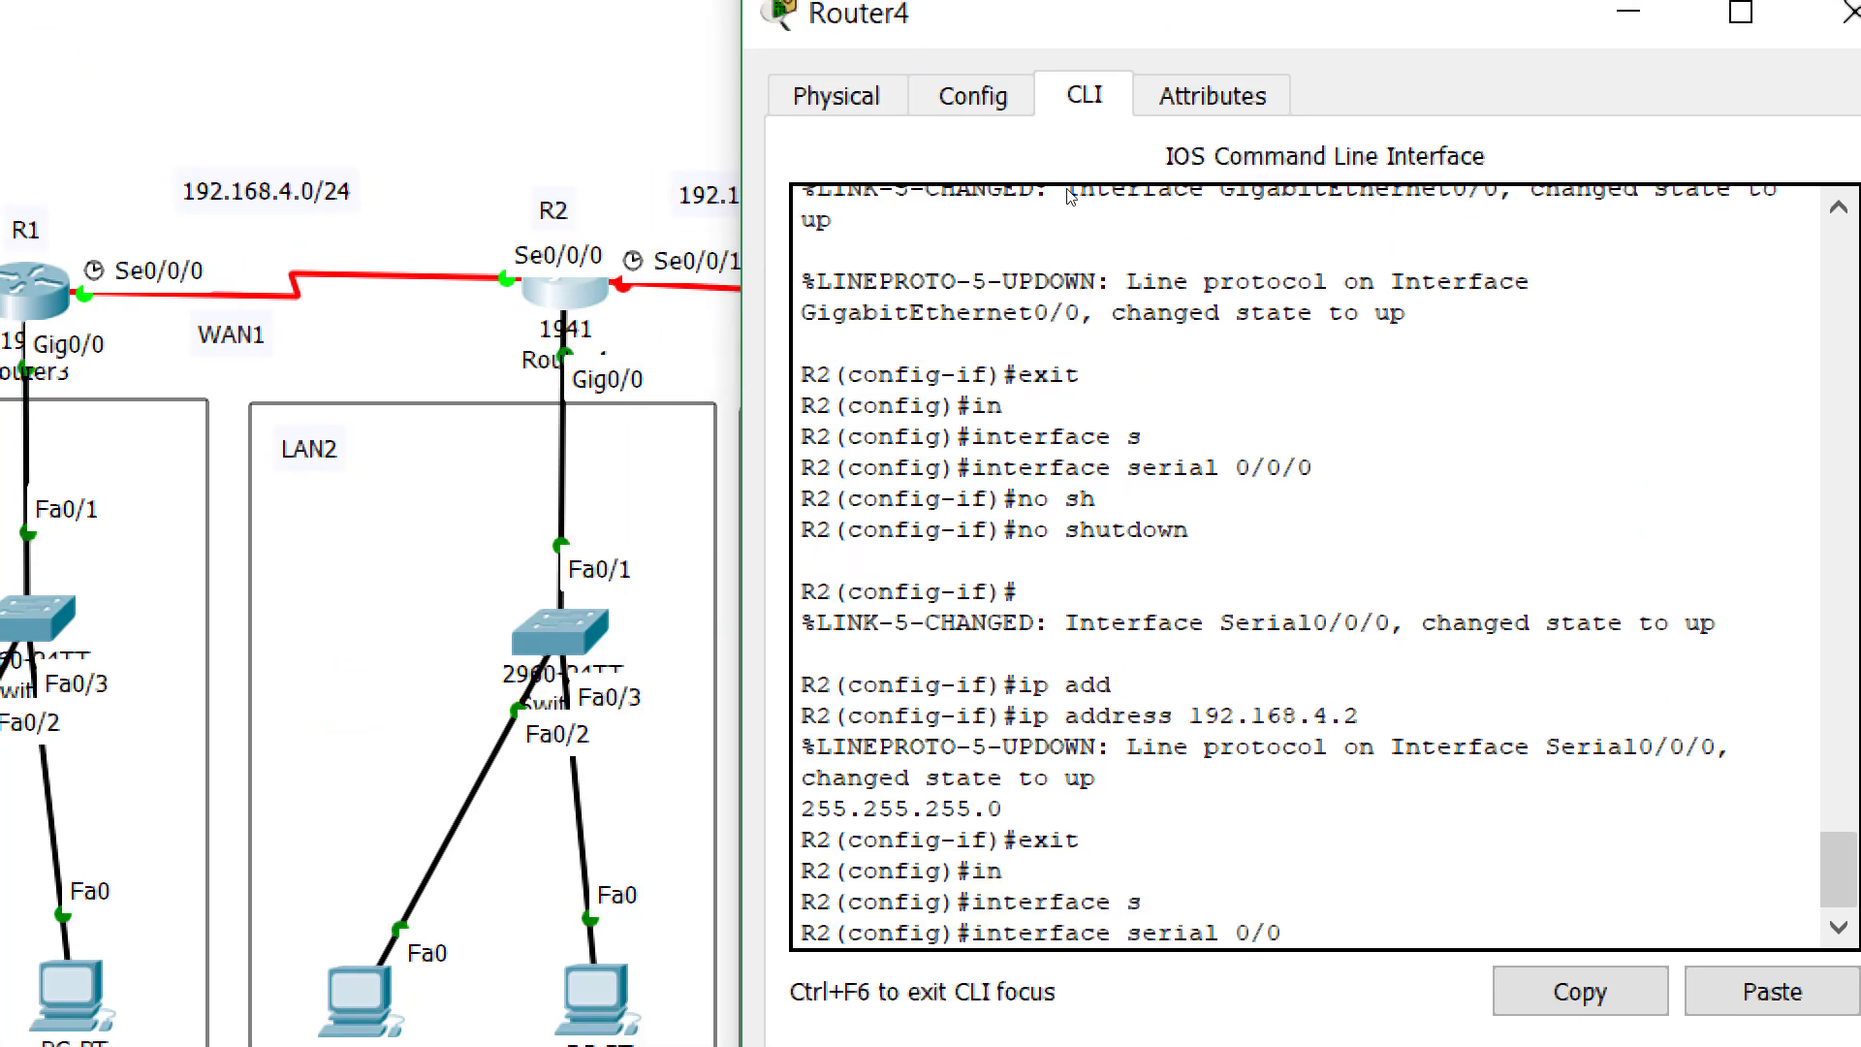
pyautogui.write('/1')
pyautogui.press('Return')
pyautogui.write('no sh')
pyautogui.press('Tab')
pyautogui.press('Return')
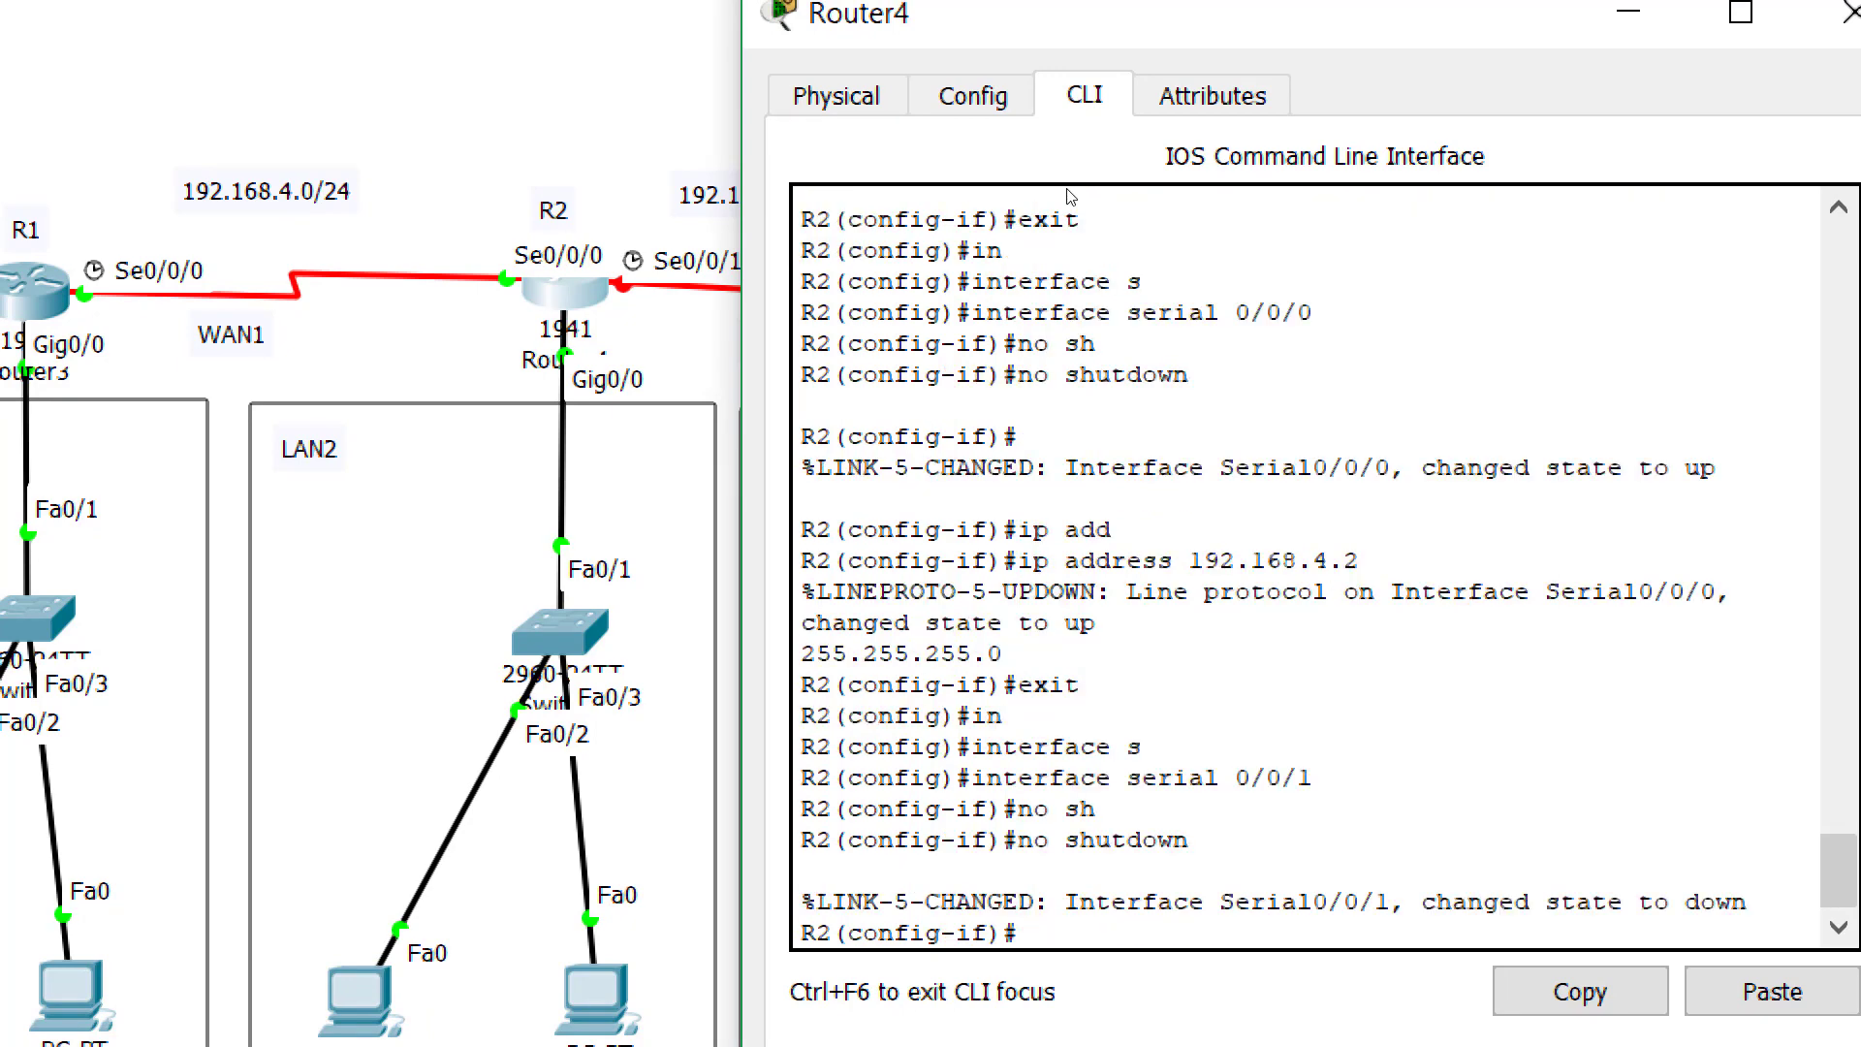
# Assign IP address 192.168.5.1 with mask 255.255.255.0 to R2's serial 0/0/1 interface
pyautogui.write('ip add')
pyautogui.press('Tab')
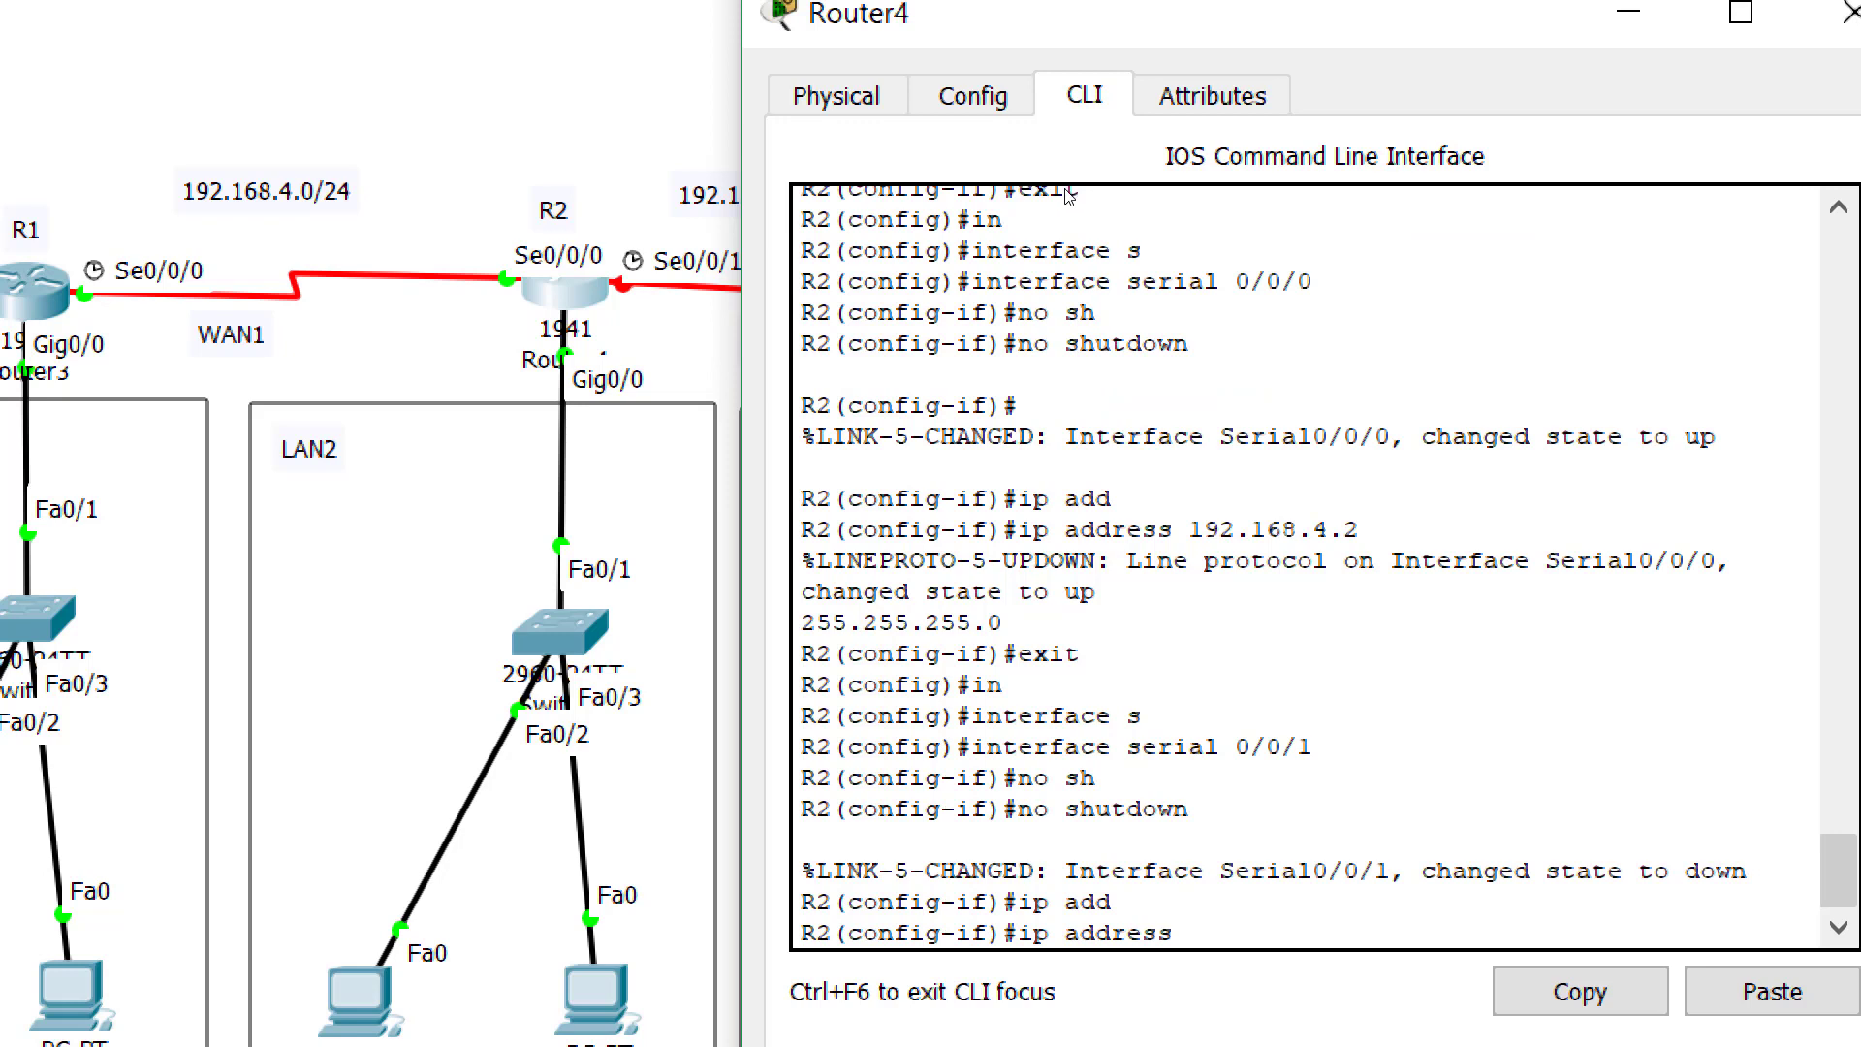
pyautogui.moveTo(1064, 182); pyautogui.dragTo(1236, 188)
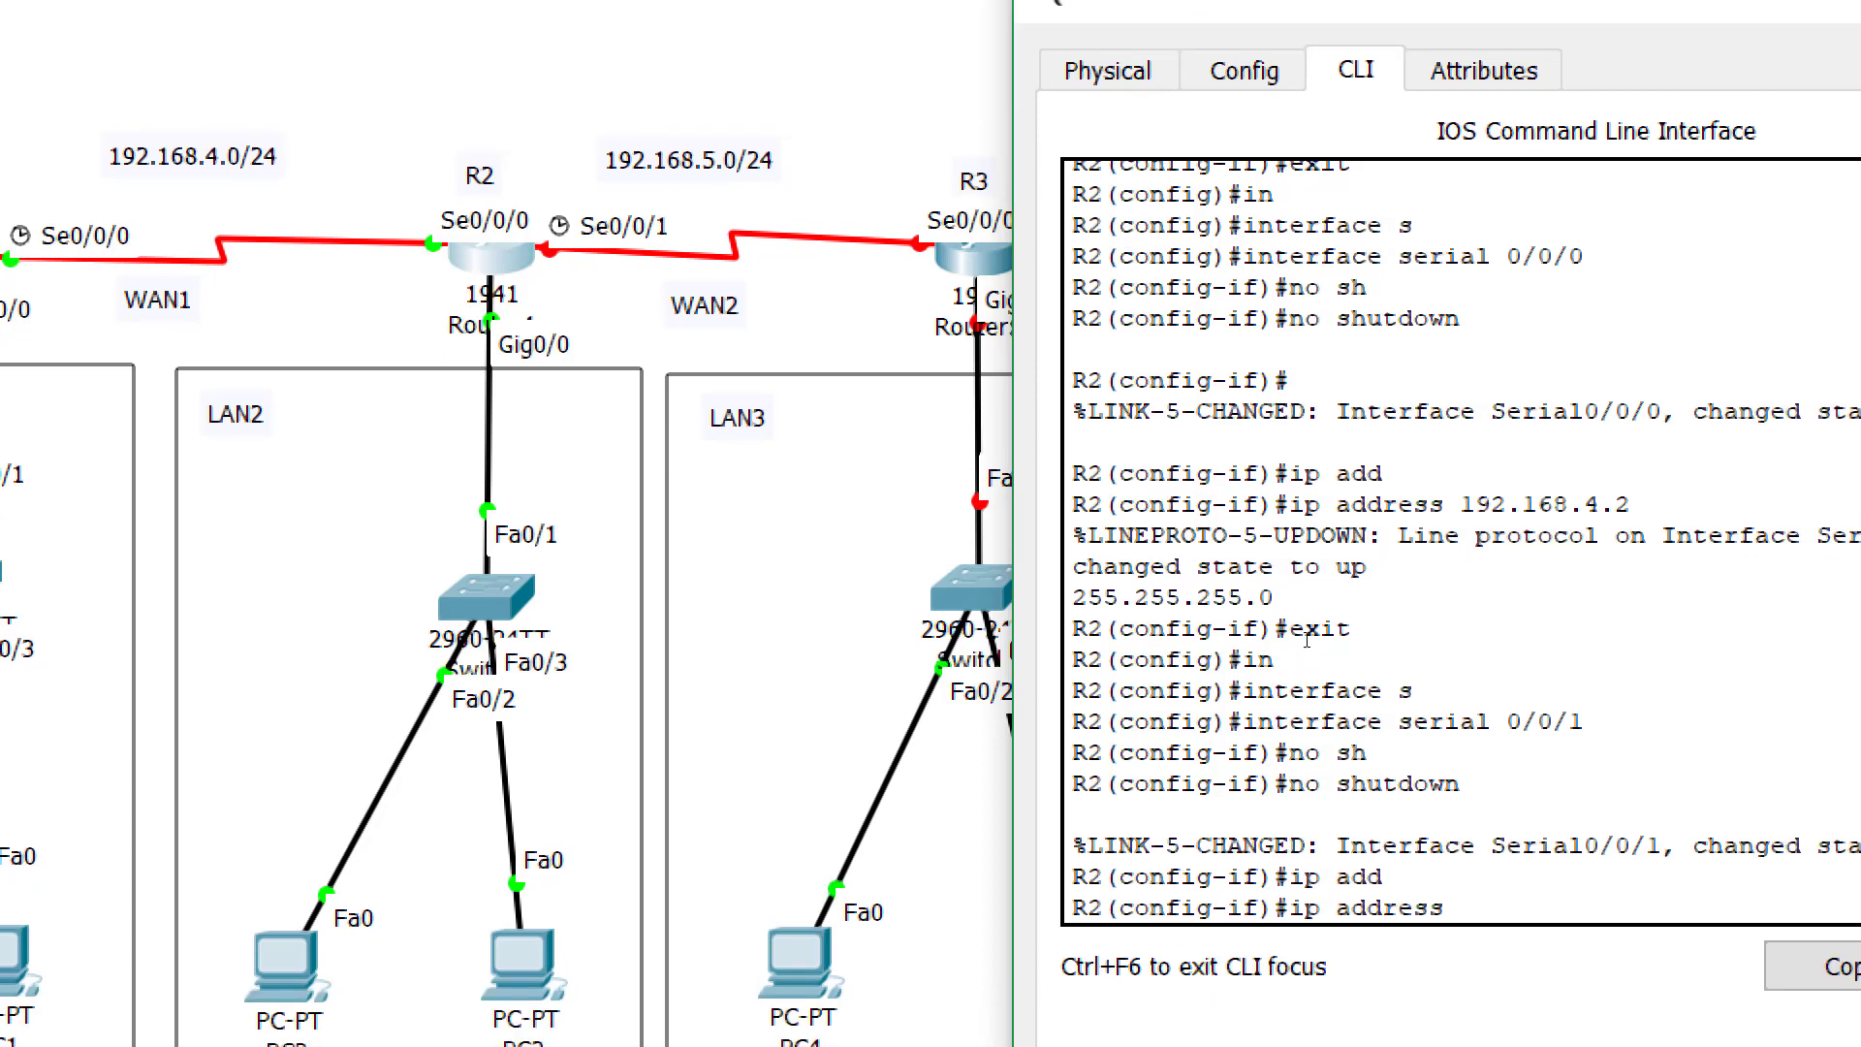
pyautogui.write('92.168.5.1 255.255.255.0')
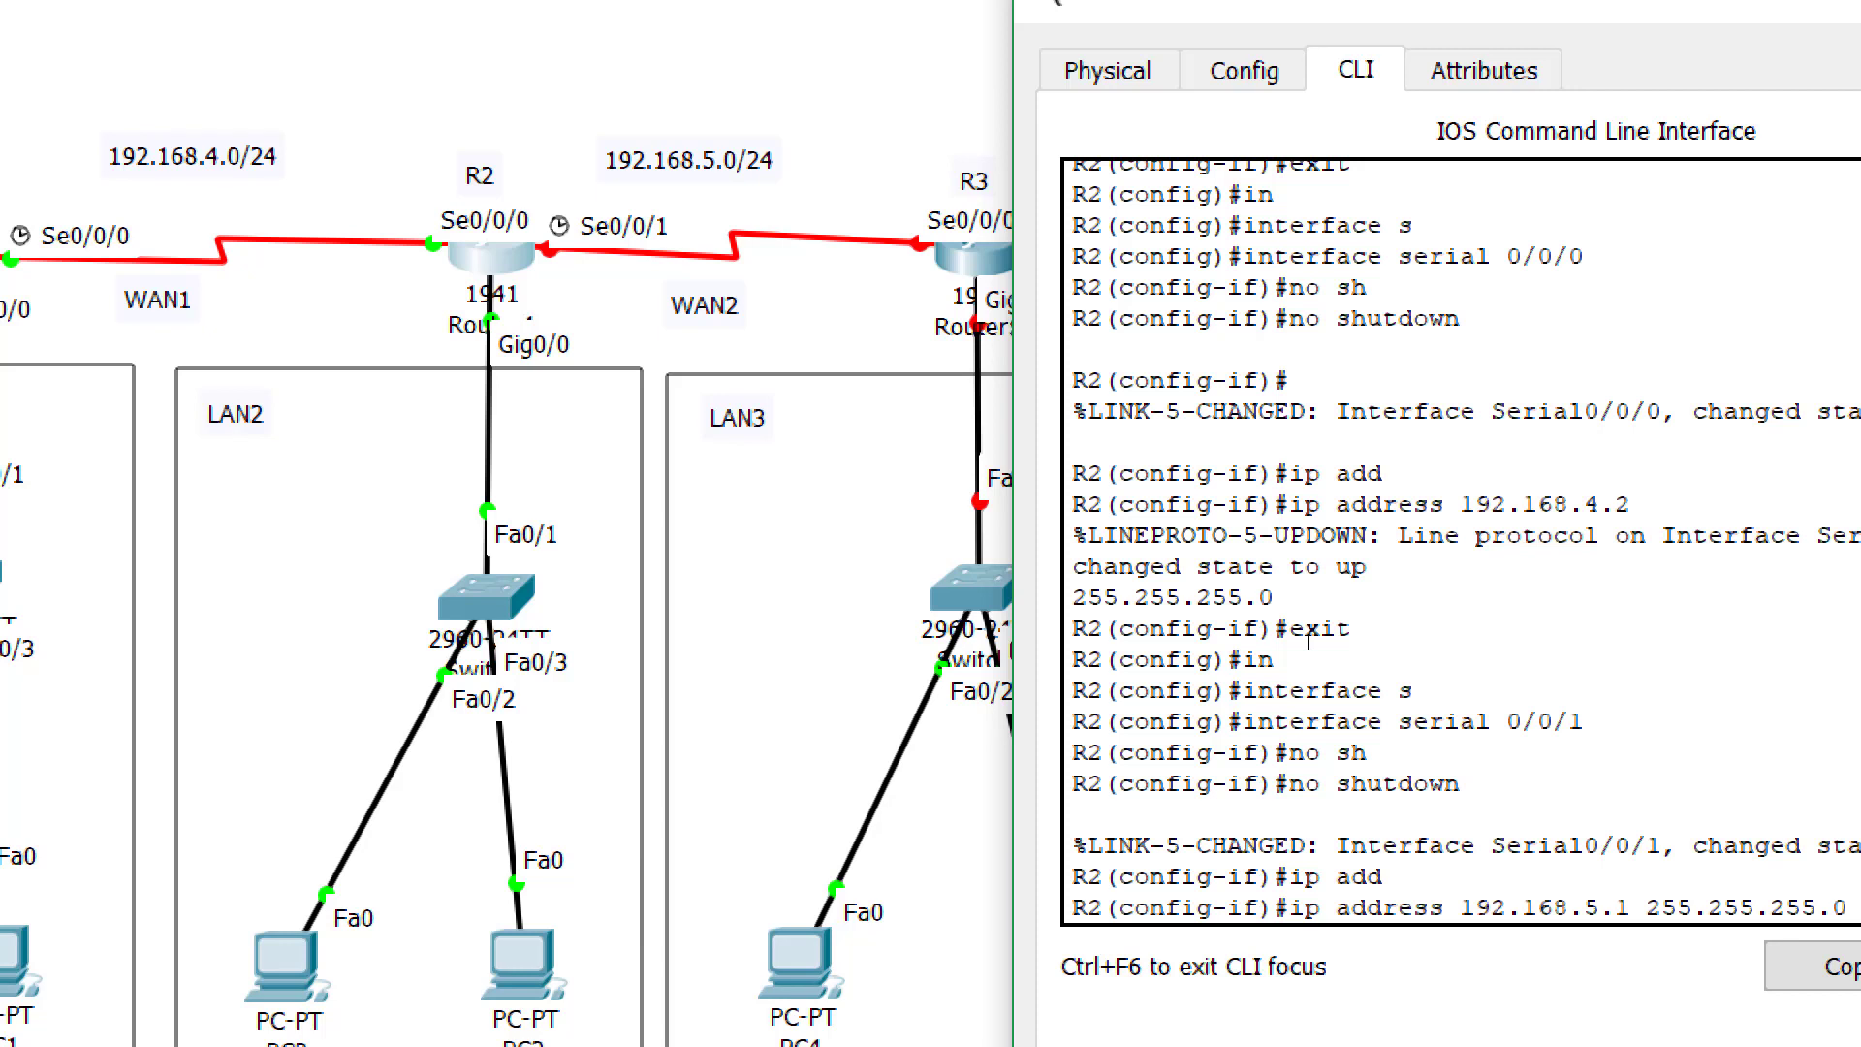
pyautogui.press('Return')
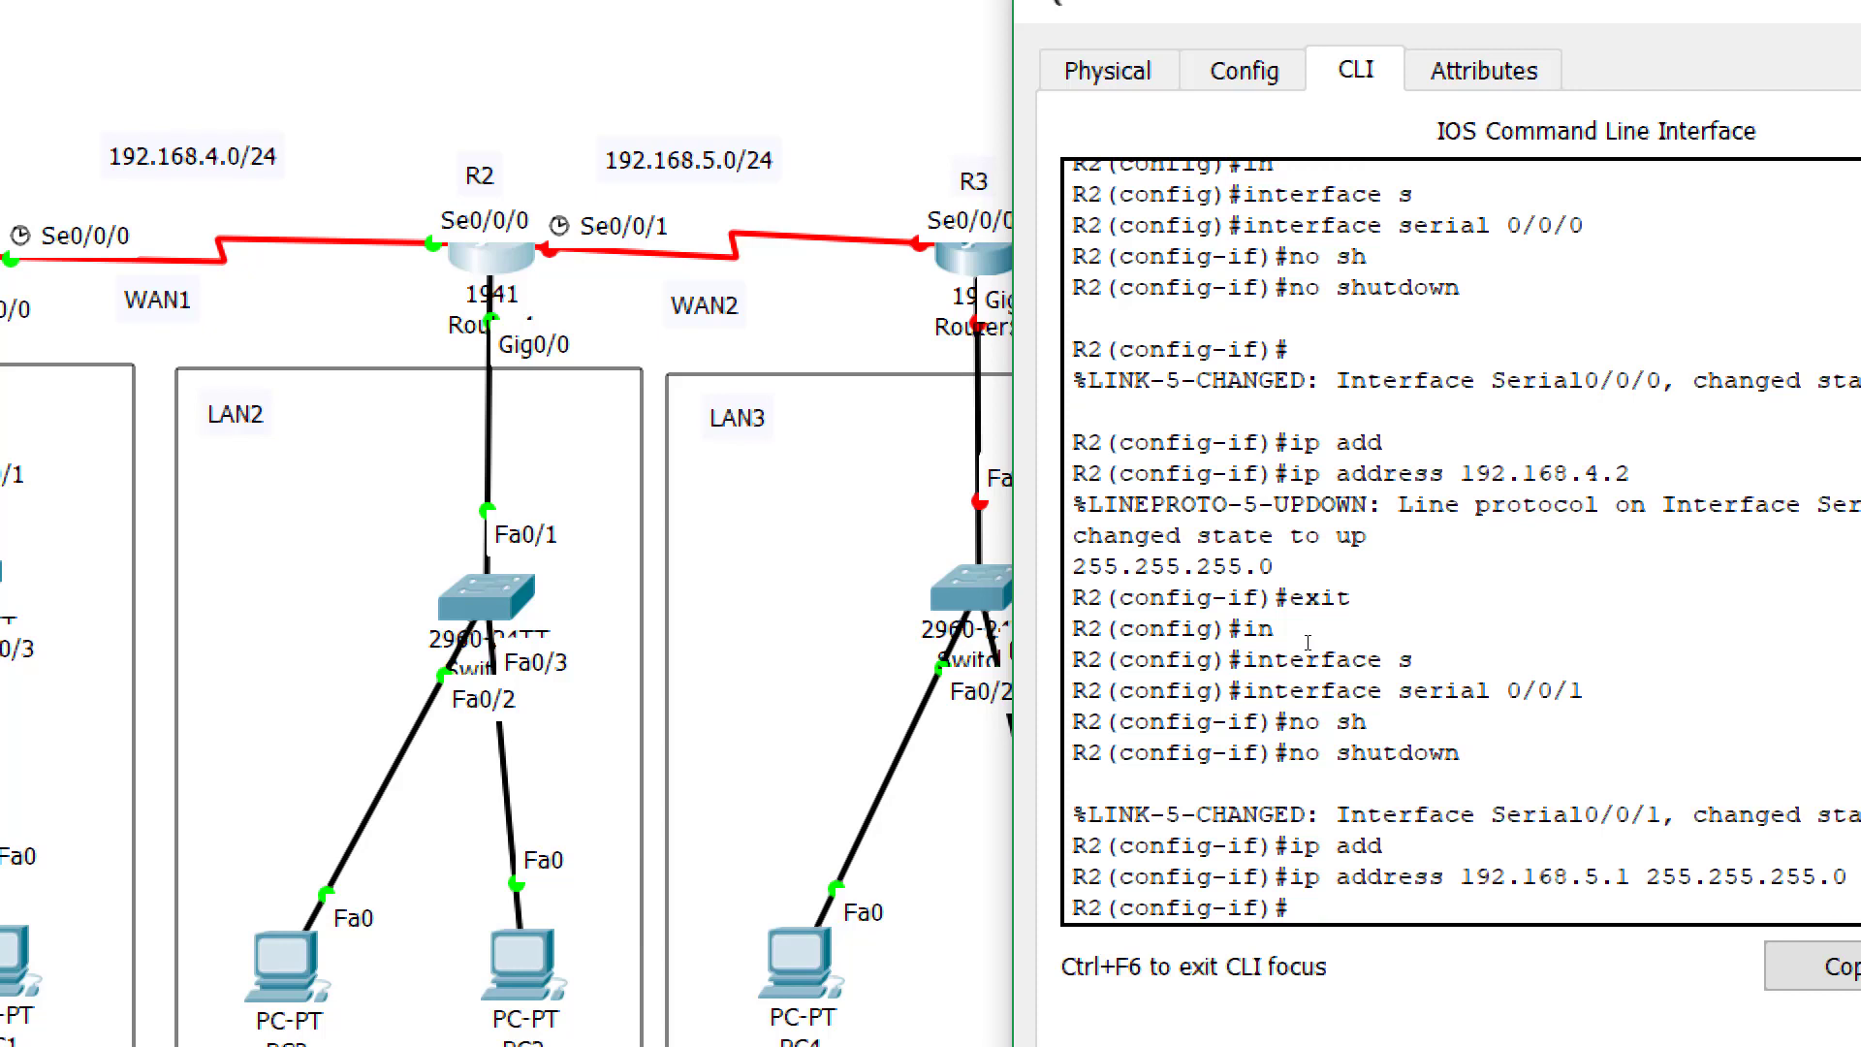
# Set the clock rate of R2's serial 0/0/1 interface to 64000 and end configuration mode
pyautogui.write('clo')
pyautogui.press('Tab')
pyautogui.write('r')
pyautogui.press('Tab')
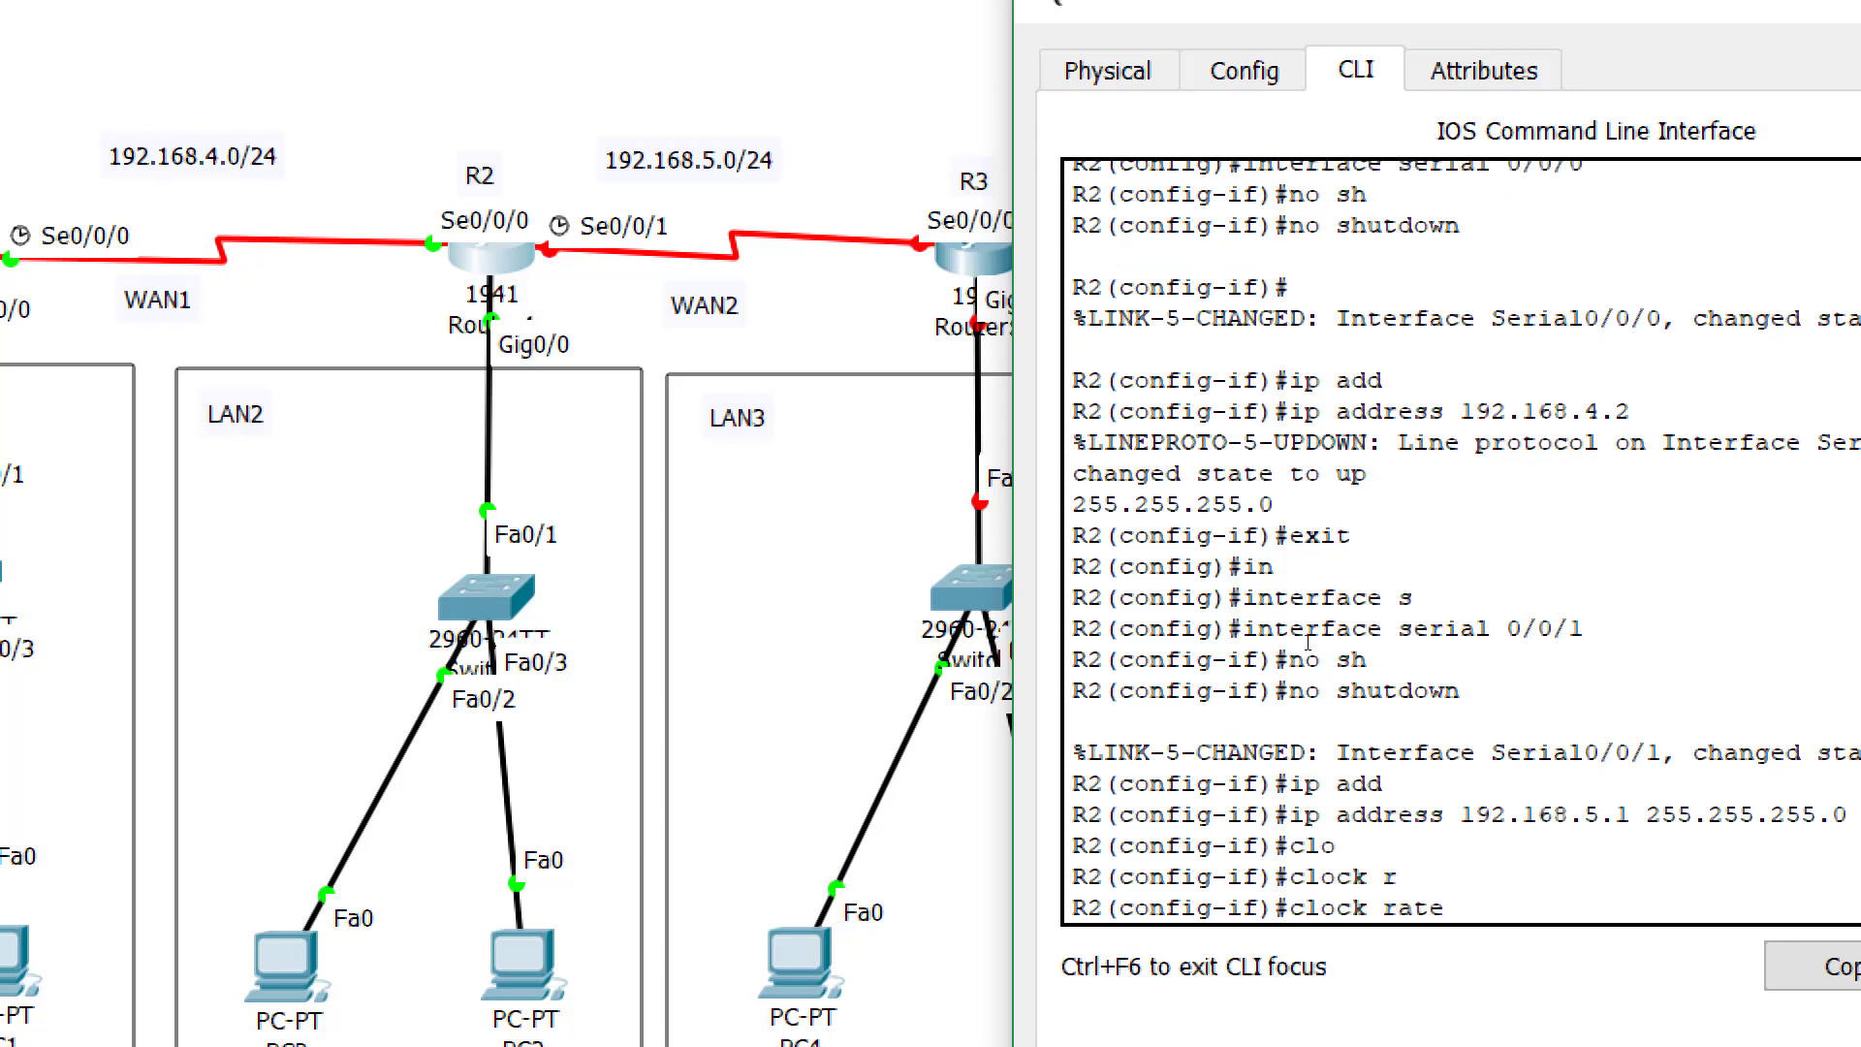
pyautogui.write('64000')
pyautogui.press('Return')
pyautogui.write('end')
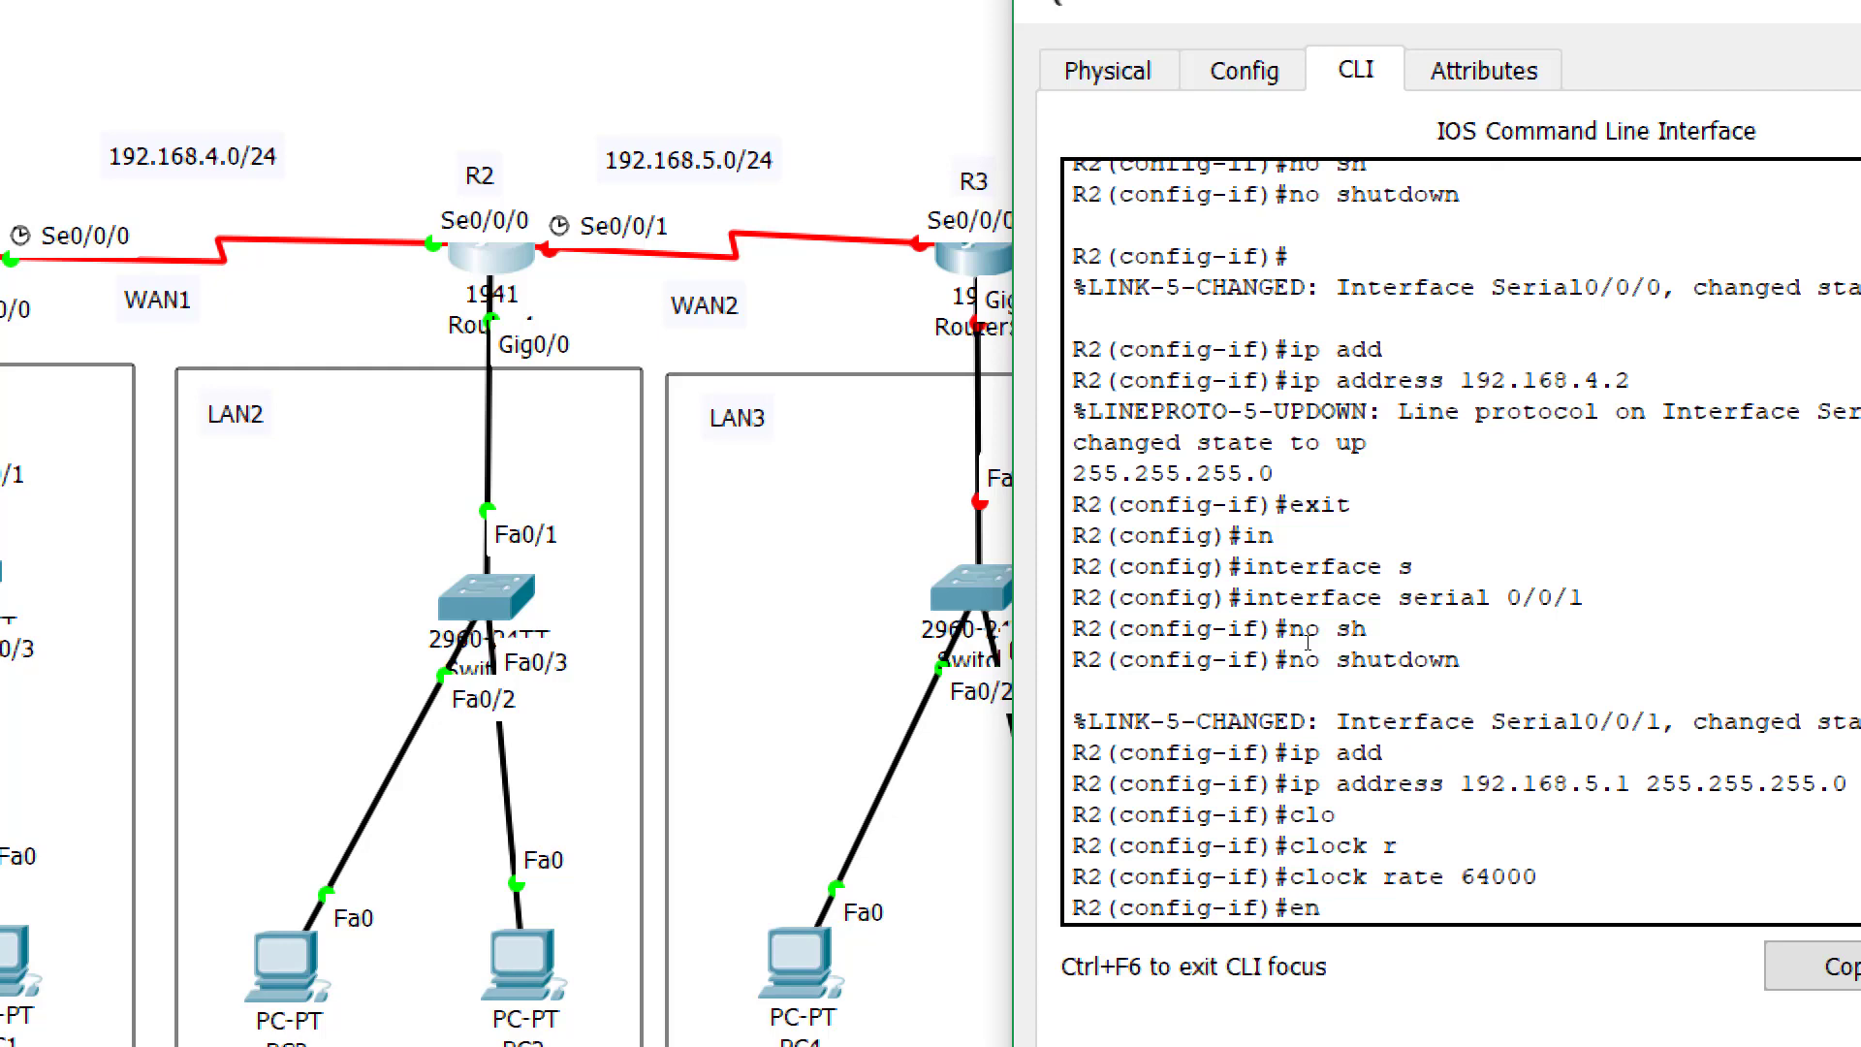
pyautogui.press('Return')
# Show R2's running configuration and page through it to check the interface addresses and clock rate
pyautogui.write('sh')
pyautogui.press('Tab')
pyautogui.write('r')
pyautogui.press('Tab')
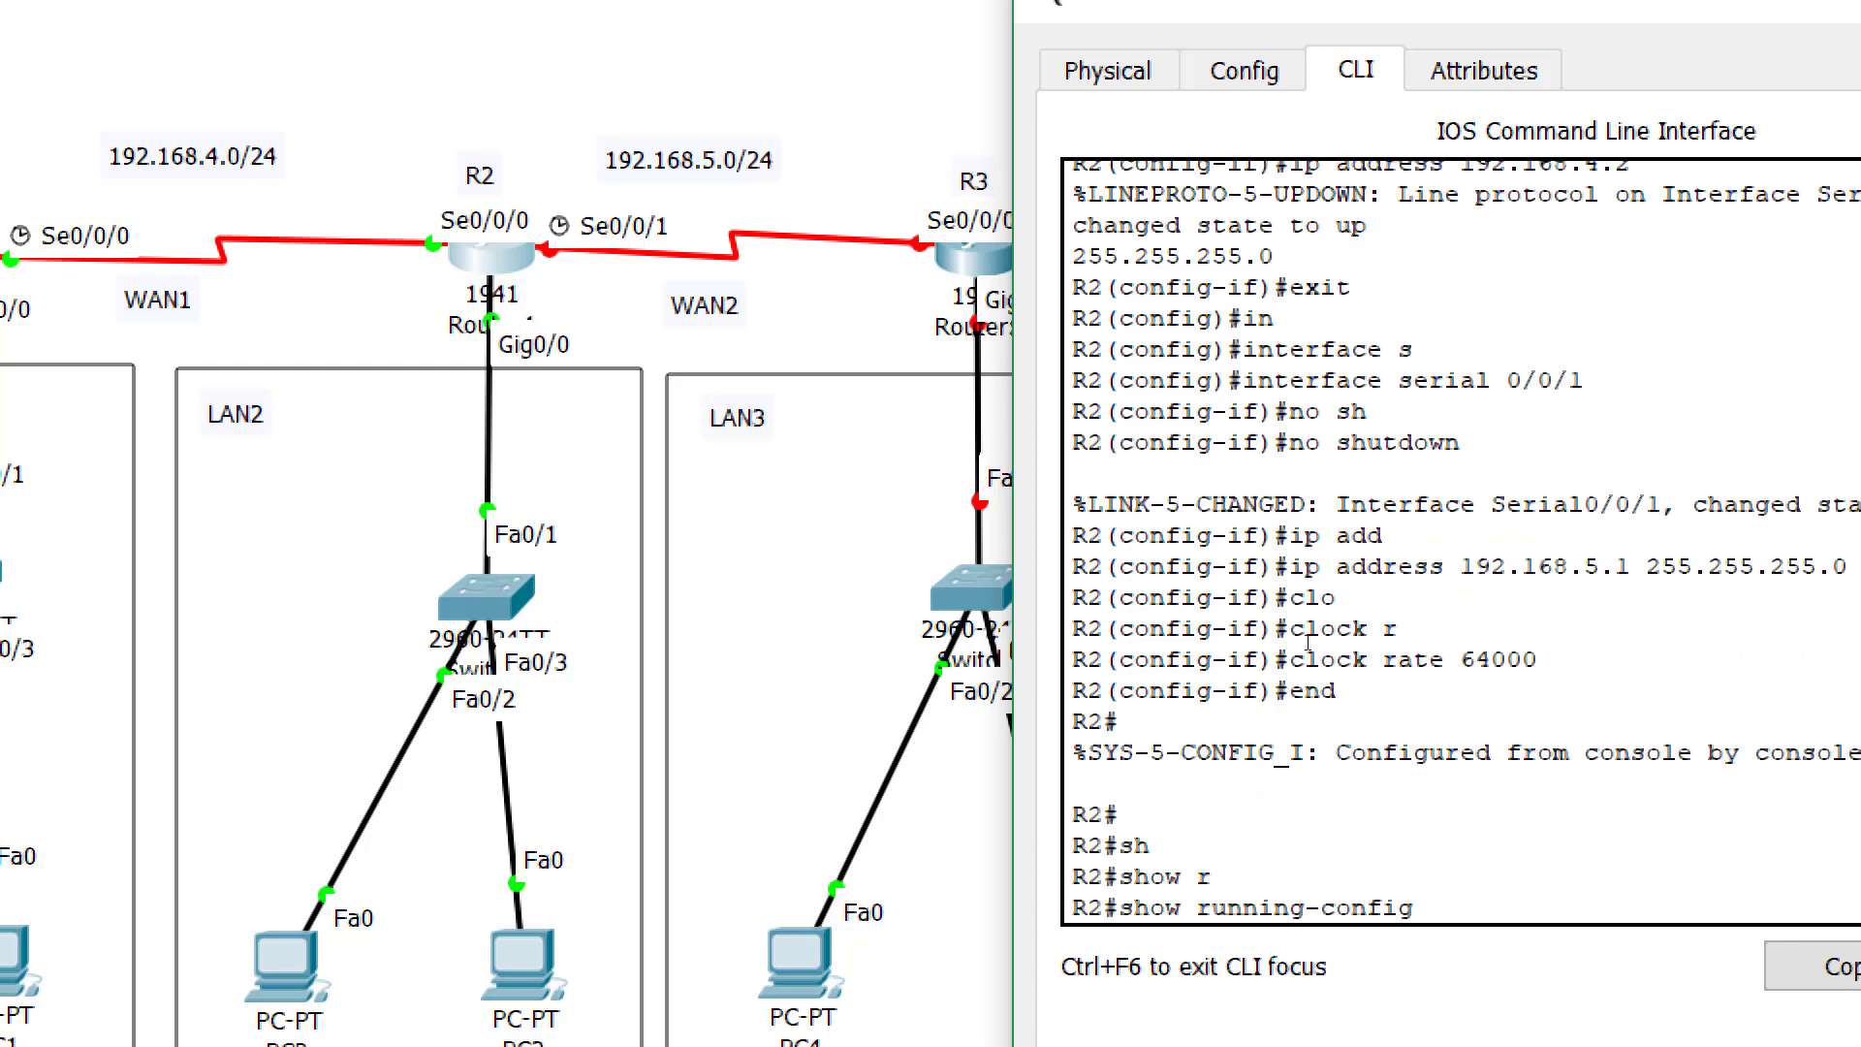
pyautogui.press('Return')
pyautogui.press('Return')
pyautogui.press('Return')
pyautogui.press('Return')
pyautogui.press('Return')
pyautogui.press('Return')
pyautogui.press('Return')
pyautogui.press('Return')
pyautogui.press('Return')
pyautogui.press('Return')
pyautogui.press('Return')
pyautogui.press('Return')
pyautogui.press('Return')
pyautogui.press('Return')
pyautogui.press('Return')
pyautogui.press('Return')
pyautogui.press('Return')
pyautogui.press('Return')
pyautogui.press('Return')
pyautogui.press('Return')
pyautogui.press('Return')
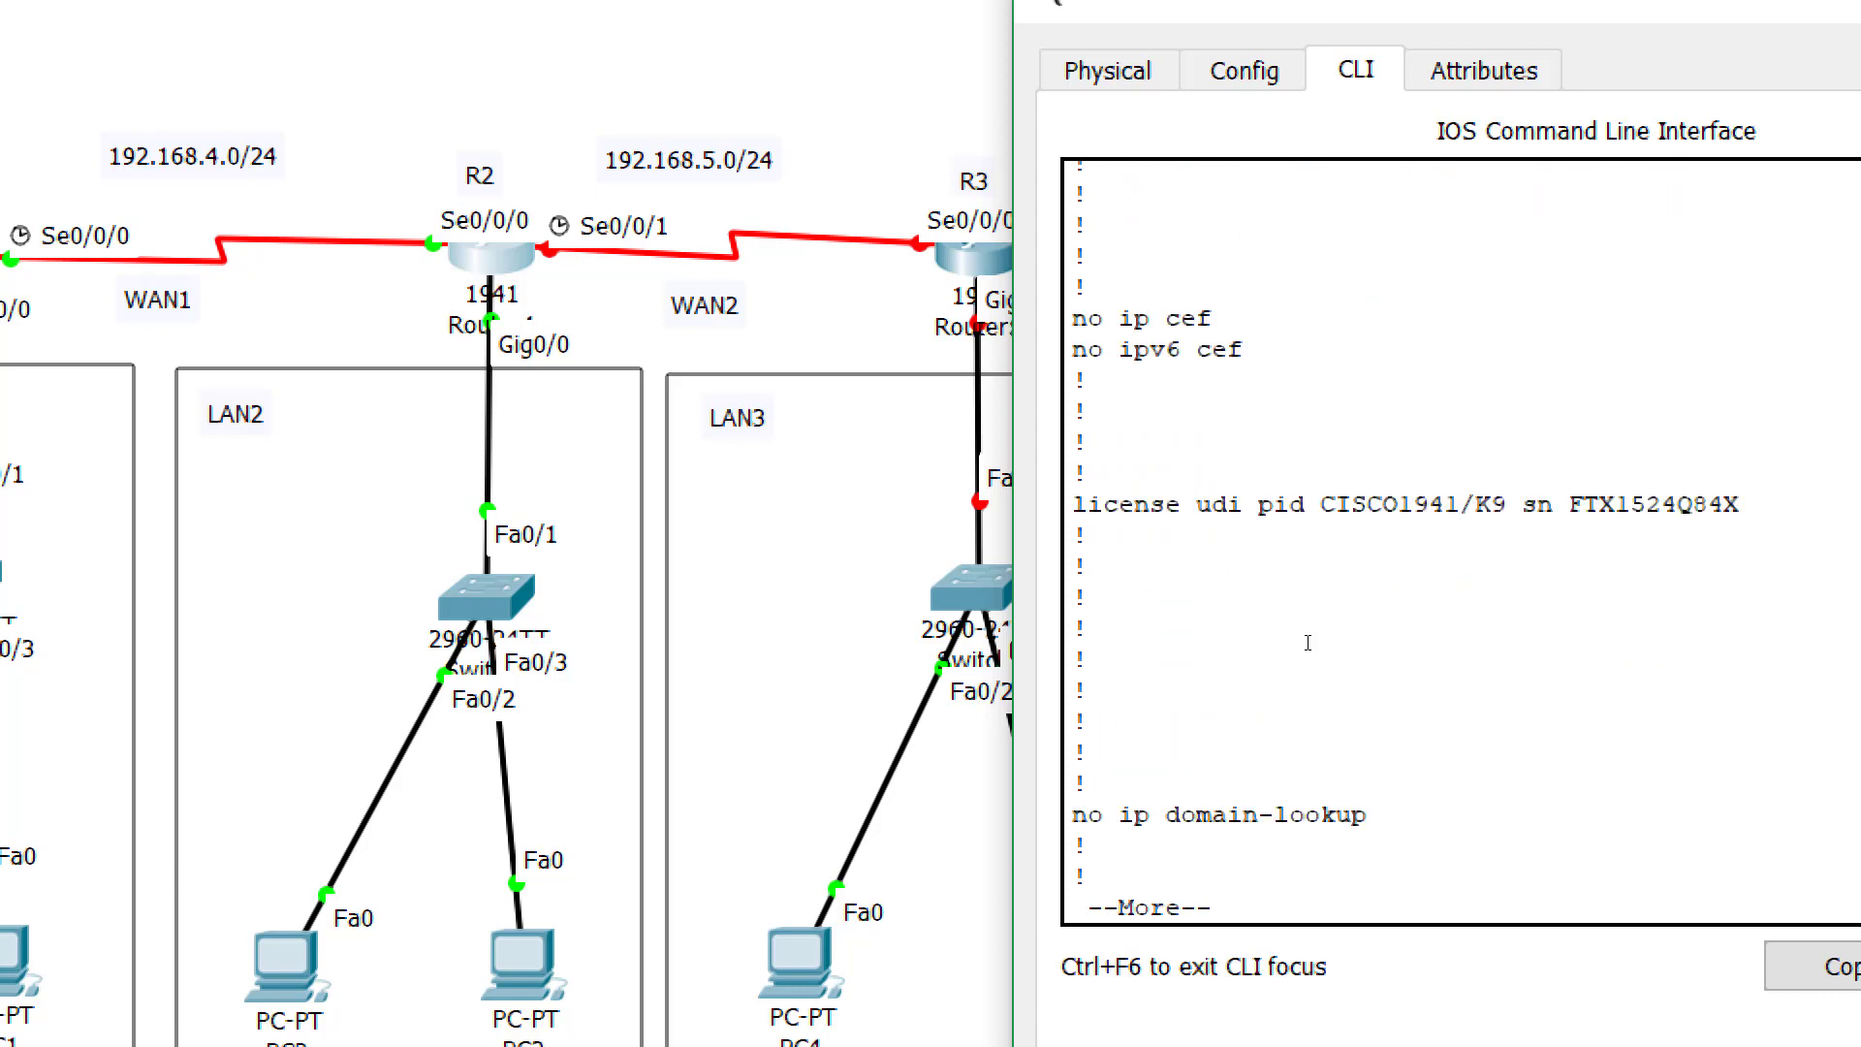
pyautogui.press('Return')
pyautogui.press('Return')
pyautogui.press('Return')
pyautogui.press('Return')
pyautogui.press('Return')
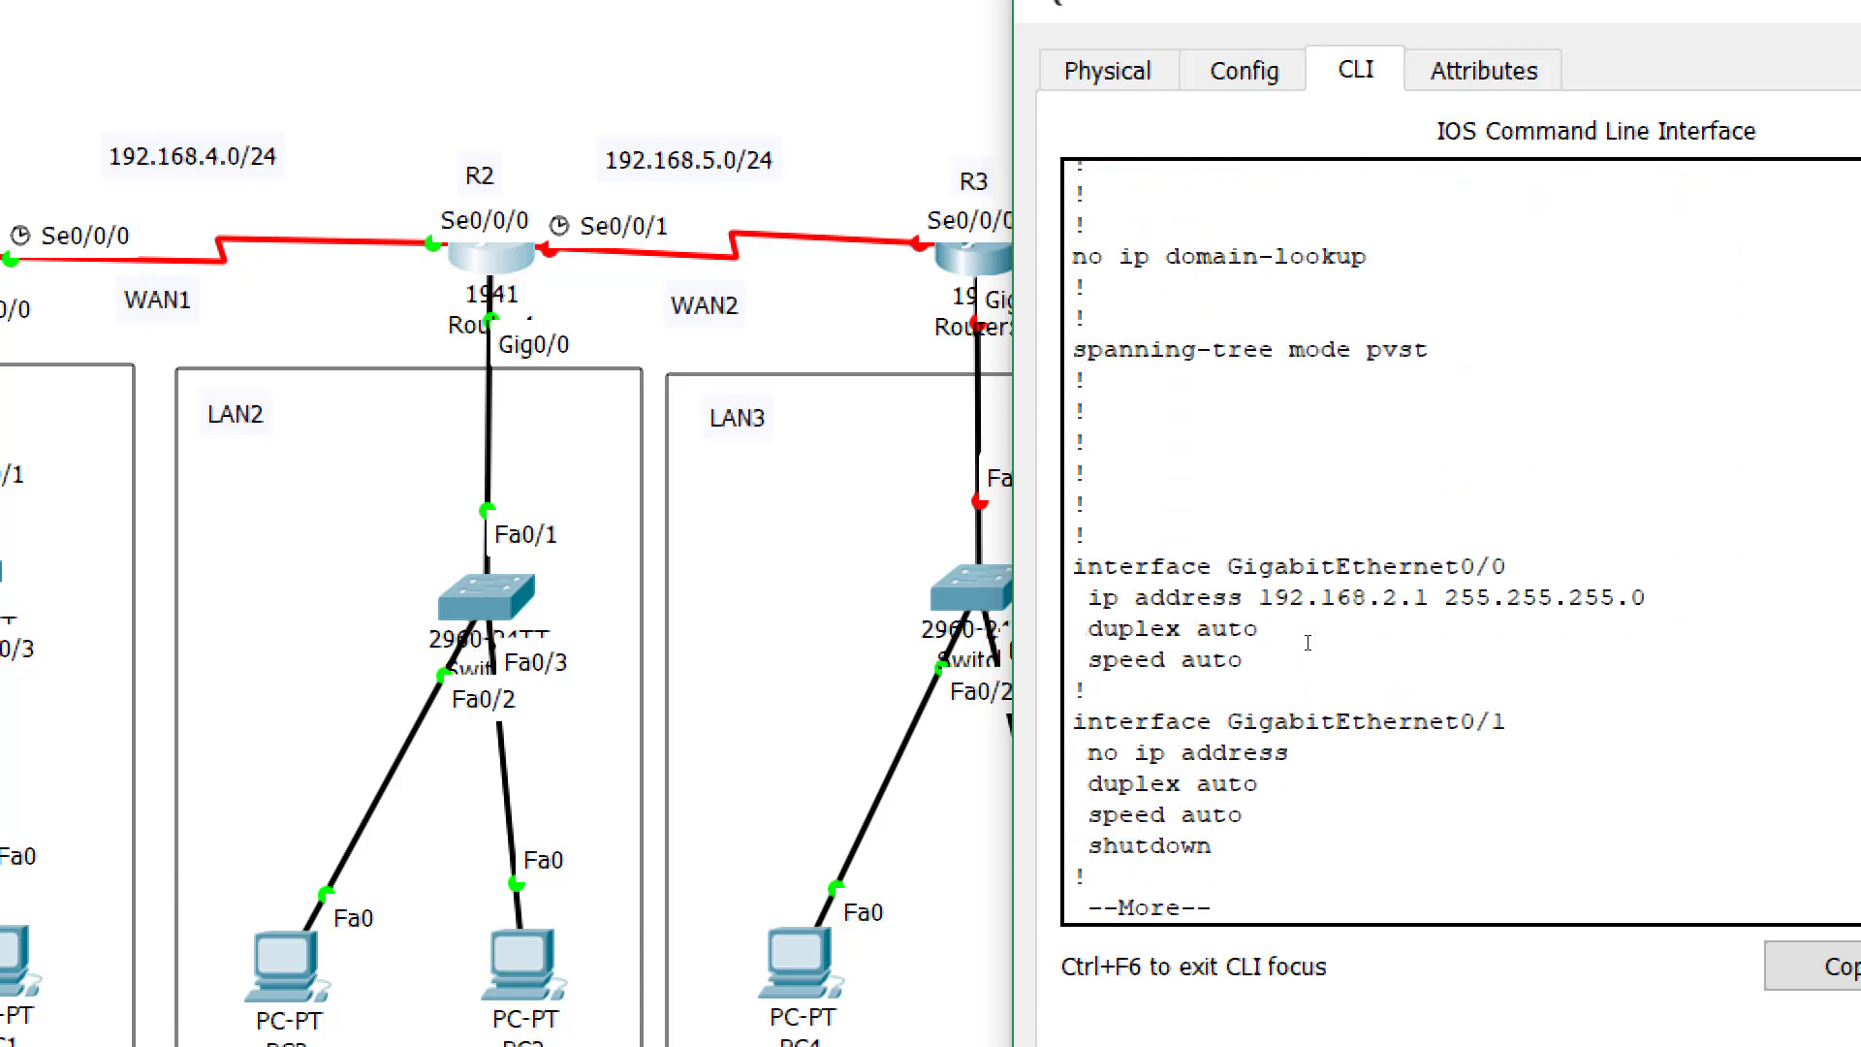
pyautogui.press('Return')
pyautogui.press('Return')
pyautogui.press('Return')
pyautogui.press('Return')
pyautogui.press('Return')
pyautogui.press('Return')
pyautogui.press('Return')
pyautogui.press('Return')
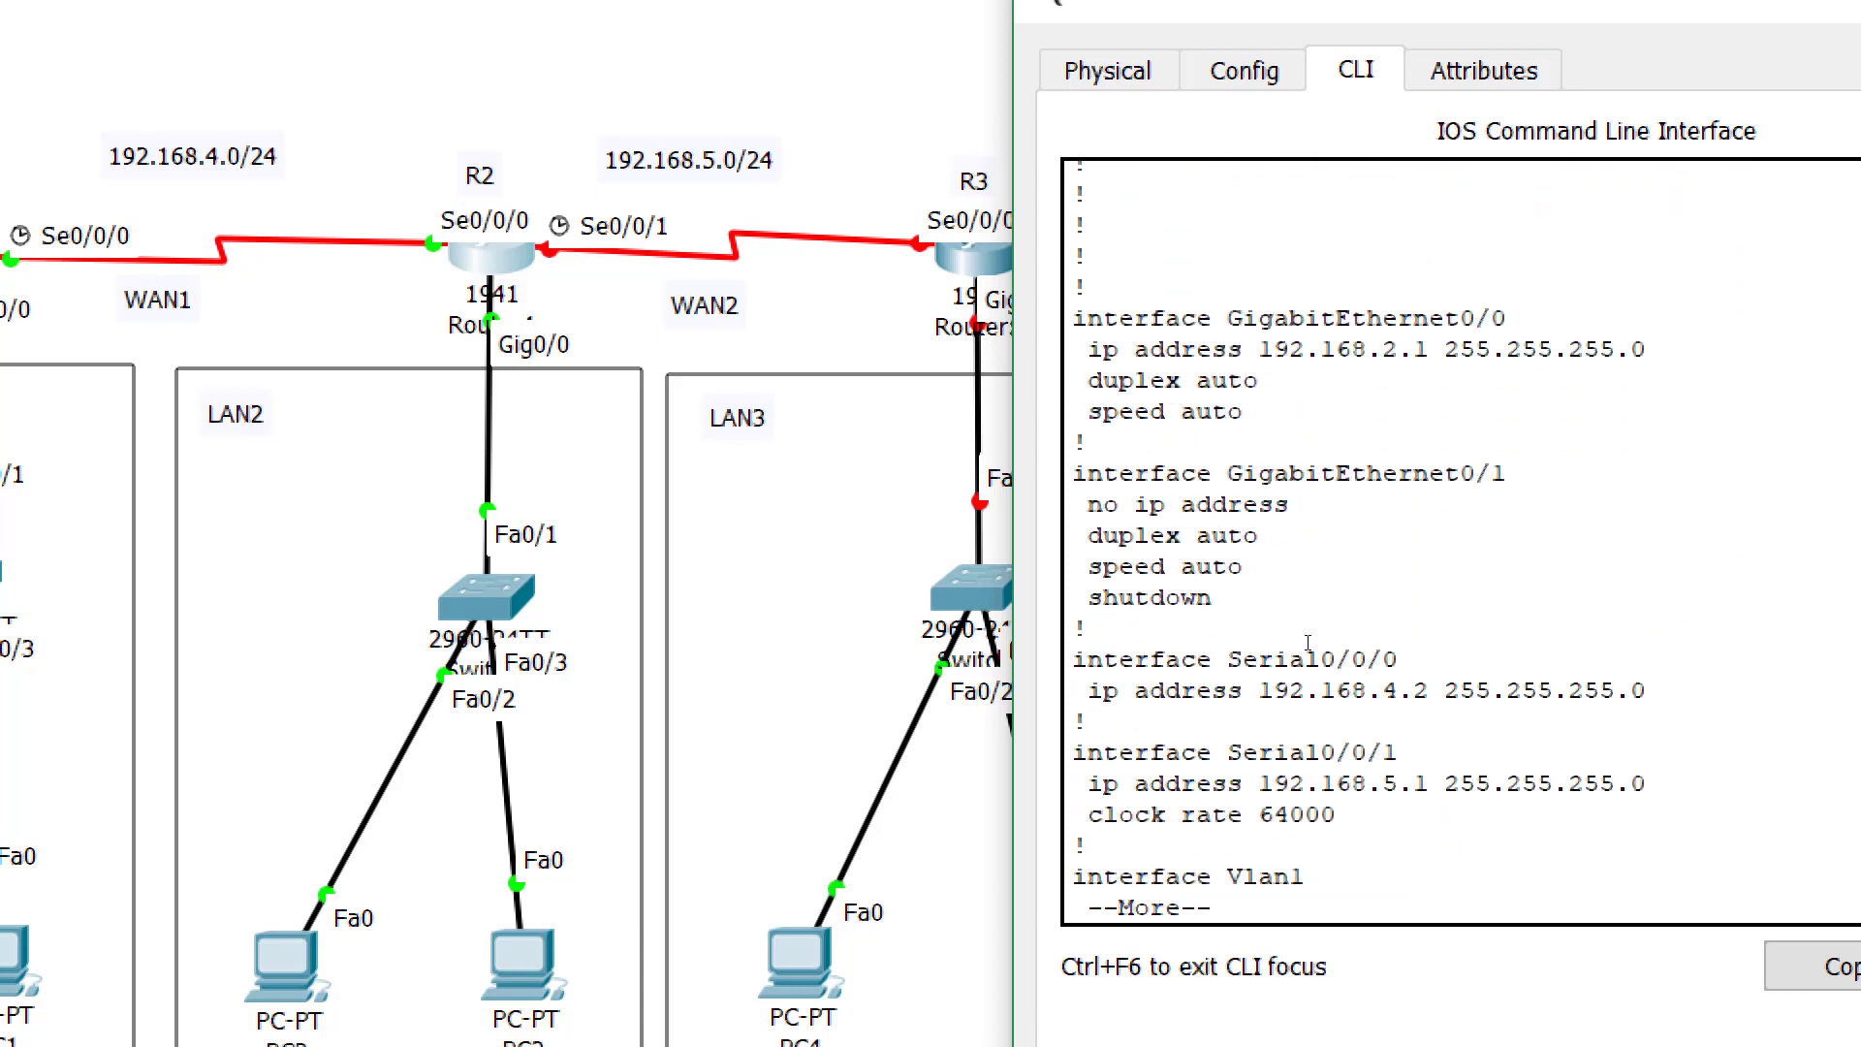
pyautogui.press('Return')
pyautogui.press('Return')
pyautogui.press('Return')
pyautogui.press('Return')
pyautogui.press('Return')
pyautogui.press('Return')
pyautogui.press('Return')
pyautogui.press('Return')
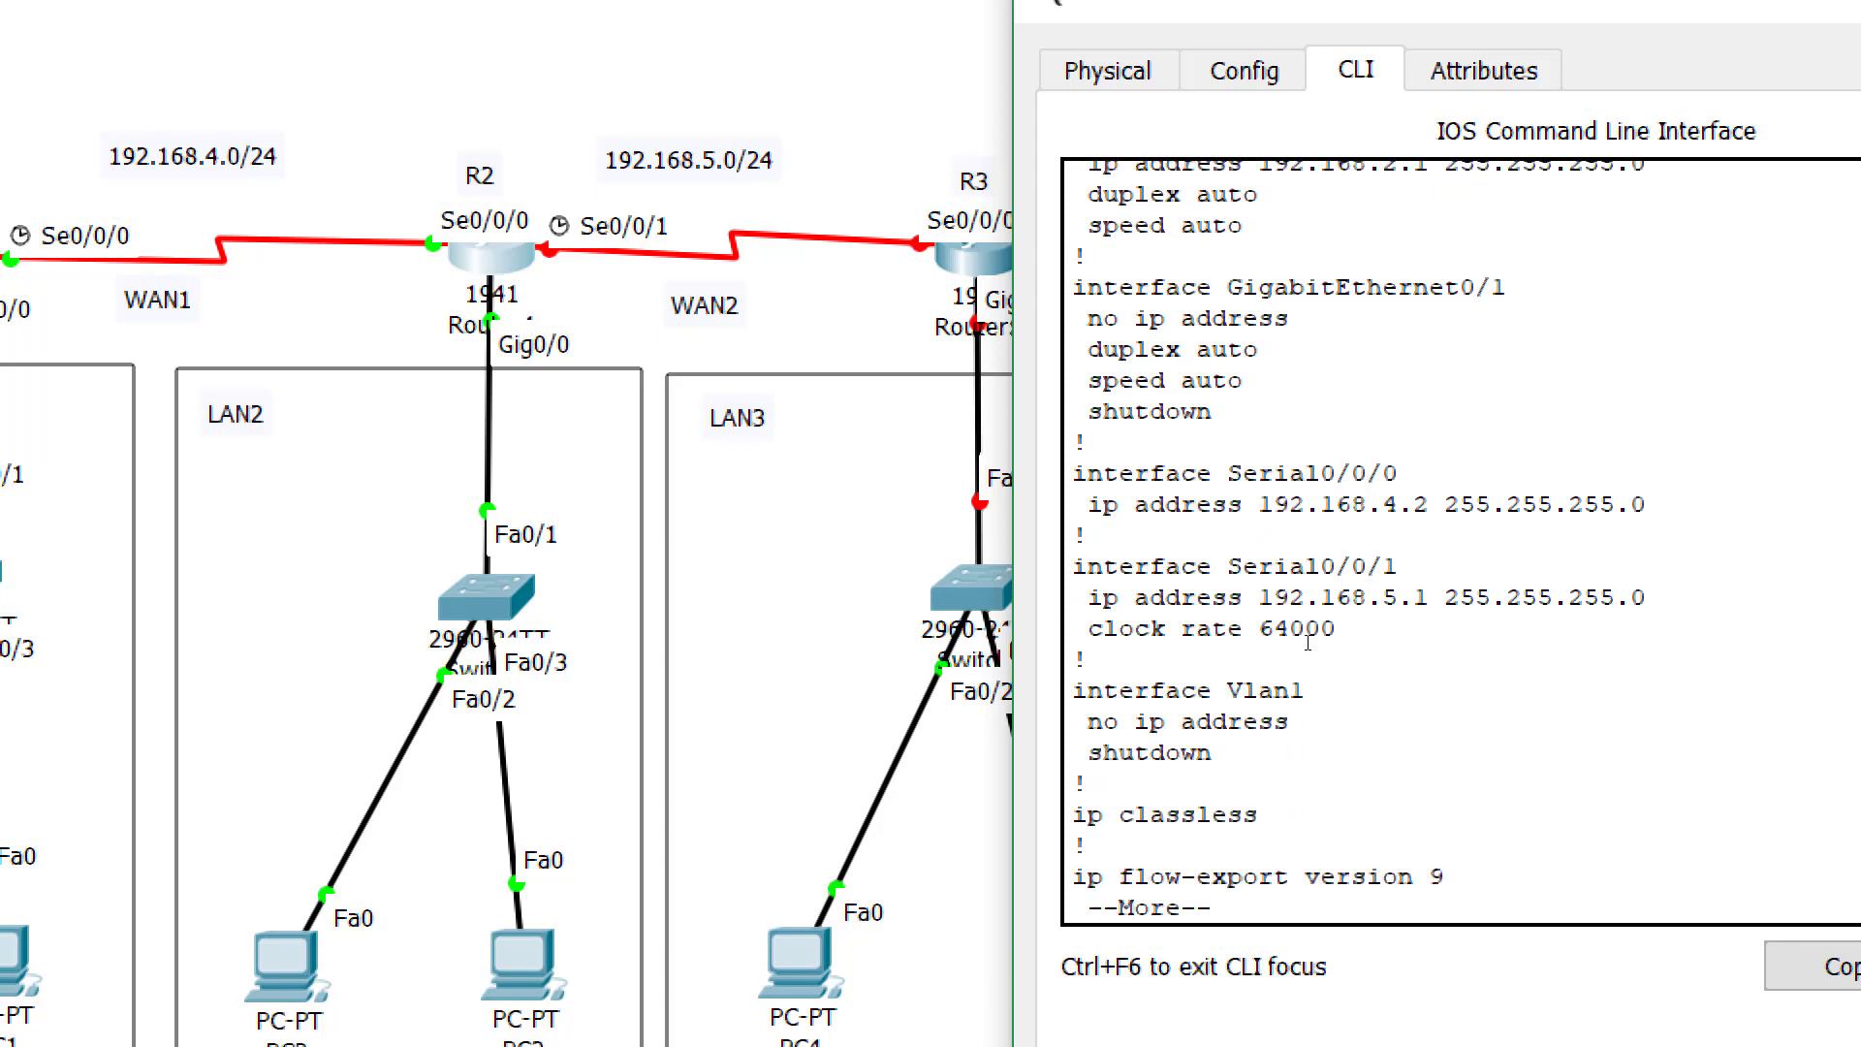
# Save R2's running-config to startup-config, accepting the default destination filename
pyautogui.write('cop')
pyautogui.press('Tab')
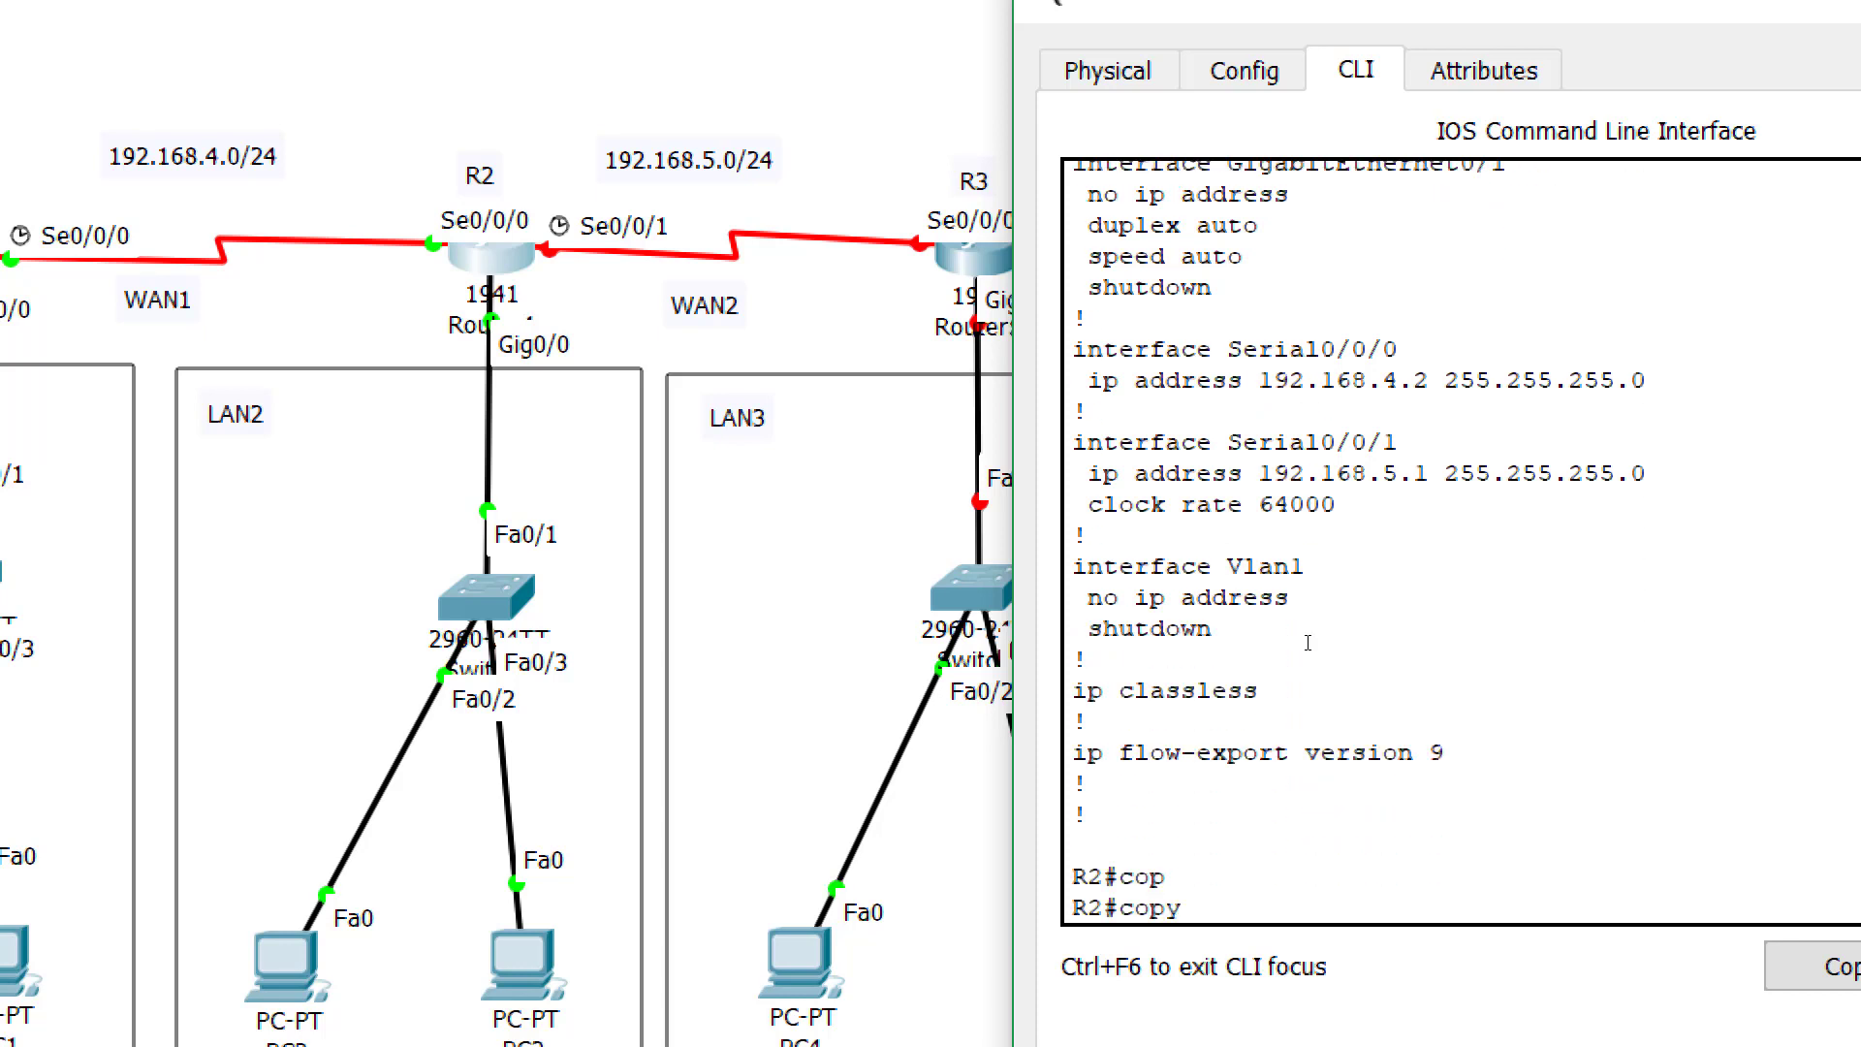
pyautogui.write('r')
pyautogui.press('Tab')
pyautogui.write('s')
pyautogui.press('Tab')
pyautogui.press('Return')
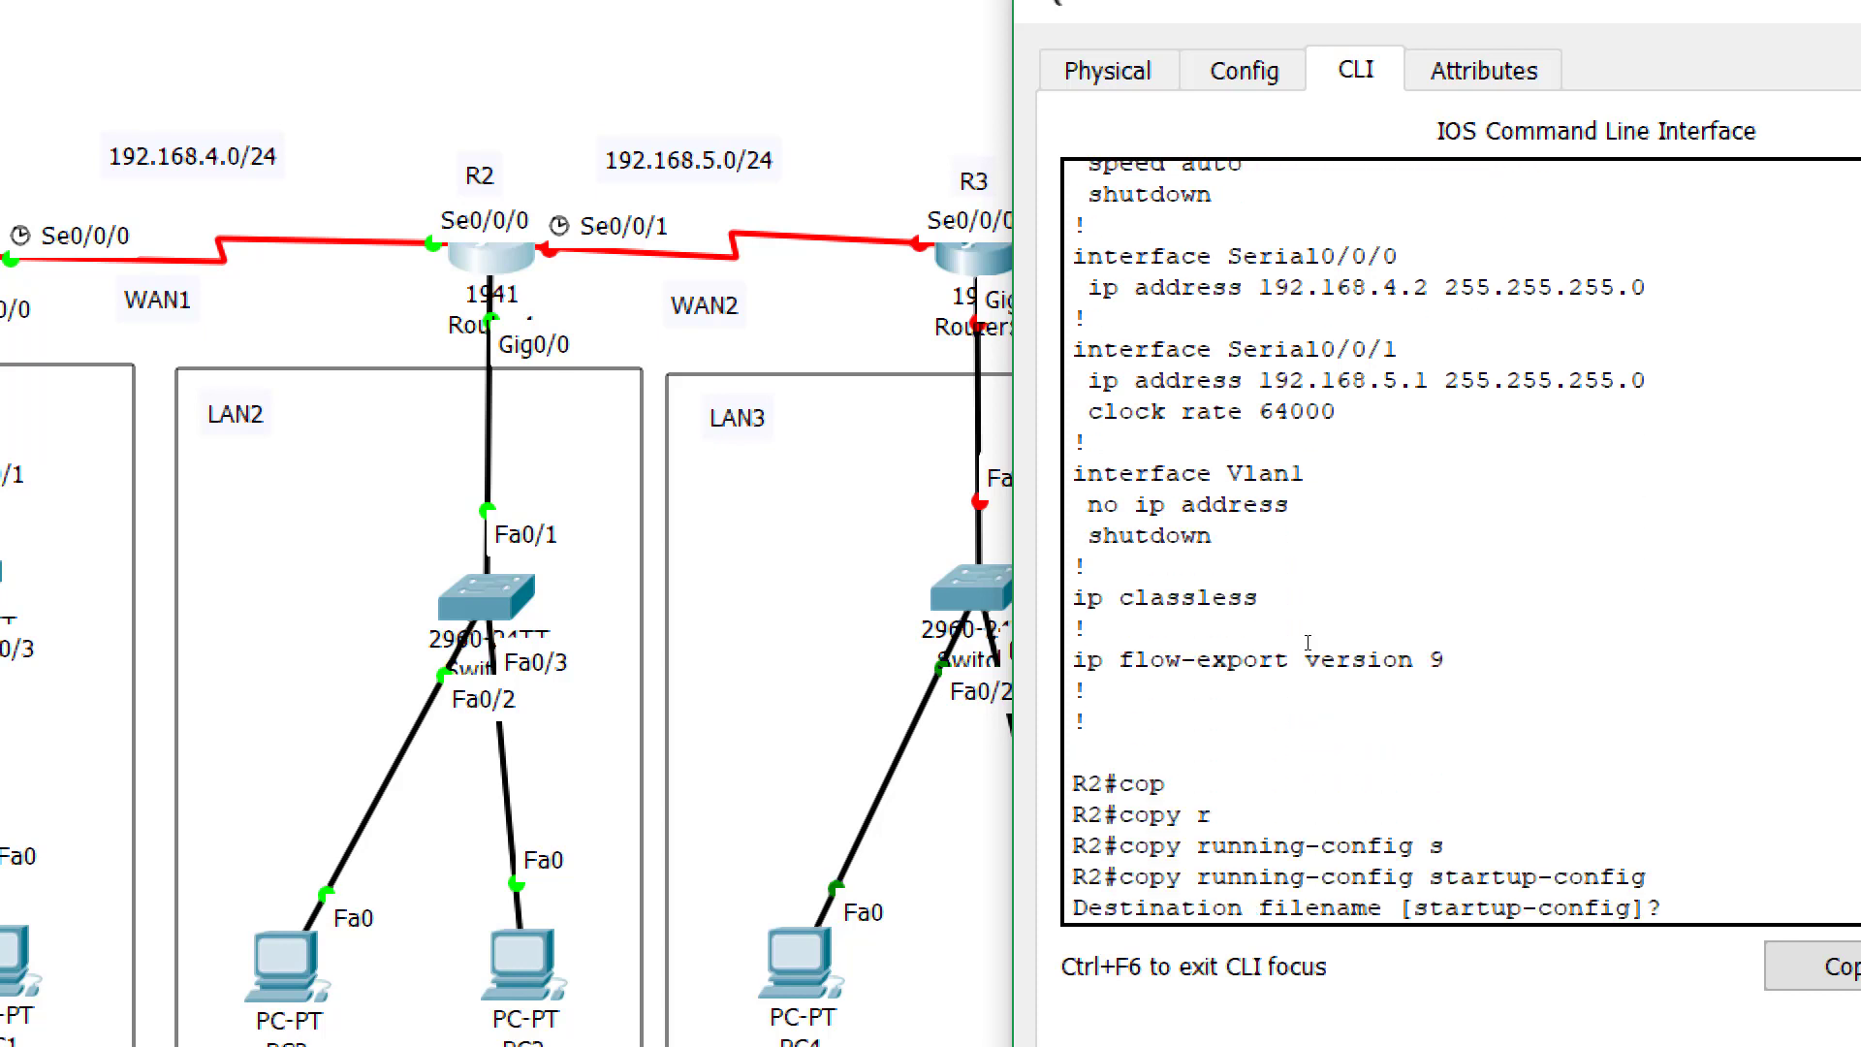
pyautogui.press('Return')
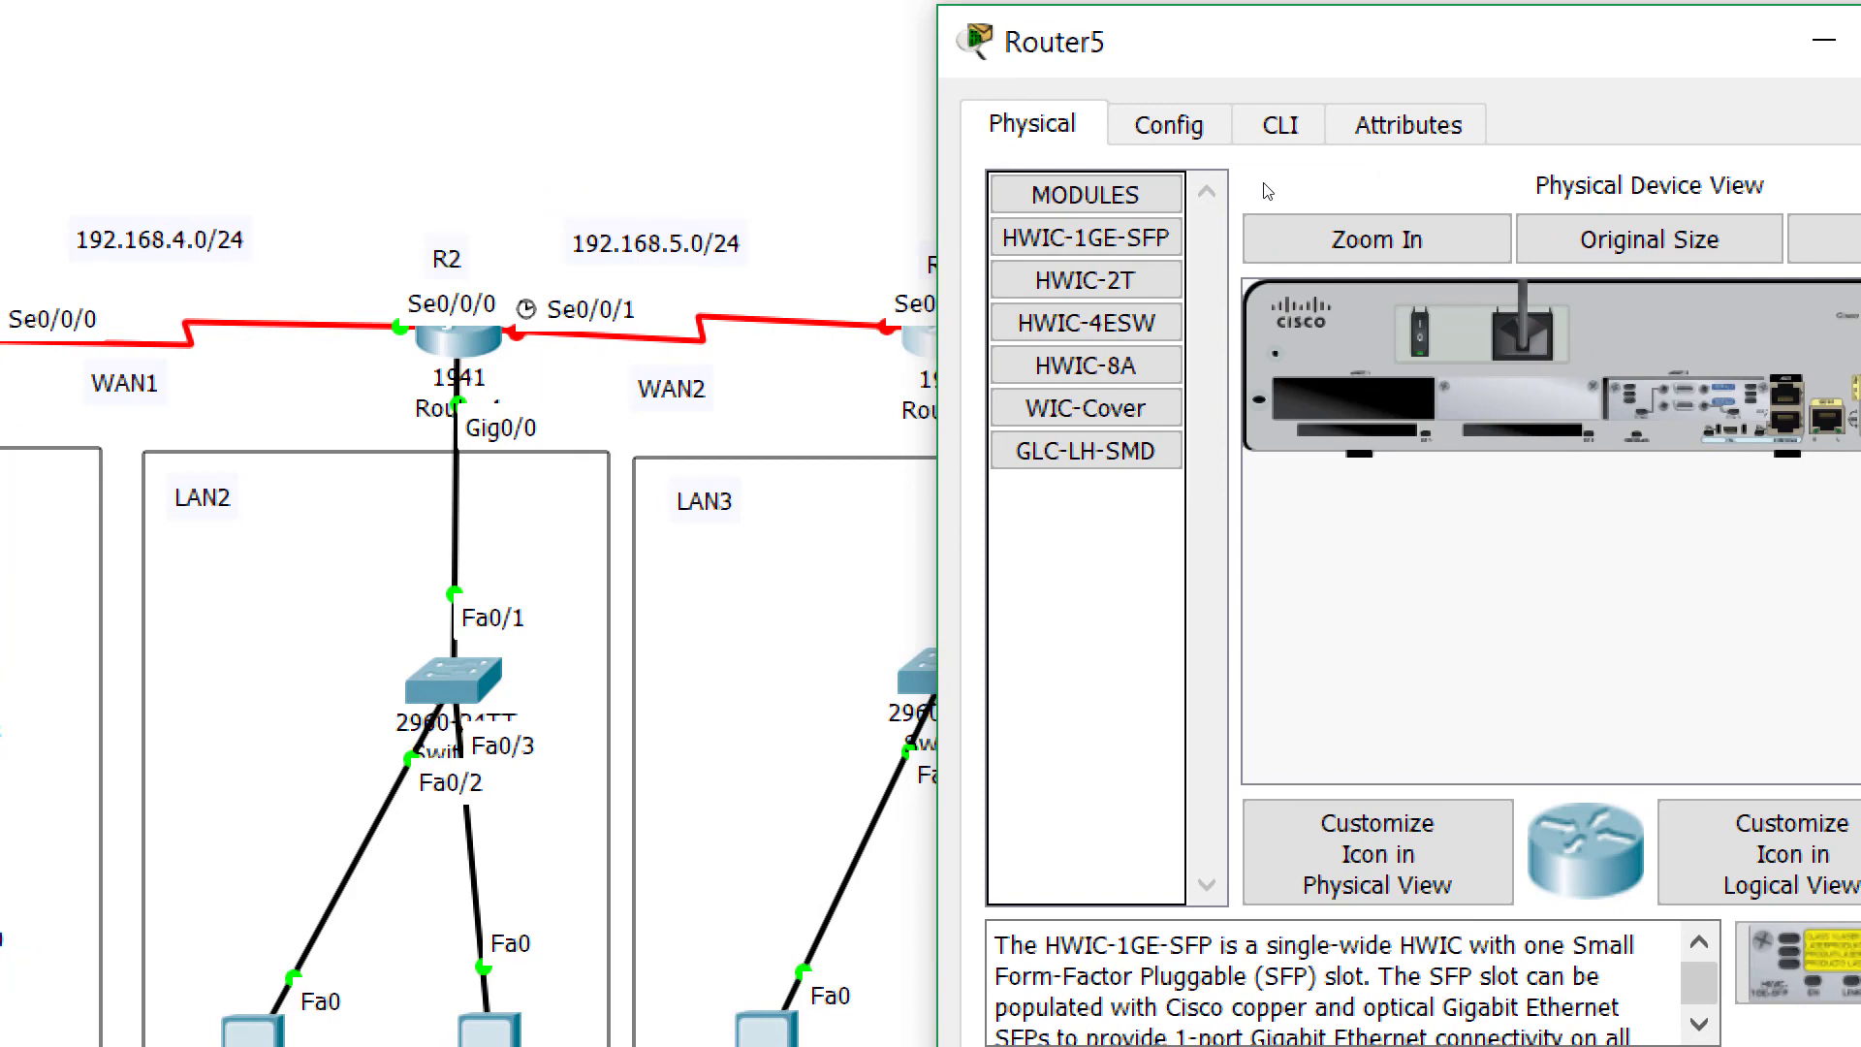
# In the command line of R3 (Router5), decline the initial configuration dialog and enter privileged mode with enable
pyautogui.click(1280, 124)
pyautogui.write('no')
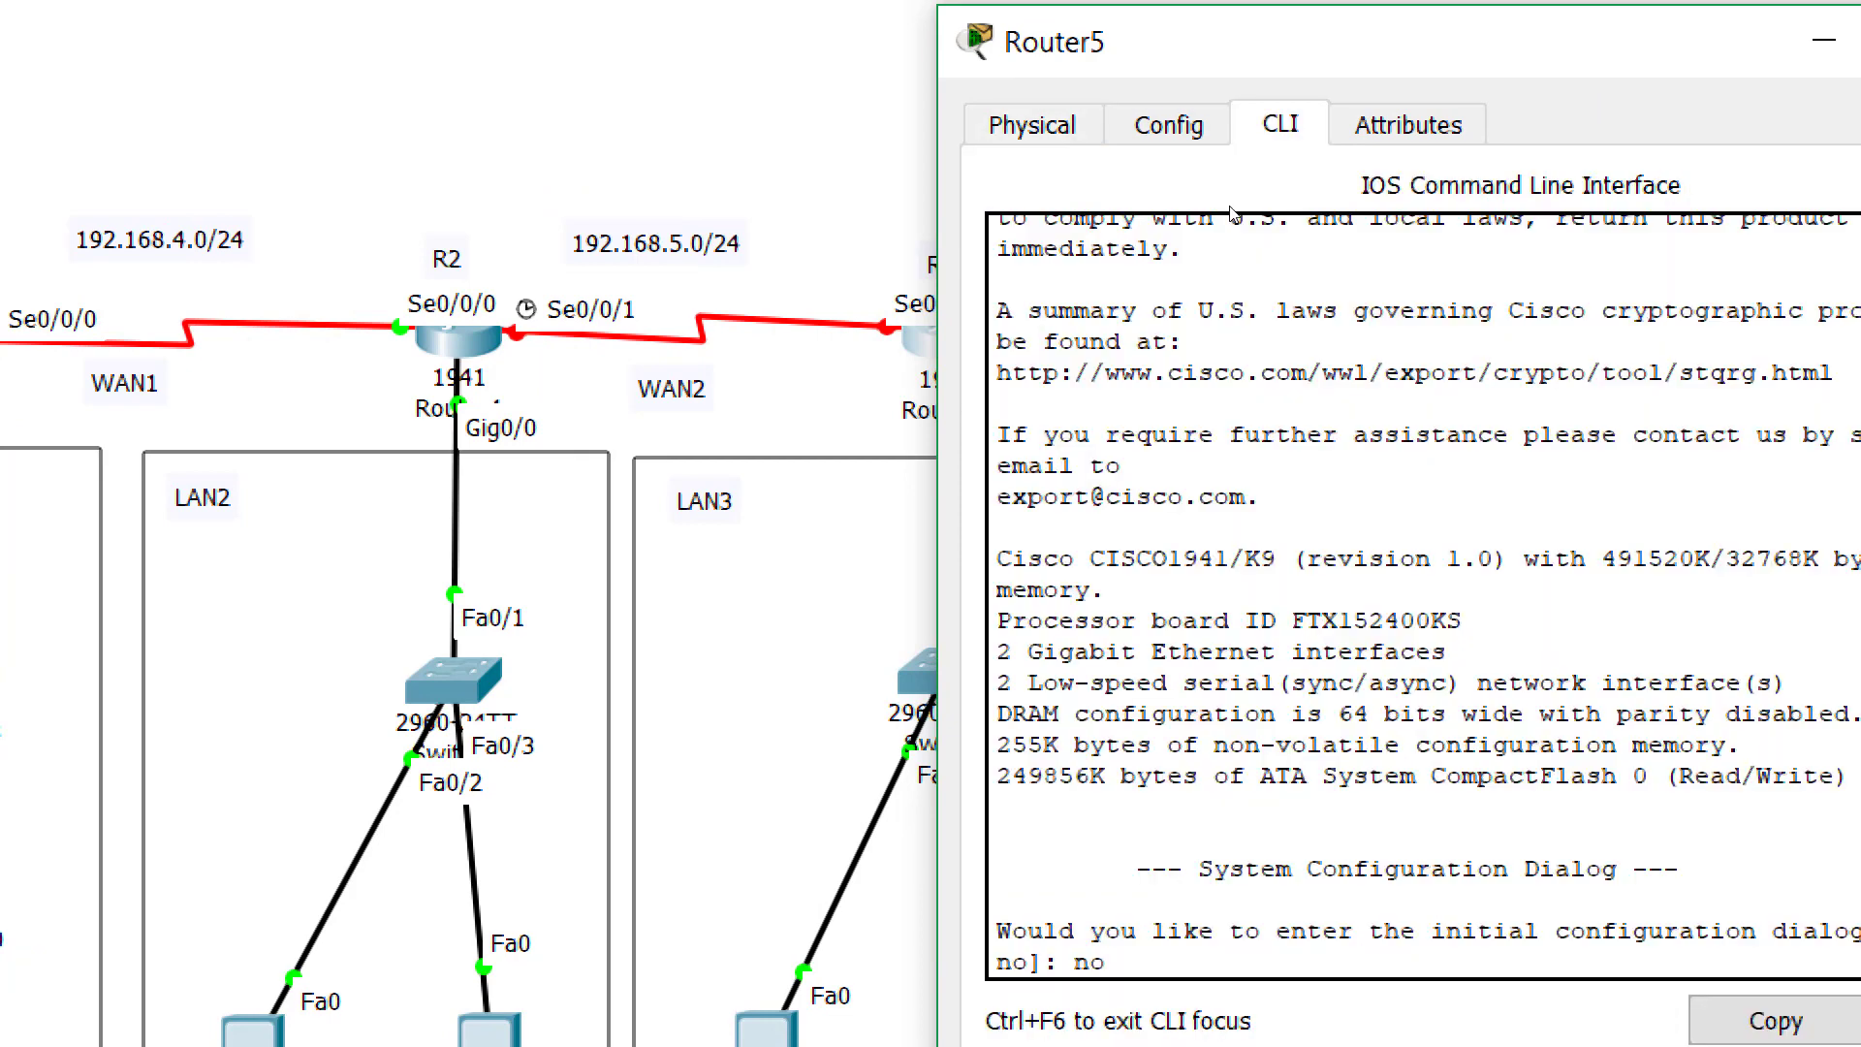
pyautogui.press('Return')
pyautogui.press('Return')
pyautogui.write('en')
pyautogui.press('Tab')
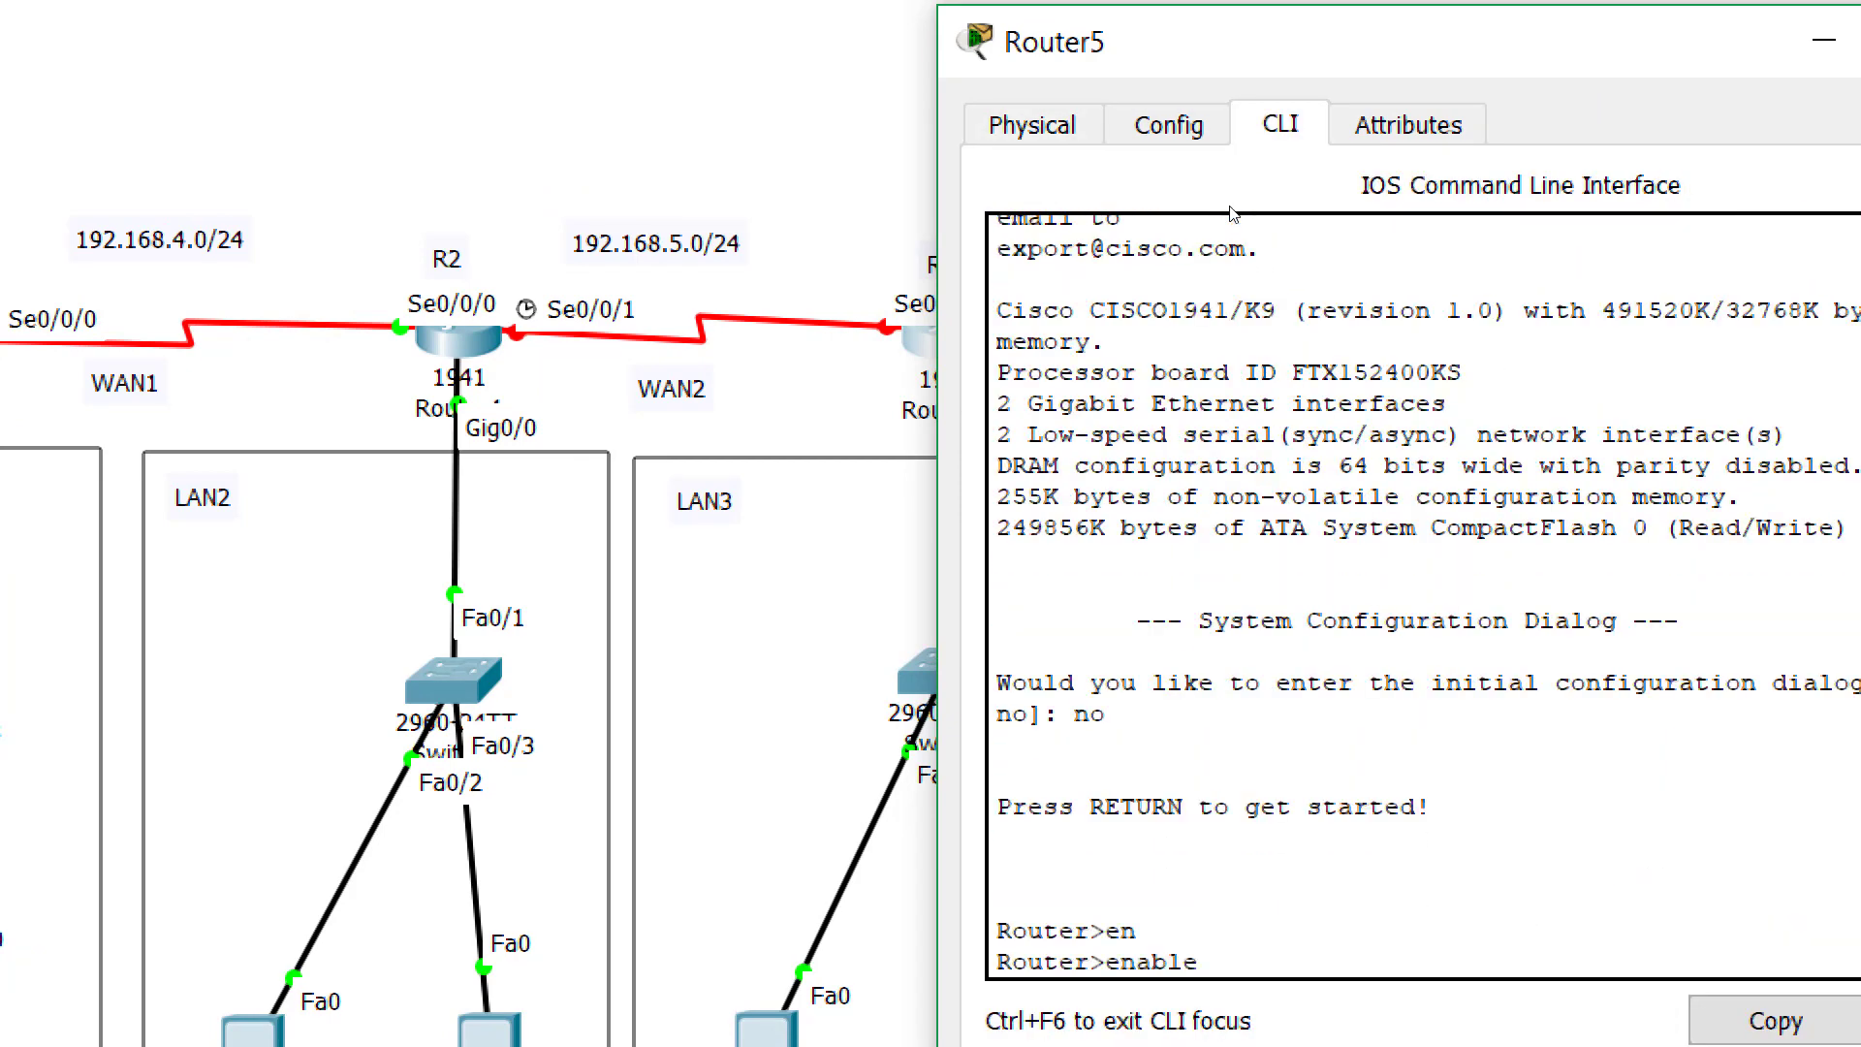
pyautogui.press('Return')
# Enter global configuration mode on Router5 and set its hostname to R3
pyautogui.write('conf')
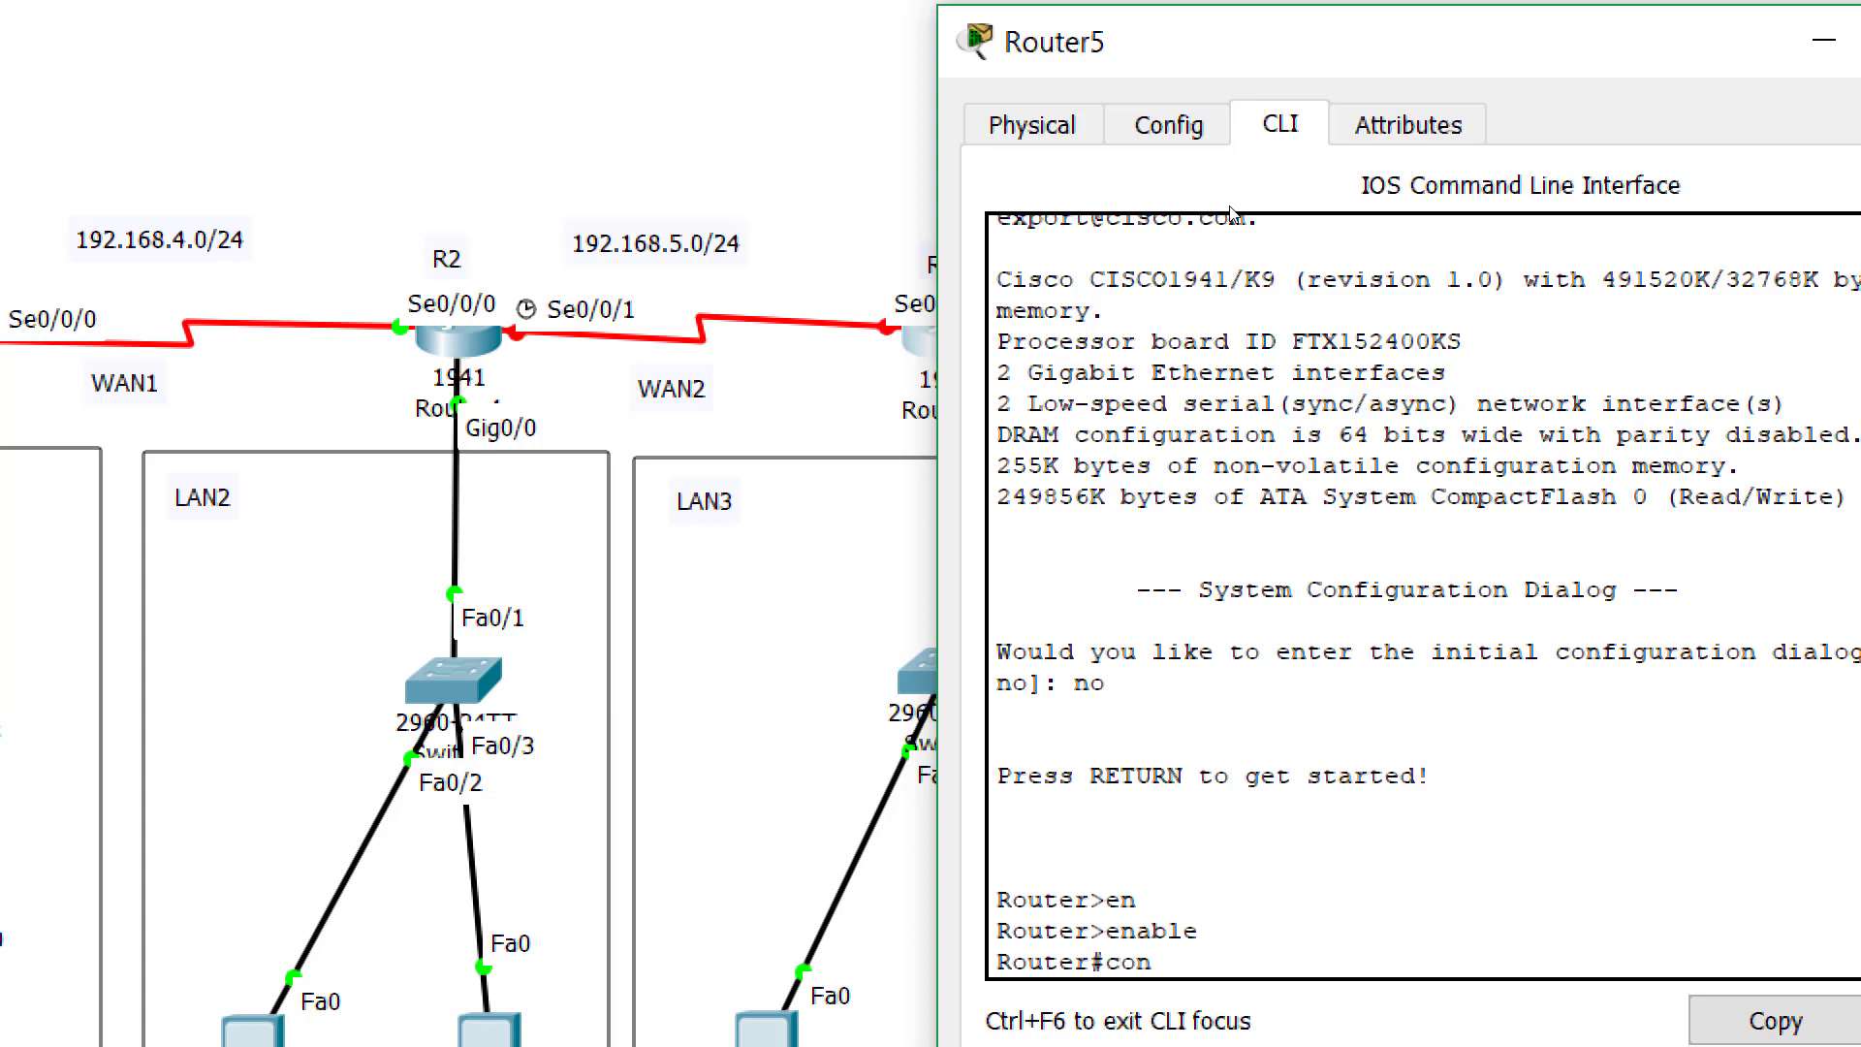
pyautogui.press('Tab')
pyautogui.write('t')
pyautogui.press('Tab')
pyautogui.press('Return')
pyautogui.write('hos')
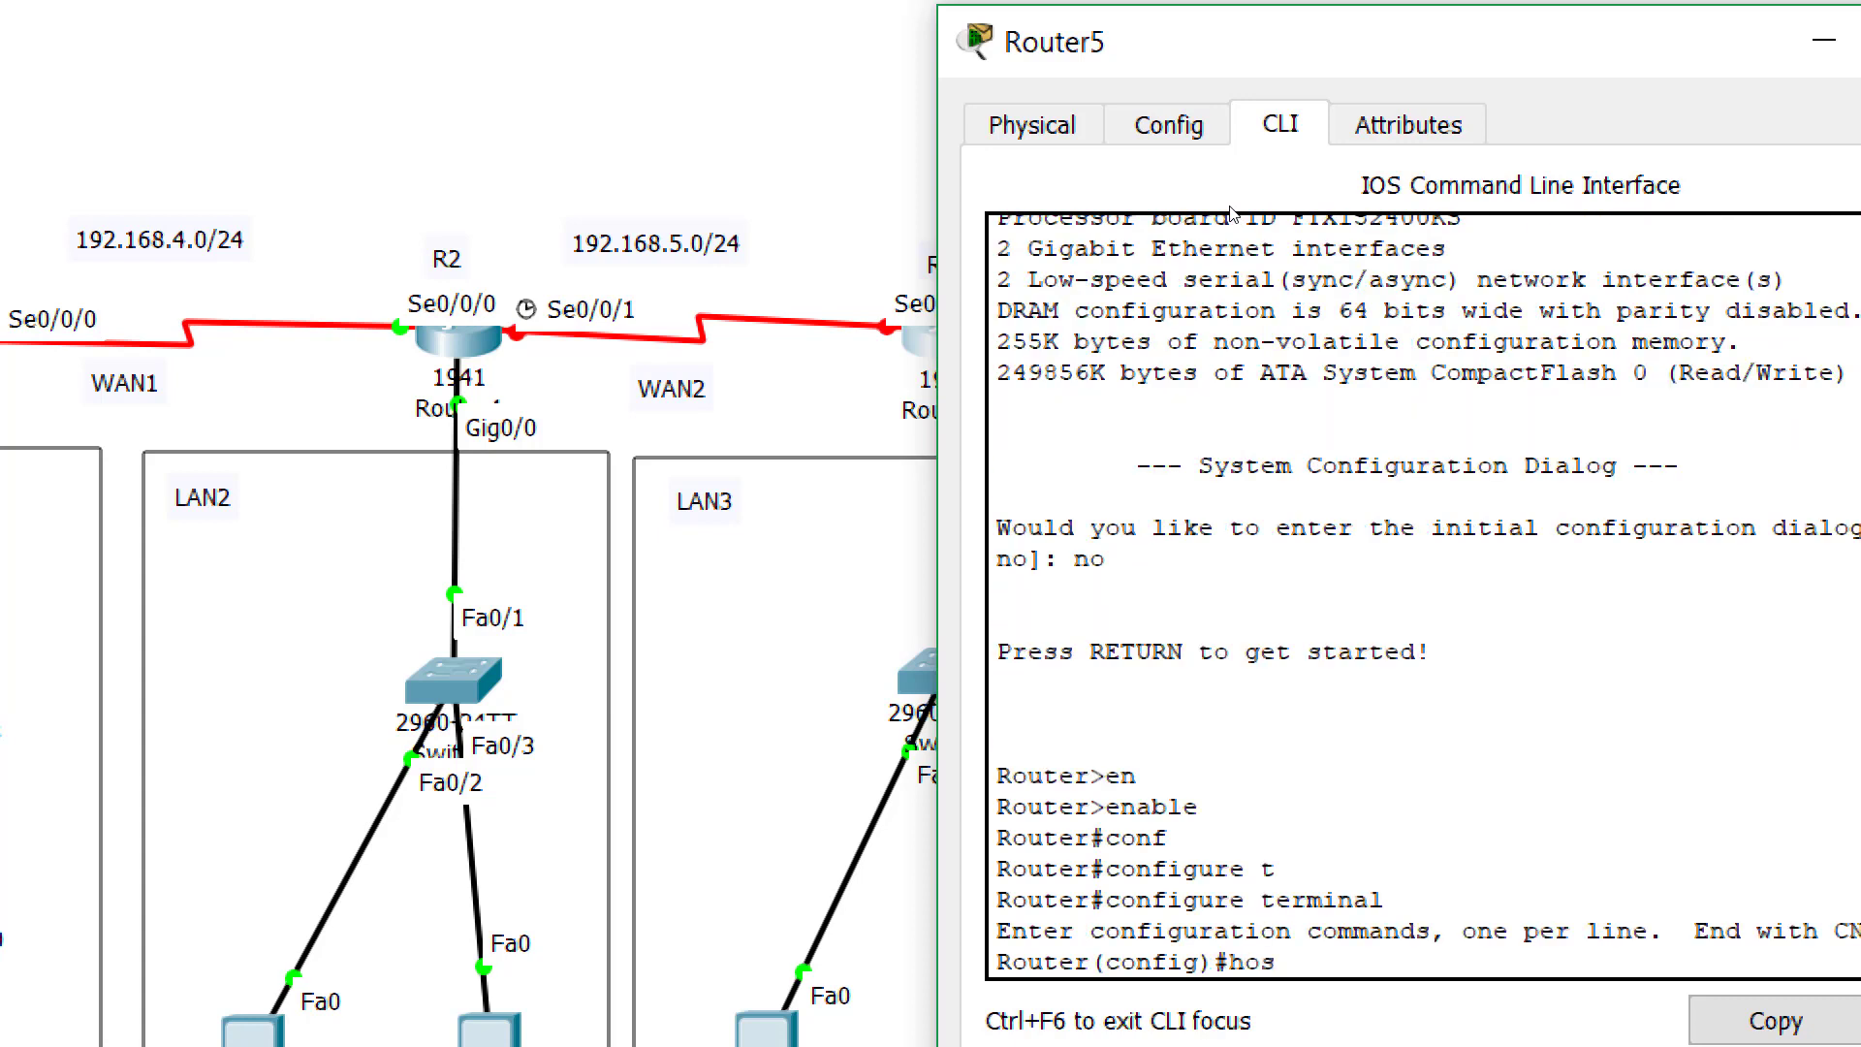
pyautogui.press('Tab')
pyautogui.write('R3')
pyautogui.press('Return')
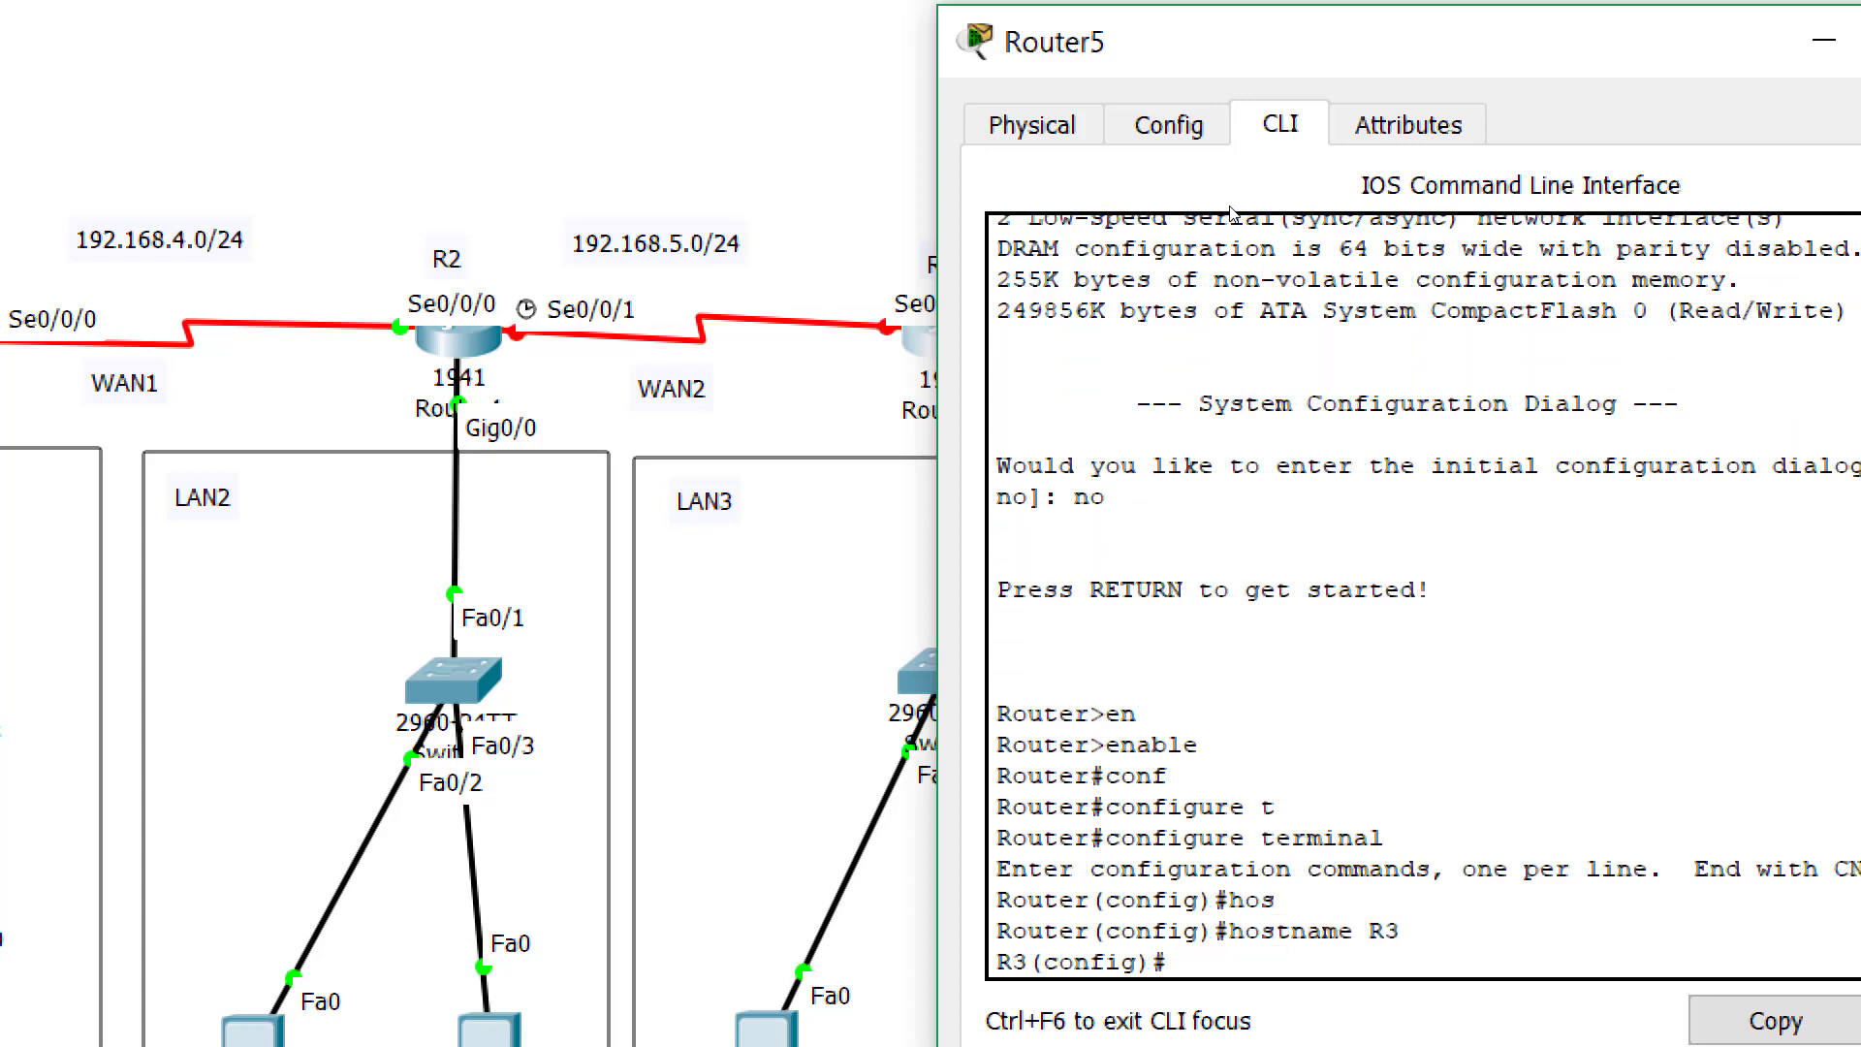
# Disable domain name lookup on R3 with no ip domain-lookup
pyautogui.write('no ip domain-')
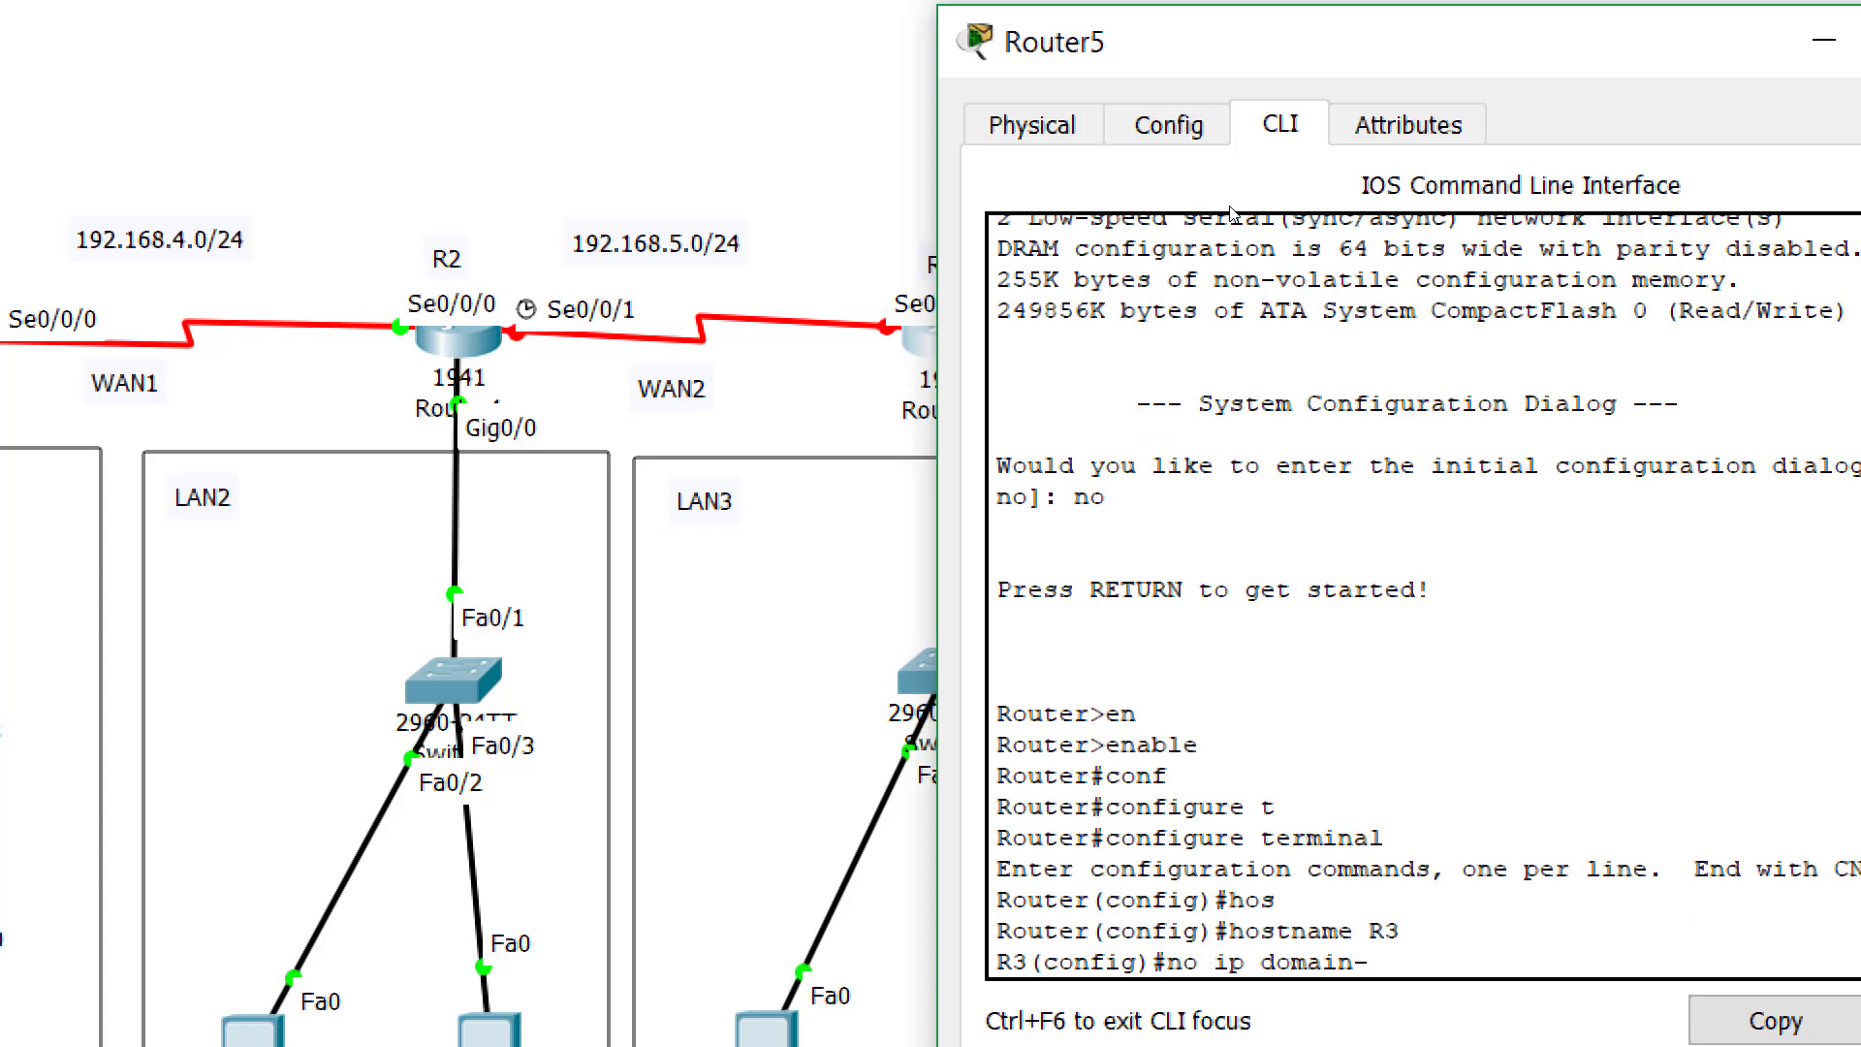
pyautogui.write('loo')
pyautogui.press('Tab')
pyautogui.press('Return')
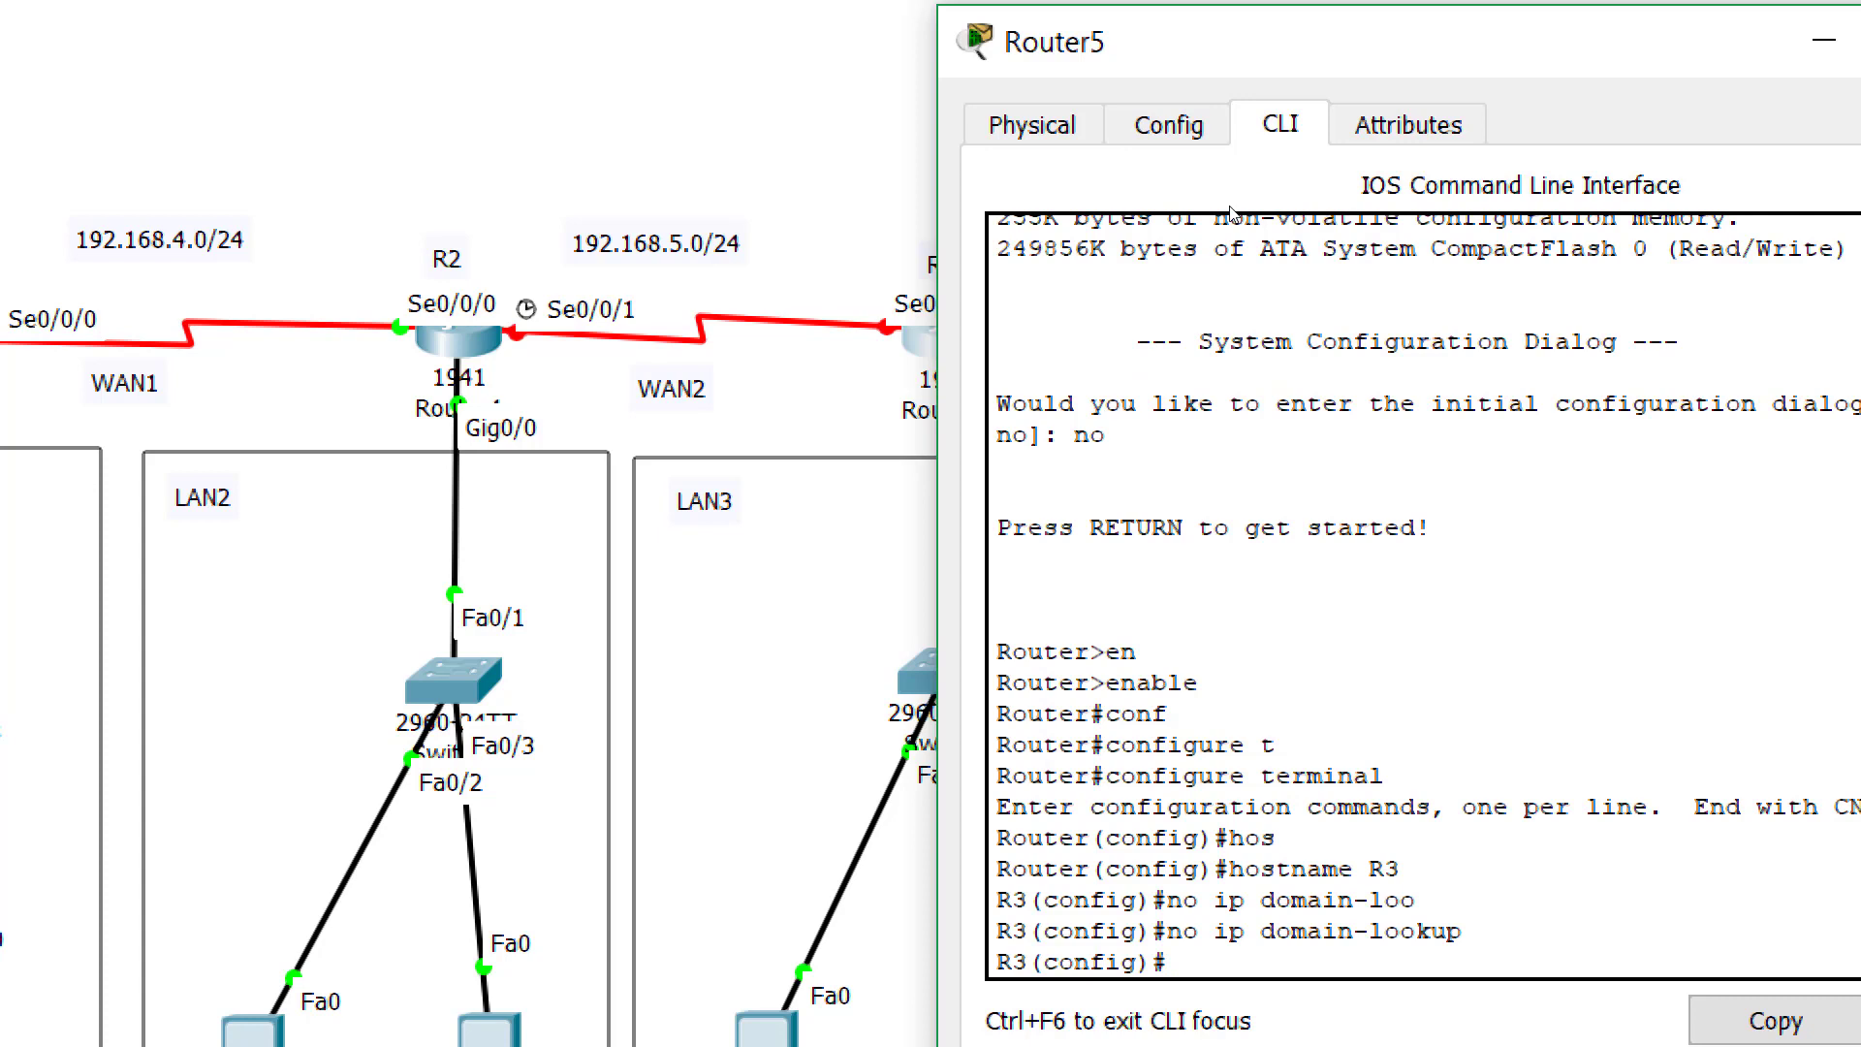
# Enter configuration of R3's gigabitEthernet 0/0 interface and enable it with no shutdown
pyautogui.write('in')
pyautogui.press('Tab')
pyautogui.write('g')
pyautogui.press('Tab')
pyautogui.write('0/0')
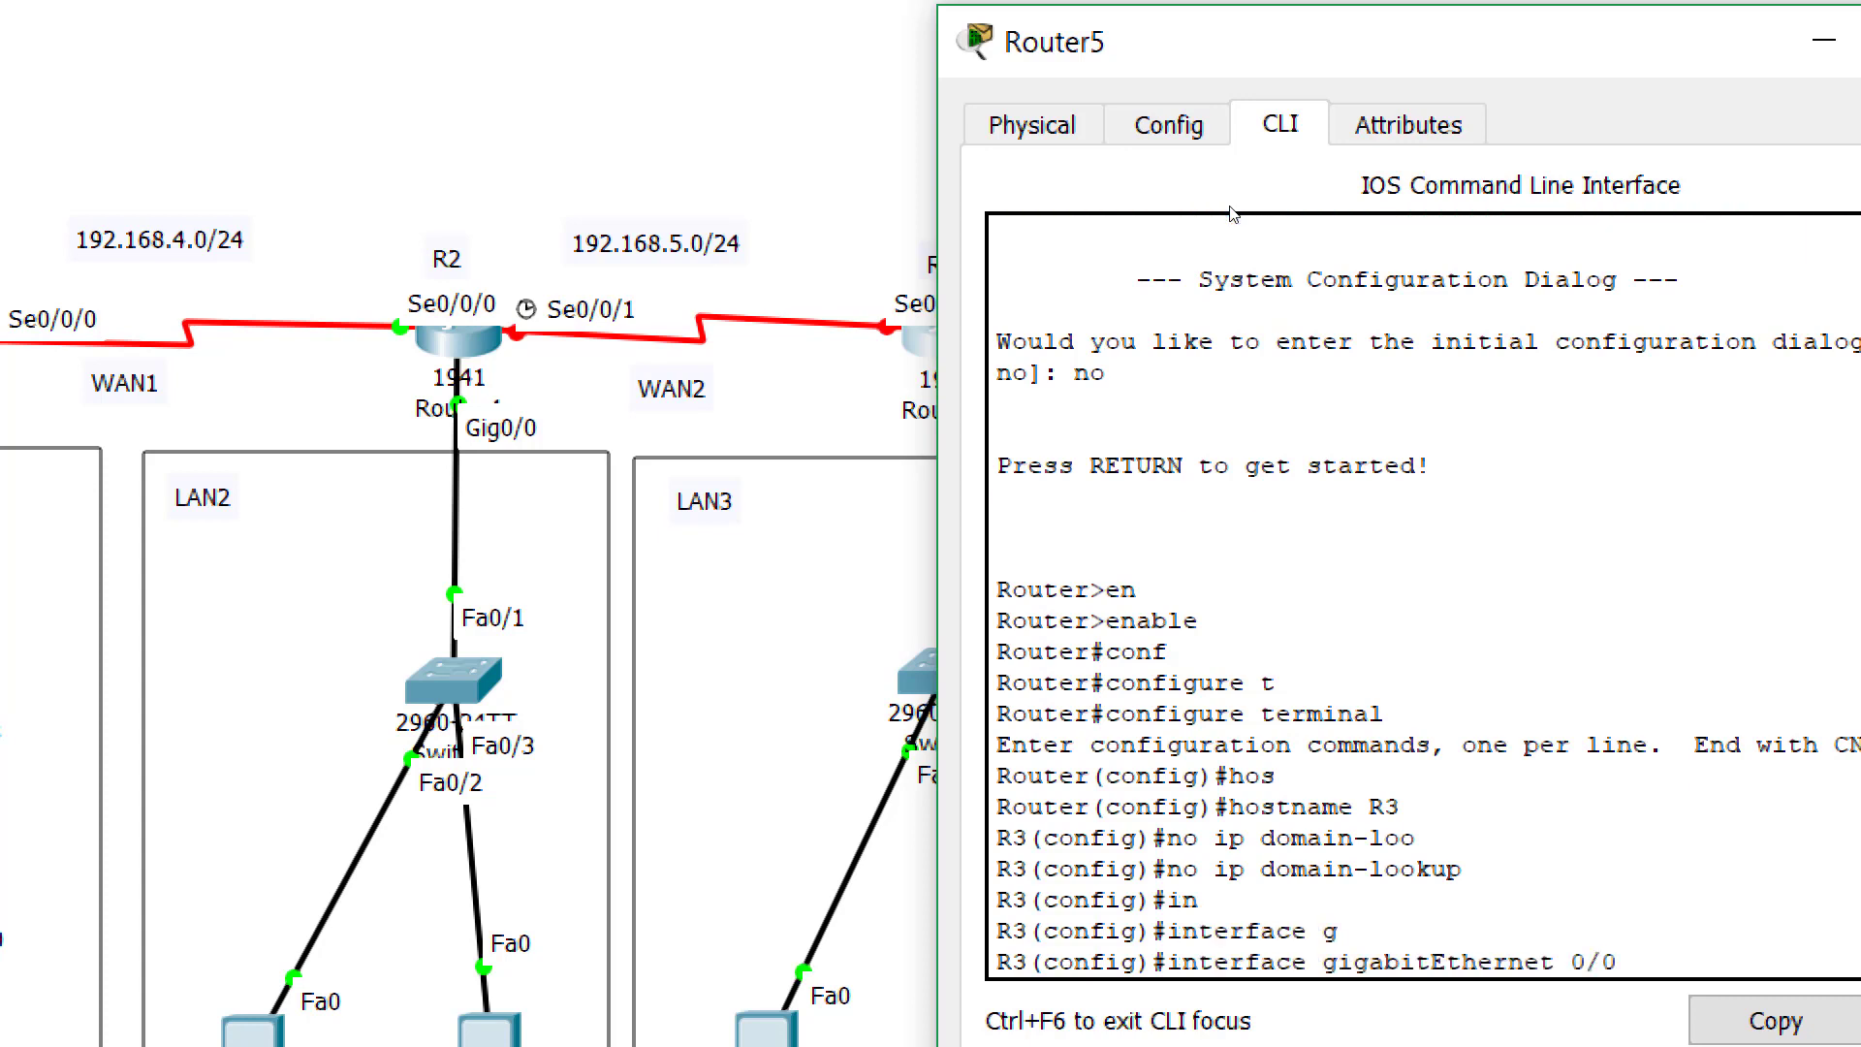
pyautogui.press('Return')
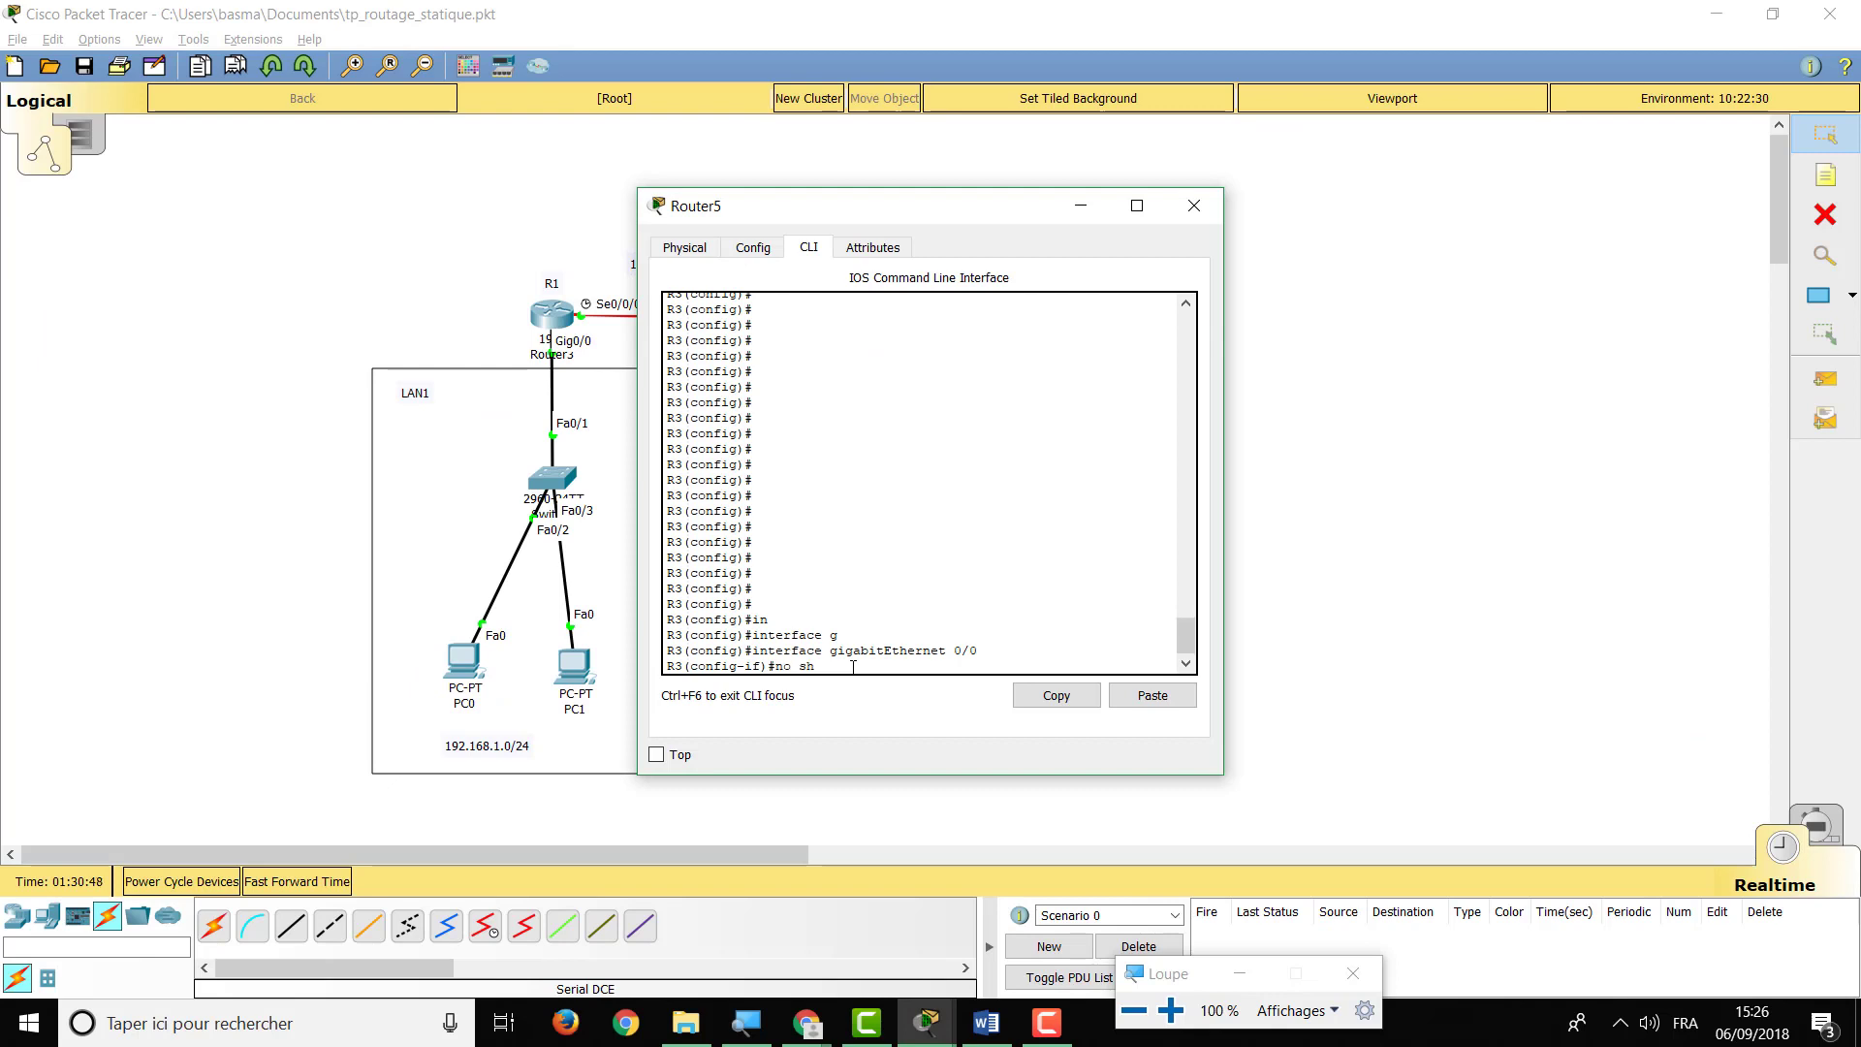
pyautogui.write('no sh')
pyautogui.press('Tab')
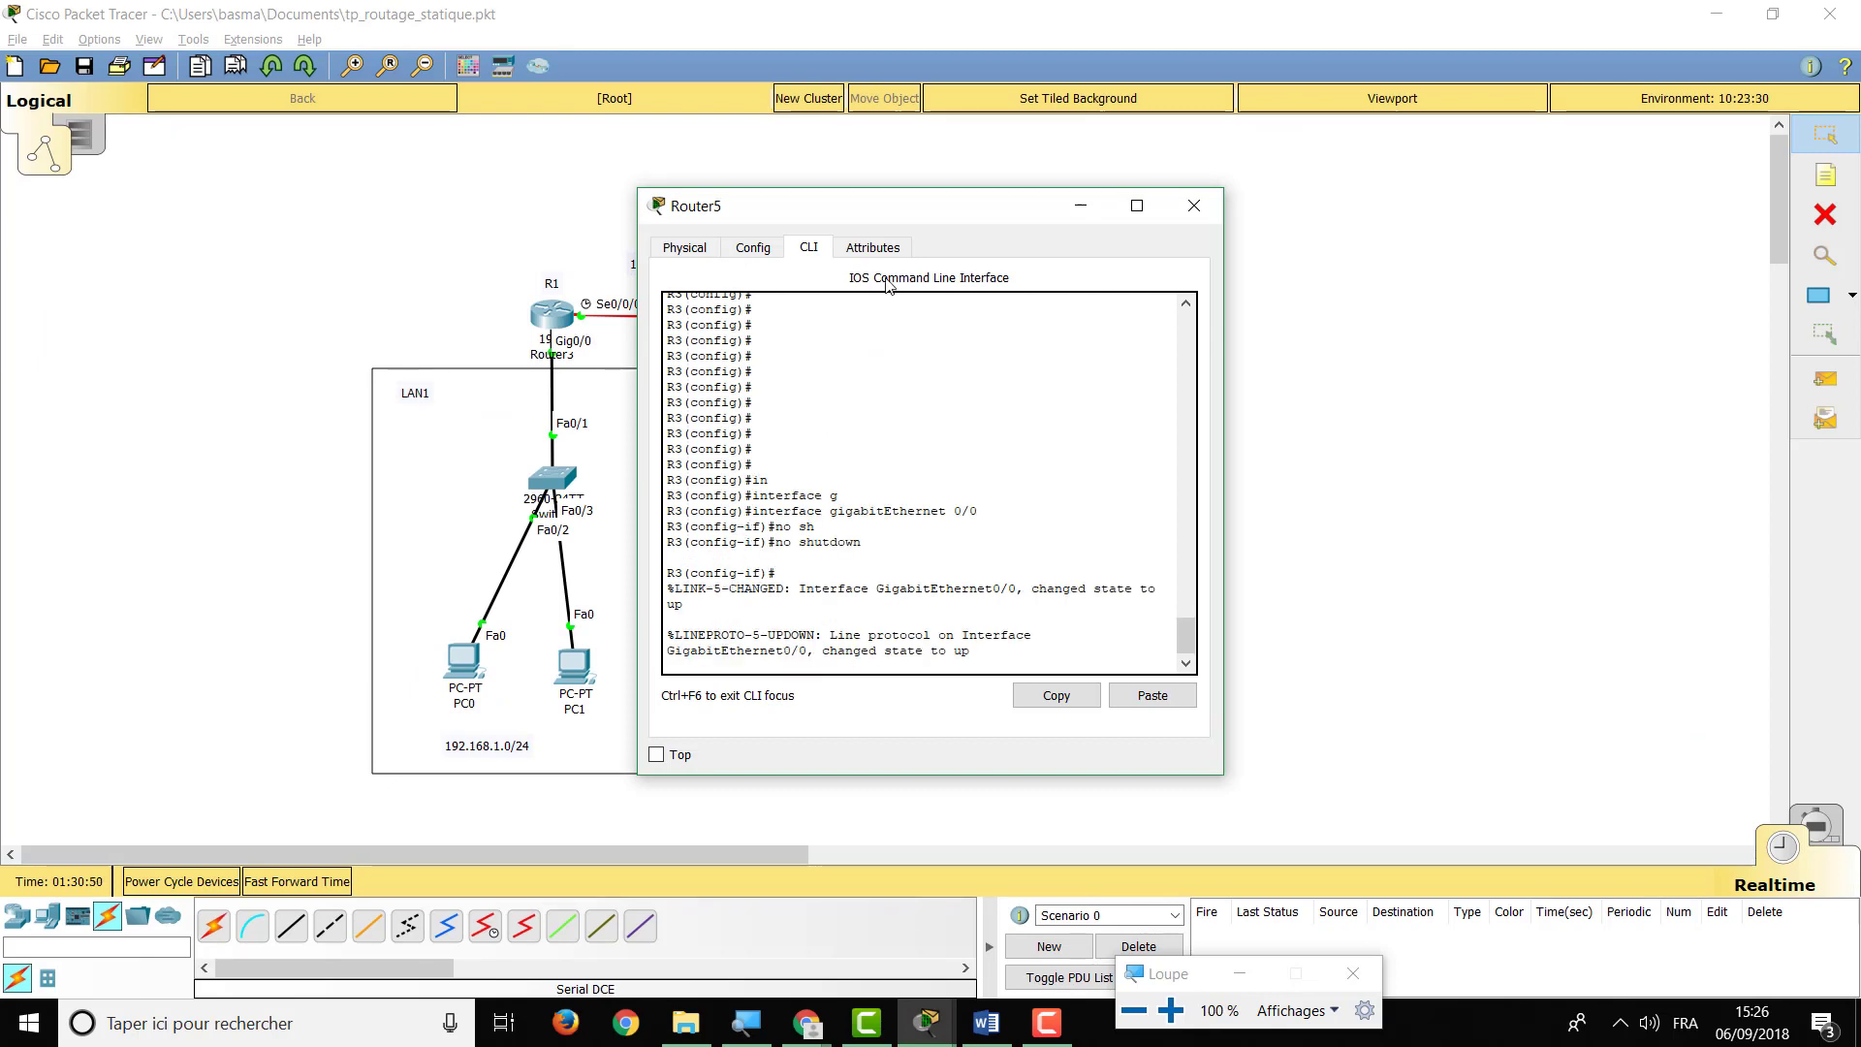
pyautogui.moveTo(920, 222); pyautogui.dragTo(1403, 234)
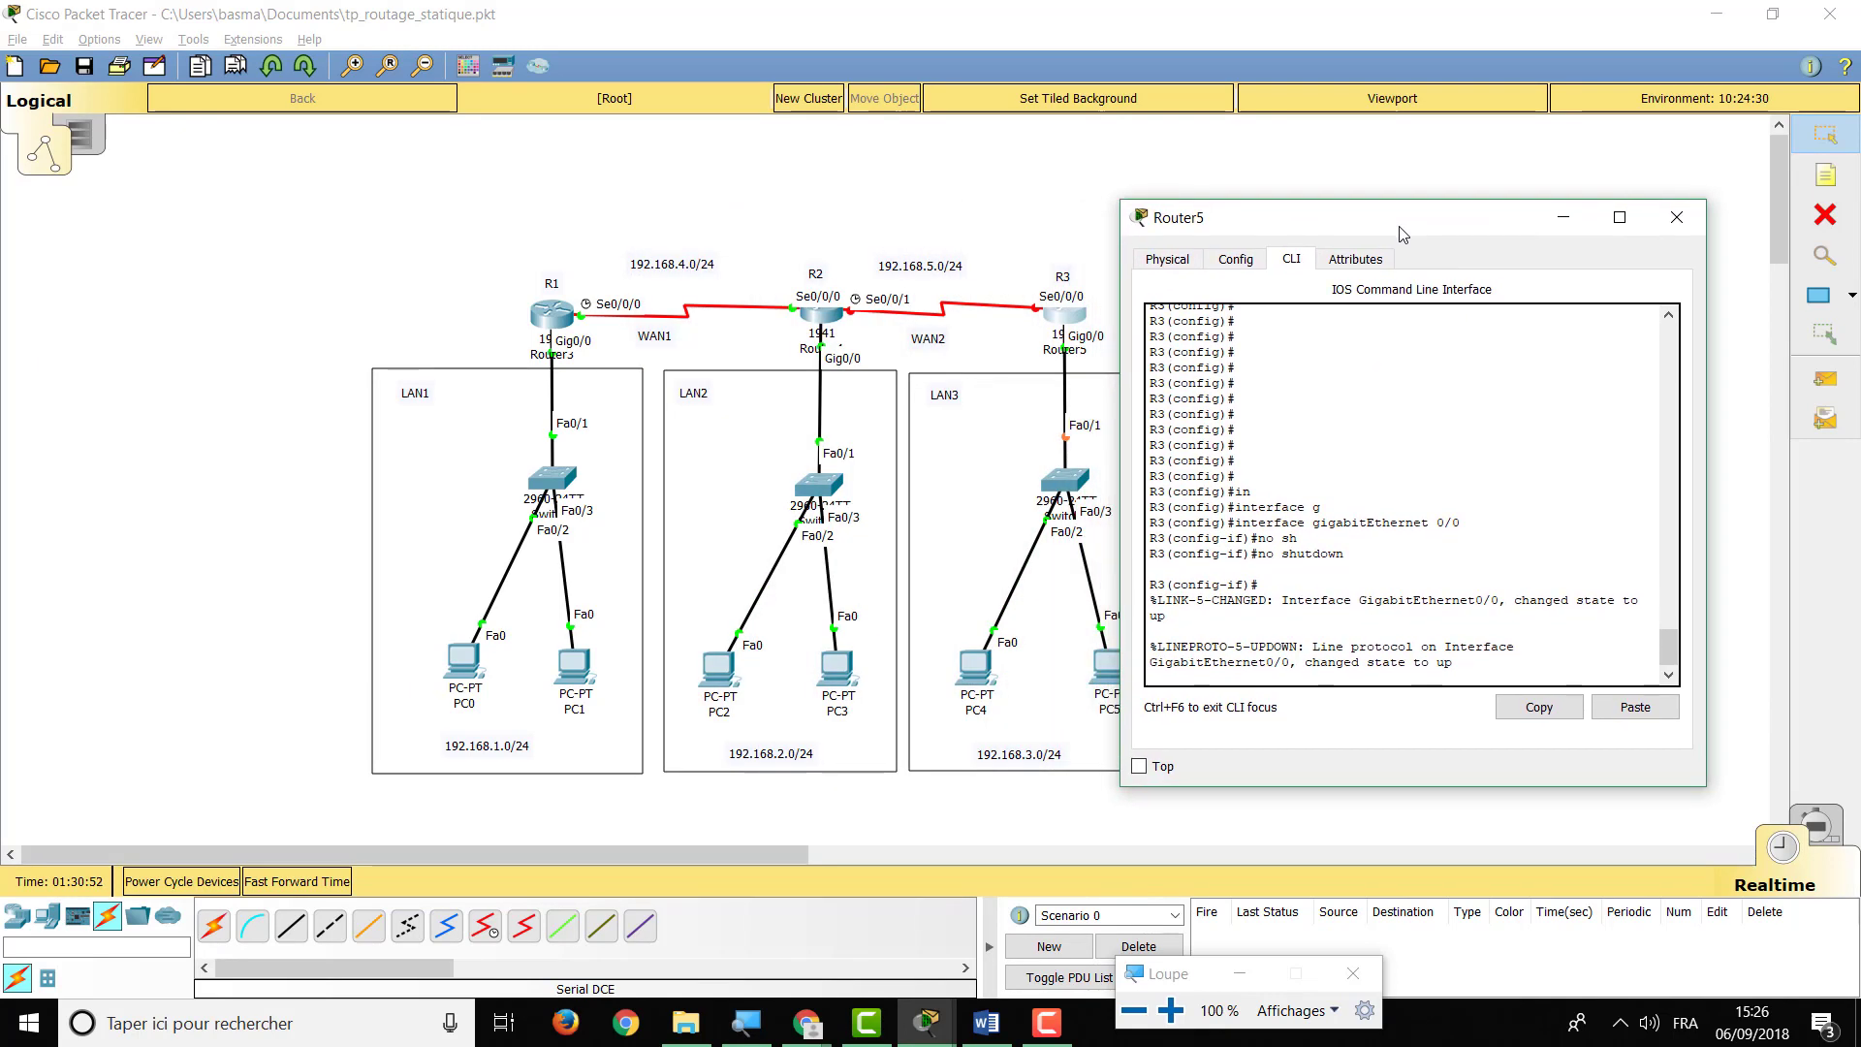
pyautogui.press('Return')
# Assign IP address 192.168.3.1 with mask 255.255.255.0 to R3's gigabitEthernet 0/0 interface and exit to global configuration mode
pyautogui.click(1171, 1010)
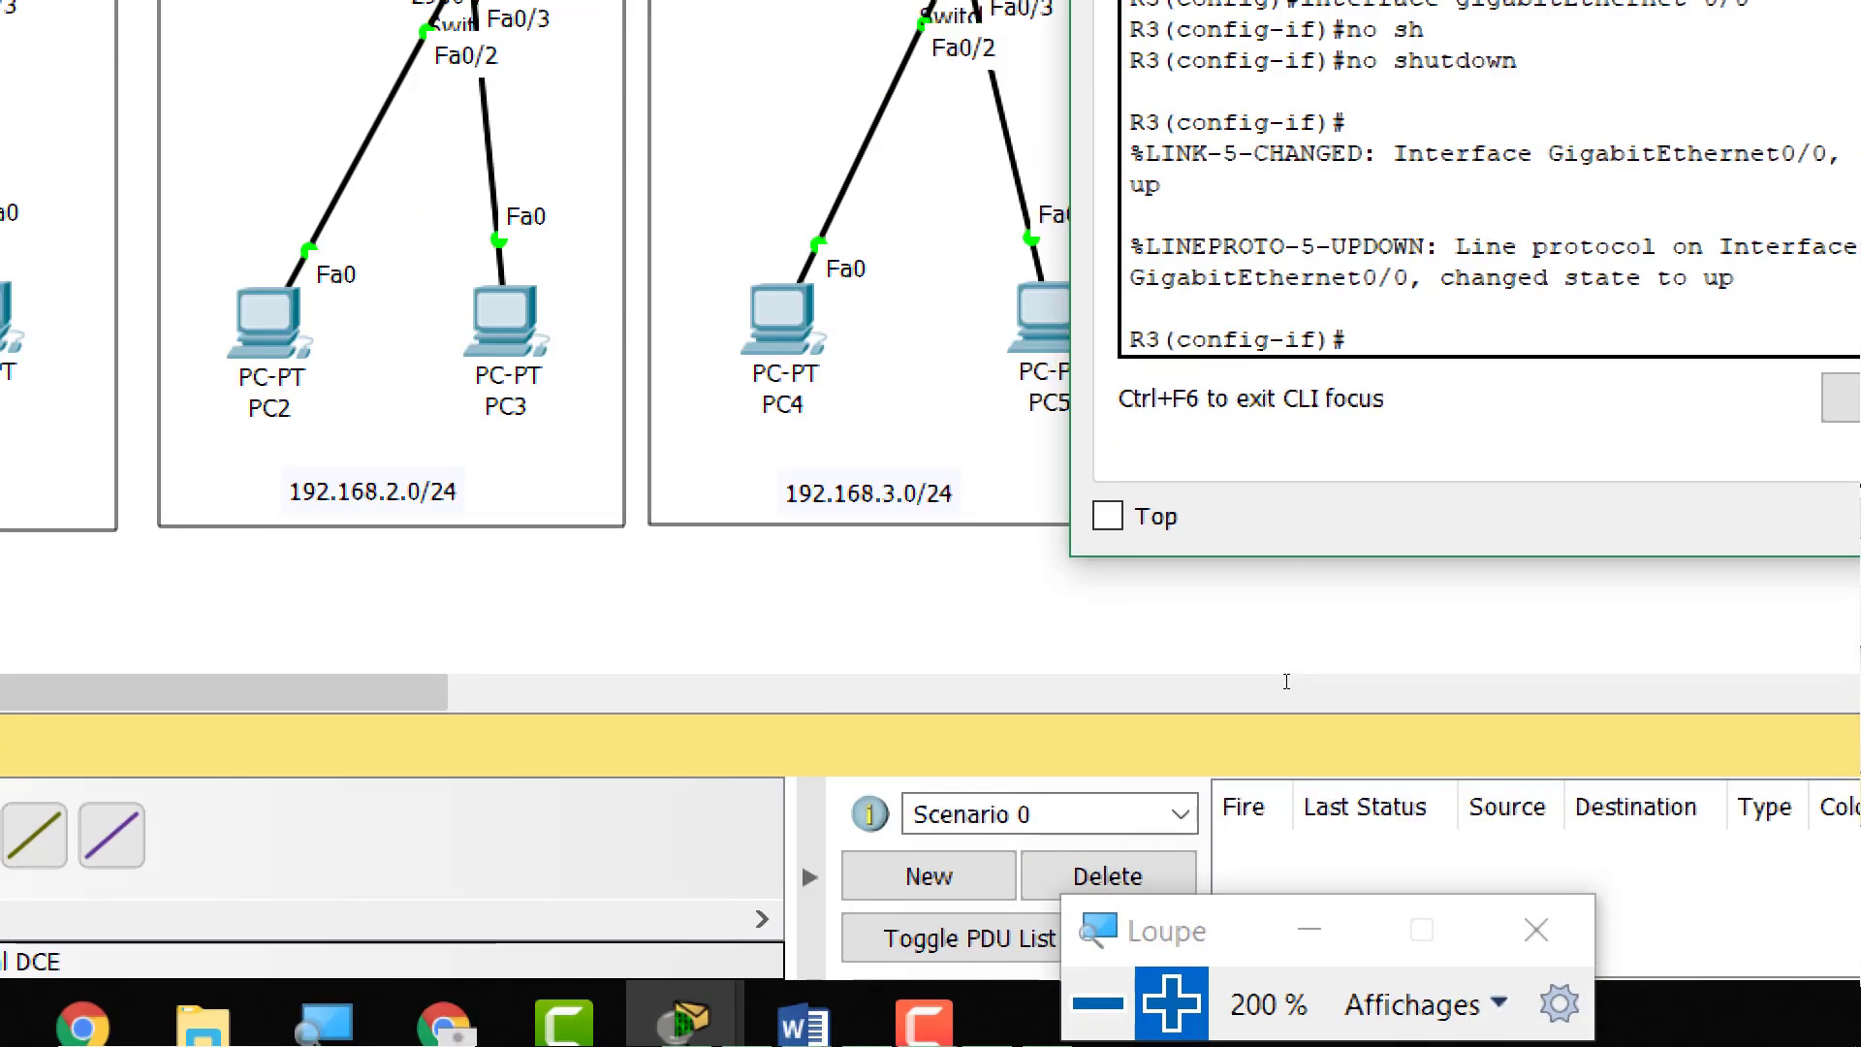
pyautogui.write('ip add')
pyautogui.press('Tab')
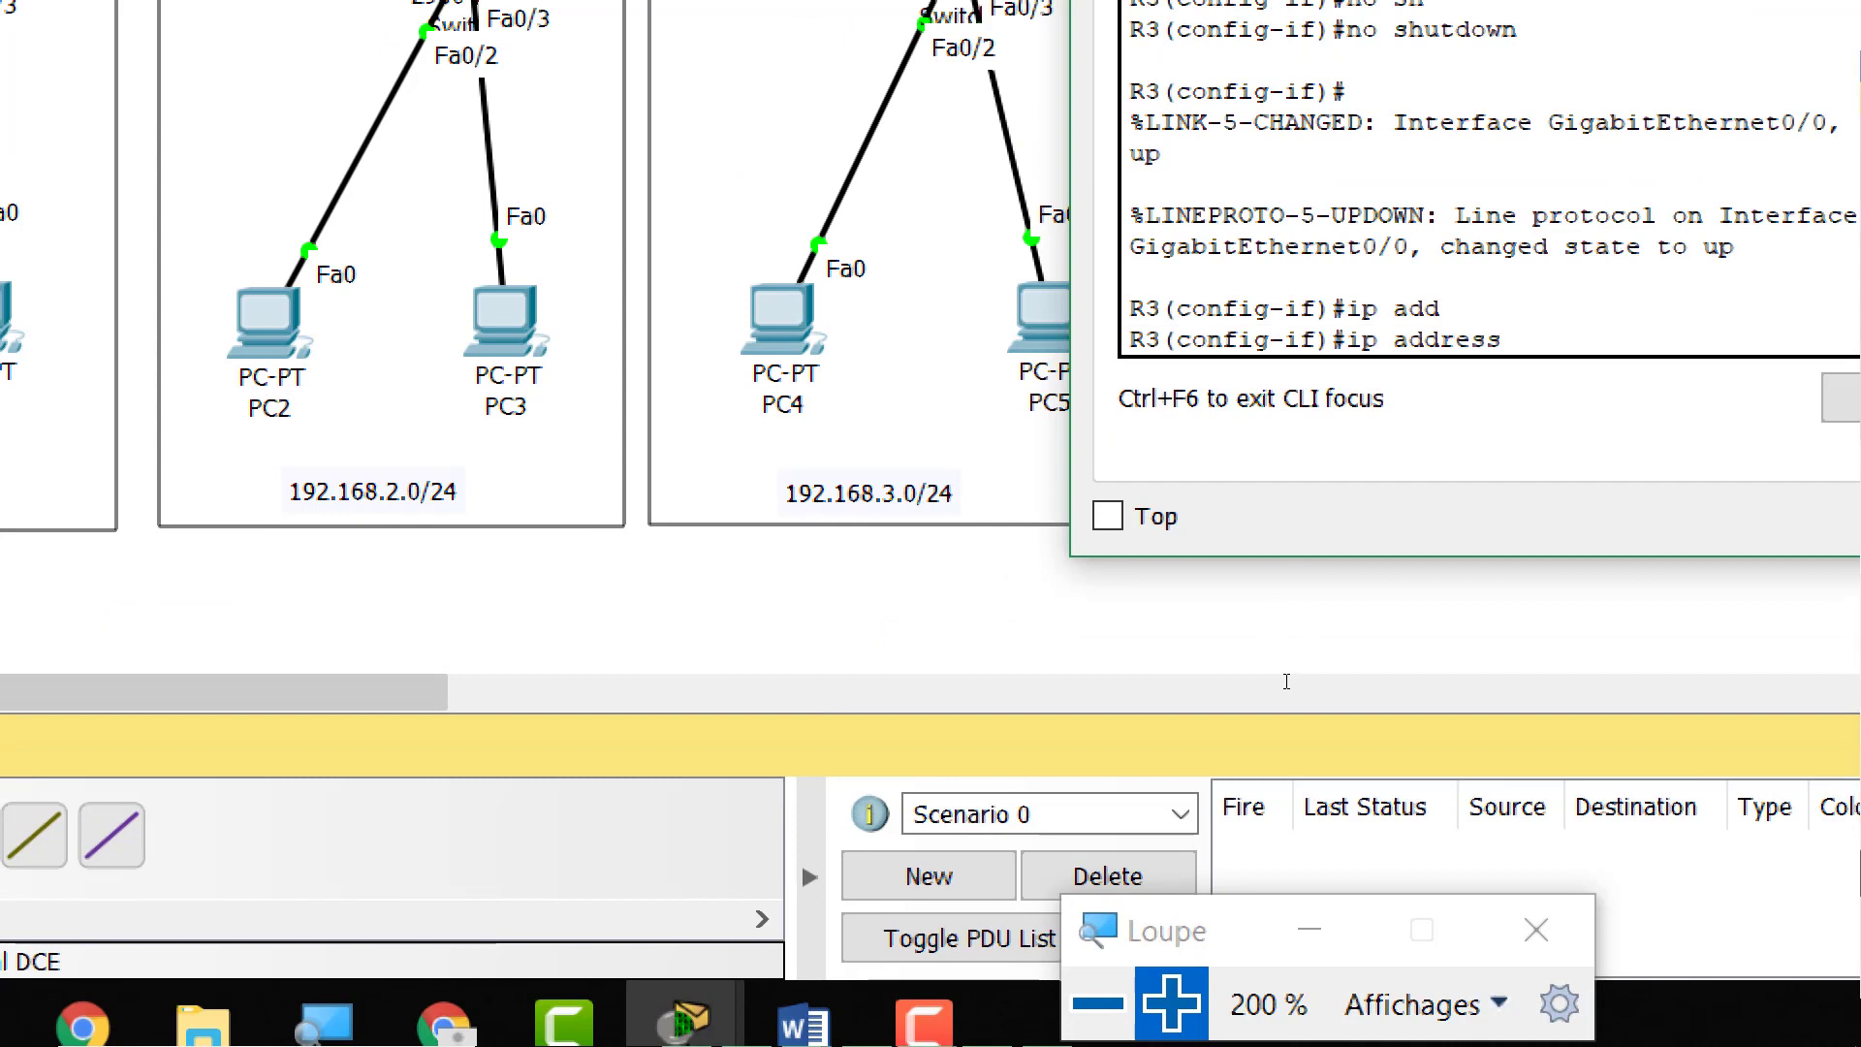
pyautogui.write('192.168.3.1 255')
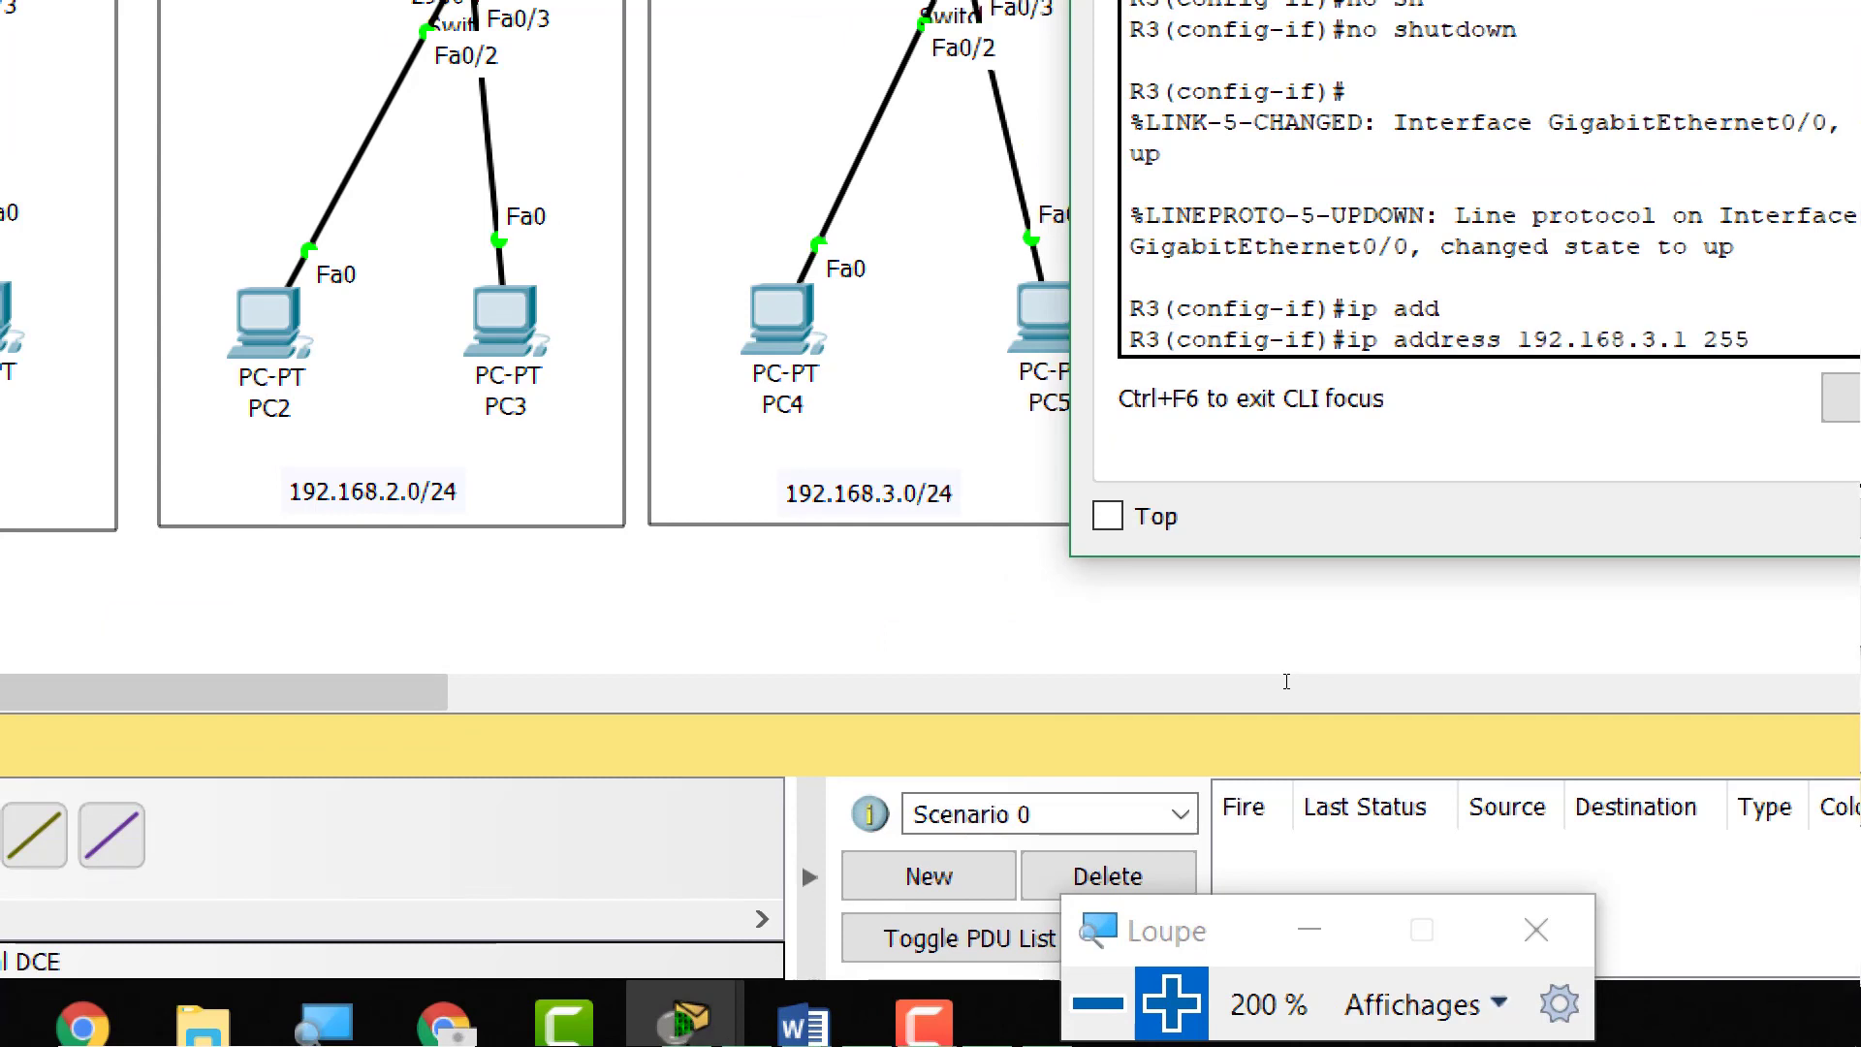
pyautogui.write('.255.255.0')
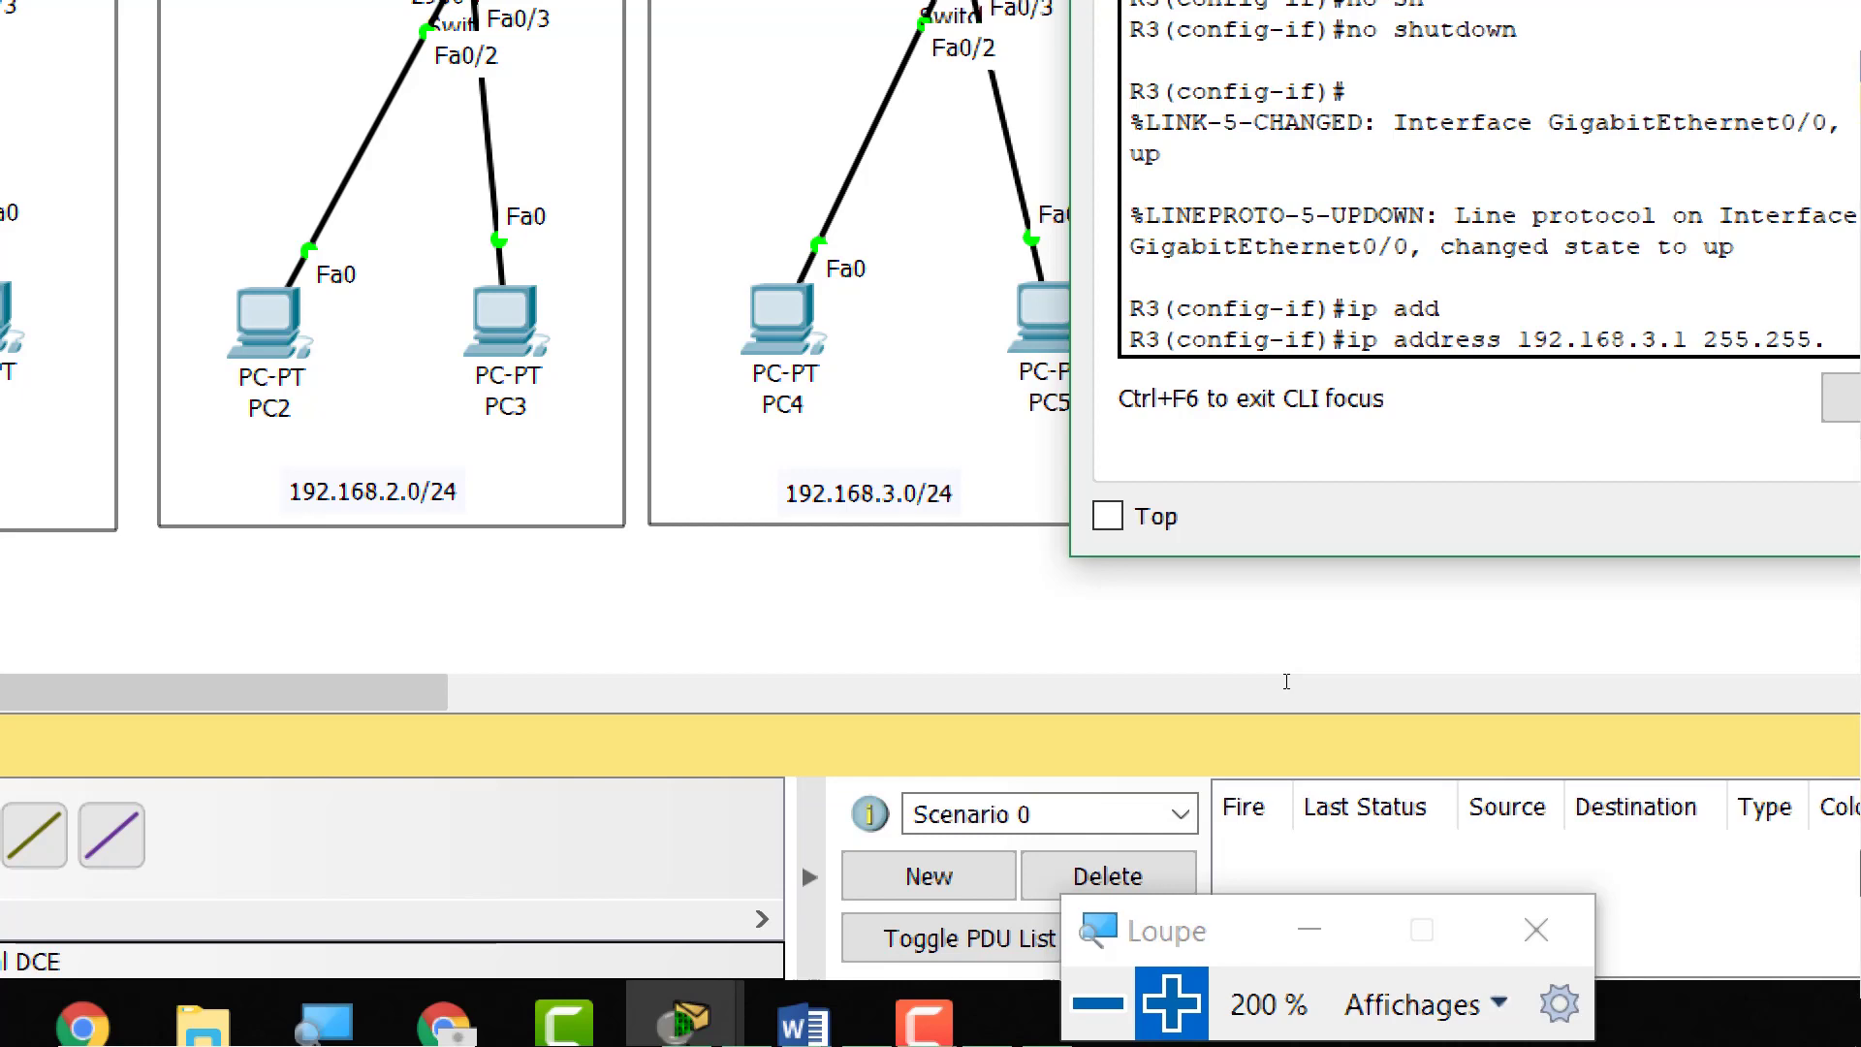
pyautogui.press('Return')
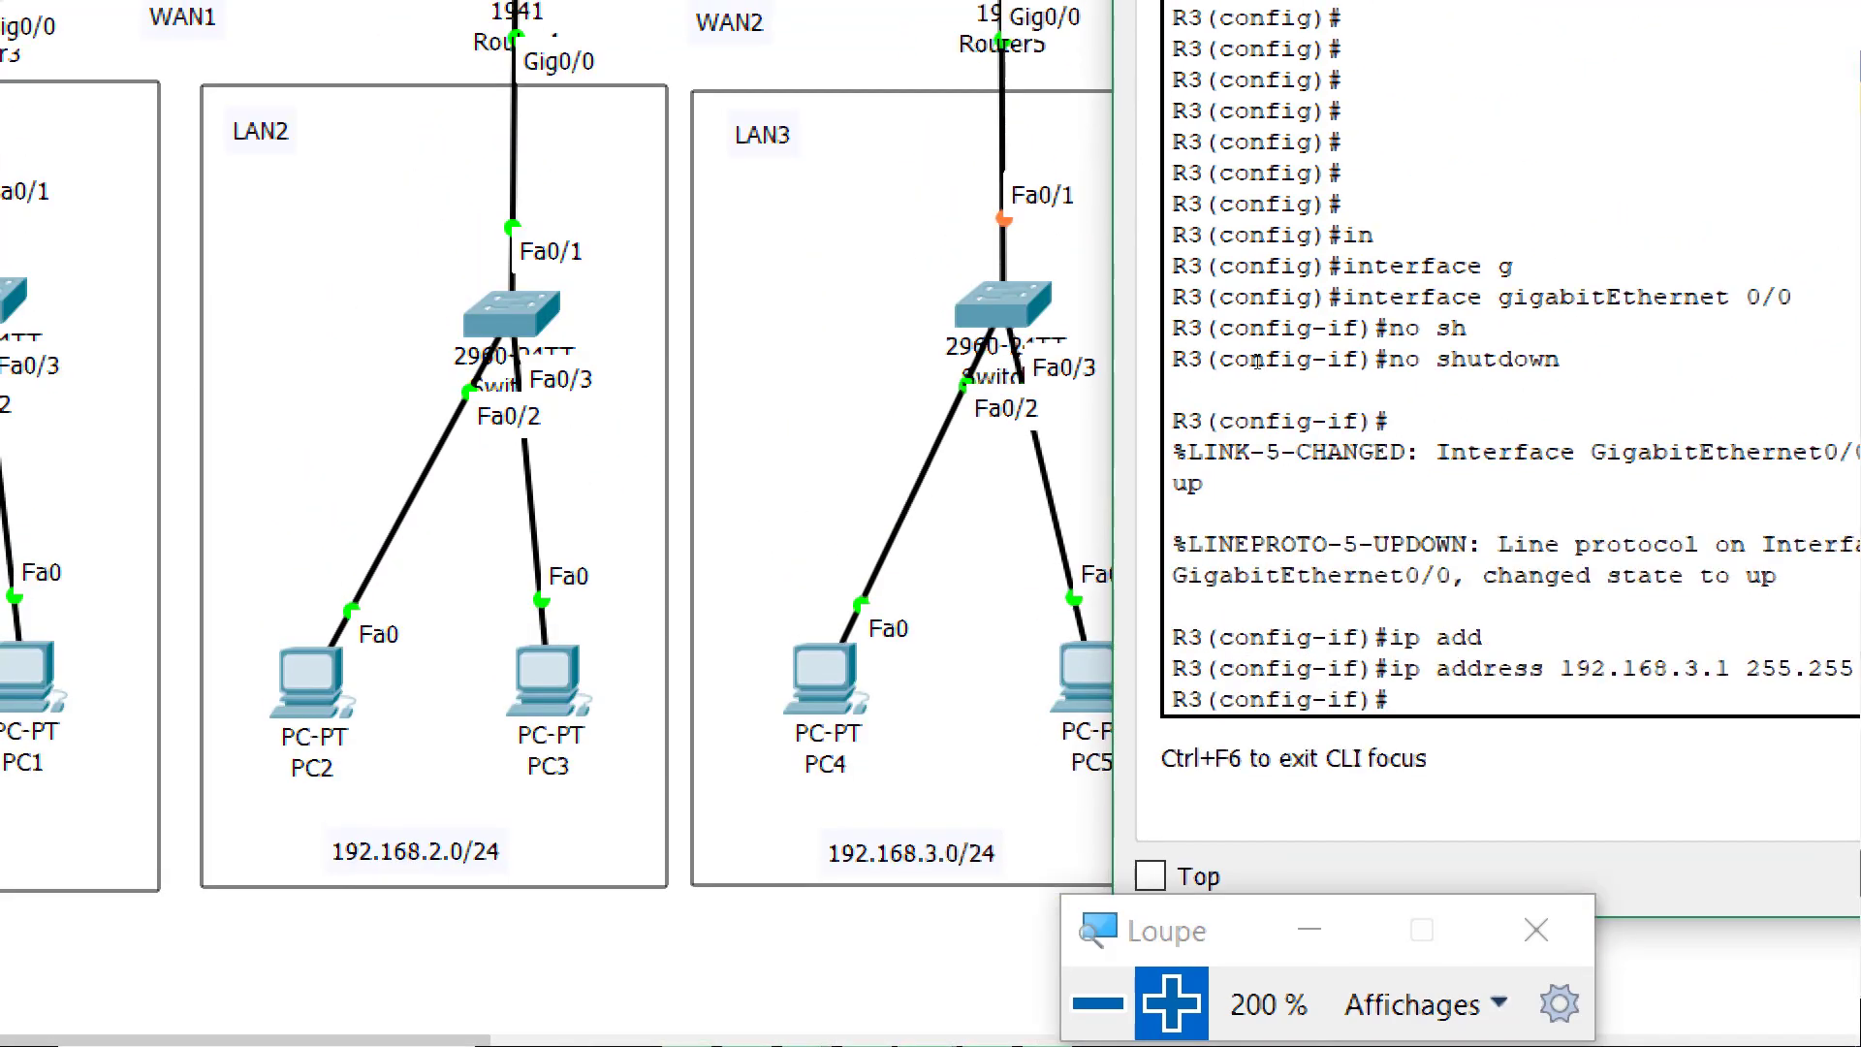
pyautogui.write('exit')
pyautogui.press('Return')
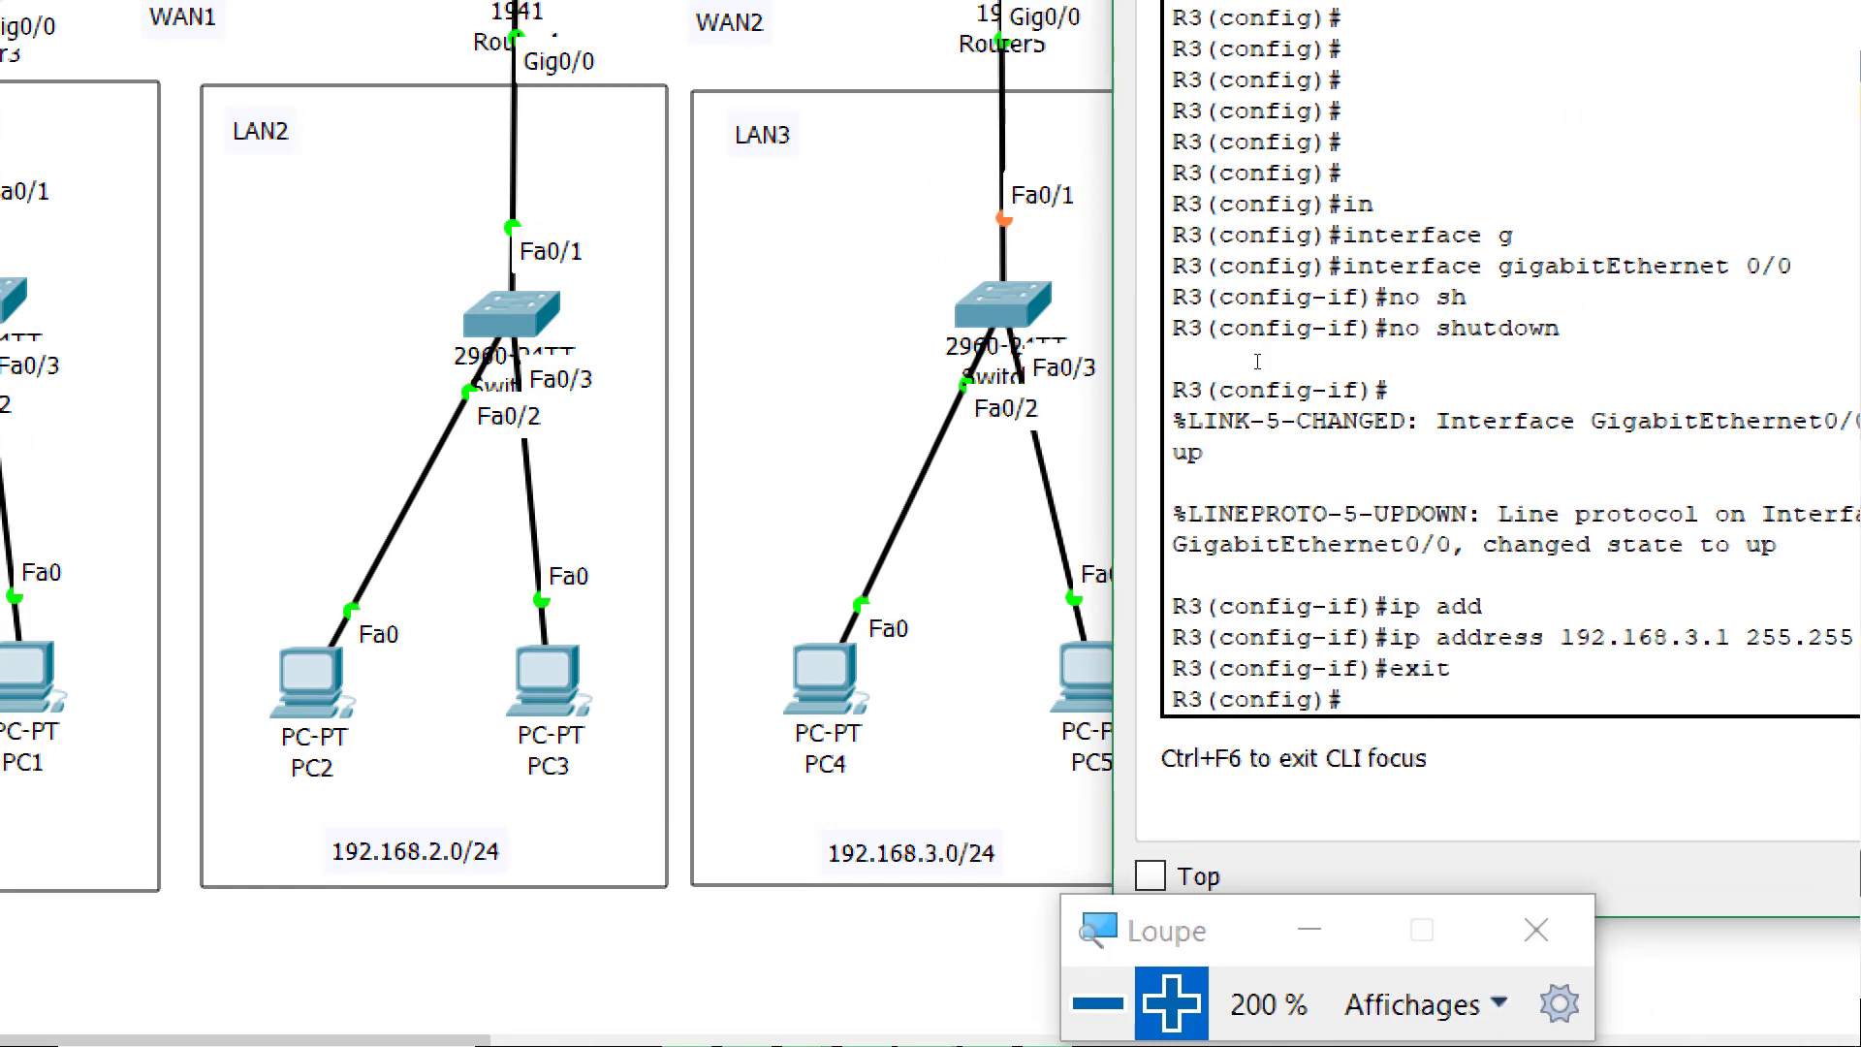
# Enter configuration of R3's serial 0/0/0 interface and enable it with no shutdown
pyautogui.write('in')
pyautogui.press('Tab')
pyautogui.write('s')
pyautogui.press('Tab')
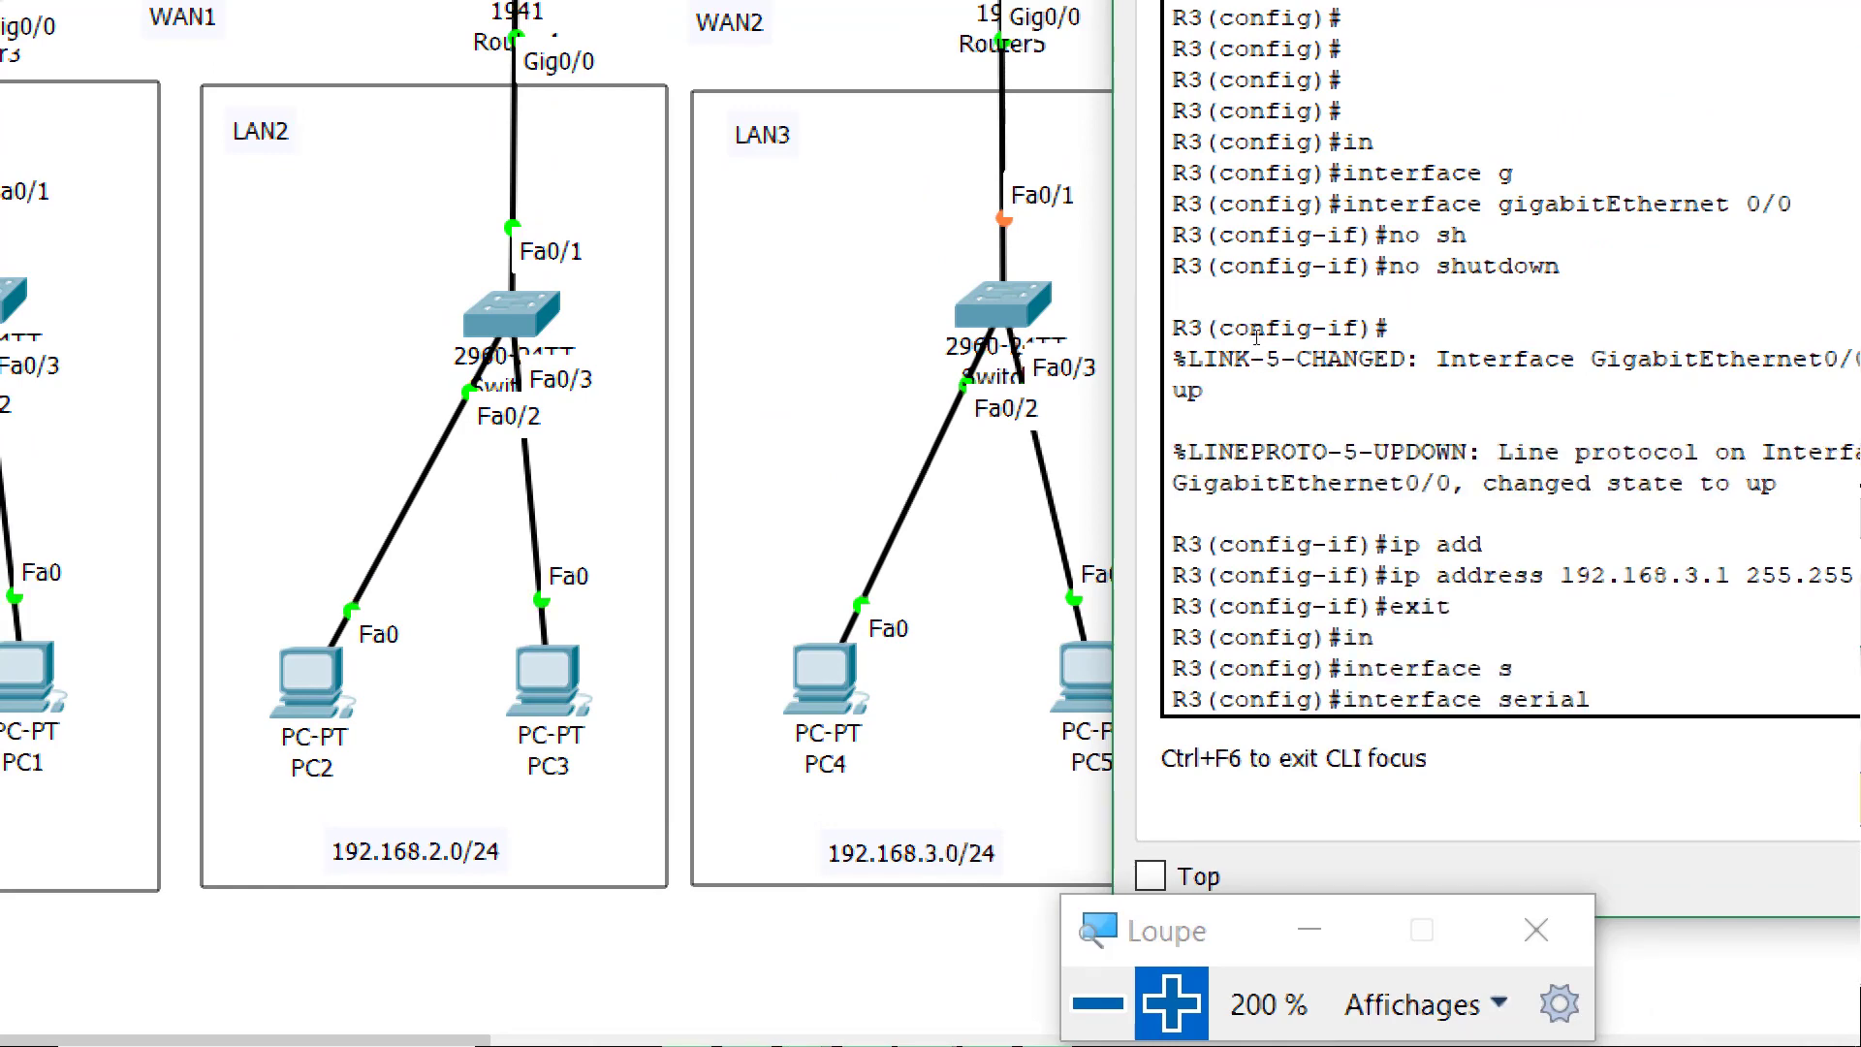
pyautogui.write('0/0/0')
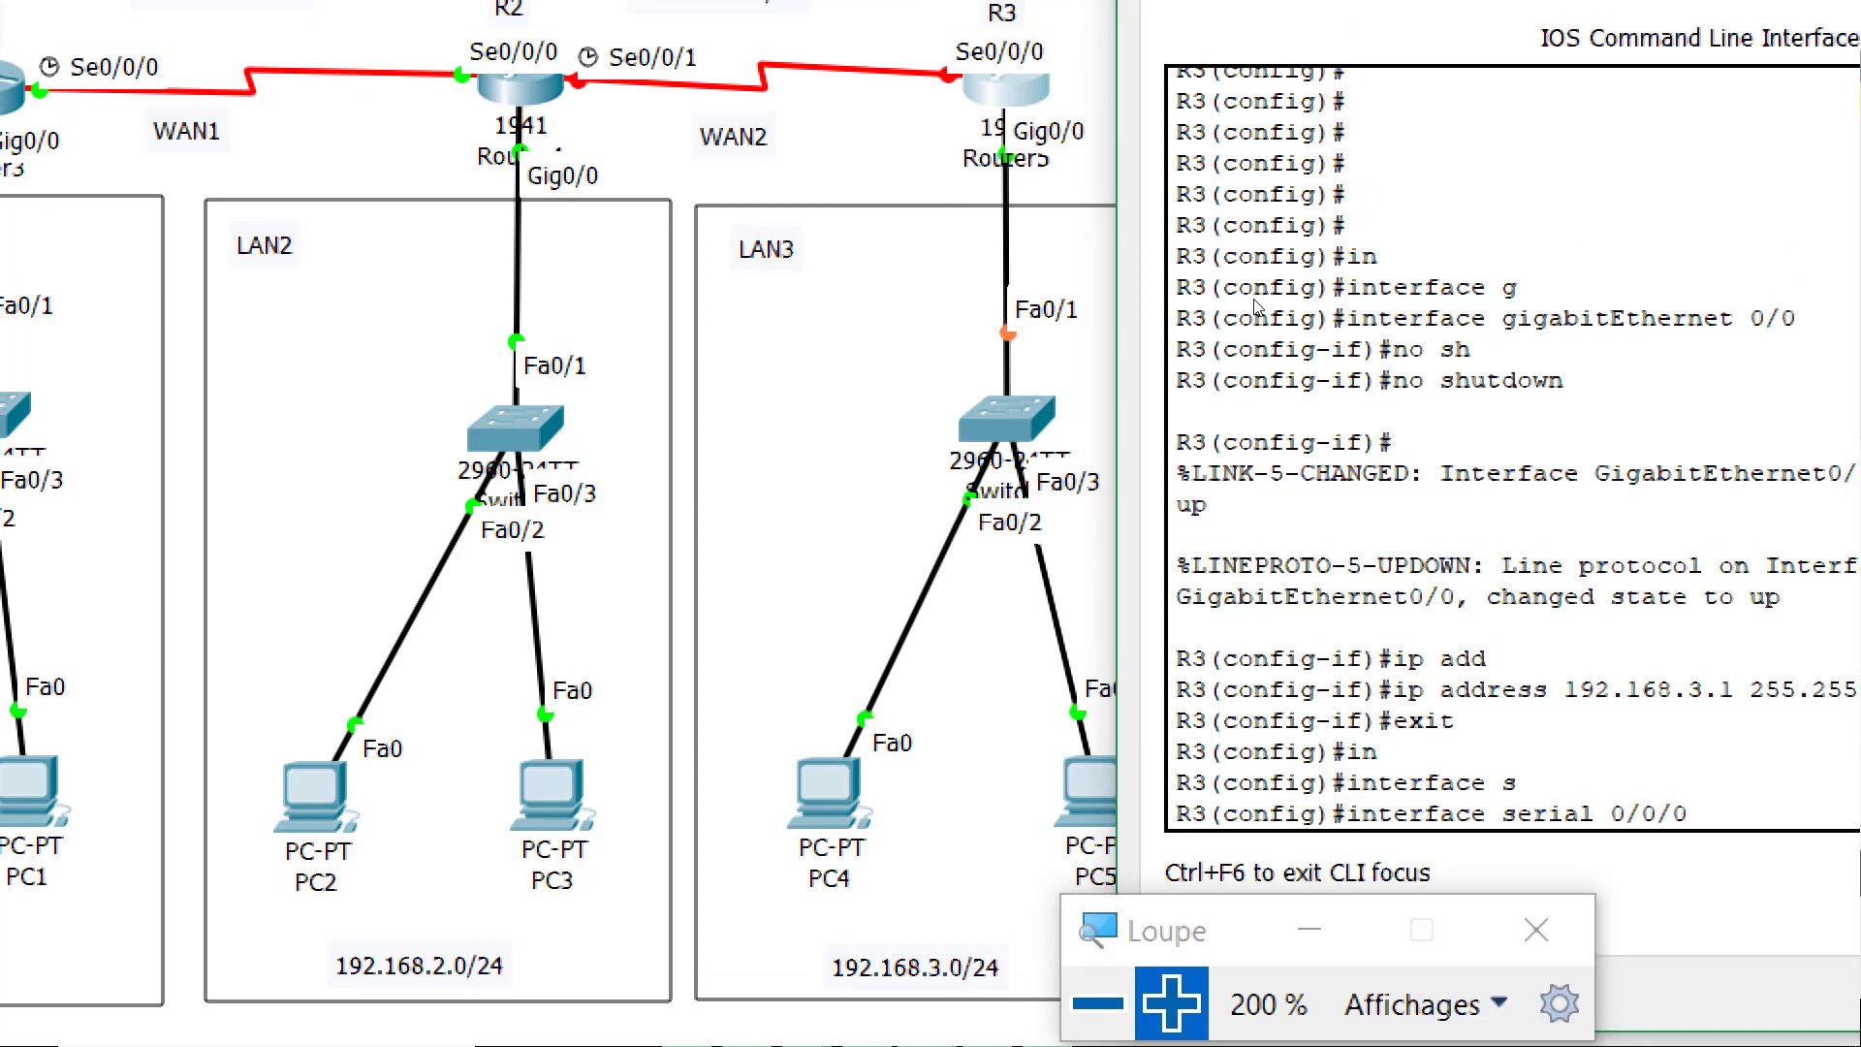
pyautogui.press('Return')
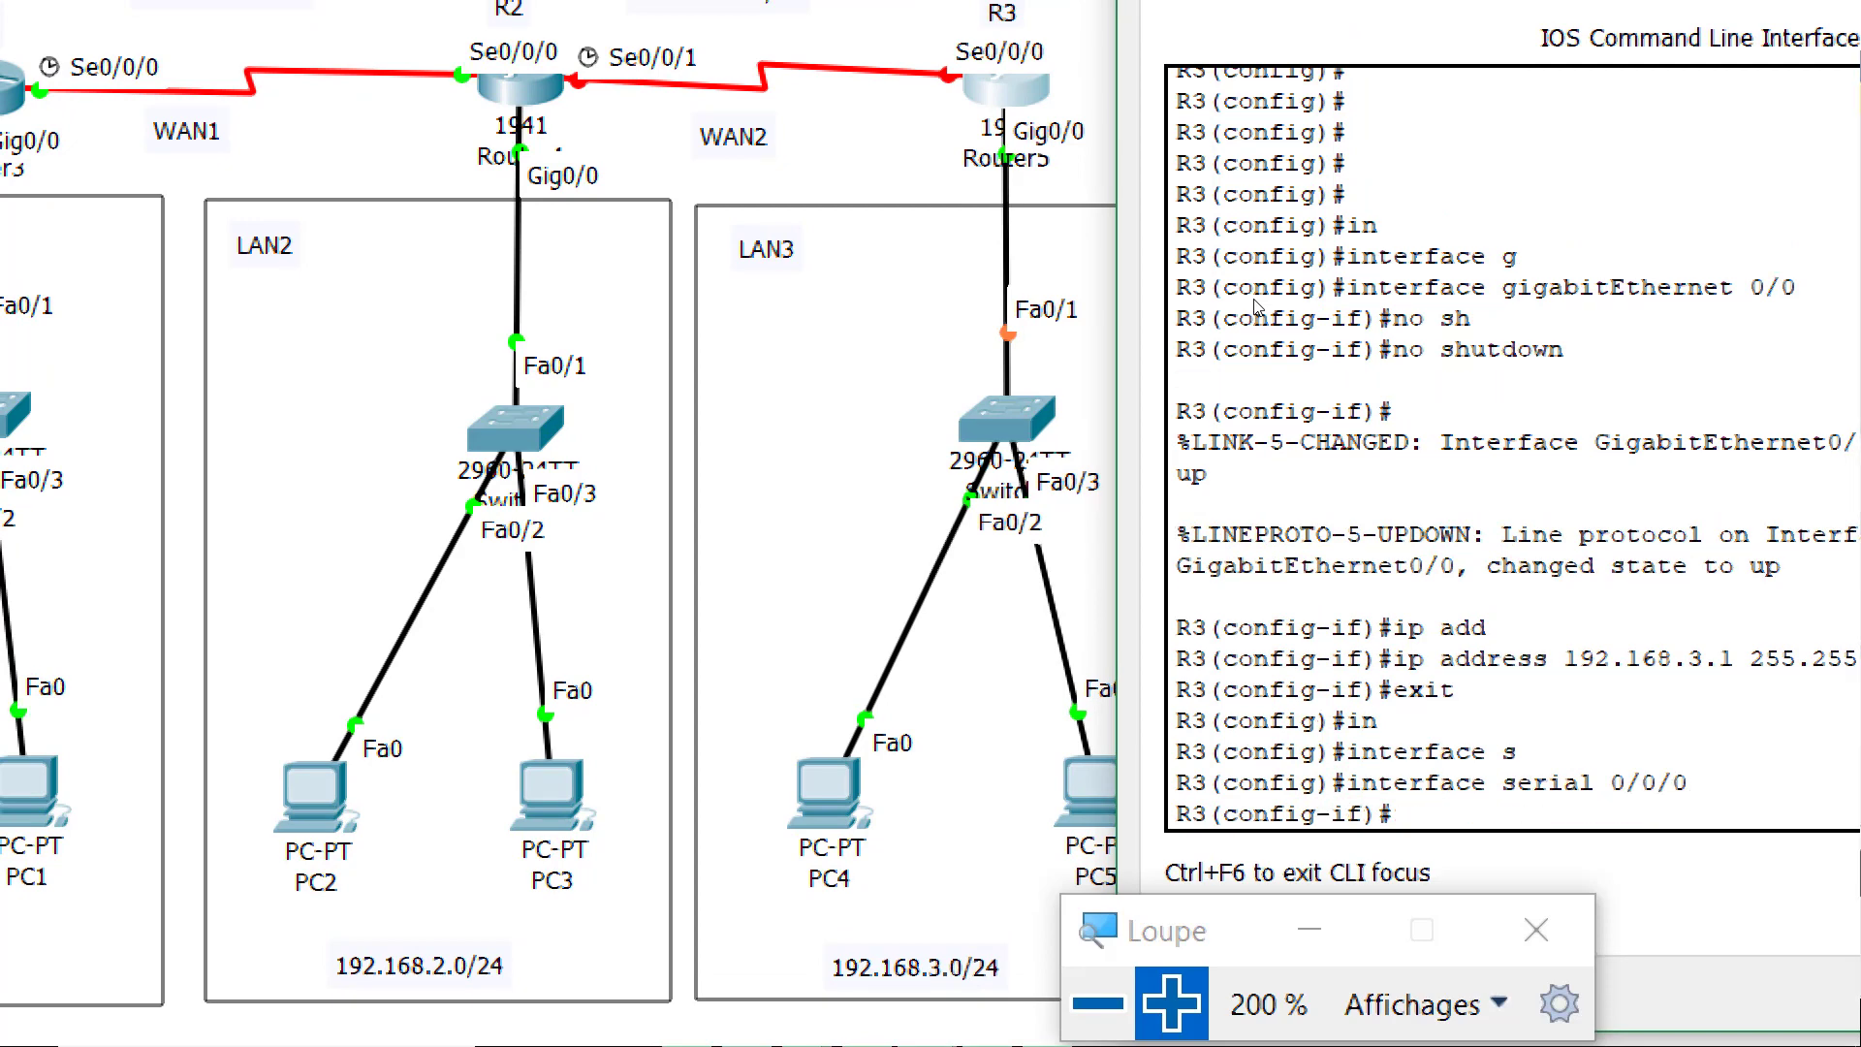
pyautogui.write('no sh')
pyautogui.press('Tab')
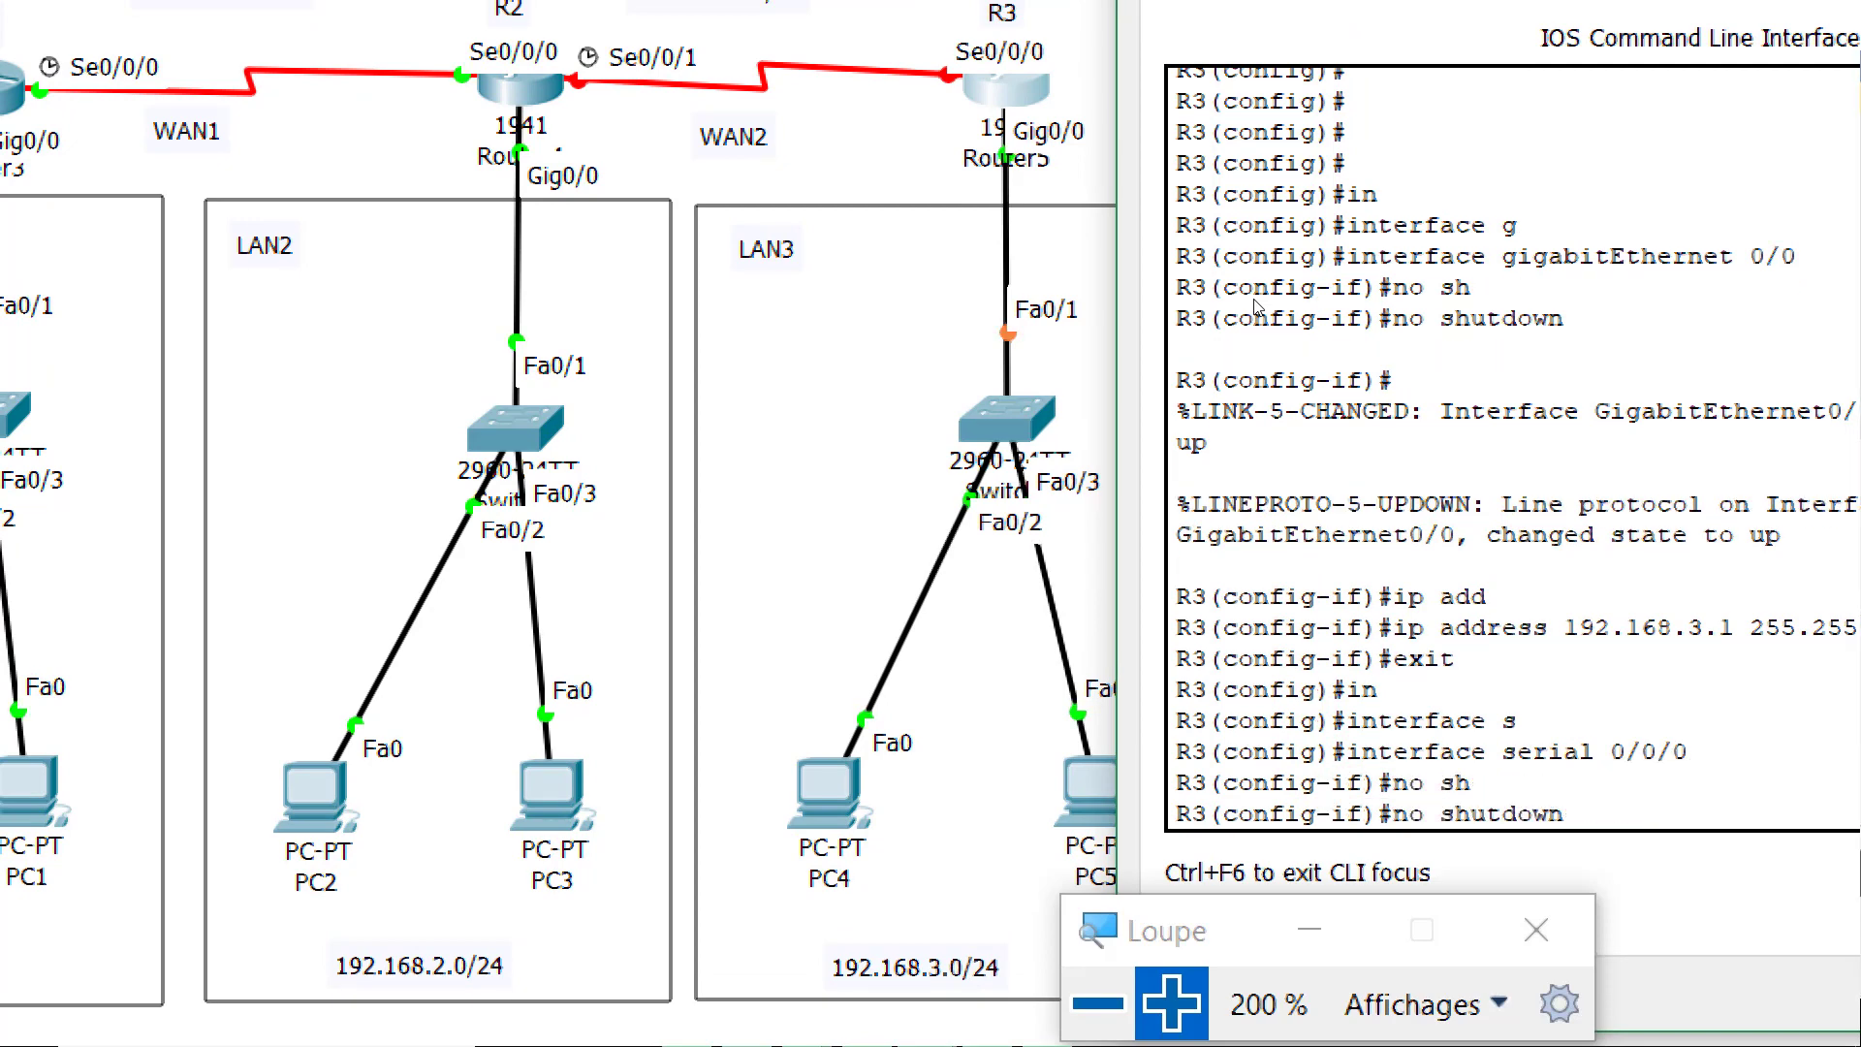
pyautogui.press('Return')
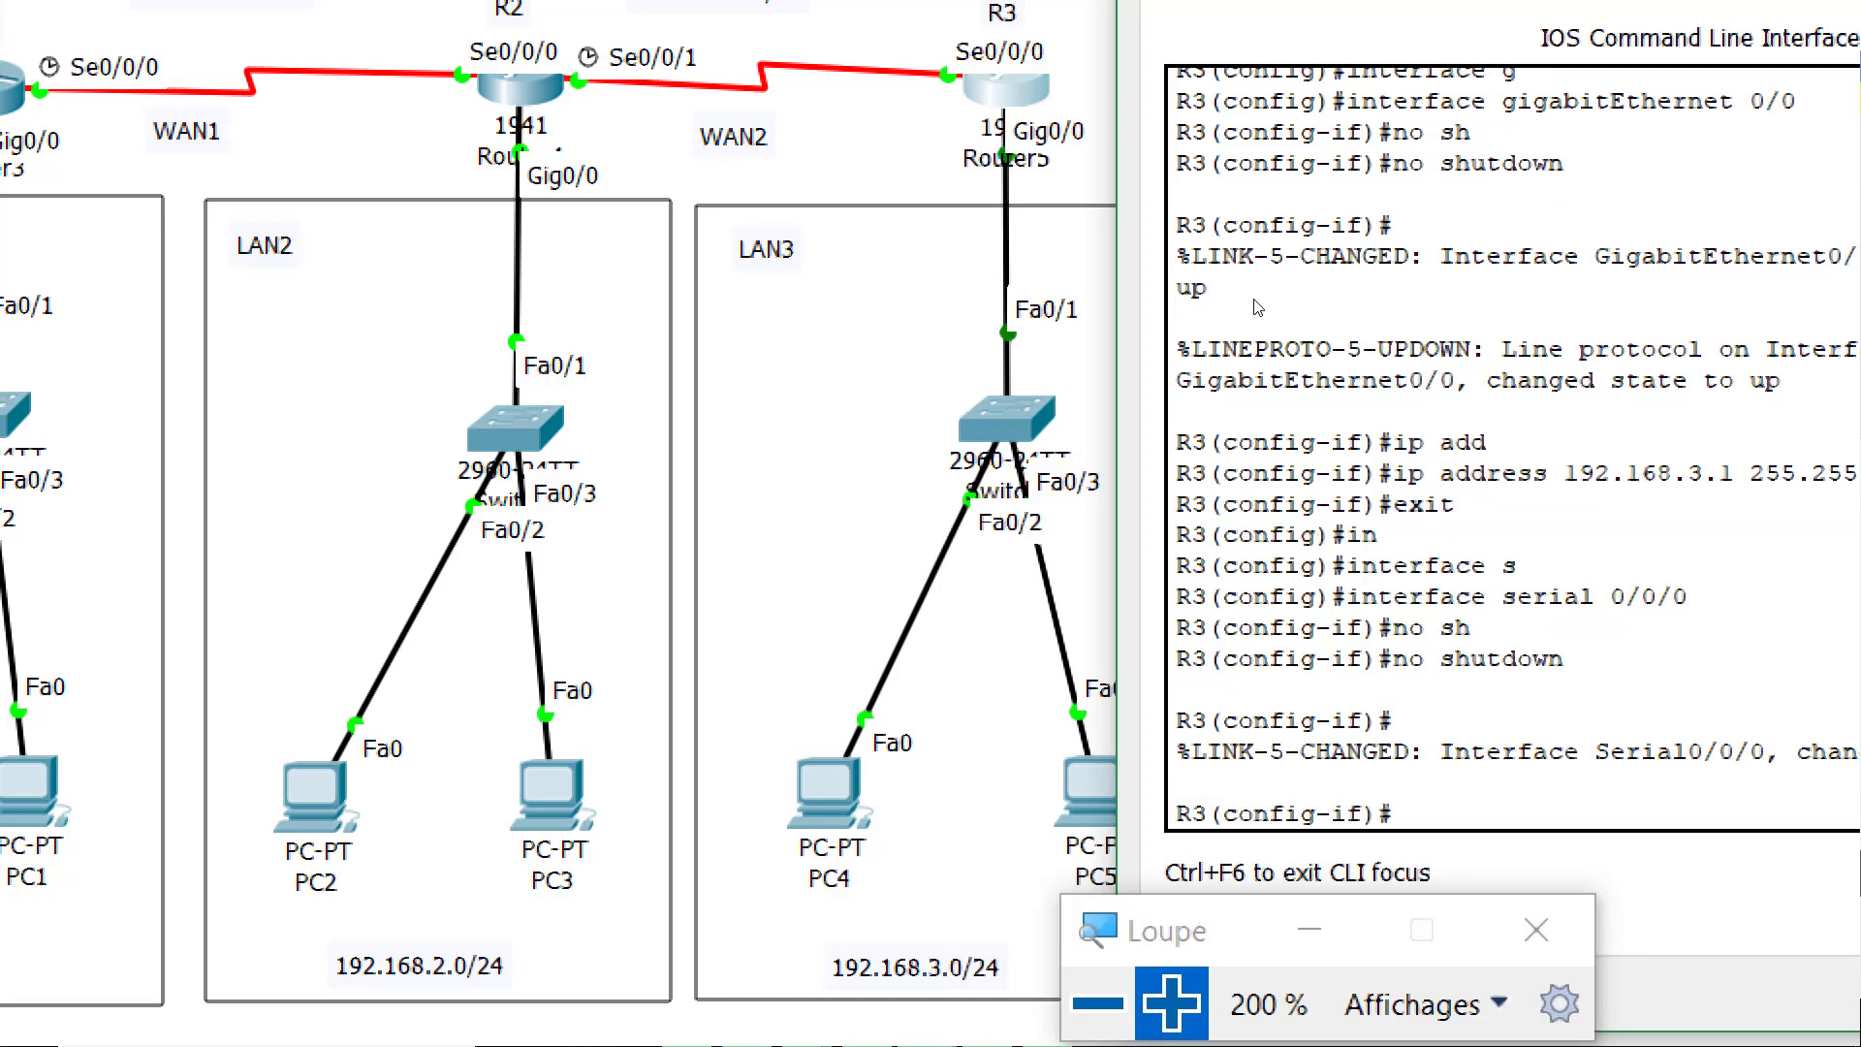
# Assign IP address 192.168.5.2 with mask 255.255.255.0 to R3's serial 0/0/0 interface
pyautogui.write('ip add')
pyautogui.press('Tab')
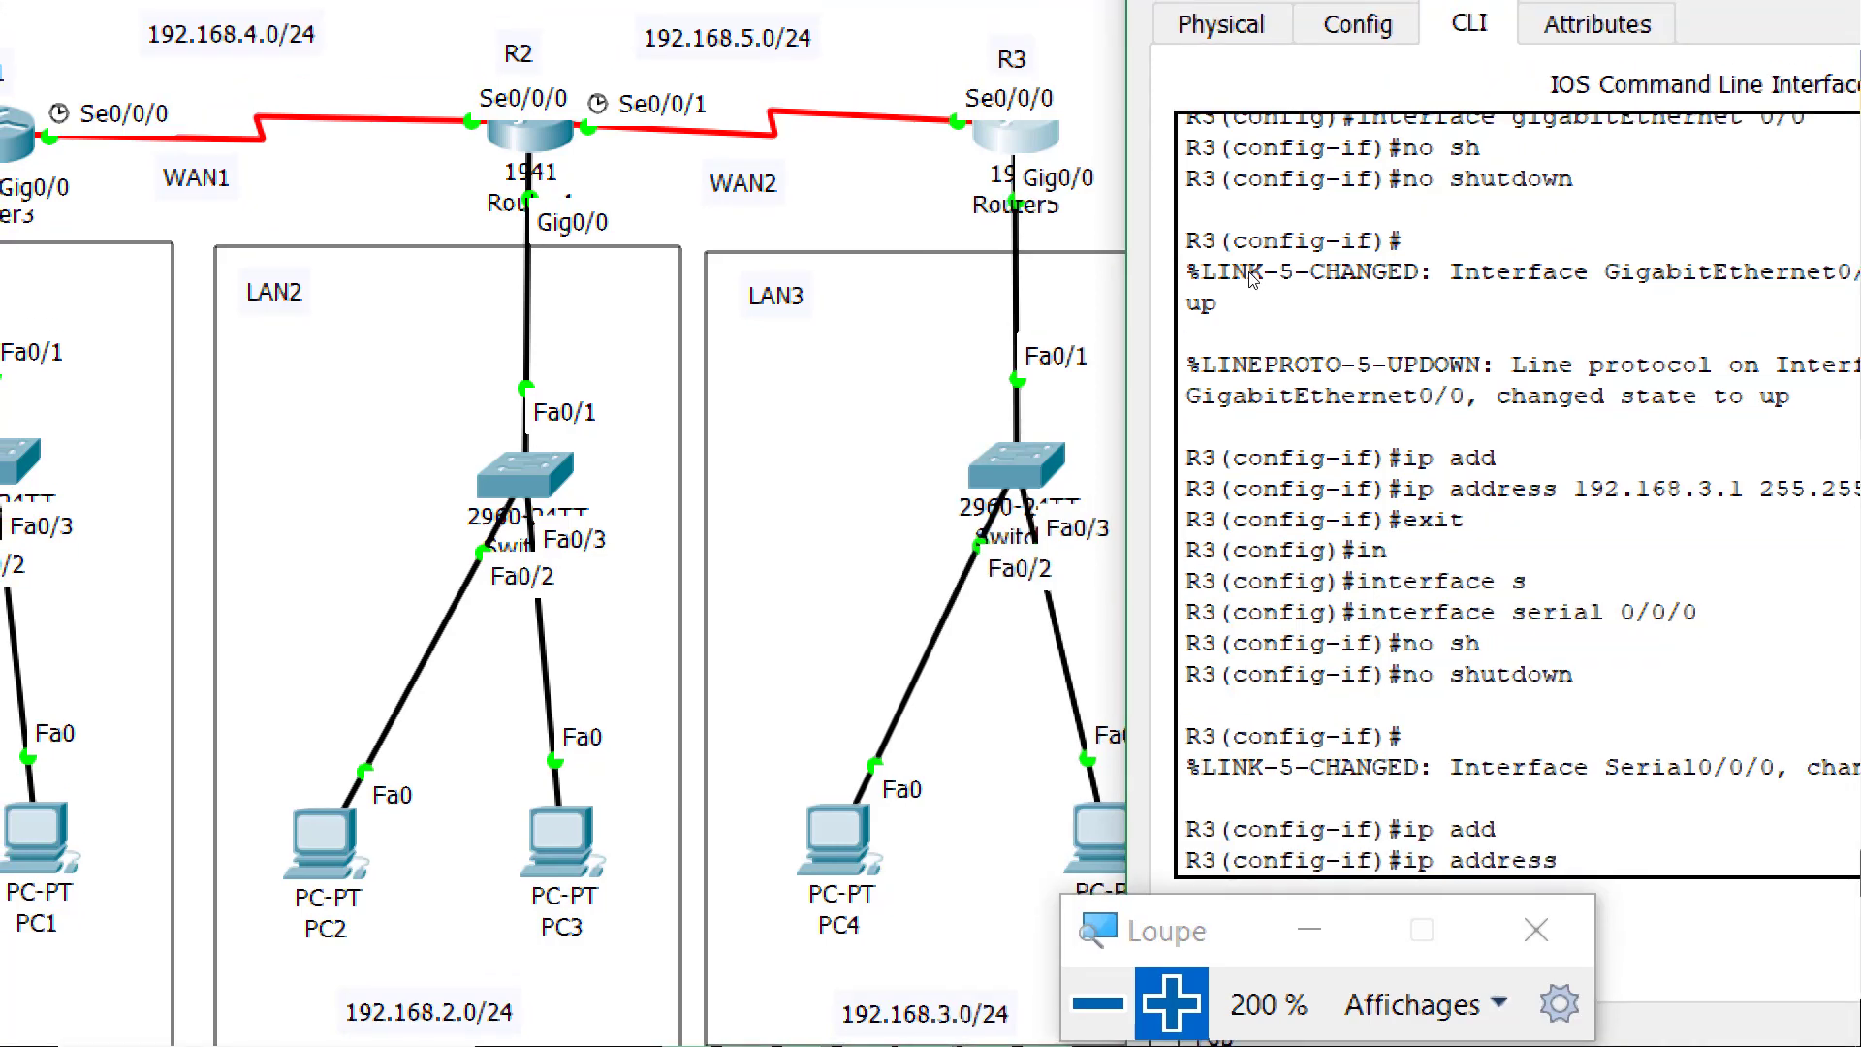
pyautogui.write('192.168.5.255')
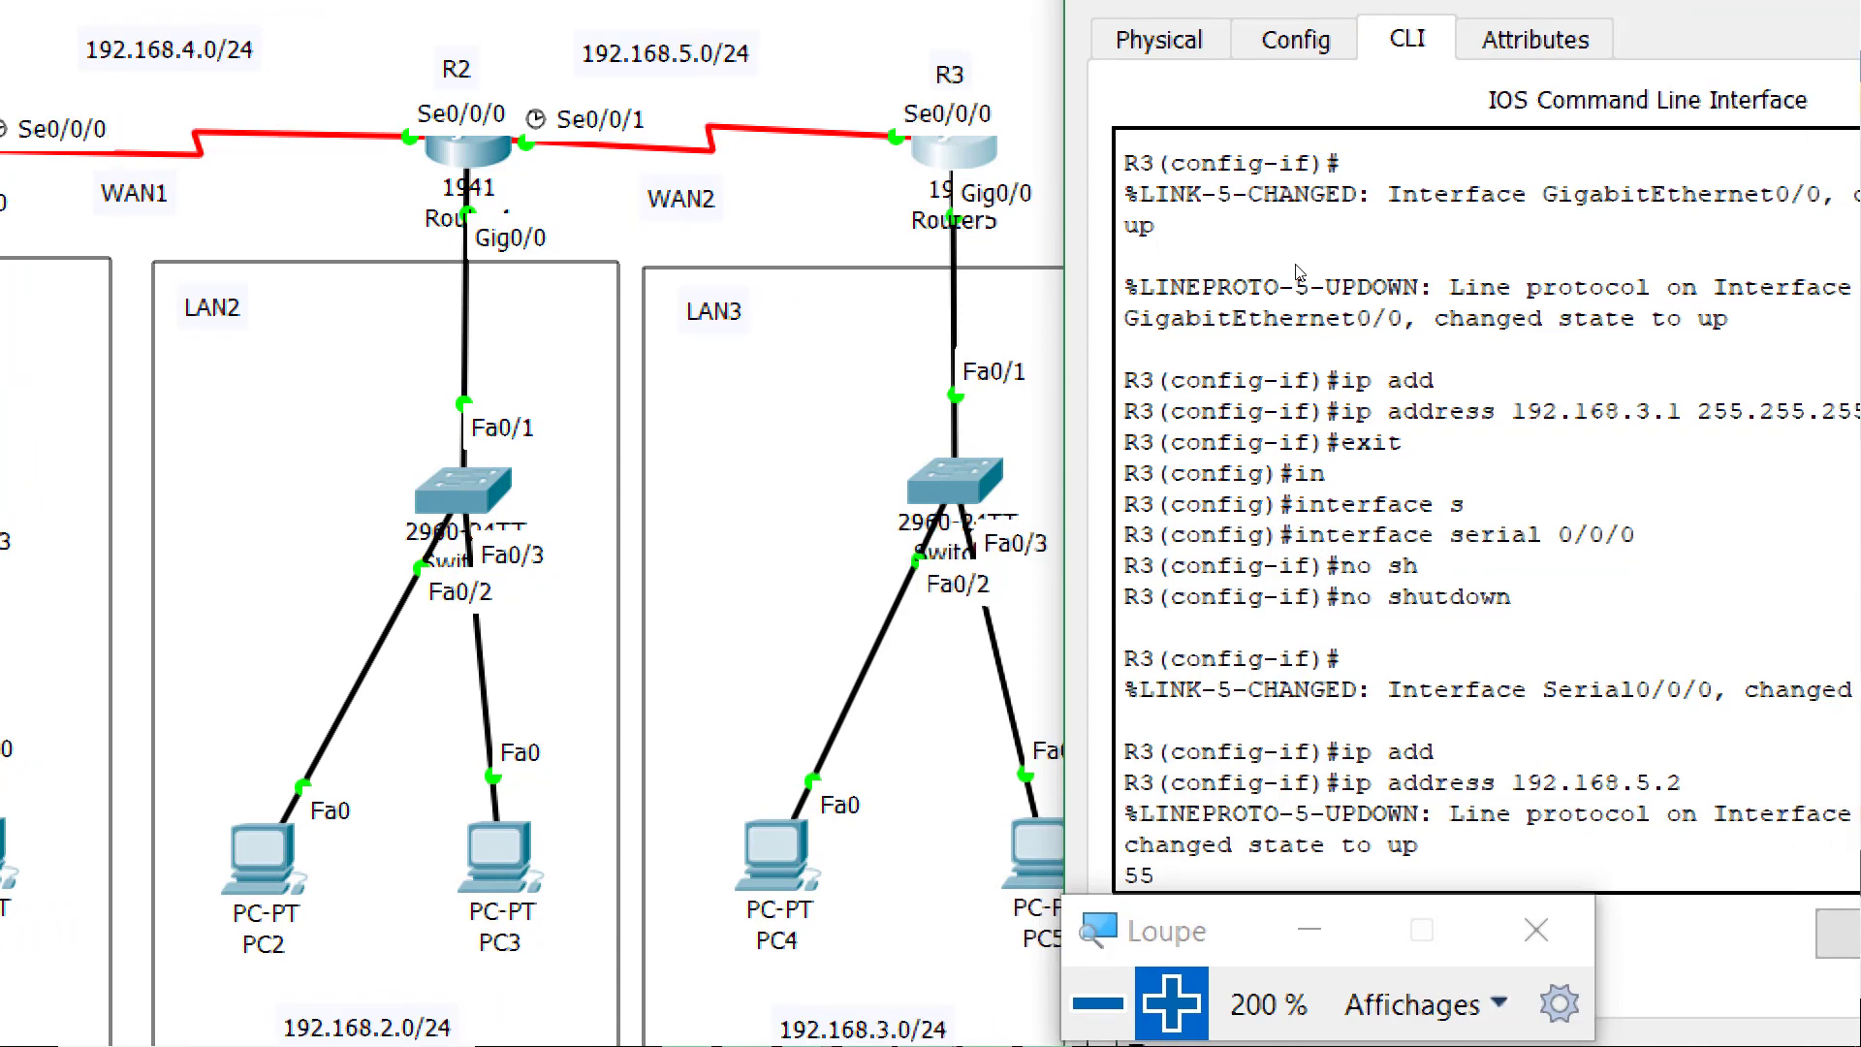
pyautogui.write('.255')
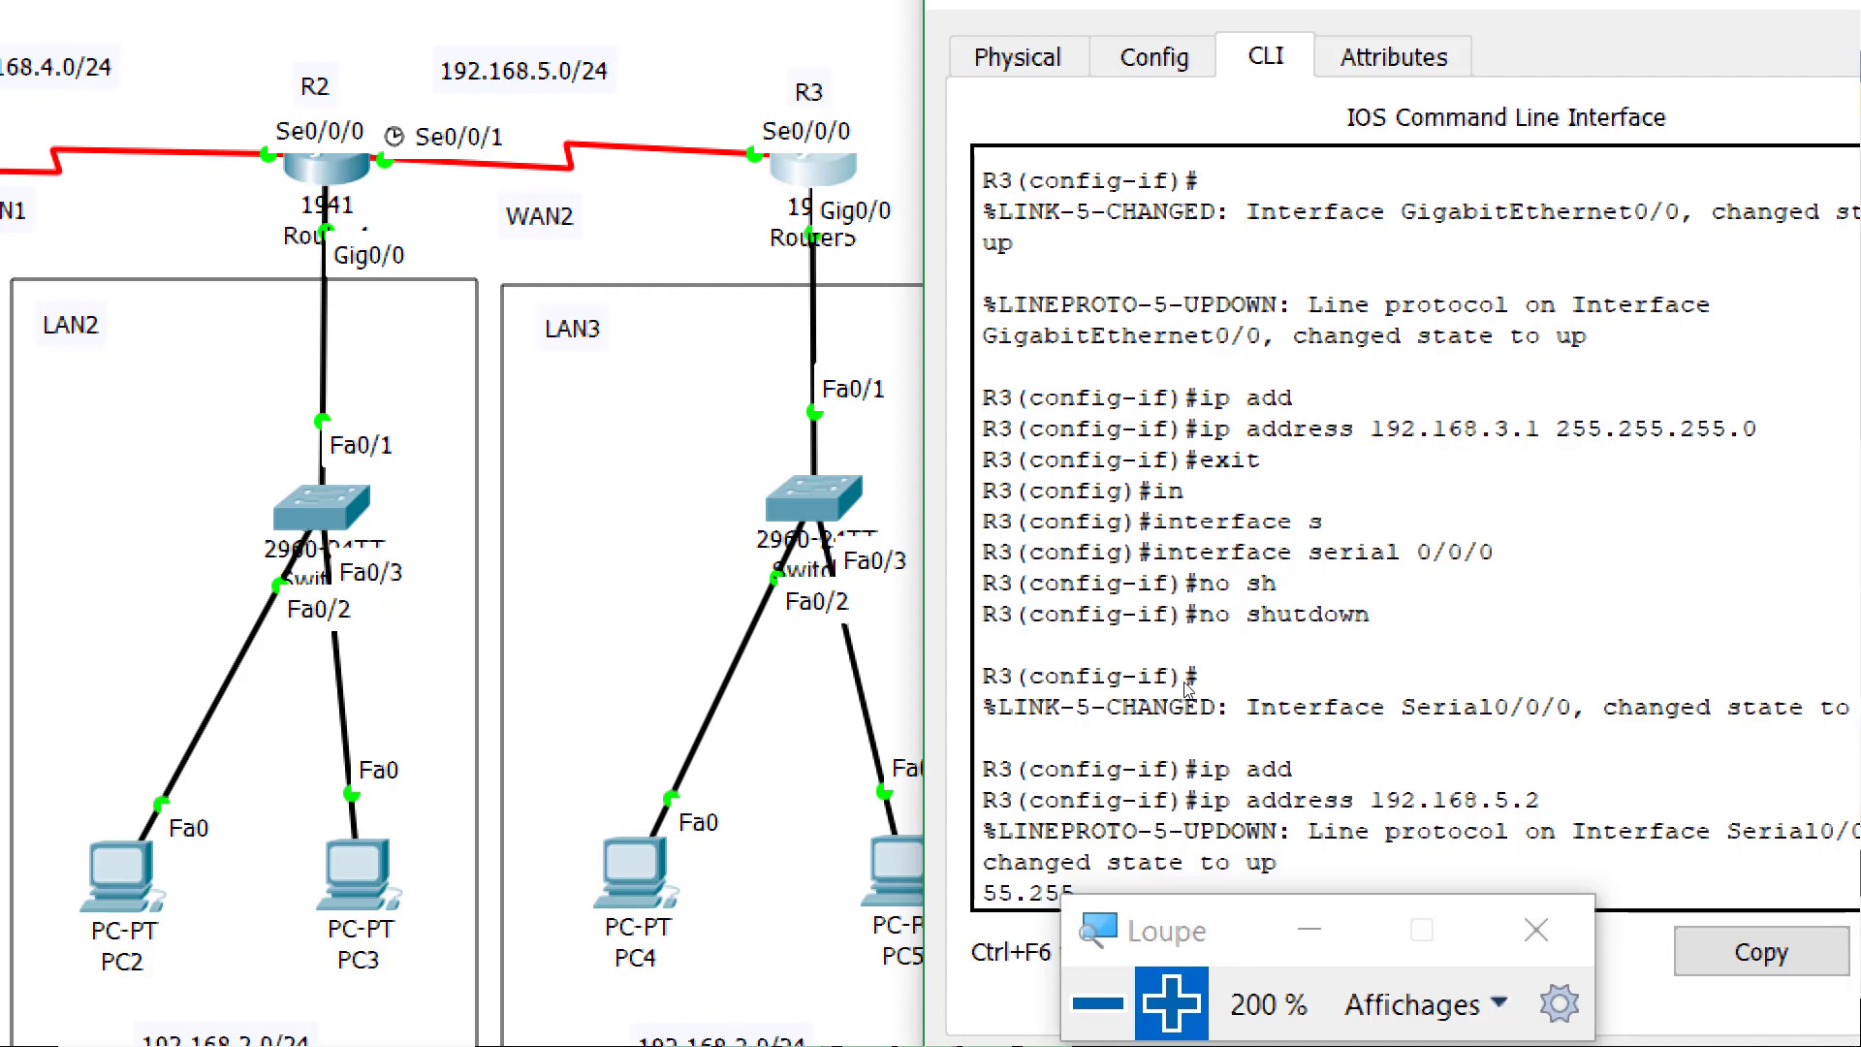
pyautogui.press('BackSpace')
pyautogui.press('BackSpace')
pyautogui.press('BackSpace')
pyautogui.press('BackSpace')
pyautogui.press('BackSpace')
pyautogui.press('Return')
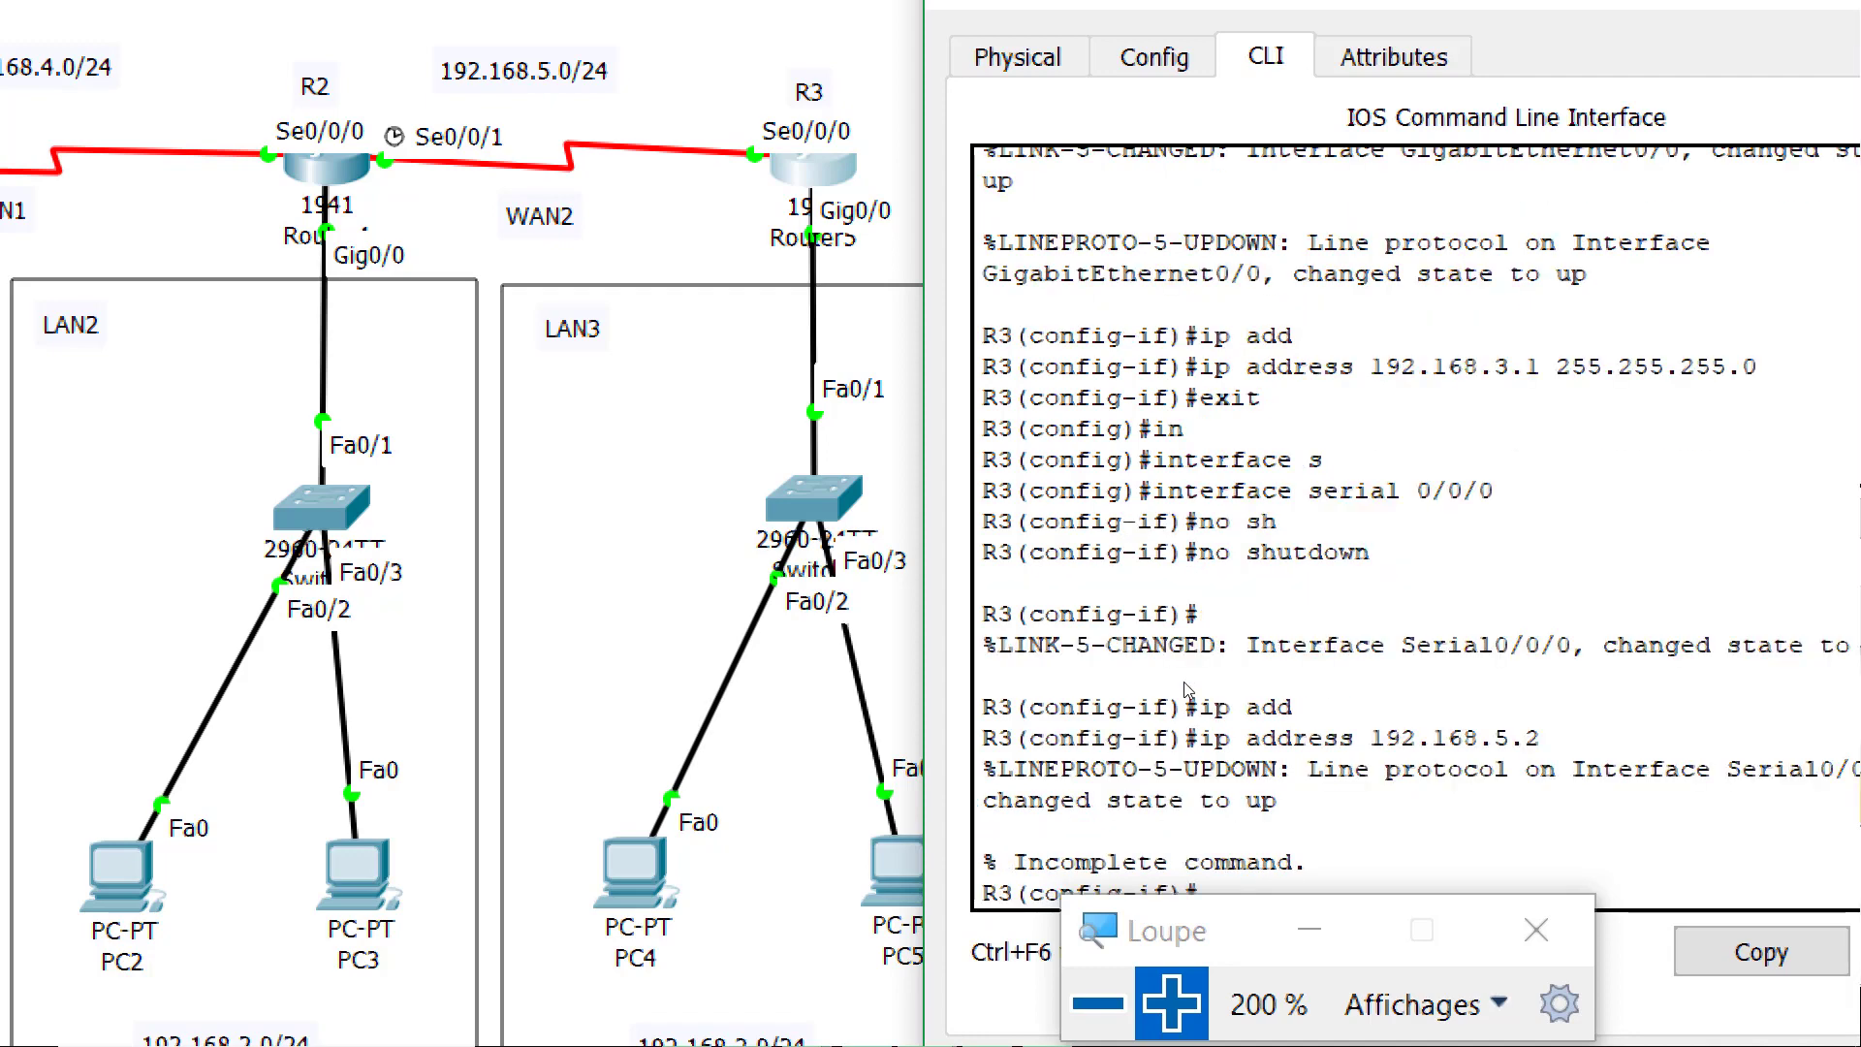
pyautogui.write('i')
pyautogui.press('Up')
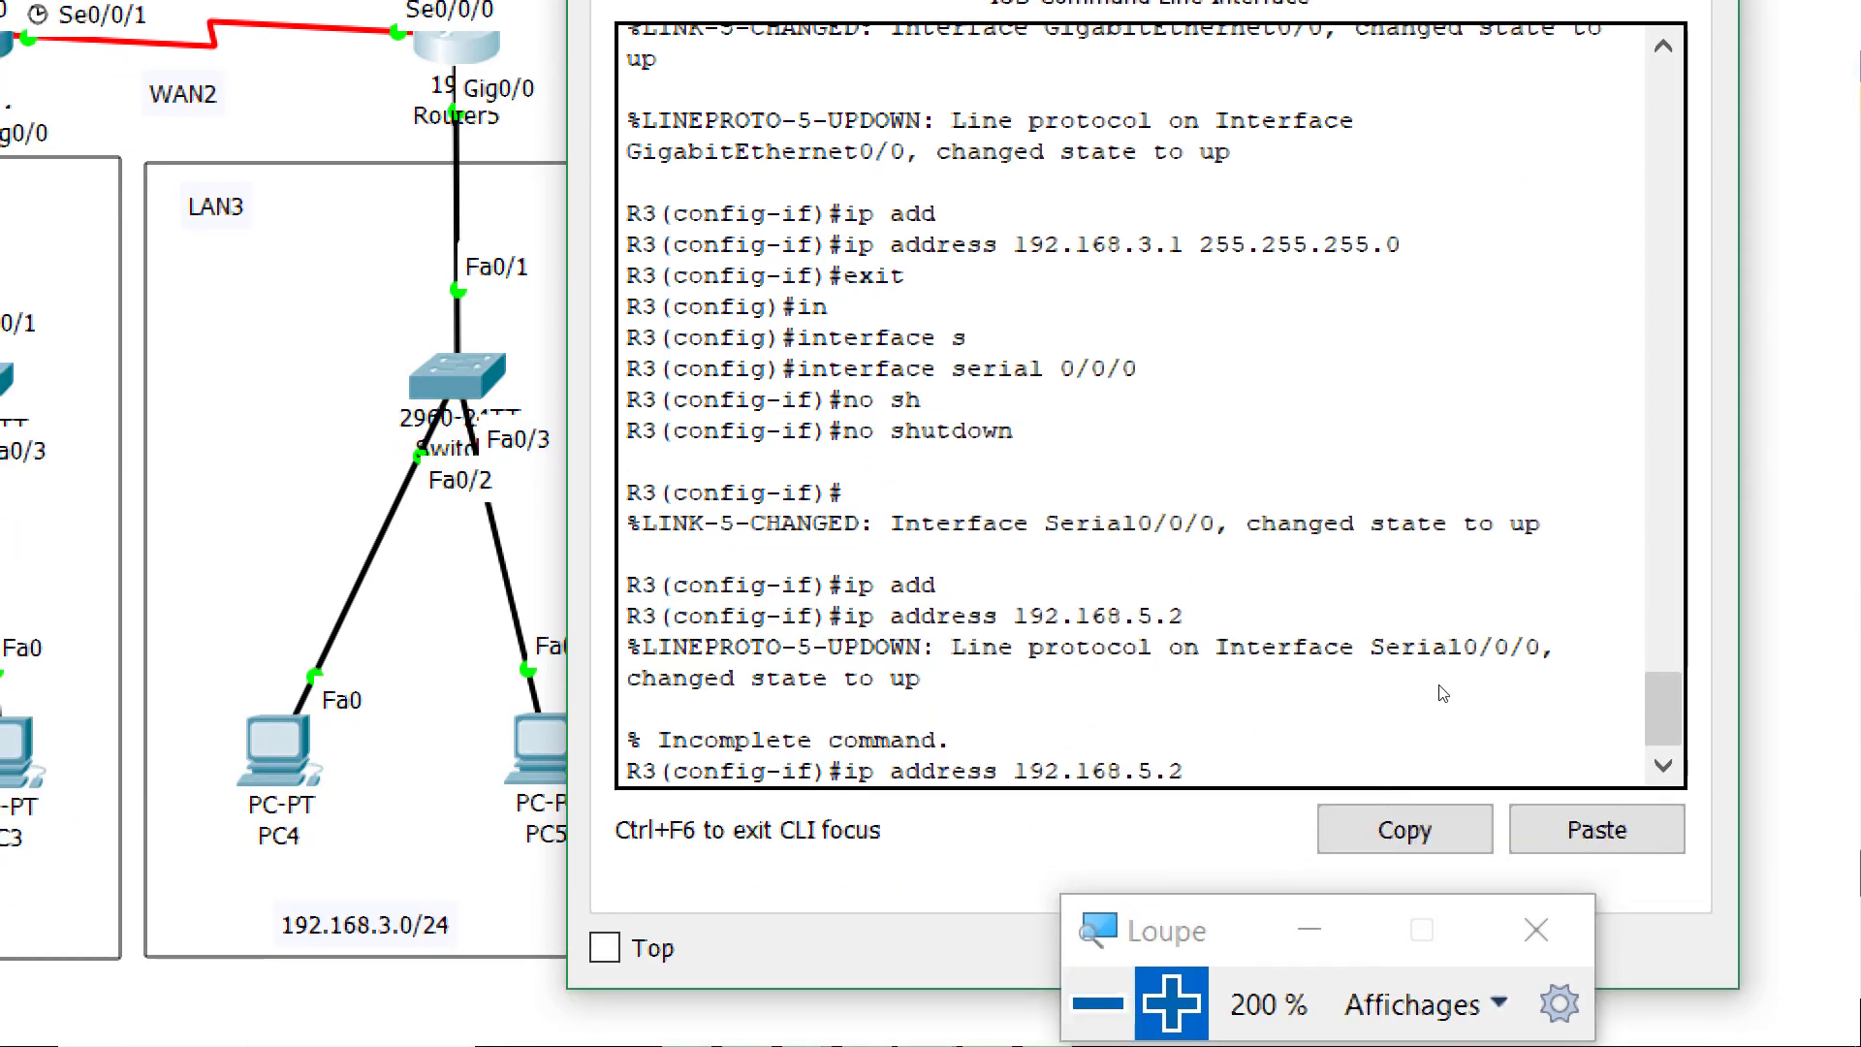
pyautogui.write('255.')
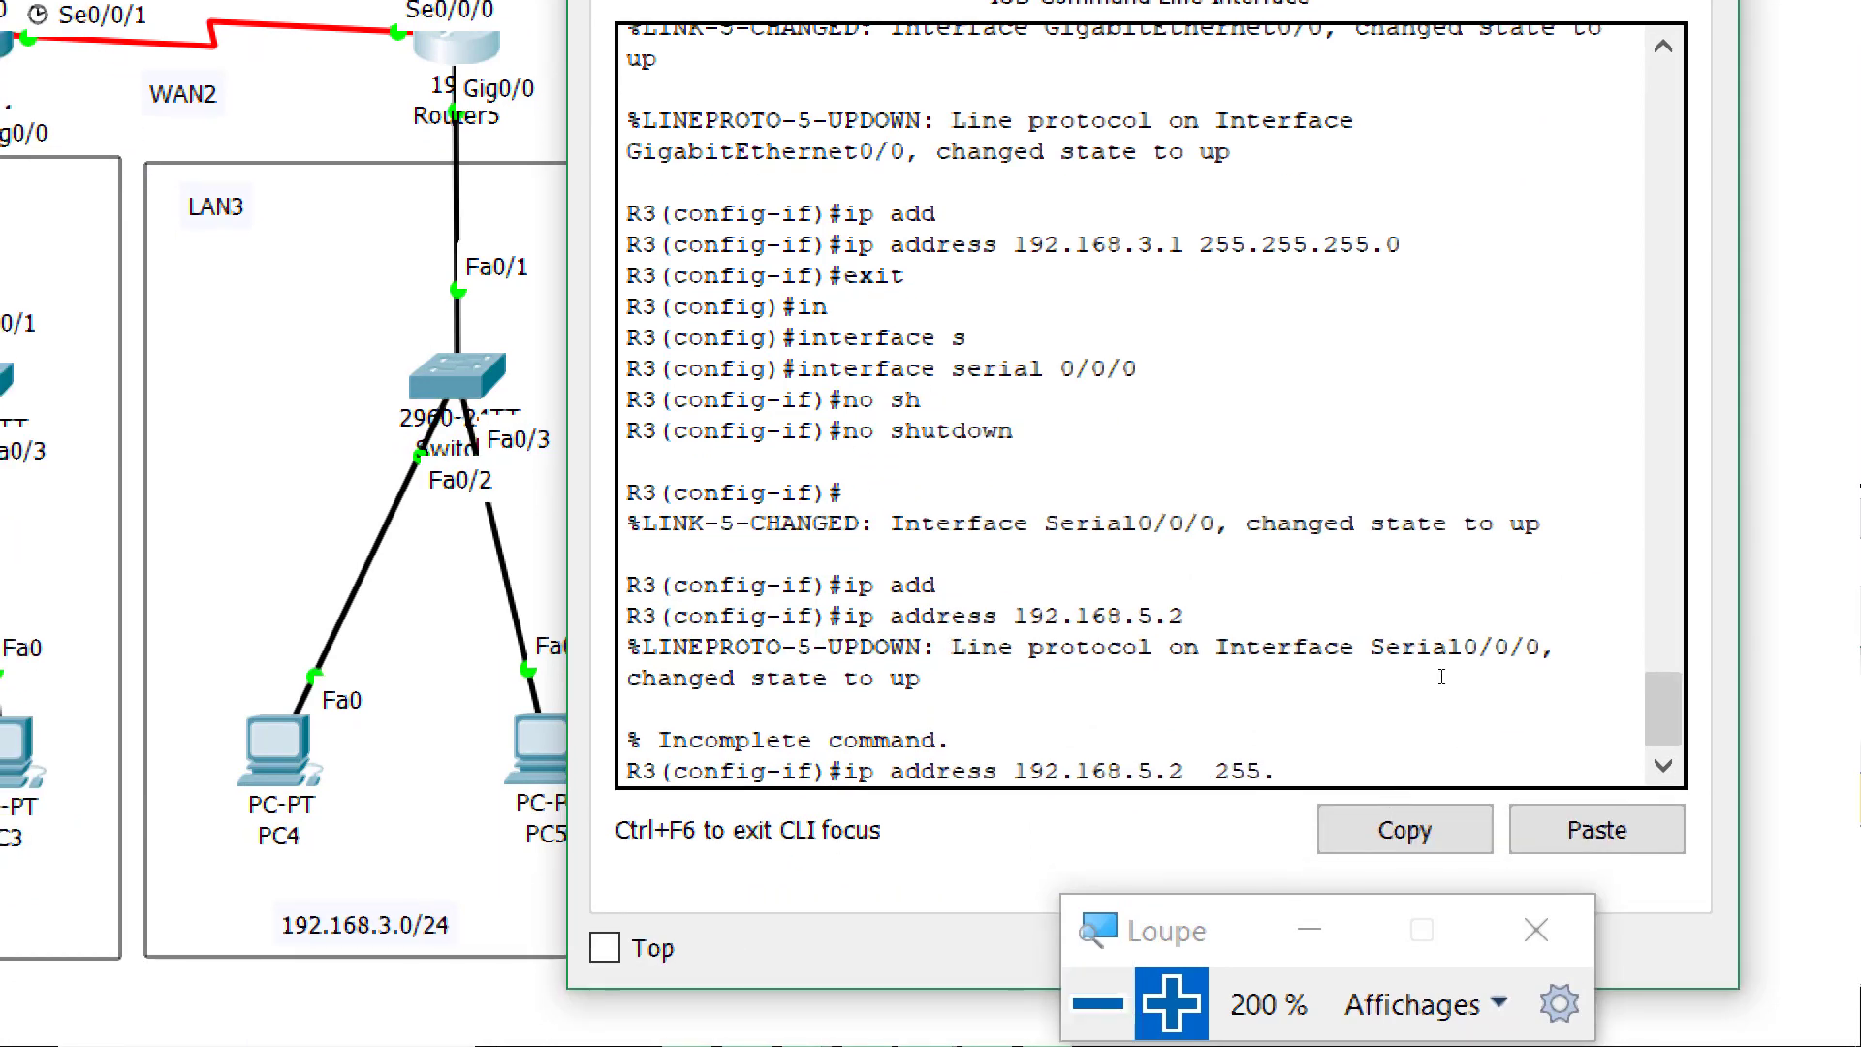
pyautogui.write('255')
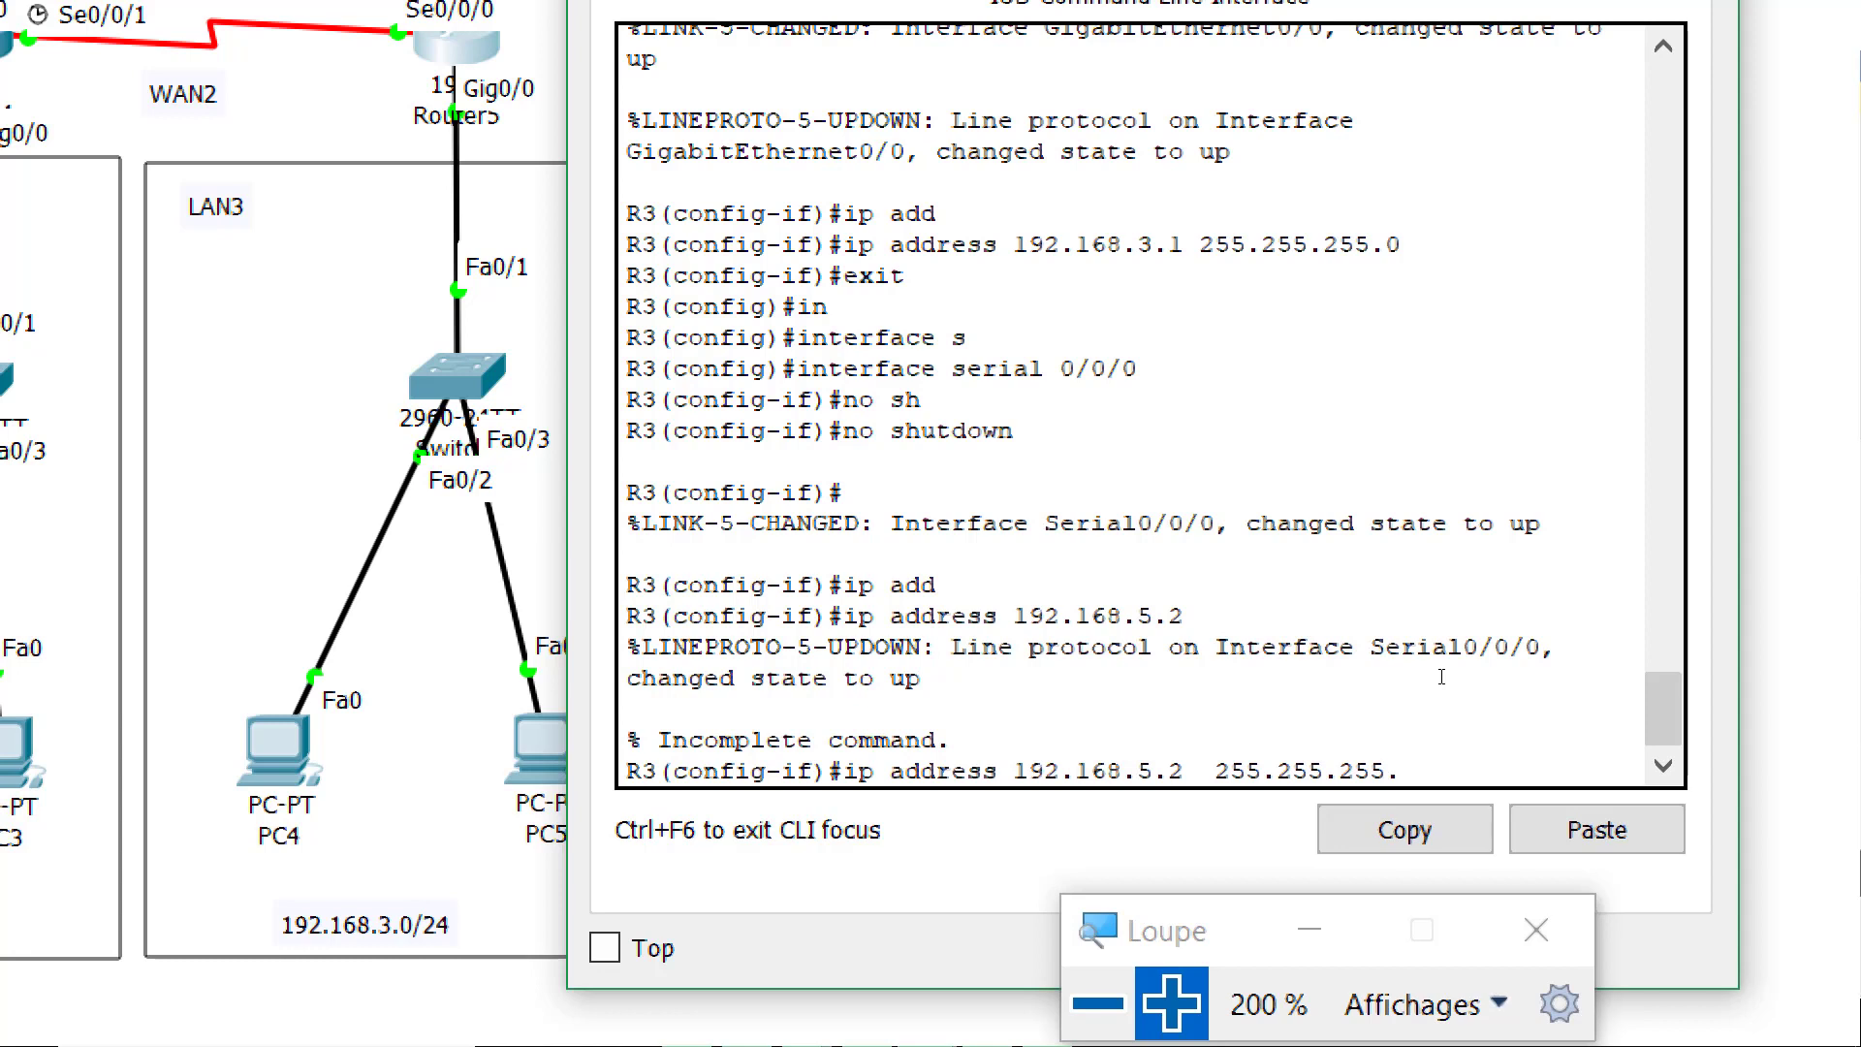
pyautogui.press('Return')
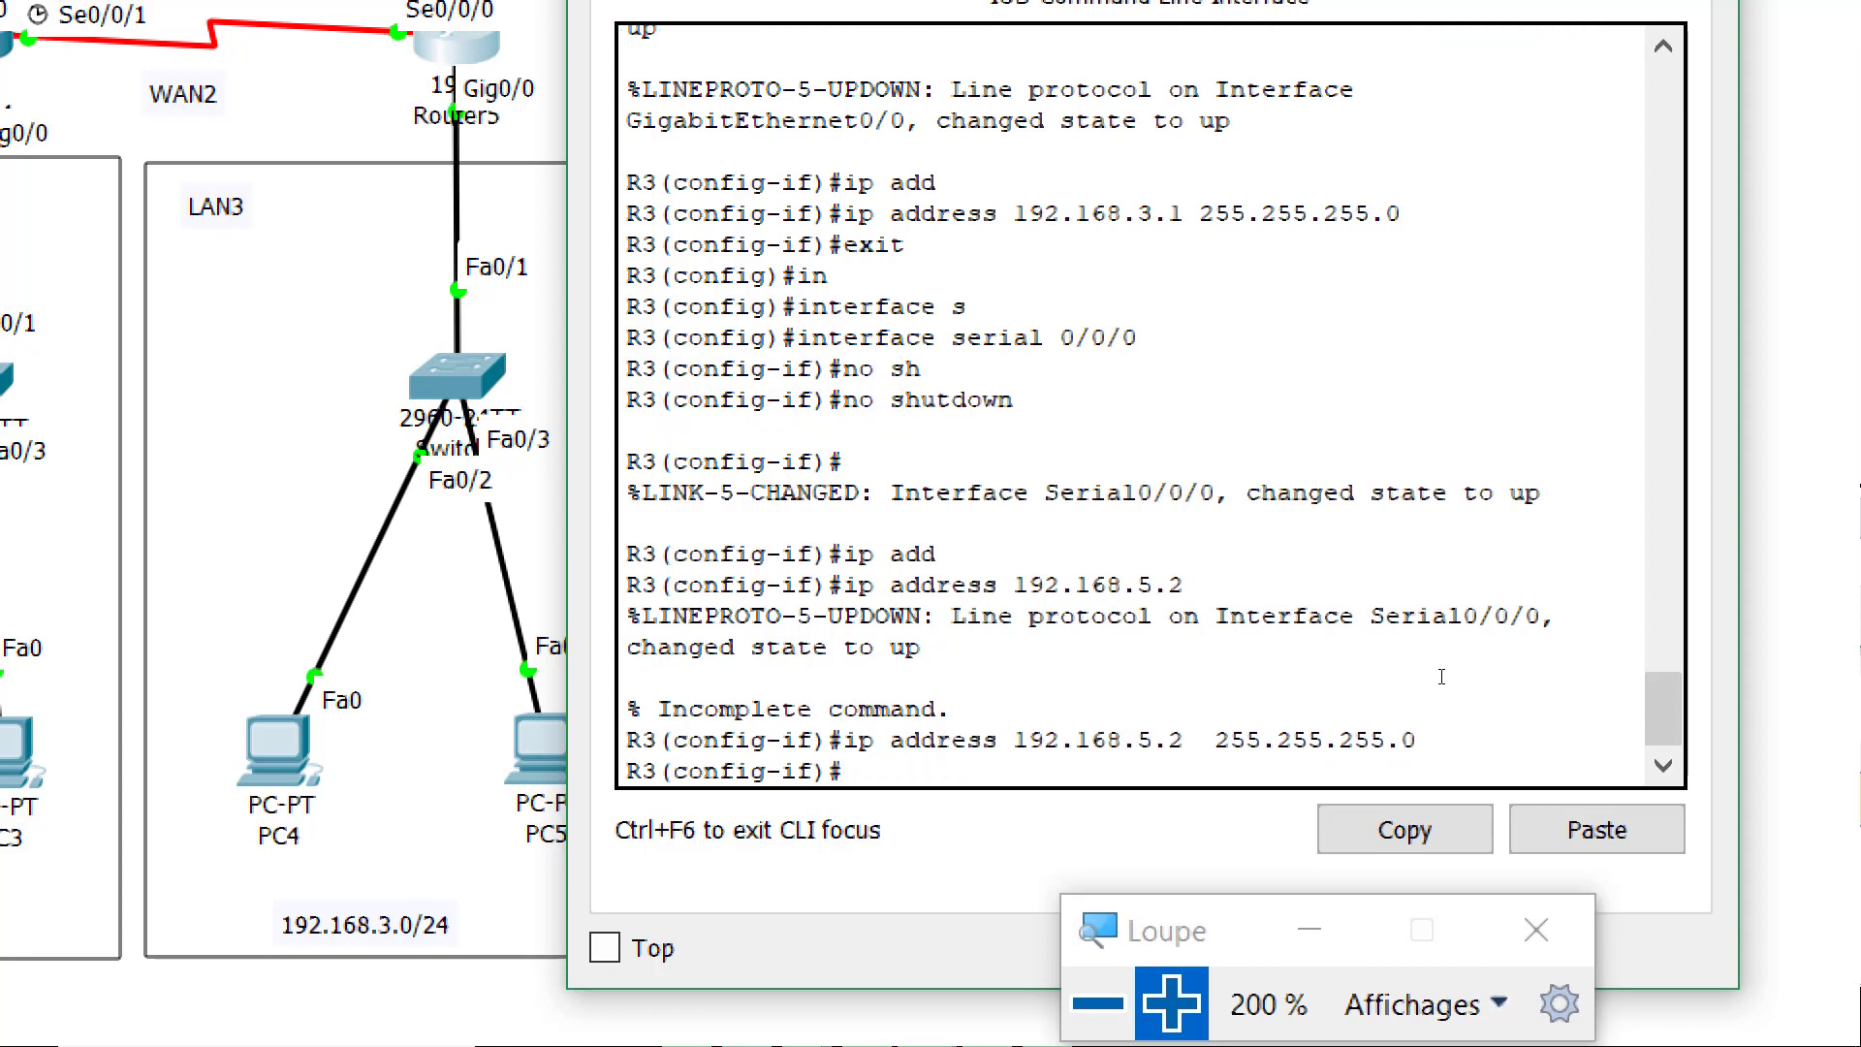
# Leave R3's interface and global configuration modes to return to privileged EXEC mode
pyautogui.write('exi')
pyautogui.press('Return')
pyautogui.write('end')
pyautogui.press('Return')
pyautogui.press('Return')
pyautogui.press('Return')
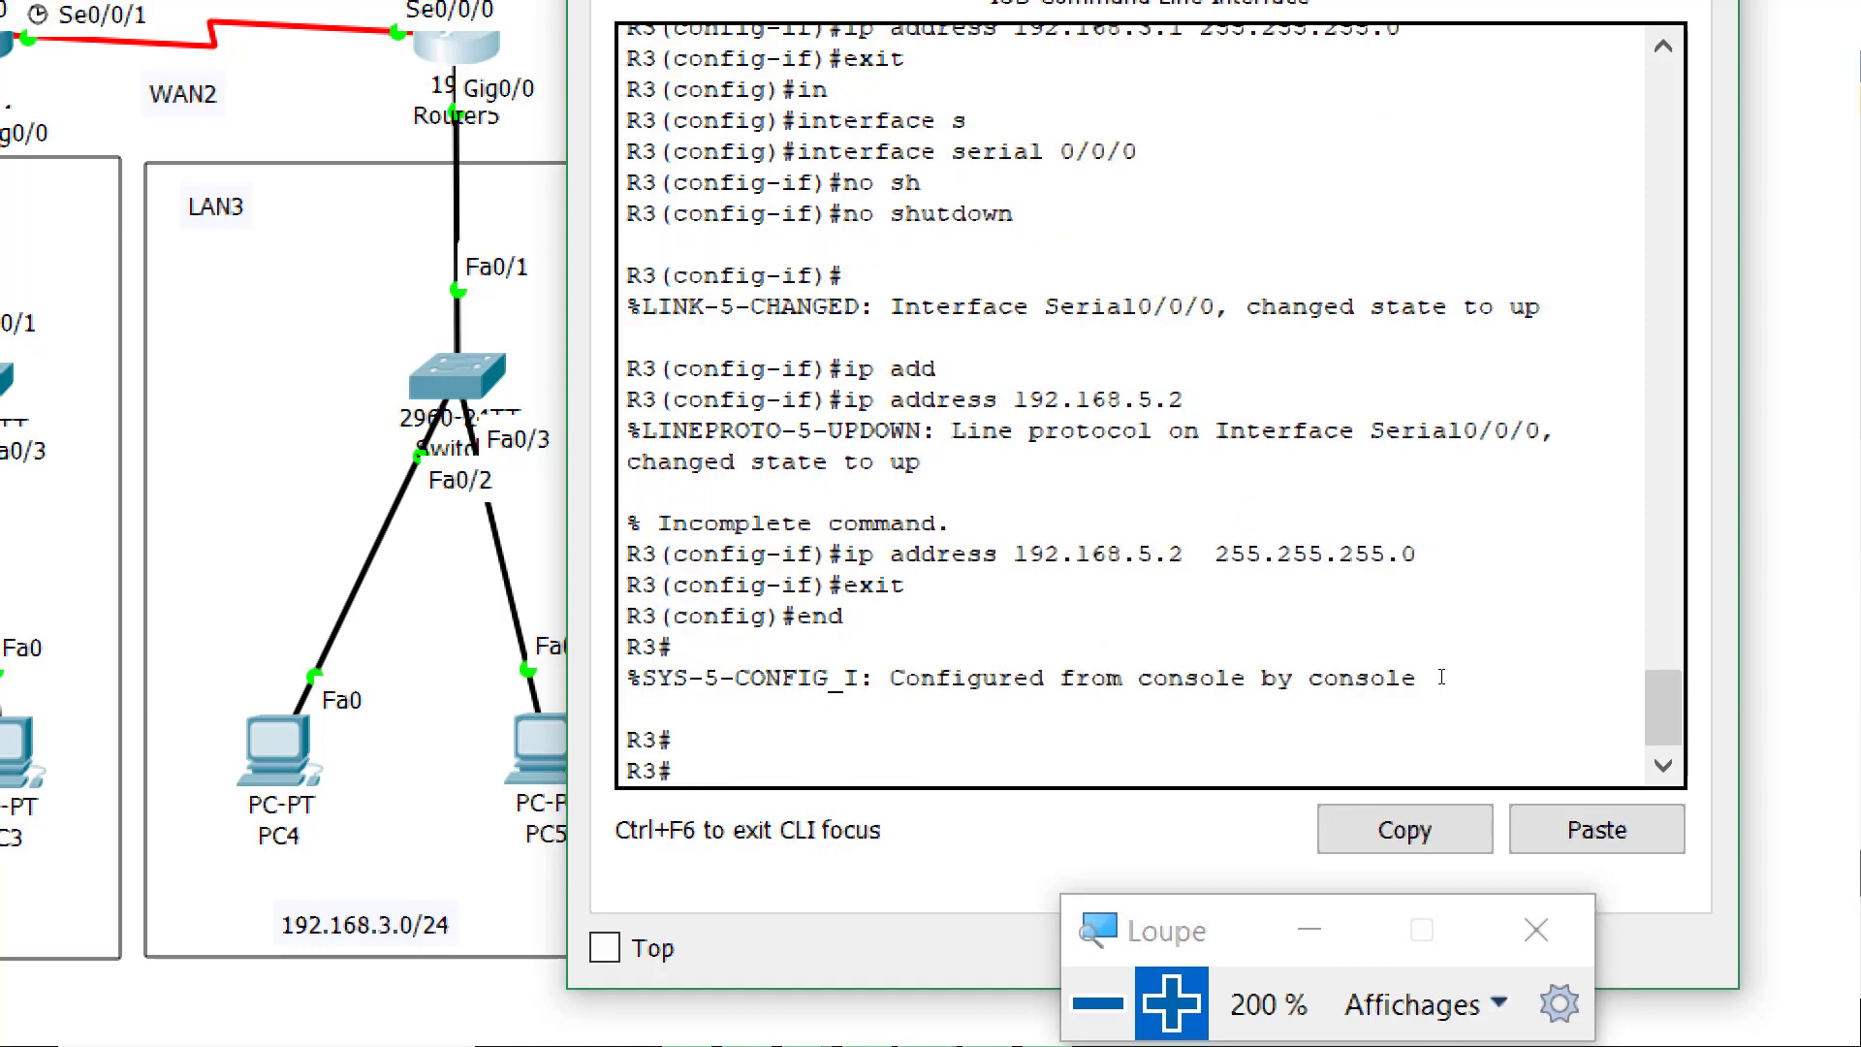
# Display R3's running configuration with show running-config and page through it to check the interface settings
pyautogui.write('sh')
pyautogui.press('Tab')
pyautogui.write('r')
pyautogui.press('Tab')
pyautogui.press('Return')
pyautogui.press('Return')
pyautogui.press('Return')
pyautogui.press('Return')
pyautogui.press('Return')
pyautogui.press('Return')
pyautogui.press('Return')
pyautogui.press('Return')
pyautogui.press('Return')
pyautogui.press('Return')
pyautogui.press('Return')
pyautogui.press('Return')
pyautogui.press('Return')
pyautogui.press('Return')
pyautogui.press('Return')
pyautogui.press('Return')
pyautogui.press('Return')
pyautogui.press('Return')
pyautogui.press('Return')
pyautogui.press('Return')
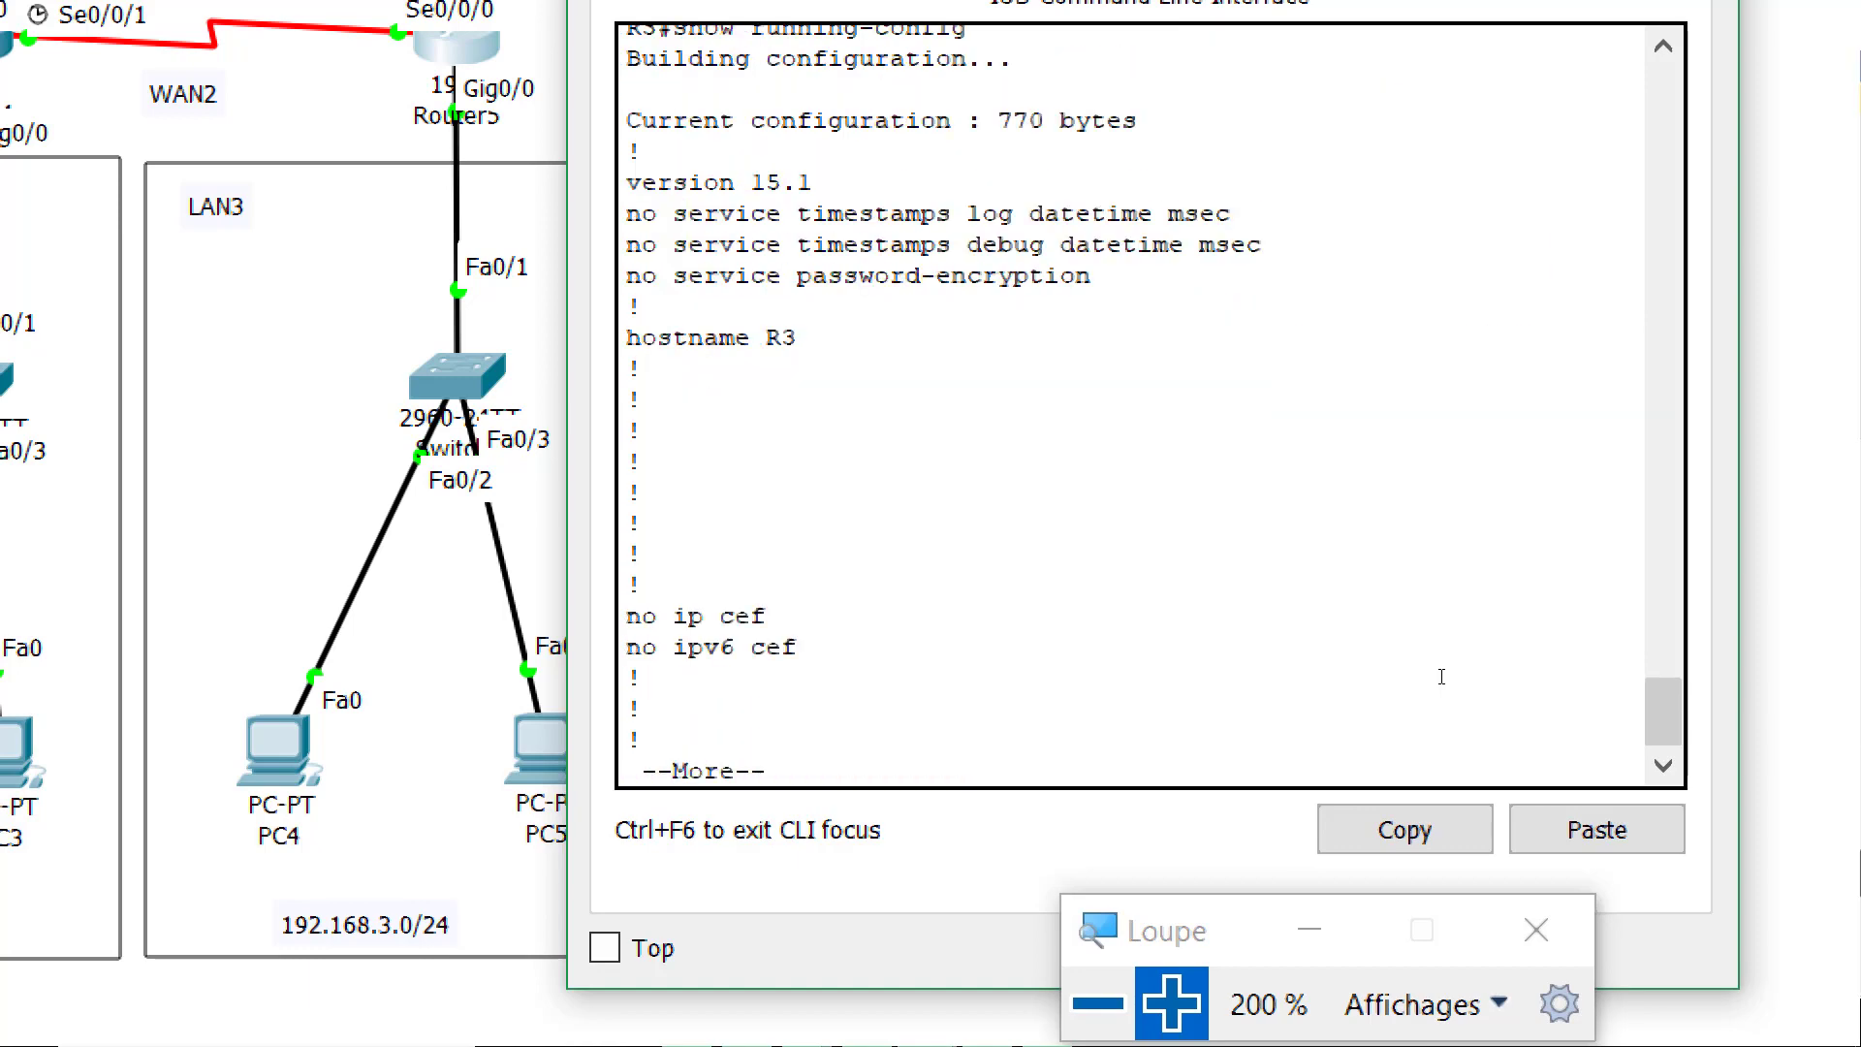
pyautogui.press('Return')
pyautogui.press('Return')
pyautogui.press('Return')
pyautogui.press('Return')
pyautogui.press('Return')
pyautogui.press('Return')
pyautogui.press('Return')
pyautogui.press('Return')
pyautogui.press('Return')
pyautogui.press('Return')
pyautogui.press('Return')
pyautogui.press('Return')
pyautogui.press('Return')
pyautogui.press('Return')
pyautogui.press('Return')
pyautogui.press('Return')
pyautogui.press('Return')
pyautogui.press('Return')
pyautogui.press('Return')
pyautogui.press('Return')
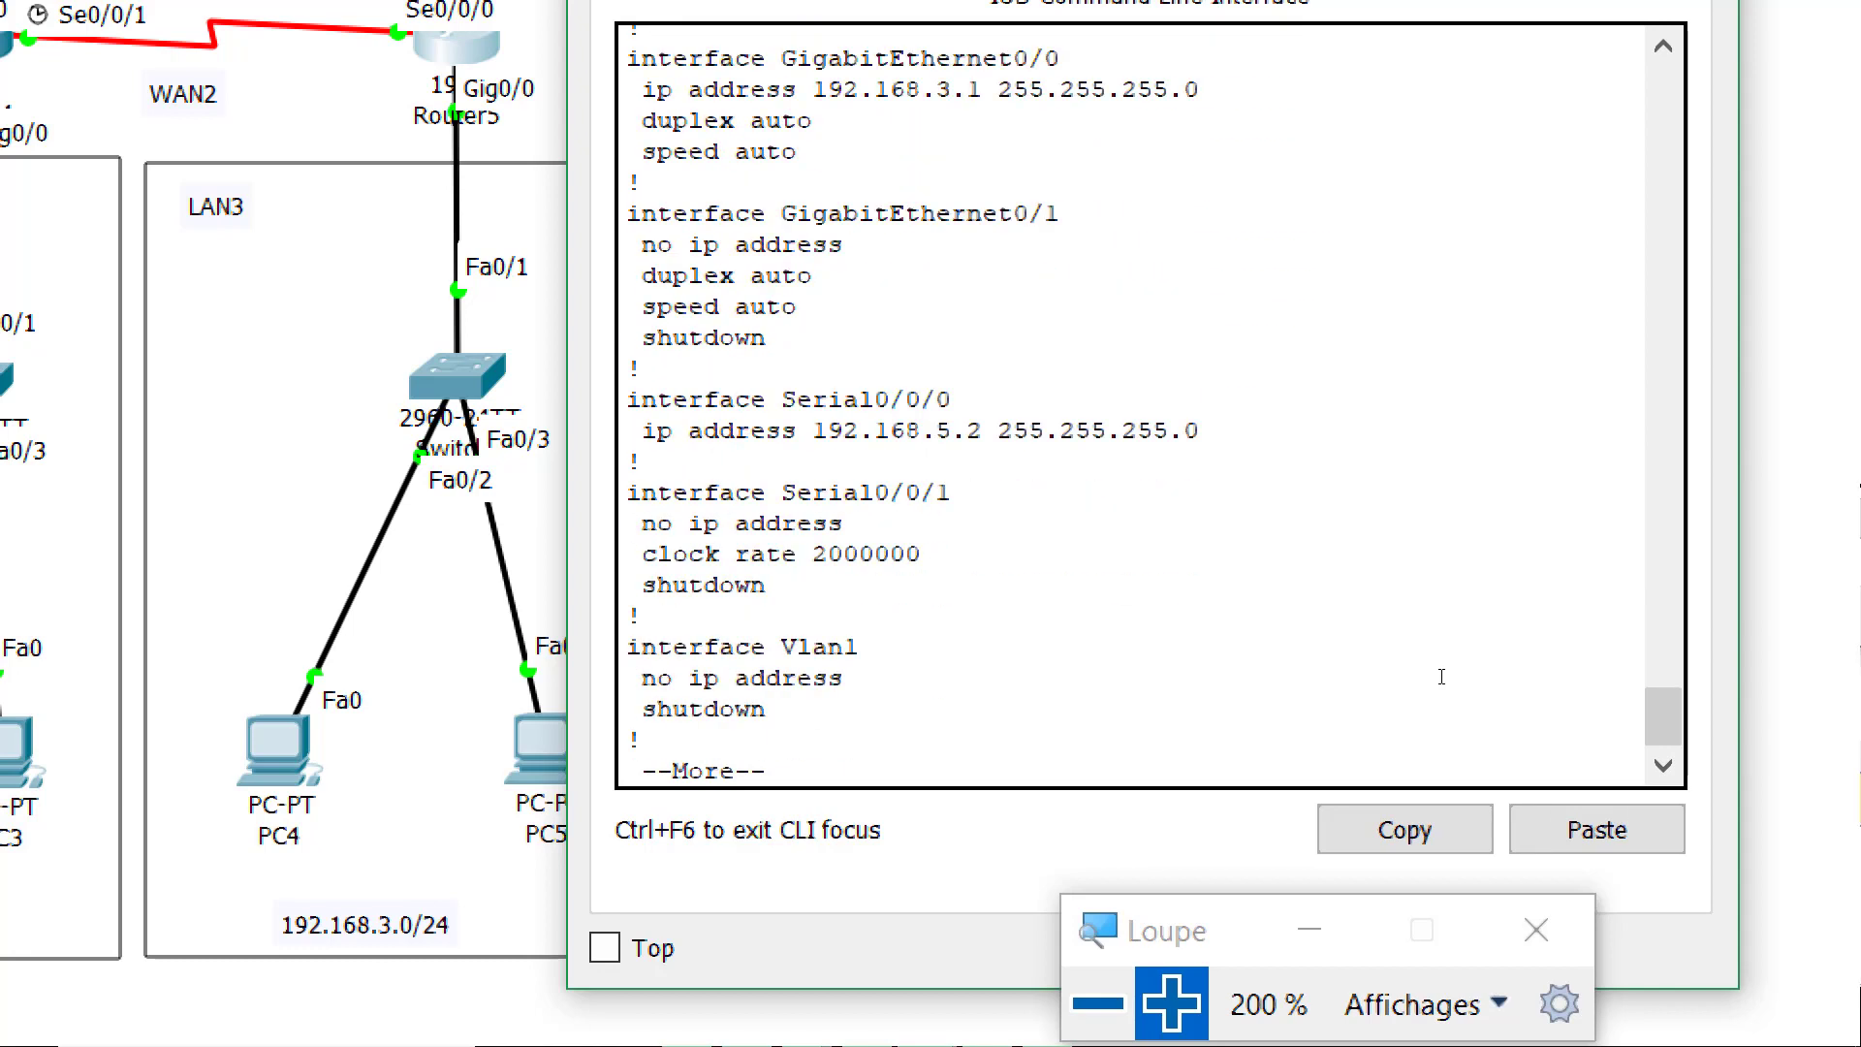
pyautogui.press('Return')
pyautogui.press('Return')
pyautogui.press('Return')
pyautogui.press('Return')
pyautogui.press('Return')
pyautogui.press('Return')
# Save R3's running-config to startup-config, accepting the default destination filename
pyautogui.write('c')
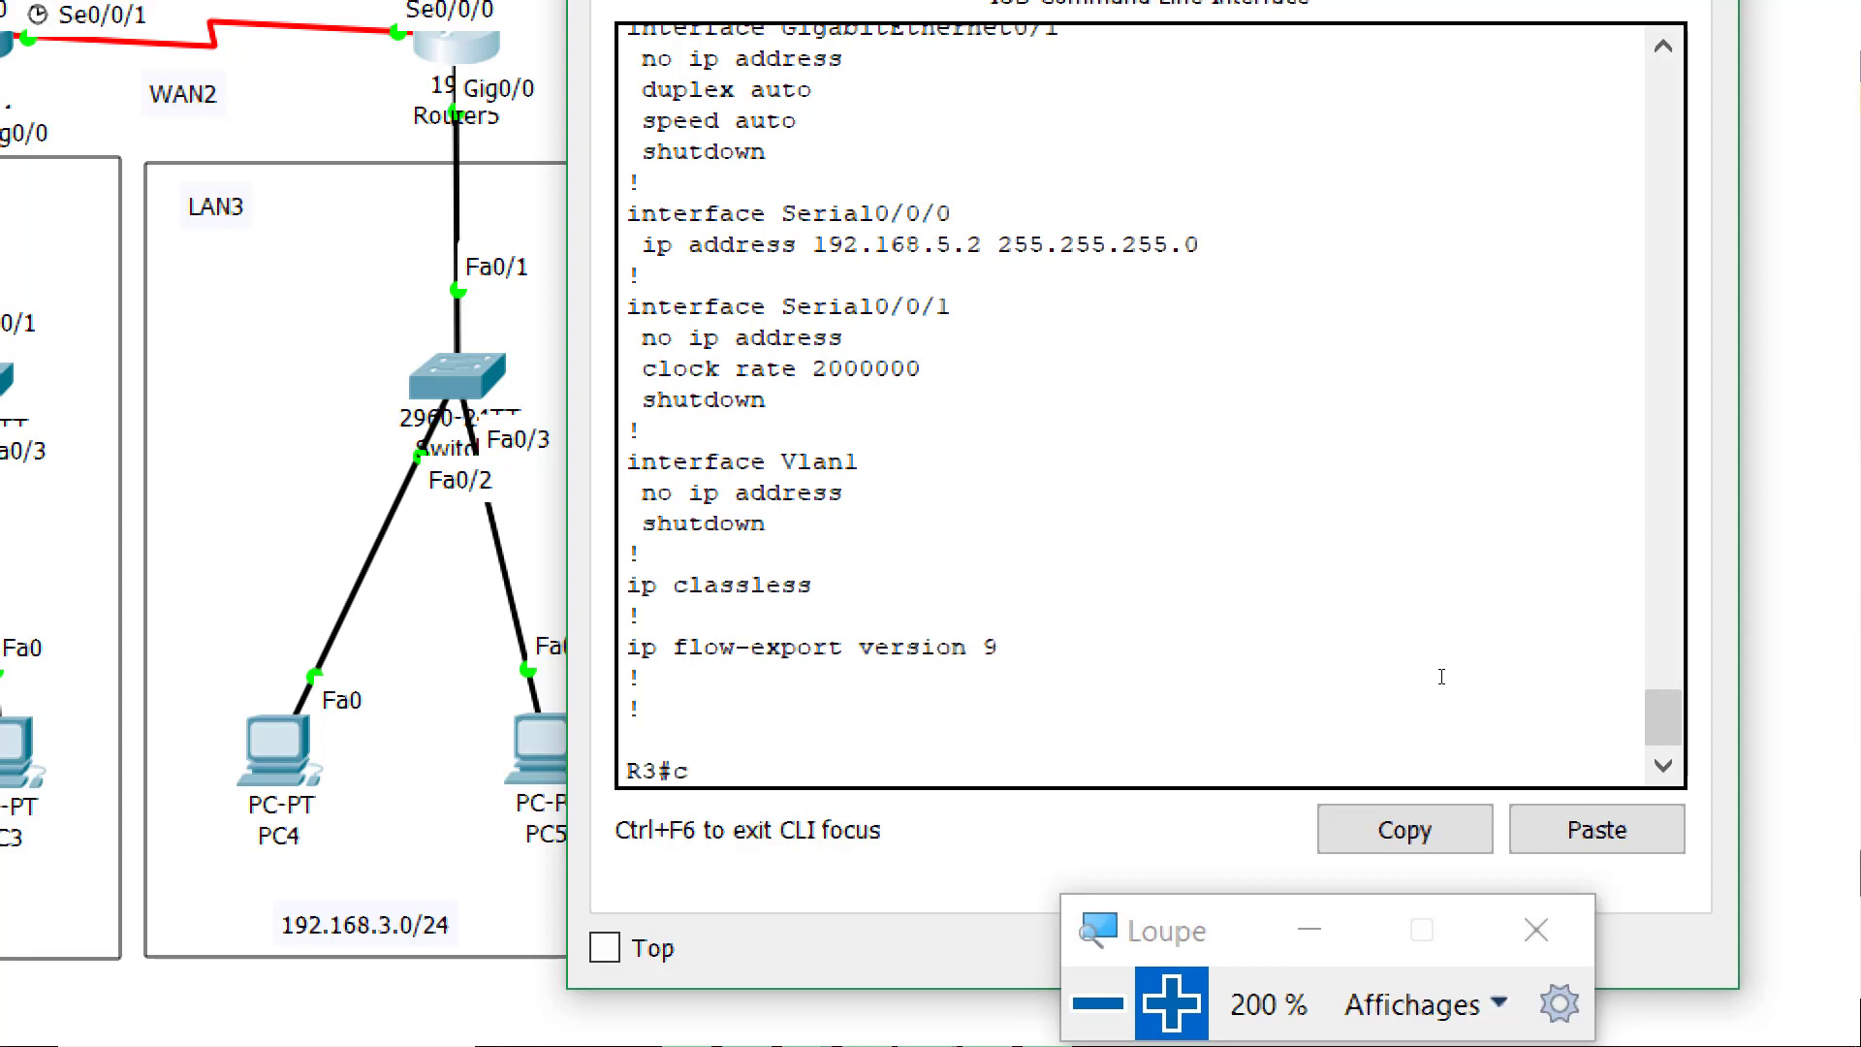
pyautogui.write('op')
pyautogui.press('Tab')
pyautogui.write('r')
pyautogui.press('Tab')
pyautogui.write('s')
pyautogui.press('Tab')
pyautogui.press('Return')
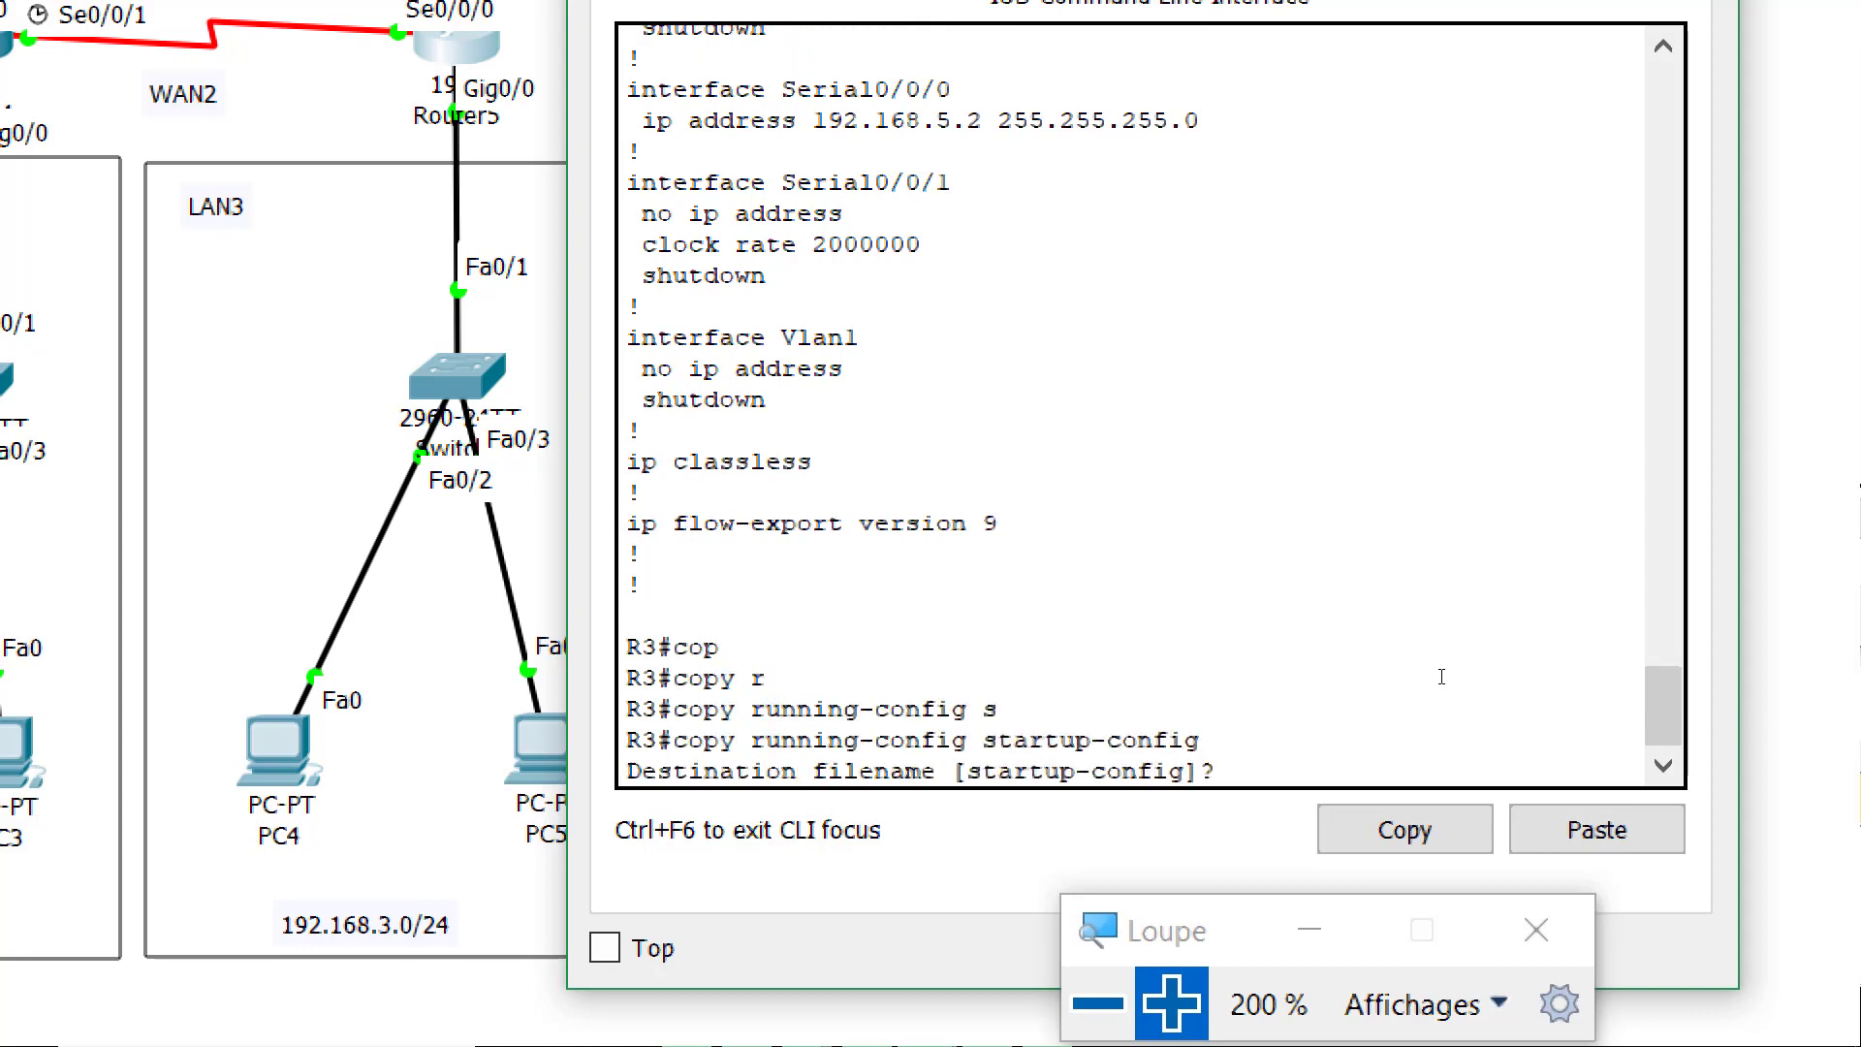
pyautogui.press('Return')
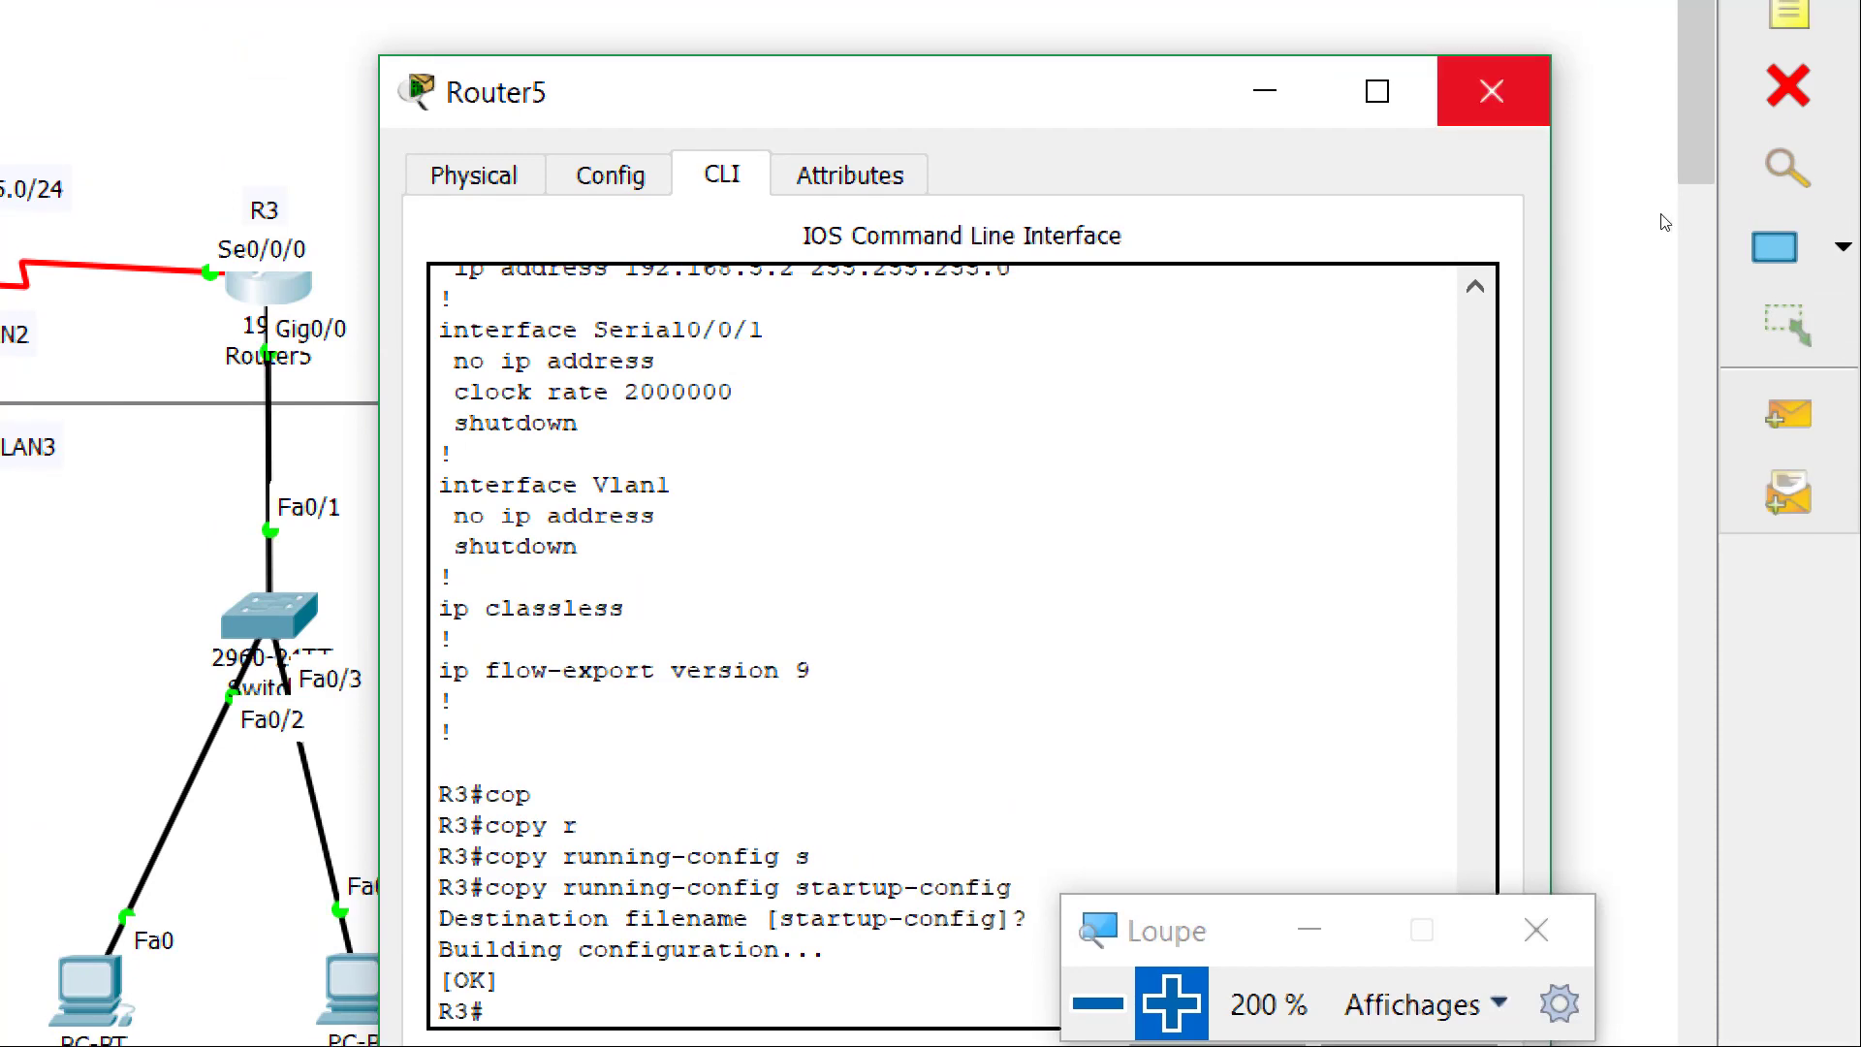
# Close the Router5 window, reduce the screen magnification to 100 %, and move the Loupe window beside LAN1
pyautogui.click(1590, 74)
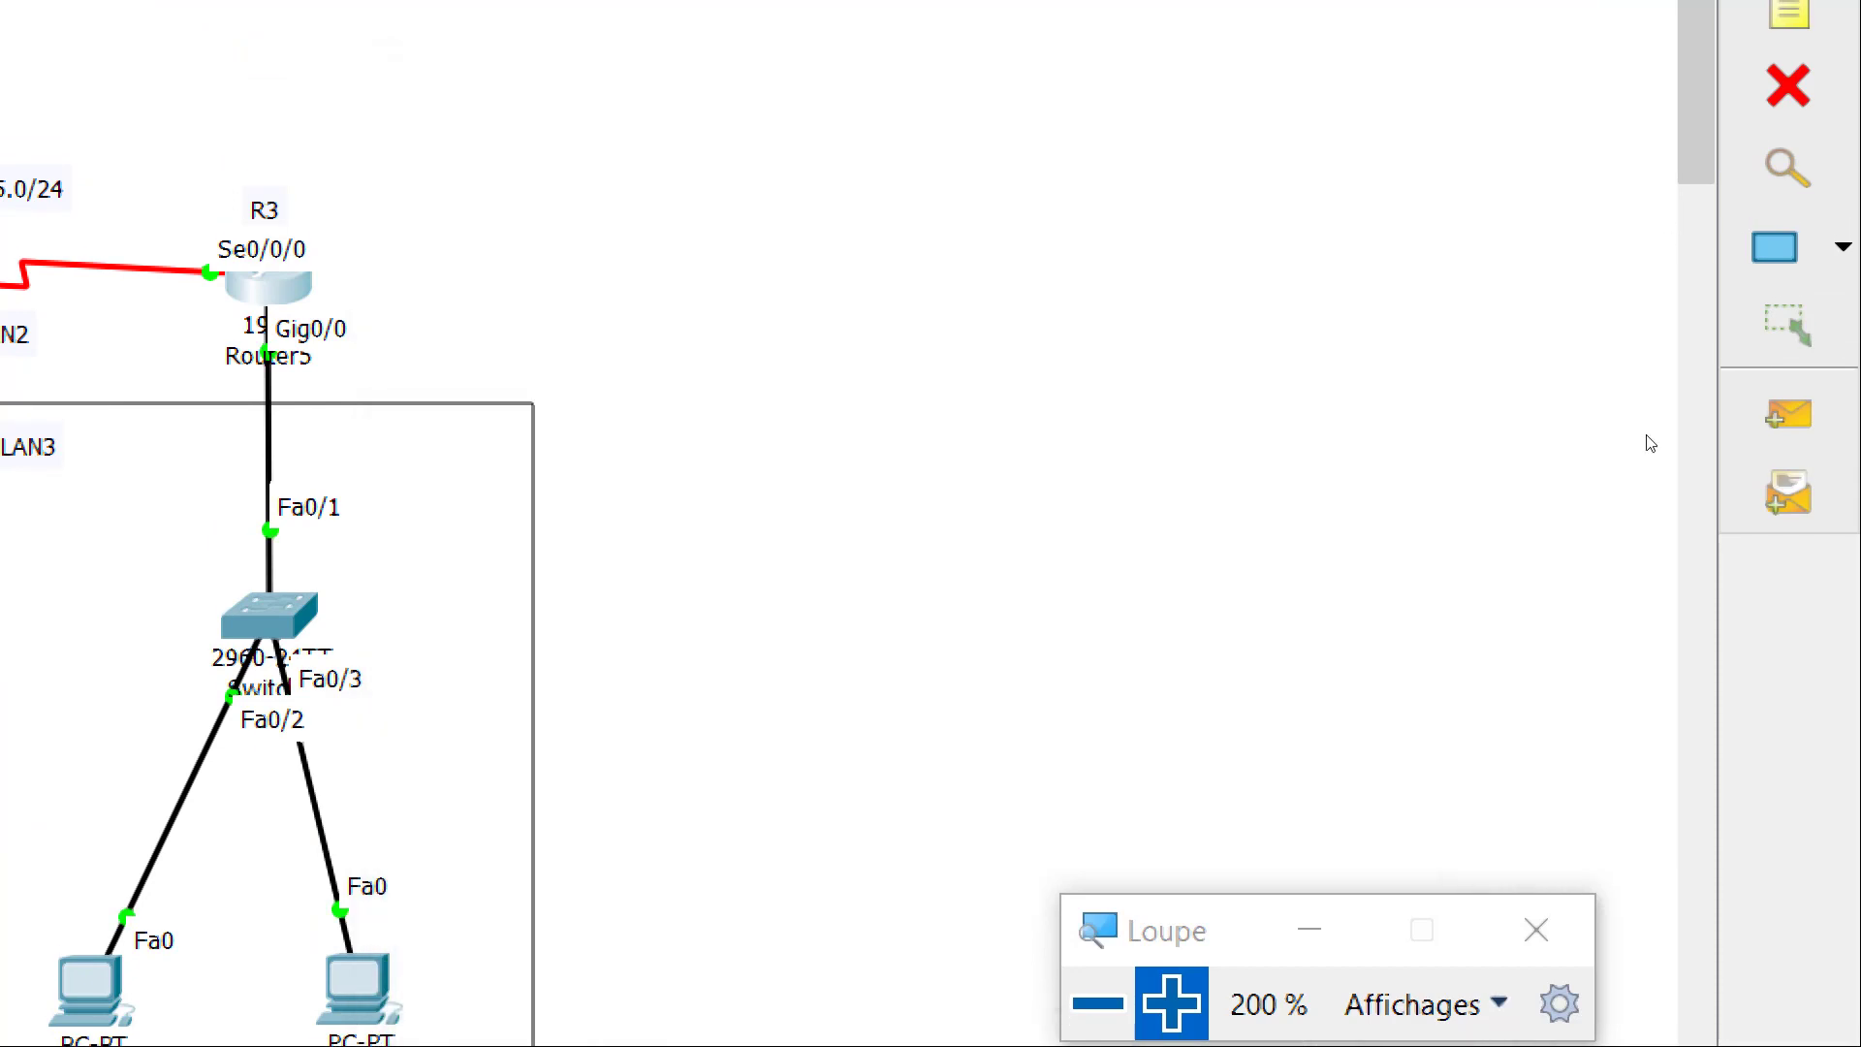
pyautogui.press('super+minus')
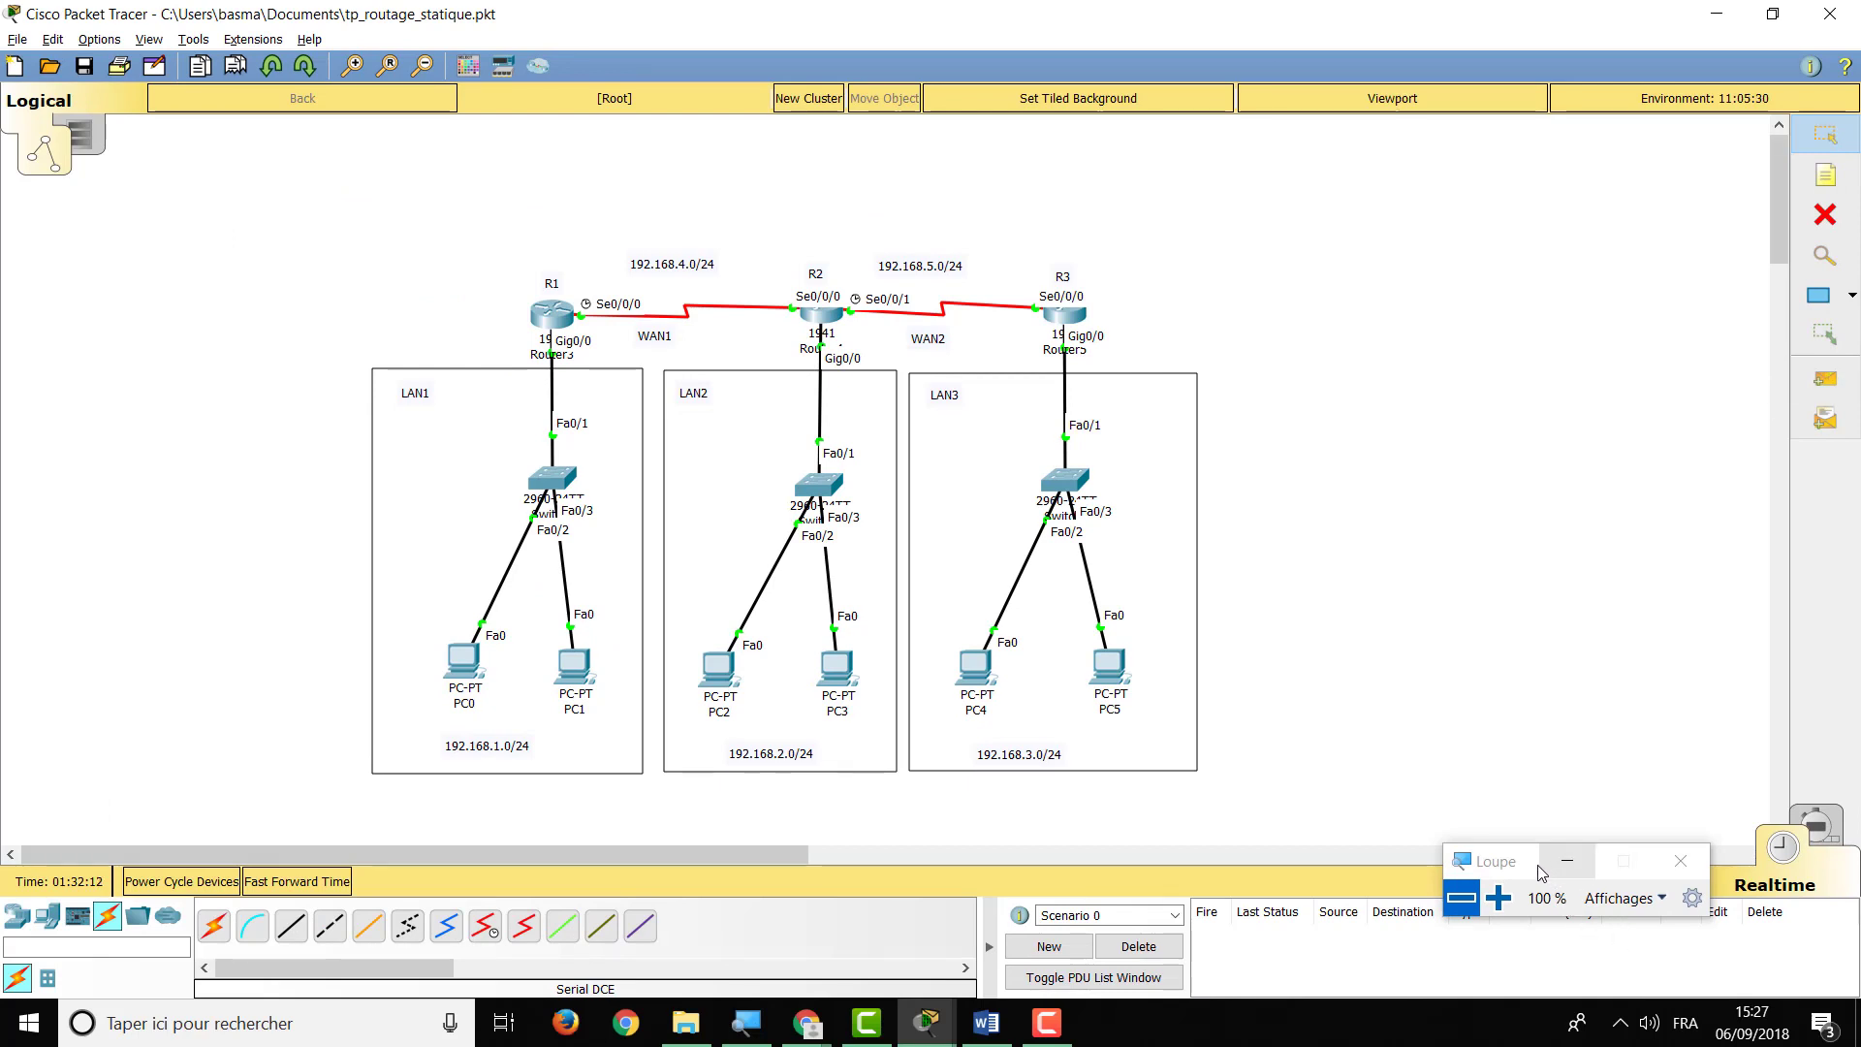
pyautogui.moveTo(1508, 849); pyautogui.dragTo(110, 744)
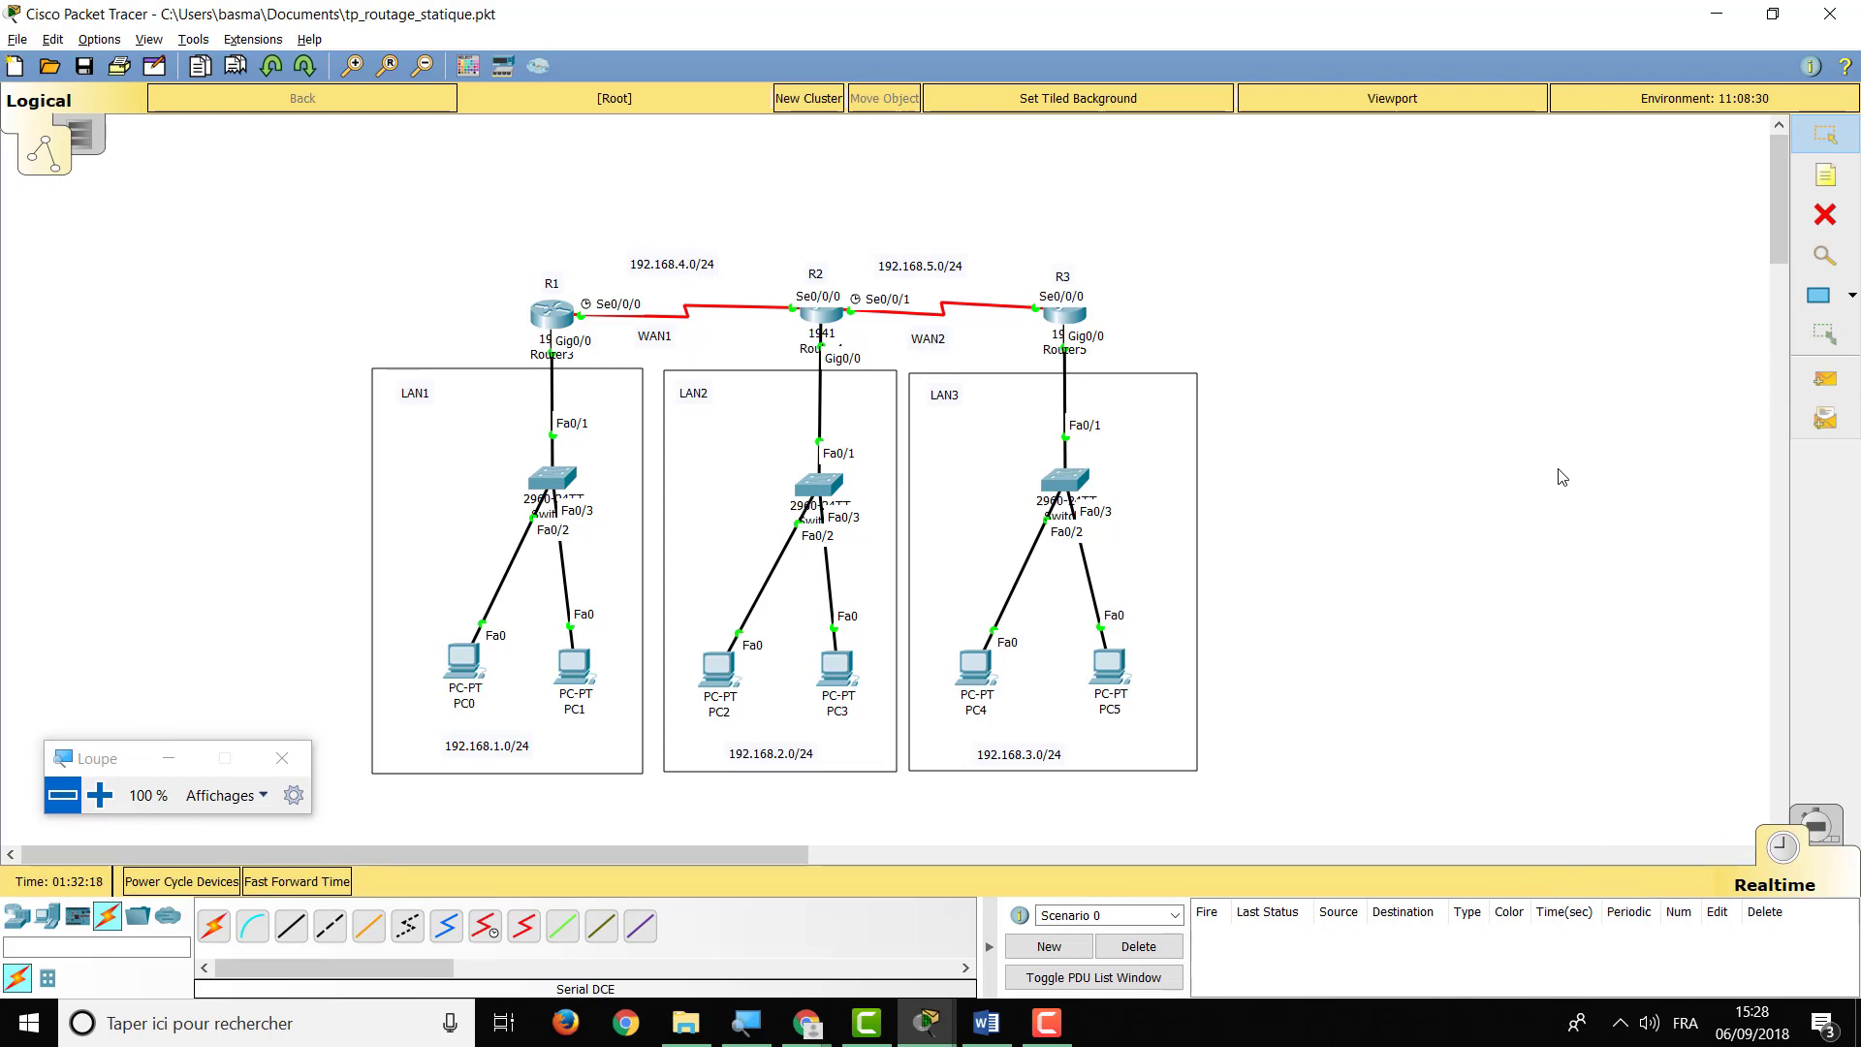
# Test each LAN with simple PDUs from PC0 to PC1, PC2 to PC3 and PC4 to PC5, and delete the test scenario
pyautogui.click(1826, 378)
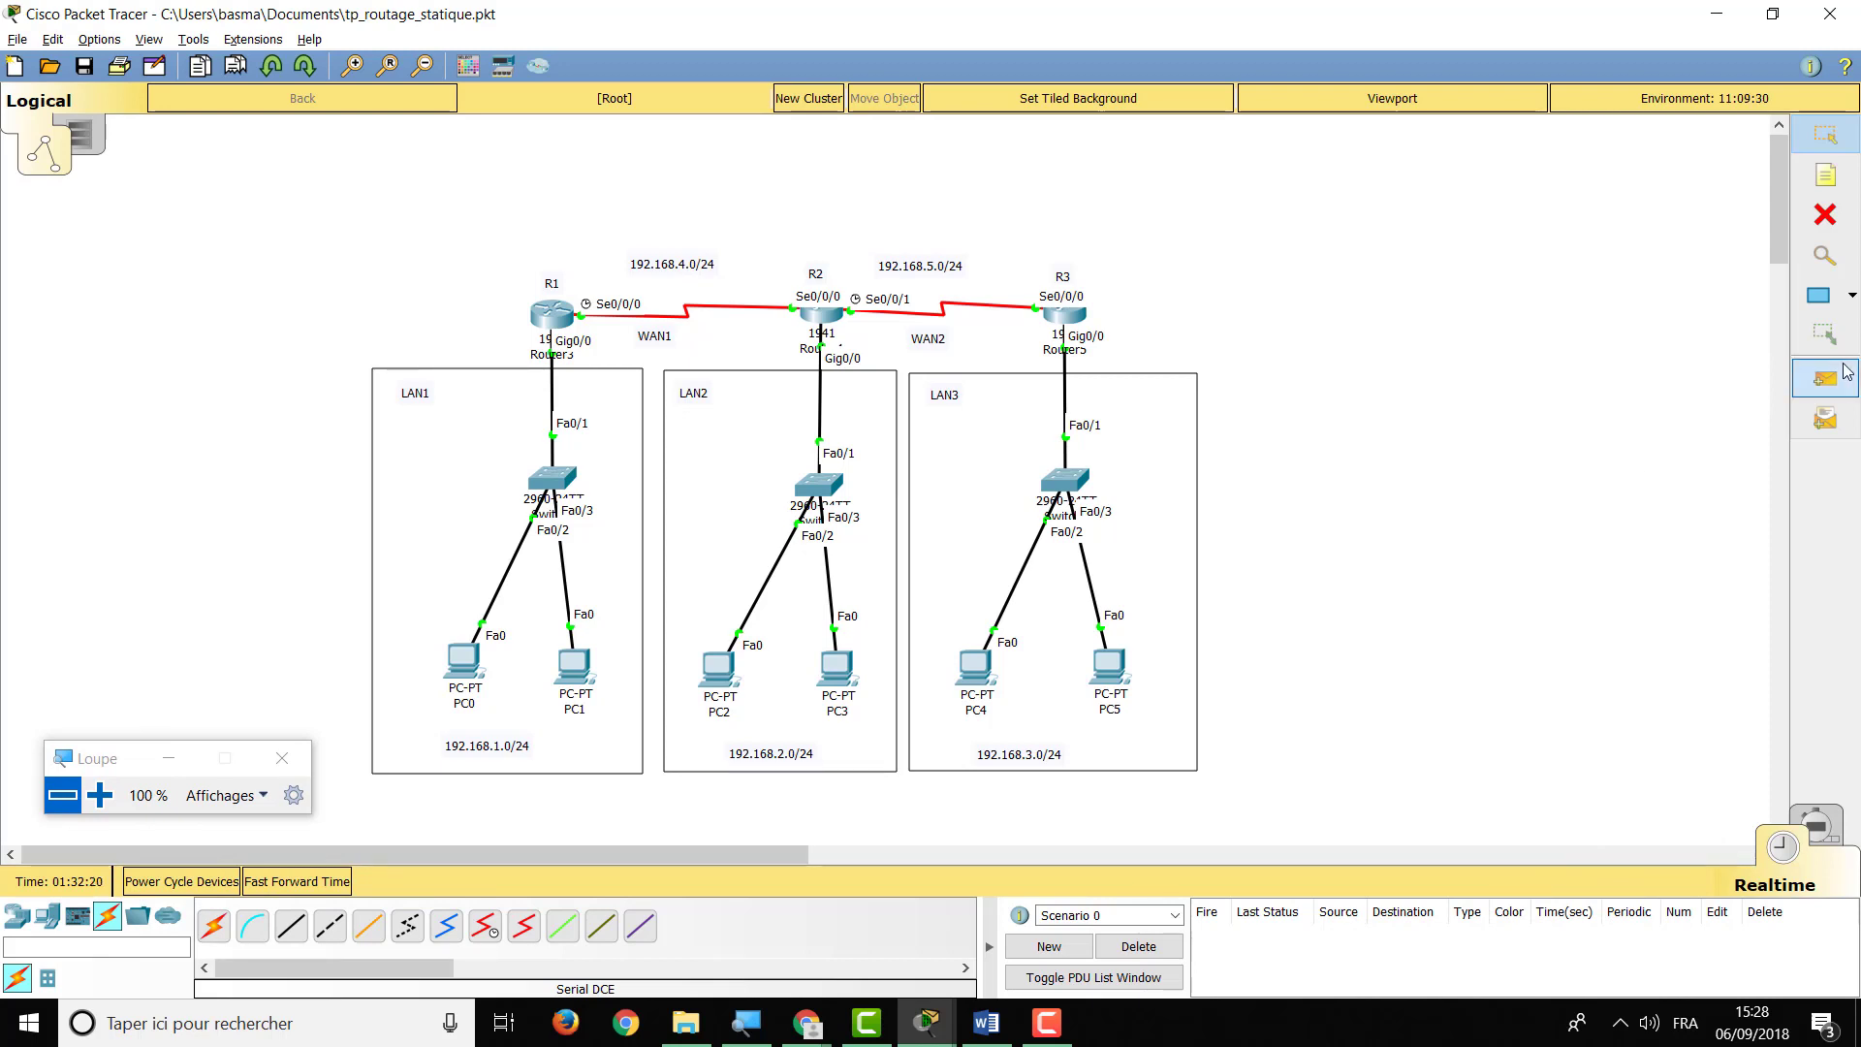
pyautogui.click(463, 662)
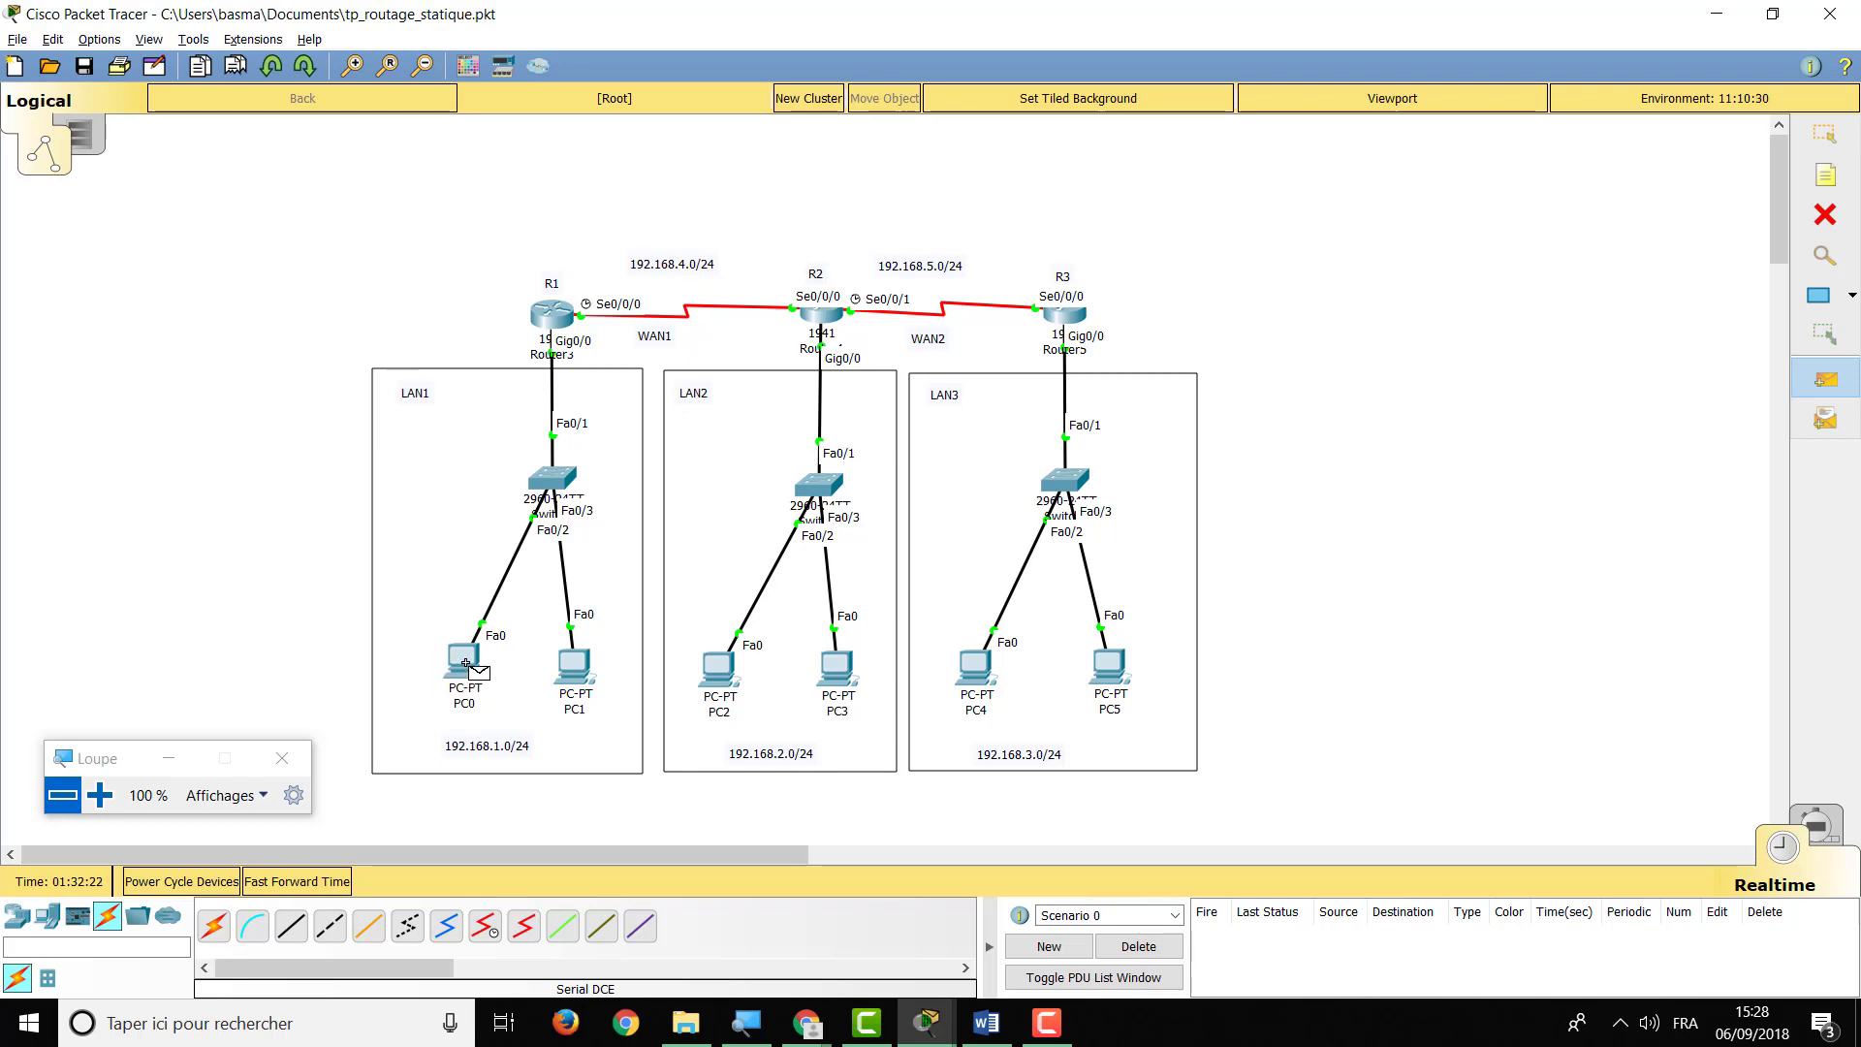
pyautogui.click(576, 672)
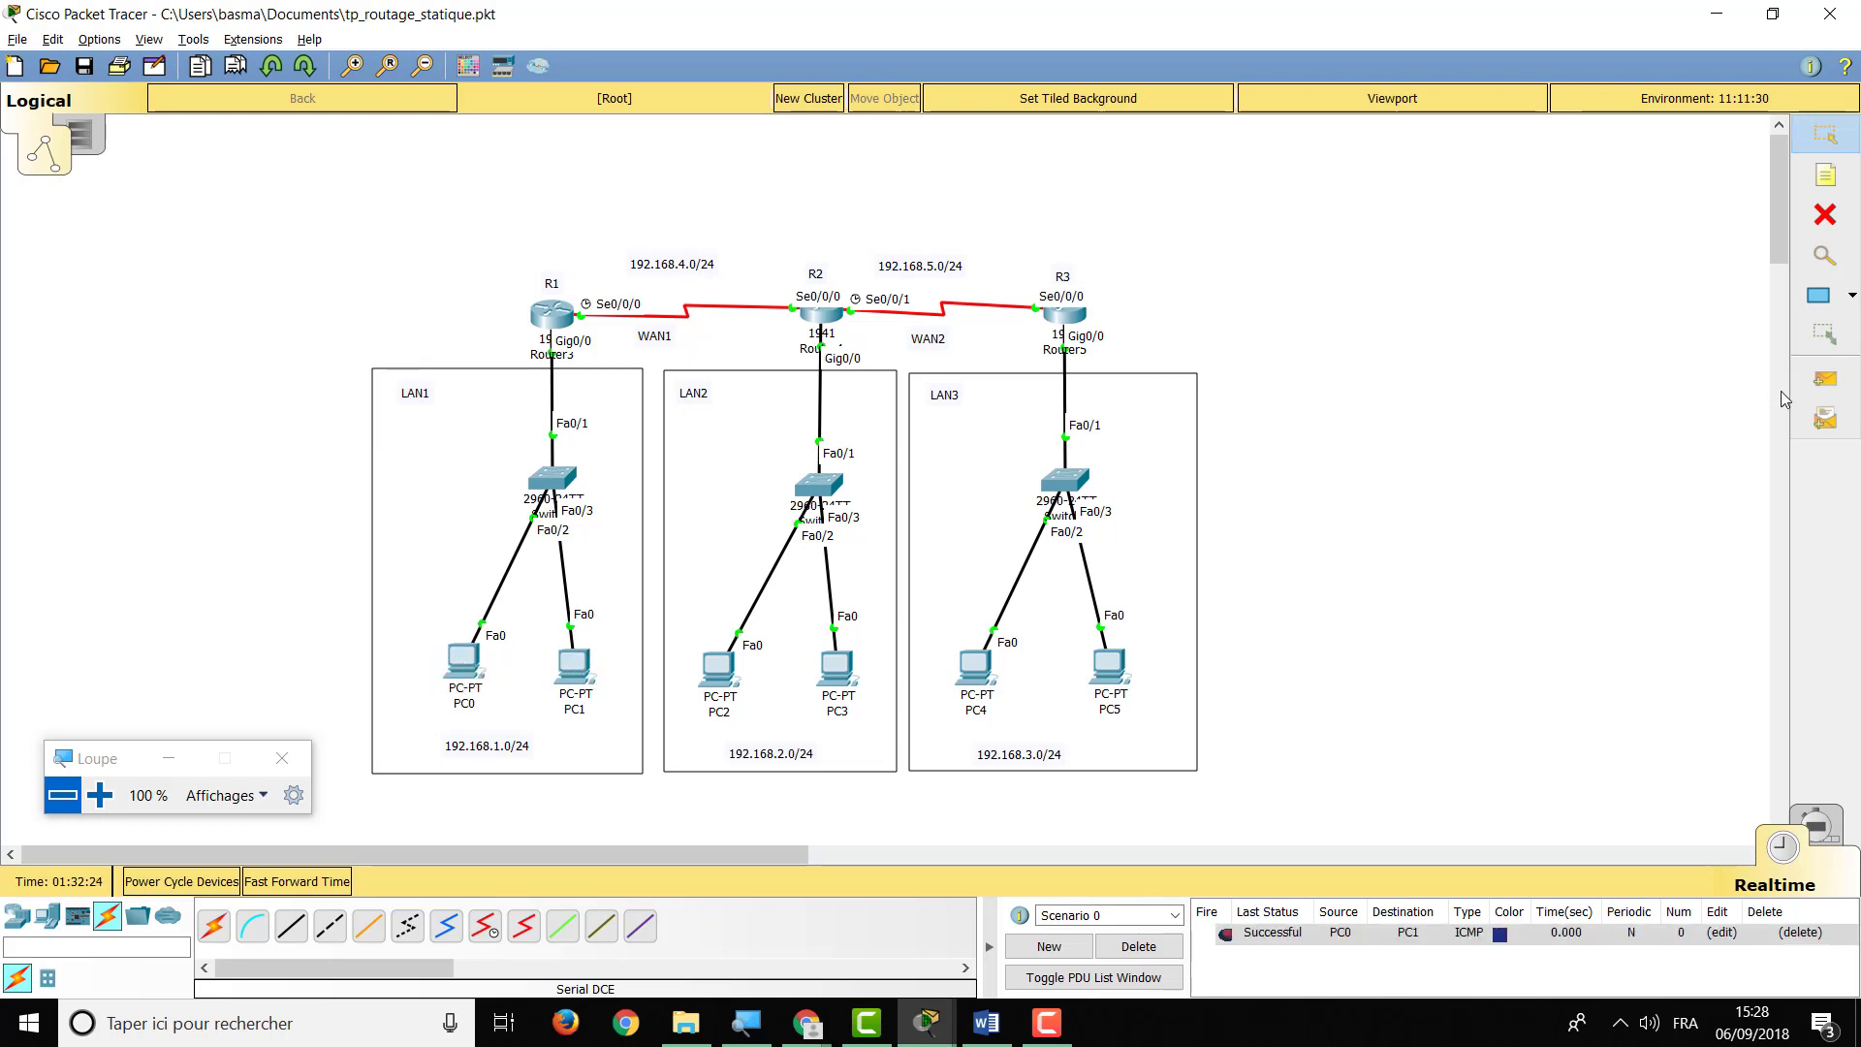
pyautogui.click(1822, 386)
pyautogui.click(719, 667)
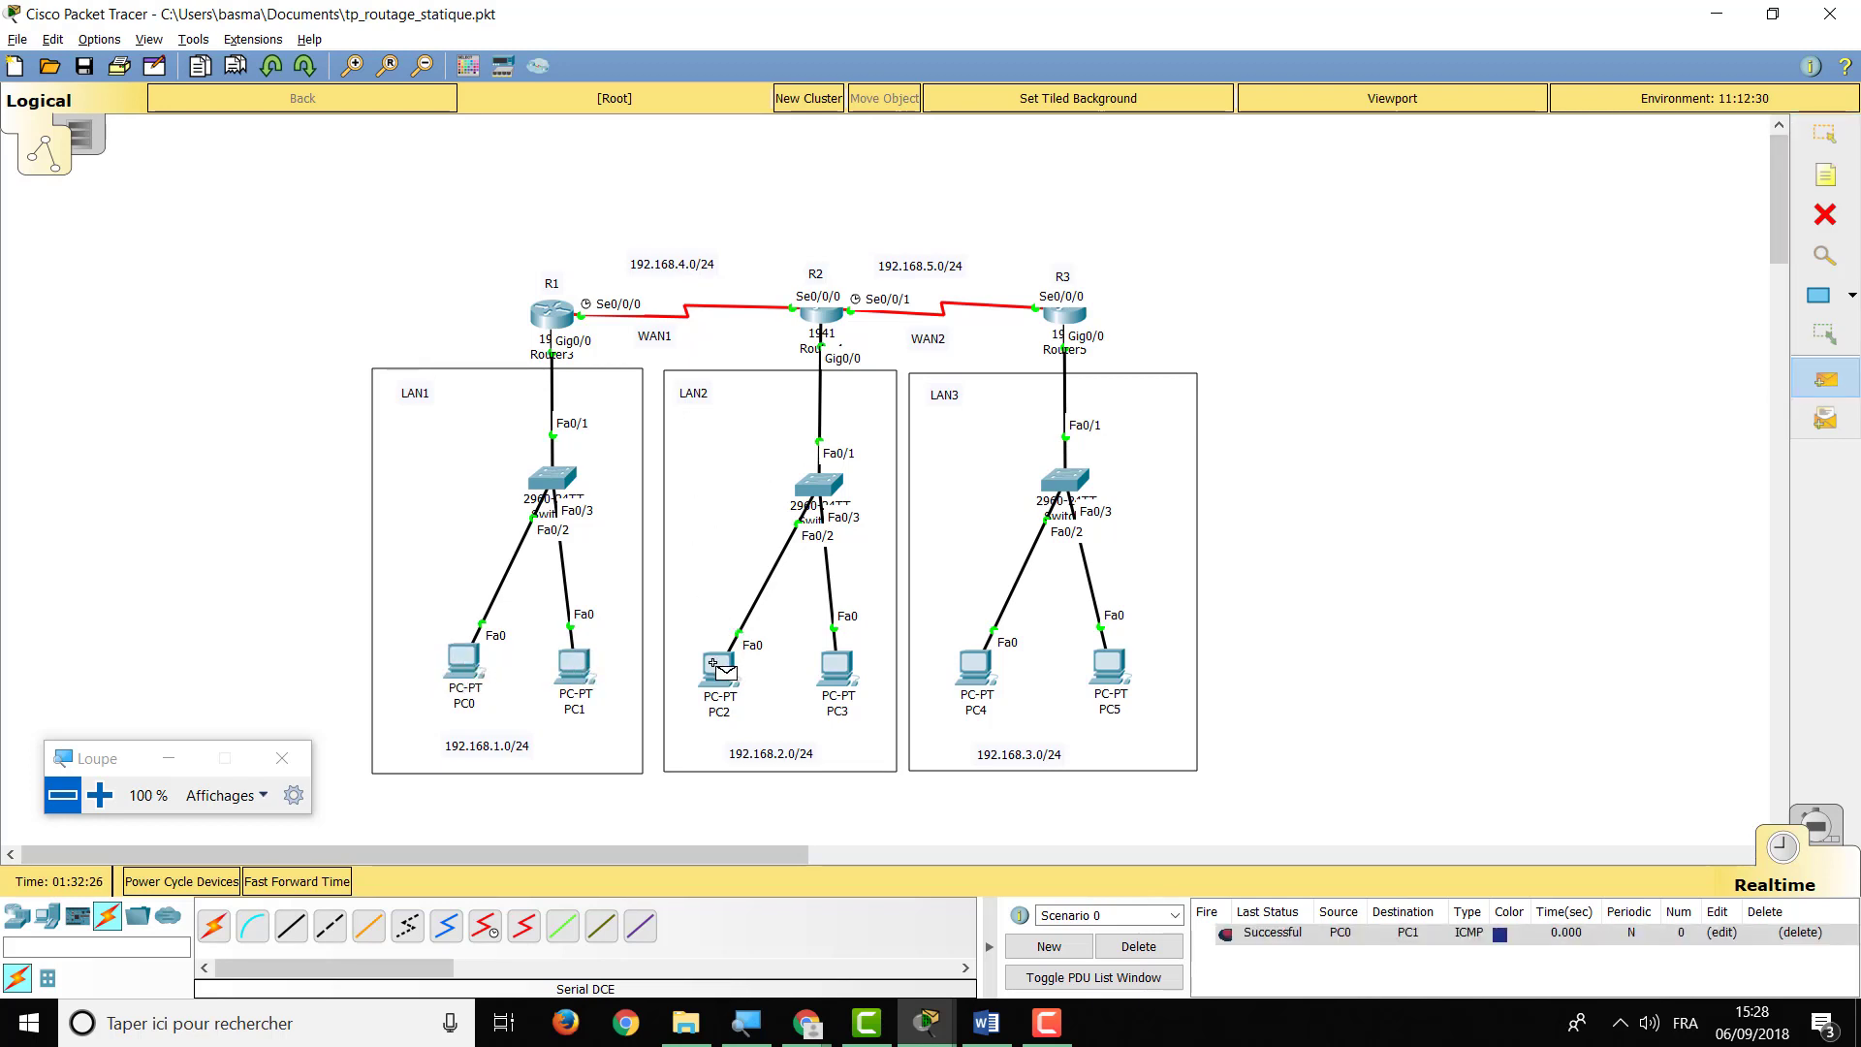
pyautogui.click(846, 662)
pyautogui.click(1825, 379)
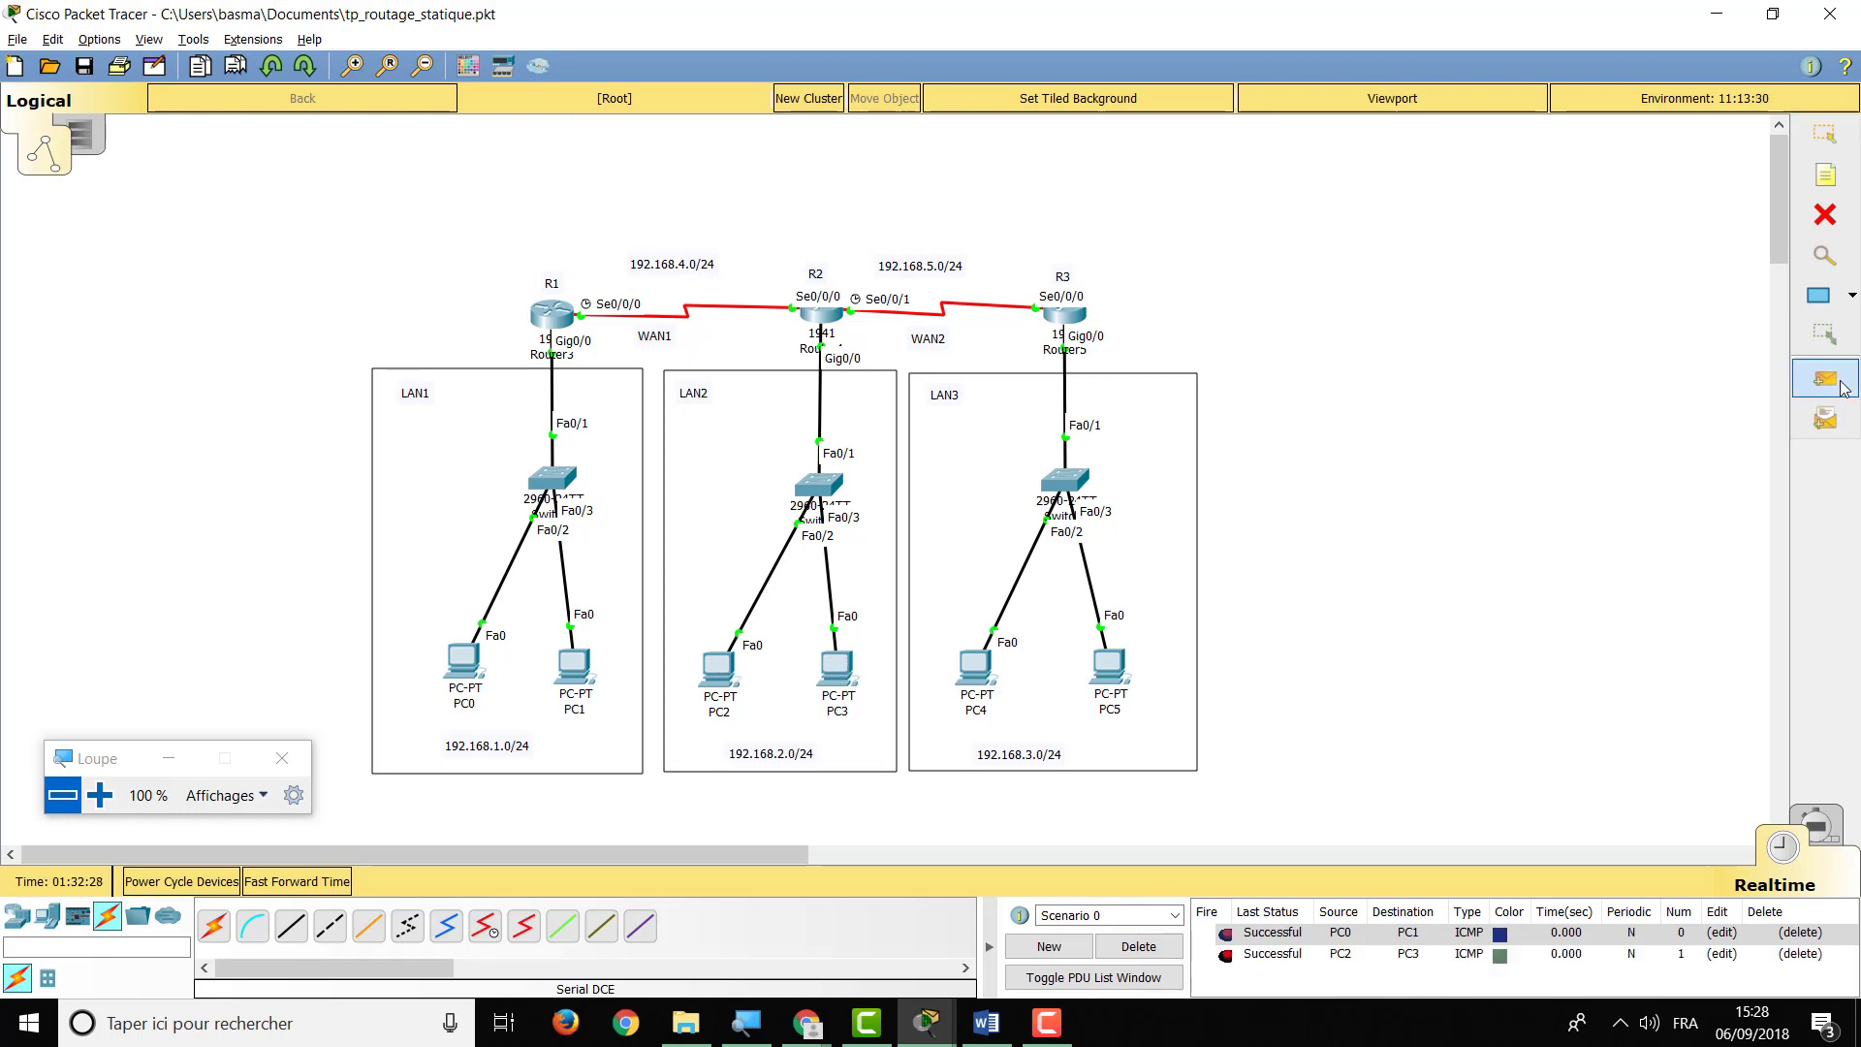
pyautogui.click(974, 667)
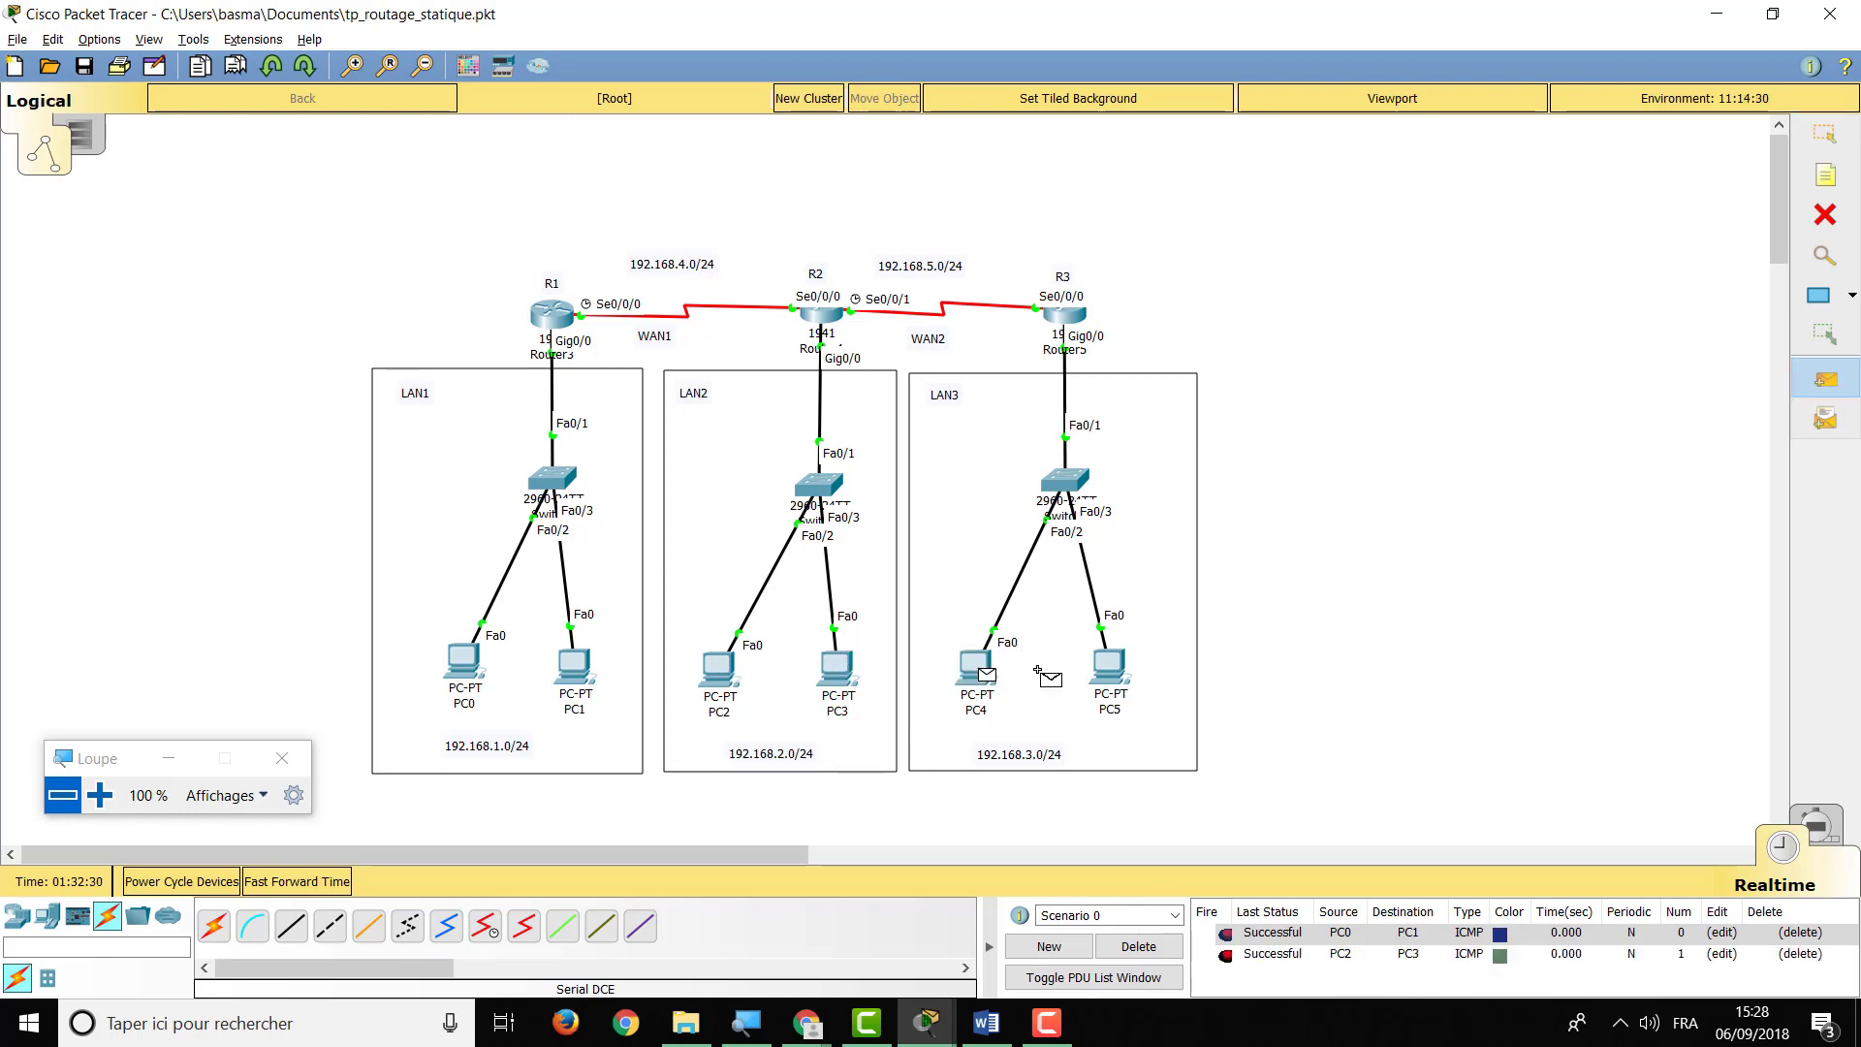
pyautogui.click(1125, 674)
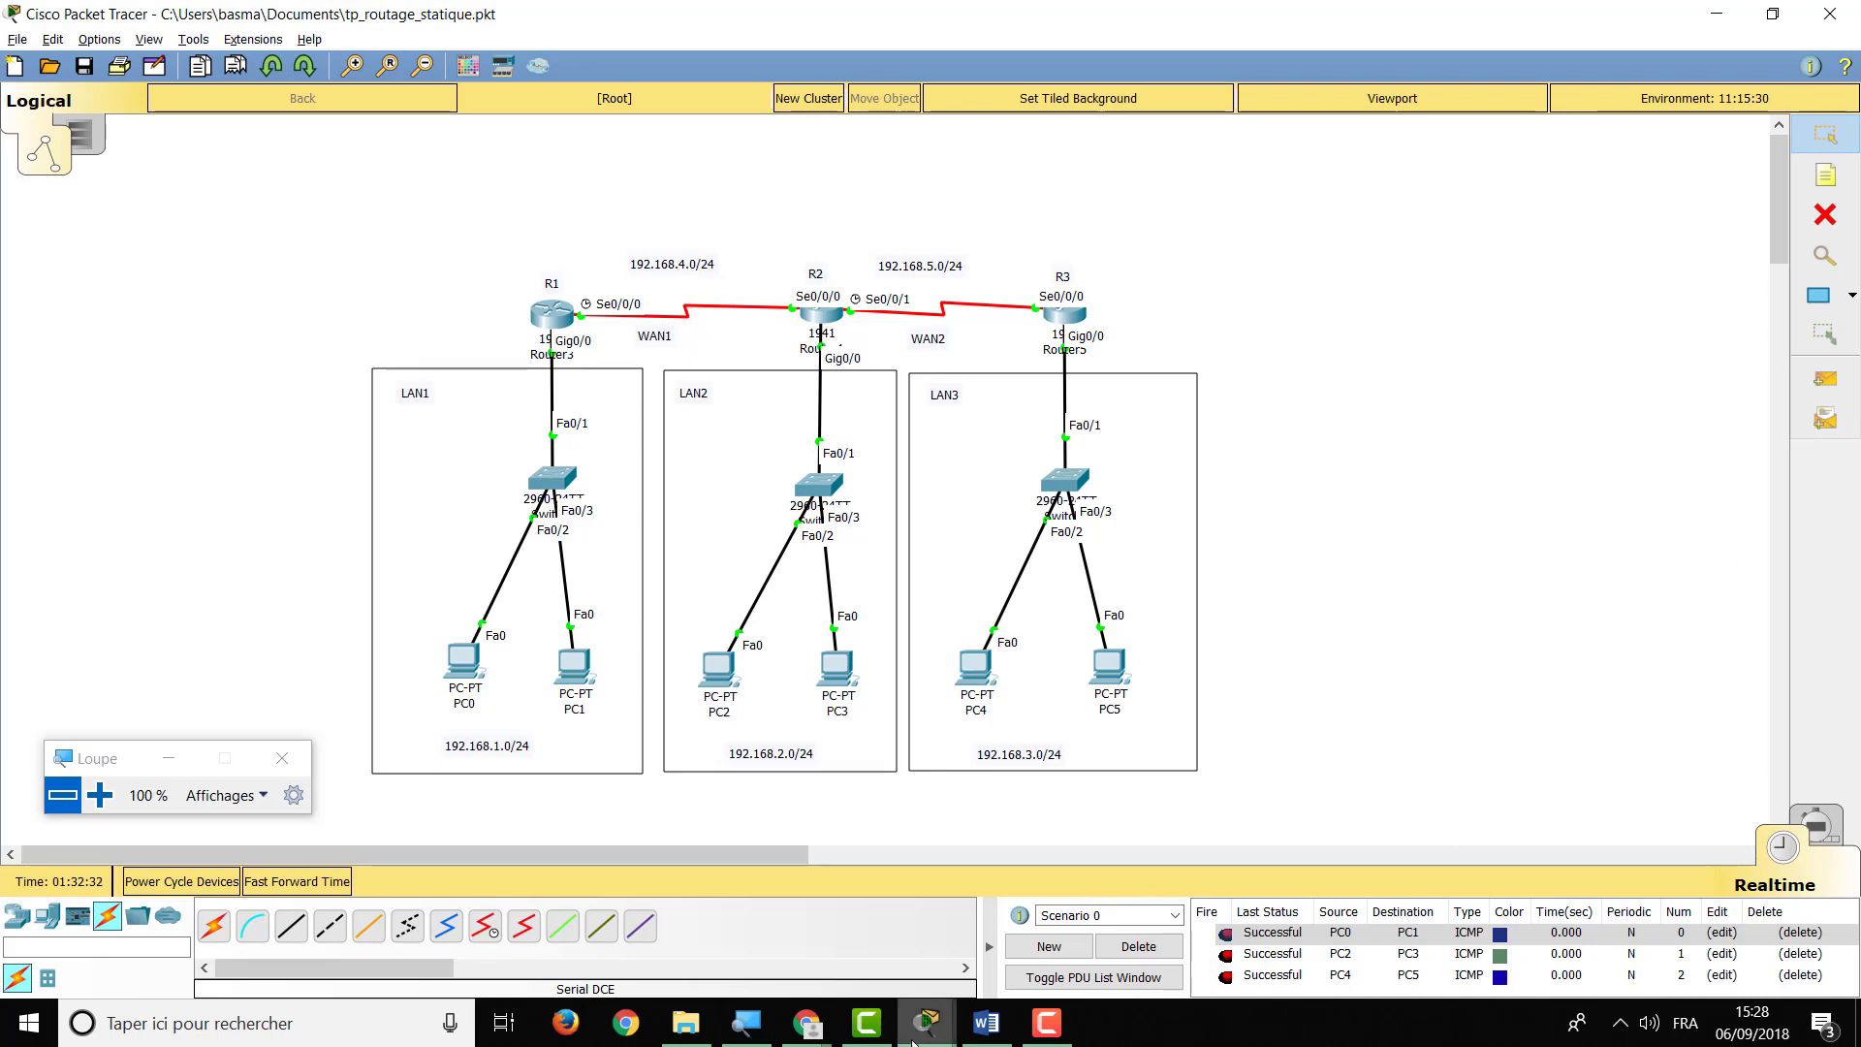
pyautogui.click(1140, 946)
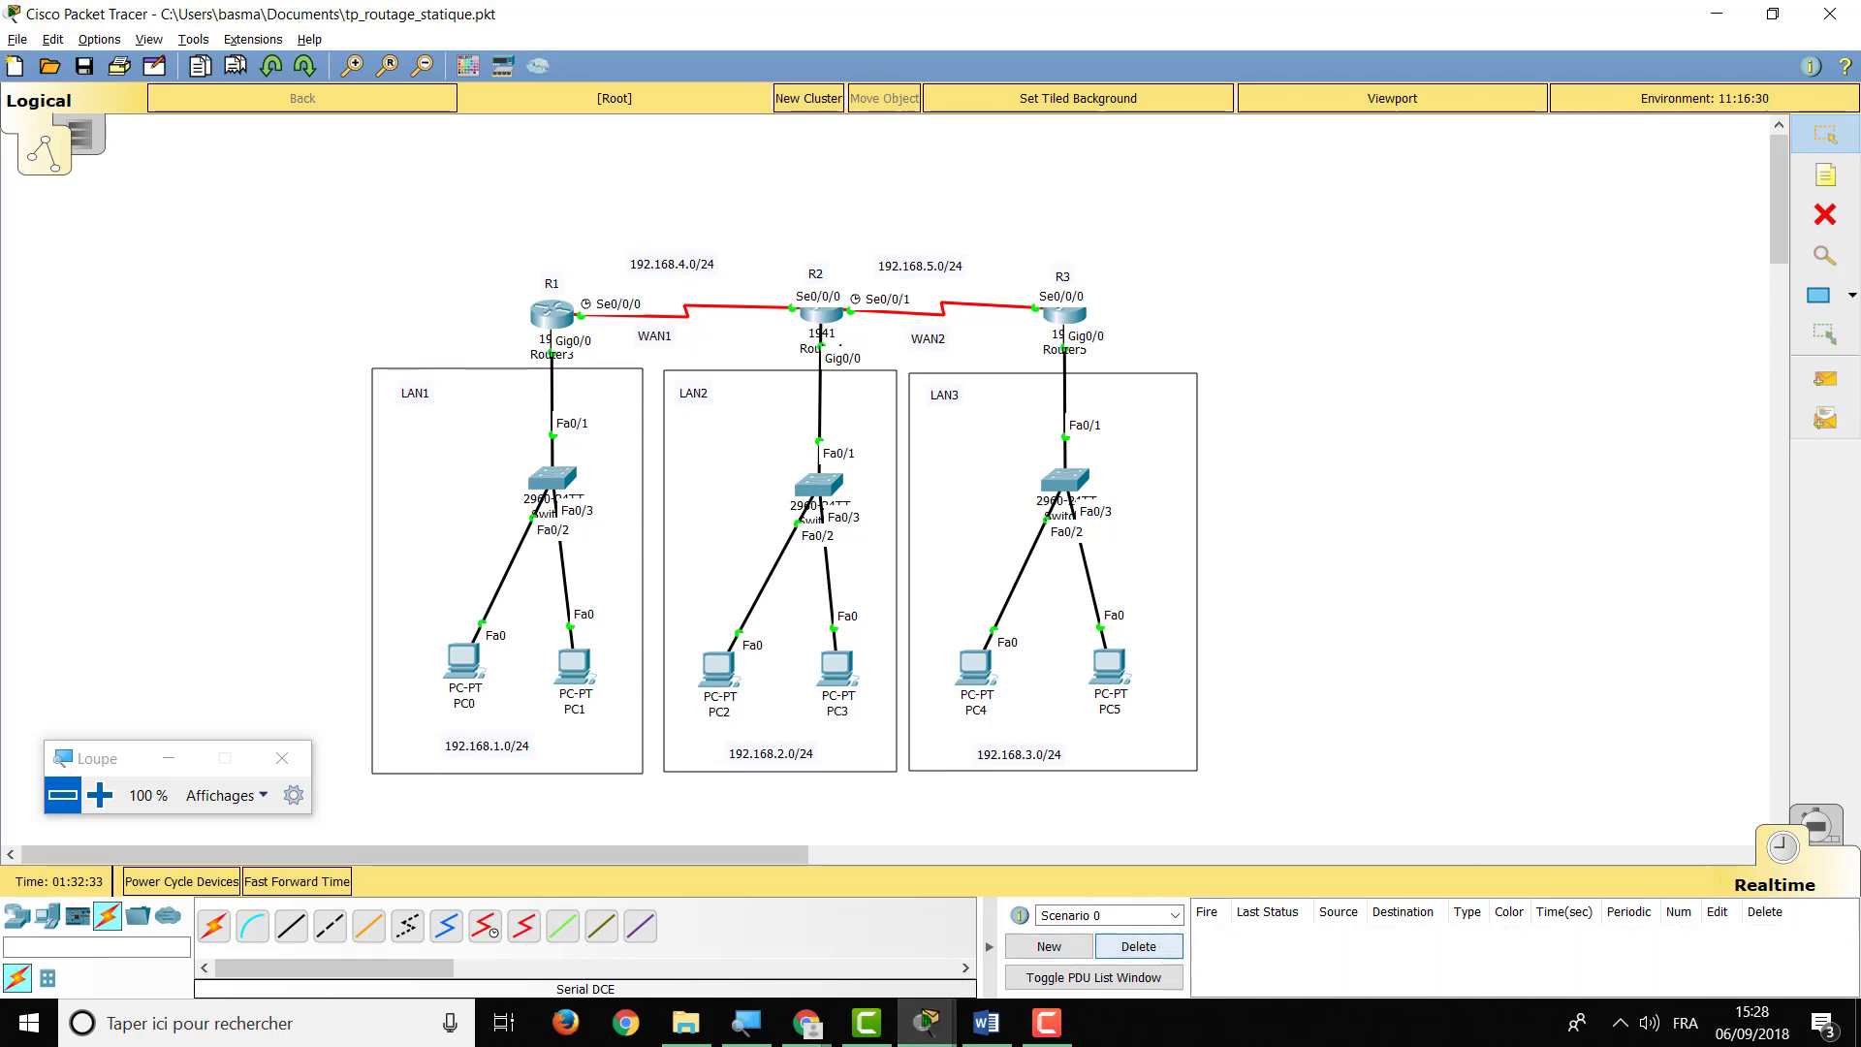
# Test the WAN links with simple PDUs from R1 to R2 and R2 to R3, and delete the test scenario
pyautogui.click(1825, 379)
pyautogui.click(552, 312)
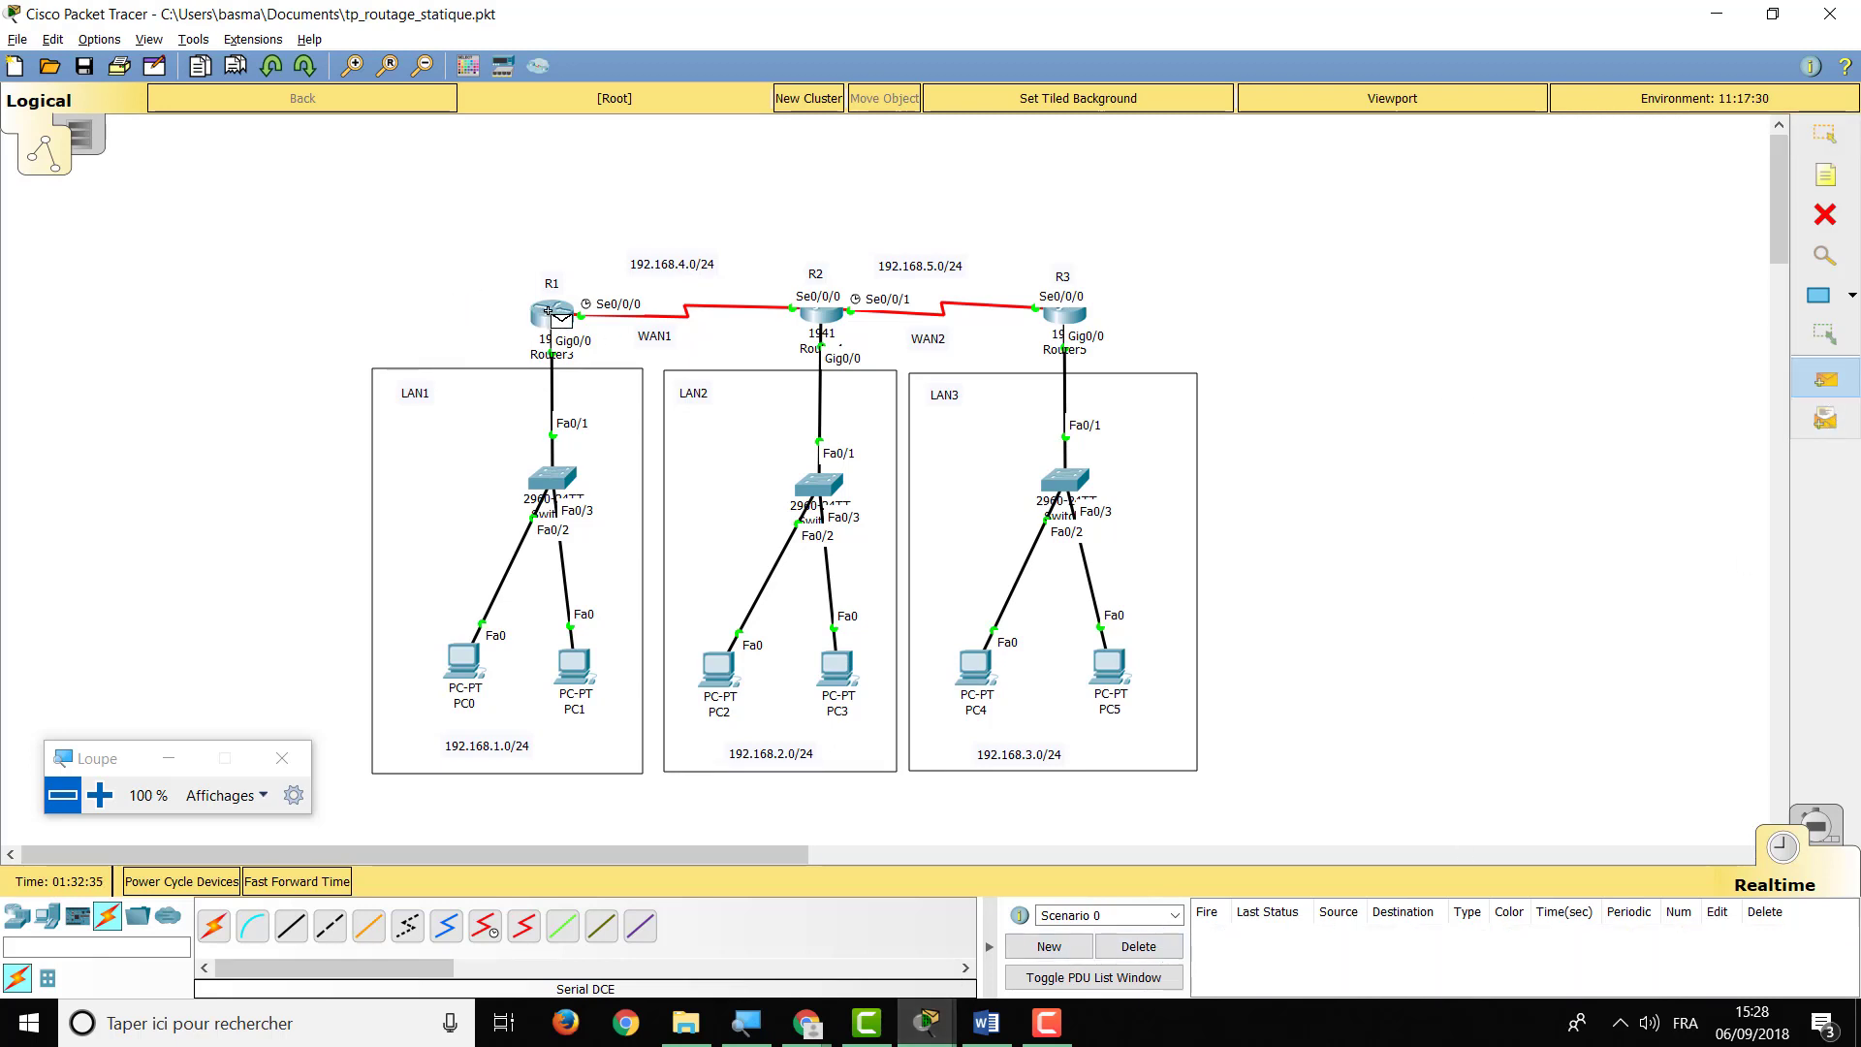
pyautogui.click(820, 320)
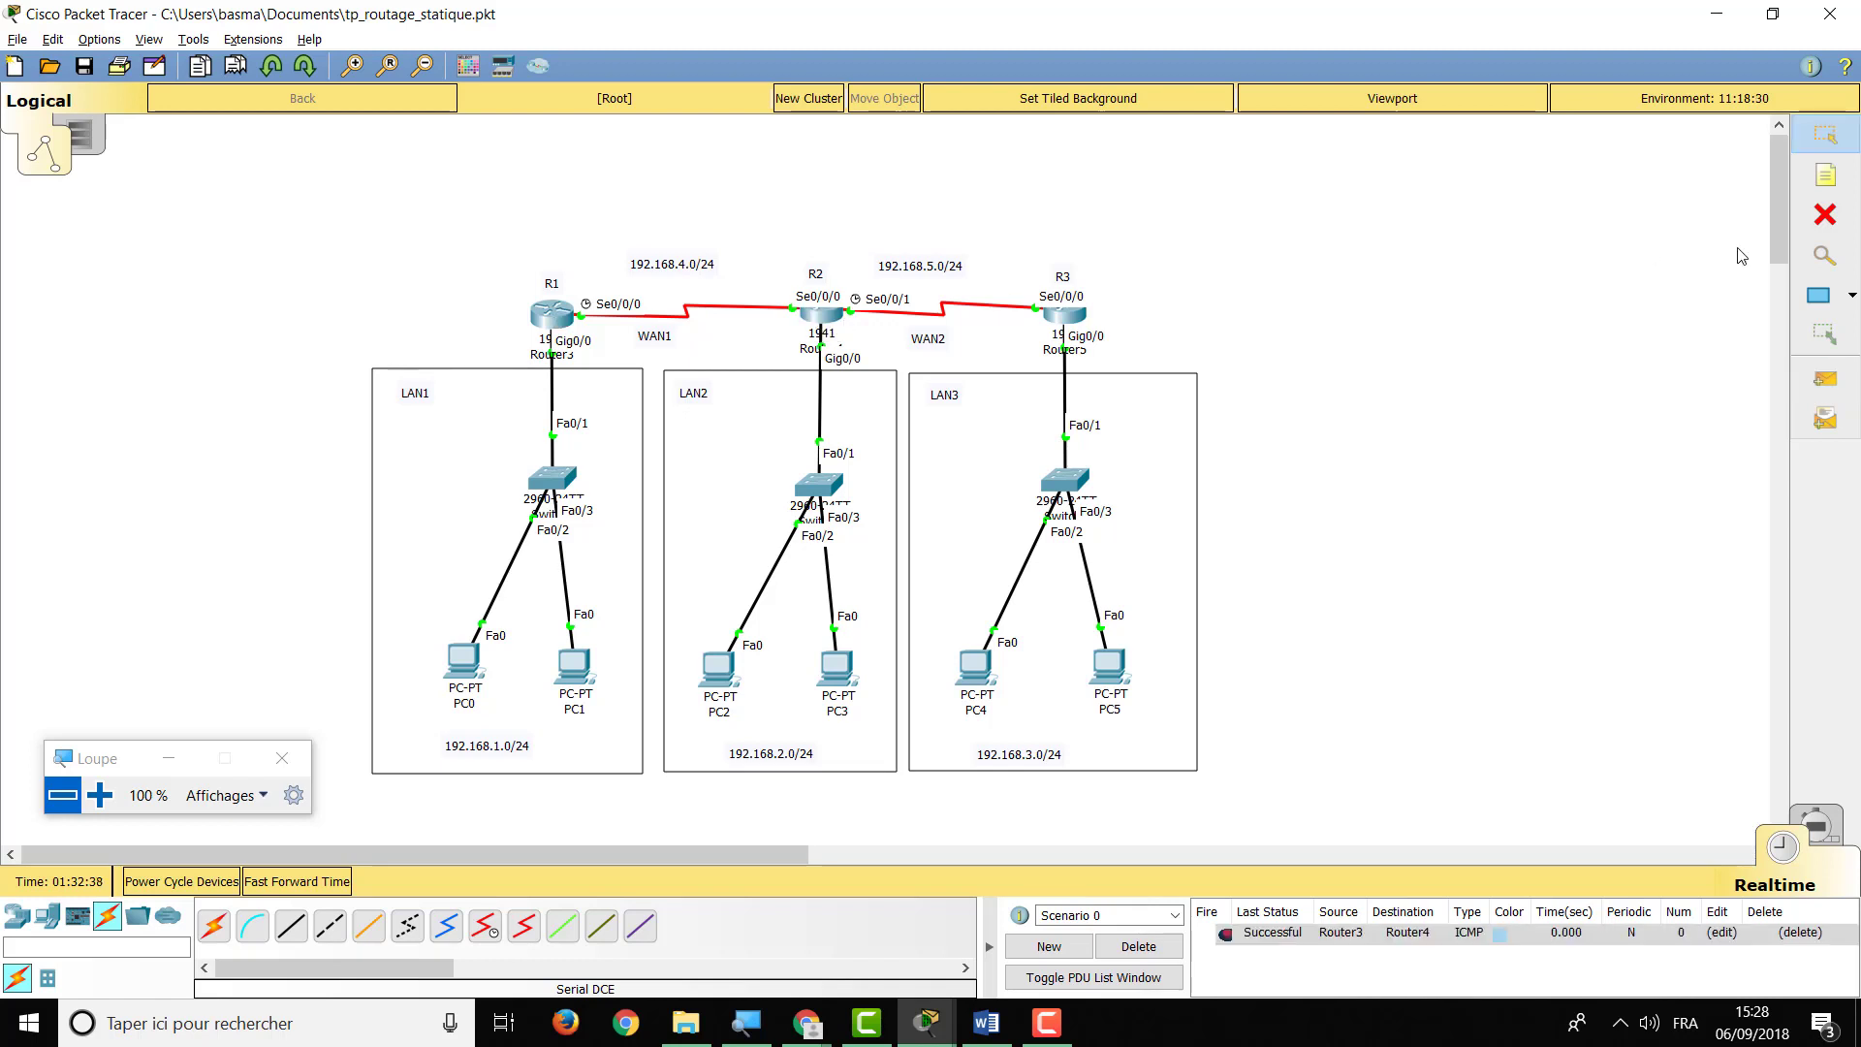
pyautogui.click(1827, 379)
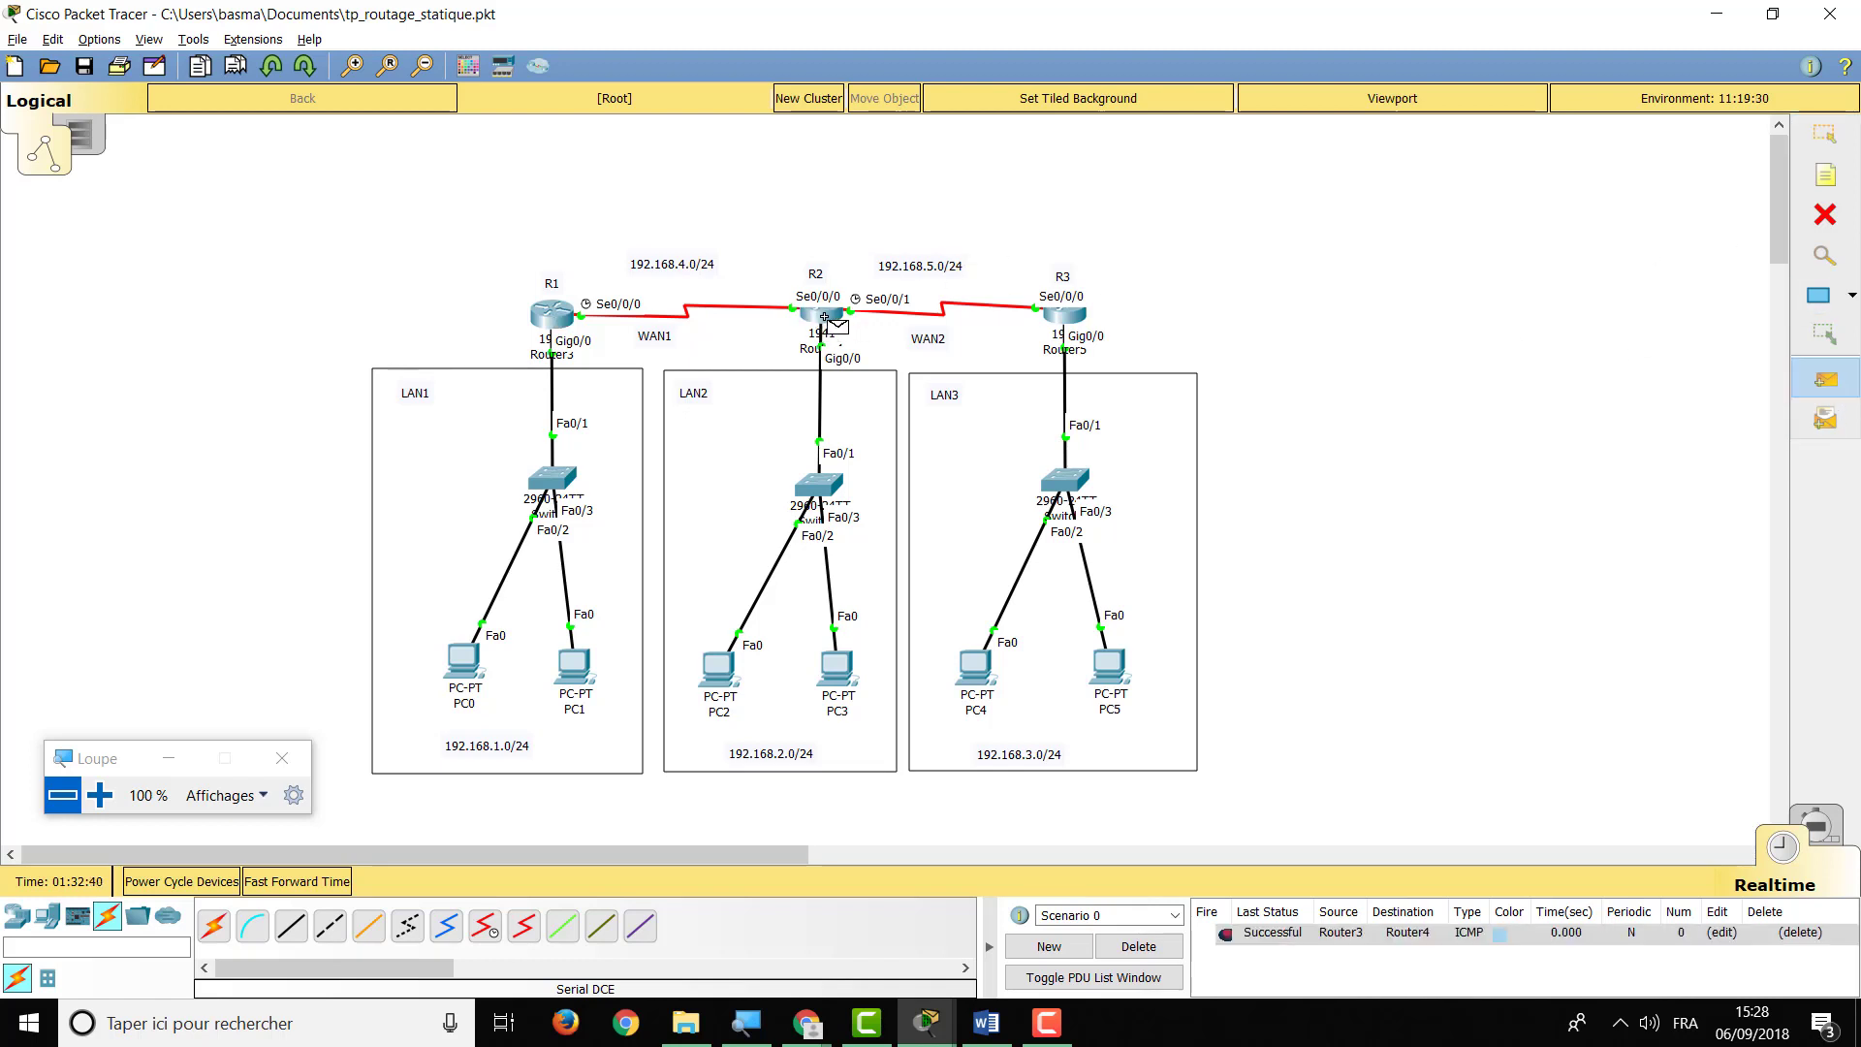
pyautogui.click(1079, 318)
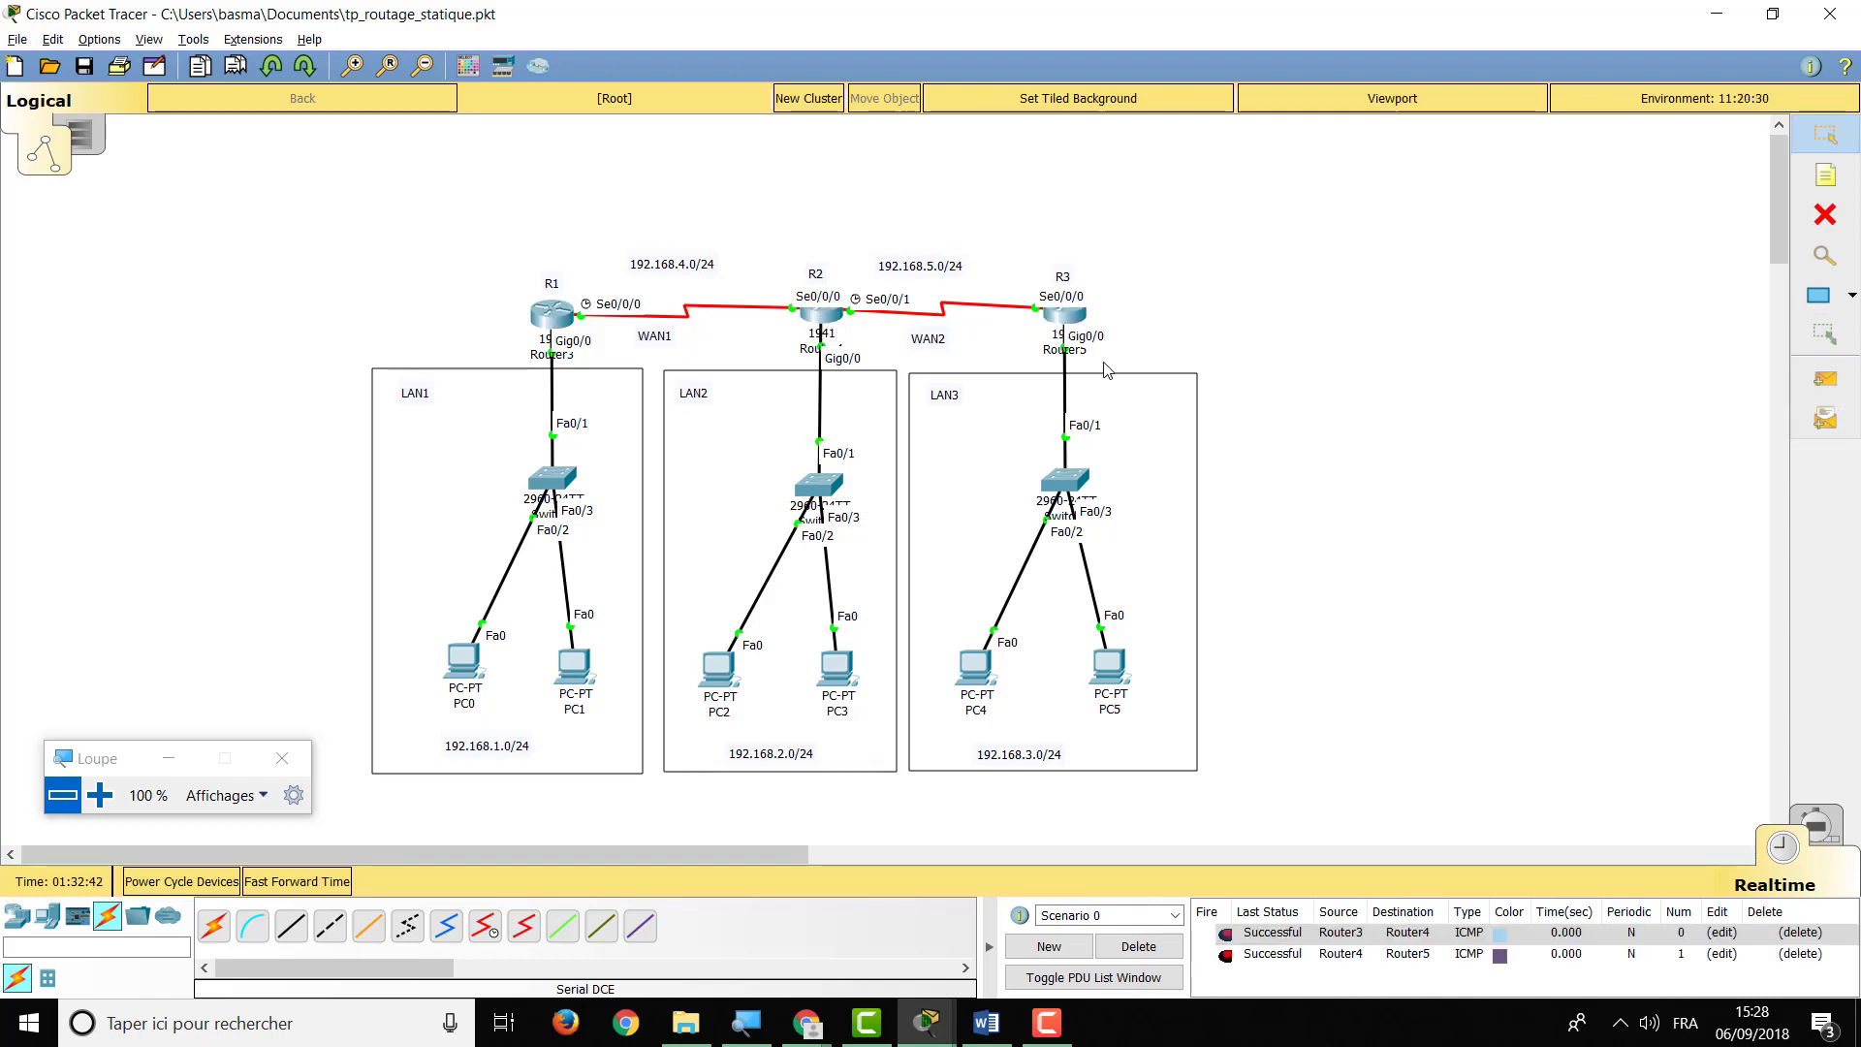
pyautogui.click(1138, 950)
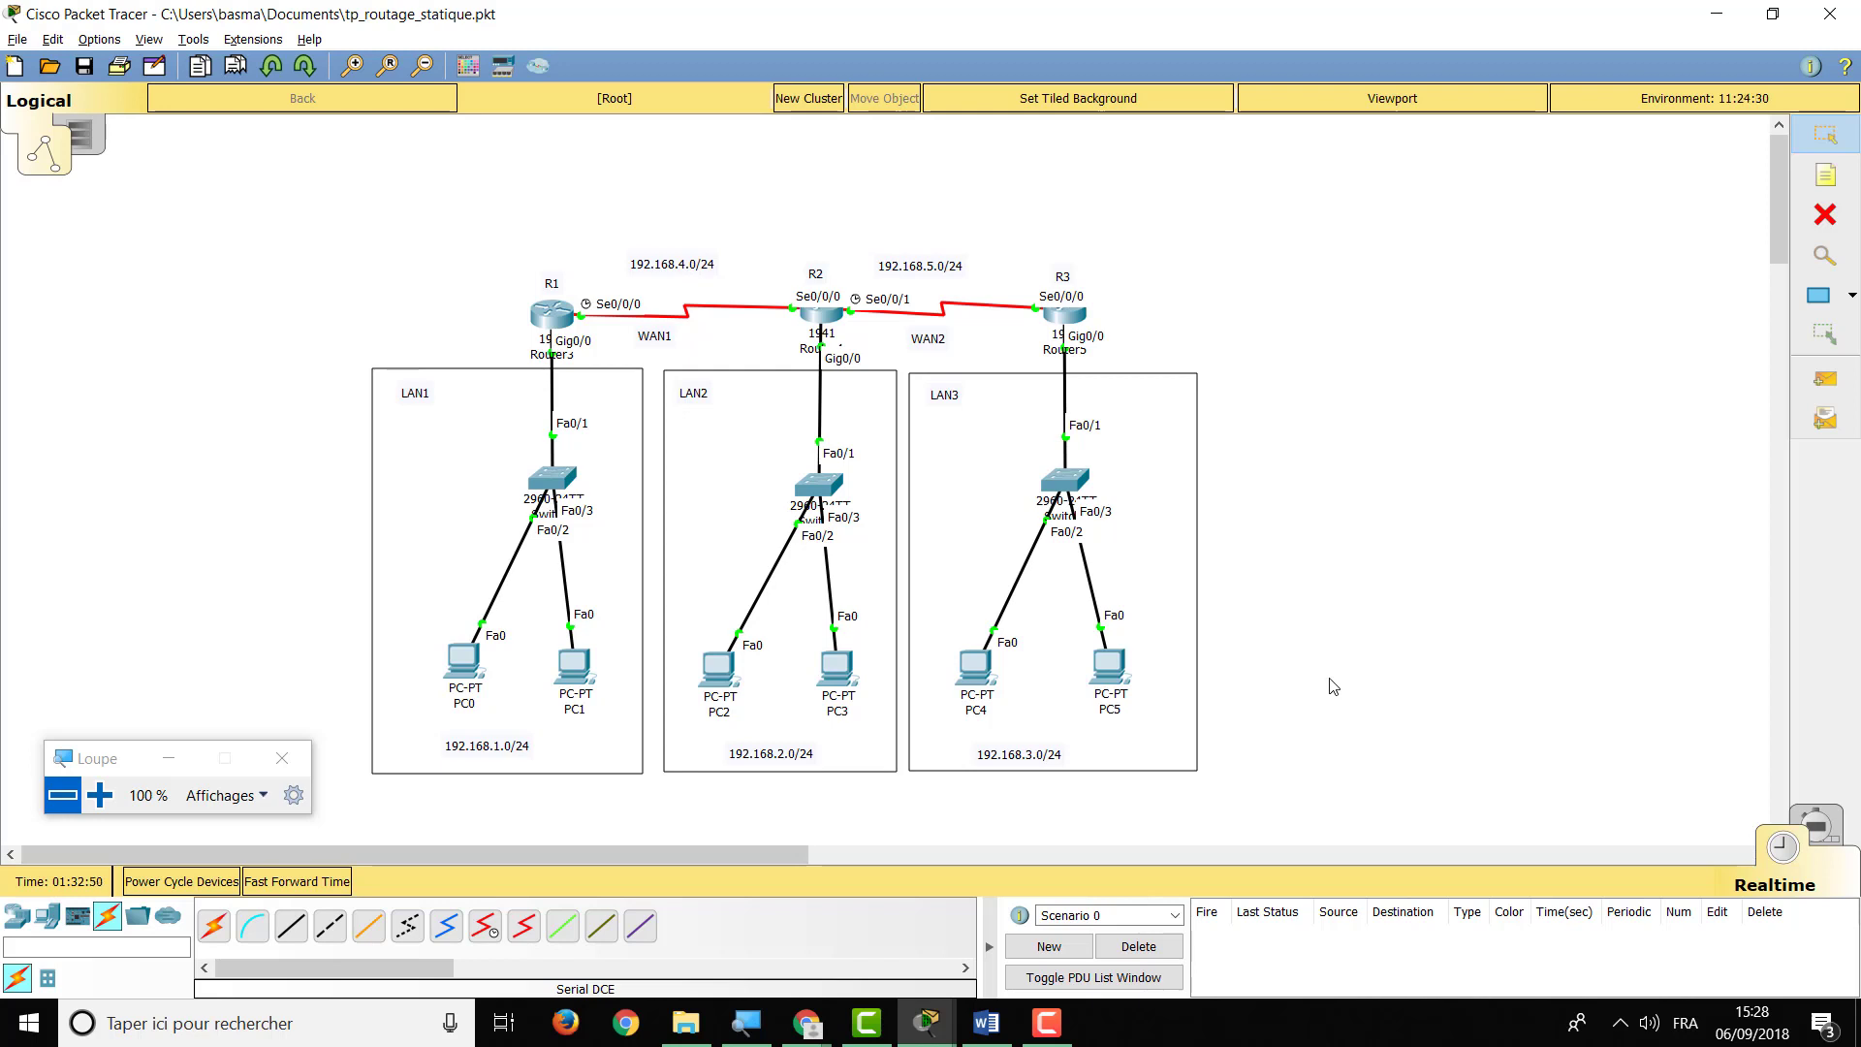
# Switch to the Word document TP Routage Statique.docx and review the network topology and R1's routing table
pyautogui.click(989, 1024)
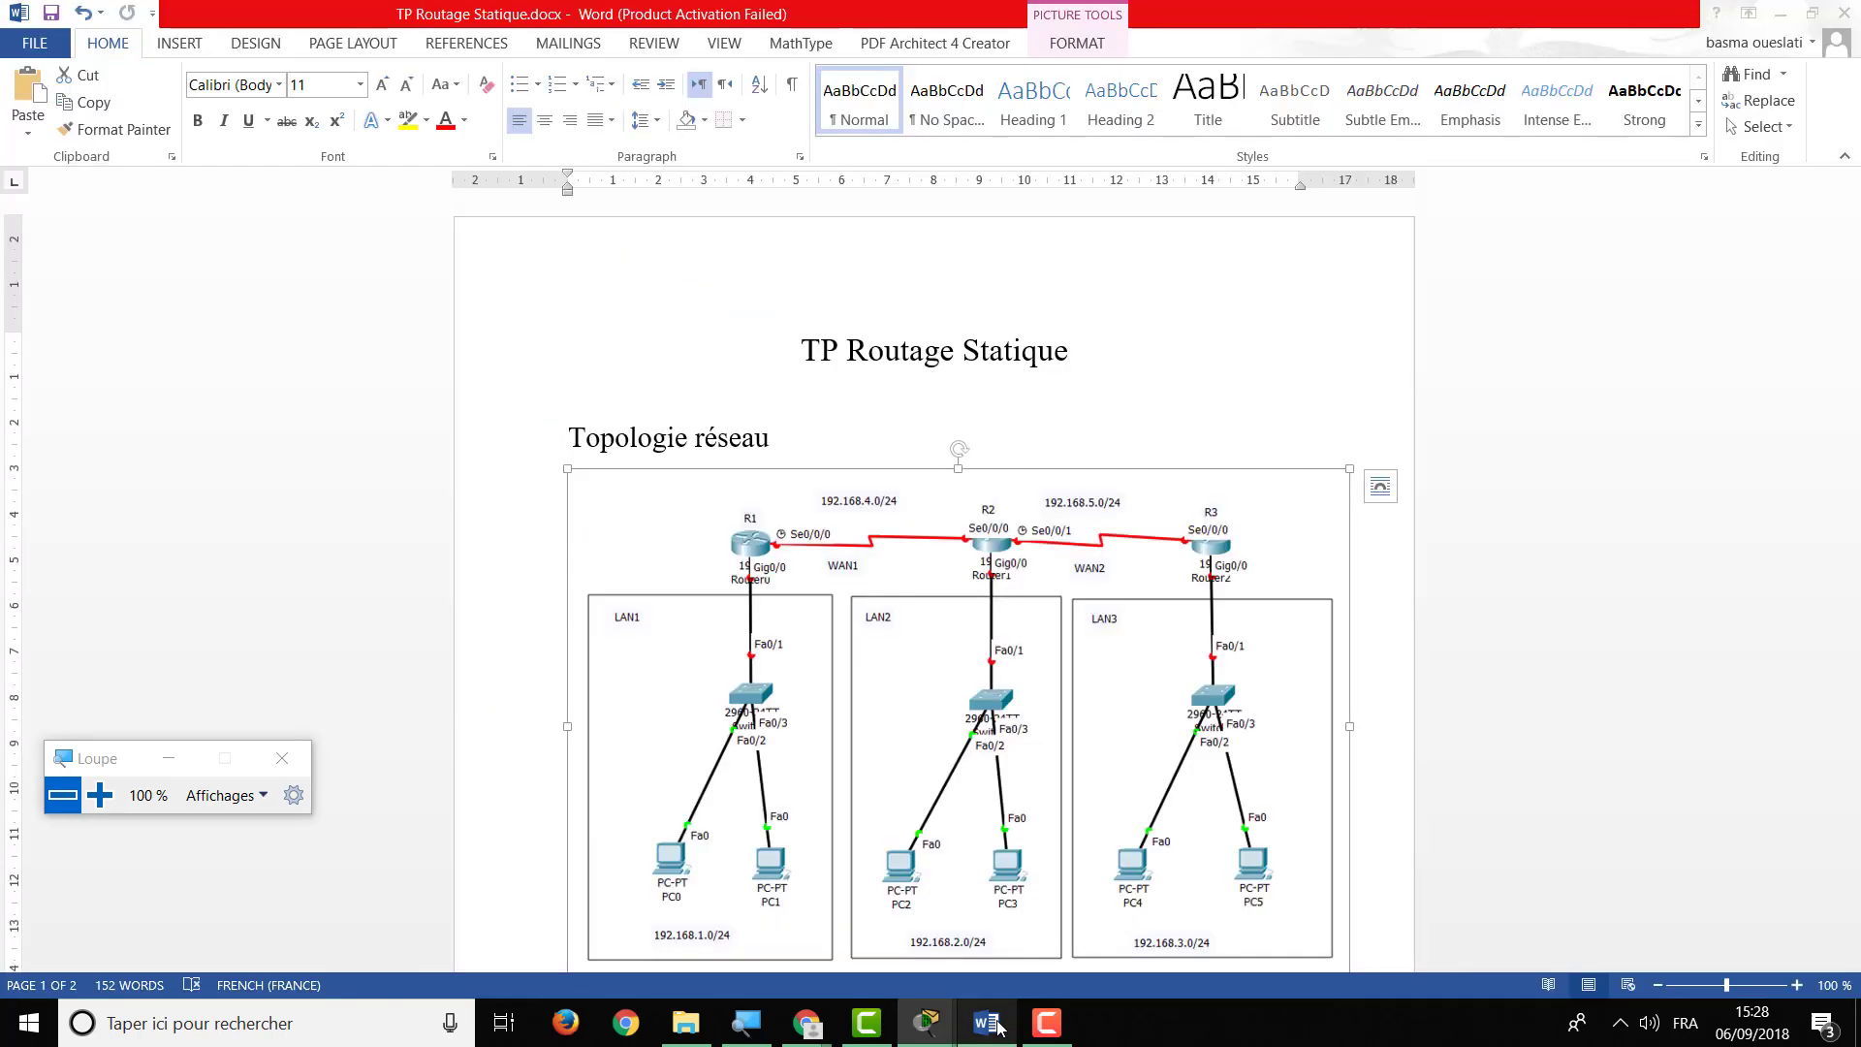
pyautogui.click(1677, 443)
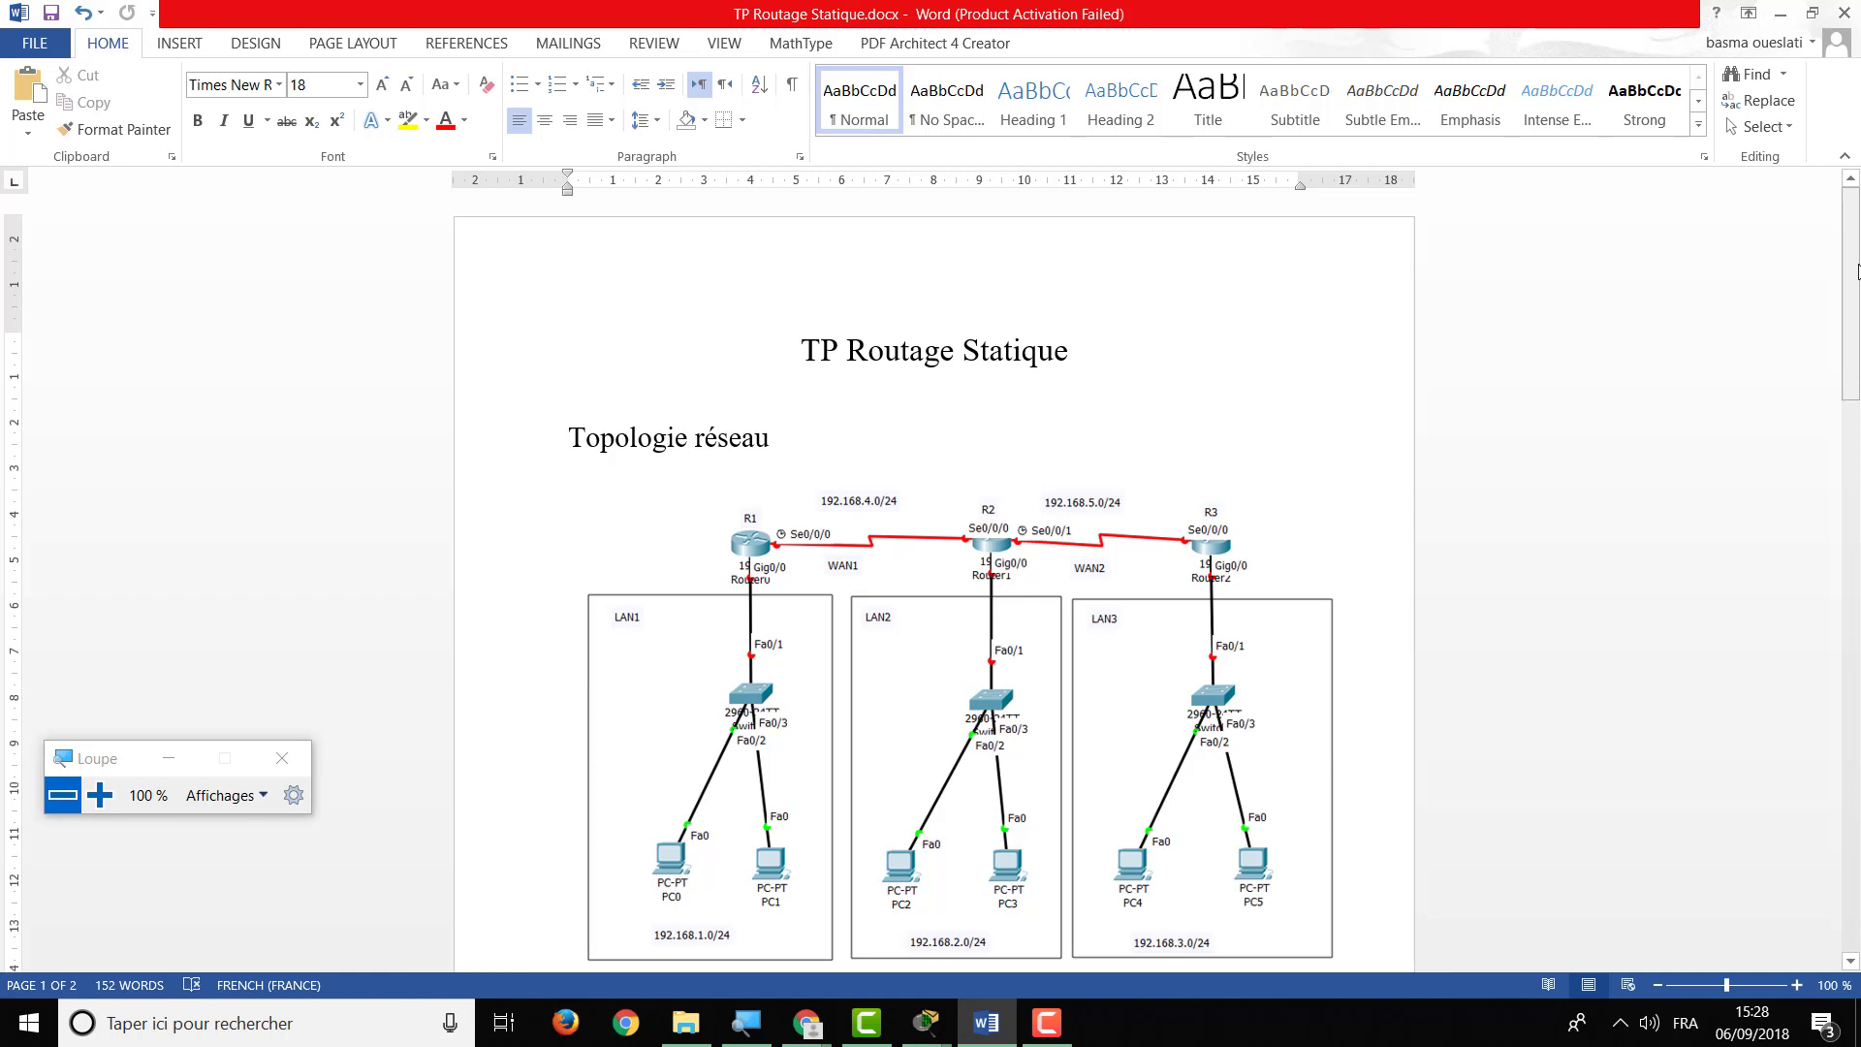
pyautogui.moveTo(1858, 271); pyautogui.dragTo(1859, 392)
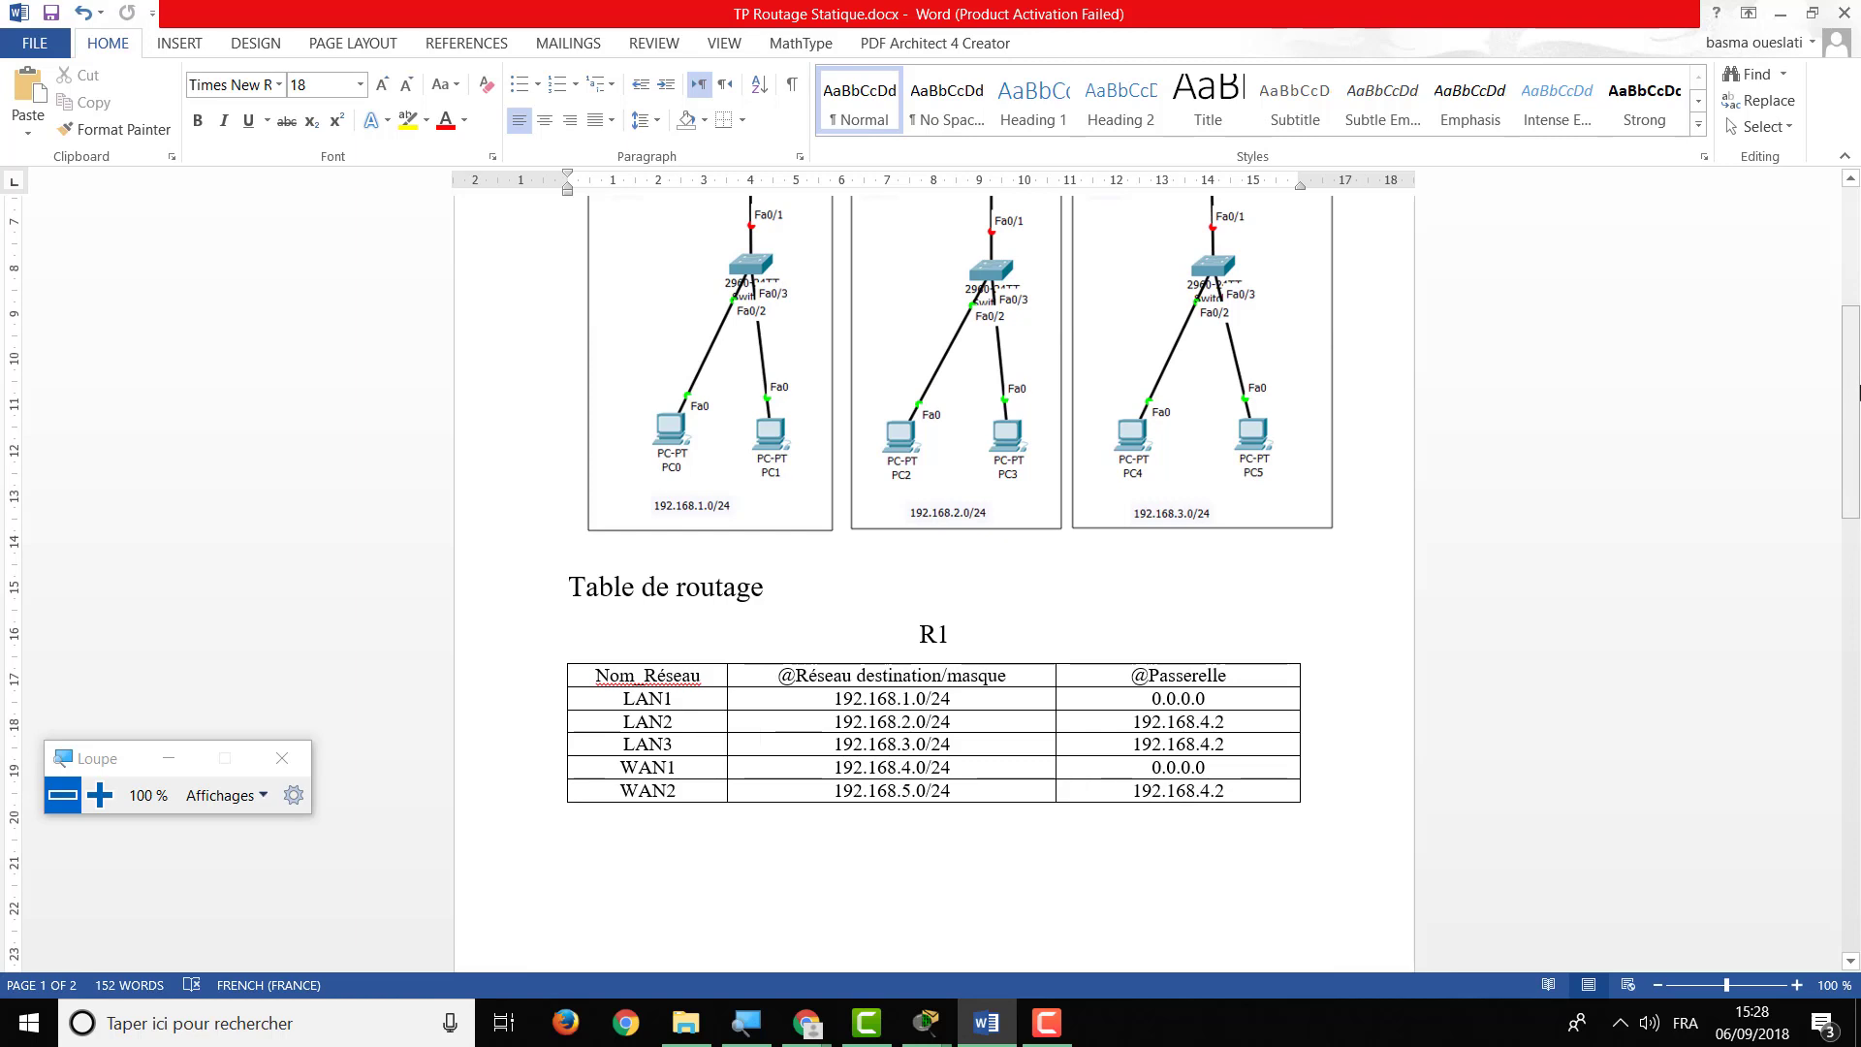
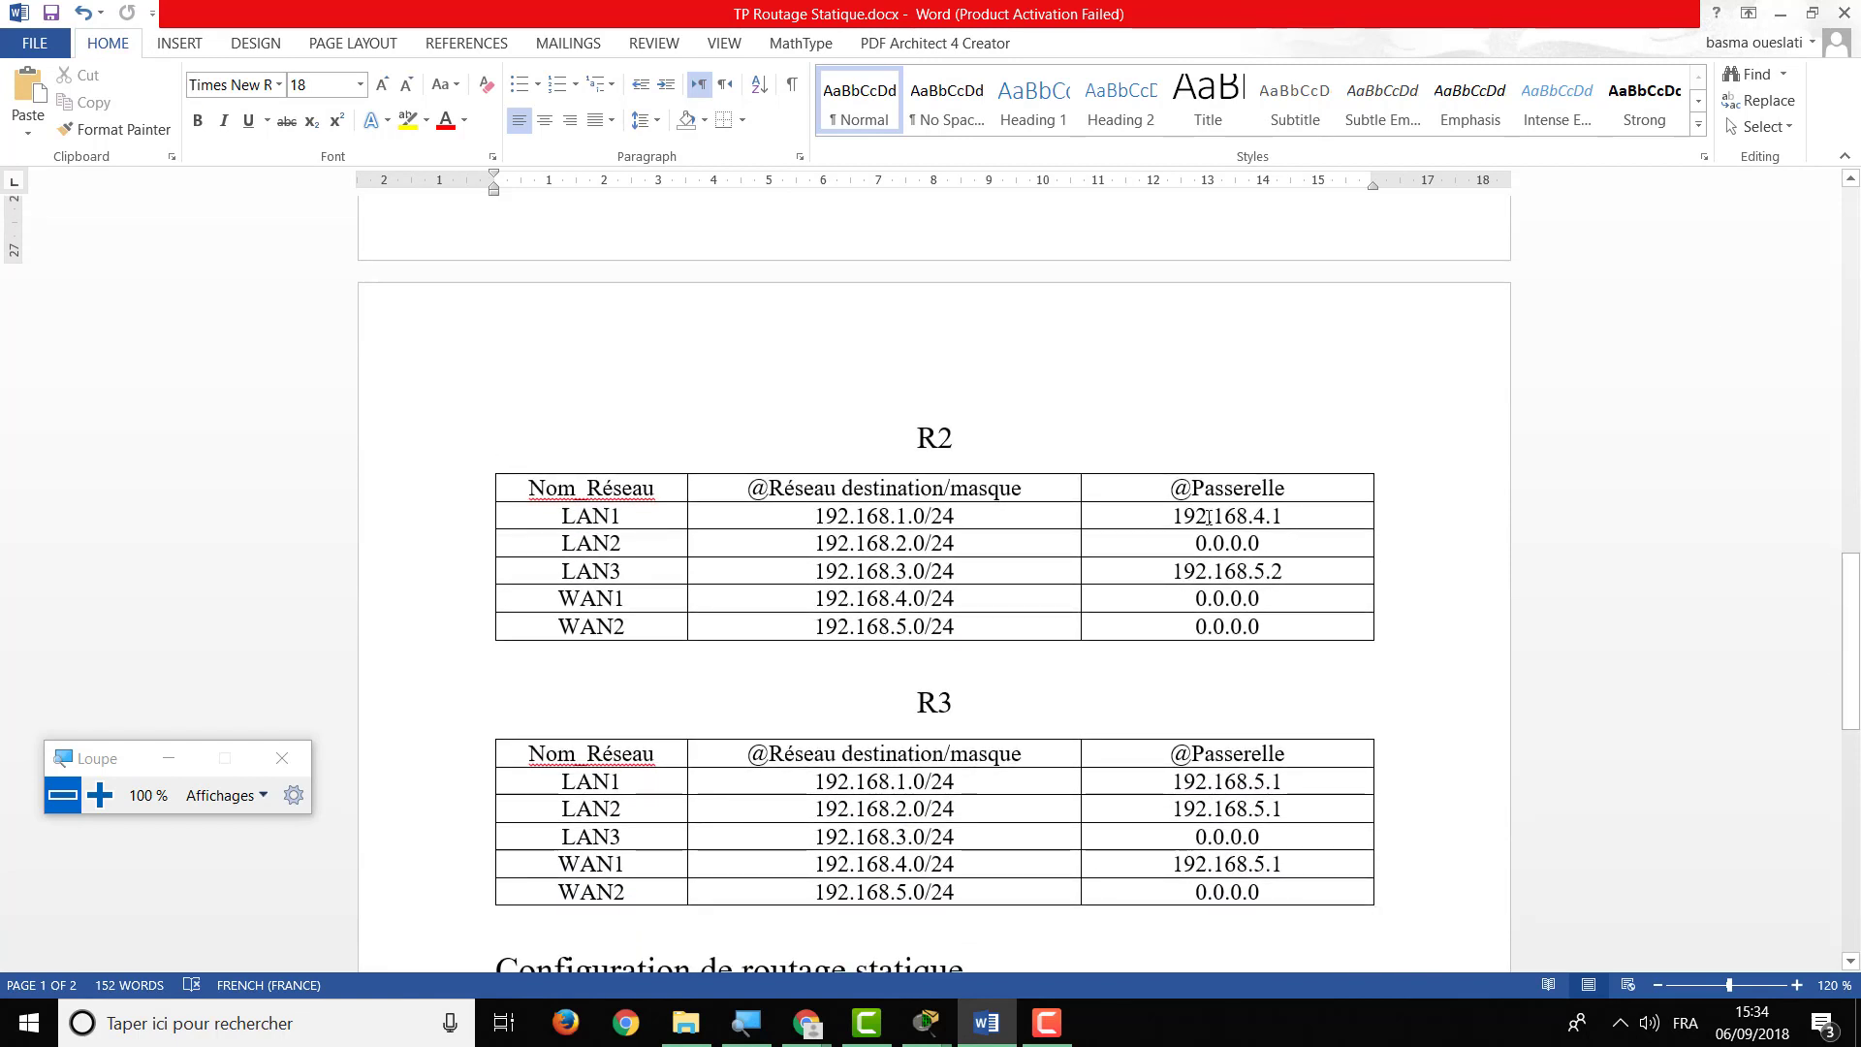
# Examine the gateways in the R2 and R3 routing tables and compare them with the topology diagram
pyautogui.moveTo(1297, 521); pyautogui.dragTo(1138, 511)
pyautogui.click(1293, 571)
pyautogui.moveTo(1293, 571); pyautogui.dragTo(1161, 575)
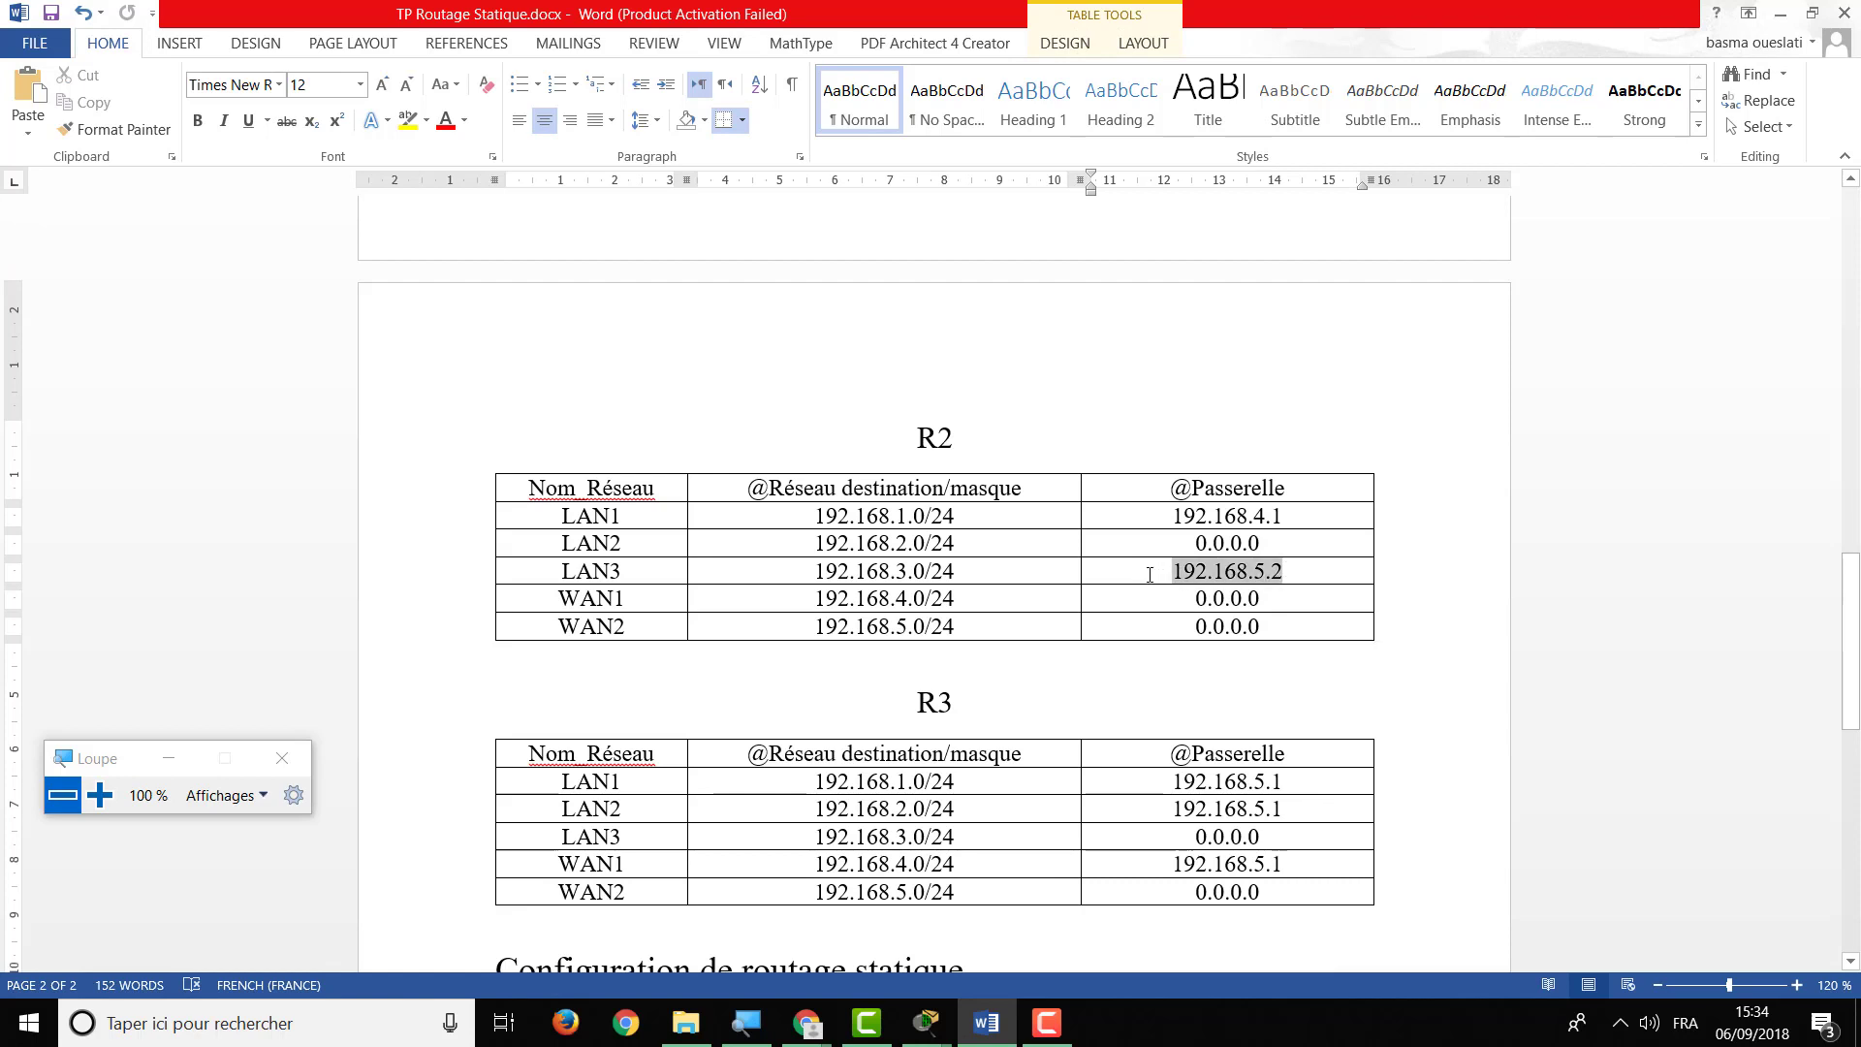
pyautogui.click(1194, 609)
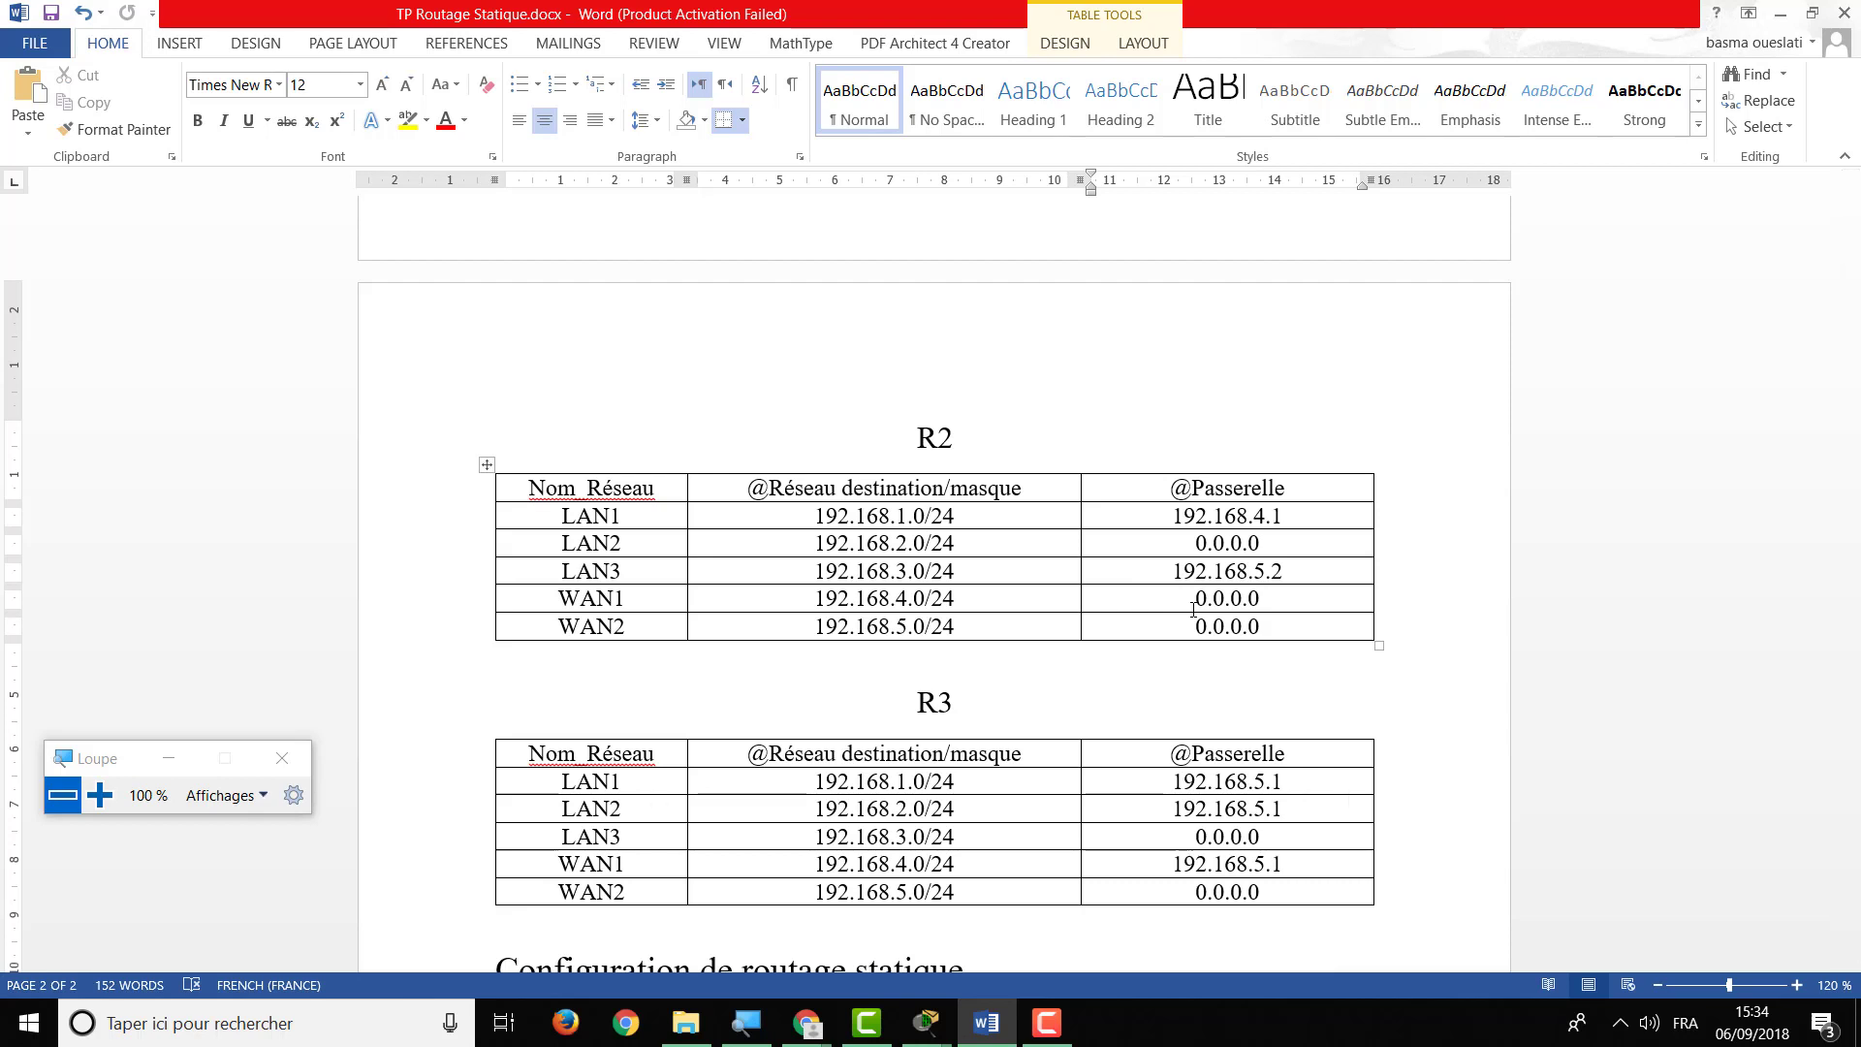
pyautogui.click(955, 715)
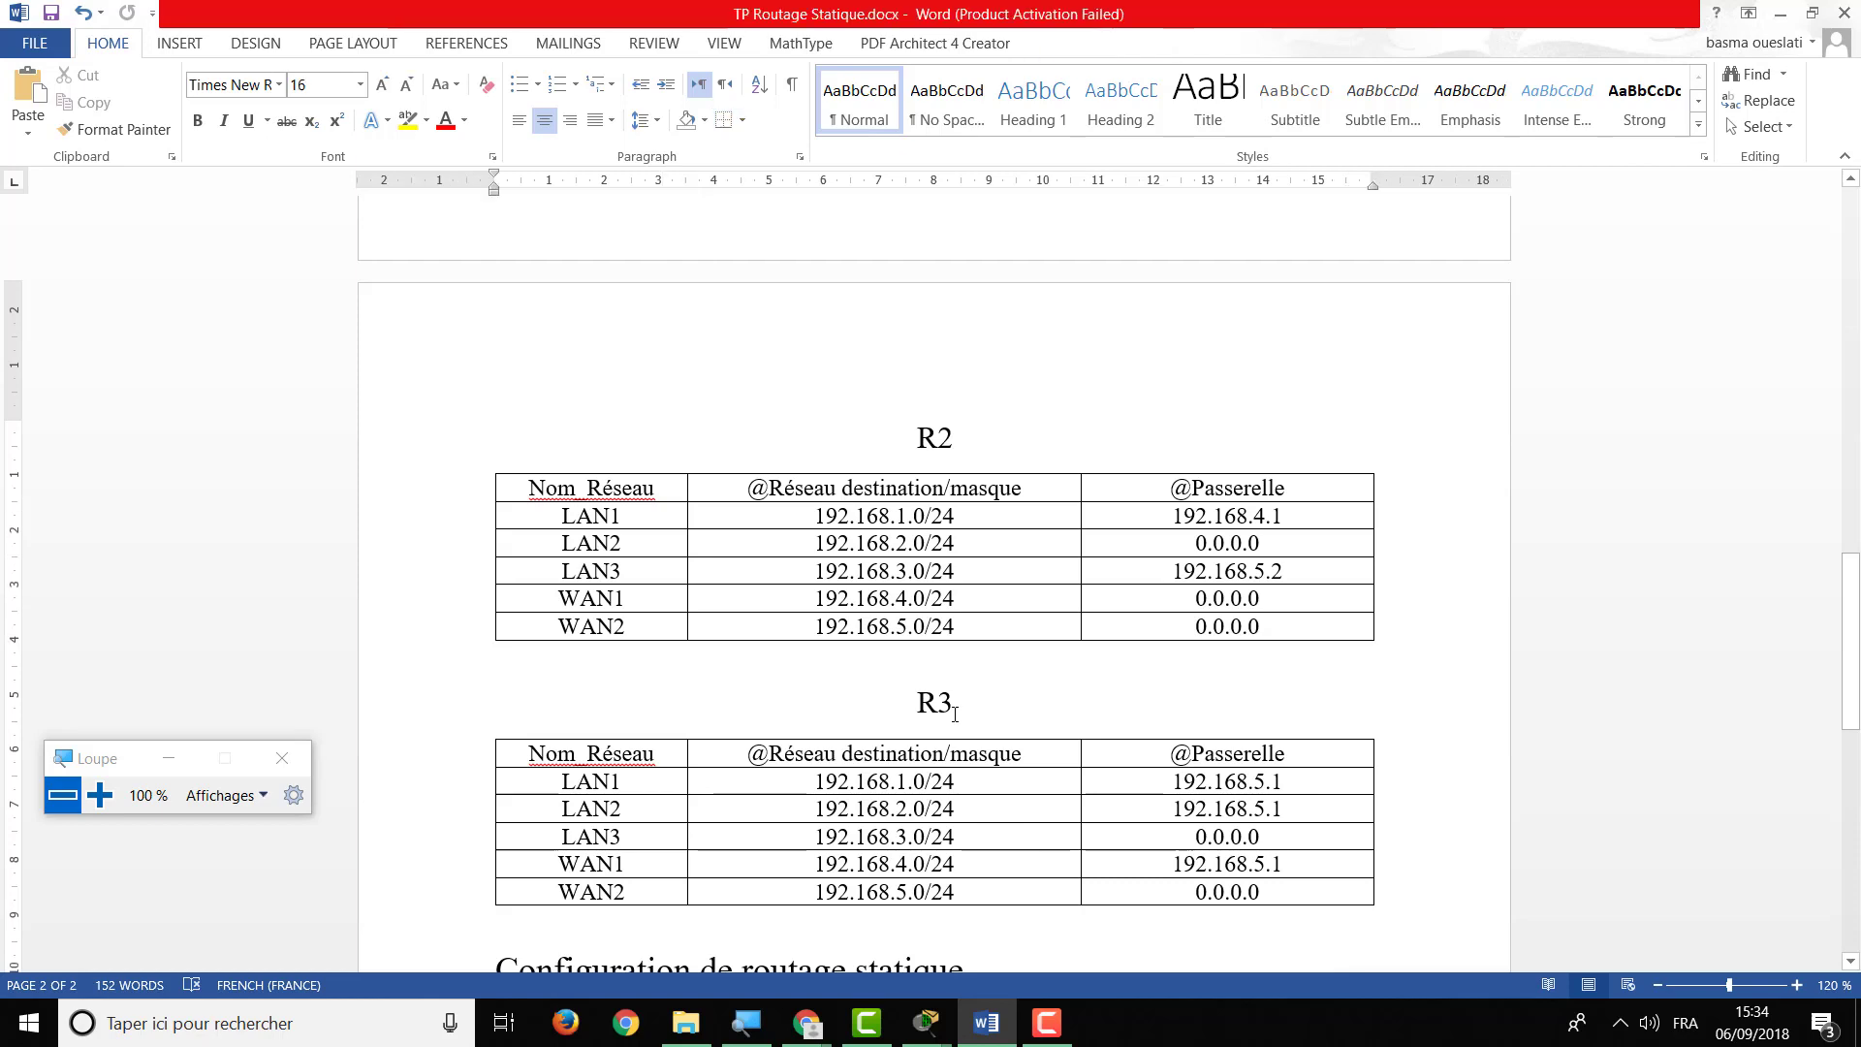
pyautogui.moveTo(1858, 625); pyautogui.dragTo(1857, 298)
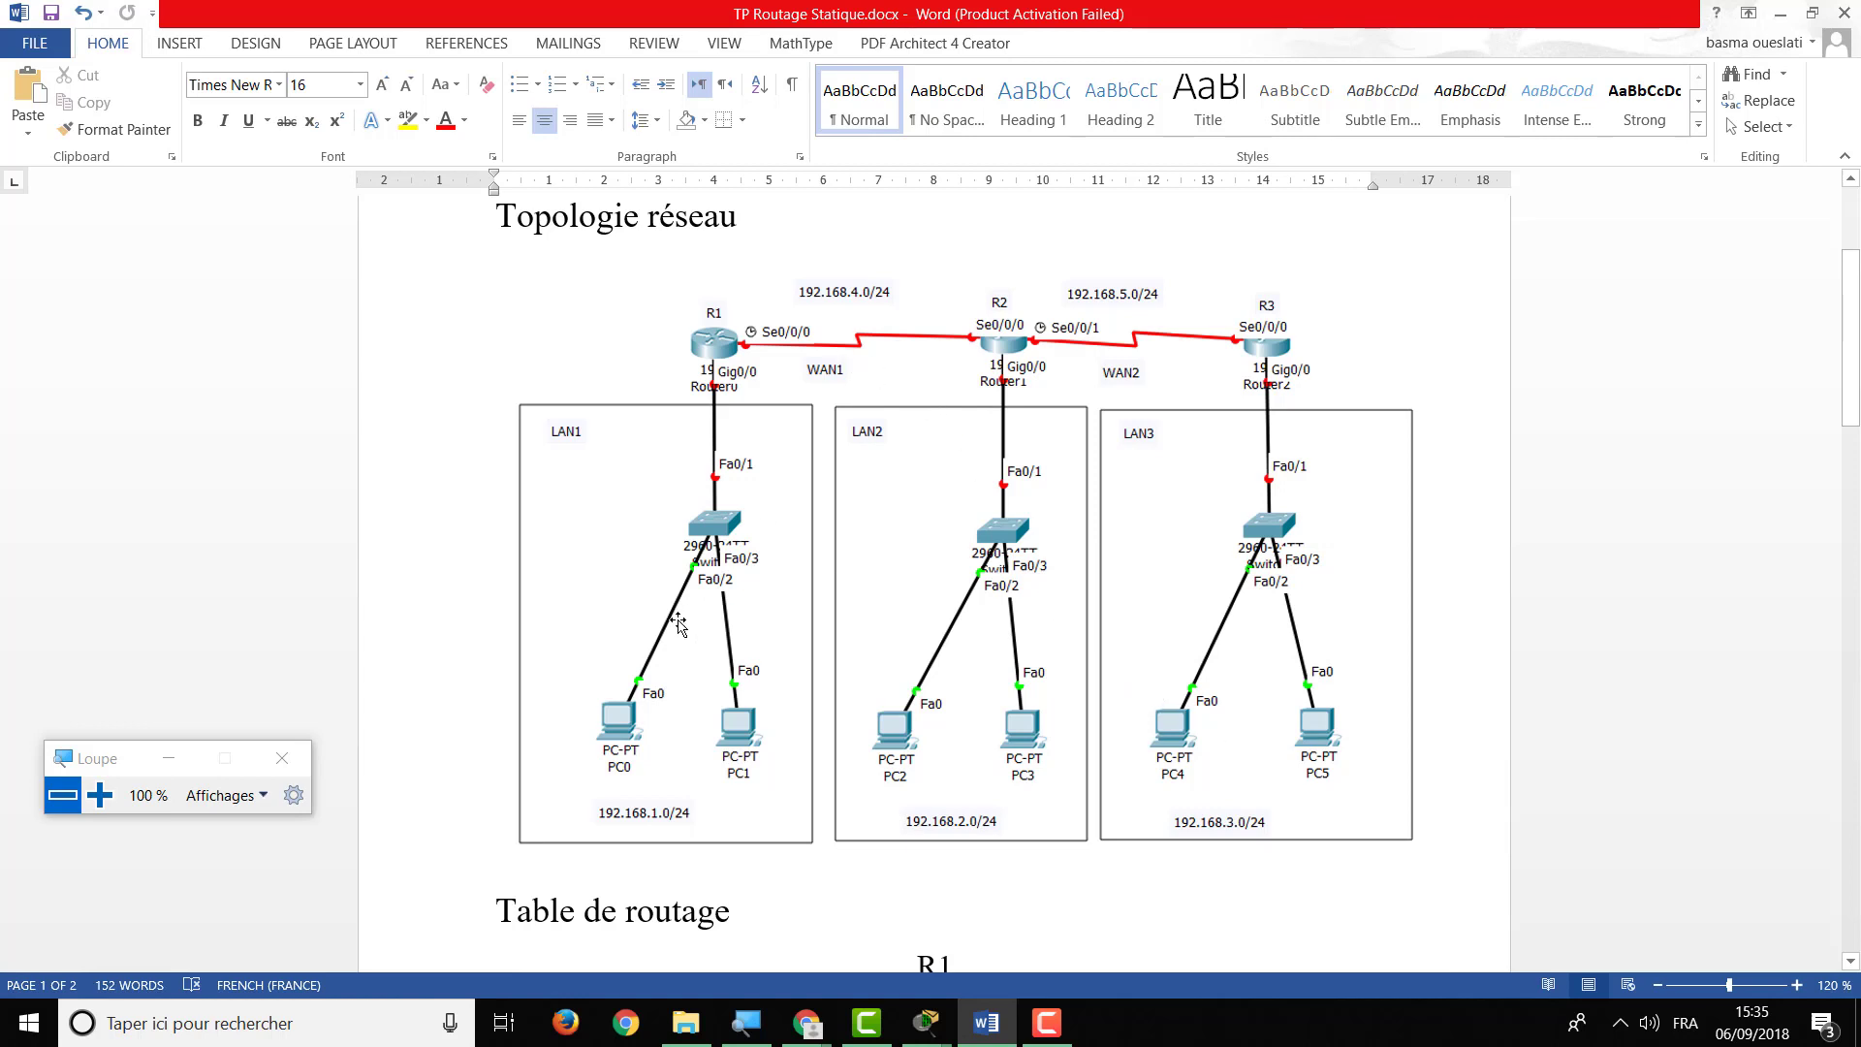
pyautogui.moveTo(1857, 284); pyautogui.dragTo(1857, 627)
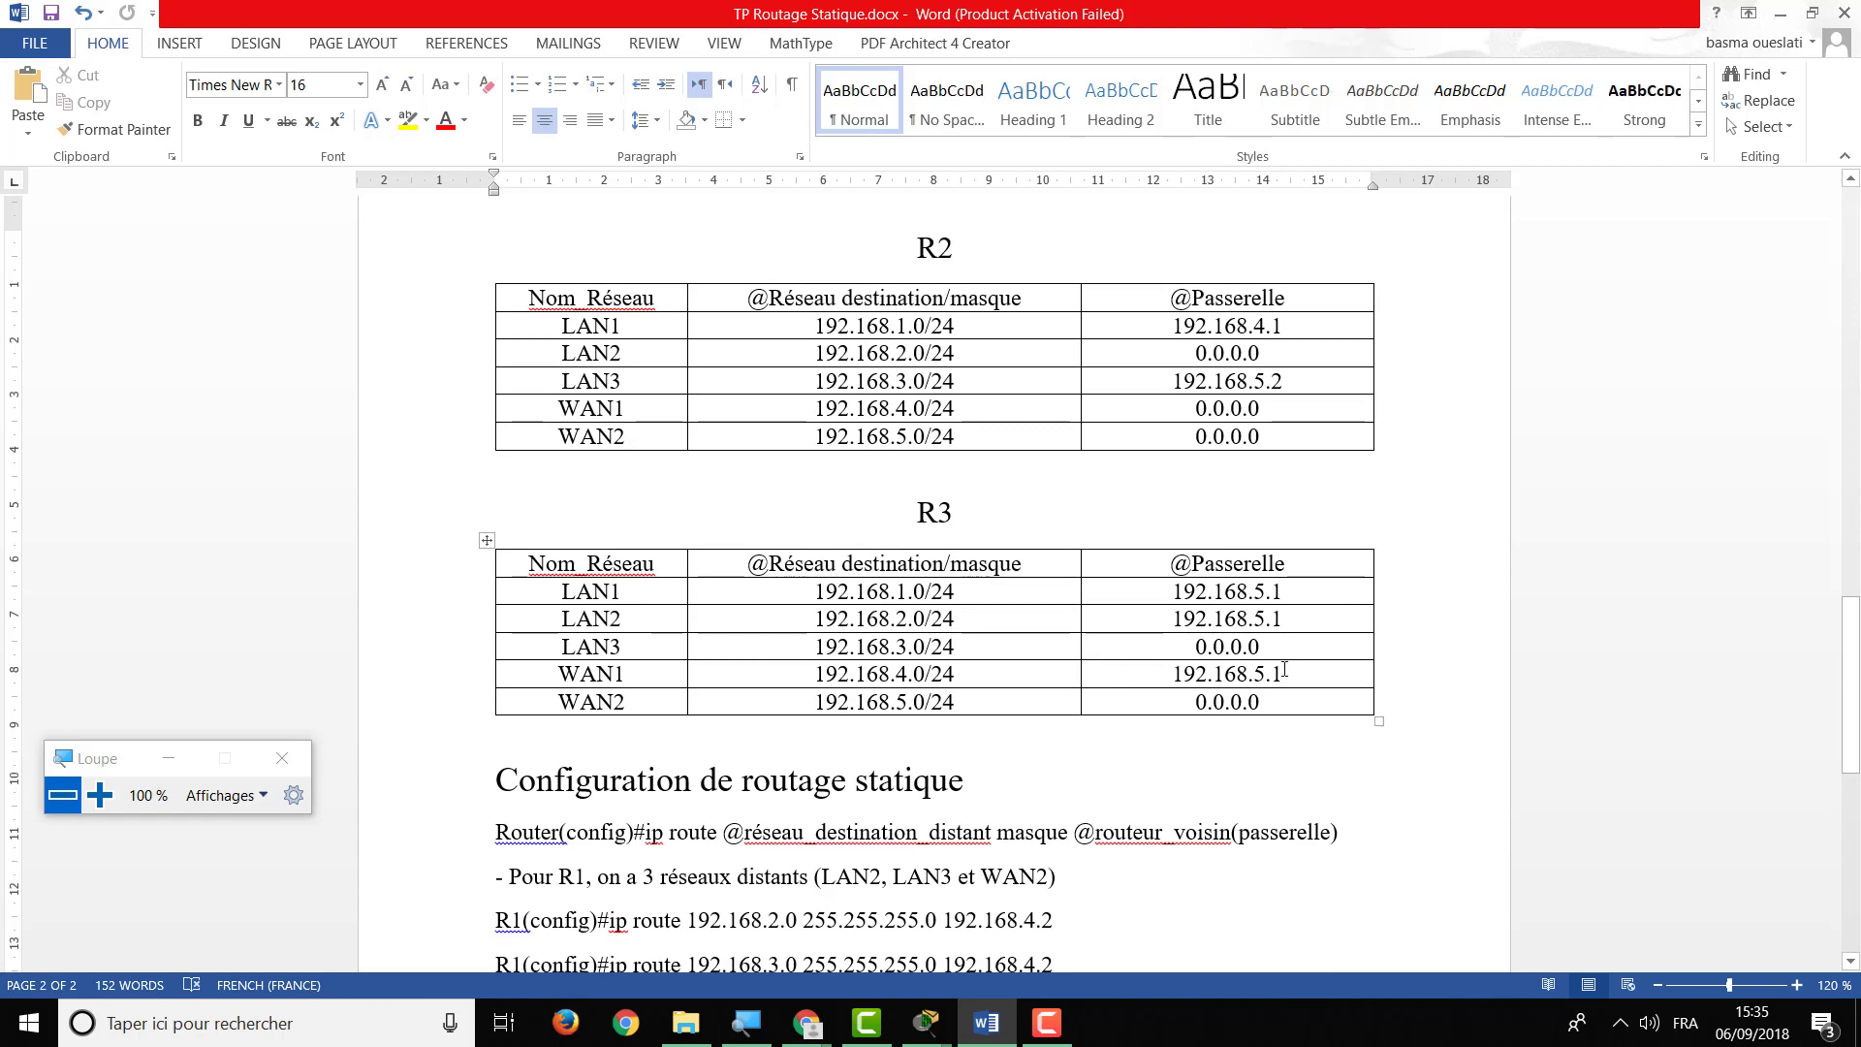
# Read the general ip route syntax under Configuration de routage statique, going through destination network, mask and neighbouring router gateway
pyautogui.moveTo(1855, 694); pyautogui.dragTo(1858, 766)
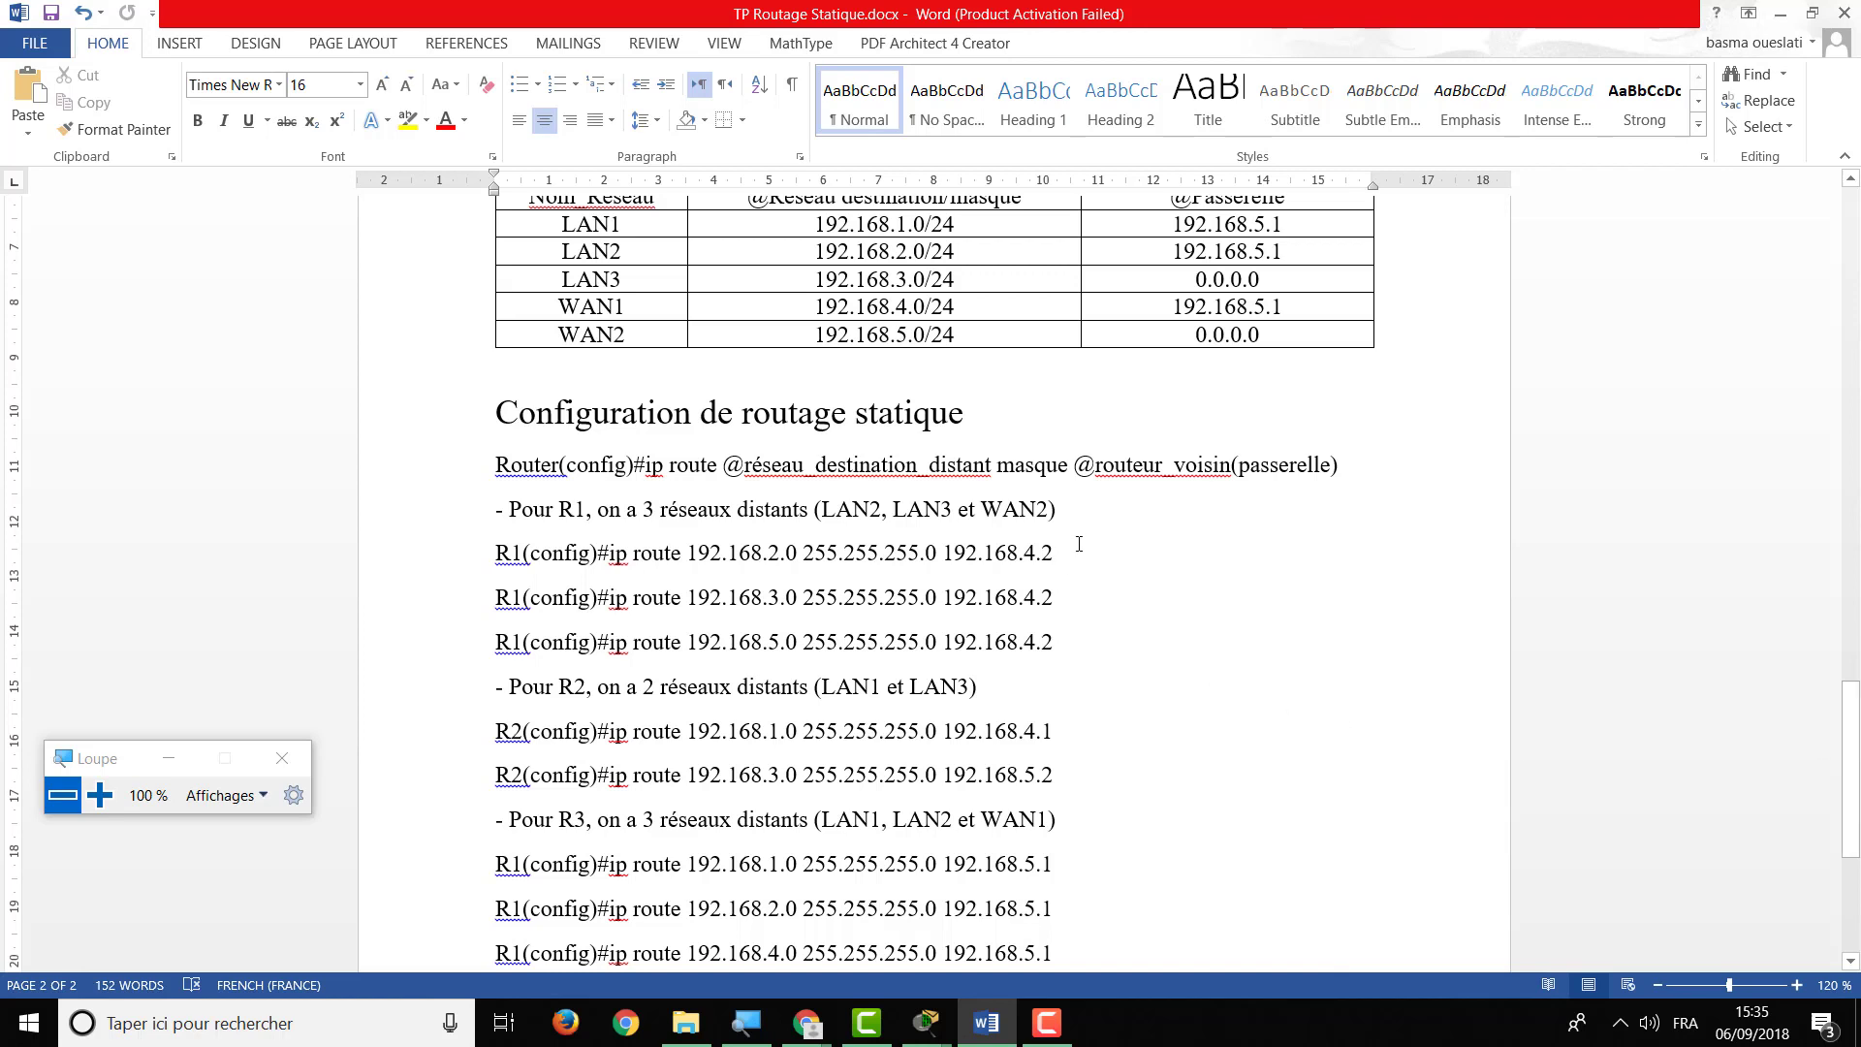
pyautogui.doubleClick(595, 467)
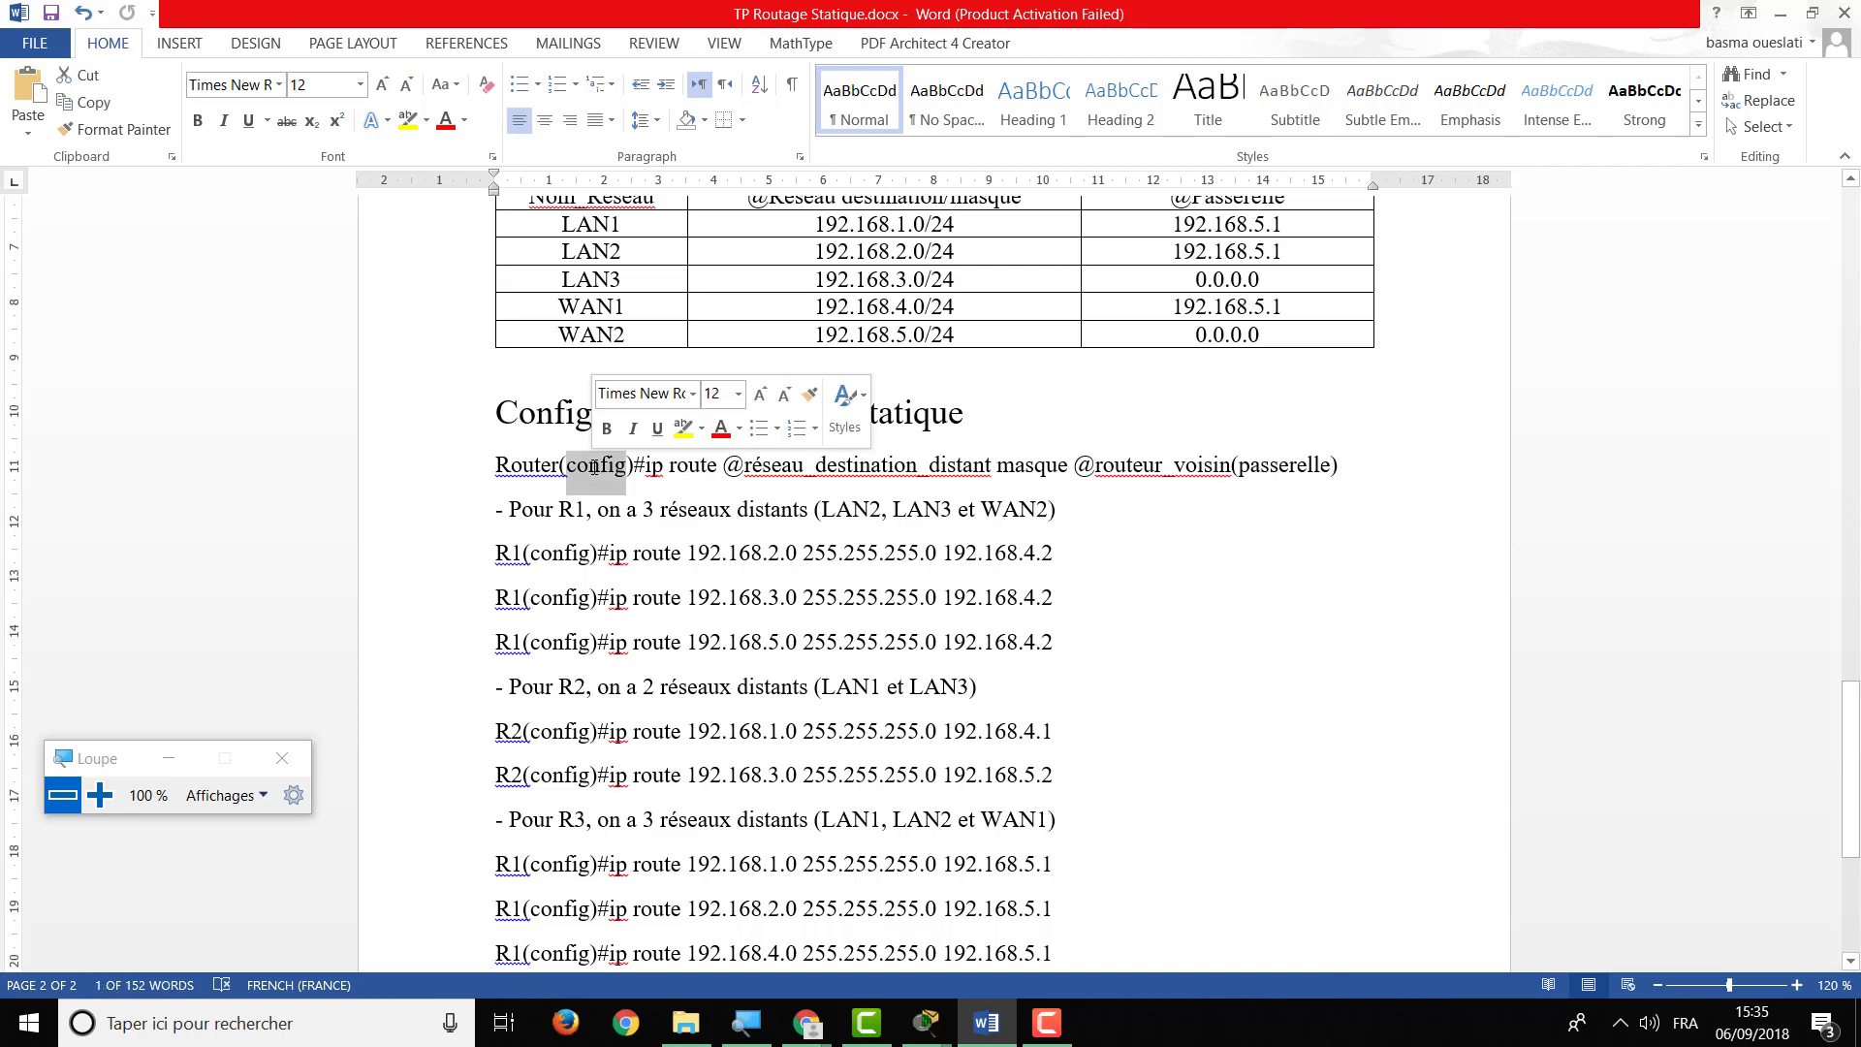
pyautogui.doubleClick(656, 467)
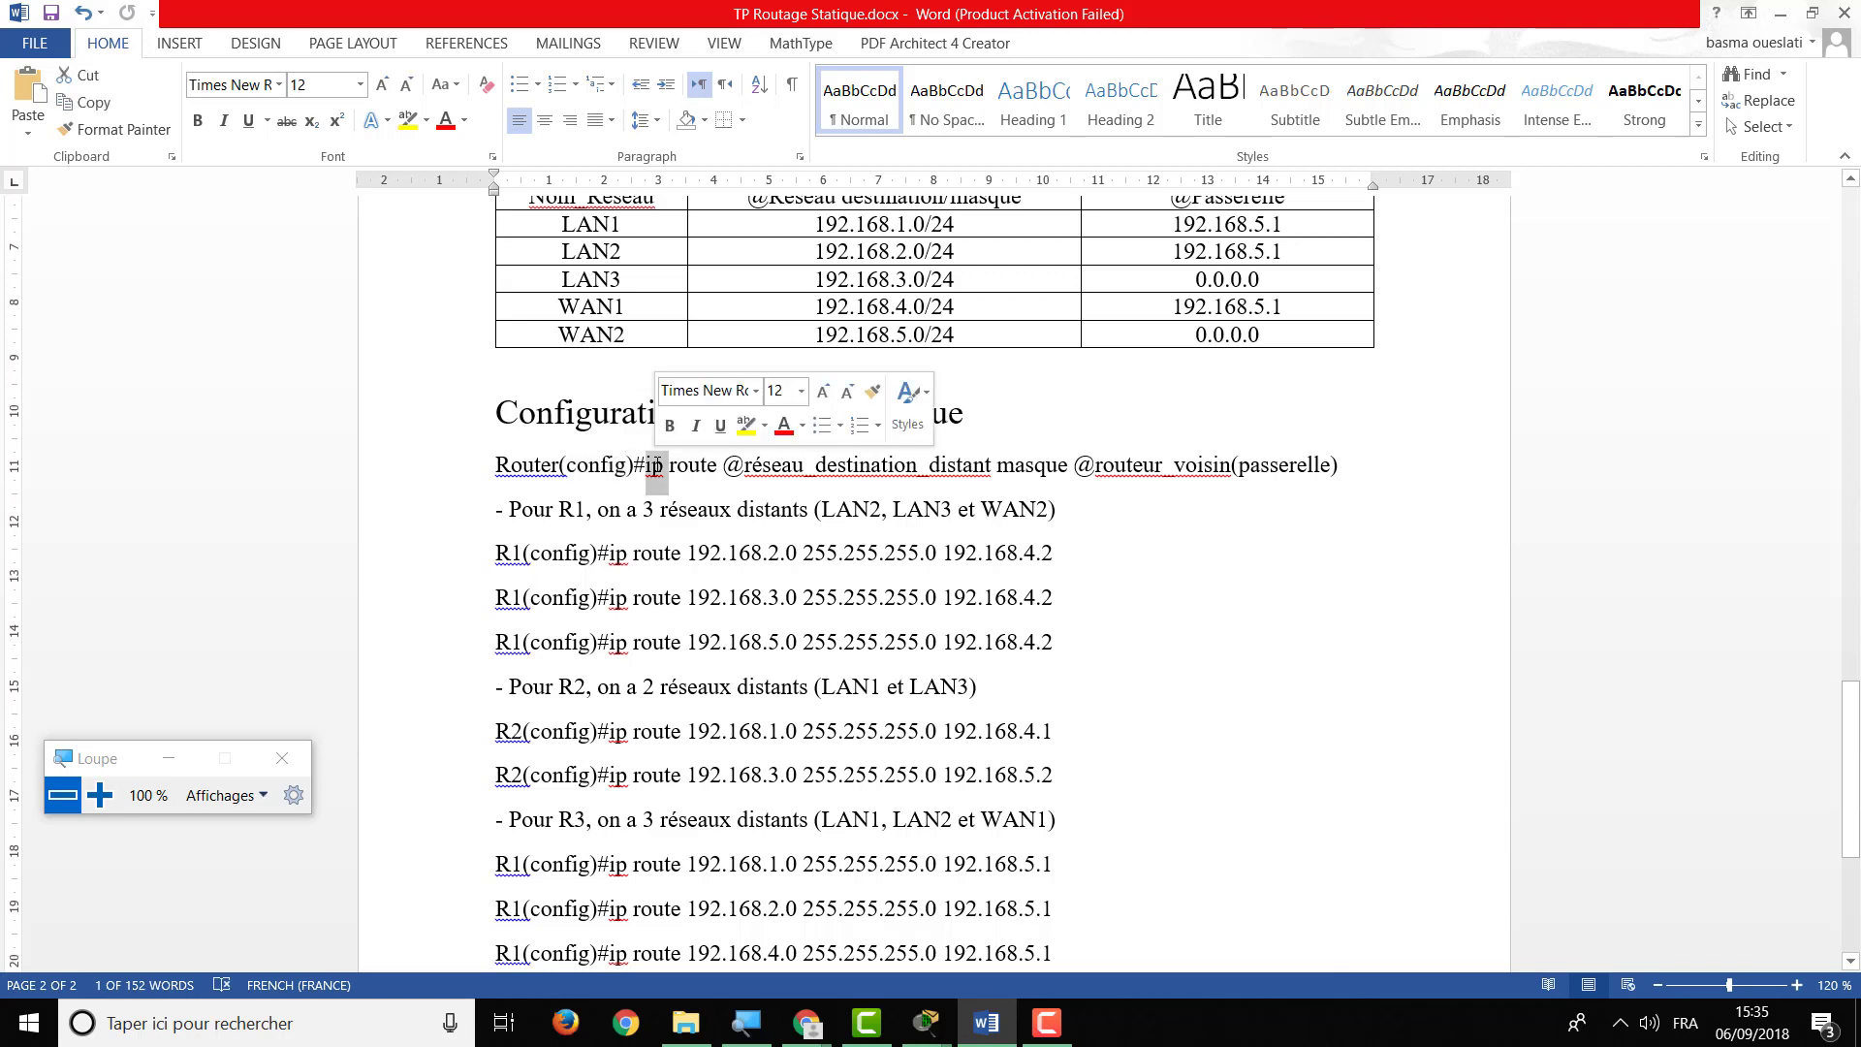
pyautogui.doubleClick(690, 467)
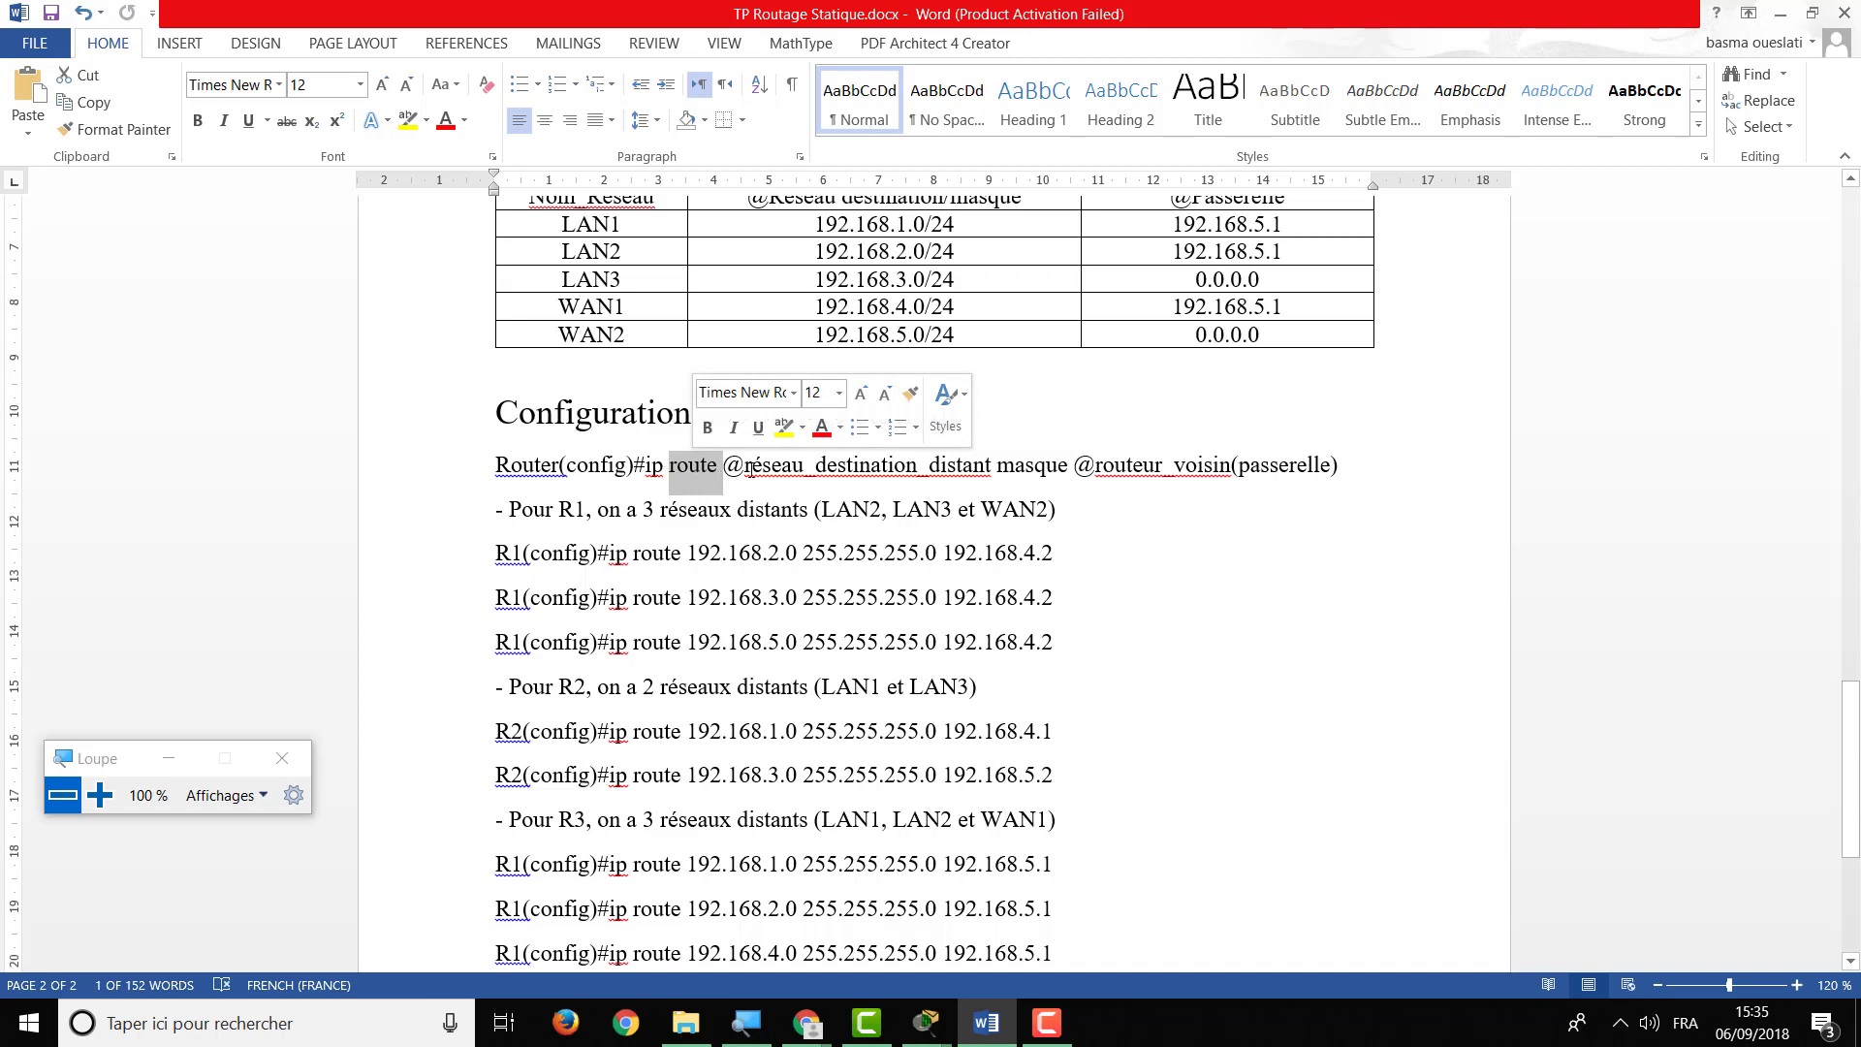
pyautogui.moveTo(726, 469); pyautogui.dragTo(969, 484)
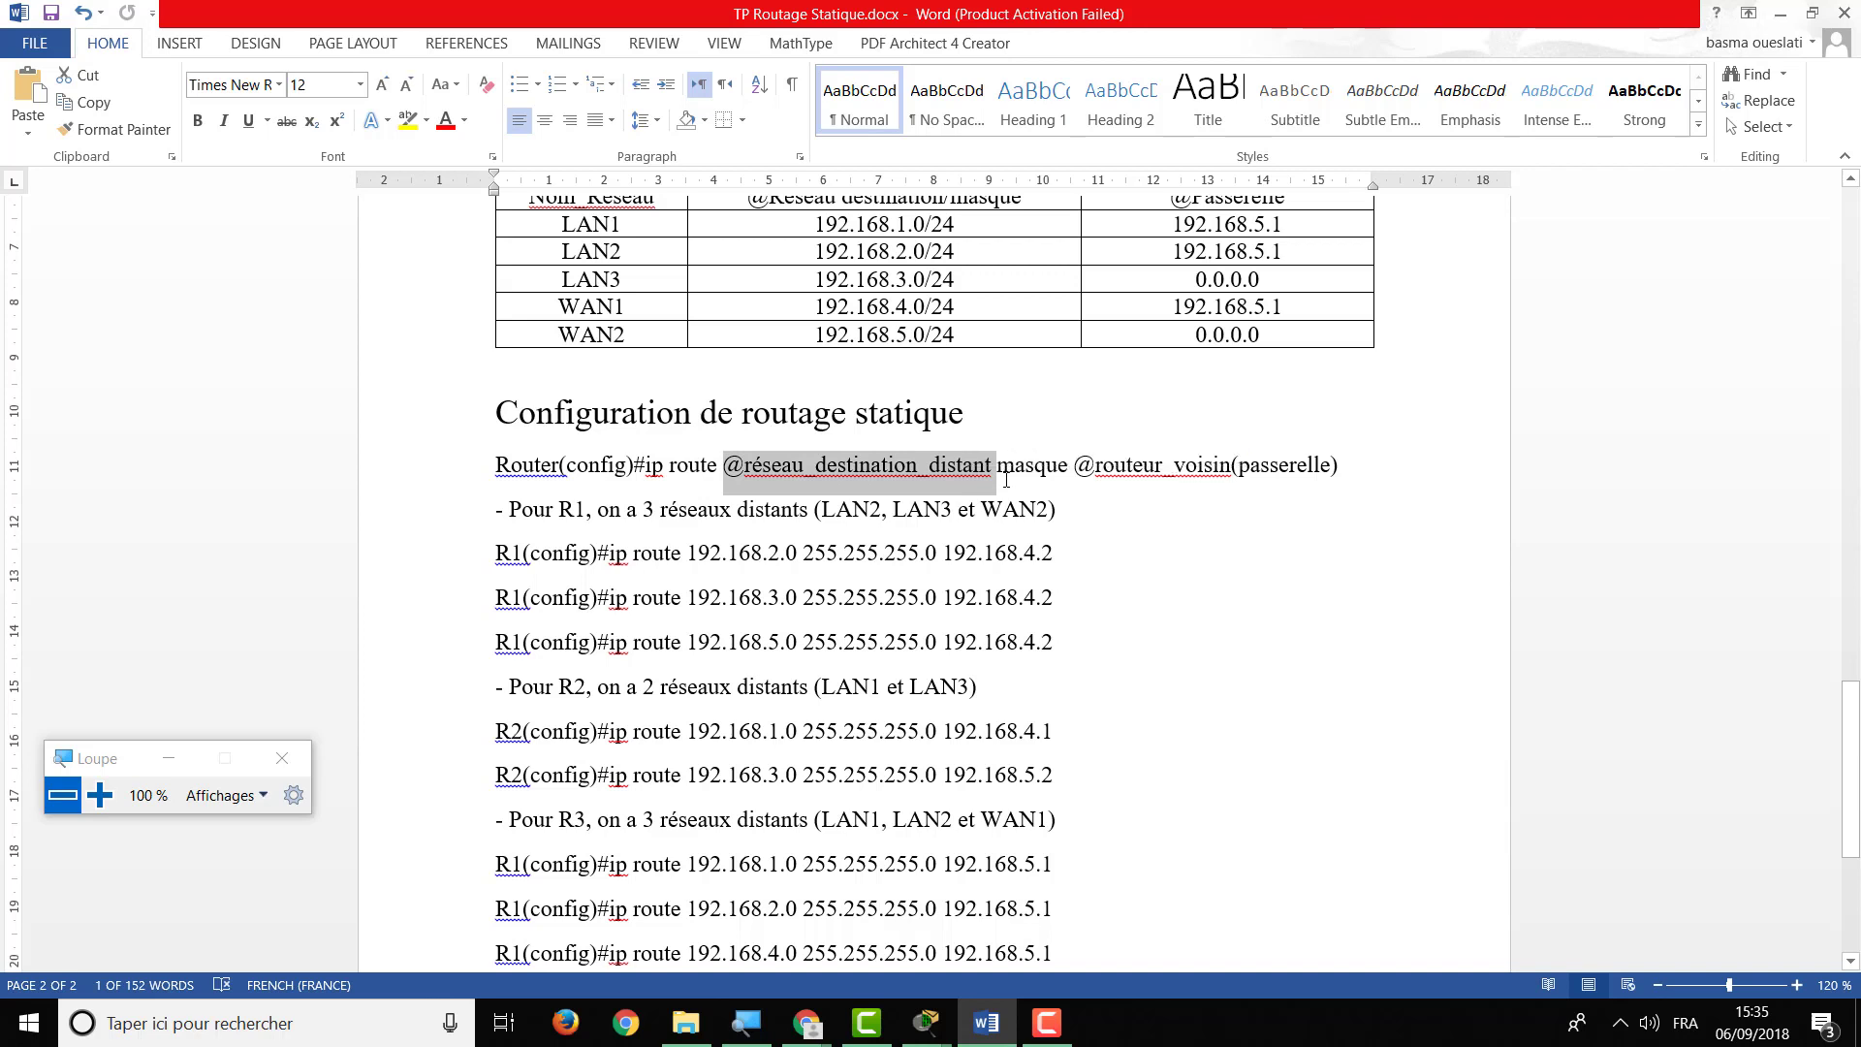
pyautogui.doubleClick(1018, 468)
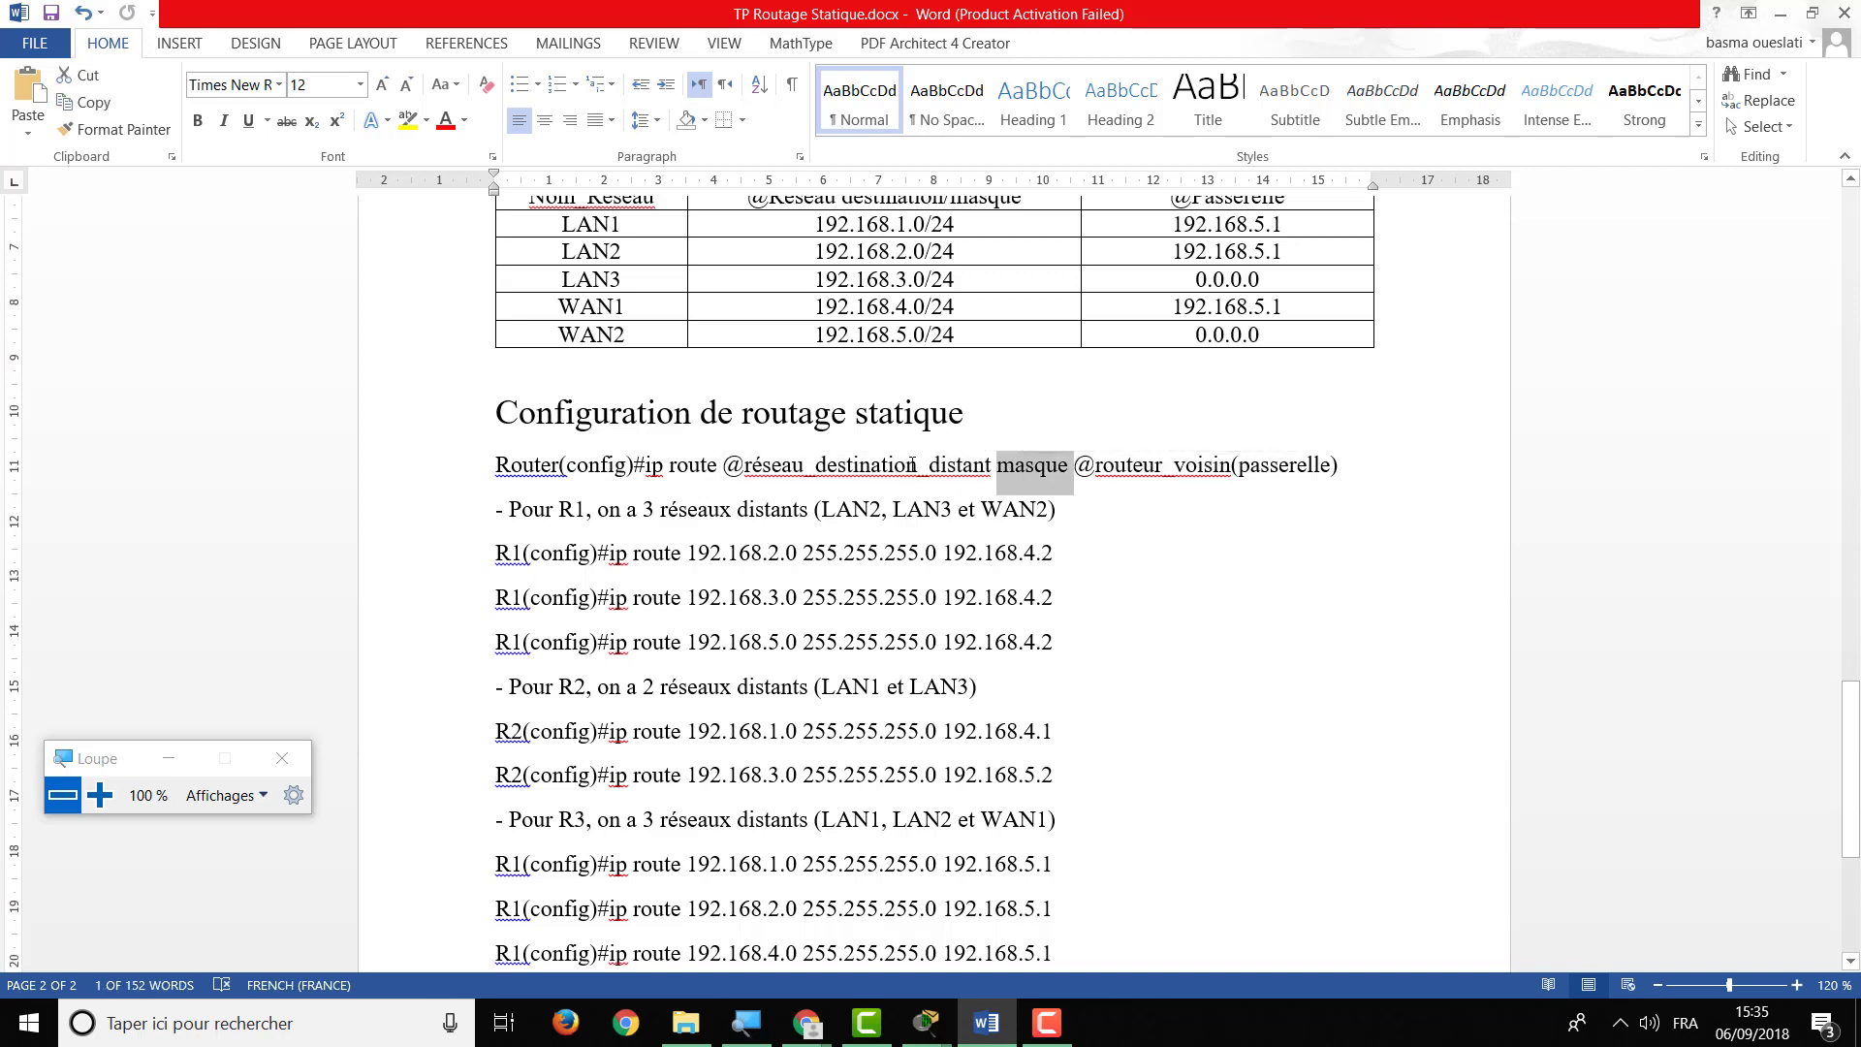
pyautogui.click(1076, 465)
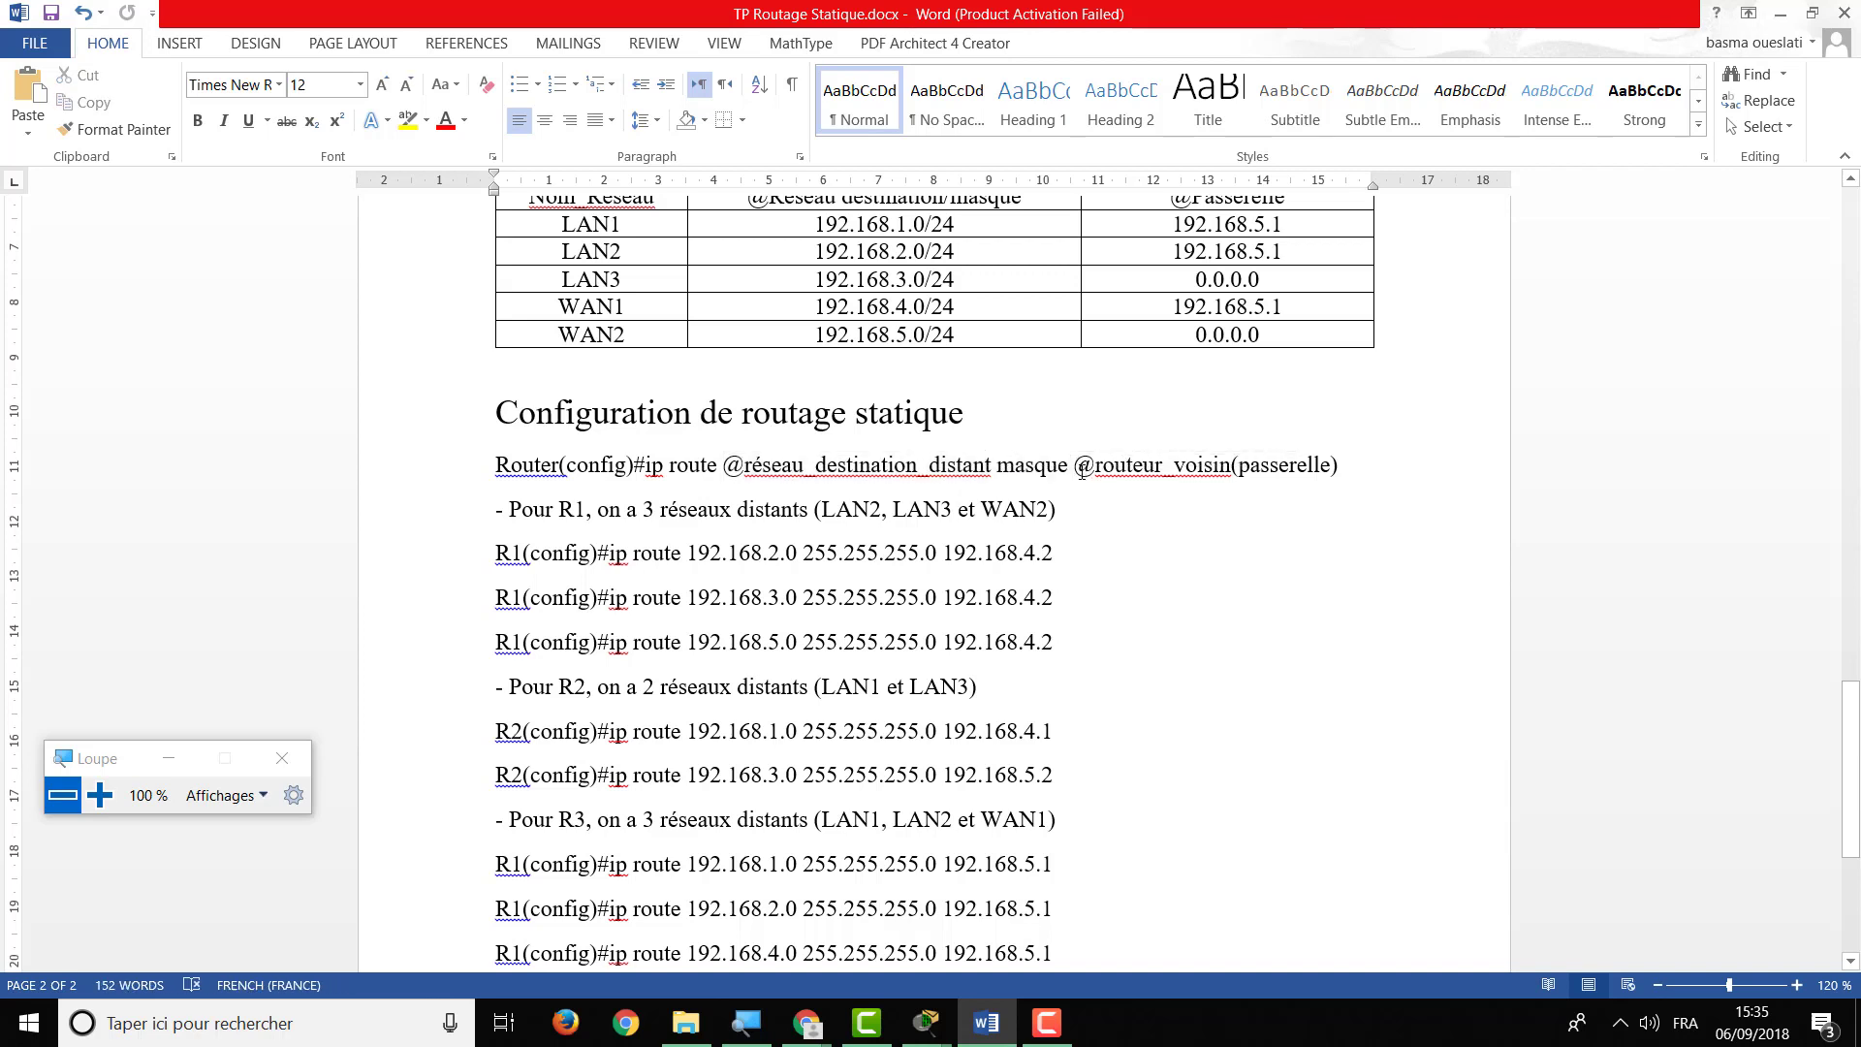
pyautogui.moveTo(1076, 465); pyautogui.dragTo(1345, 473)
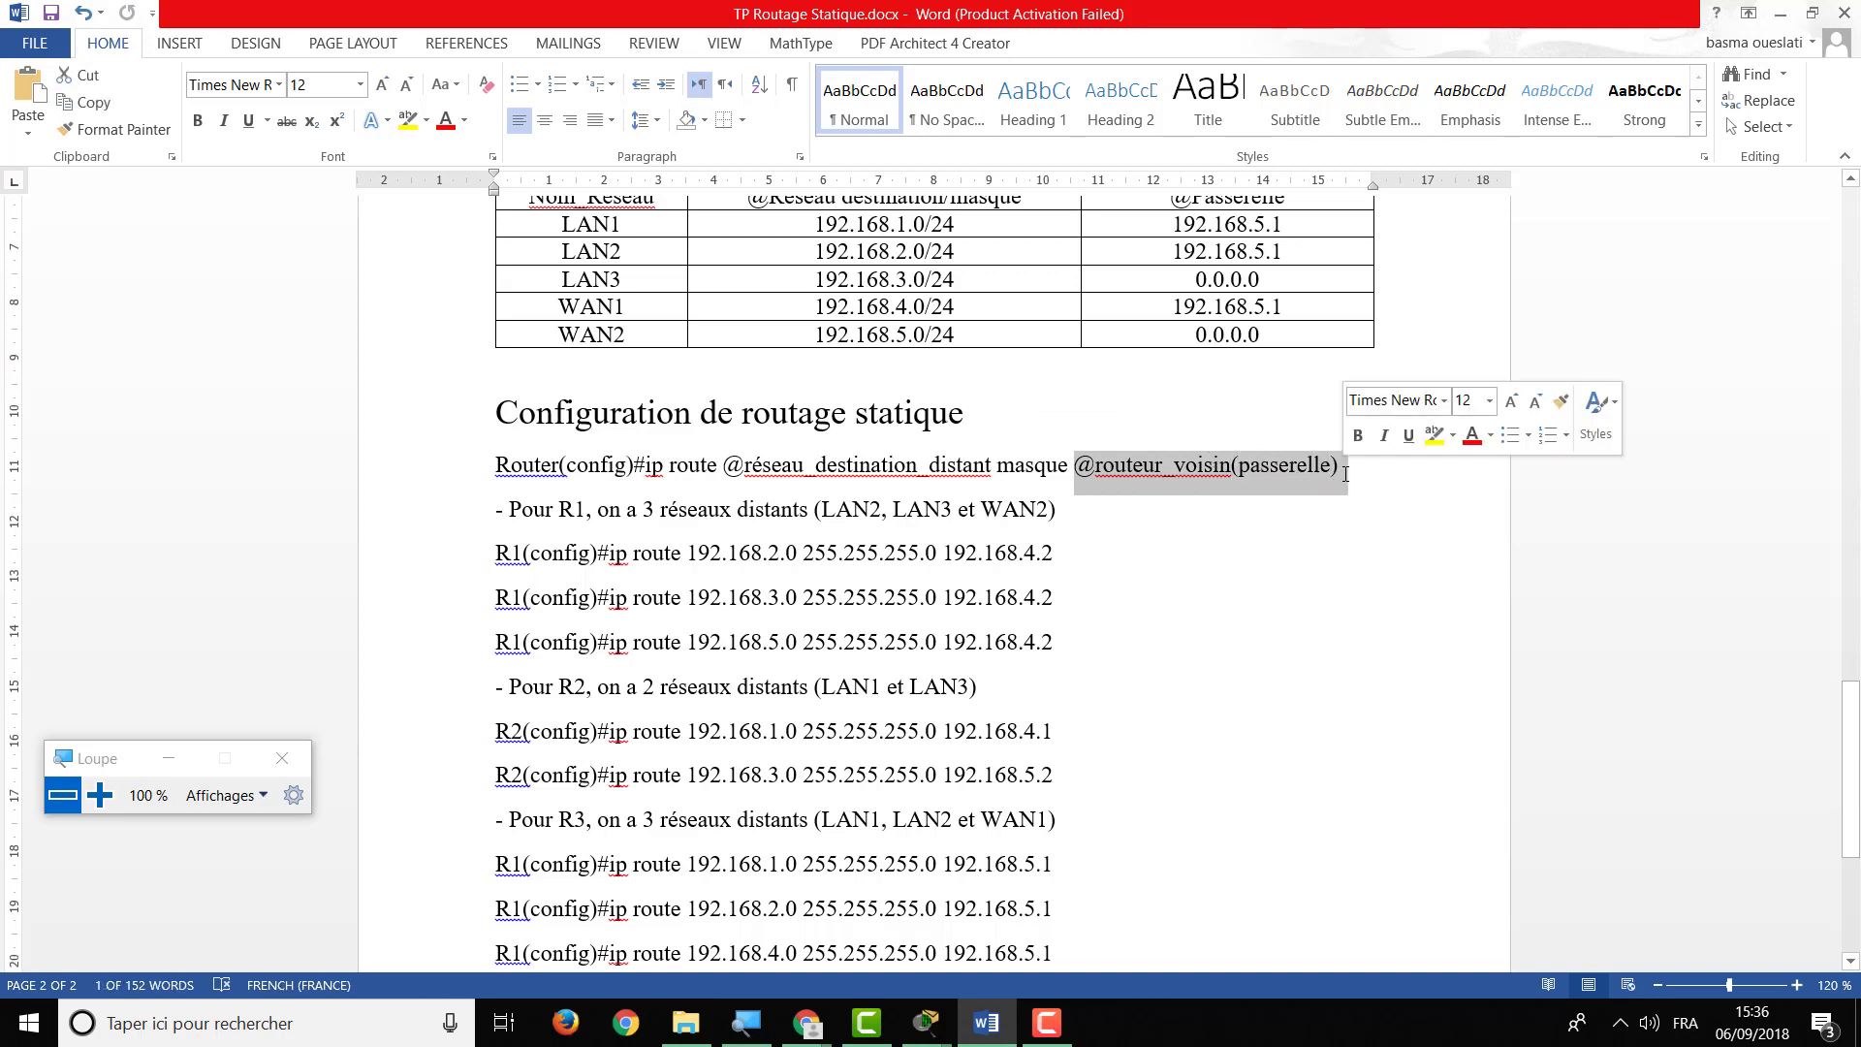
pyautogui.click(1112, 511)
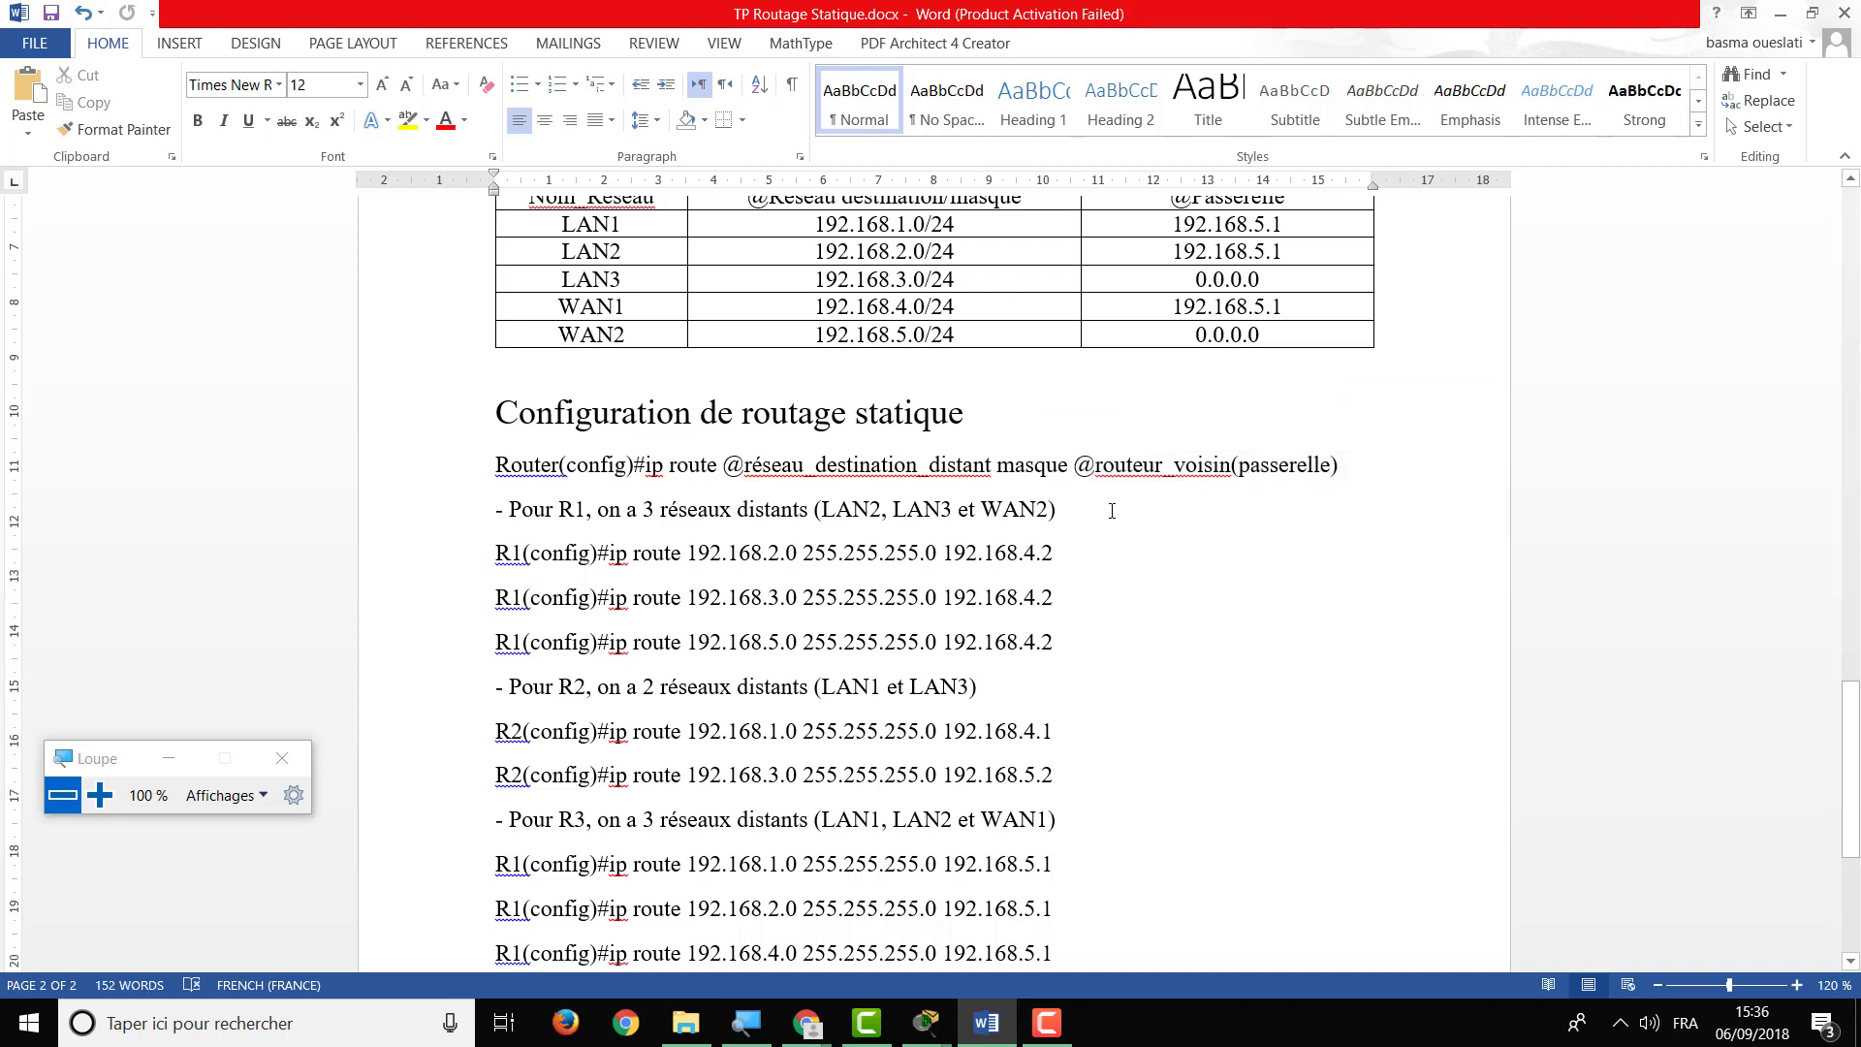
# Review the static route commands listed for the remote networks of R1, R2 and R3
pyautogui.scroll(-2, 1252, 530)
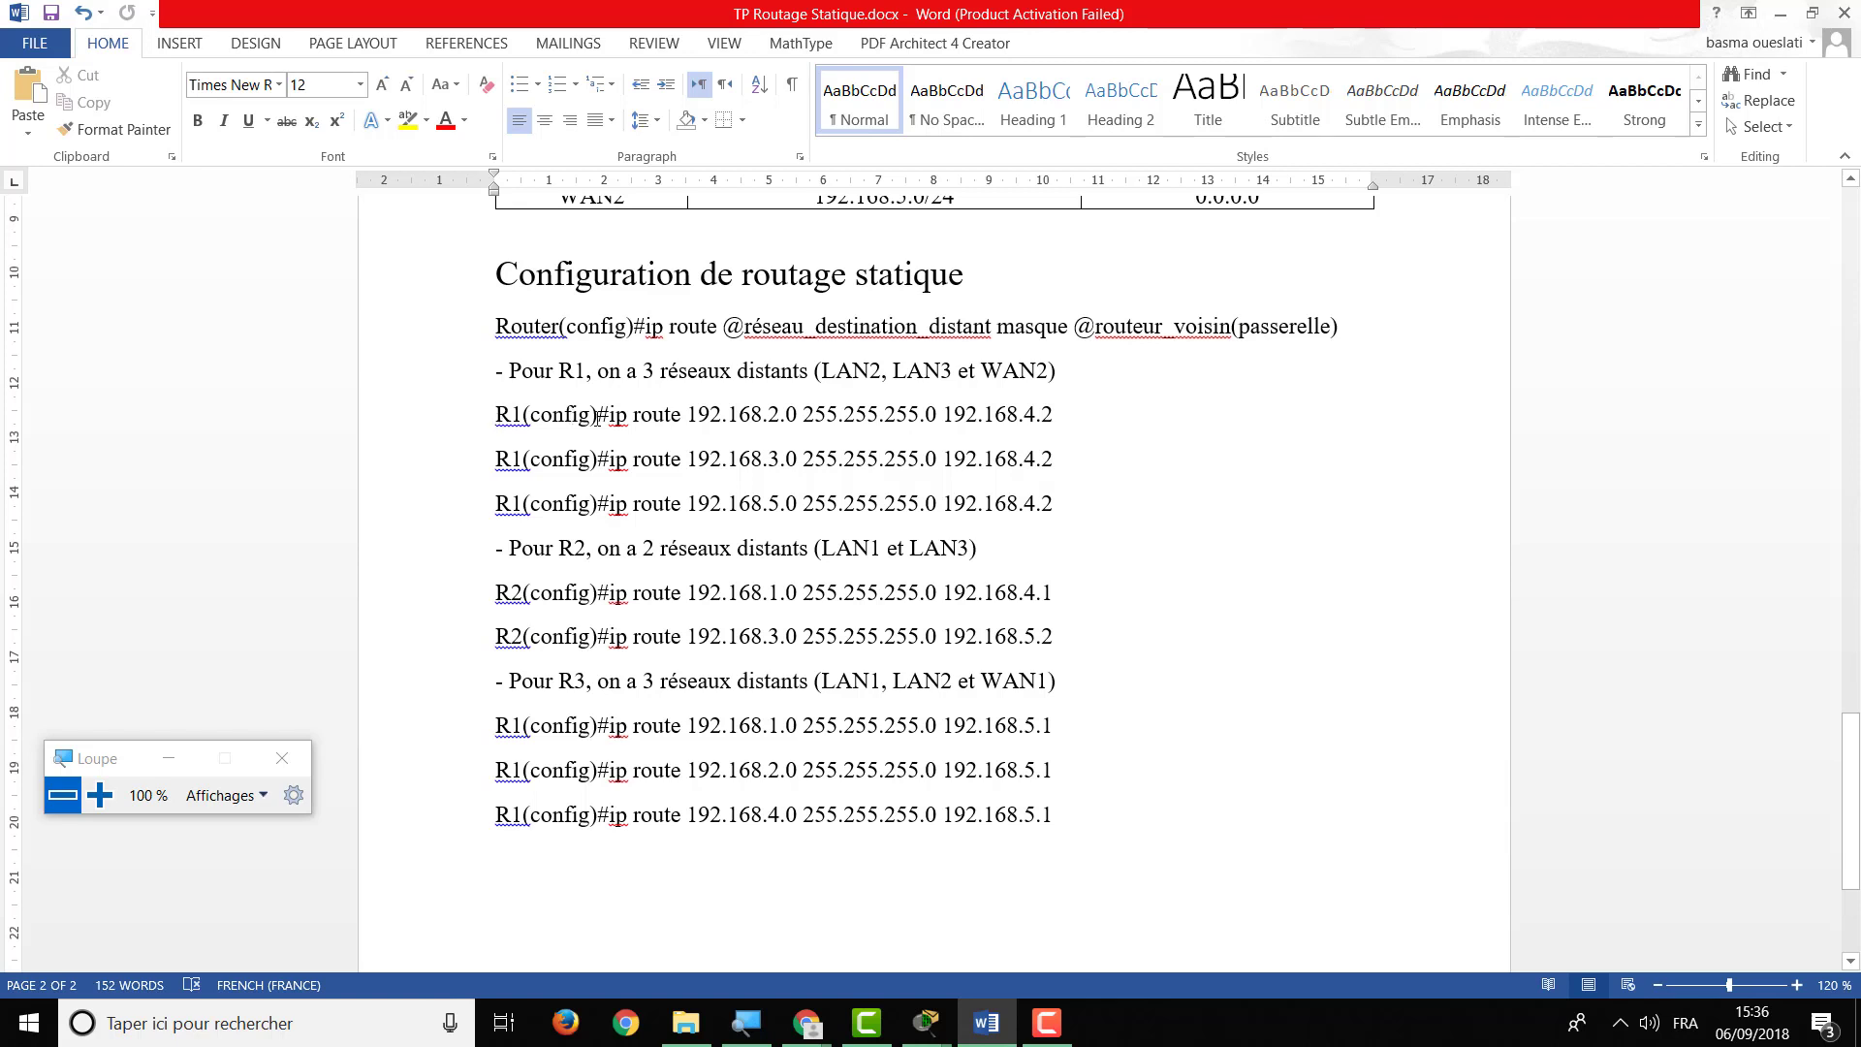
pyautogui.moveTo(632, 417); pyautogui.dragTo(504, 407)
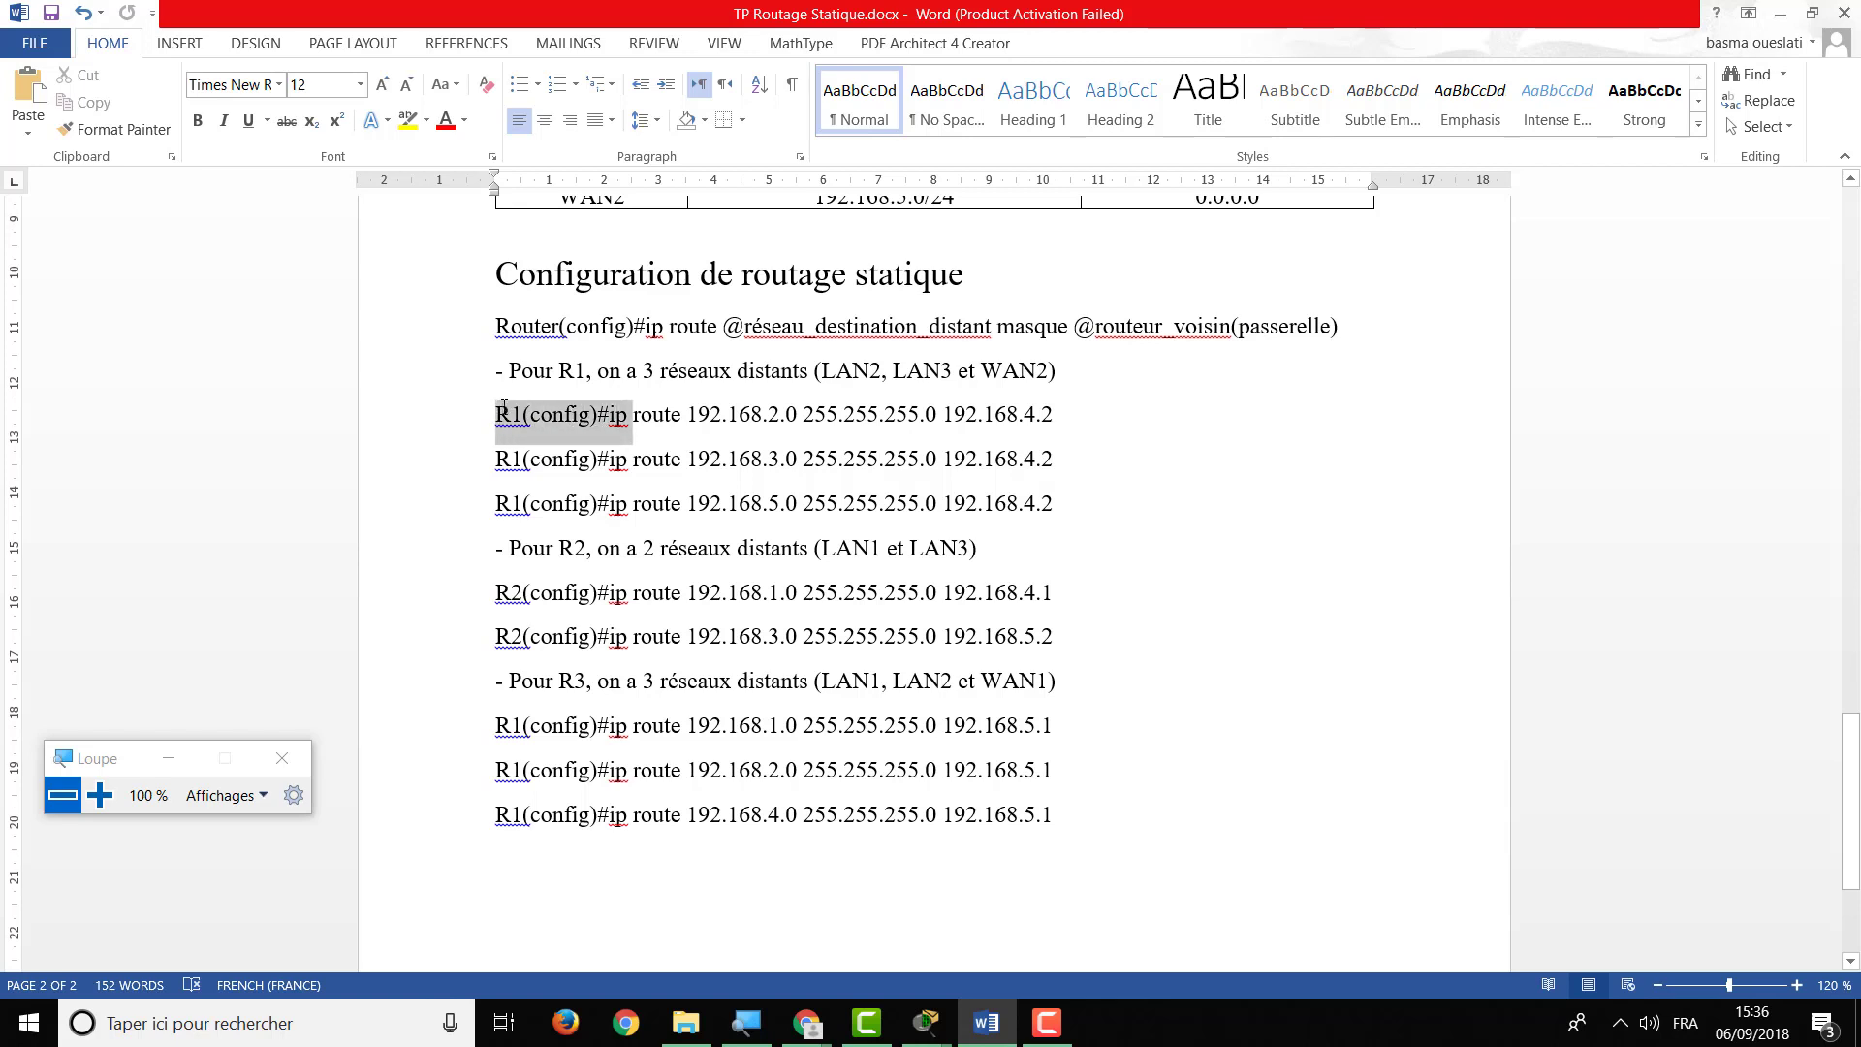
pyautogui.click(670, 424)
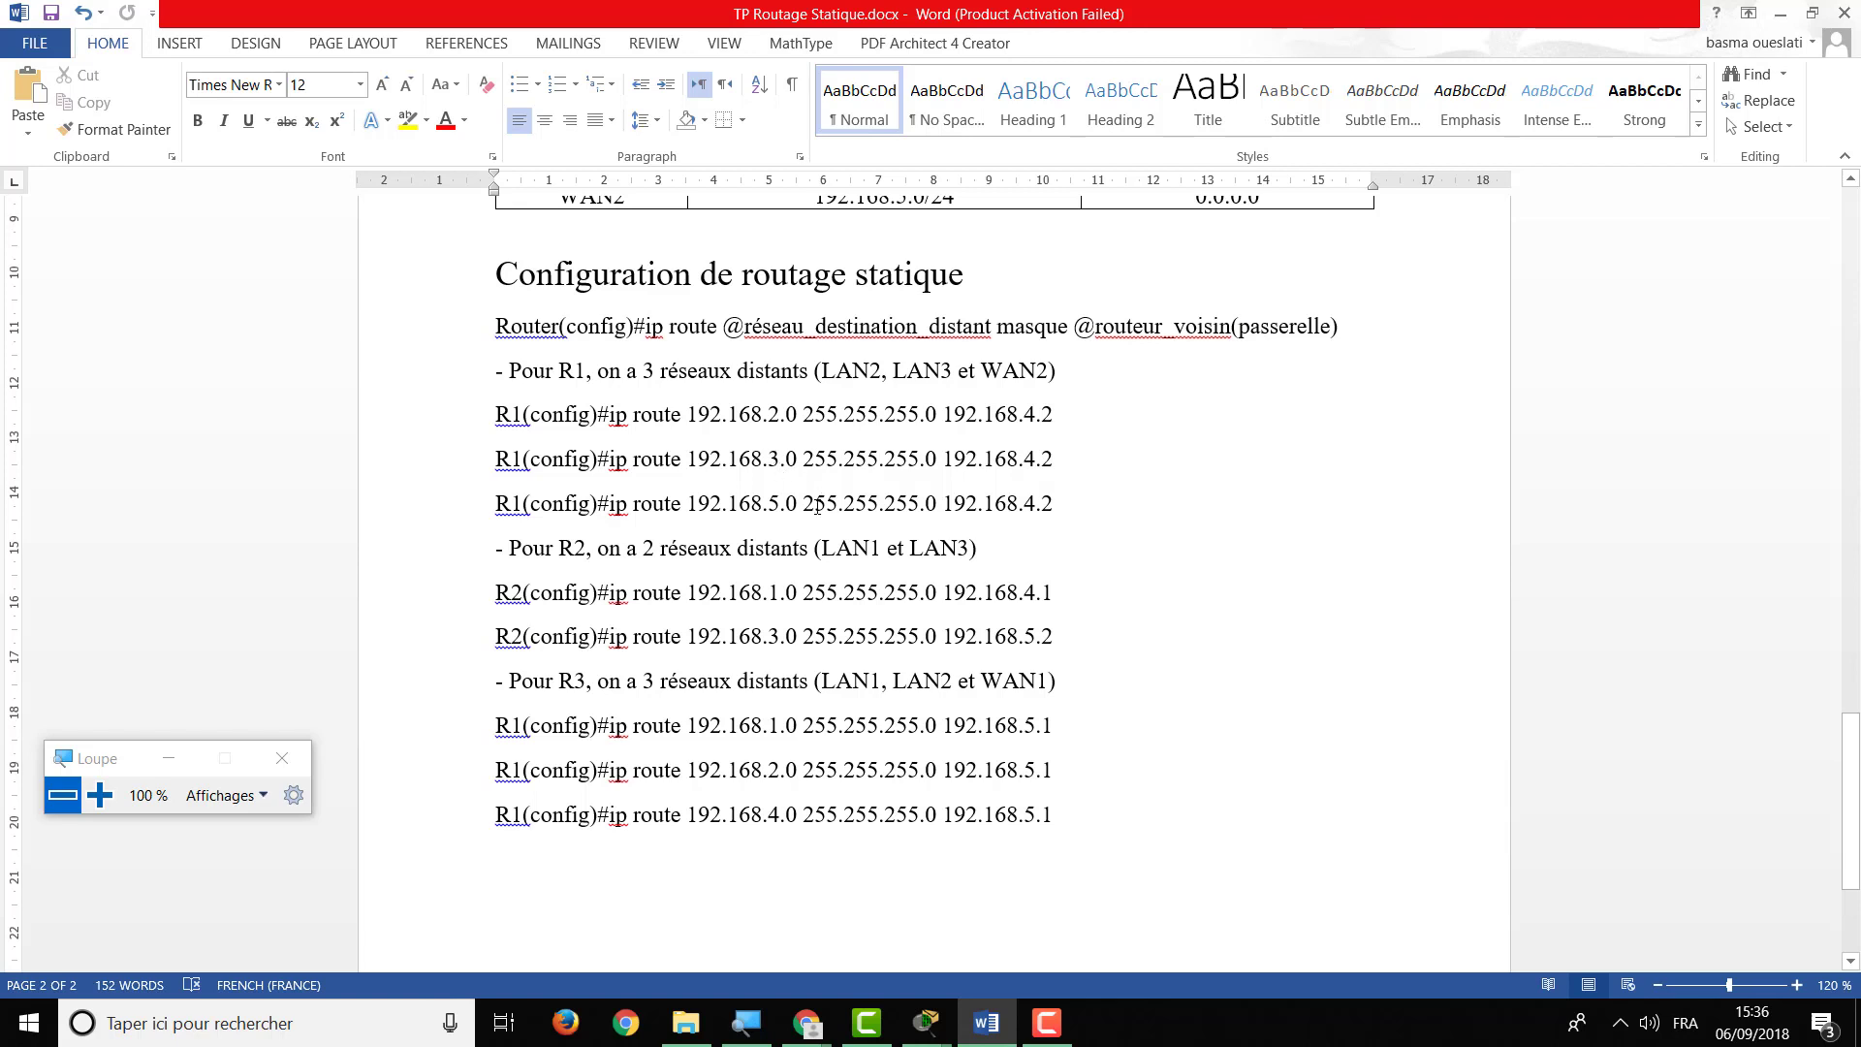
pyautogui.doubleClick(707, 549)
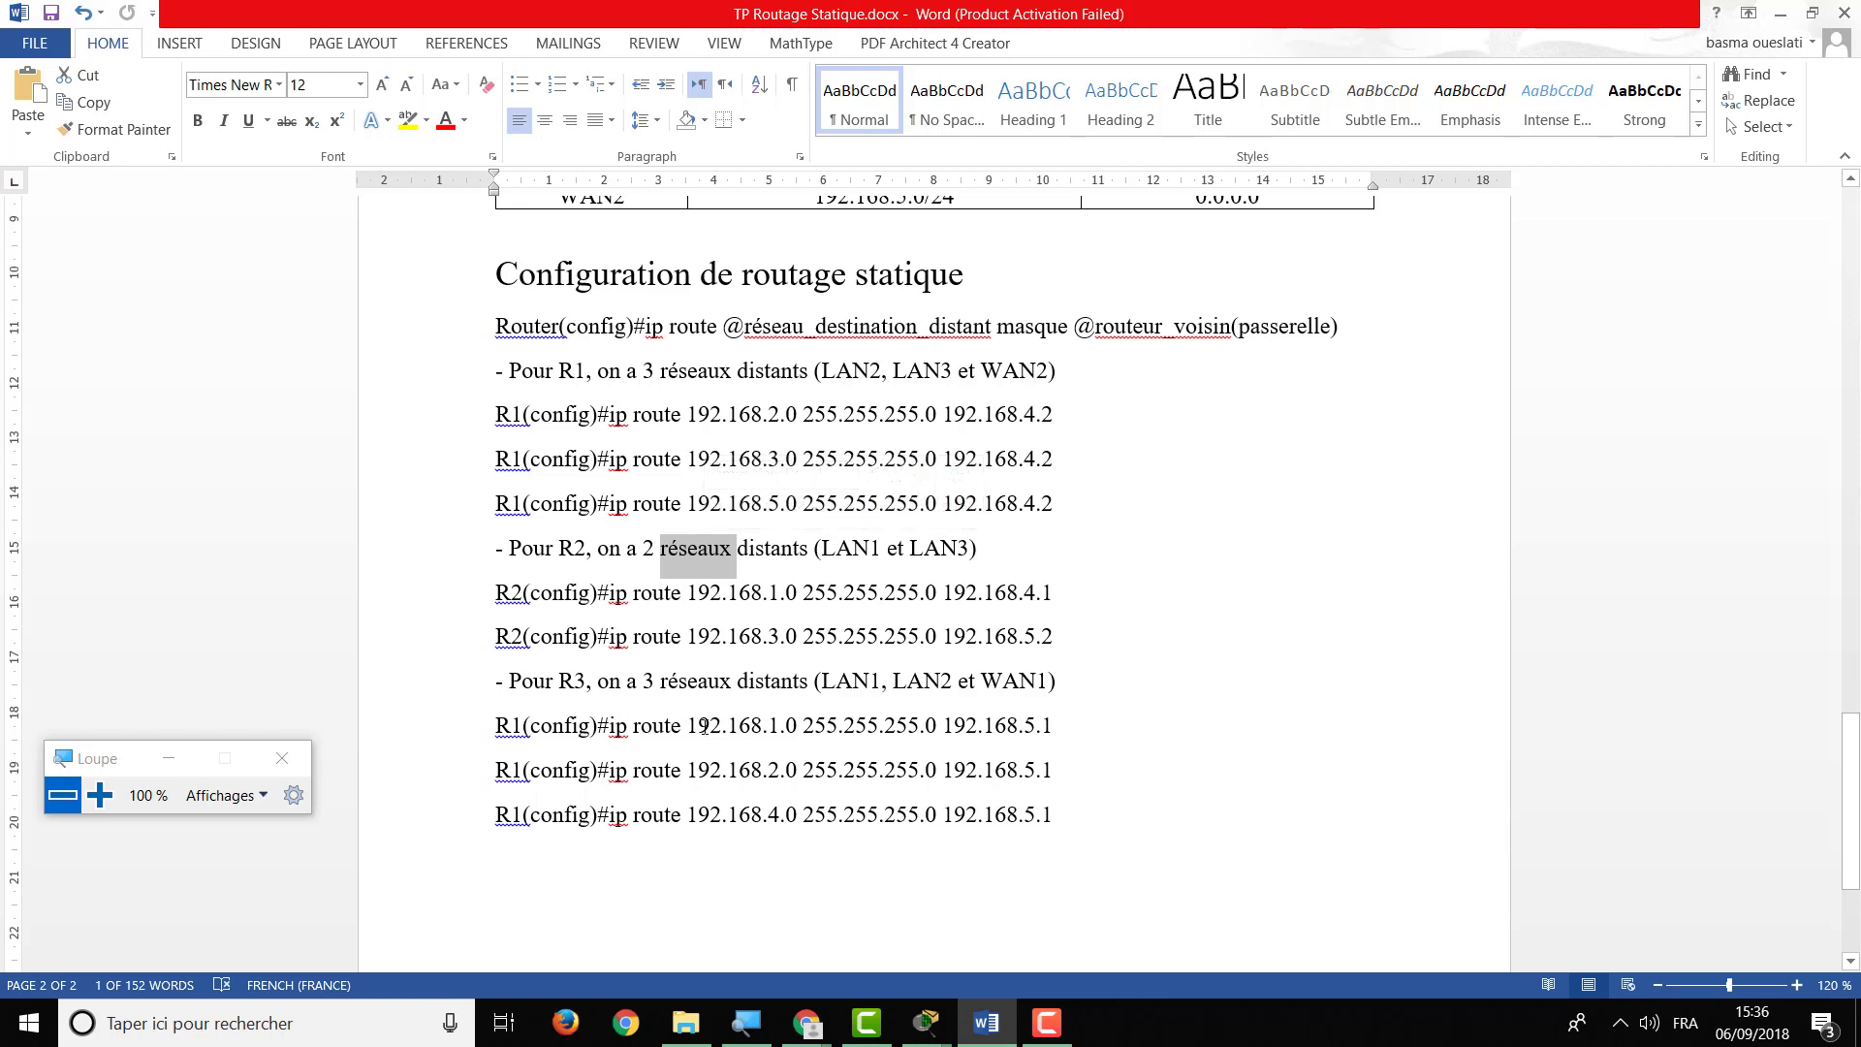
pyautogui.click(790, 814)
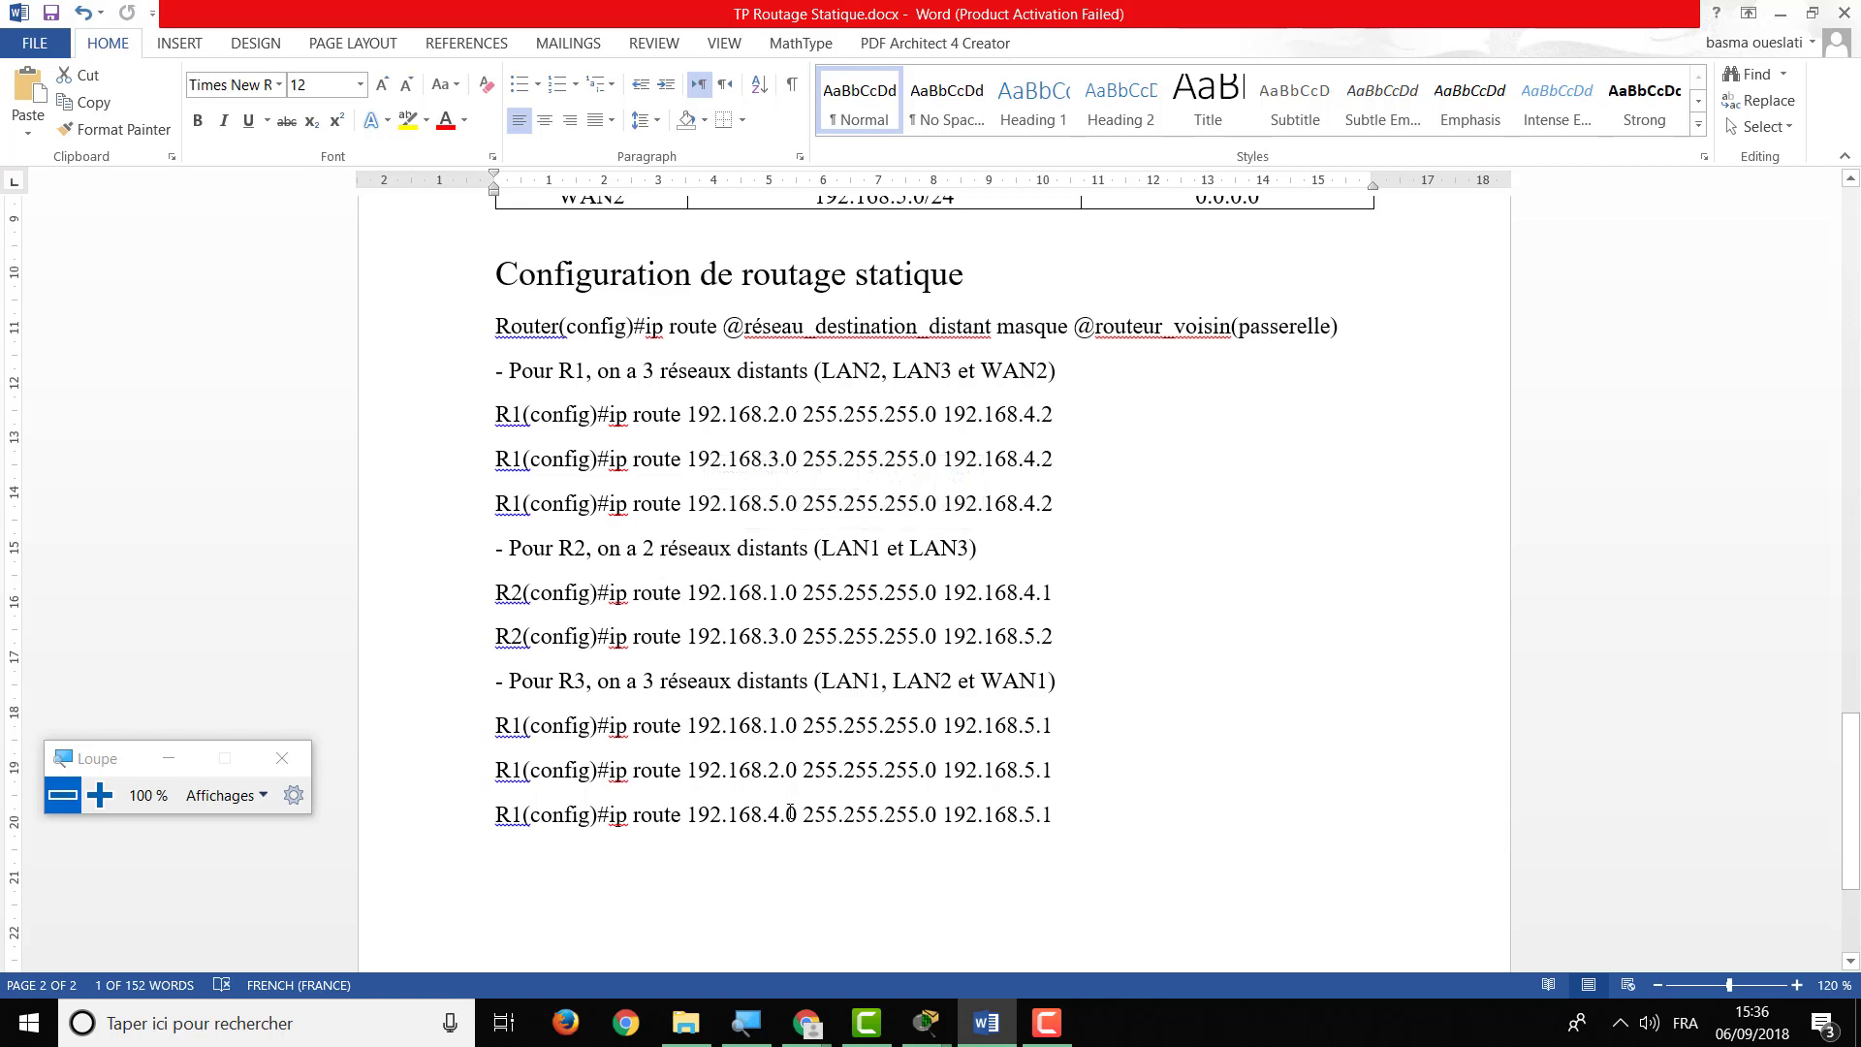
pyautogui.moveTo(1853, 820); pyautogui.dragTo(1859, 739)
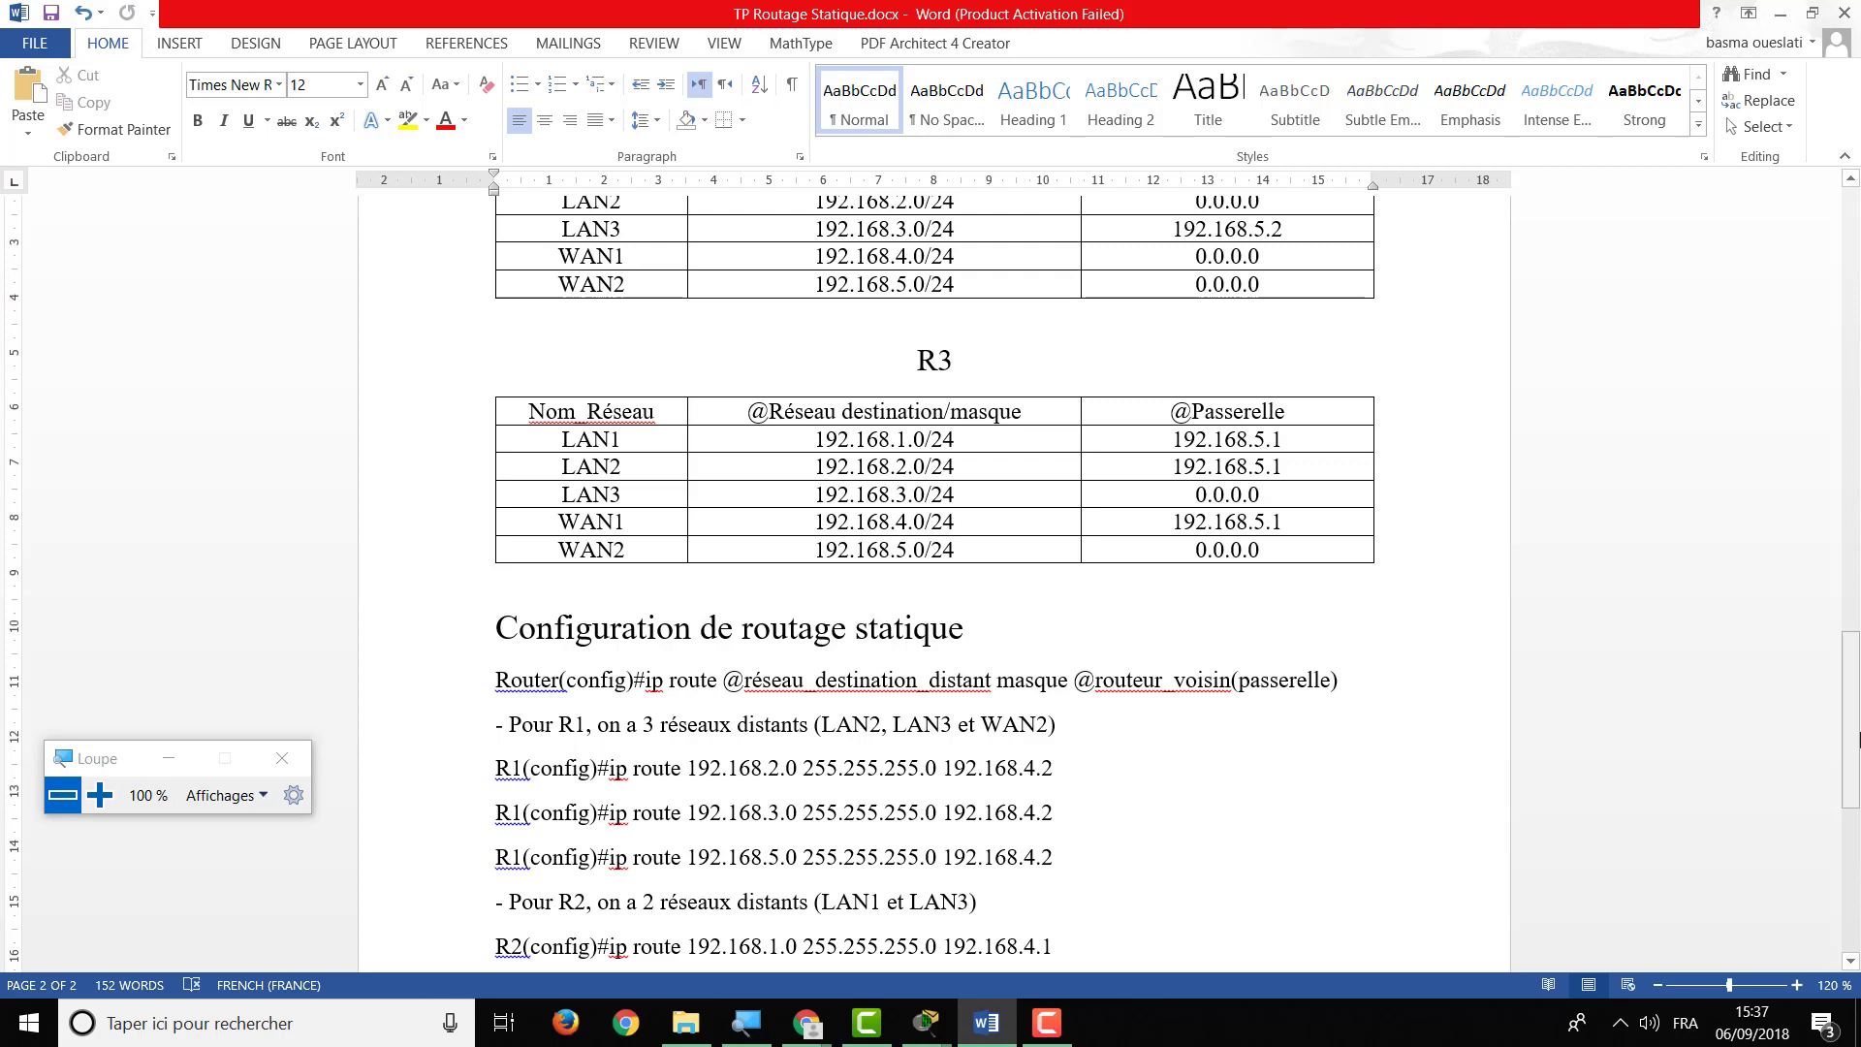
# Switch to Cisco Packet Tracer, open R1's command line, and magnify the screen to 200 %
pyautogui.moveTo(922, 1040)
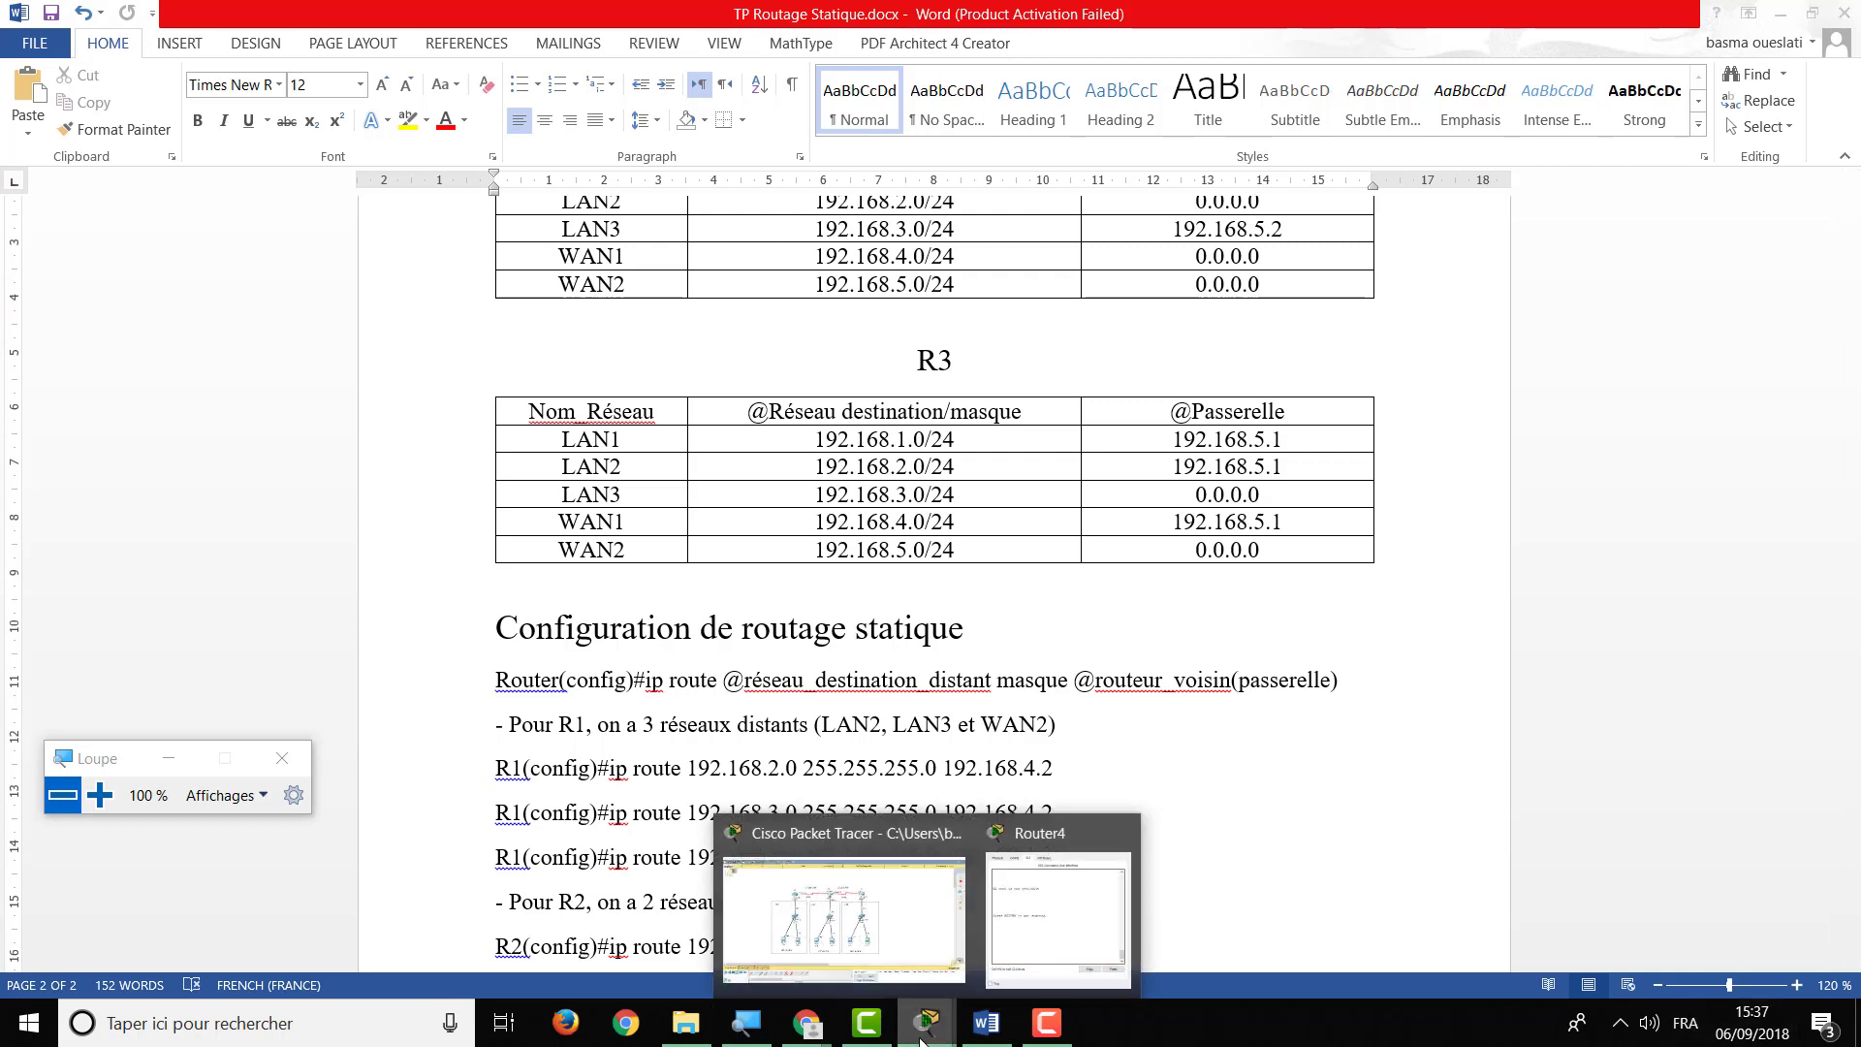
pyautogui.click(885, 942)
pyautogui.click(550, 310)
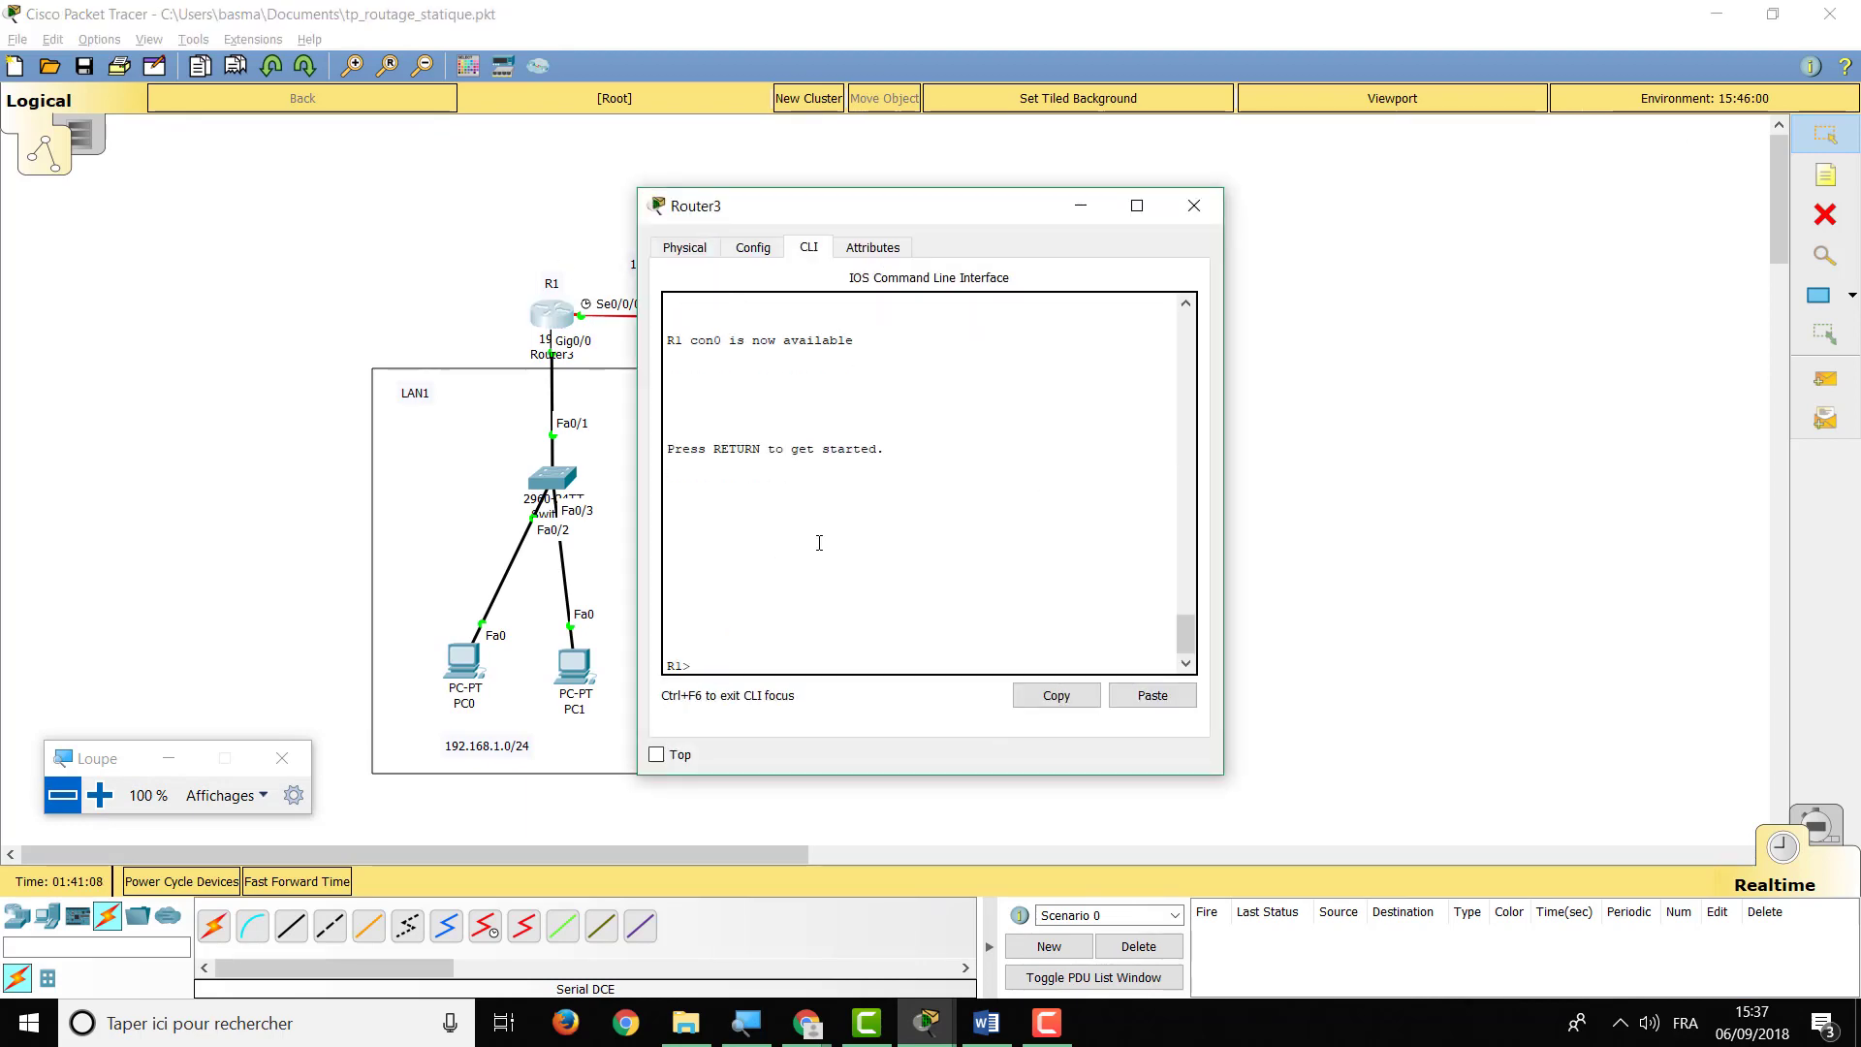
pyautogui.click(100, 795)
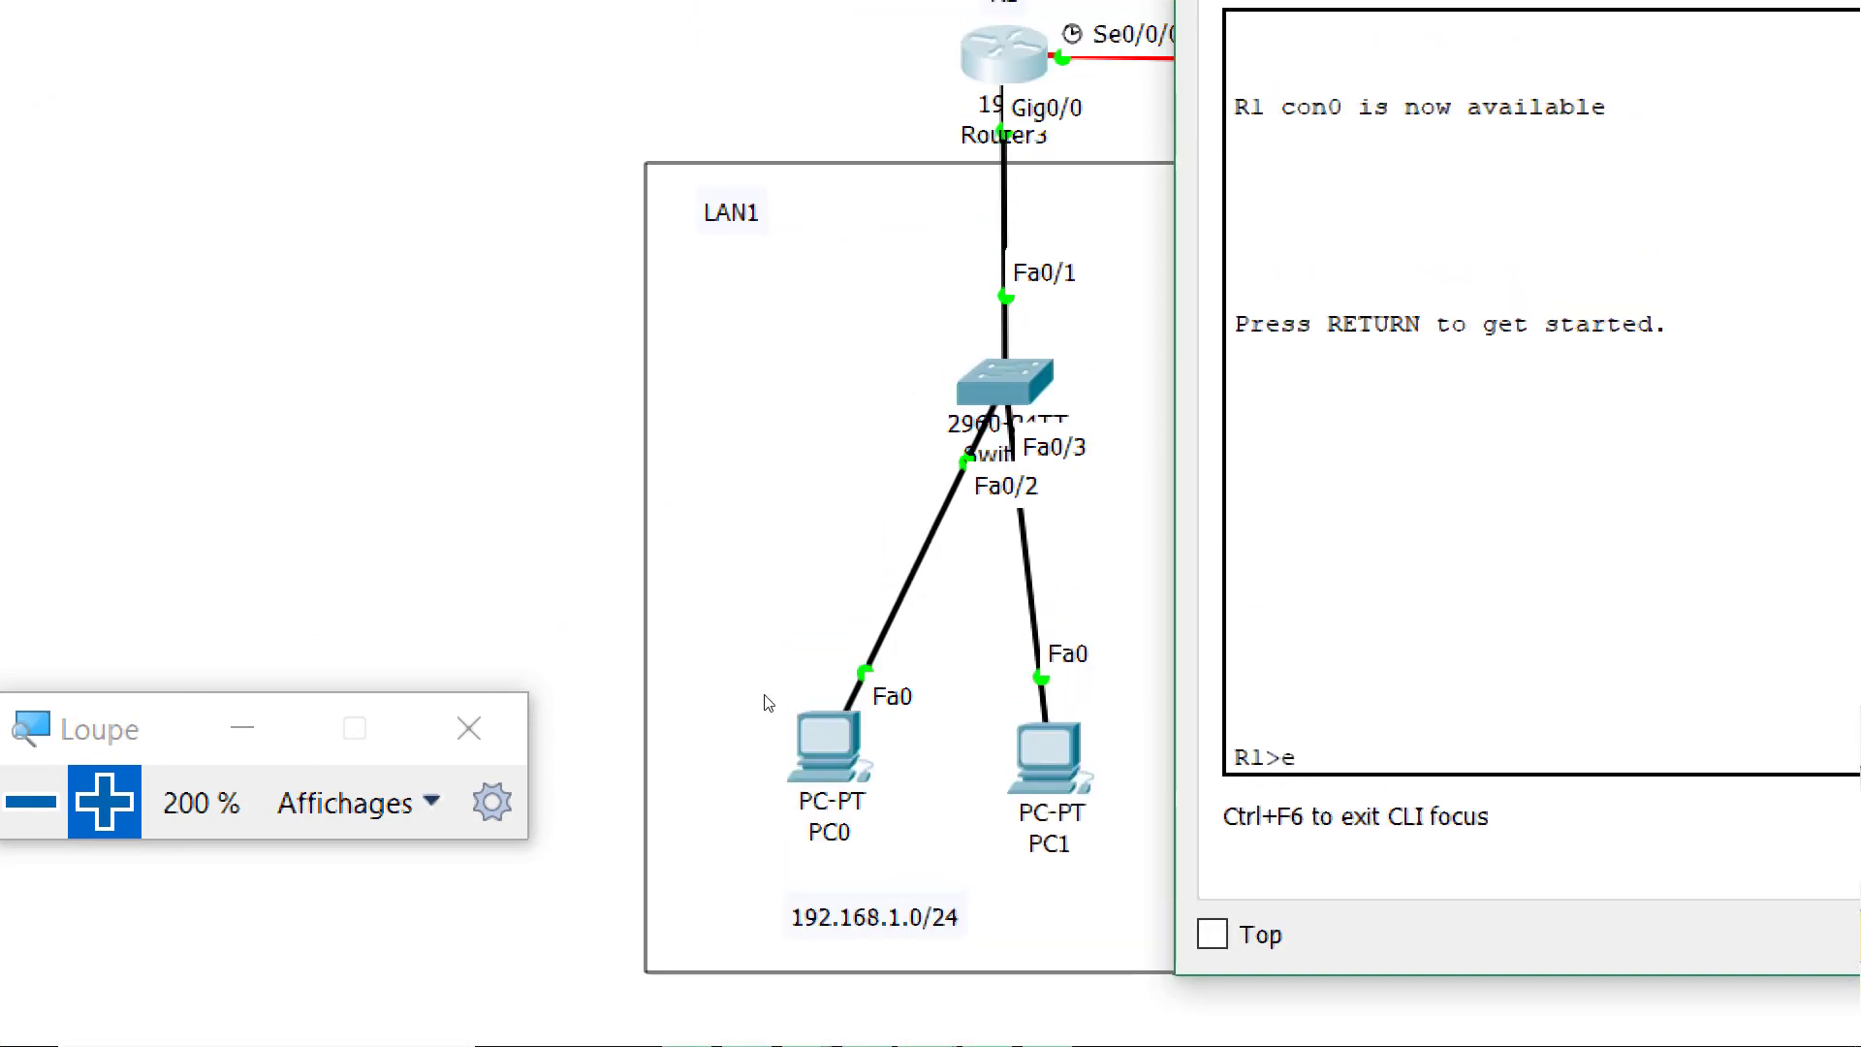
# Enter privileged mode on R1 with enable, and enter global configuration mode with configure terminal
pyautogui.write('en')
pyautogui.press('Tab')
pyautogui.press('Return')
pyautogui.write('conf')
pyautogui.press('Tab')
pyautogui.write('t')
pyautogui.press('Tab')
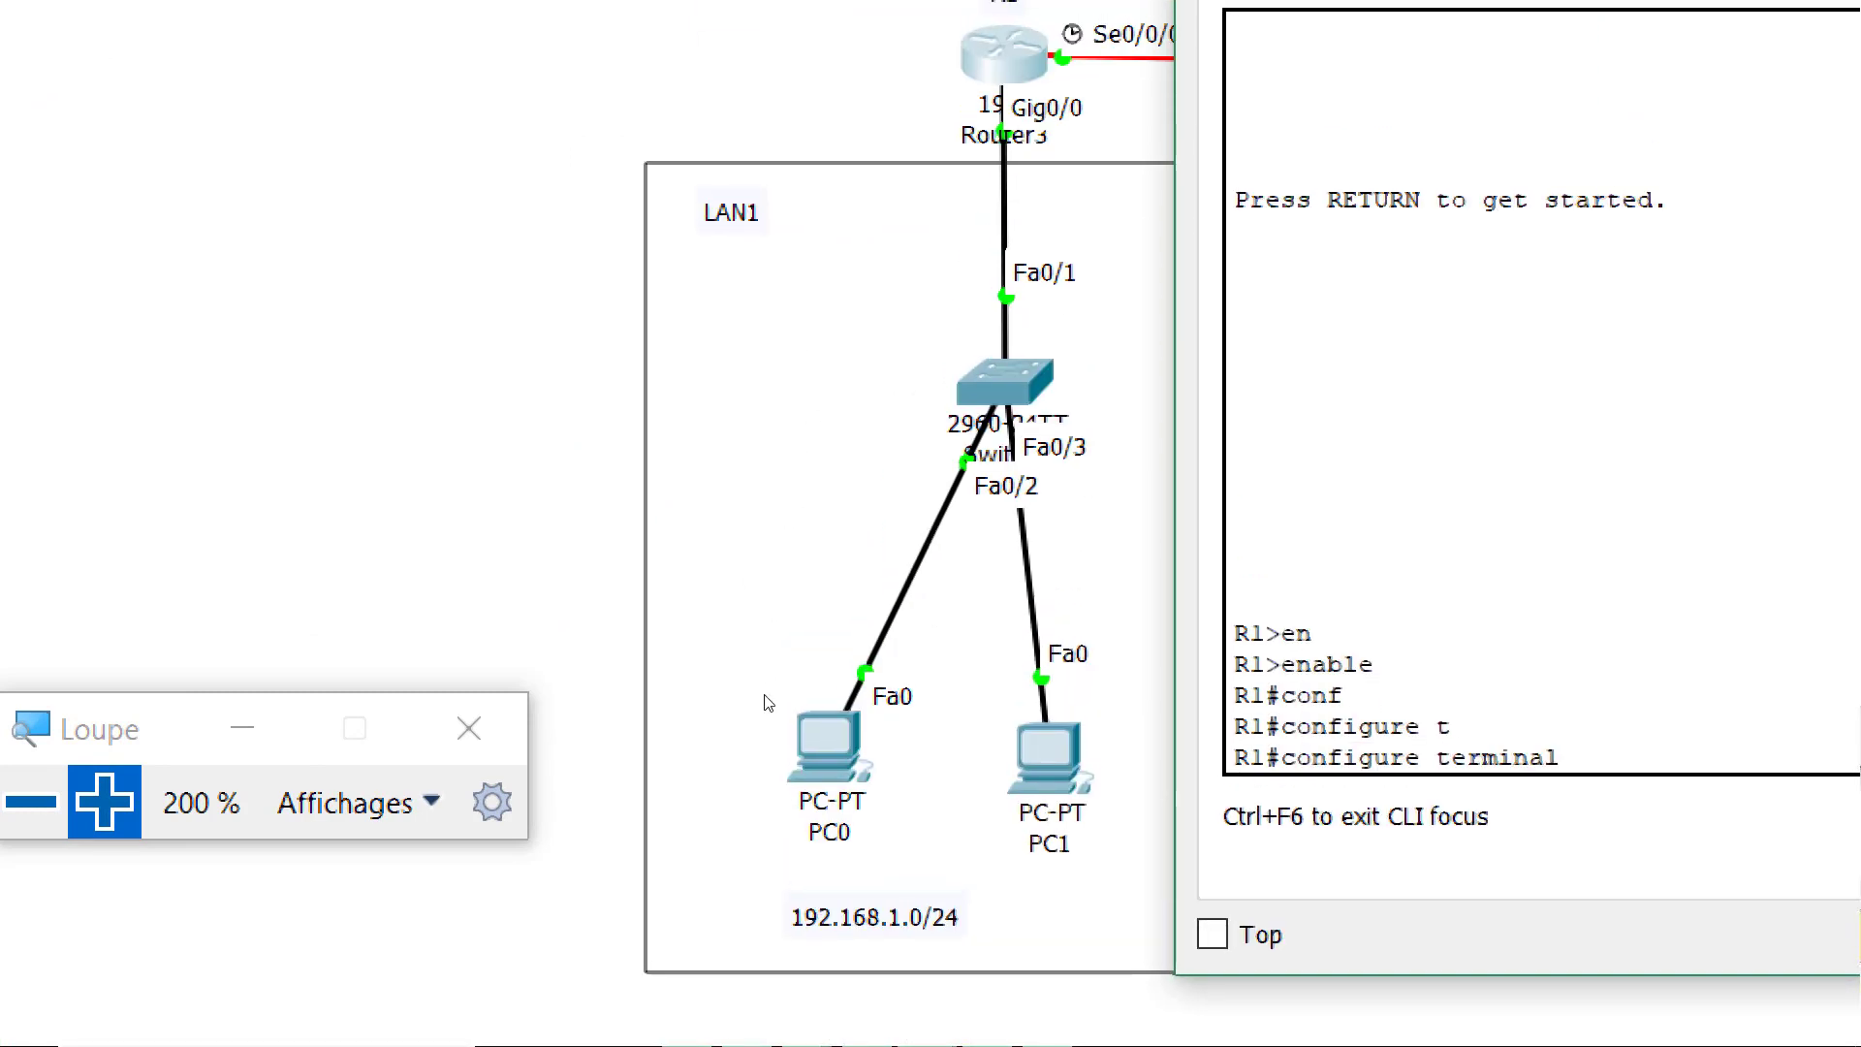
pyautogui.press('Return')
# Add a static route on R1 to LAN2 with ip route 192.168.2.0 255.255.255.0 192.168.4.2
pyautogui.write('ip route 192.168.2.0 255')
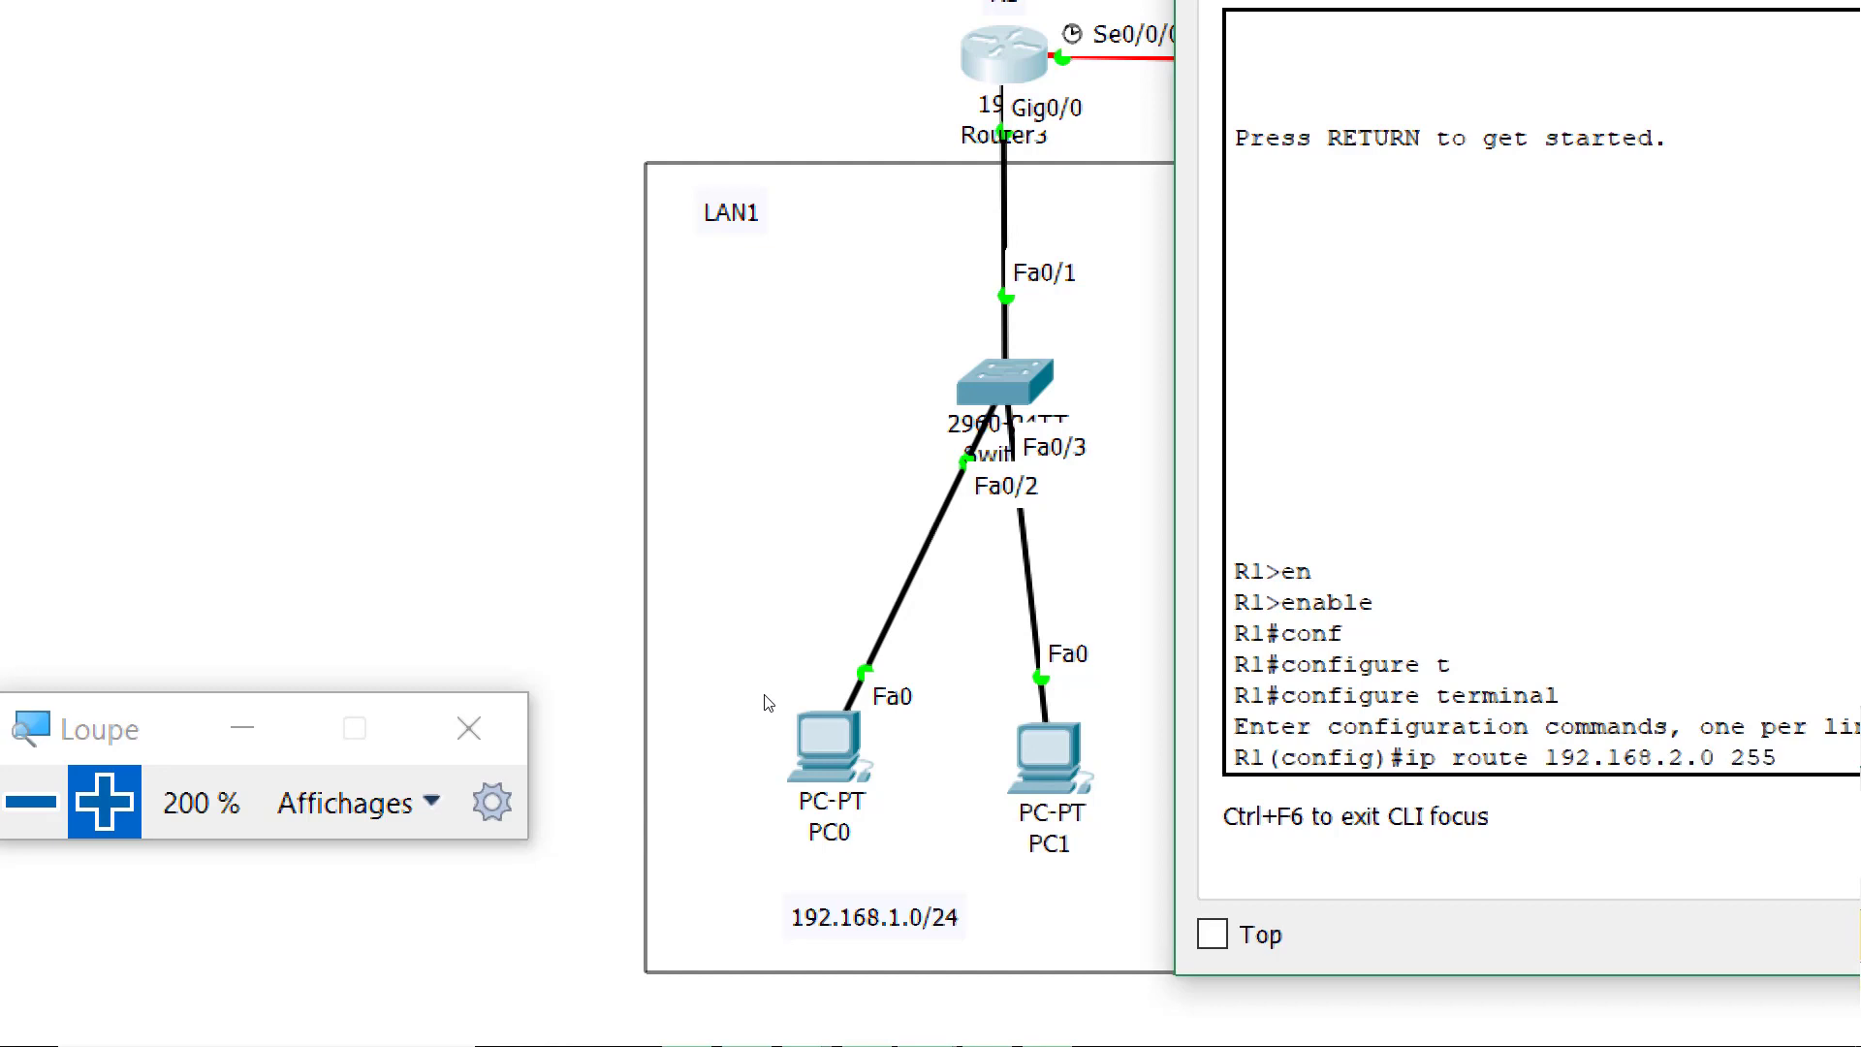
pyautogui.write('.255')
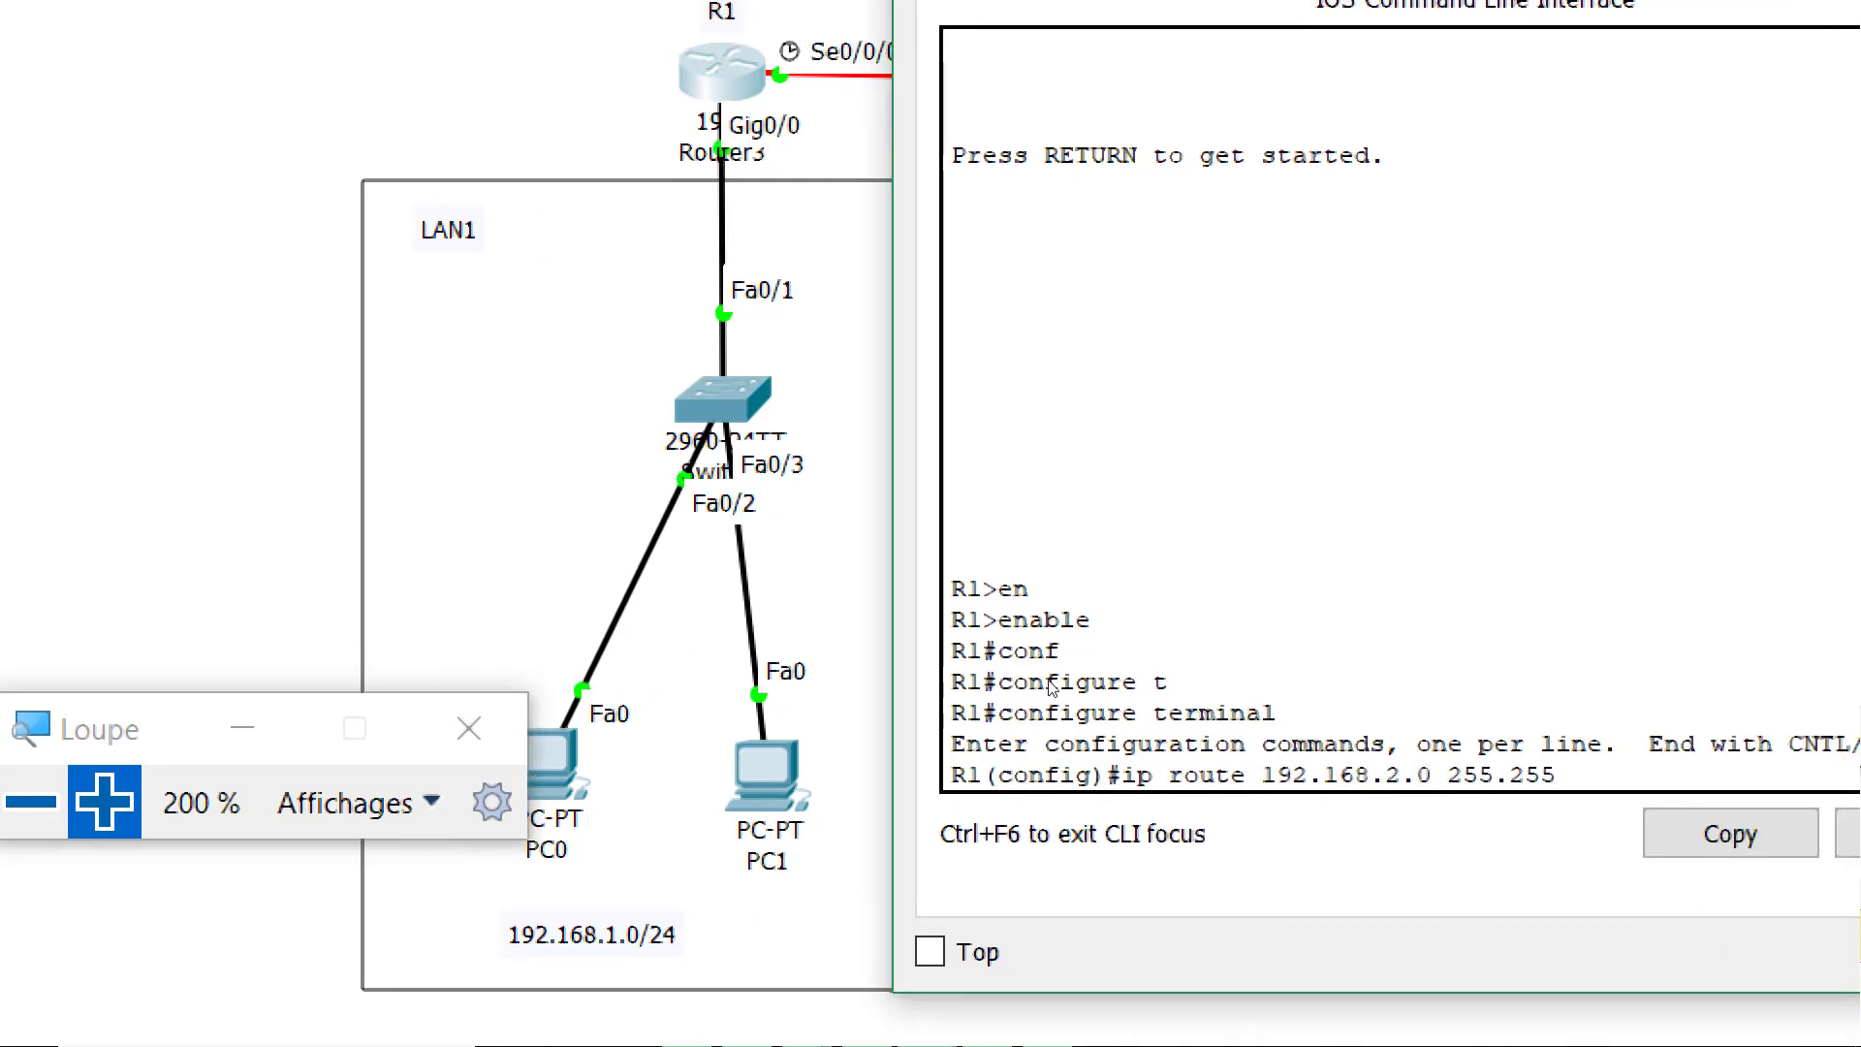
pyautogui.write('.255.0 192.168')
pyautogui.write('.4.2')
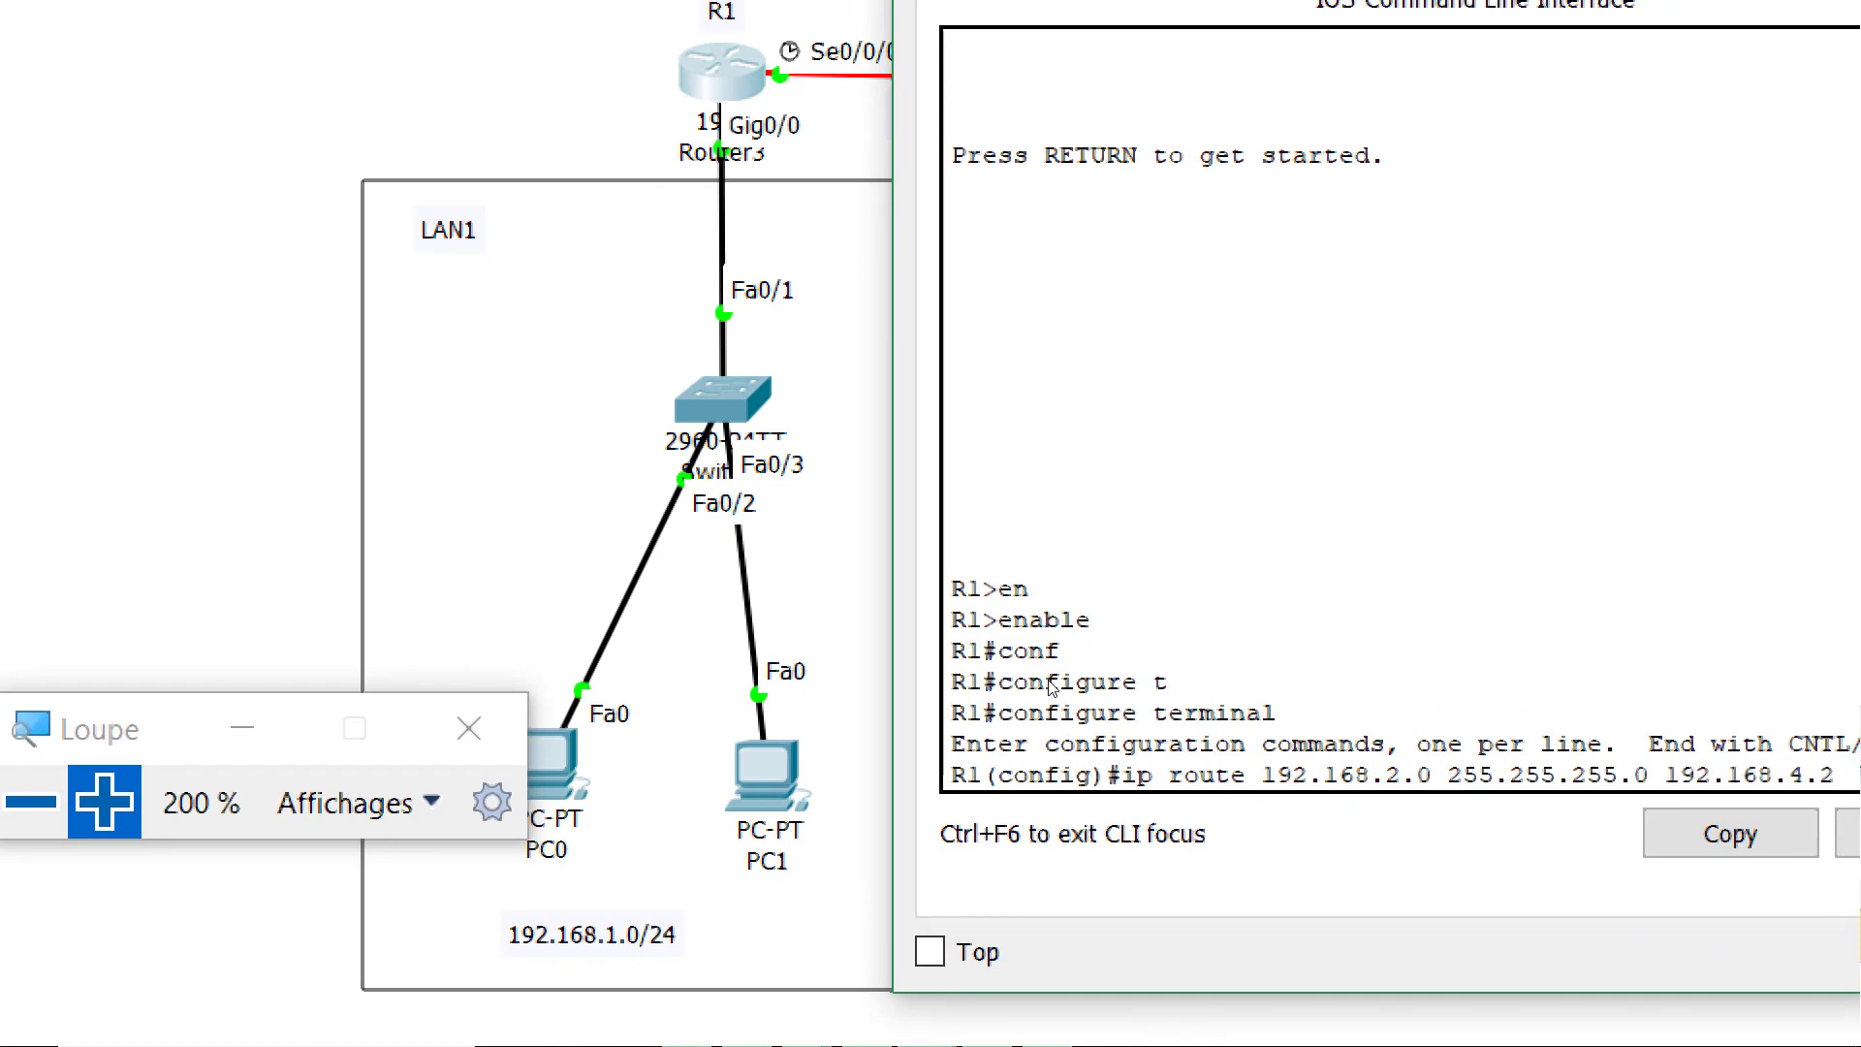
pyautogui.press('Return')
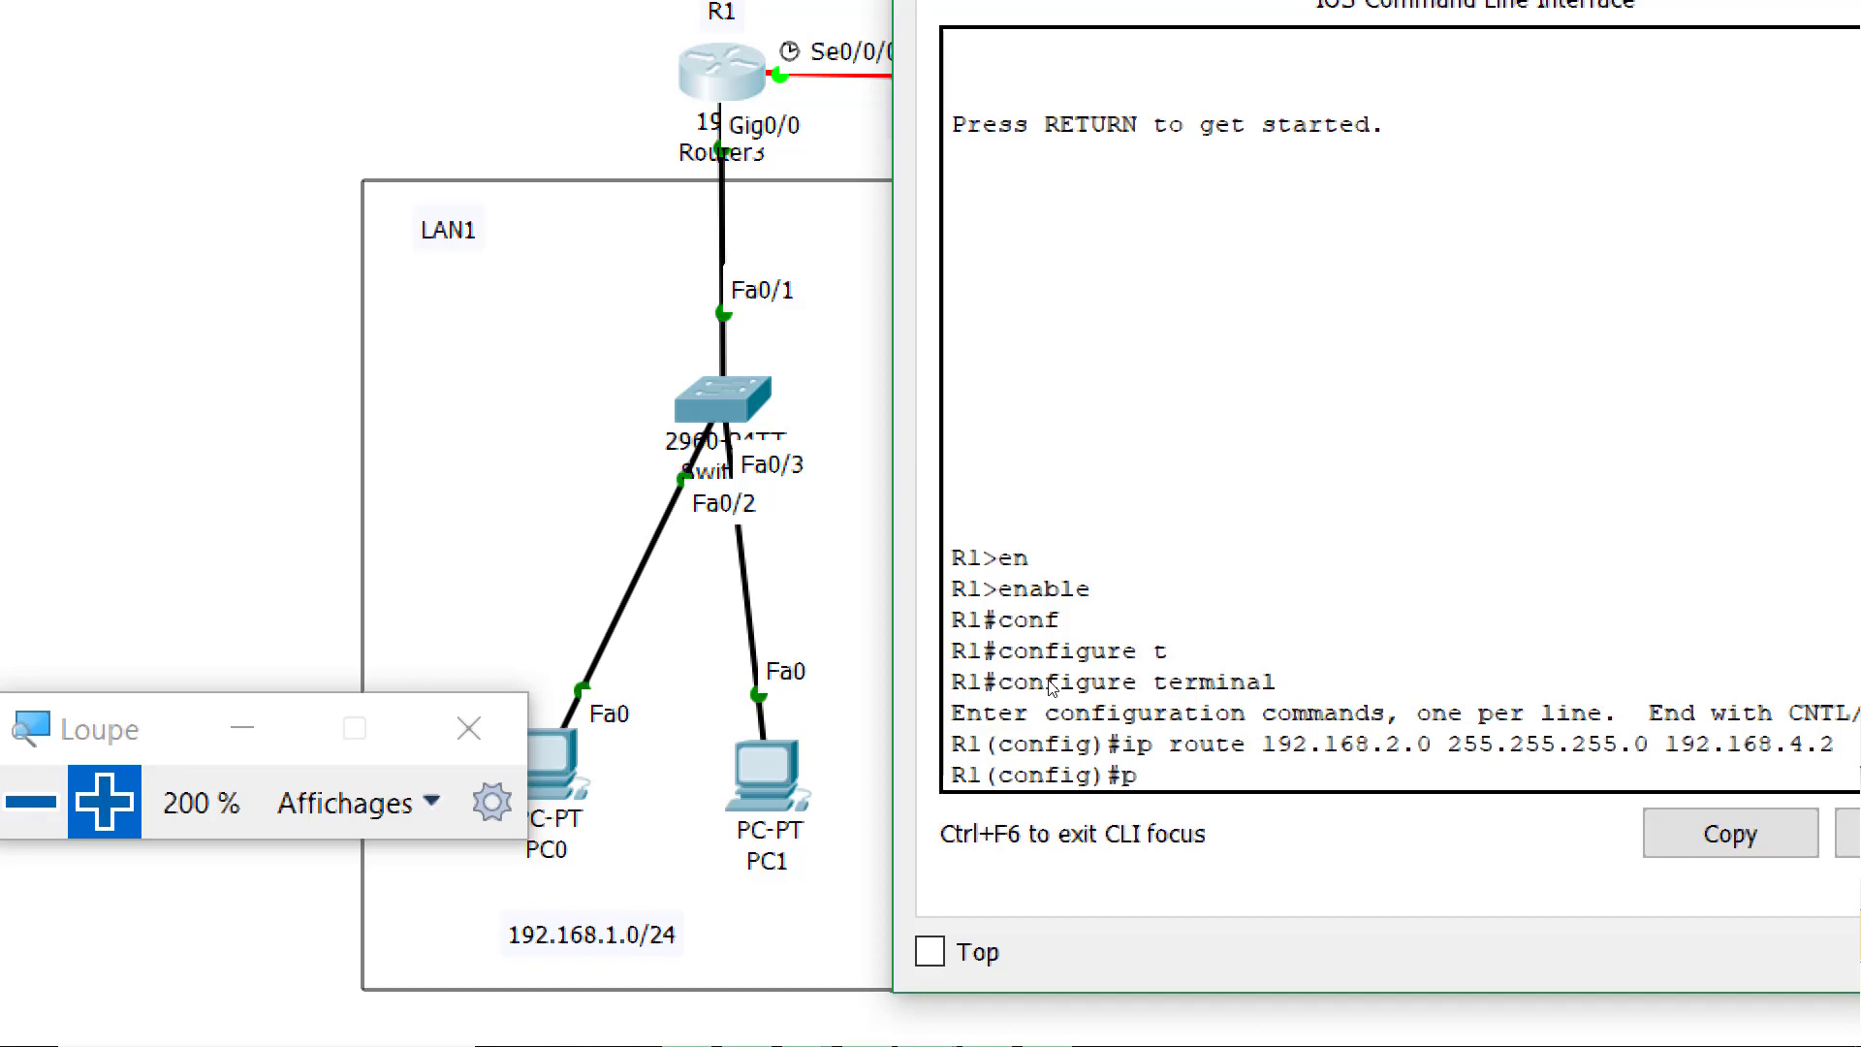
# Add a static route on R1 to LAN3 with ip route 192.168.3.0 255.255.255.0 192.168.4.2
pyautogui.write('ip rou')
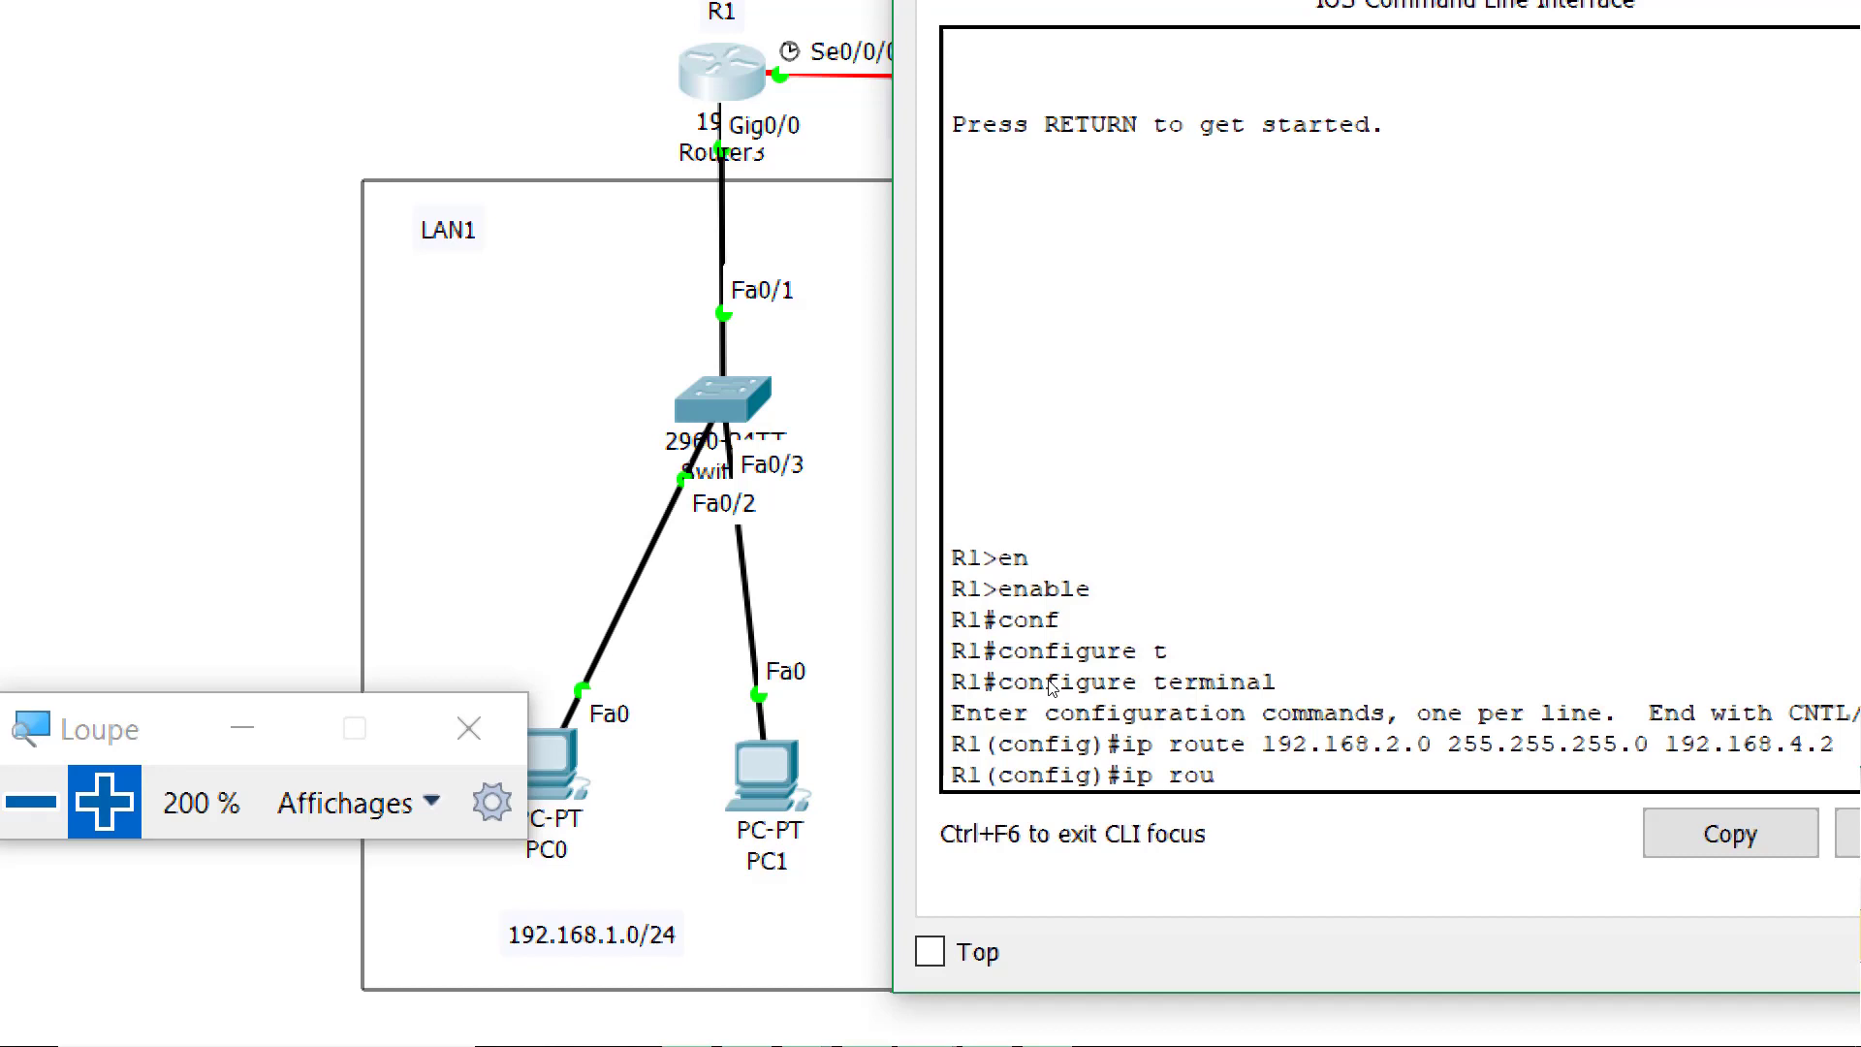
pyautogui.write('te 192.168.3.0 255')
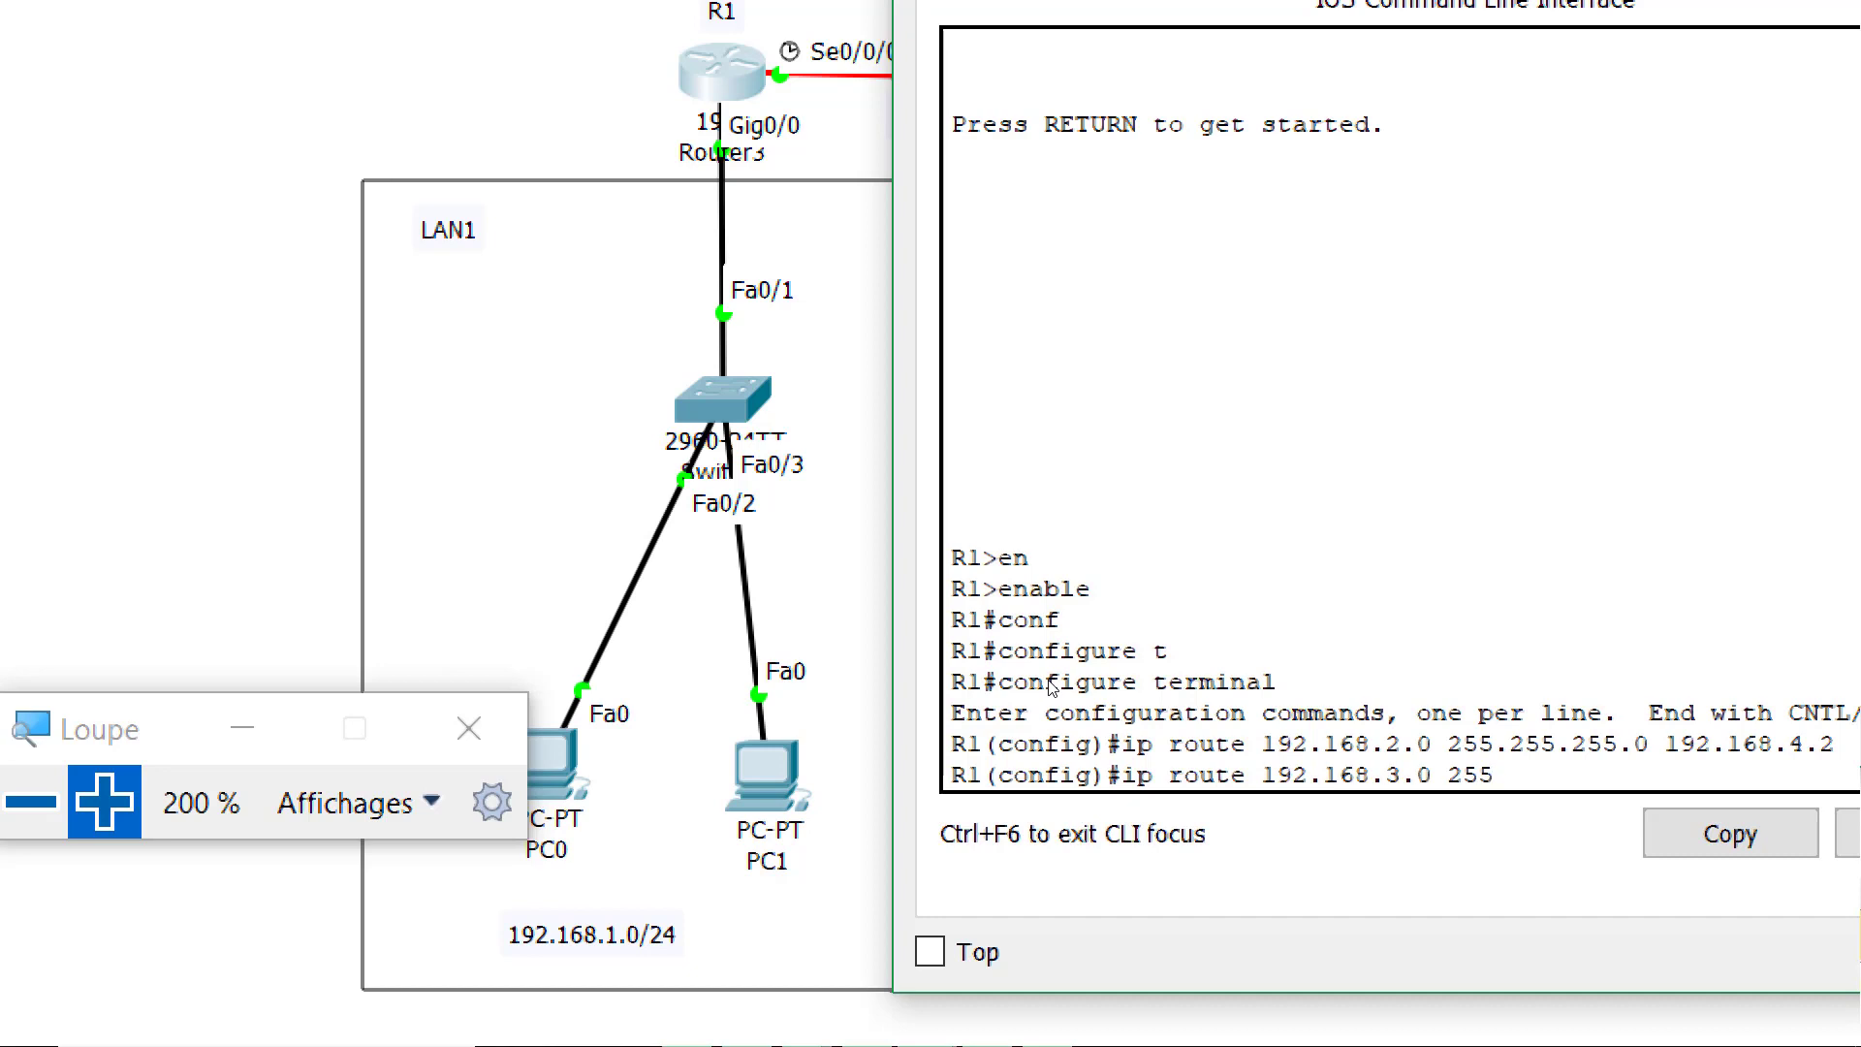
pyautogui.write('.255.255.0')
pyautogui.write(' 192.168.4.2')
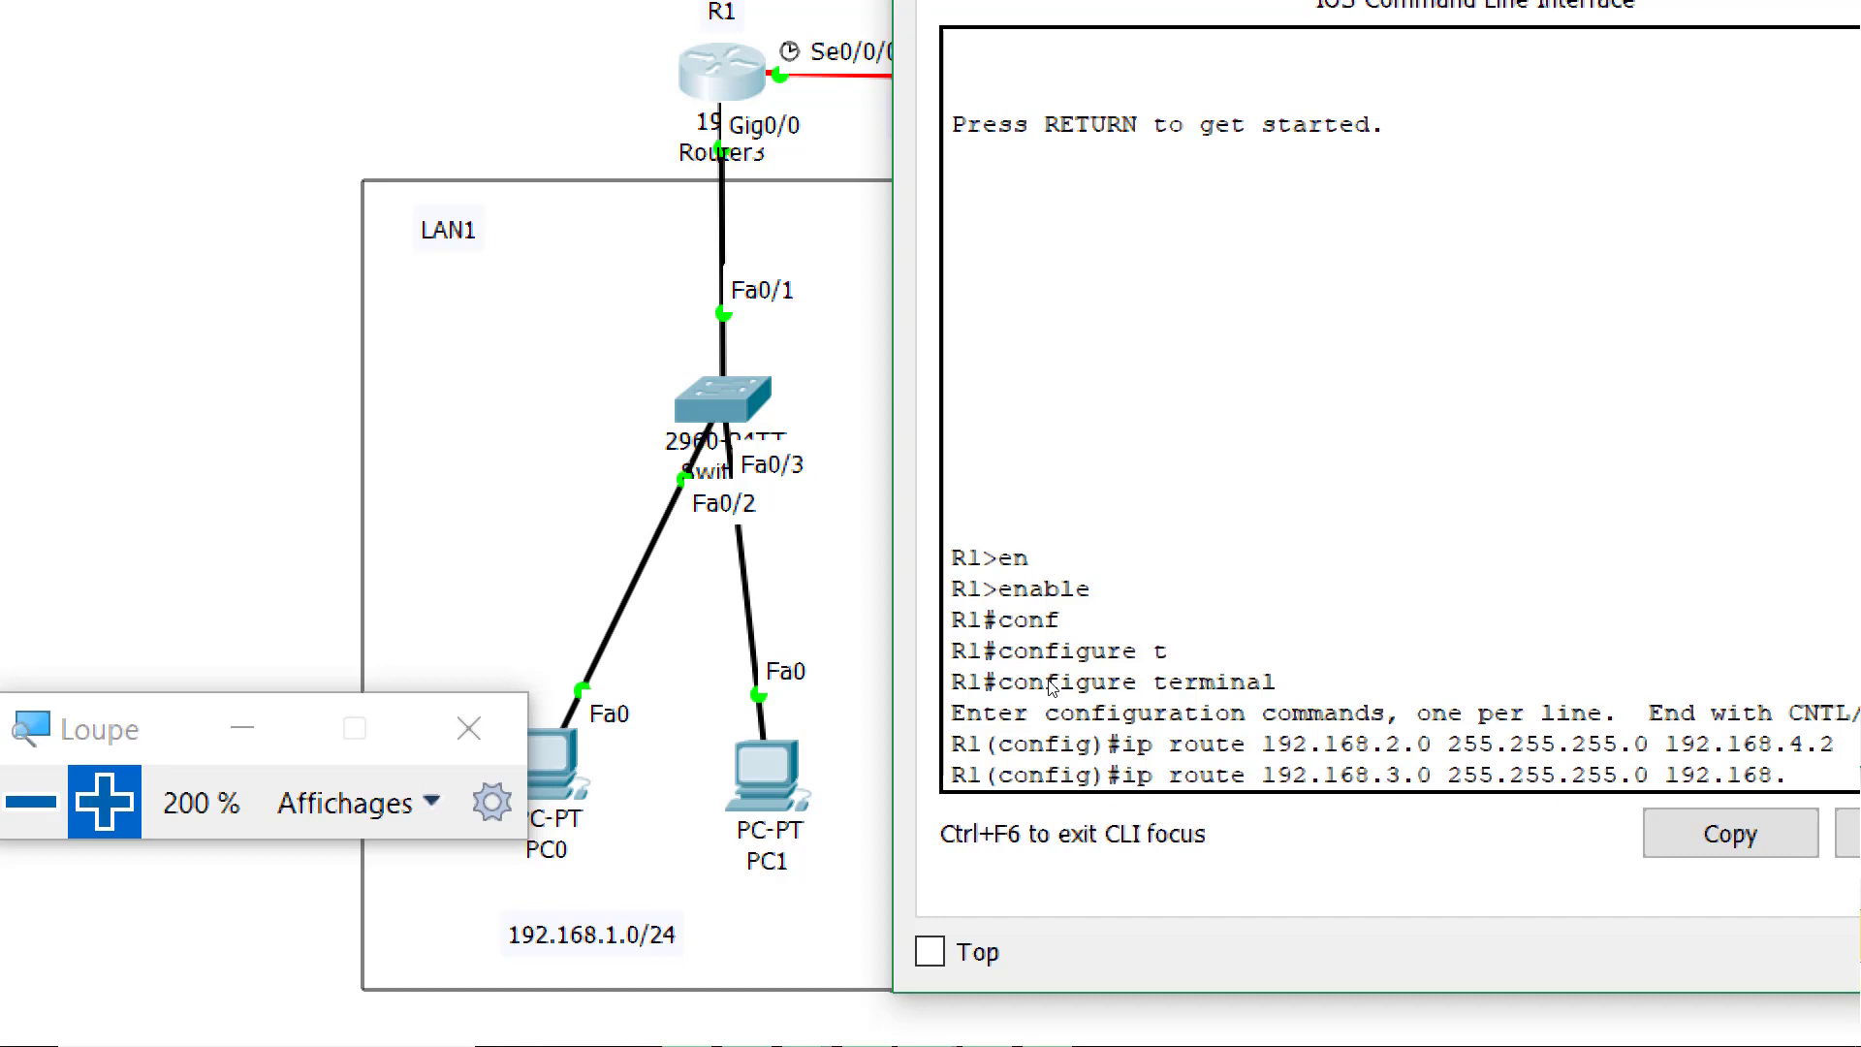
# Add a static route on R1 to WAN2 with ip route 192.168.5.0 255.255.255.0 192.168.4.2, and leave configuration mode with end
pyautogui.write('p route')
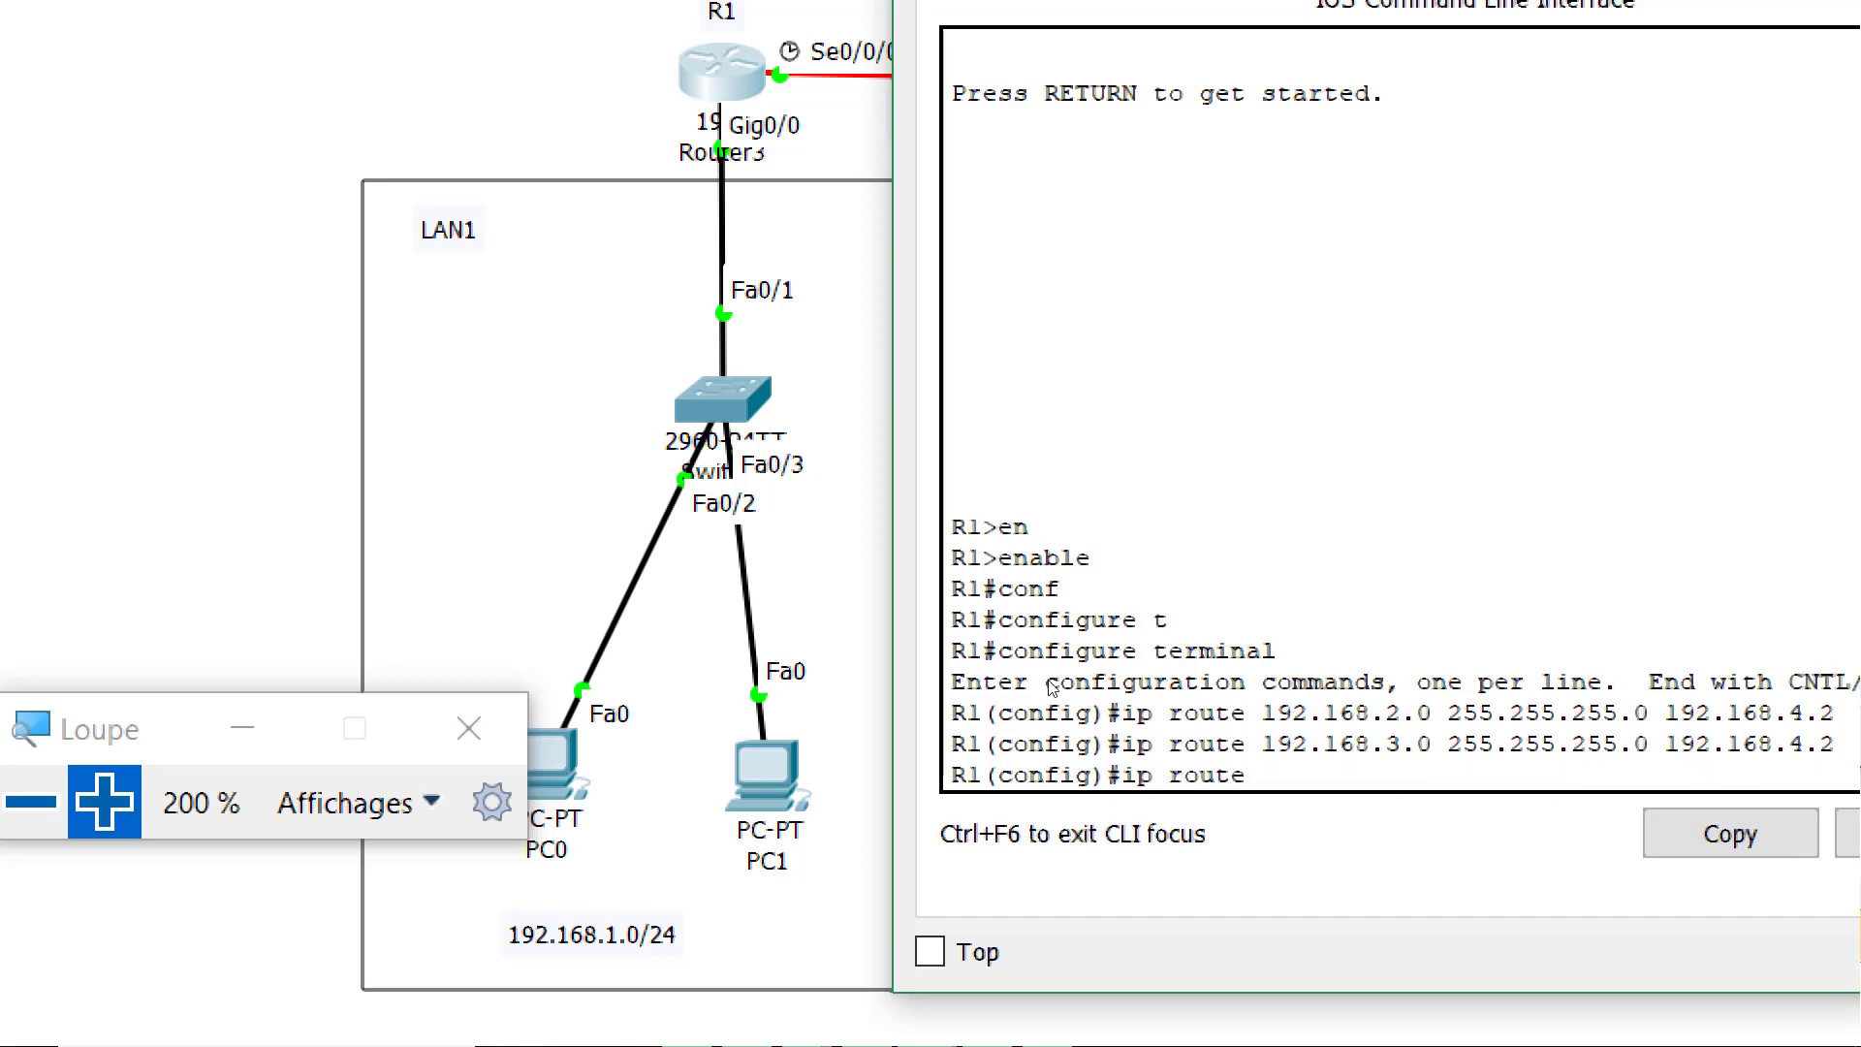
pyautogui.write(' 192.168.5.0 255.')
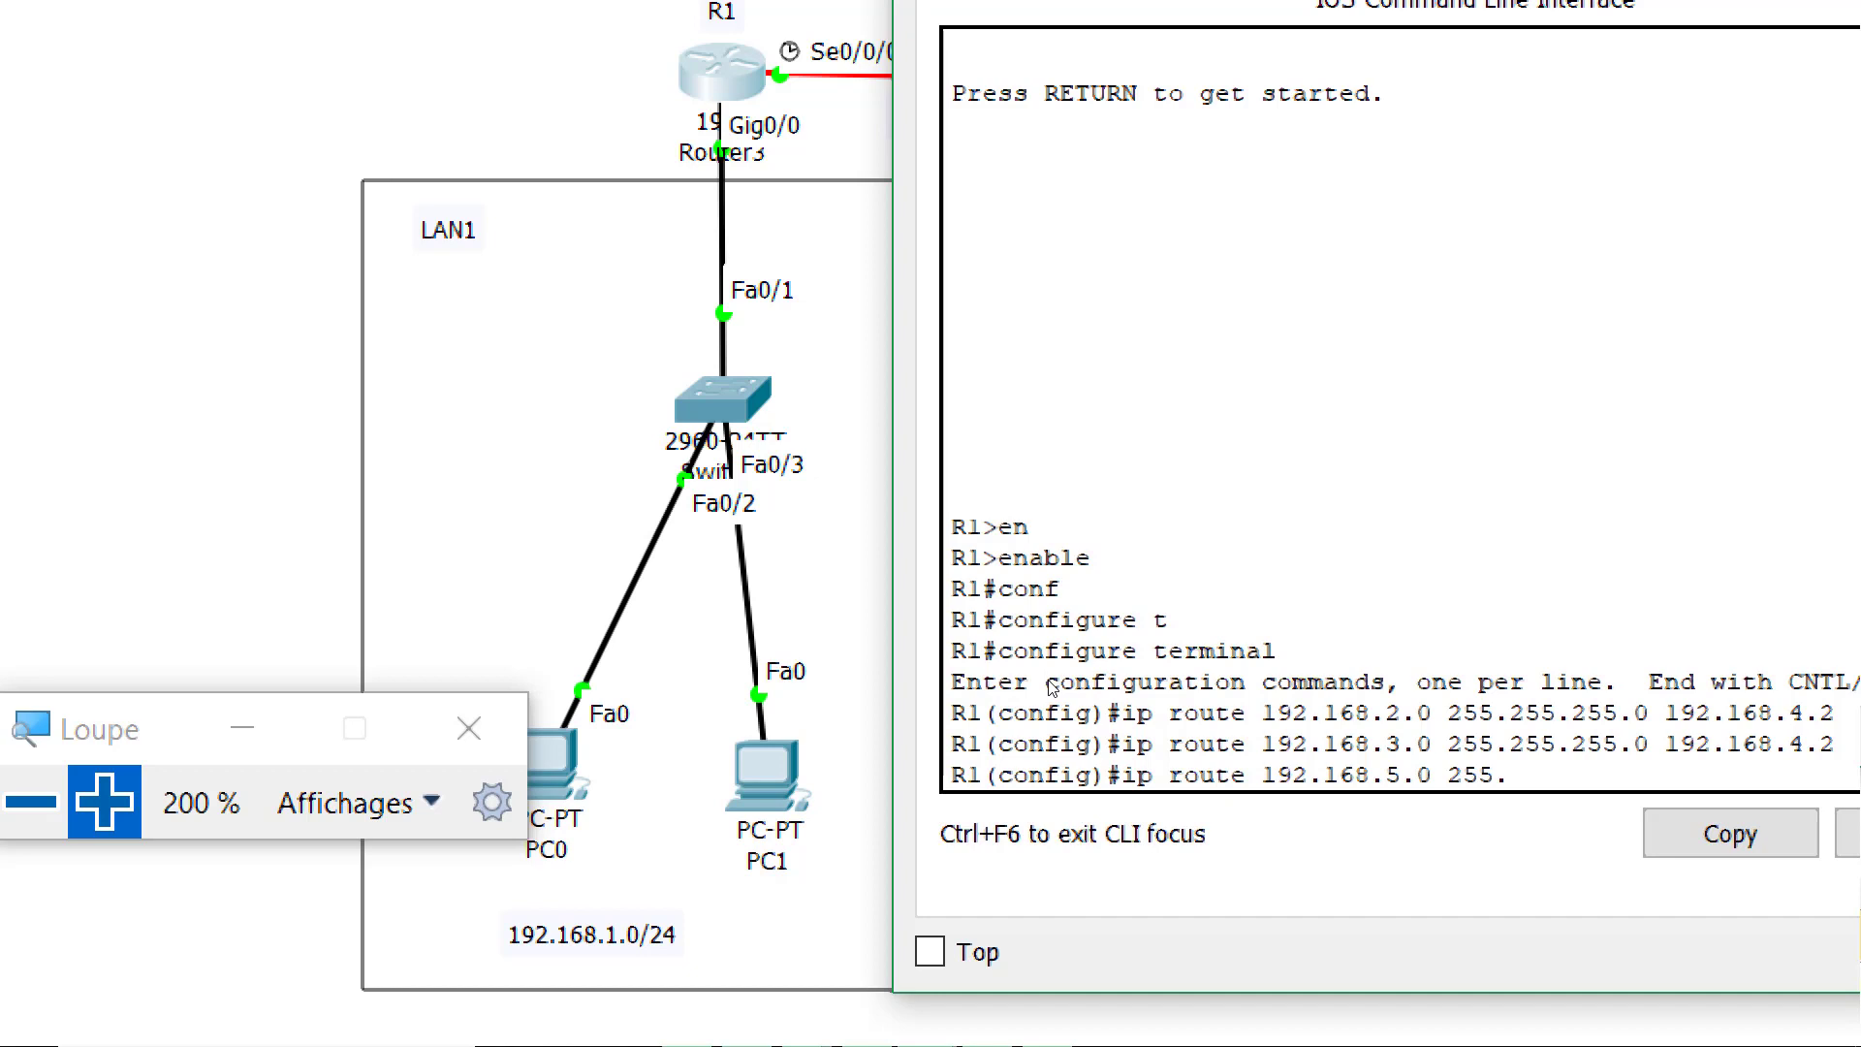
pyautogui.write('255.255.0')
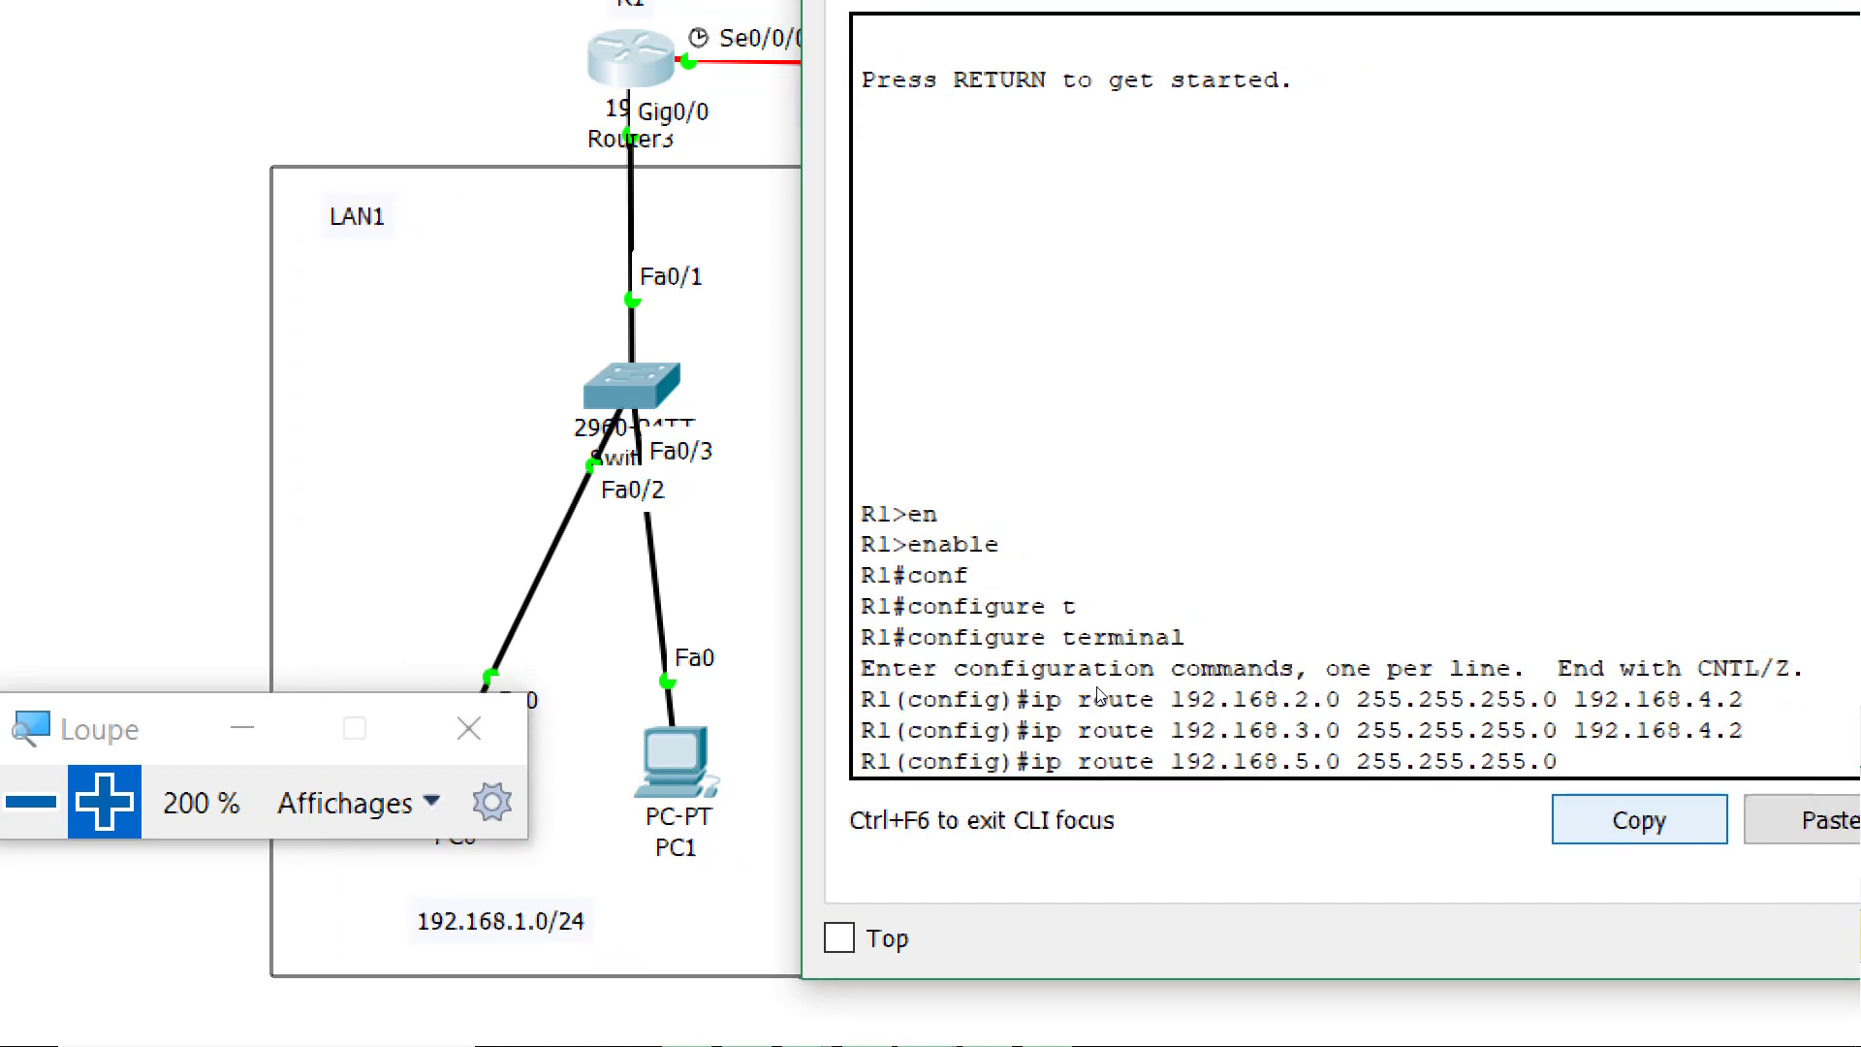
pyautogui.write(' 192.168.4.2')
pyautogui.press('Return')
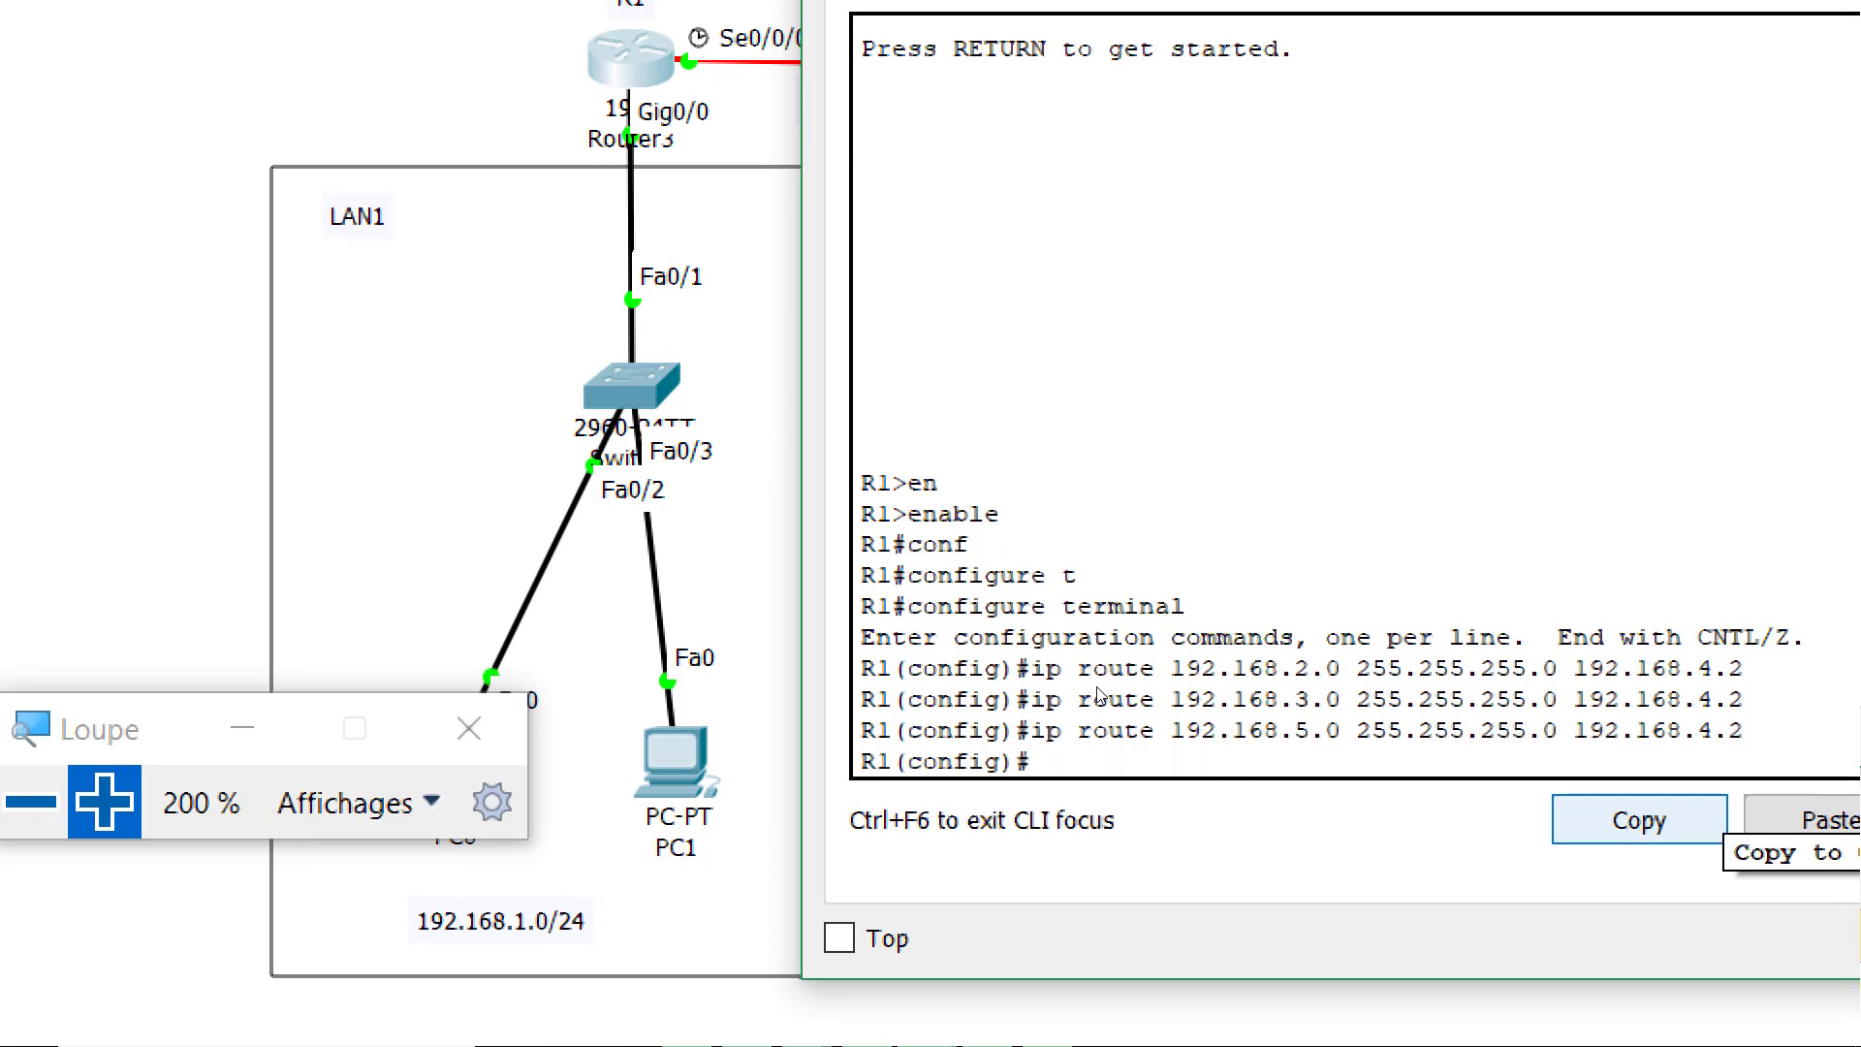
pyautogui.write('end')
pyautogui.press('Return')
pyautogui.press('Return')
pyautogui.press('Return')
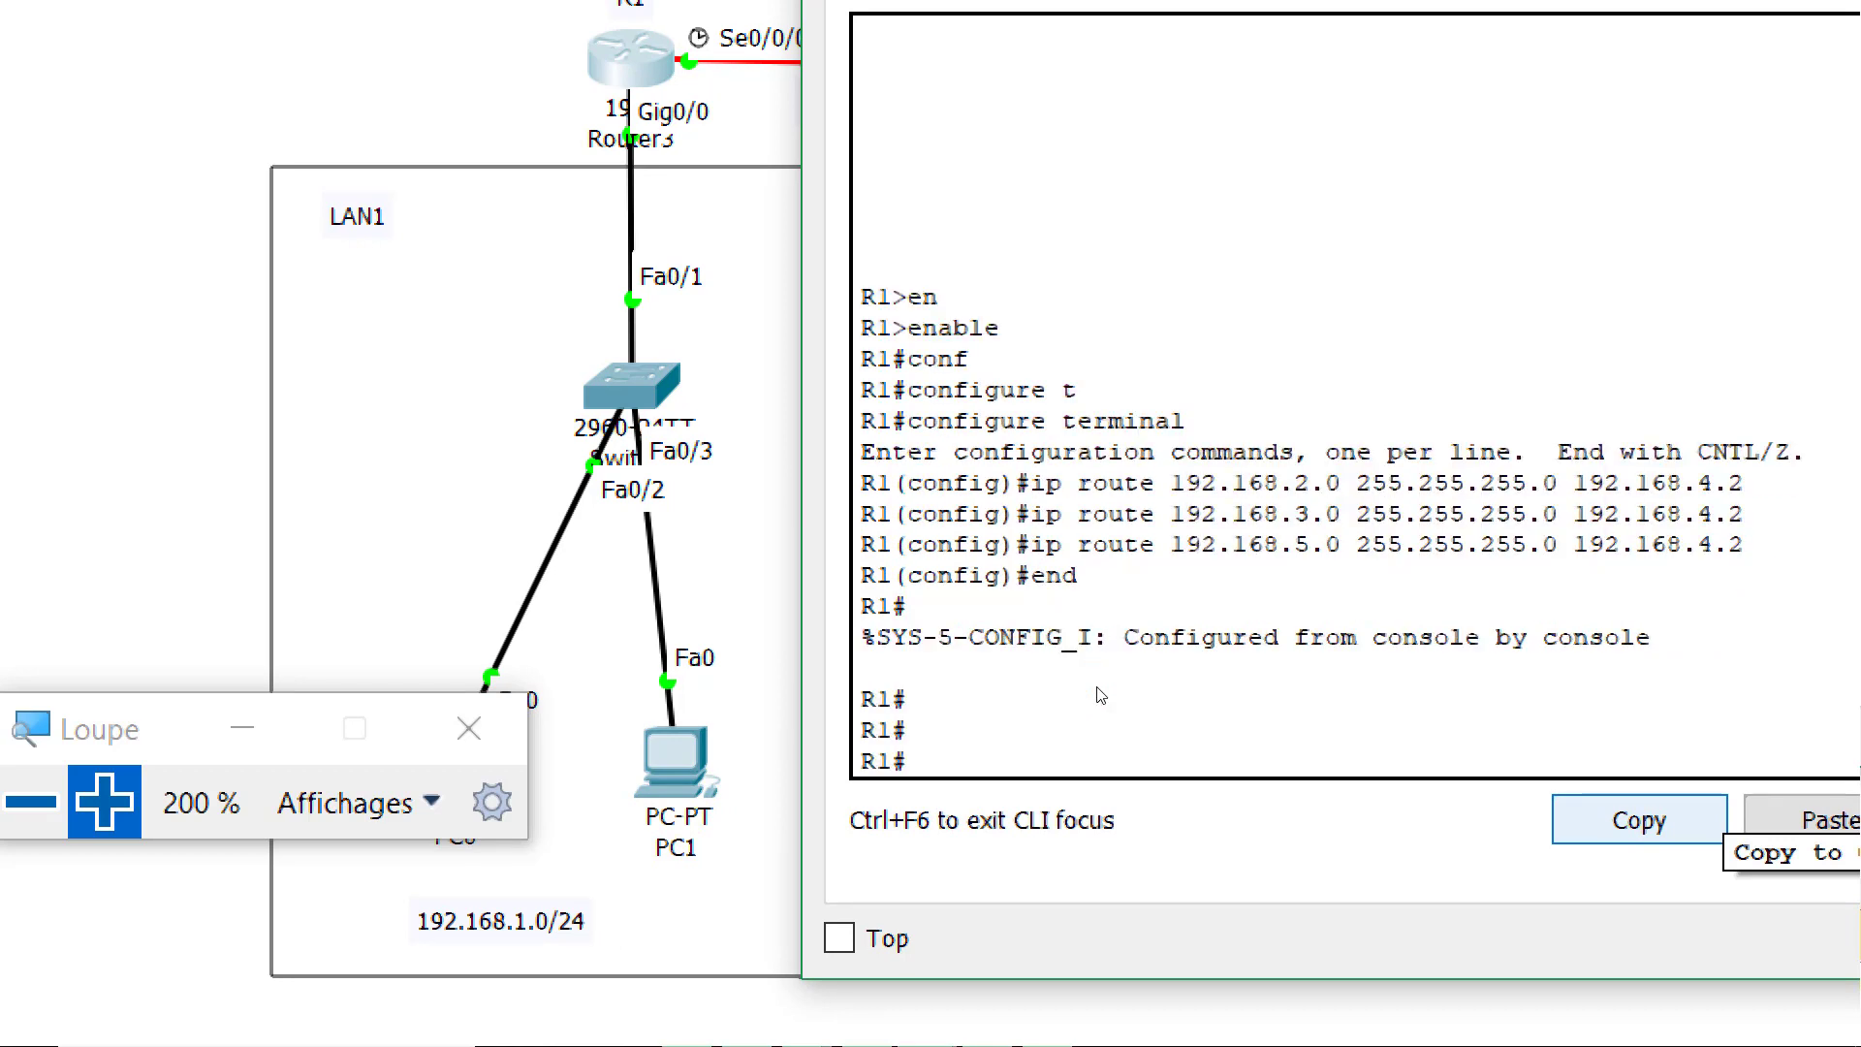
# Display R1's configuration with show running-config and examine the ip route entries and their next hops
pyautogui.write('sh')
pyautogui.press('Tab')
pyautogui.write('r')
pyautogui.press('Tab')
pyautogui.press('Return')
pyautogui.press('Return')
pyautogui.press('Return')
pyautogui.press('Return')
pyautogui.press('Return')
pyautogui.press('Return')
pyautogui.press('Return')
pyautogui.press('Return')
pyautogui.press('Return')
pyautogui.press('Return')
pyautogui.press('Return')
pyautogui.press('Return')
pyautogui.press('Return')
pyautogui.press('Return')
pyautogui.press('Return')
pyautogui.press('Return')
pyautogui.press('Return')
pyautogui.press('Return')
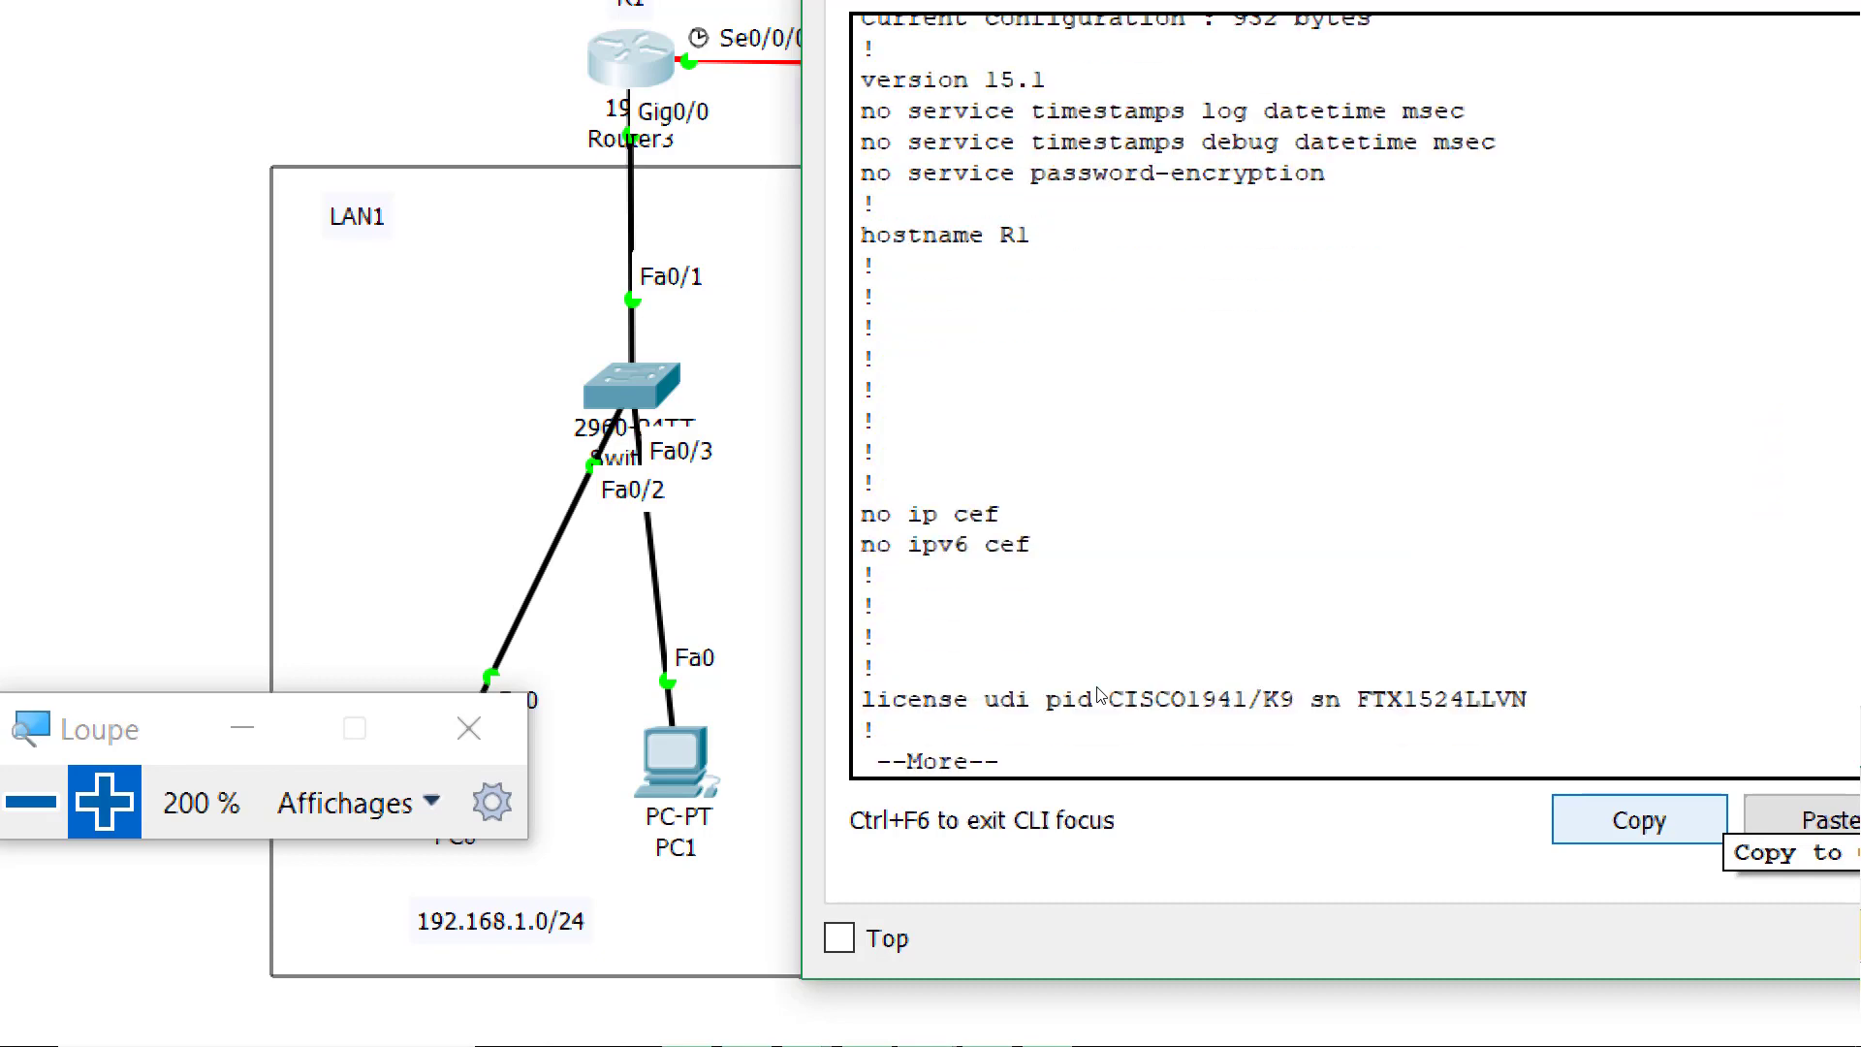
pyautogui.press('Return')
pyautogui.press('Return')
pyautogui.press('Return')
pyautogui.press('Return')
pyautogui.press('Return')
pyautogui.press('Return')
pyautogui.press('Return')
pyautogui.press('Return')
pyautogui.press('Return')
pyautogui.press('Return')
pyautogui.press('Return')
pyautogui.press('Return')
pyautogui.press('Return')
pyautogui.press('Return')
pyautogui.press('Return')
pyautogui.press('Return')
pyautogui.press('Return')
pyautogui.press('Return')
pyautogui.press('Return')
pyautogui.press('Return')
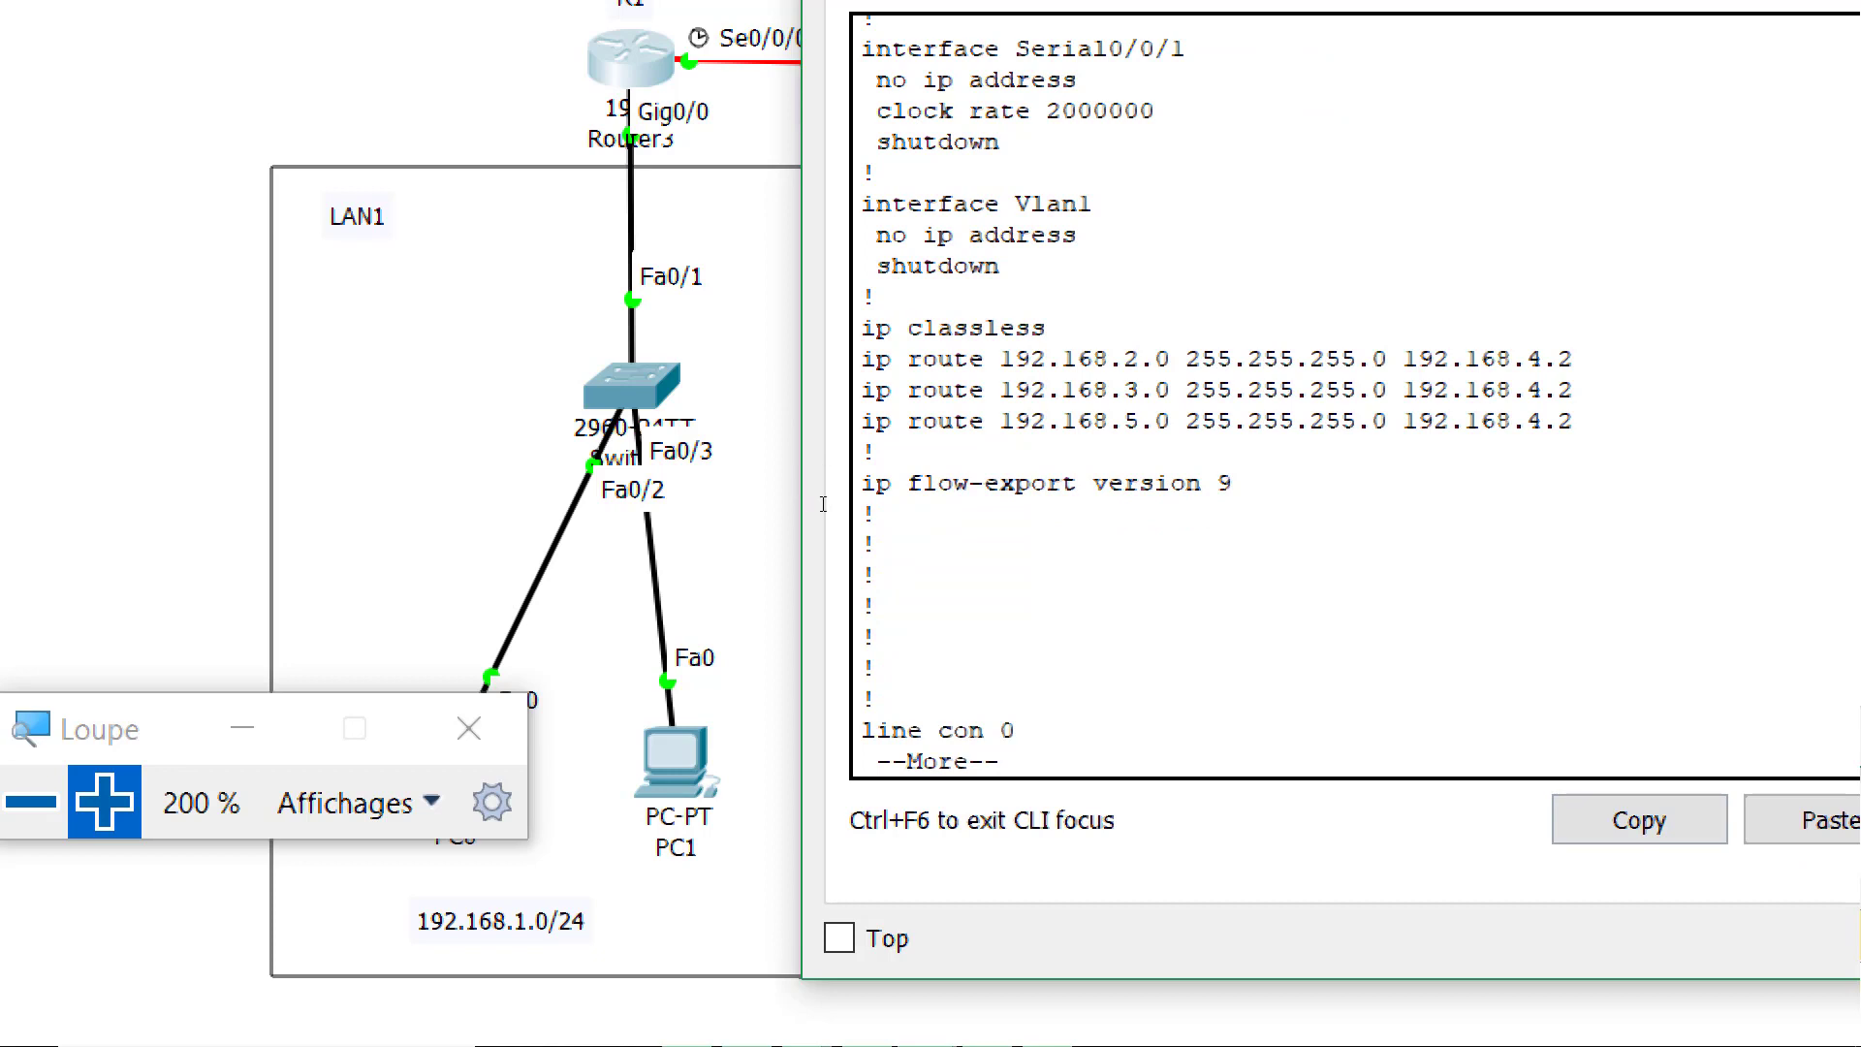
pyautogui.tripleClick(1146, 359)
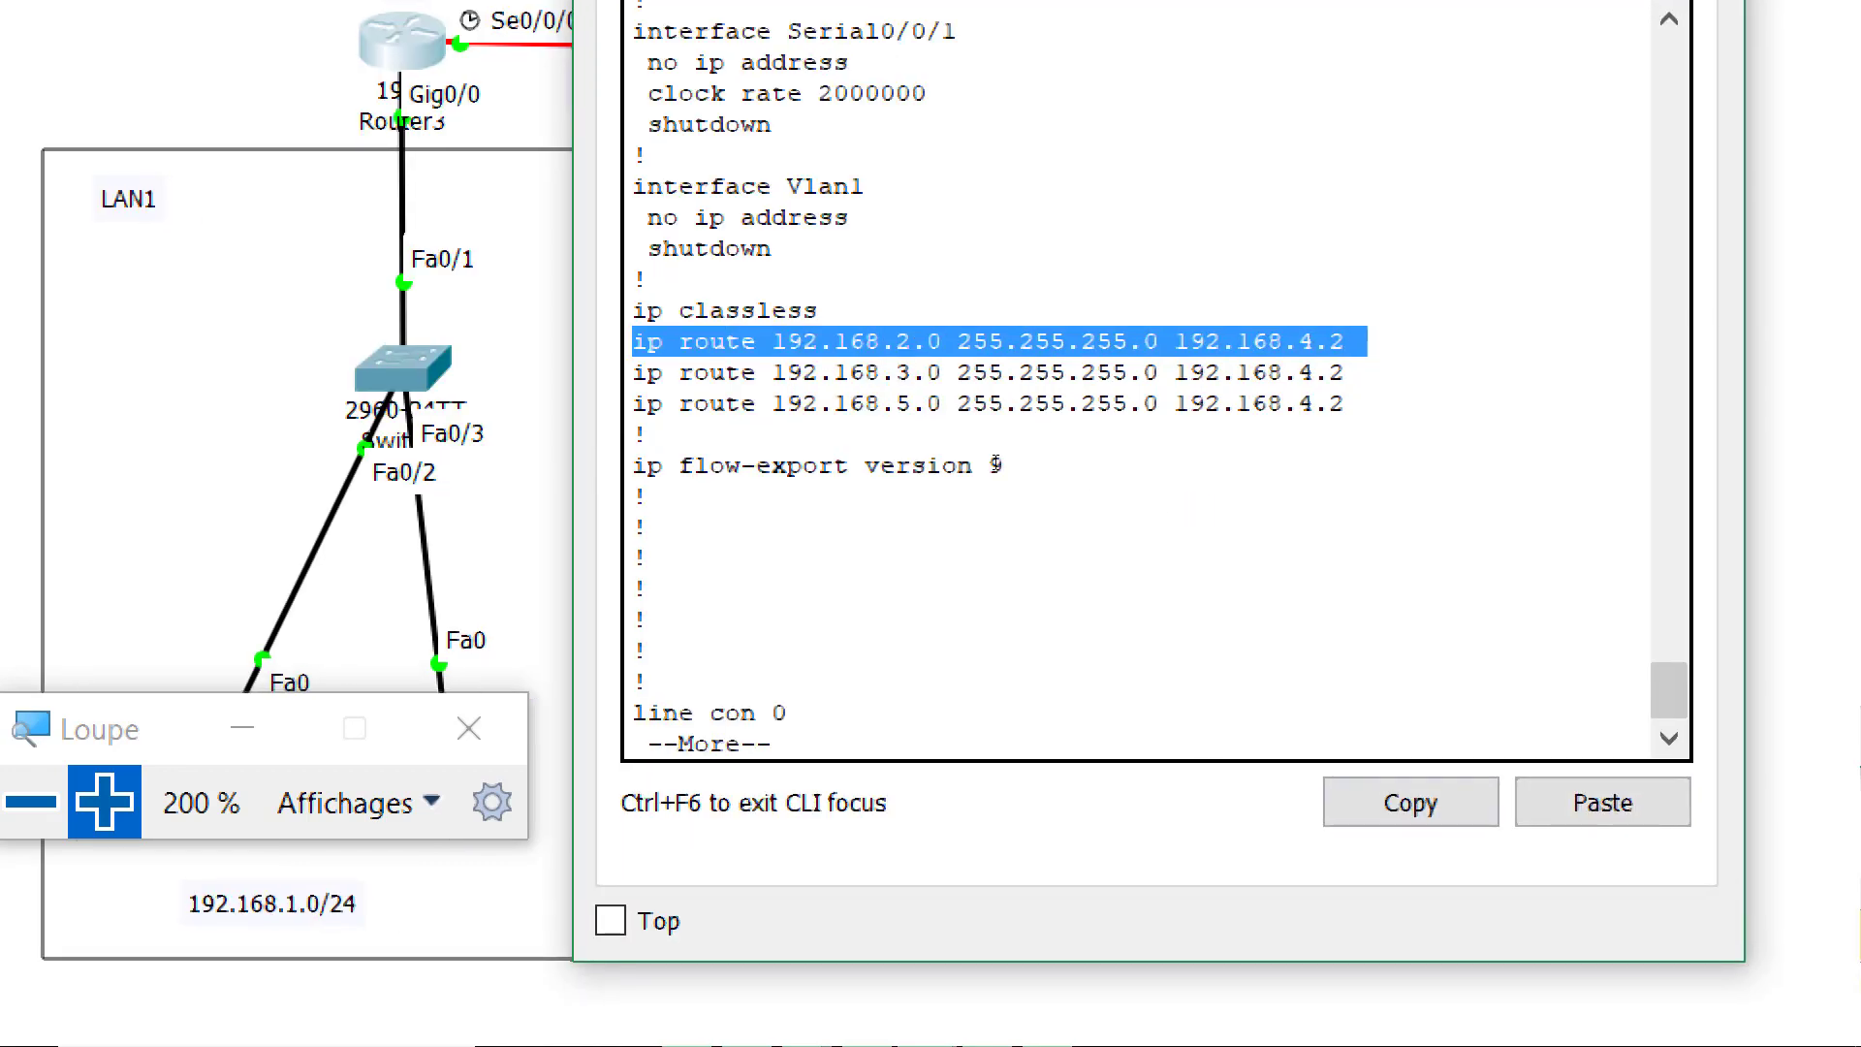
pyautogui.doubleClick(1260, 342)
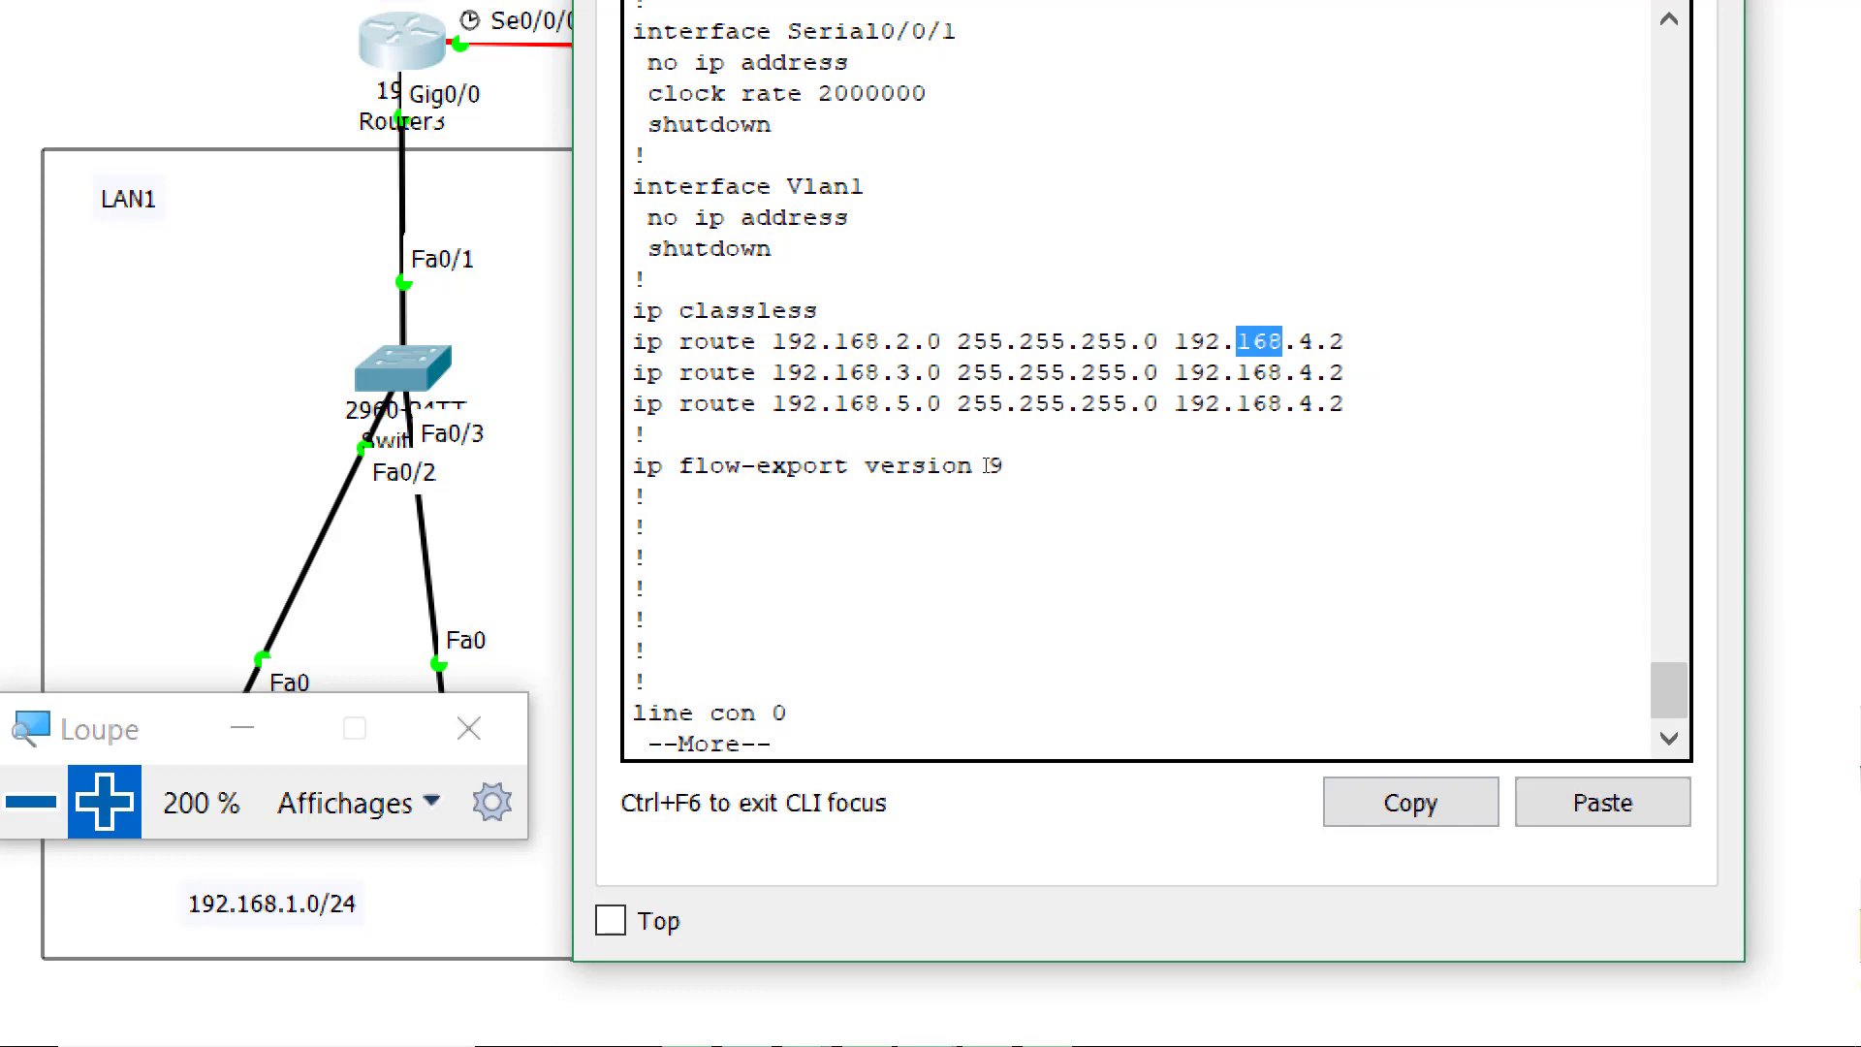
# Return to R1's global configuration mode and add the route ip route 192.168.2.0 255.255.255.0 192.168.5.1, finishing with end
pyautogui.write('qconf')
pyautogui.press('Tab')
pyautogui.write('t')
pyautogui.press('Tab')
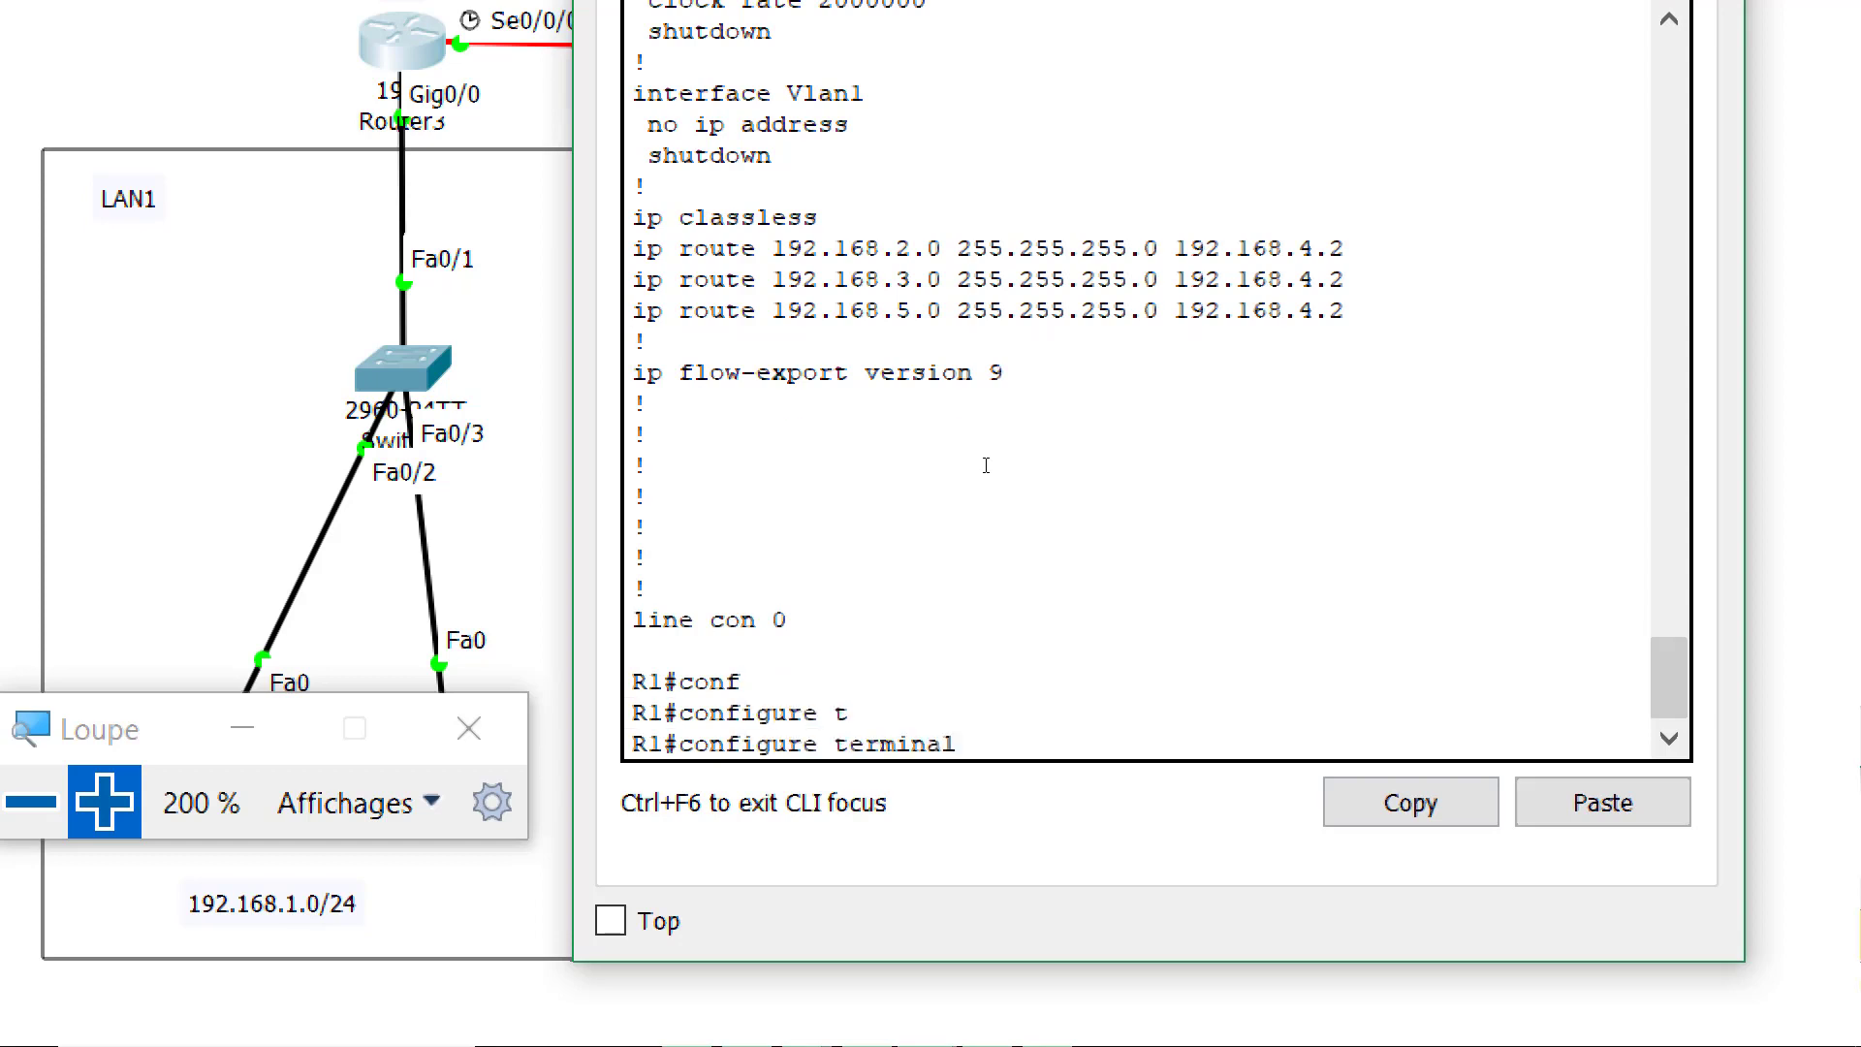
pyautogui.press('Return')
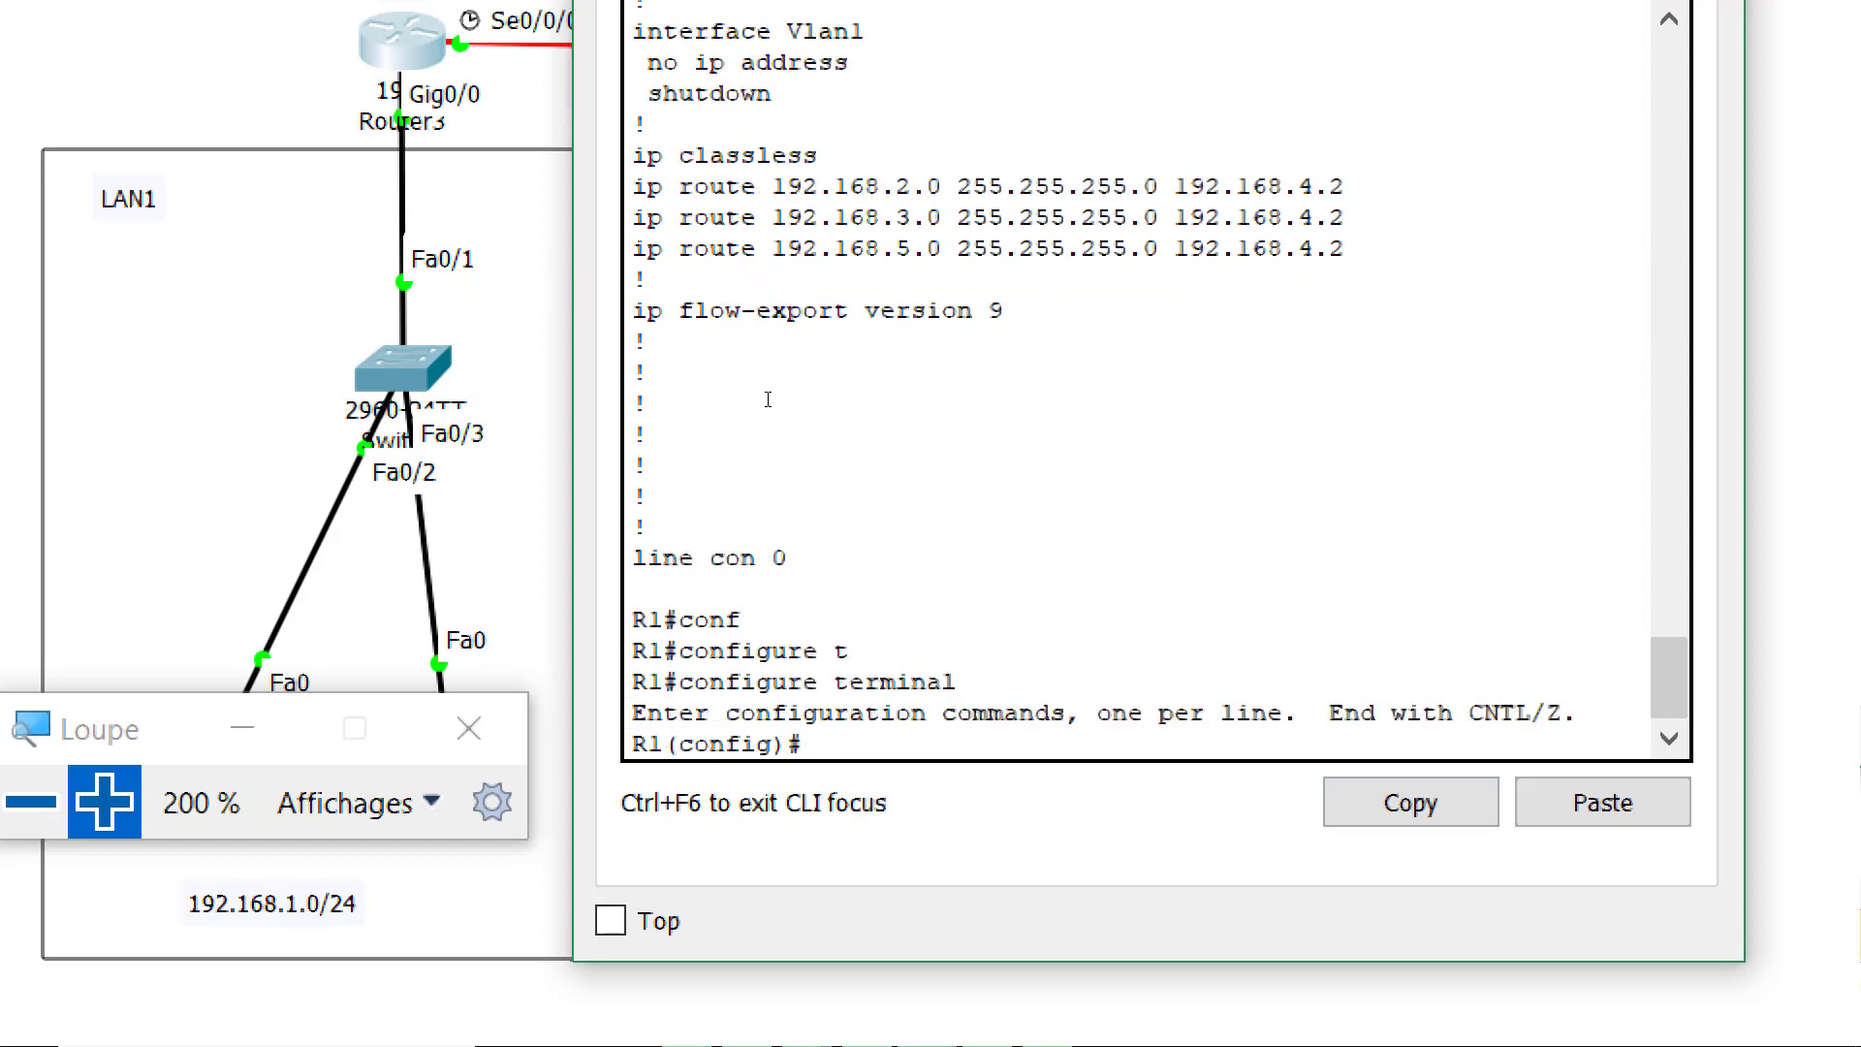
pyautogui.write('ip route 192.168.2.0')
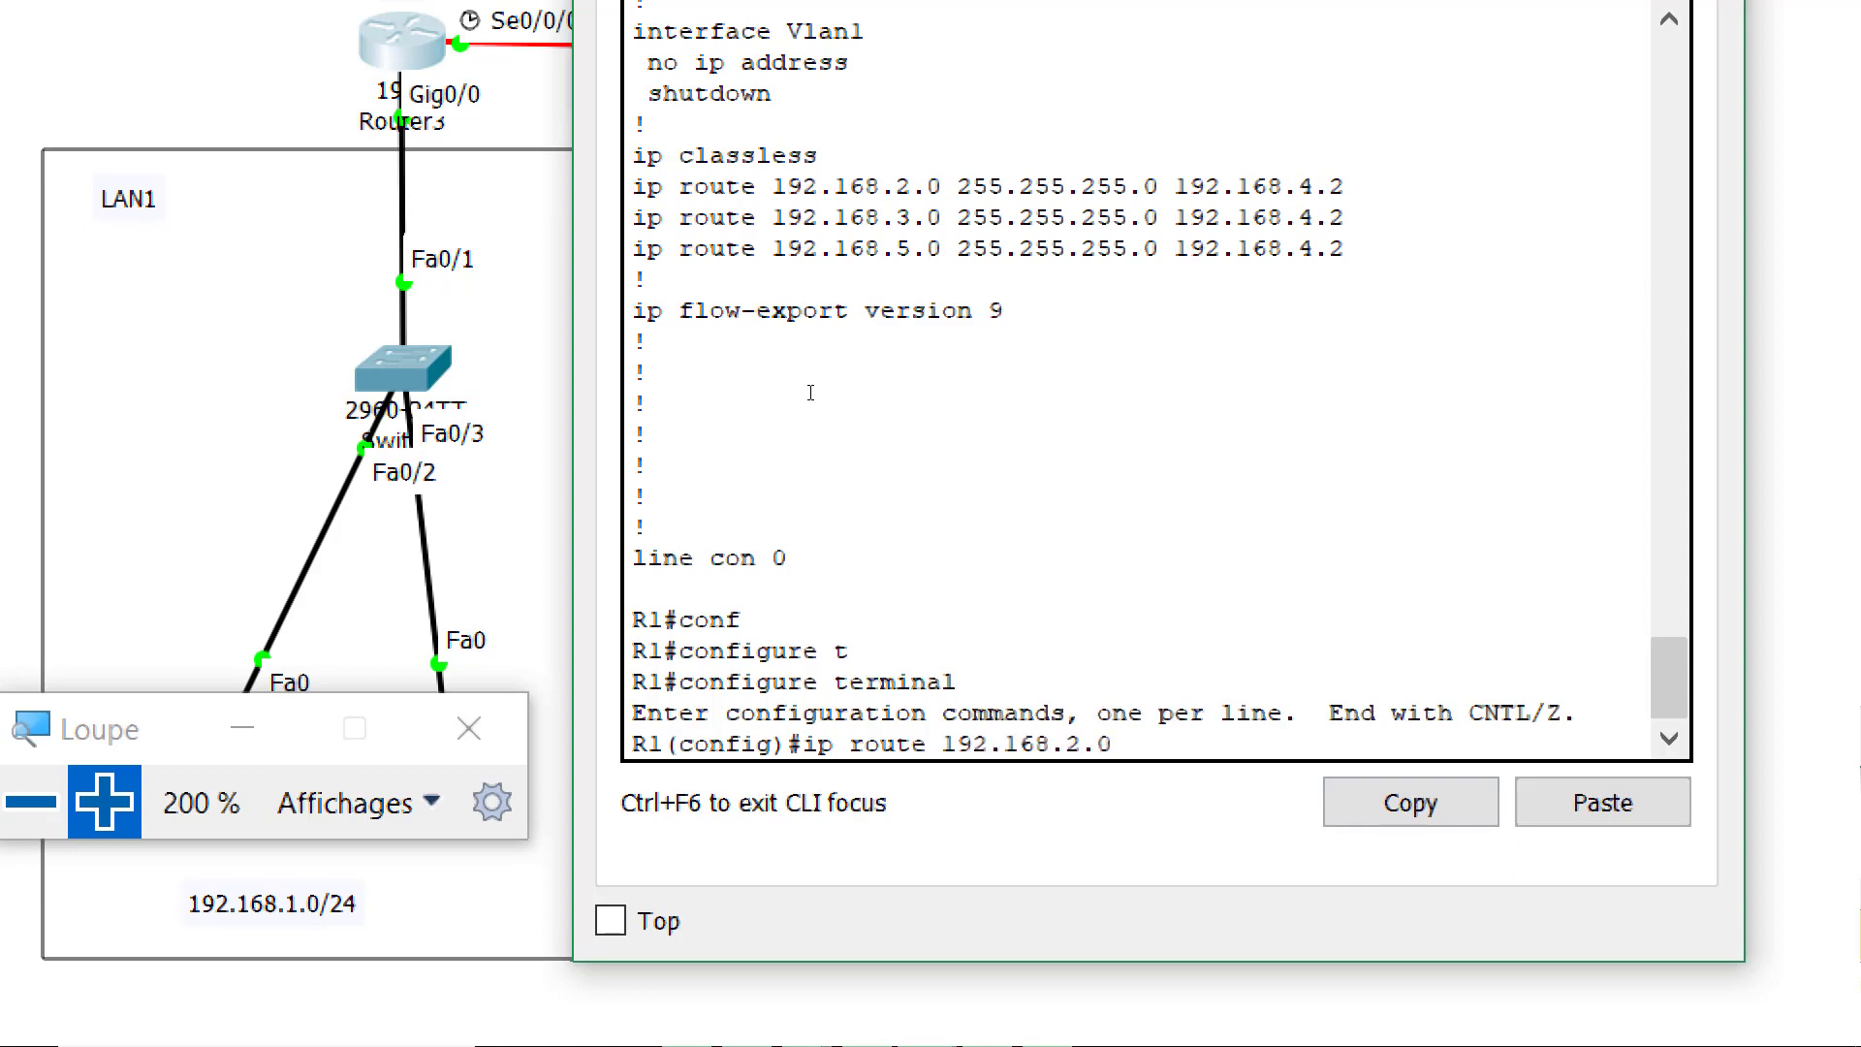
pyautogui.write(' 255.255.255.0 192')
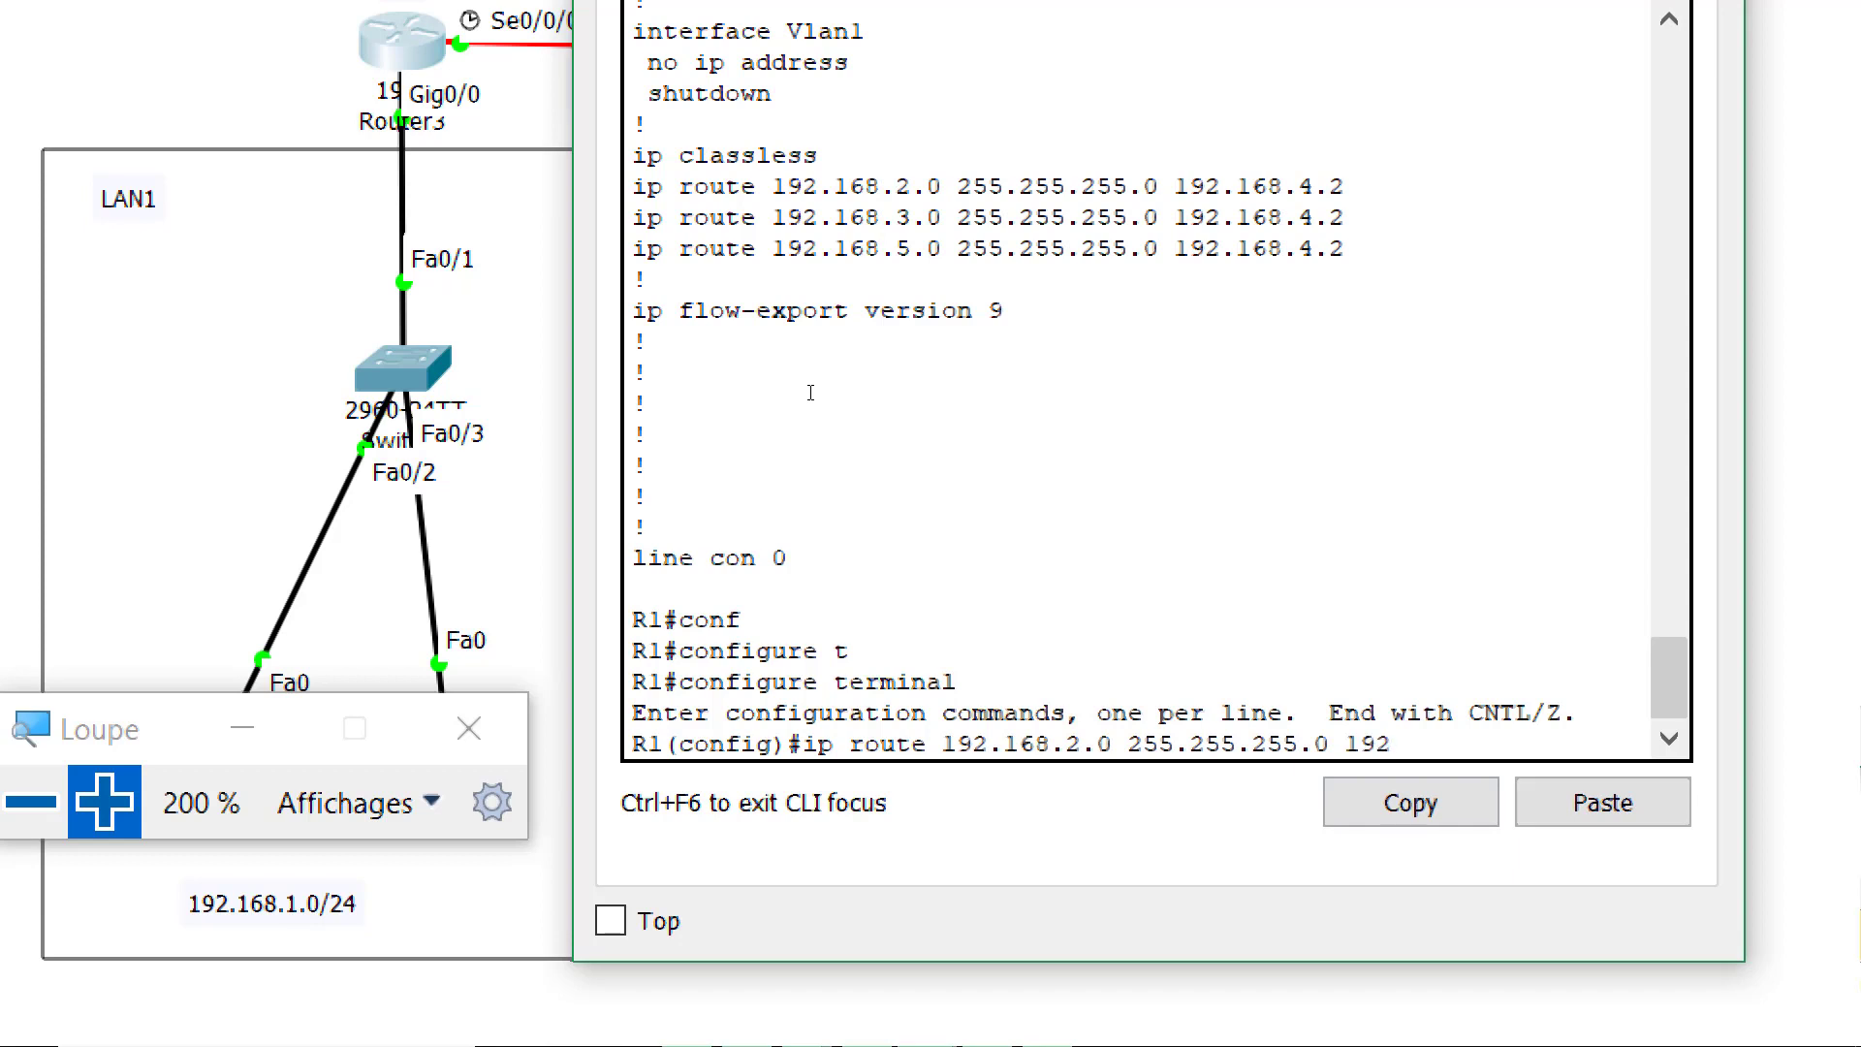
pyautogui.write('.168.5.1')
pyautogui.press('Return')
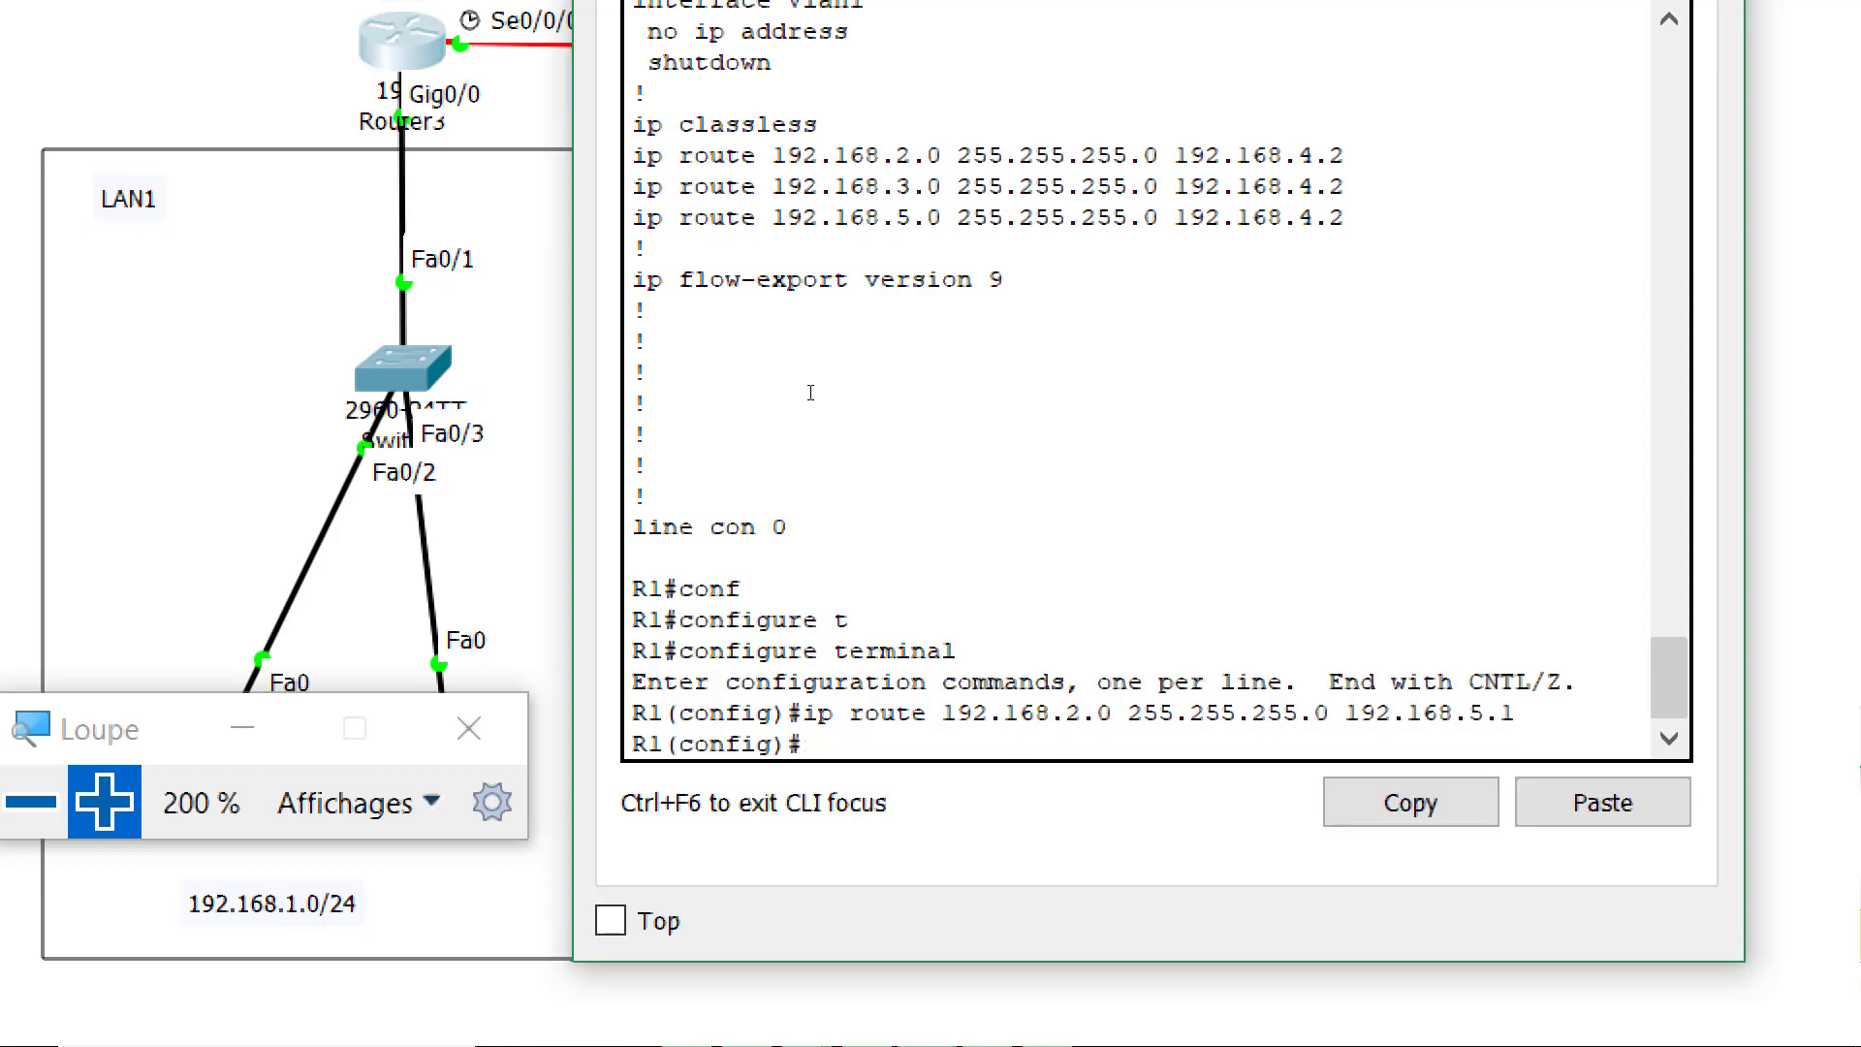
pyautogui.write('end')
pyautogui.press('Return')
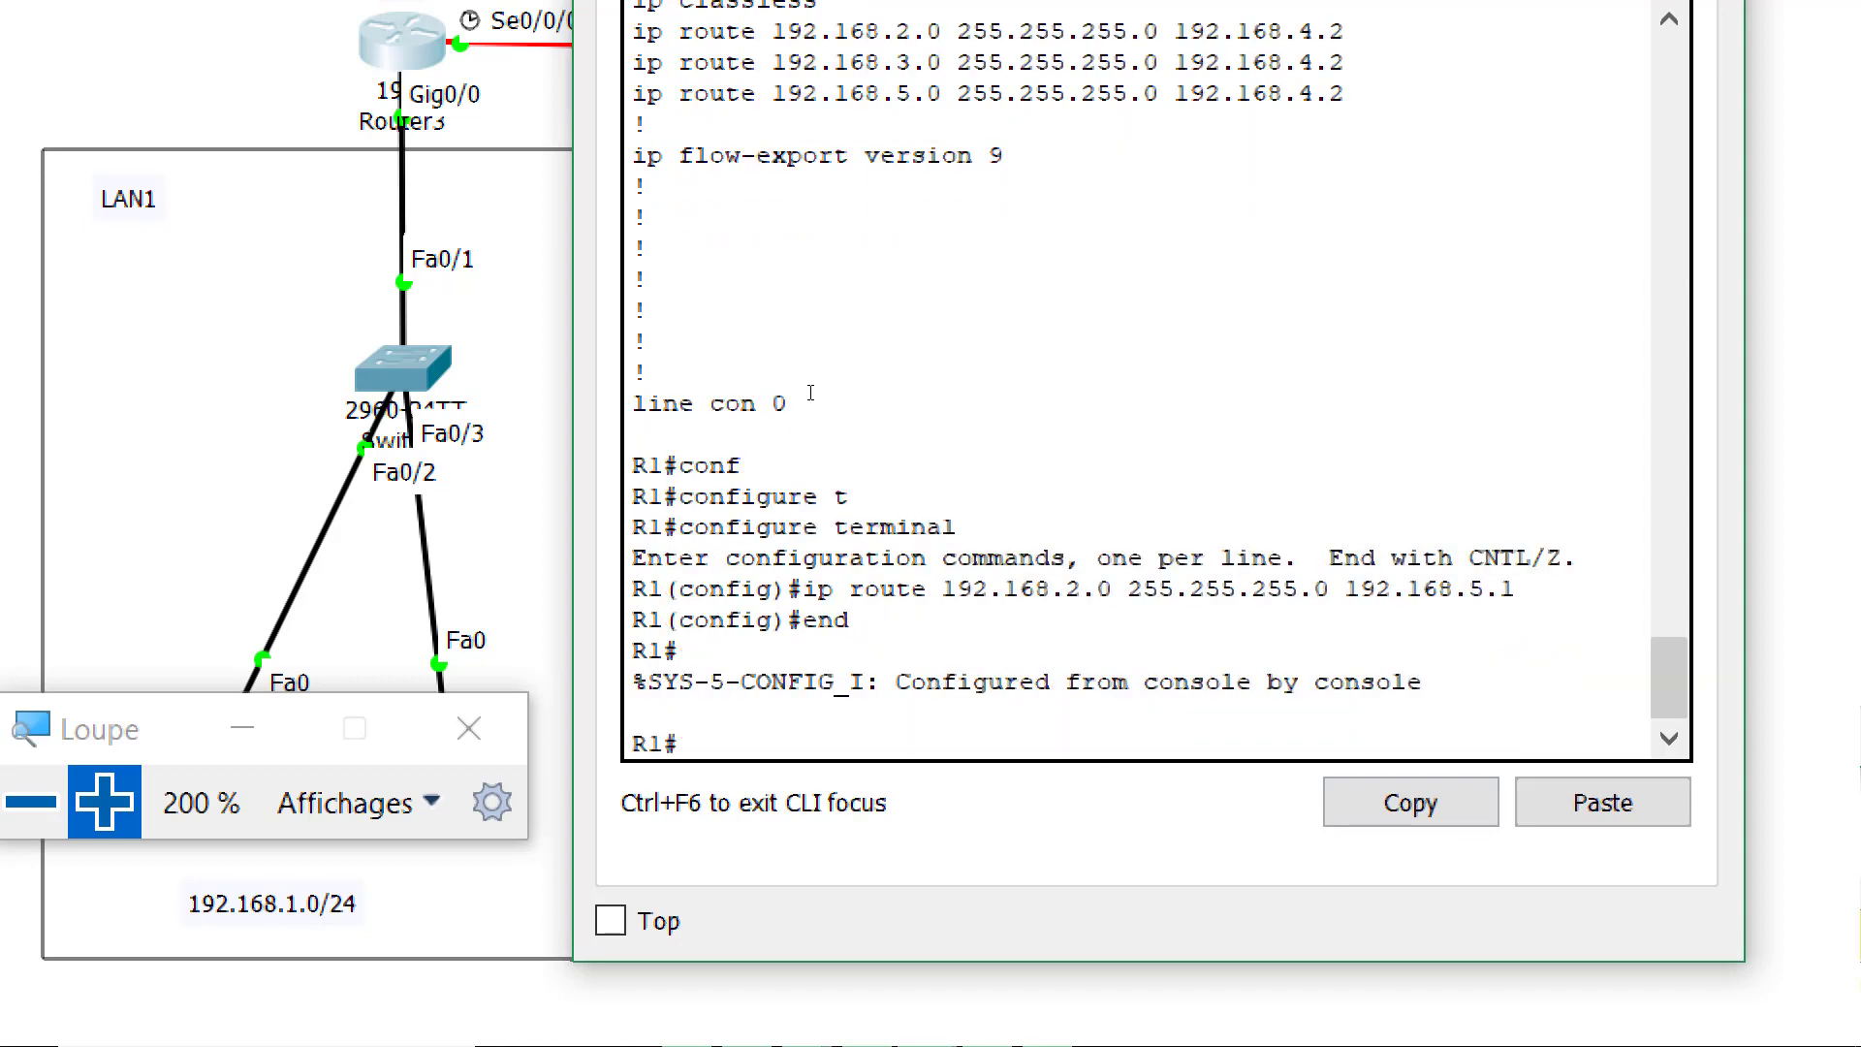
# Show R1's running configuration again and compare the two static routes to 192.168.2.0
pyautogui.press('Return')
pyautogui.press('Return')
pyautogui.press('Return')
pyautogui.write('sh')
pyautogui.press('Tab')
pyautogui.write('r')
pyautogui.press('Tab')
pyautogui.press('Return')
pyautogui.press('space')
pyautogui.press('Return')
pyautogui.press('Return')
pyautogui.press('Return')
pyautogui.press('Return')
pyautogui.press('Return')
pyautogui.press('Return')
pyautogui.press('Return')
pyautogui.press('Return')
pyautogui.press('Return')
pyautogui.press('Return')
pyautogui.press('Return')
pyautogui.press('Return')
pyautogui.press('Return')
pyautogui.press('Return')
pyautogui.press('Return')
pyautogui.press('Return')
pyautogui.press('Return')
pyautogui.press('Return')
pyautogui.press('Return')
pyautogui.press('Return')
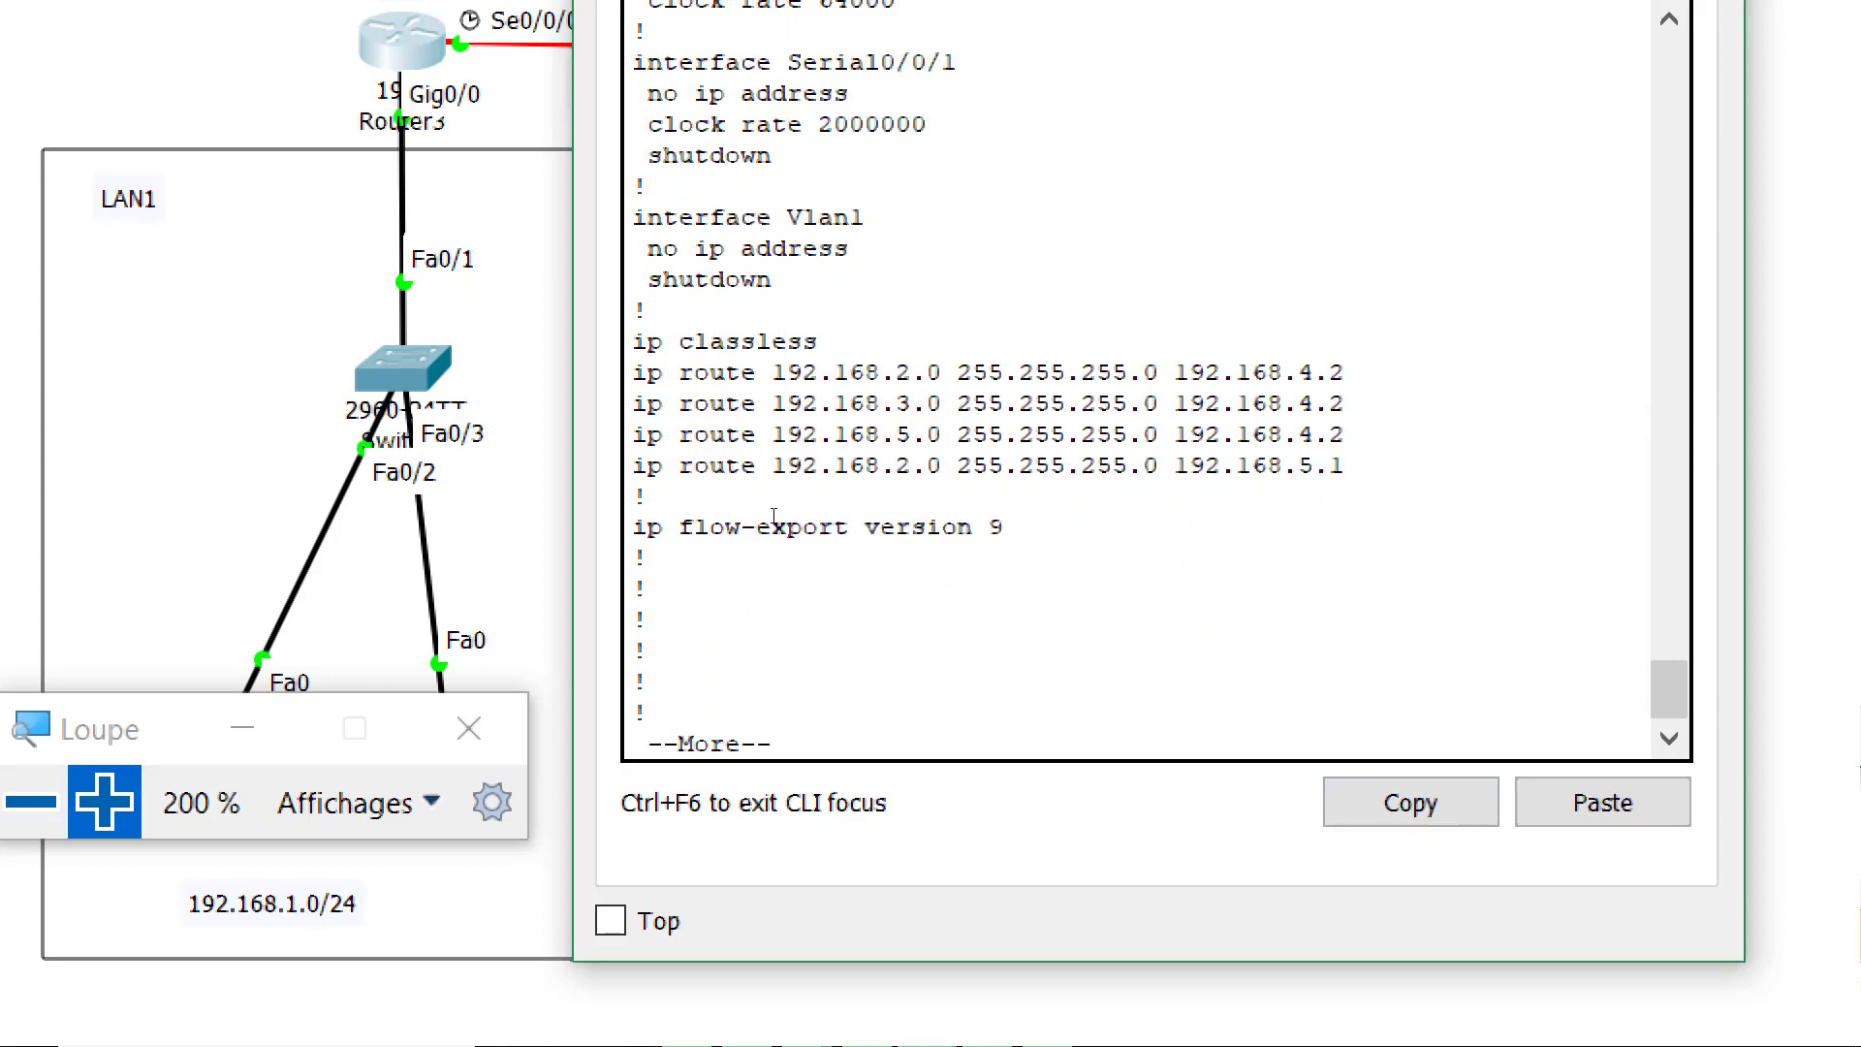
pyautogui.tripleClick(1073, 373)
# Remove R1's incorrect route to LAN2 in configuration mode with no ip route 192.168.2.0 255.255.255.0 192.168.5.1, and finish with end
pyautogui.tripleClick(1103, 466)
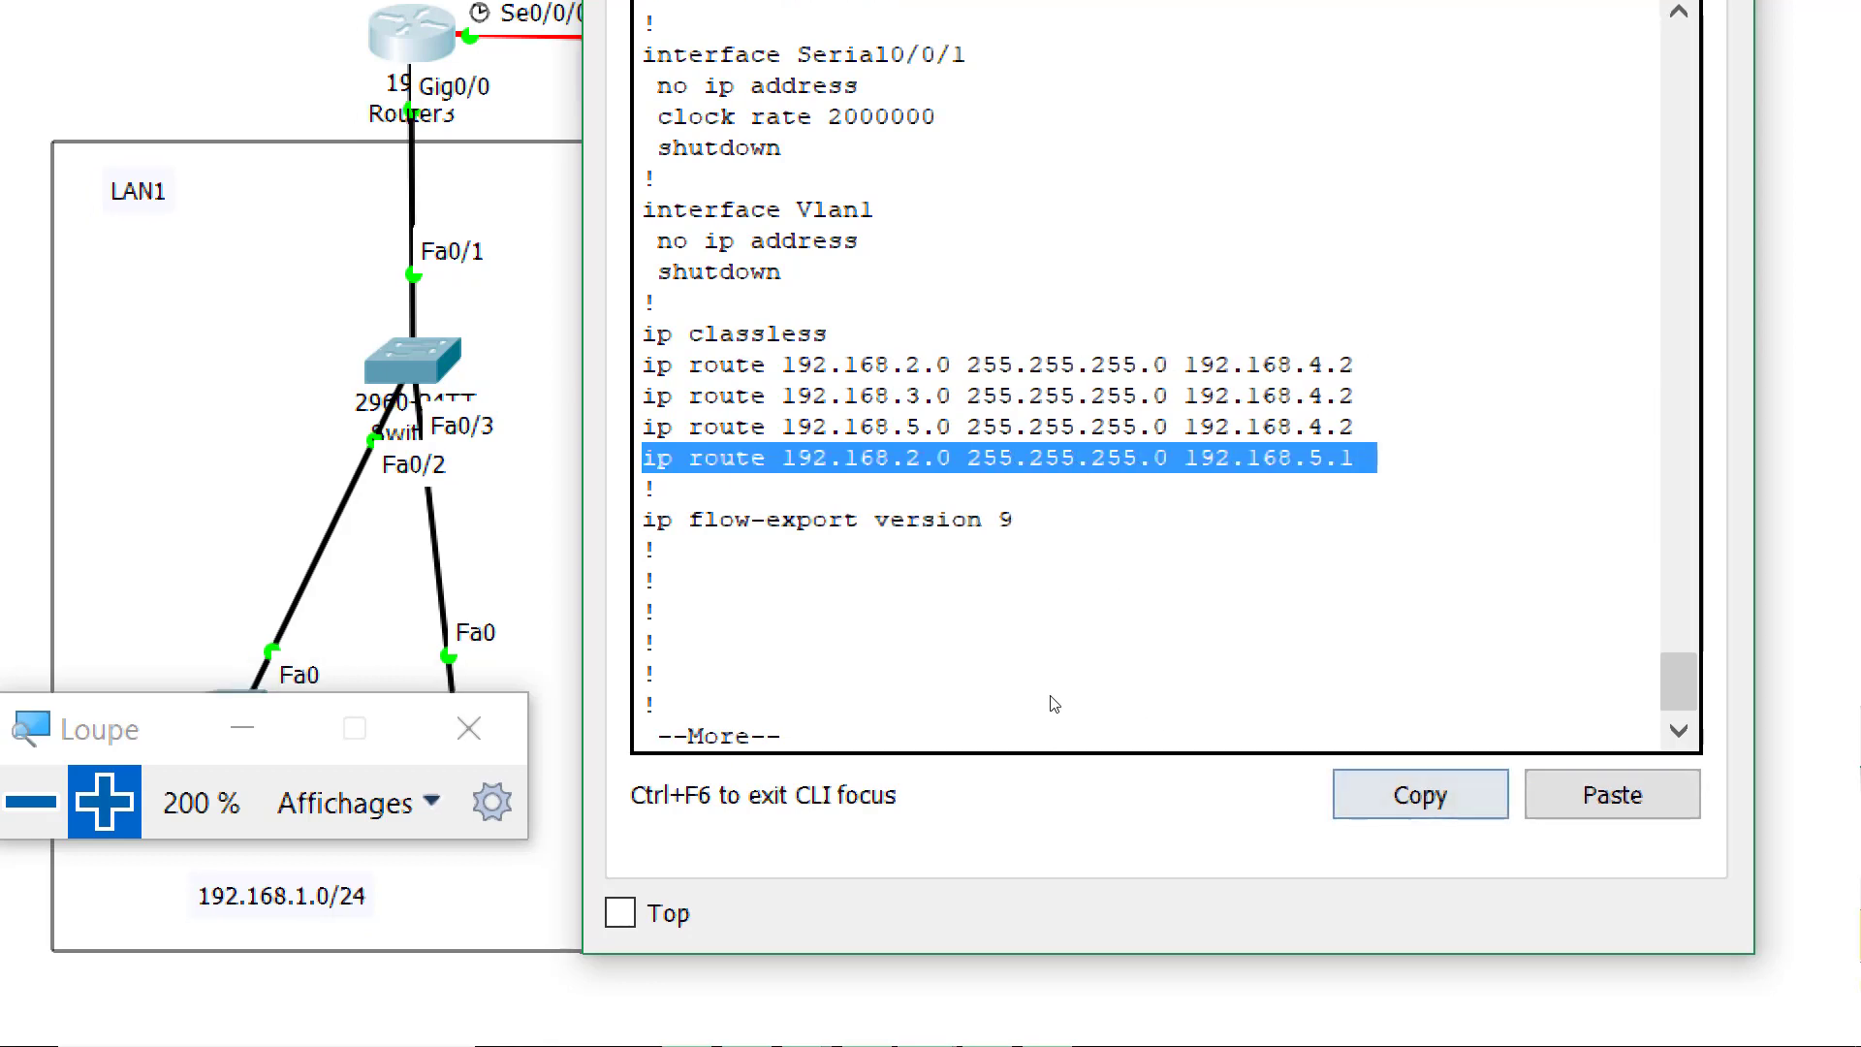
pyautogui.hotkey('ctrl', 'c')
pyautogui.write('con')
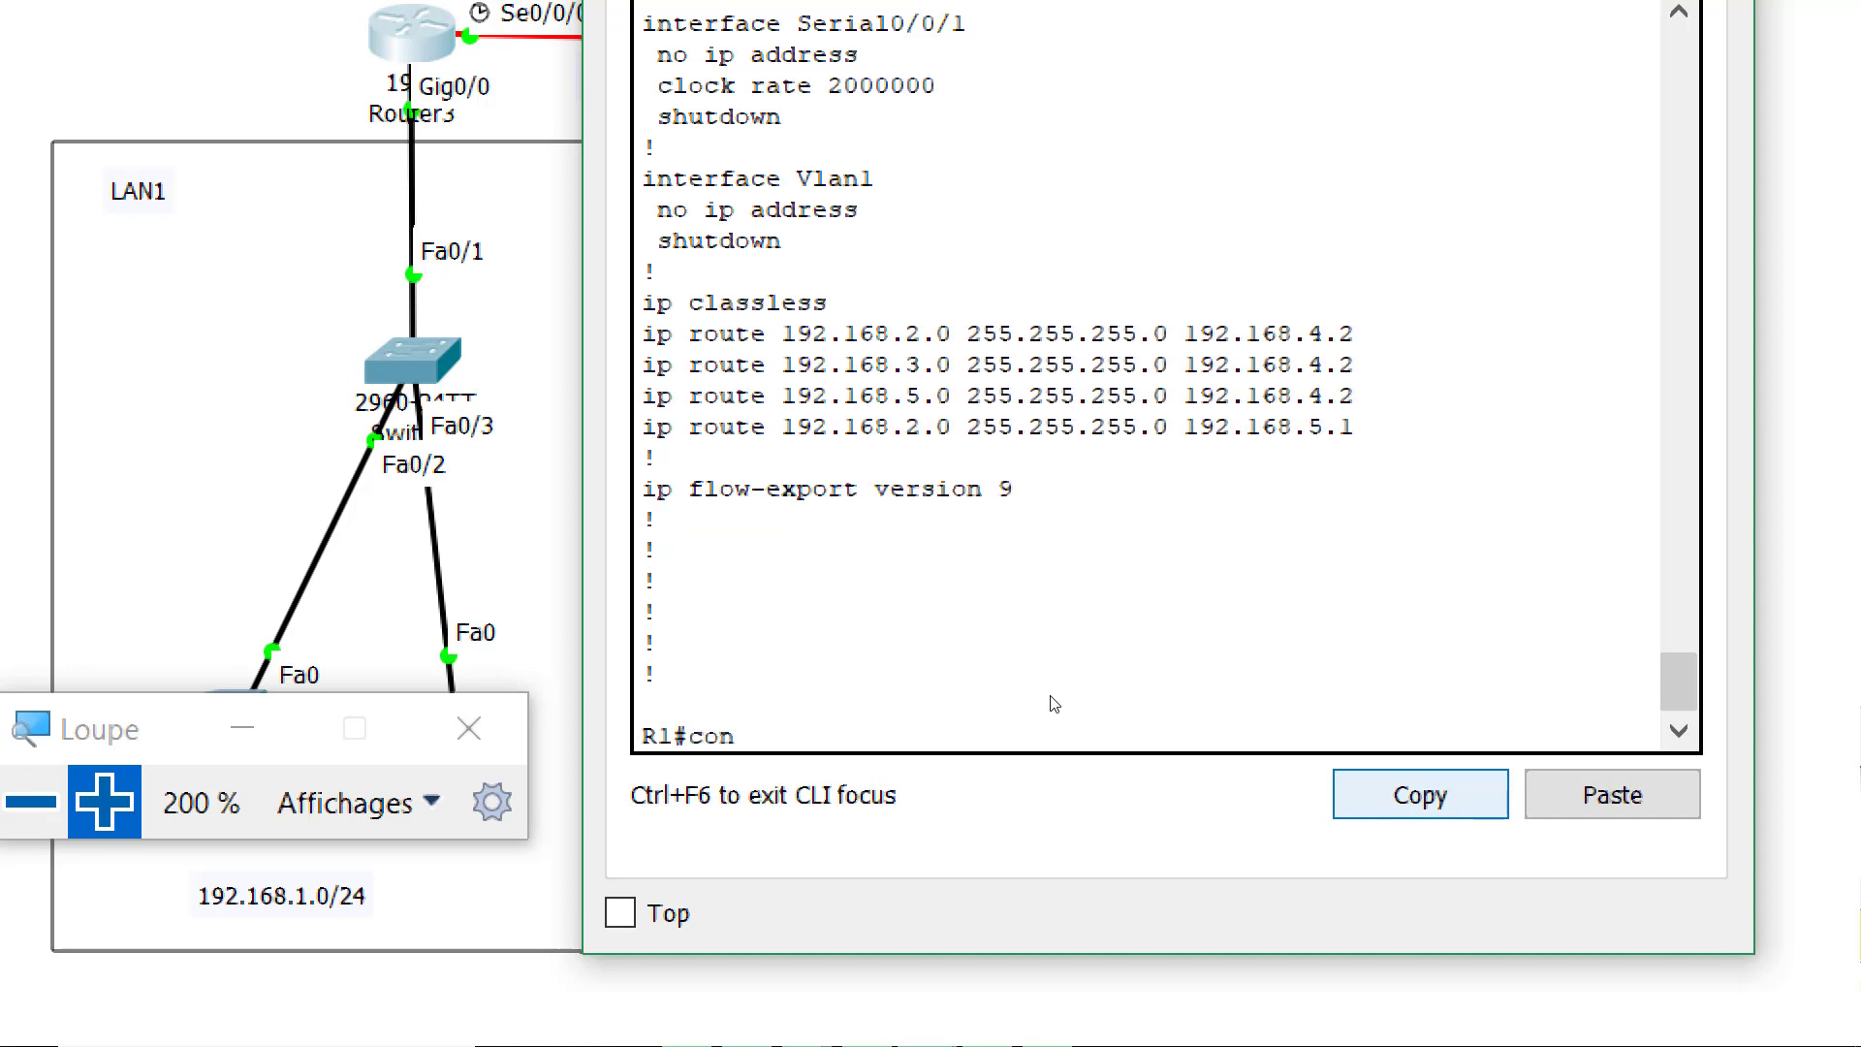
pyautogui.write('f')
pyautogui.press('Tab')
pyautogui.write('t')
pyautogui.press('Tab')
pyautogui.press('Return')
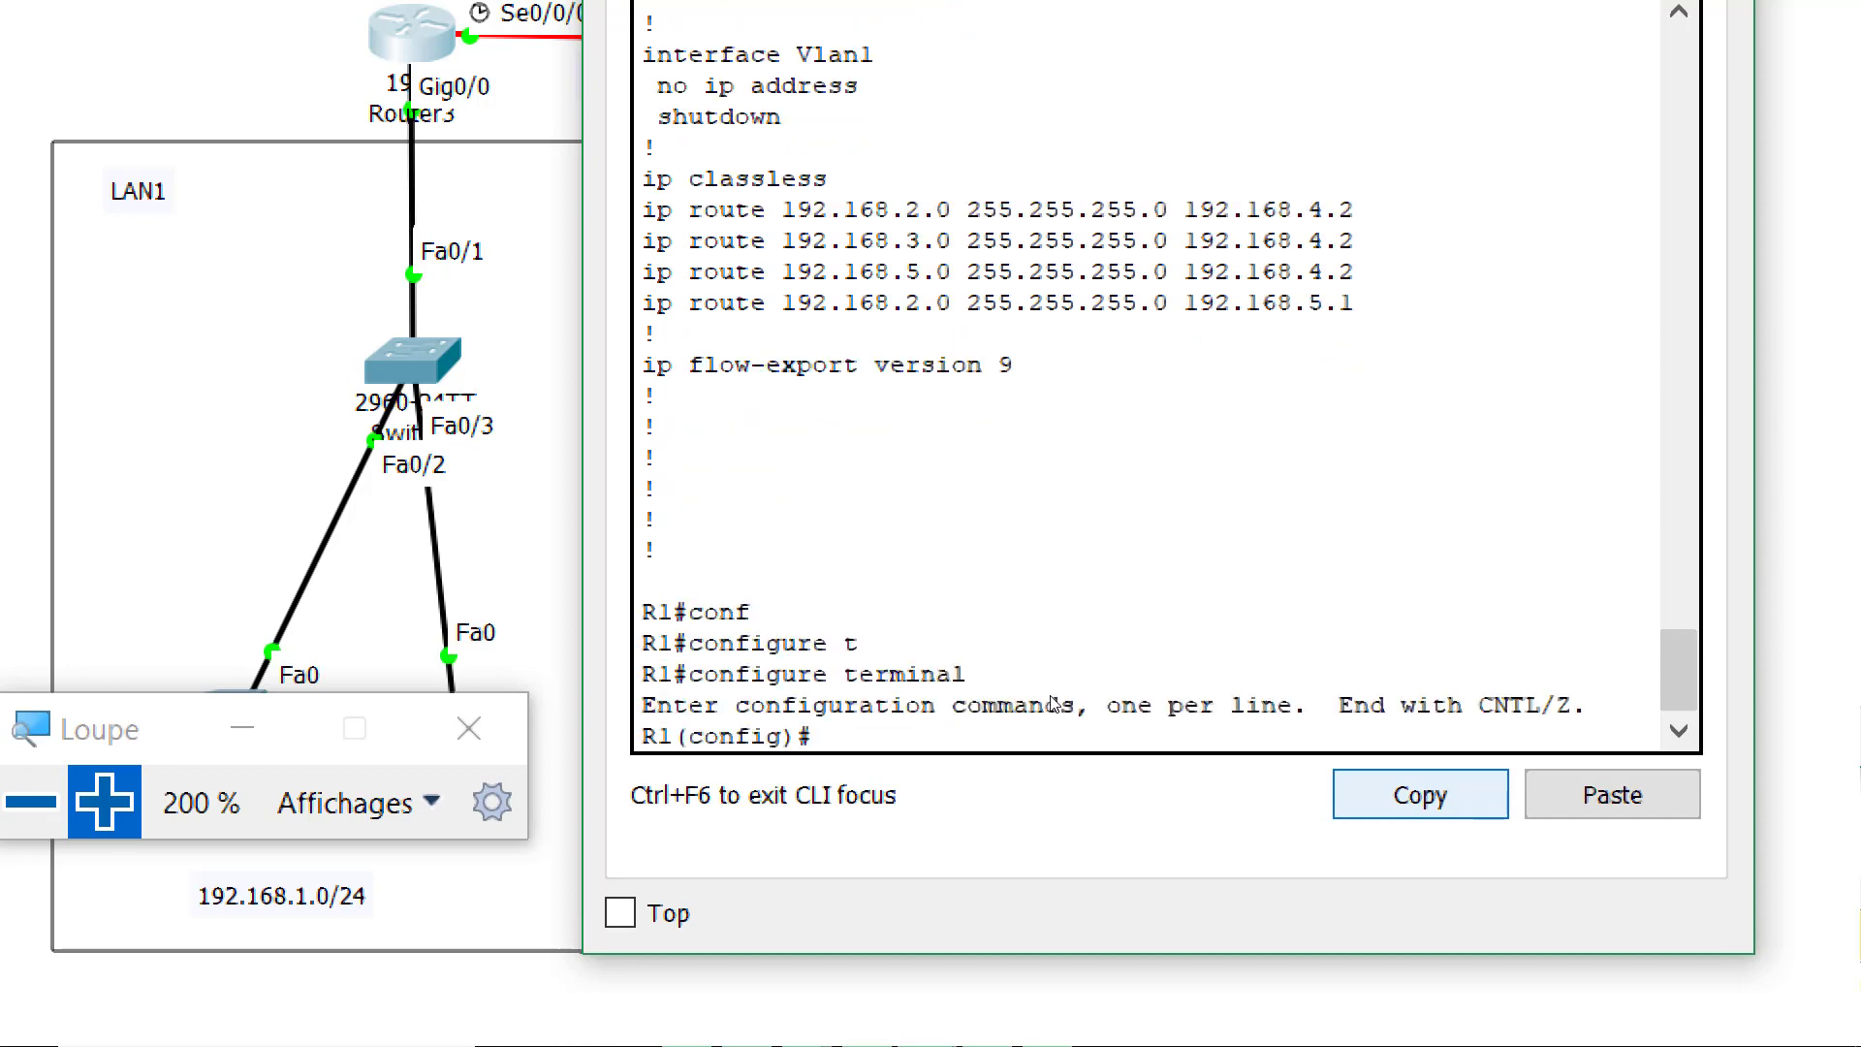
pyautogui.write('no')
pyautogui.click(1614, 795)
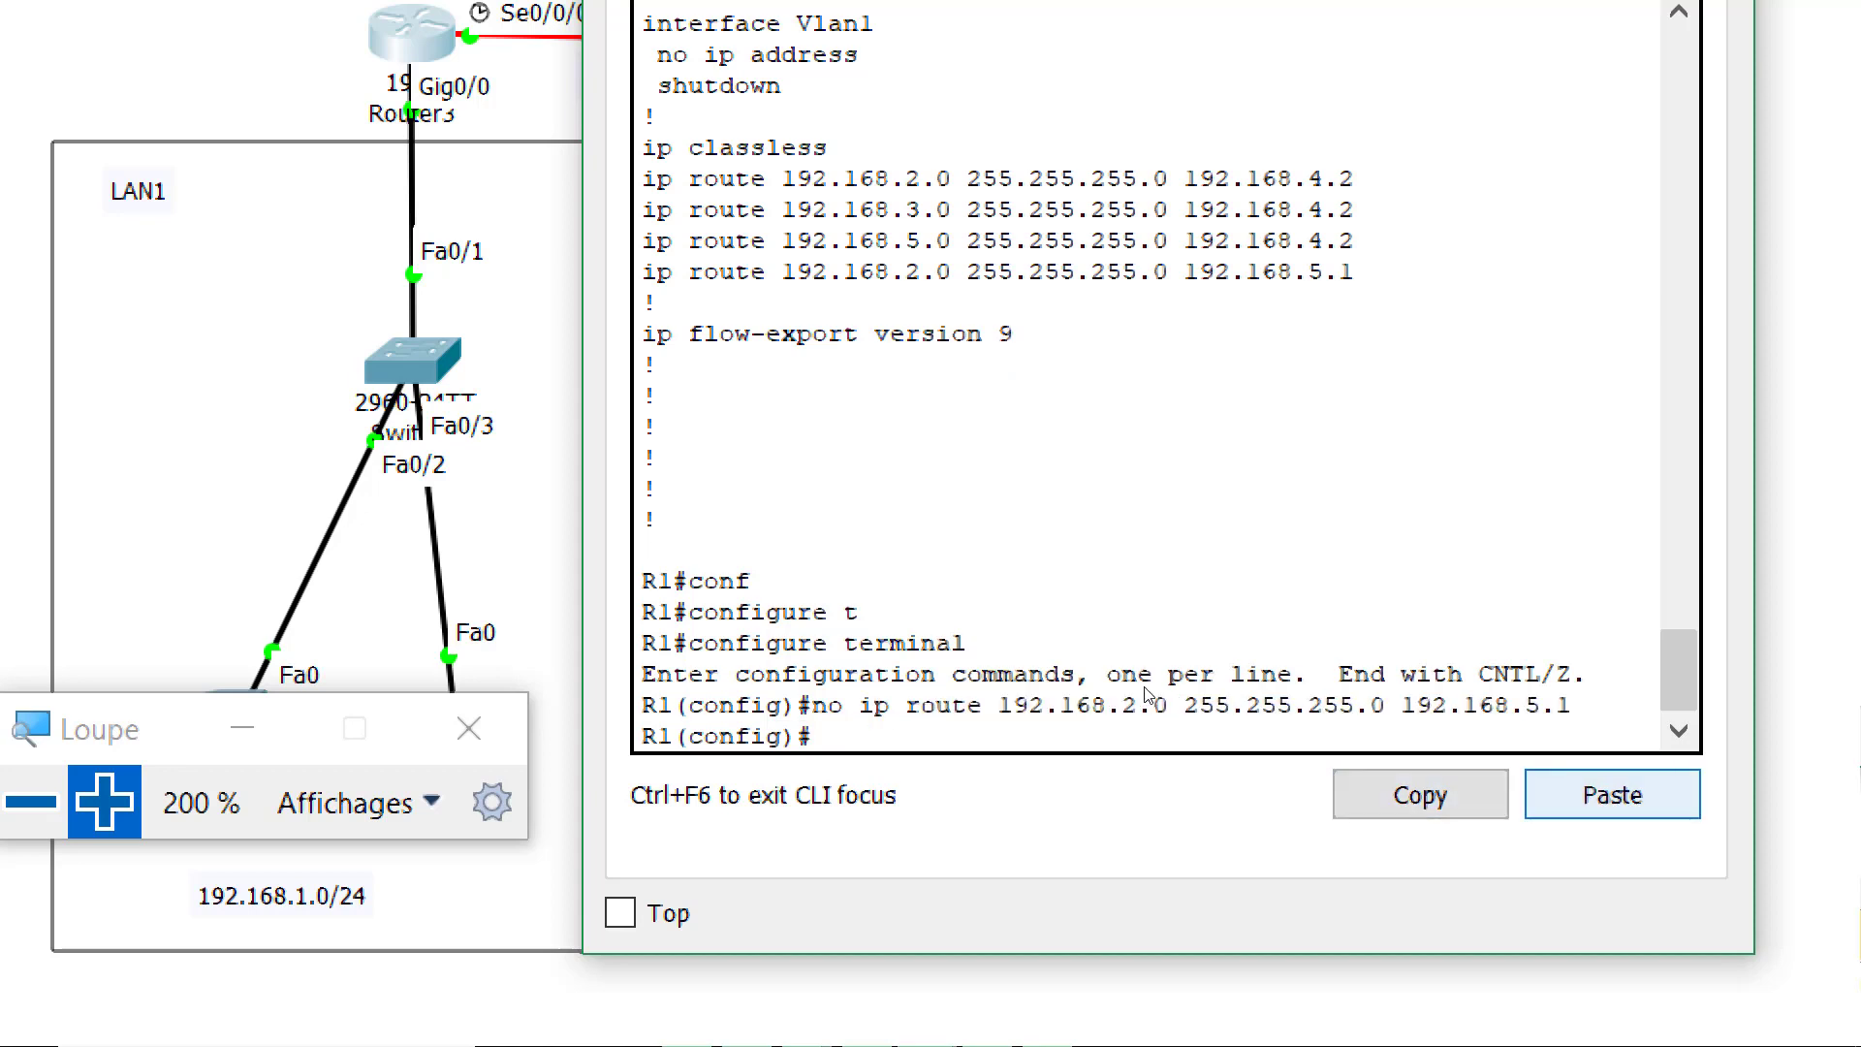
pyautogui.write('end')
pyautogui.press('Return')
pyautogui.press('Return')
# Check the remaining ip route entries on R1 with show running-config
pyautogui.write('sh')
pyautogui.press('Tab')
pyautogui.write('r')
pyautogui.press('Tab')
pyautogui.press('Return')
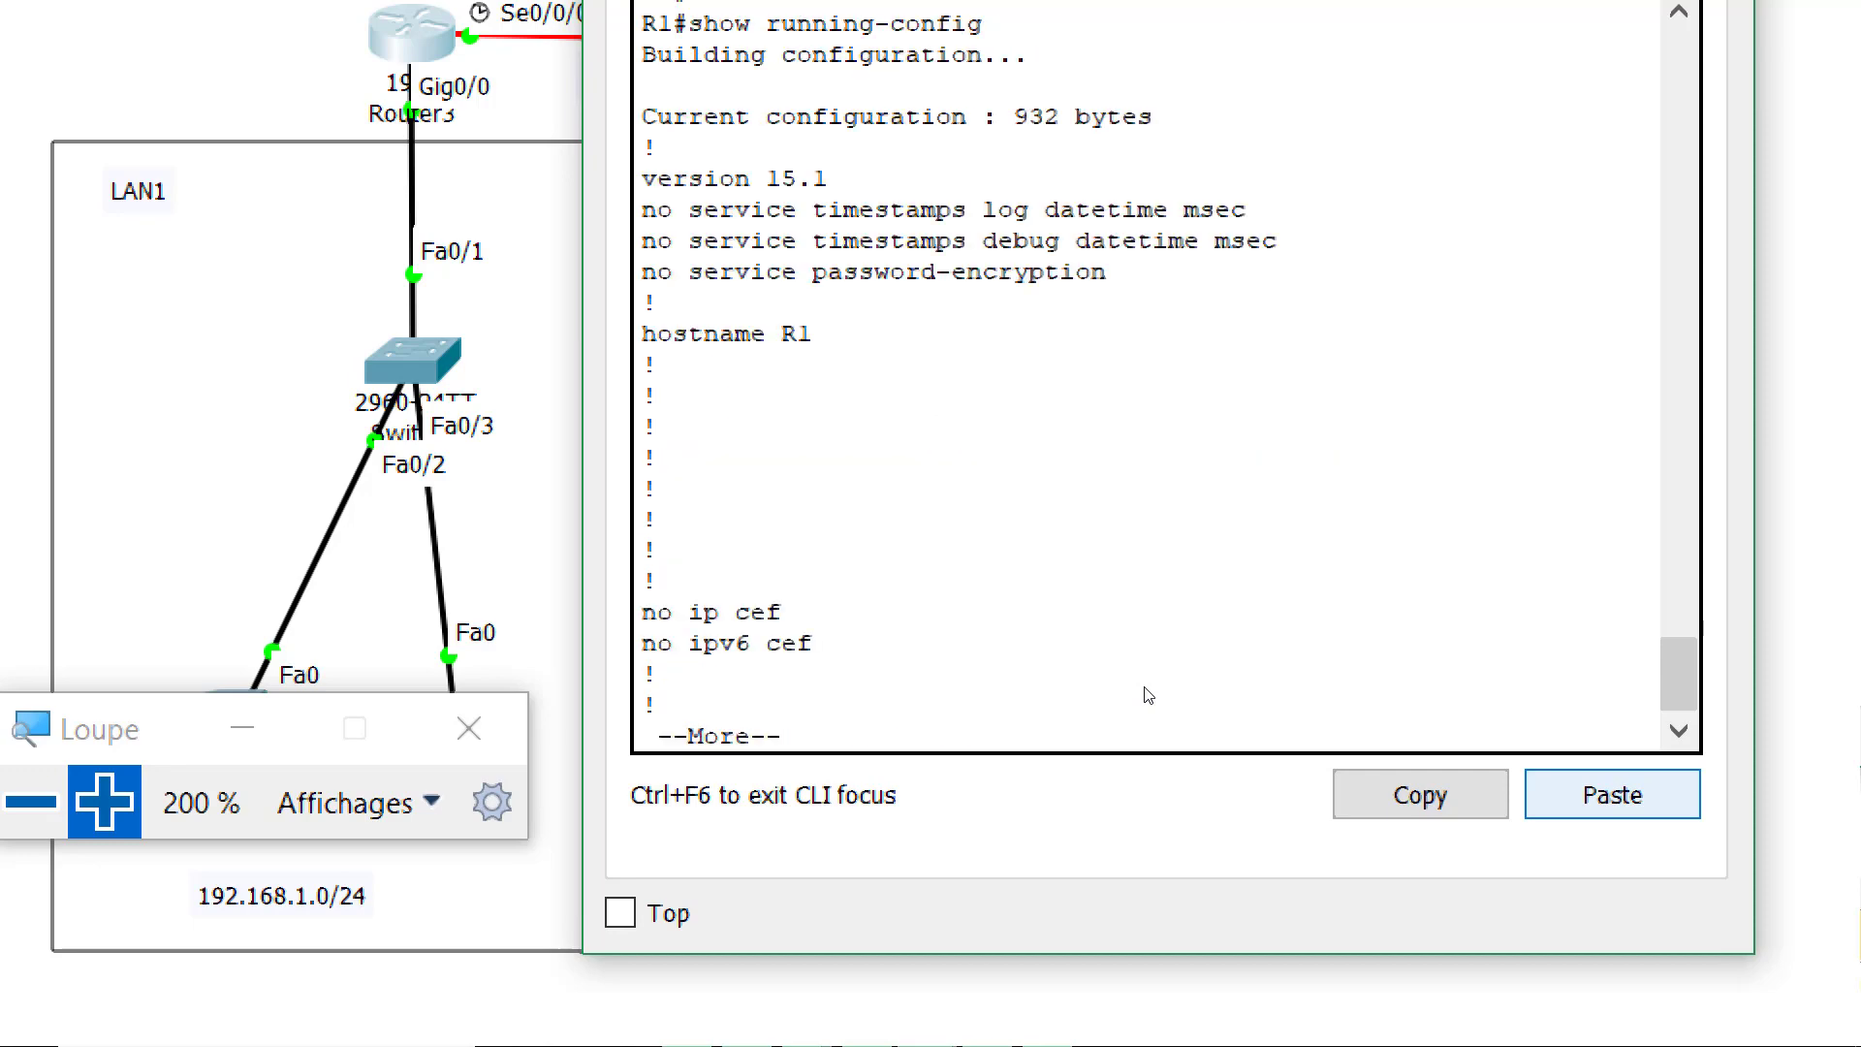
pyautogui.press('Return')
pyautogui.press('Return')
pyautogui.press('Return')
pyautogui.press('Return')
pyautogui.press('Return')
pyautogui.press('Return')
pyautogui.press('Return')
pyautogui.press('Return')
pyautogui.press('Return')
pyautogui.press('Return')
pyautogui.press('Return')
pyautogui.press('Return')
pyautogui.press('Return')
pyautogui.press('Return')
pyautogui.press('Return')
pyautogui.press('Return')
pyautogui.press('Return')
pyautogui.press('Return')
pyautogui.press('Return')
pyautogui.press('Return')
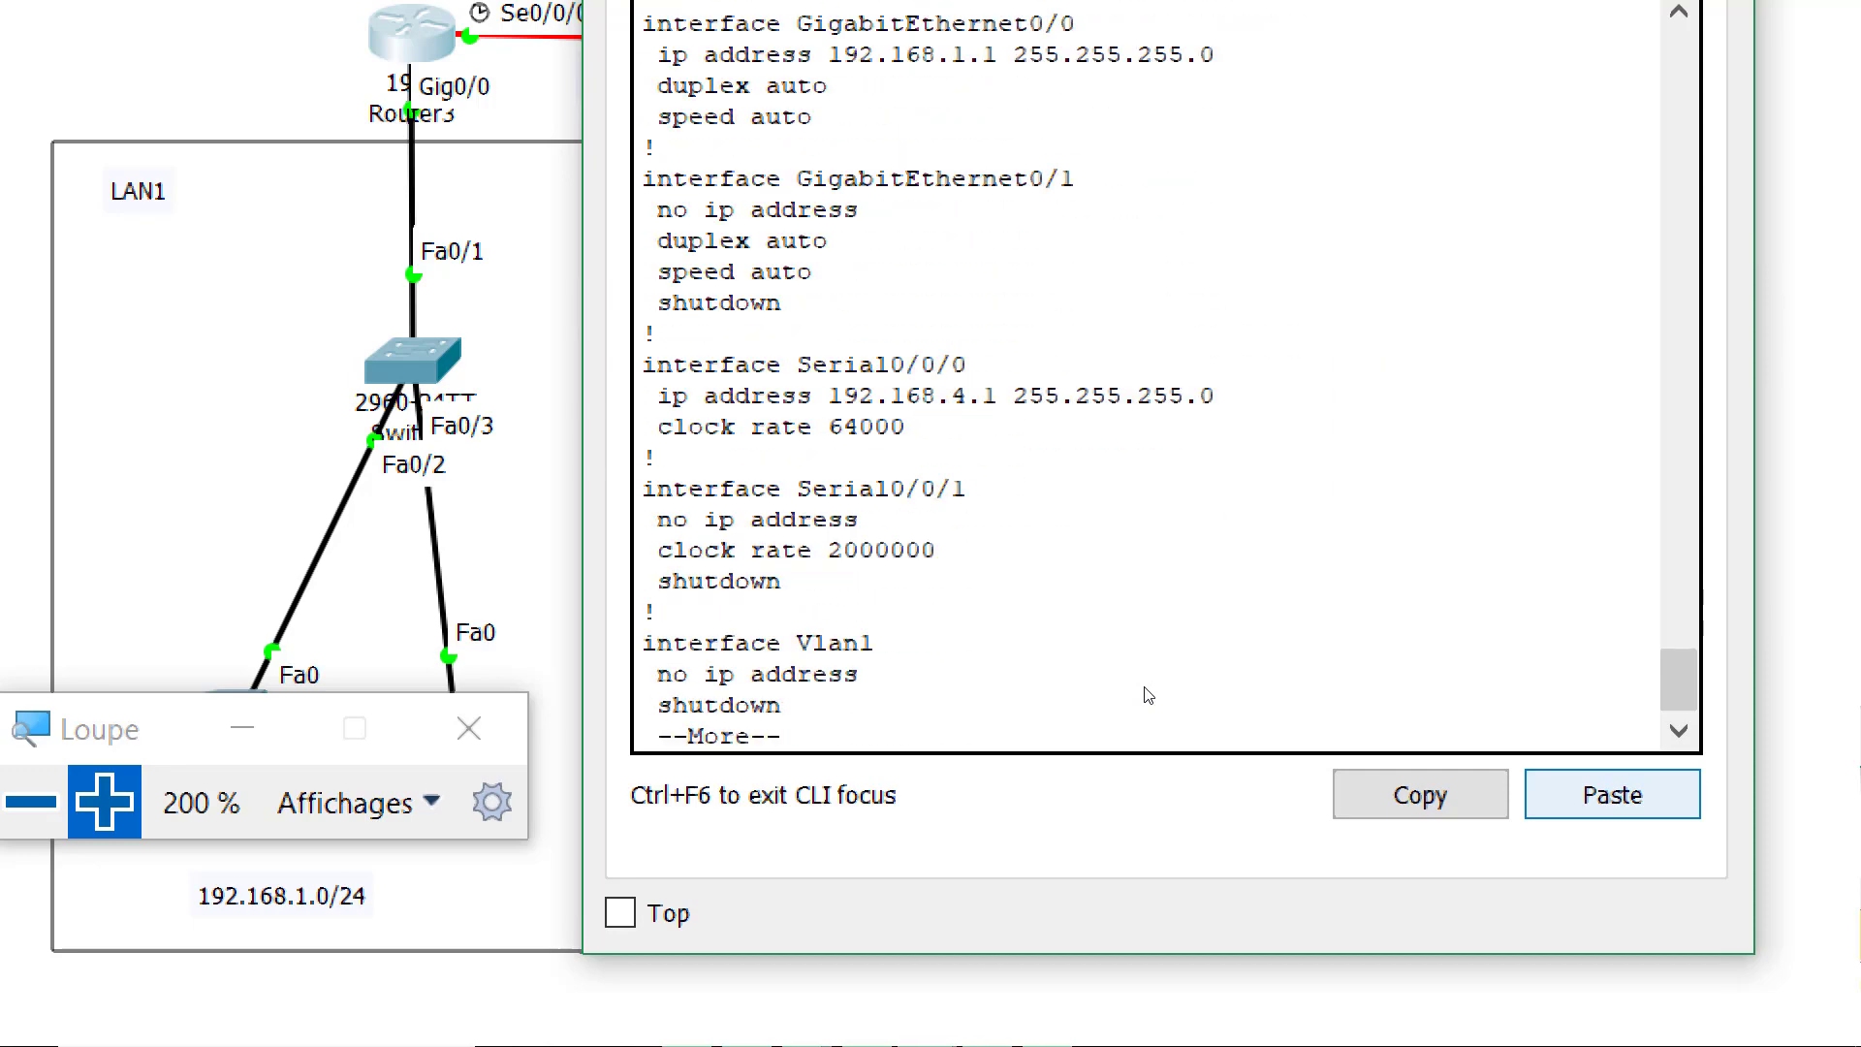
pyautogui.press('Return')
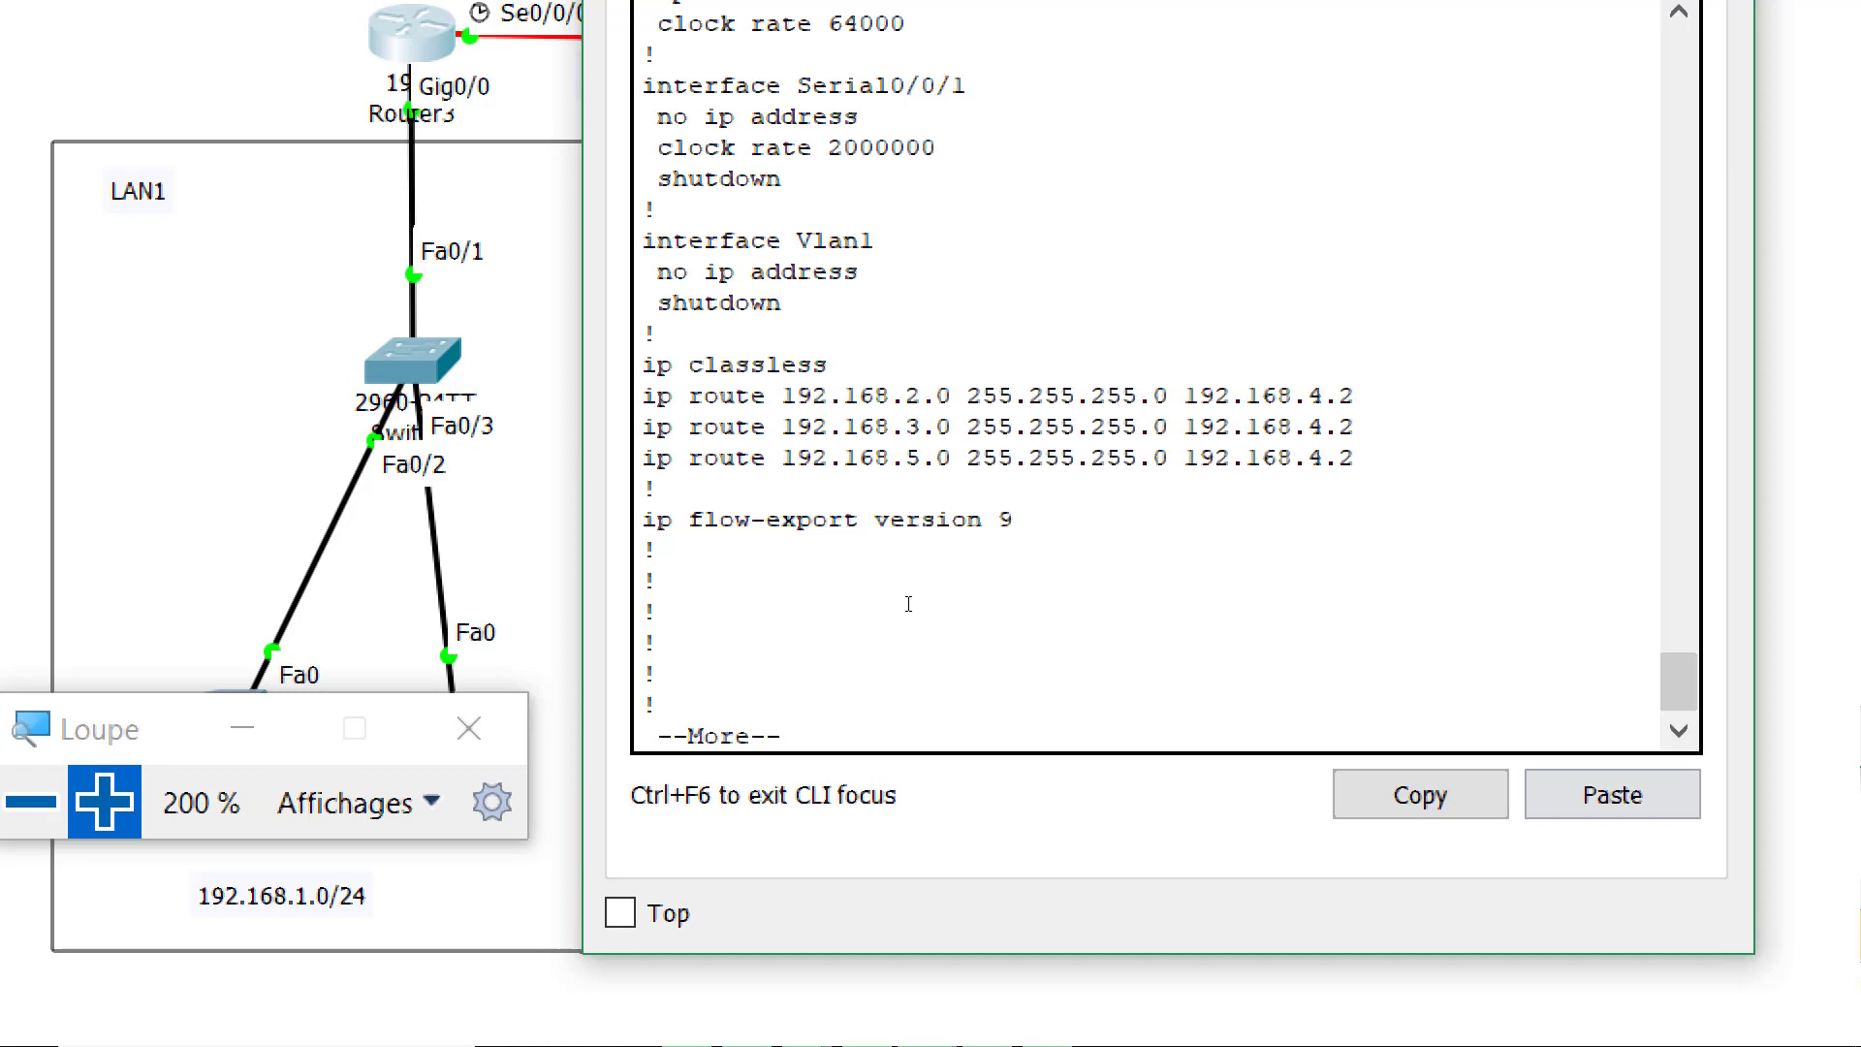
# Save R1's configuration with copy running-config startup-config, accepting the default destination filename
pyautogui.write('qcop')
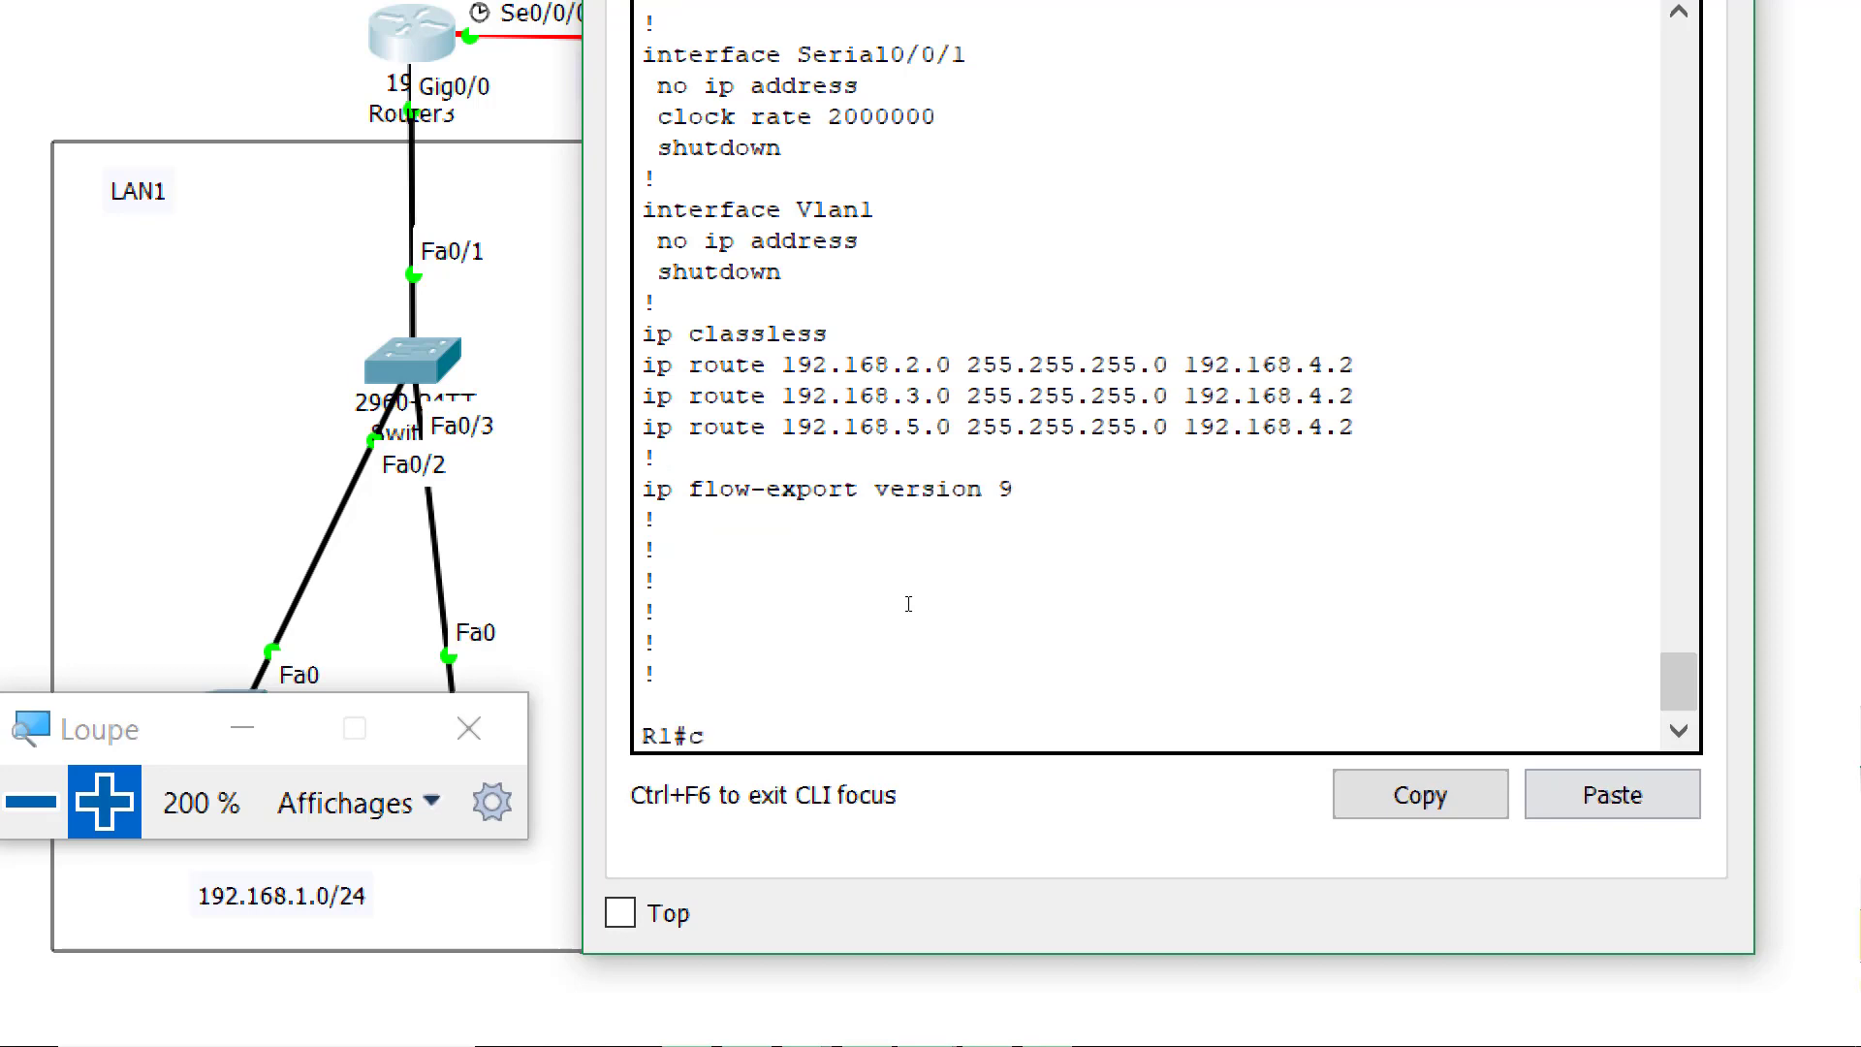
pyautogui.press('Tab')
pyautogui.write('r')
pyautogui.press('Tab')
pyautogui.write('s')
pyautogui.press('Tab')
pyautogui.press('Return')
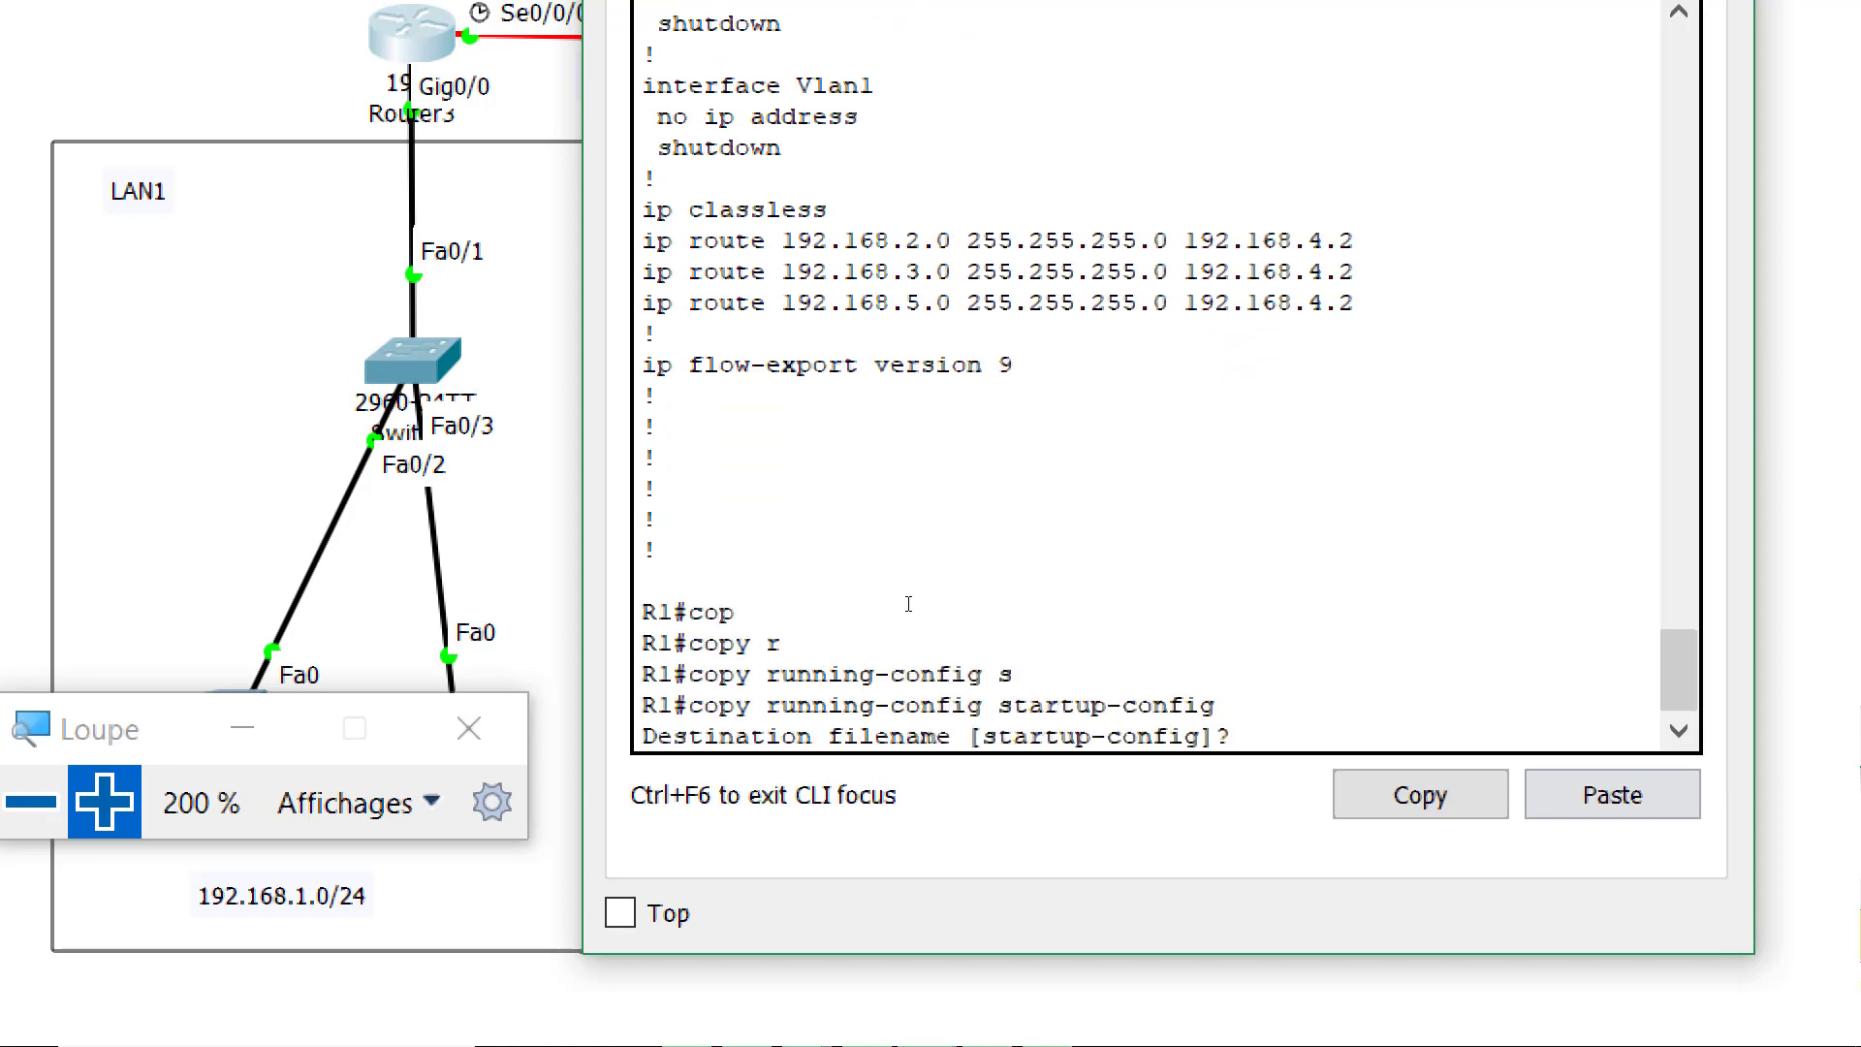
pyautogui.press('Return')
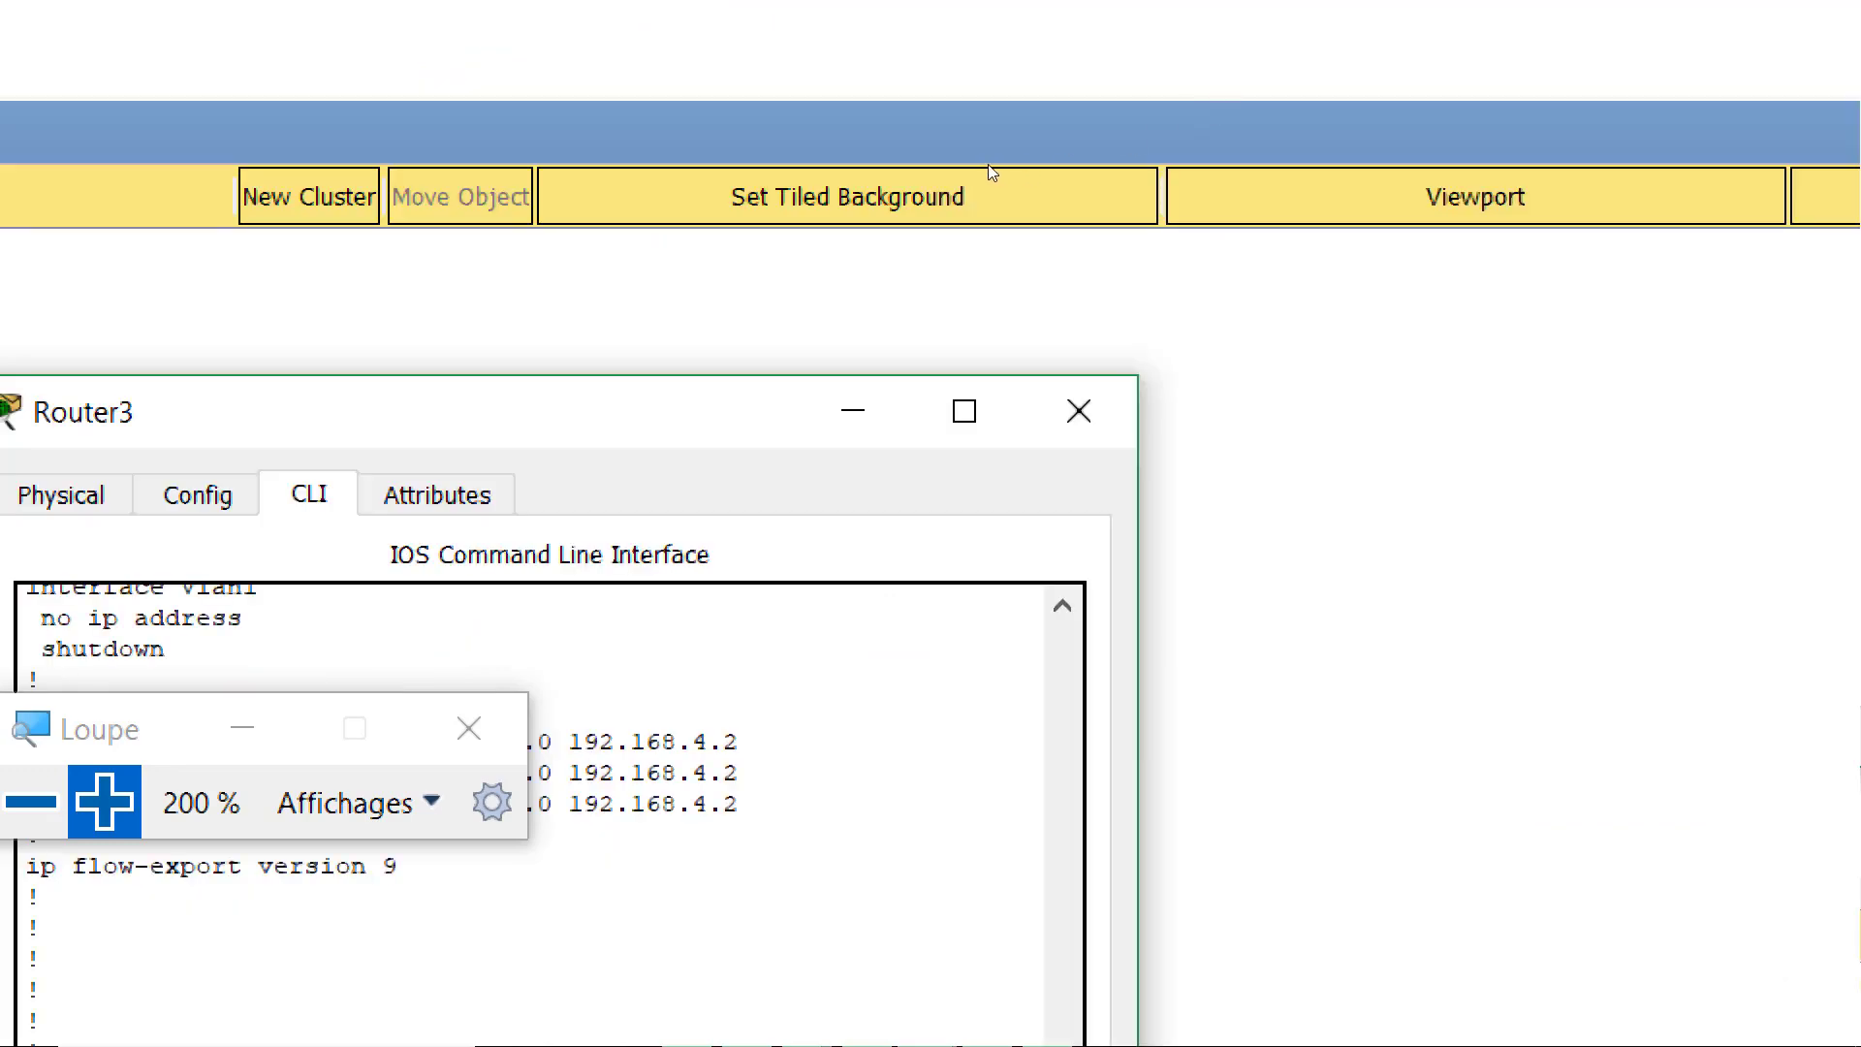
# Minimize R1's window, open R2's command line, and enter global configuration mode with enable and configure terminal
pyautogui.click(853, 411)
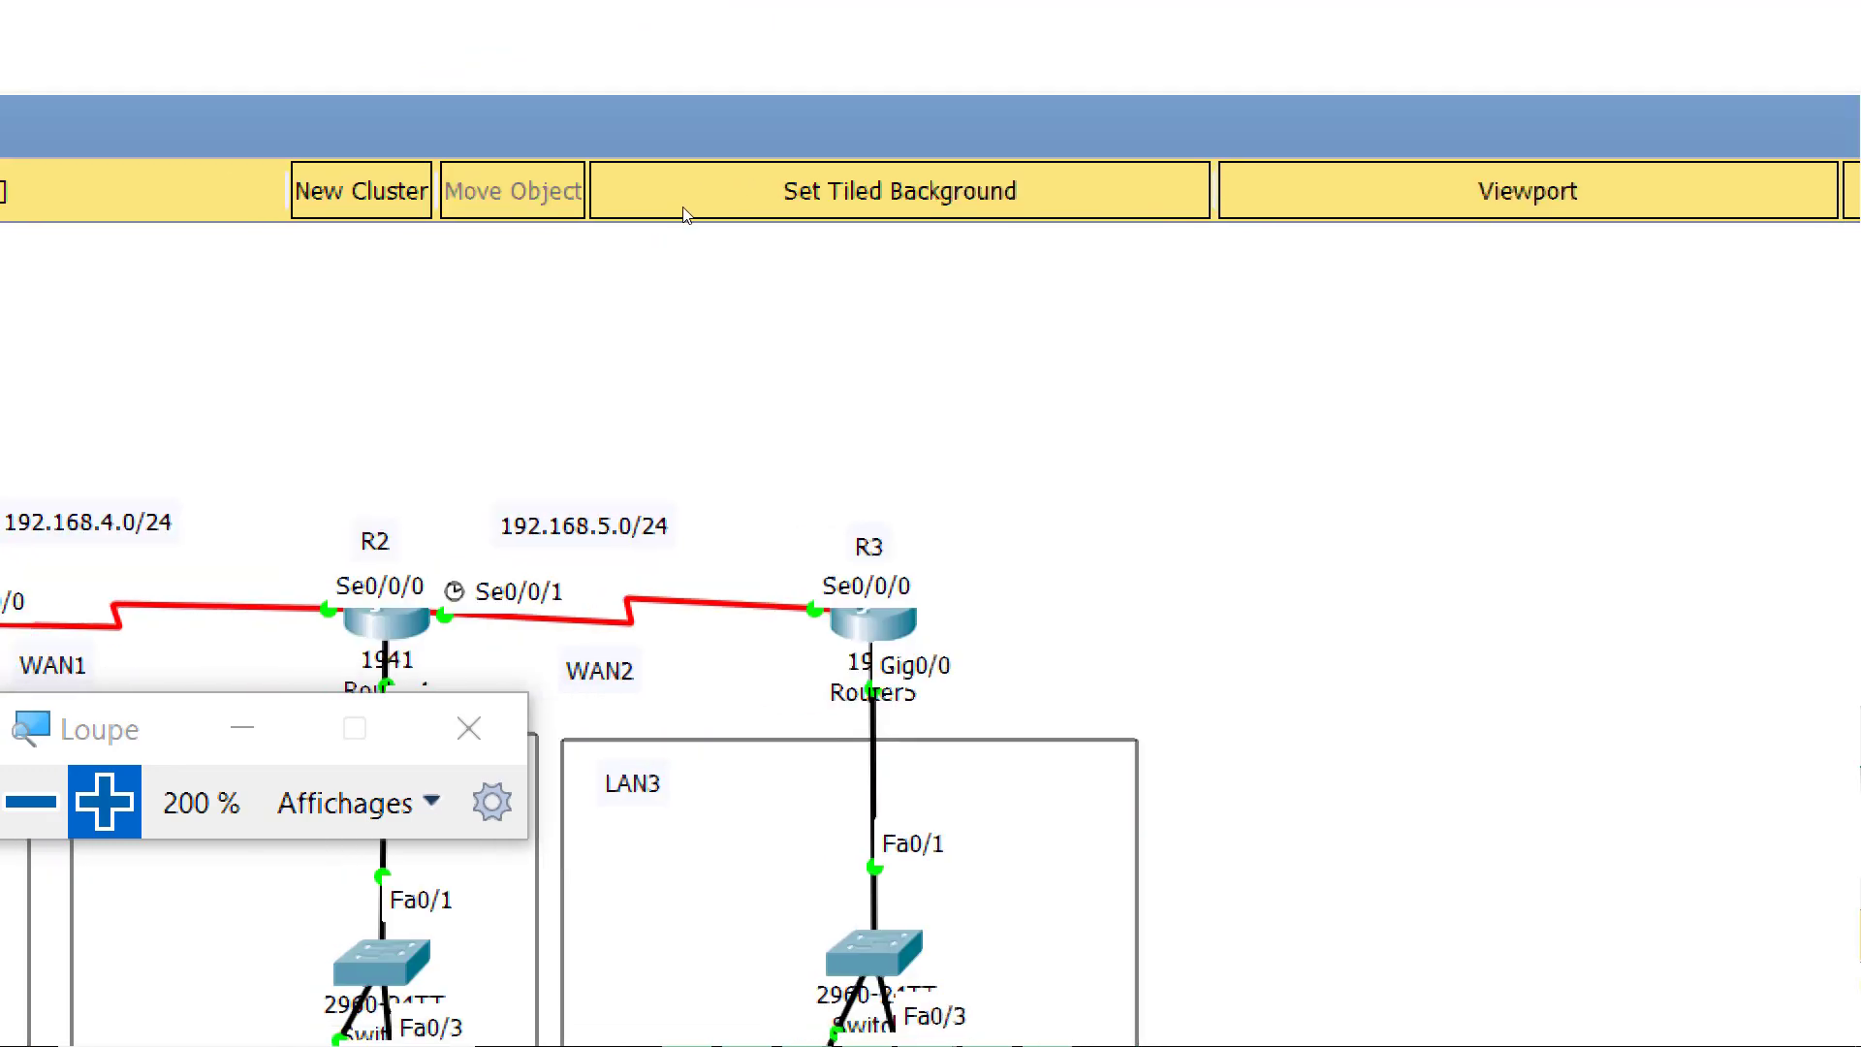
pyautogui.click(399, 603)
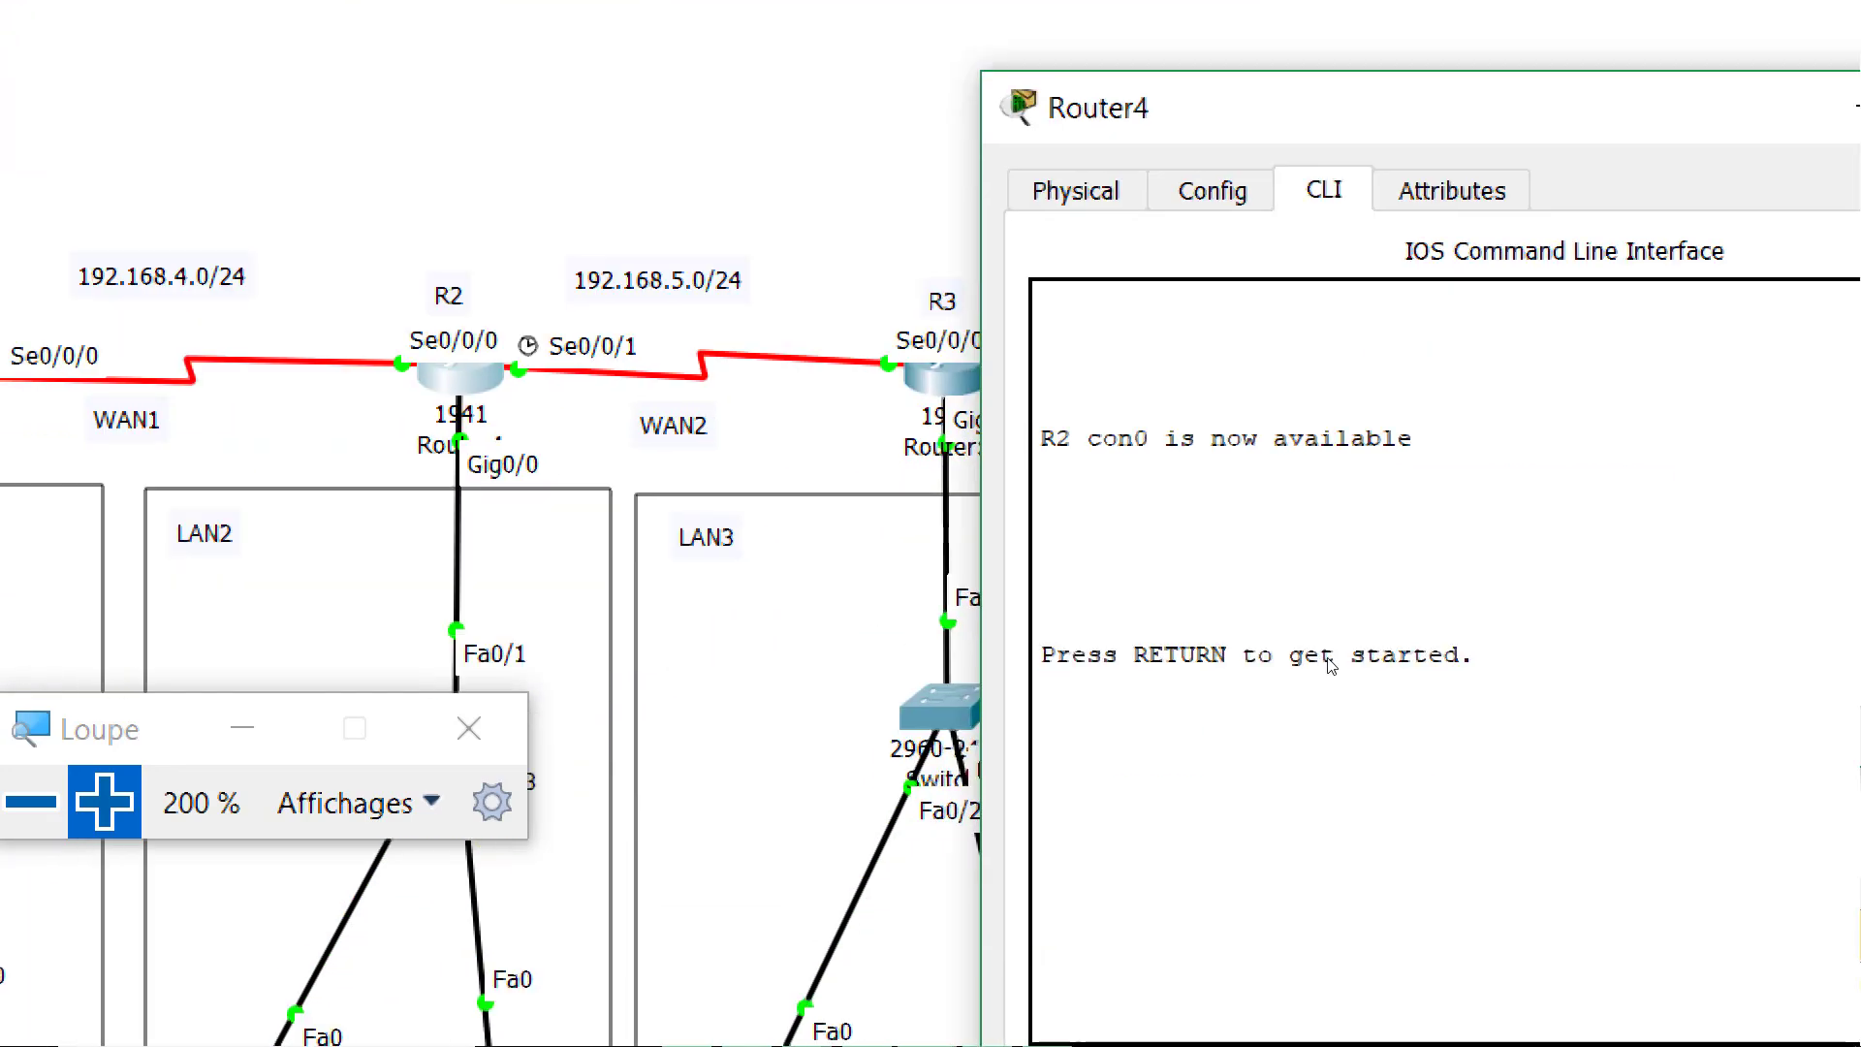
pyautogui.press('Return')
pyautogui.write('en')
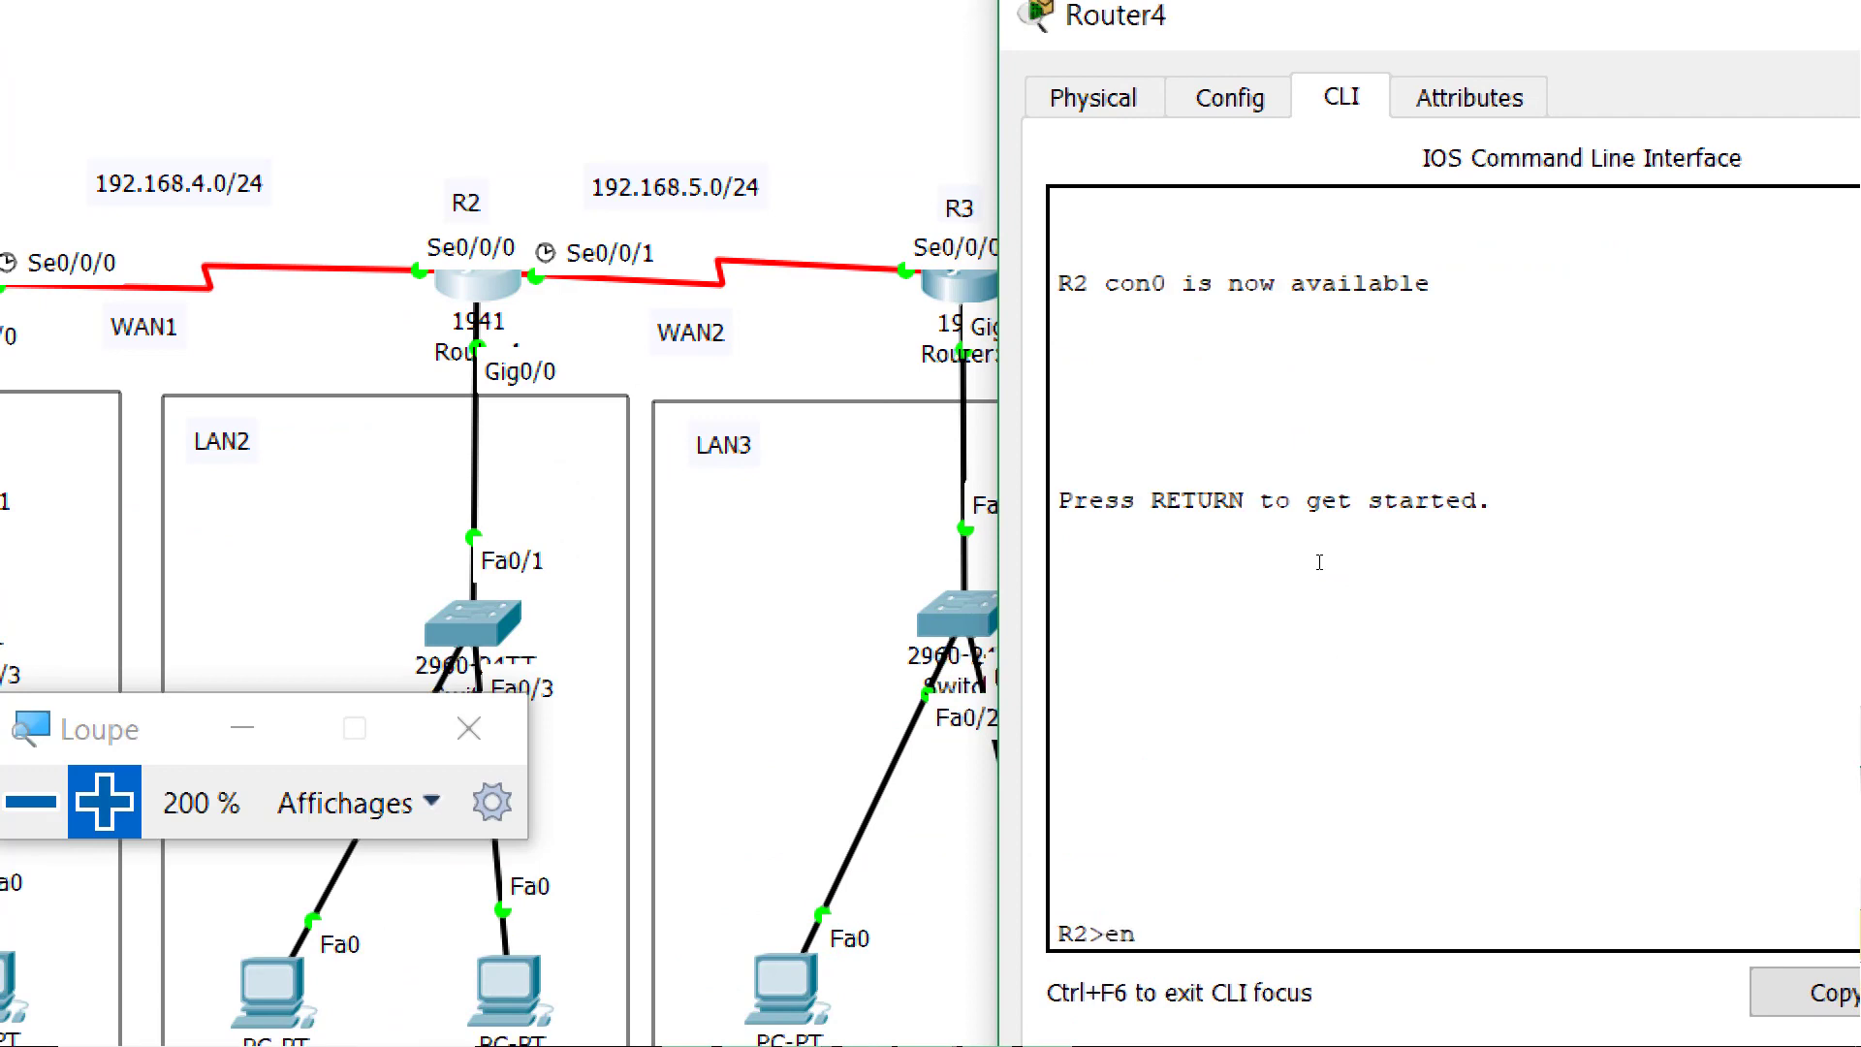
pyautogui.press('Tab')
pyautogui.press('Return')
pyautogui.write('conf')
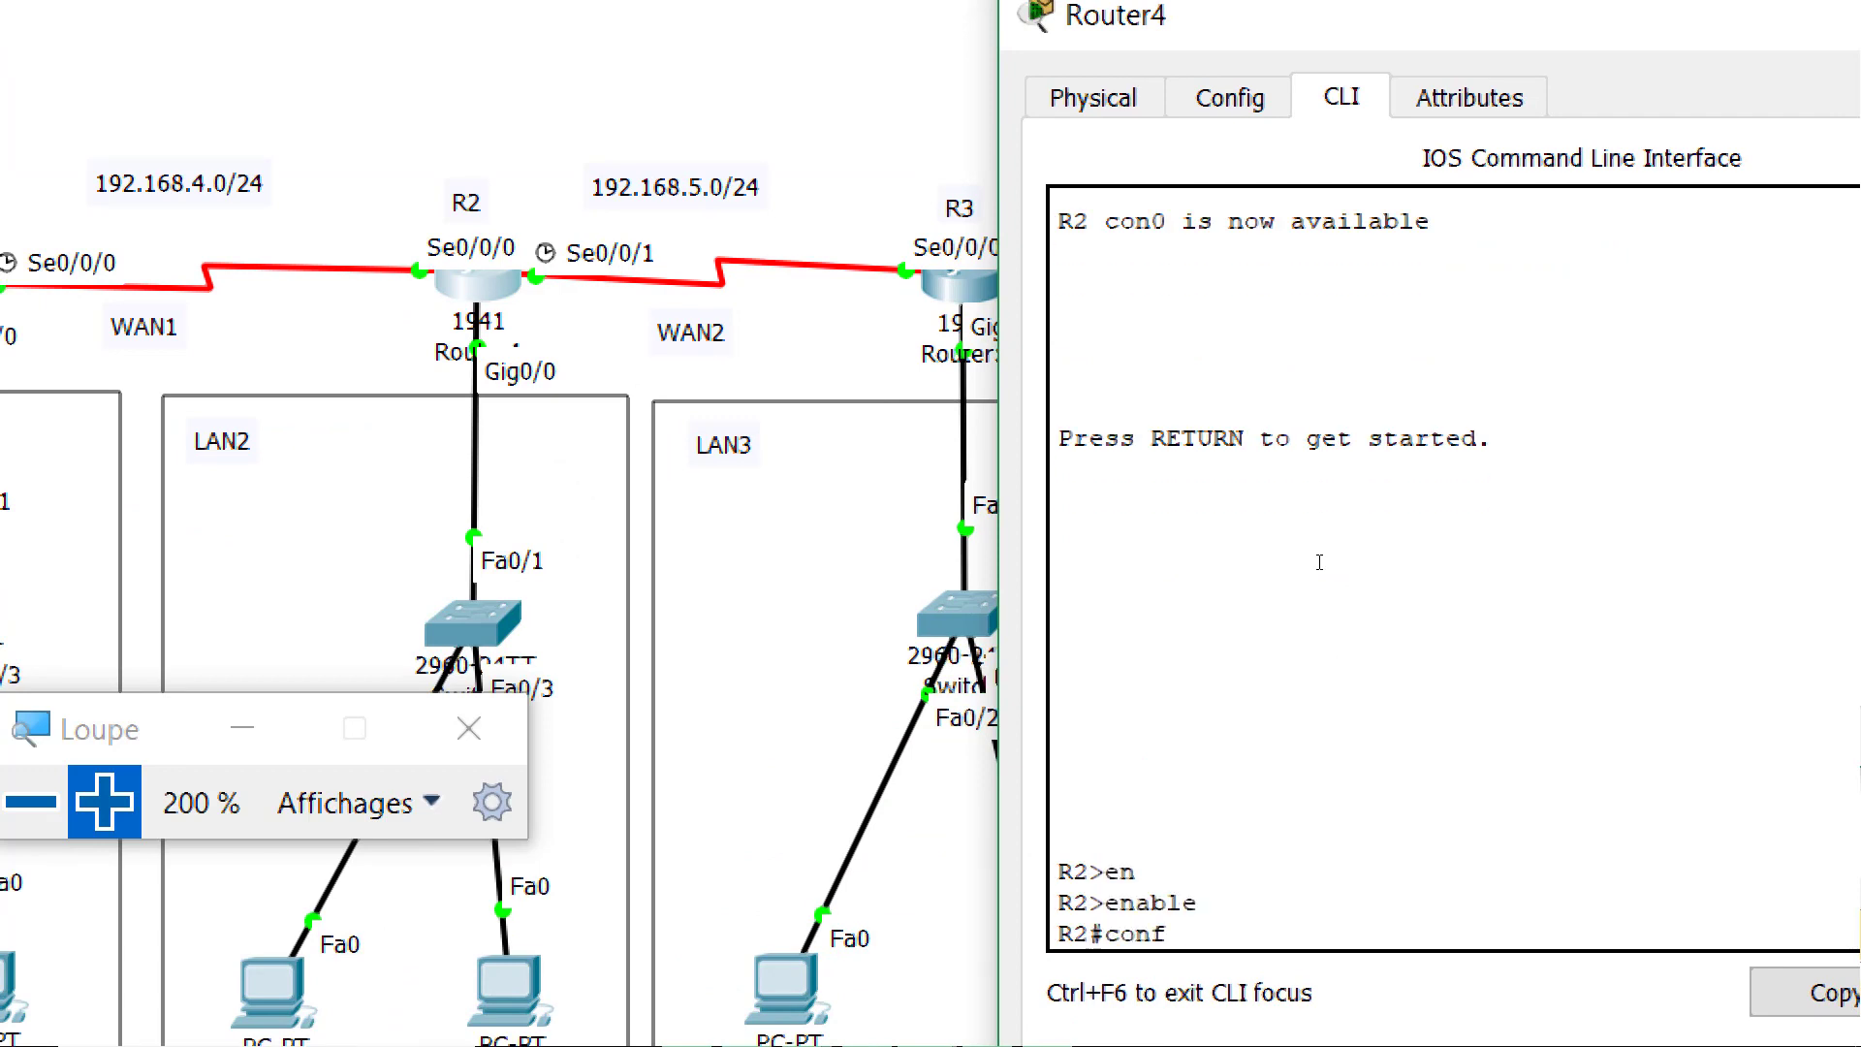
pyautogui.press('Tab')
pyautogui.write('t')
pyautogui.press('Tab')
pyautogui.press('Return')
# Add R2's static route to LAN1 with ip route 192.168.1.0 255.255.255.0 192.168.4.1
pyautogui.write('ip')
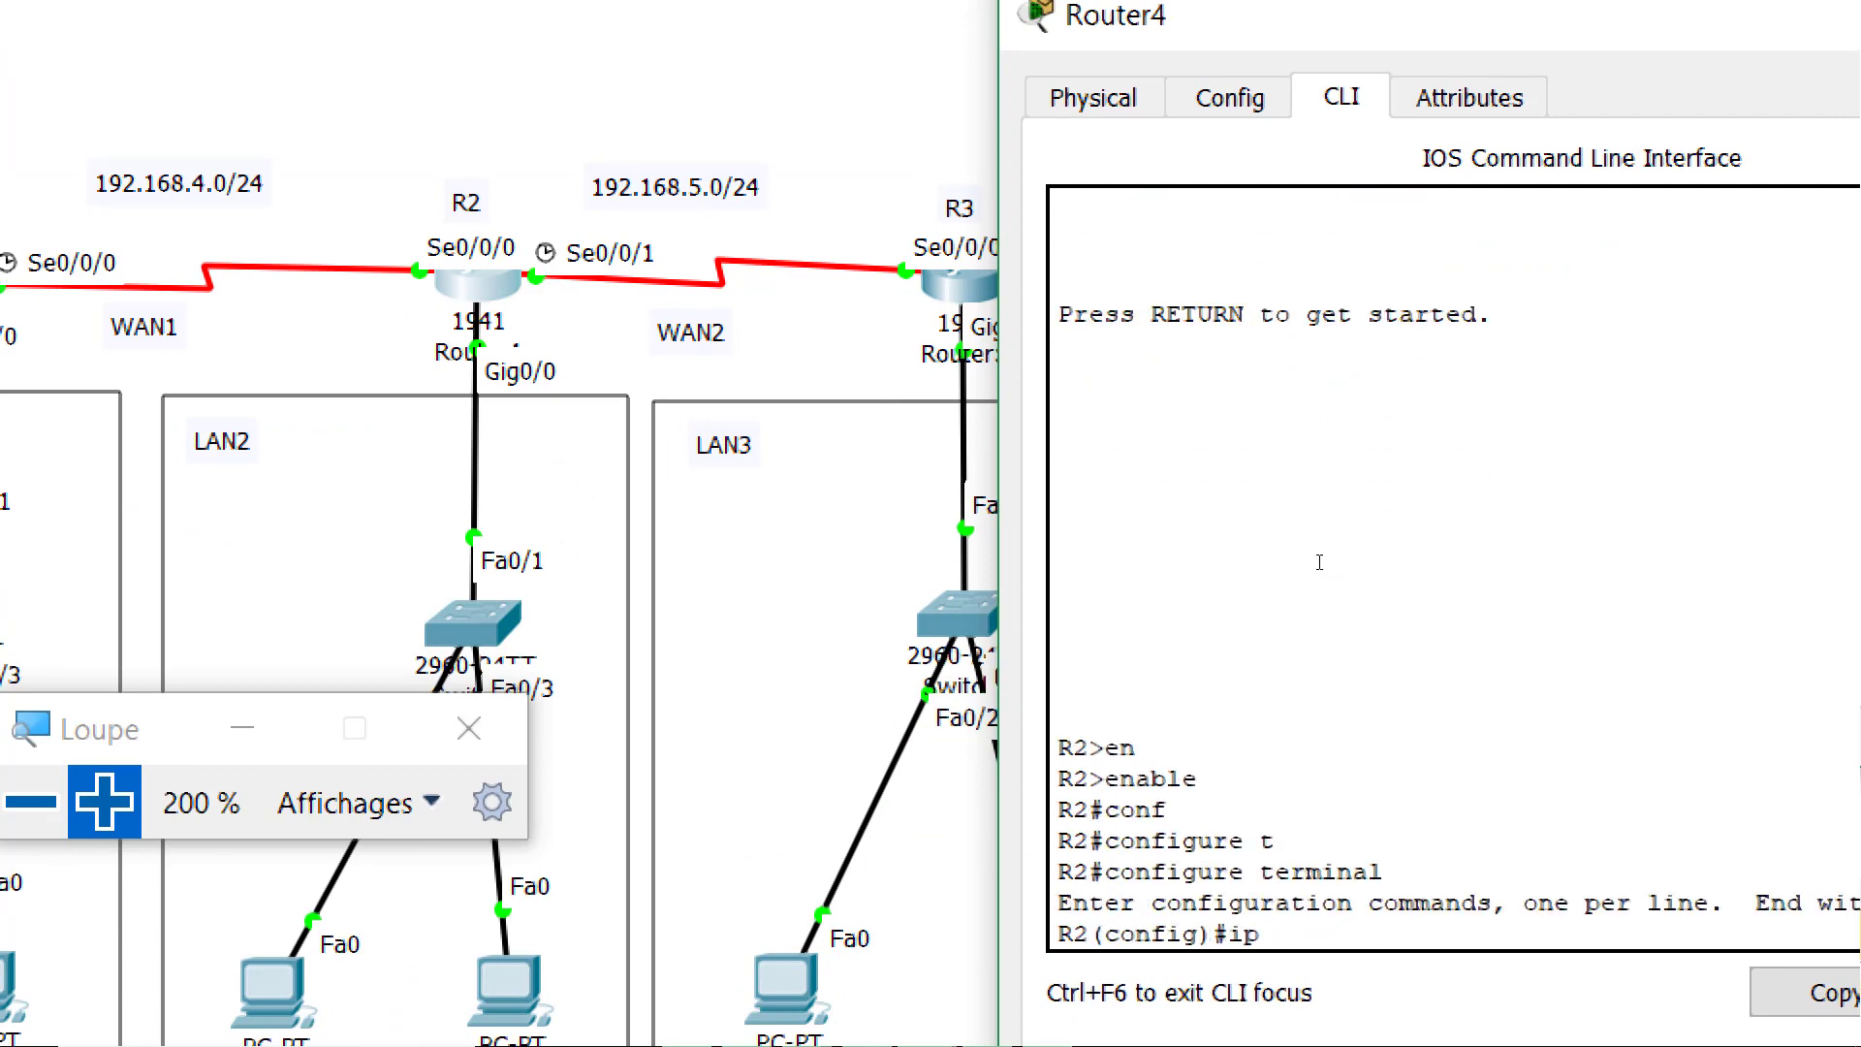
pyautogui.write(' route 192.168.1.0')
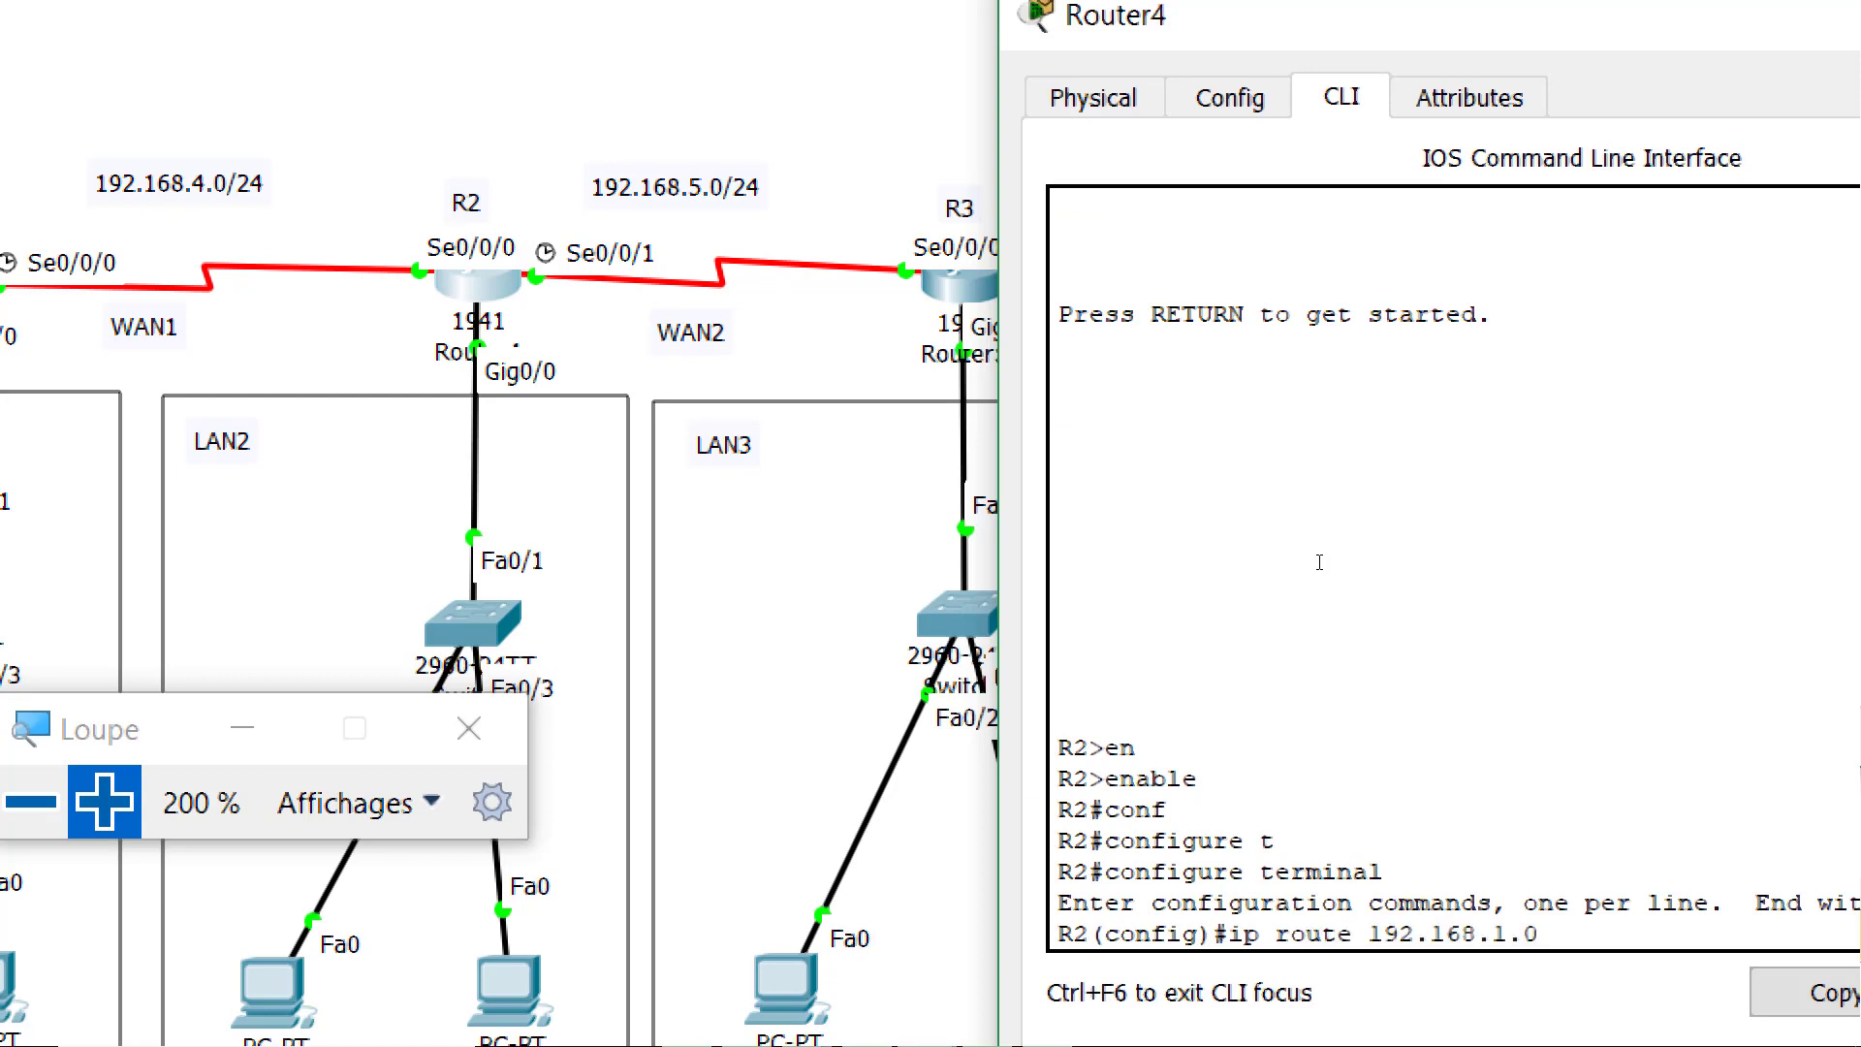
pyautogui.write(' 255.255.255.0 192.16')
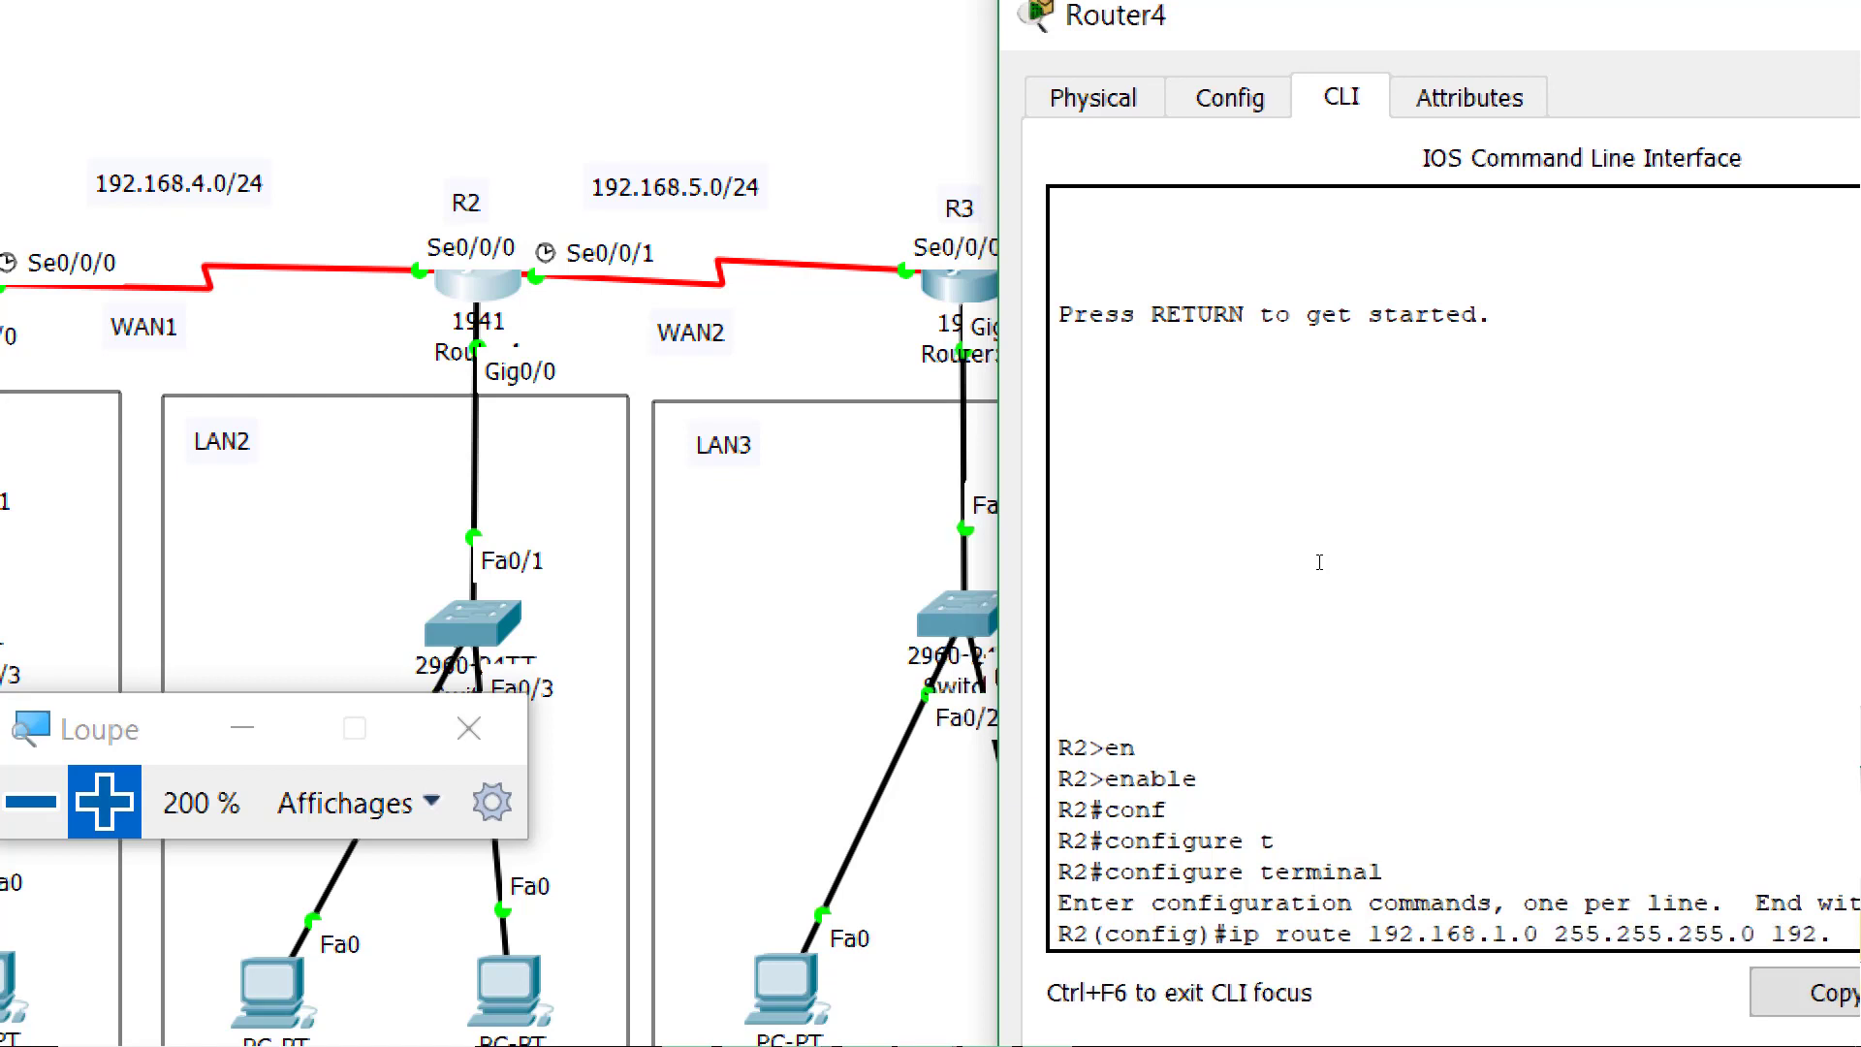
pyautogui.write('8.4.1')
pyautogui.press('Return')
# Add R2's static route to LAN3 with ip route 192.168.3.0 255.255.255.0 192.168.5.2, and leave configuration mode with end
pyautogui.write('ip route 192.168.3.0 255.255.255.0')
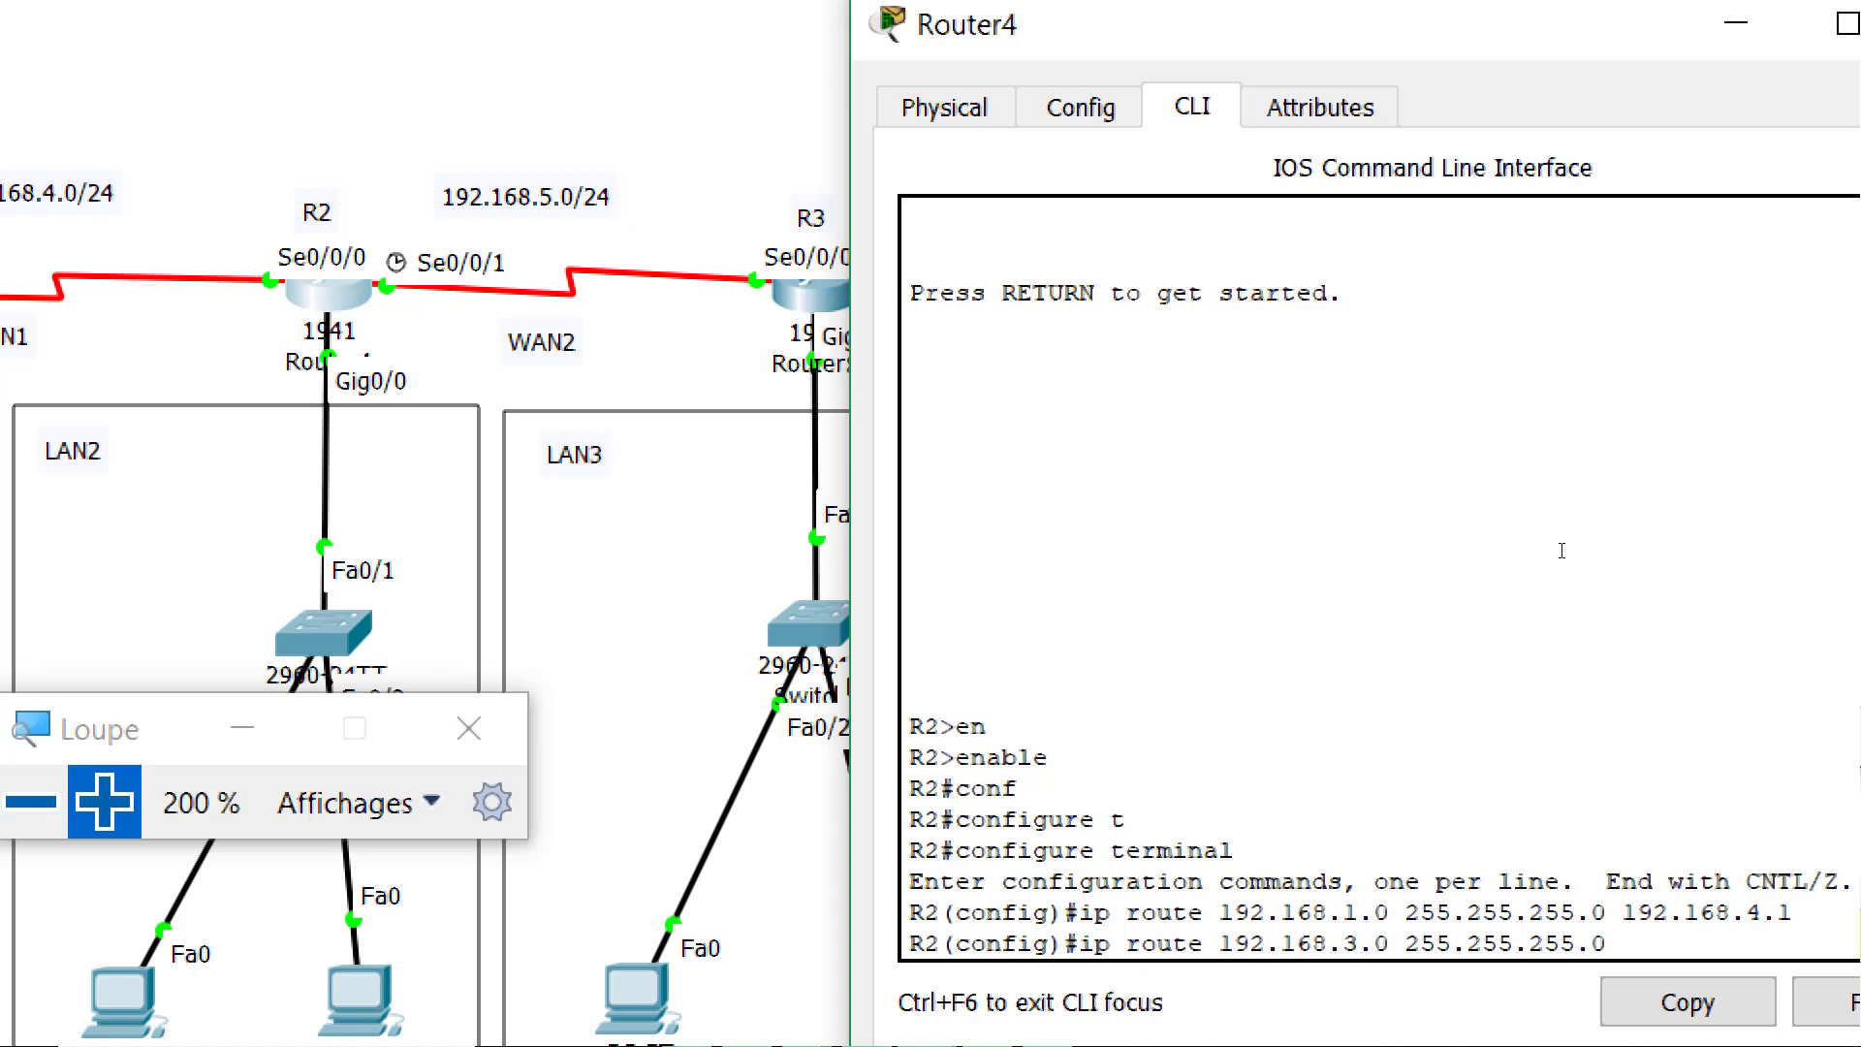
pyautogui.write(' 192.168.5.2')
pyautogui.press('Return')
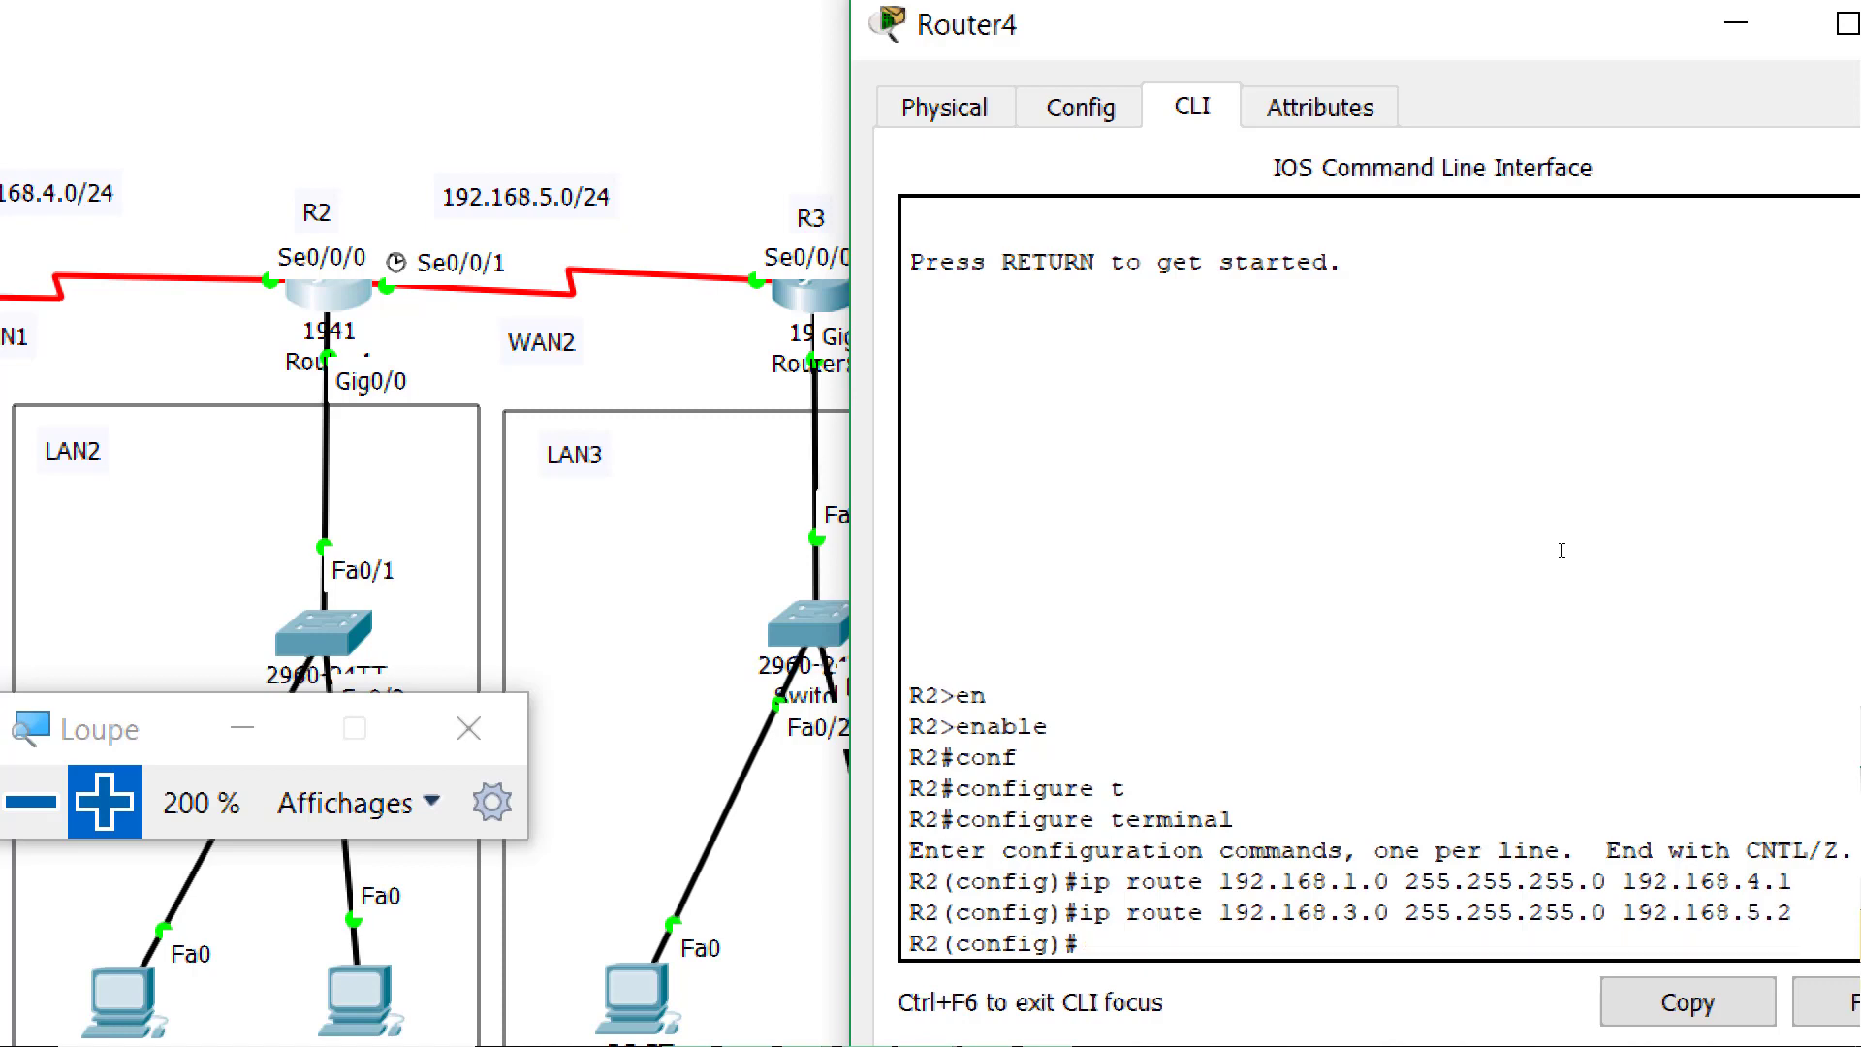
pyautogui.write('end')
pyautogui.press('Return')
pyautogui.press('Return')
# Check the ip route entries on R2 with show running-config
pyautogui.write('sh')
pyautogui.press('Tab')
pyautogui.write('r')
pyautogui.press('Tab')
pyautogui.press('Return')
pyautogui.press('space')
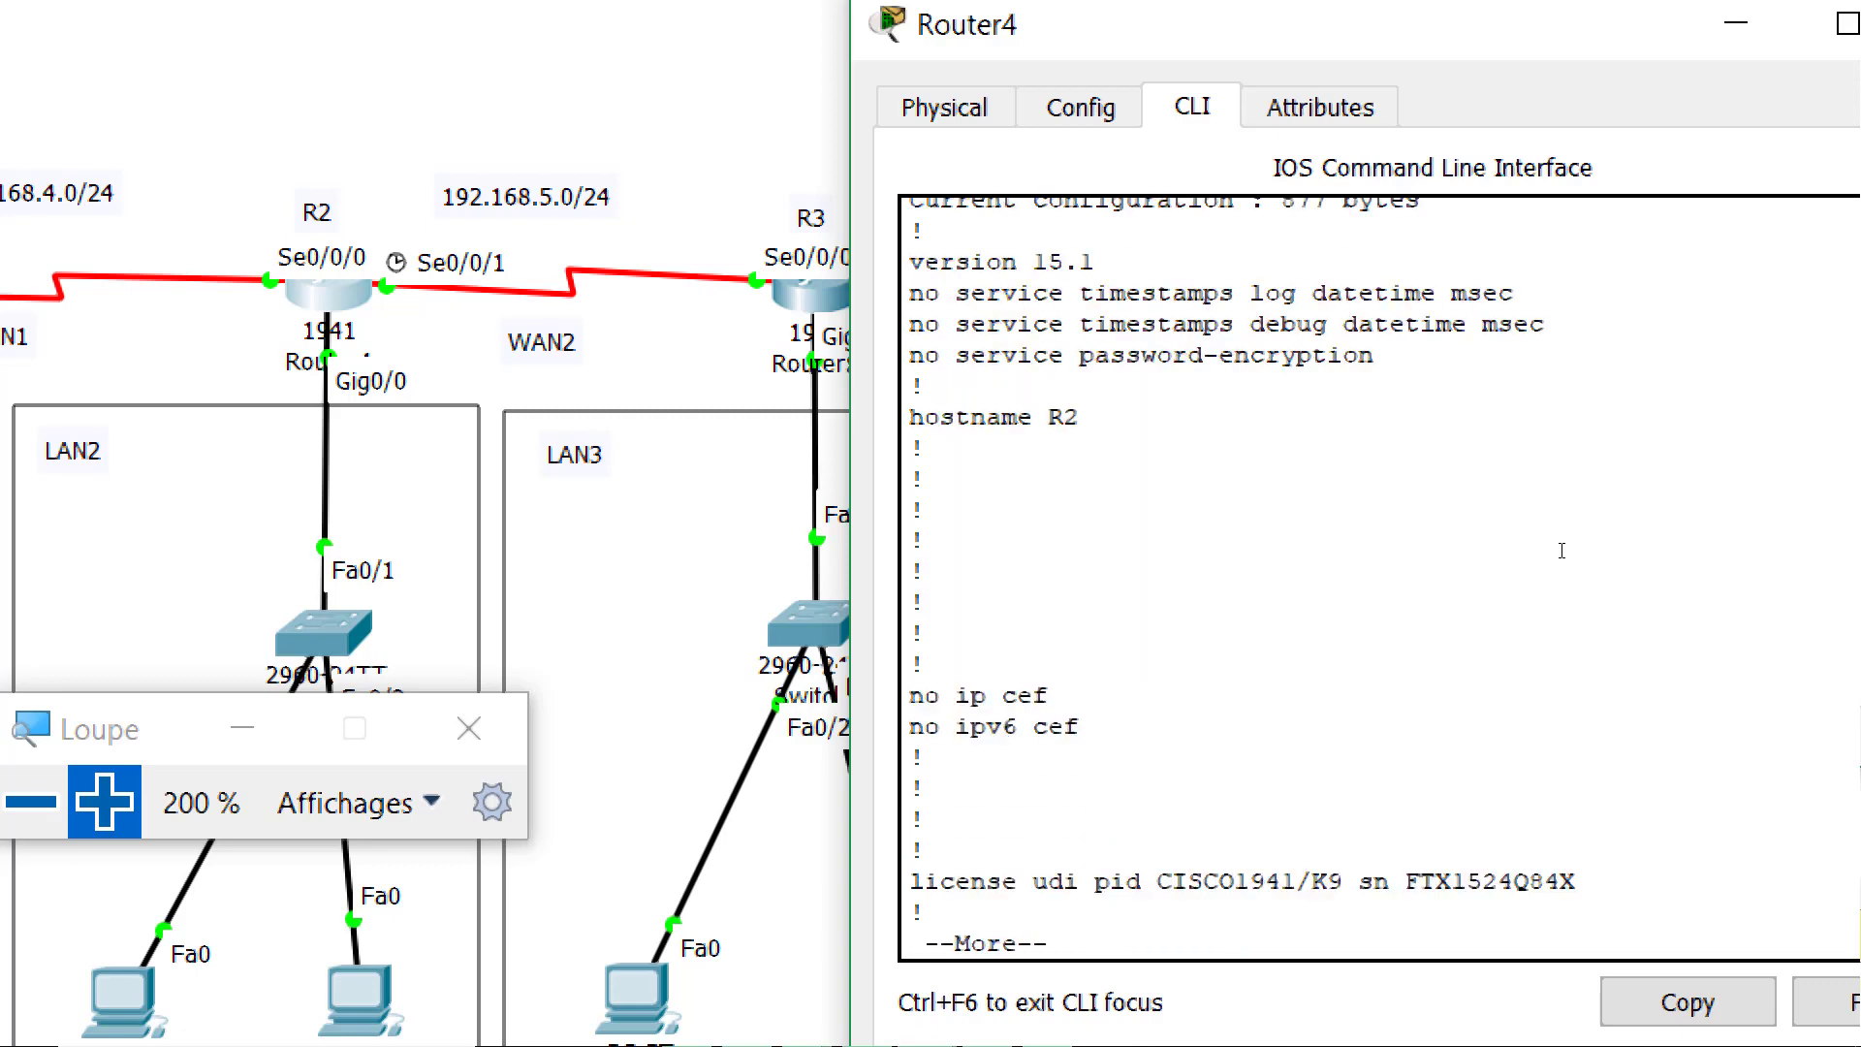
pyautogui.press('Return')
pyautogui.press('Return')
pyautogui.press('Return')
pyautogui.press('Return')
pyautogui.press('Return')
pyautogui.press('Return')
pyautogui.press('Return')
pyautogui.press('Return')
pyautogui.press('Return')
pyautogui.press('Return')
pyautogui.press('Return')
pyautogui.press('Return')
pyautogui.press('Return')
pyautogui.press('Return')
pyautogui.press('Return')
pyautogui.press('Return')
pyautogui.press('Return')
pyautogui.press('Return')
pyautogui.press('Return')
pyautogui.press('Return')
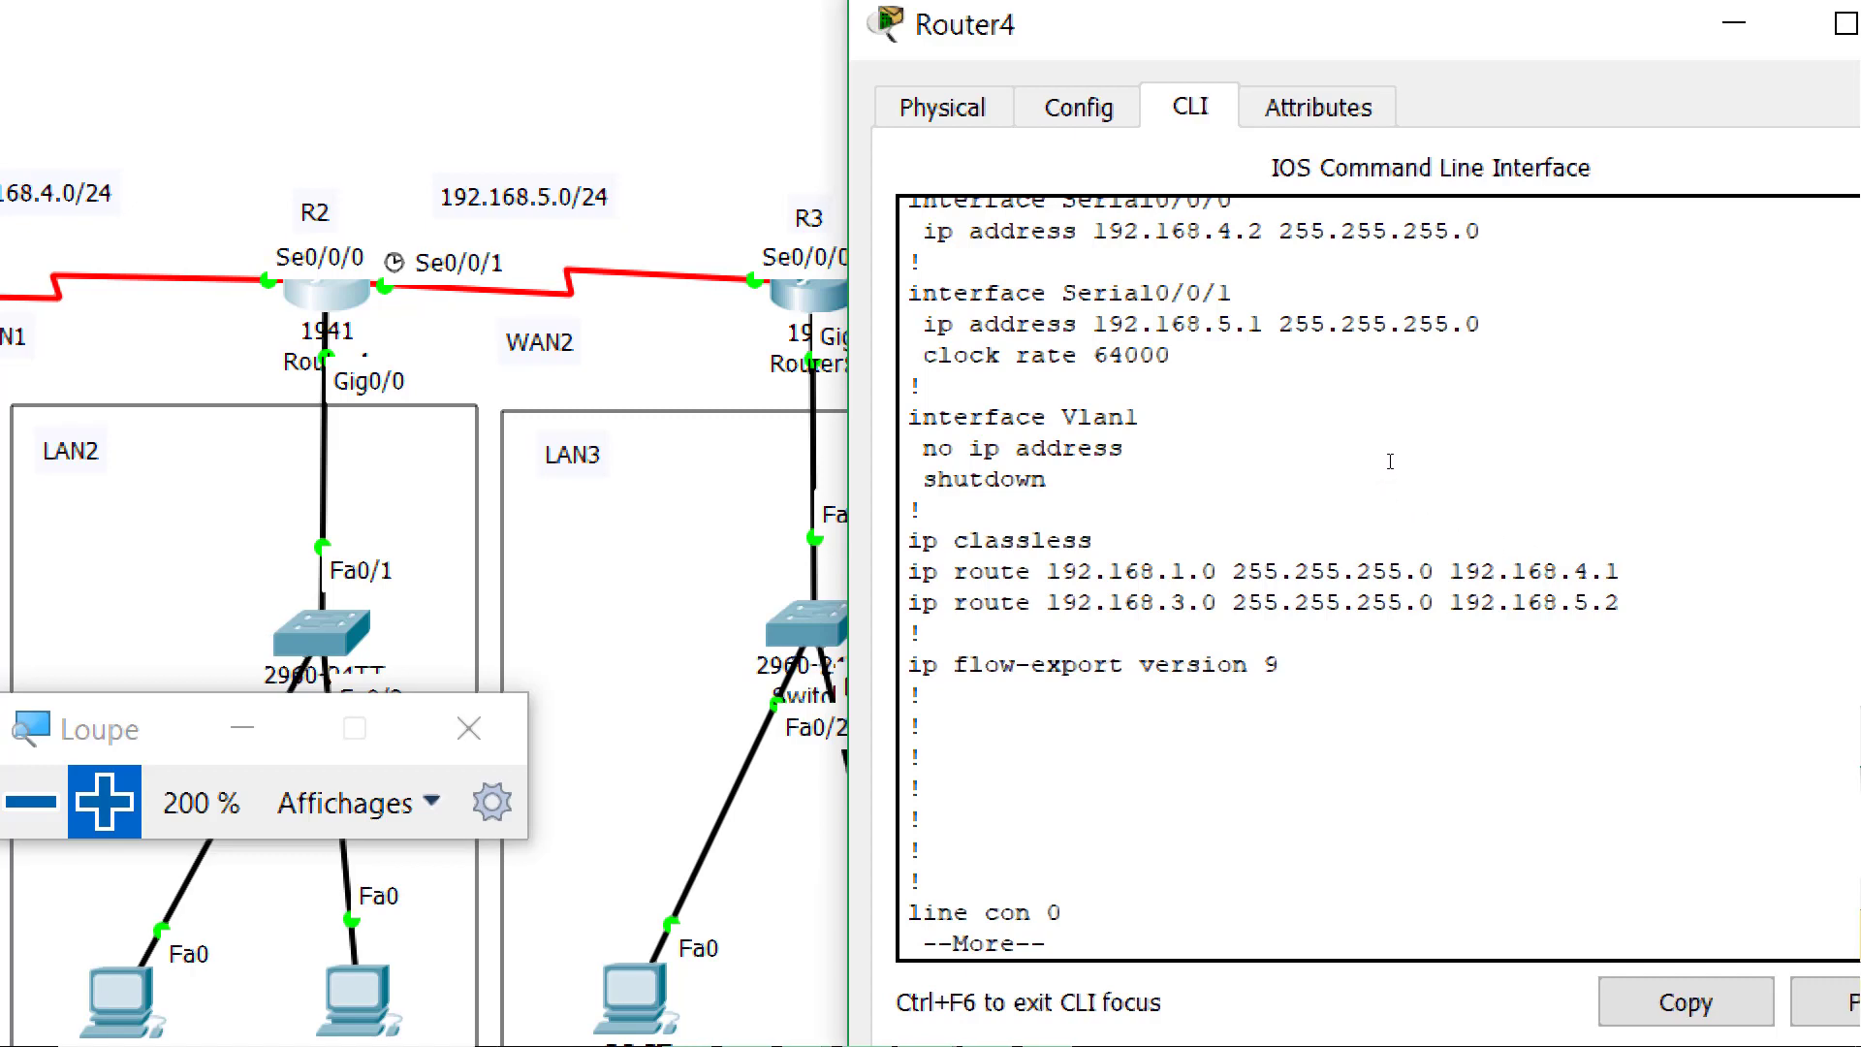
# Quit the listing and save R2's configuration with copy running-config startup-config, accepting the default destination filename
pyautogui.write('qcop')
pyautogui.press('Tab')
pyautogui.write('r')
pyautogui.press('Tab')
pyautogui.write('s')
pyautogui.press('Tab')
pyautogui.press('Return')
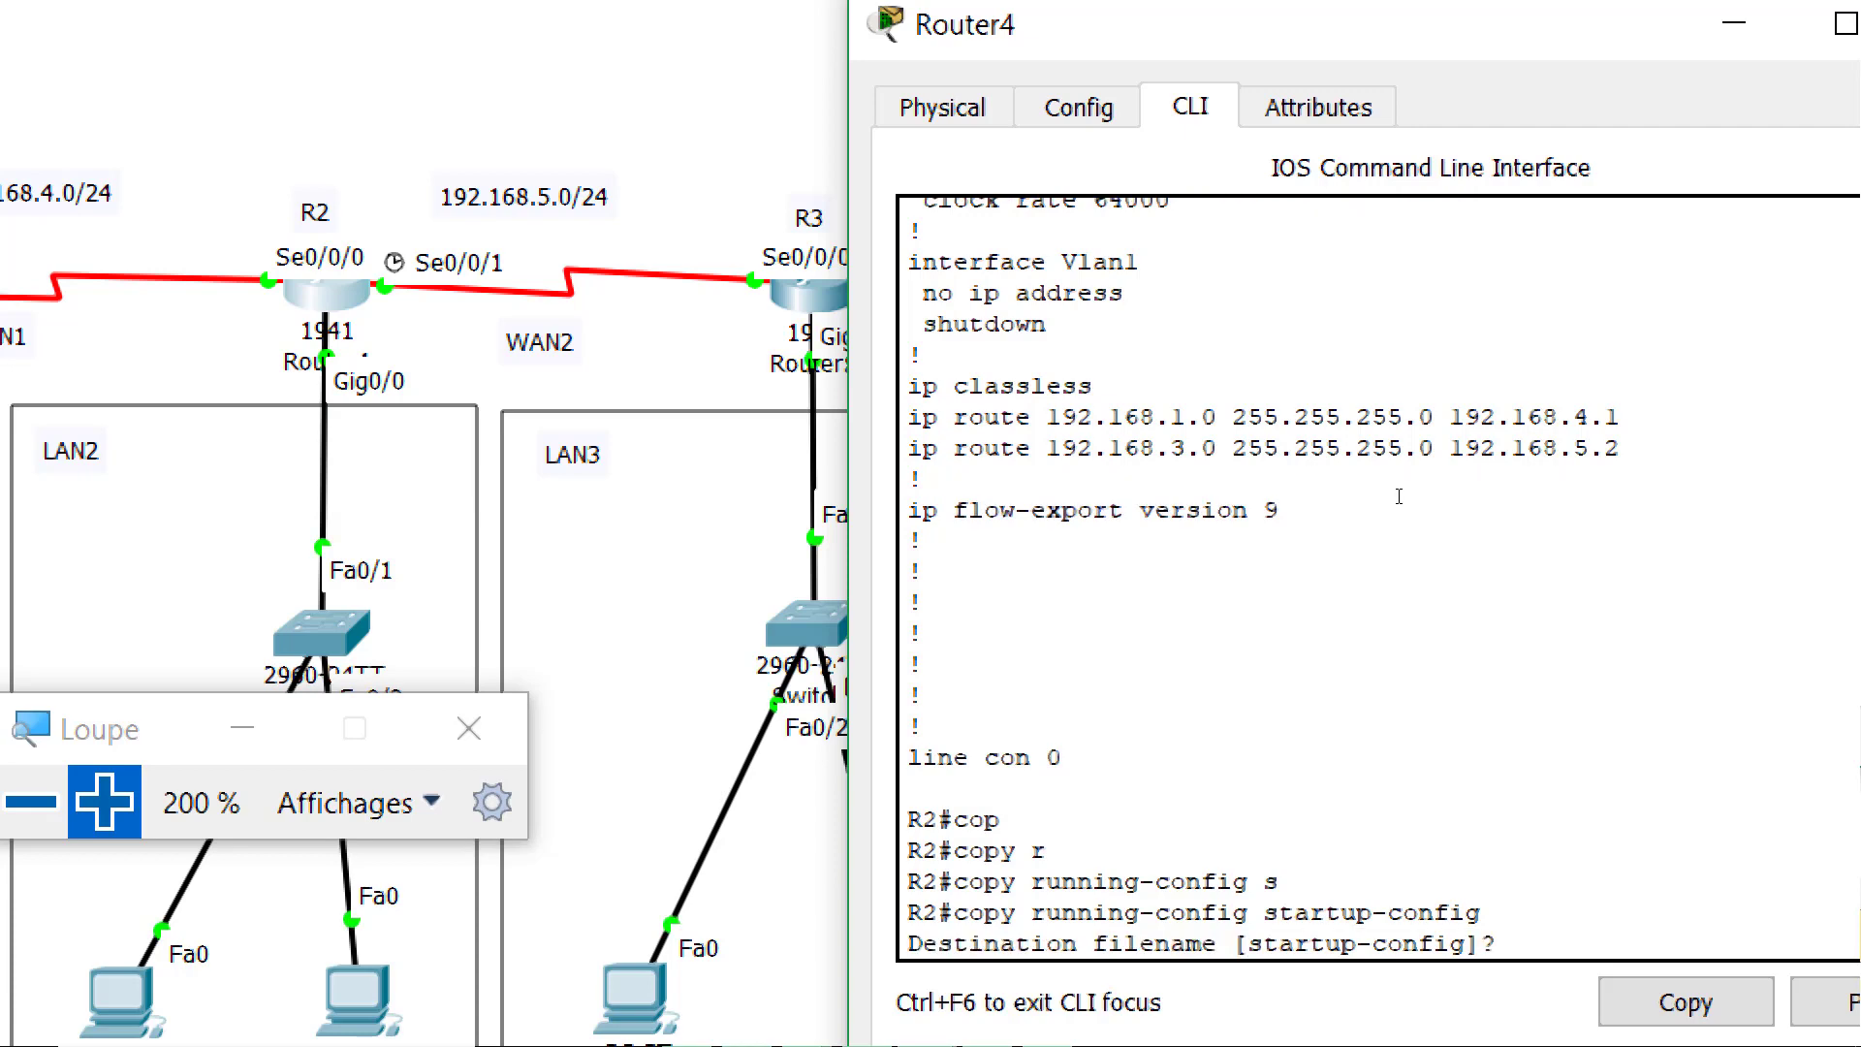
pyautogui.press('Return')
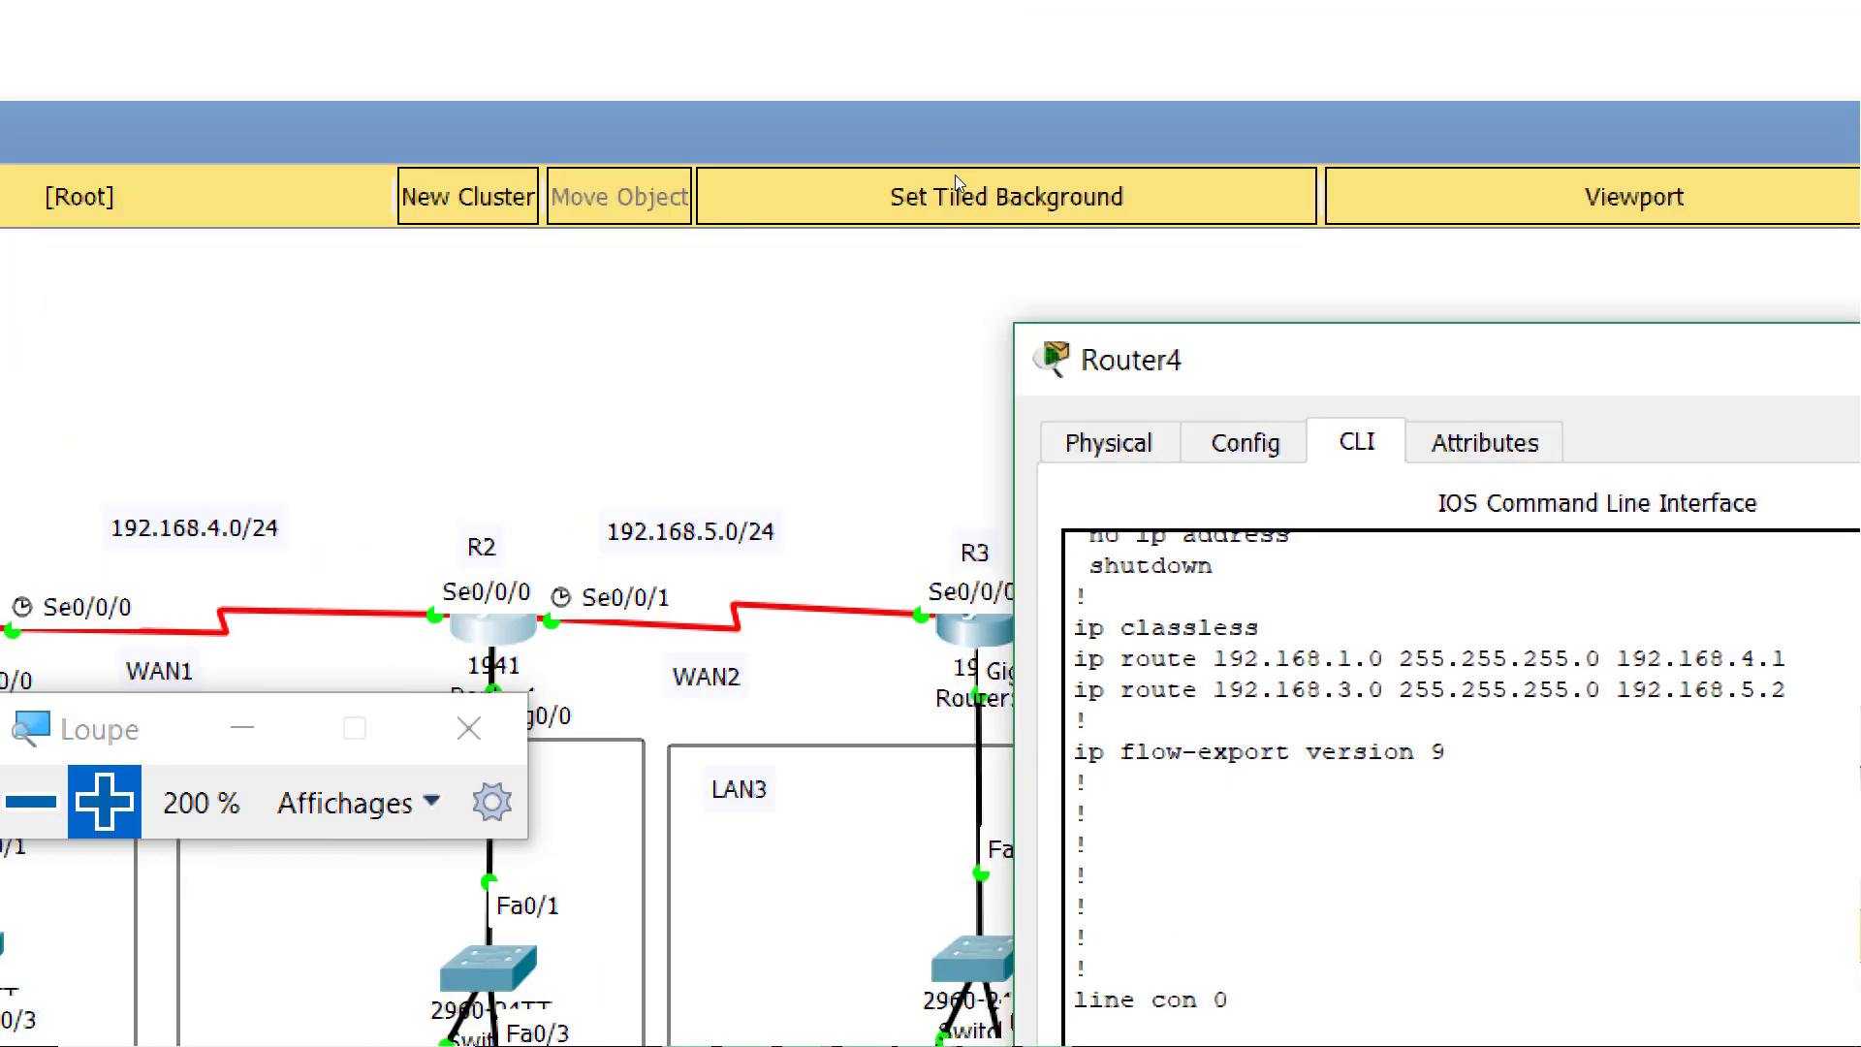
# Switch from R2 to R3's command line and enter global configuration mode with enable and configure terminal
pyautogui.click(954, 173)
pyautogui.click(1066, 313)
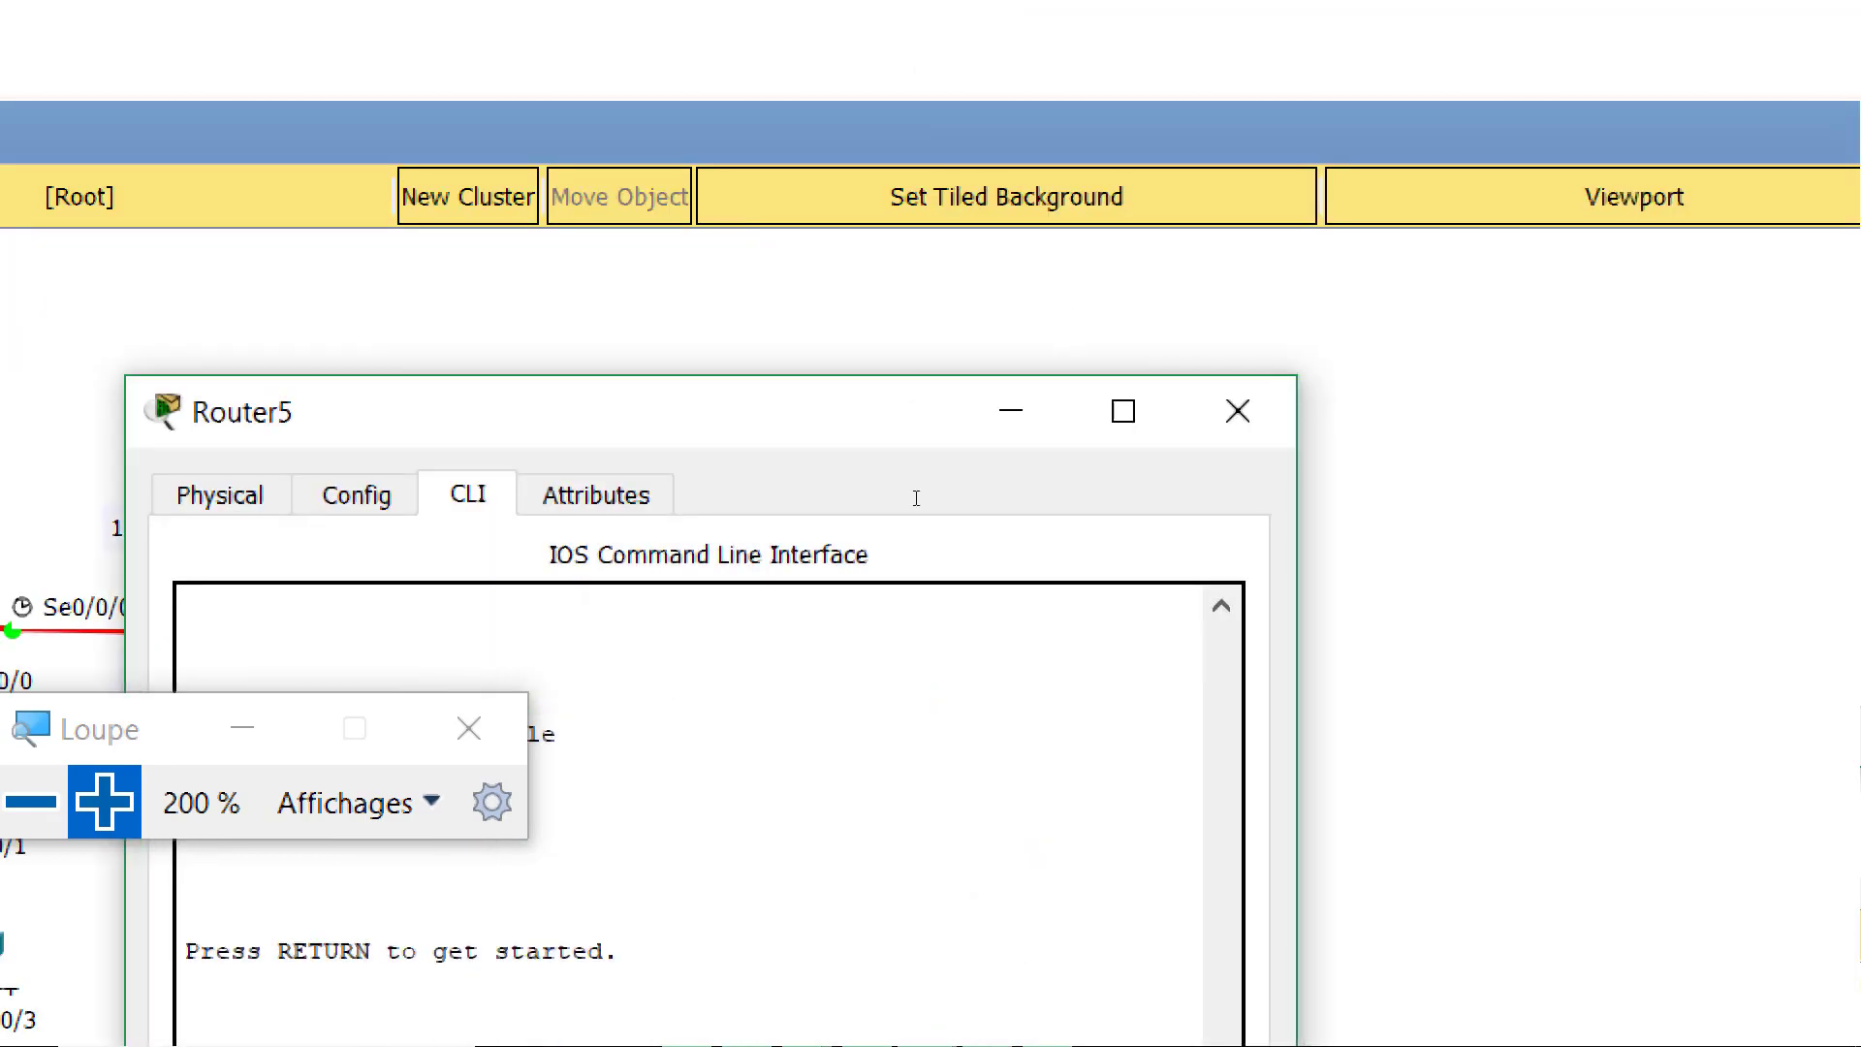
pyautogui.press('Return')
pyautogui.write('en')
pyautogui.press('Tab')
pyautogui.press('Return')
pyautogui.write('conf')
pyautogui.press('Tab')
pyautogui.write('t')
pyautogui.press('Tab')
pyautogui.press('Return')
# Add R3's static route to LAN1 with ip route 192.168.1.0 255.255.255.0 192.168.5.1
pyautogui.write('ip route 192.168.1.0 2')
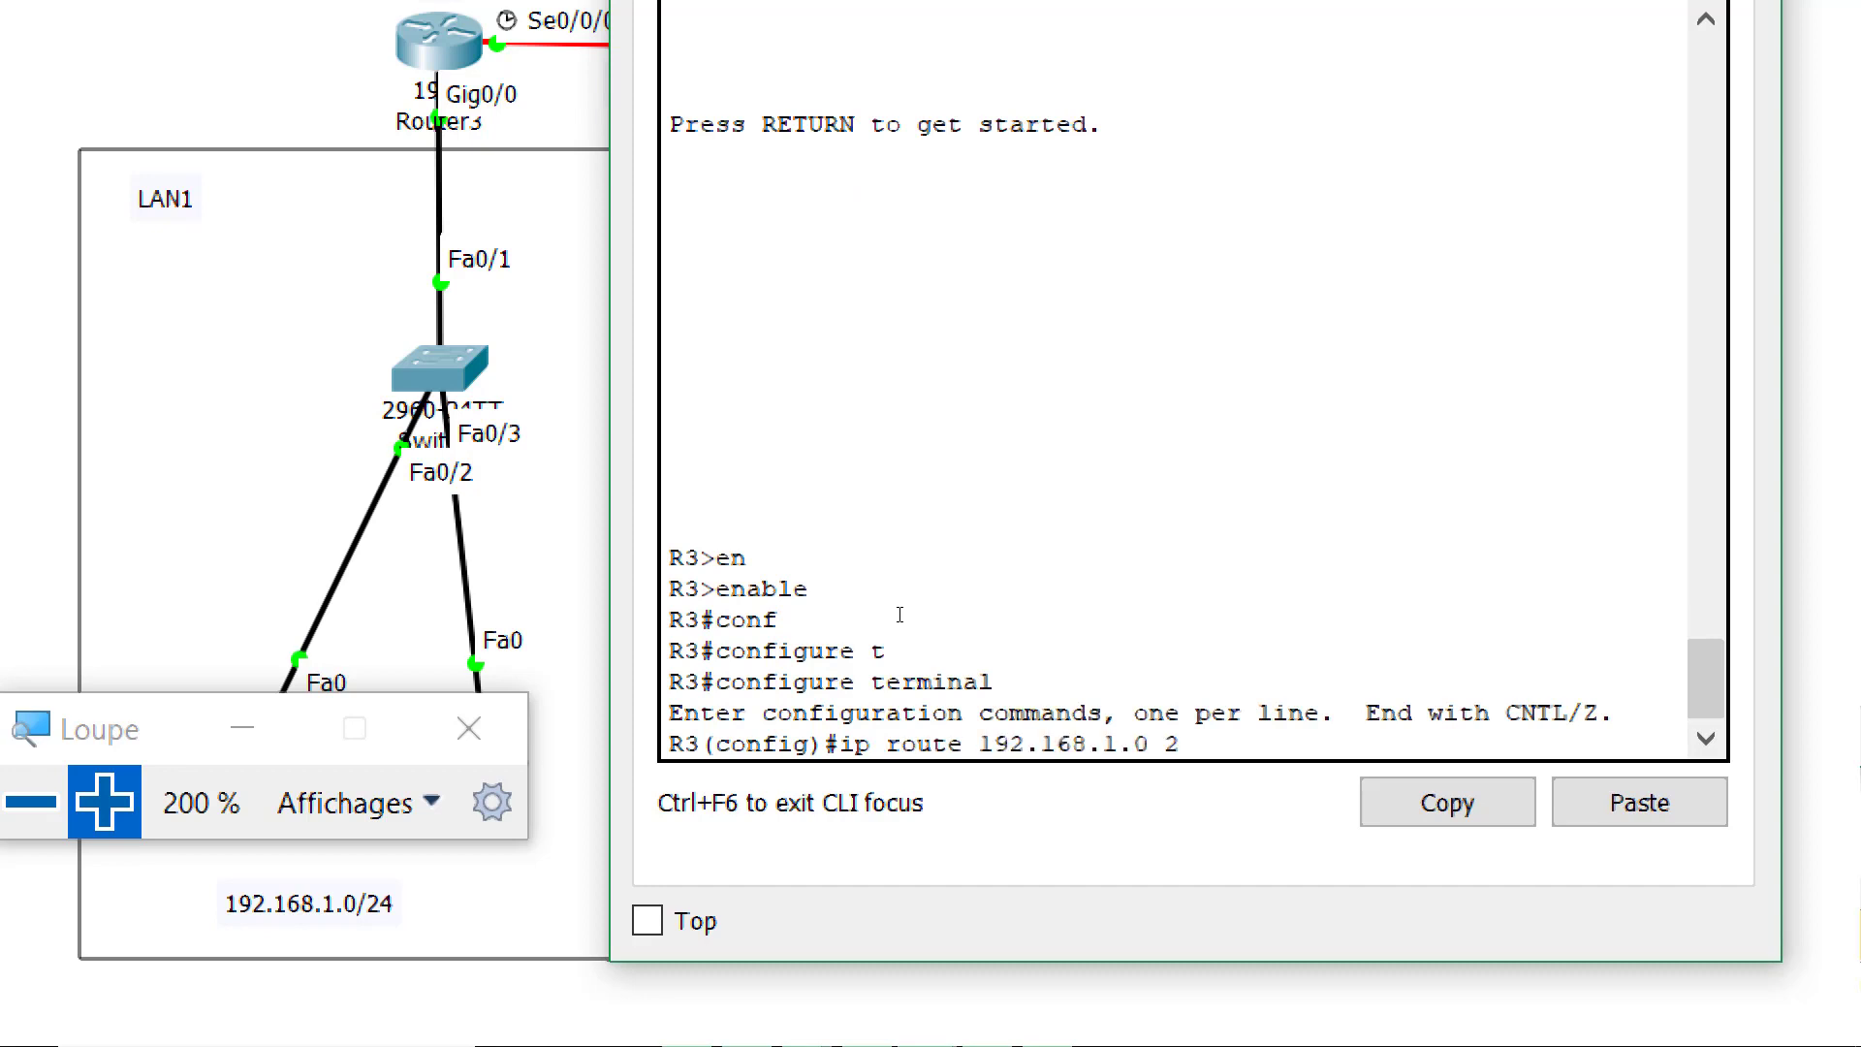
pyautogui.write('55.255.255.0 192.168.5.1')
pyautogui.press('Return')
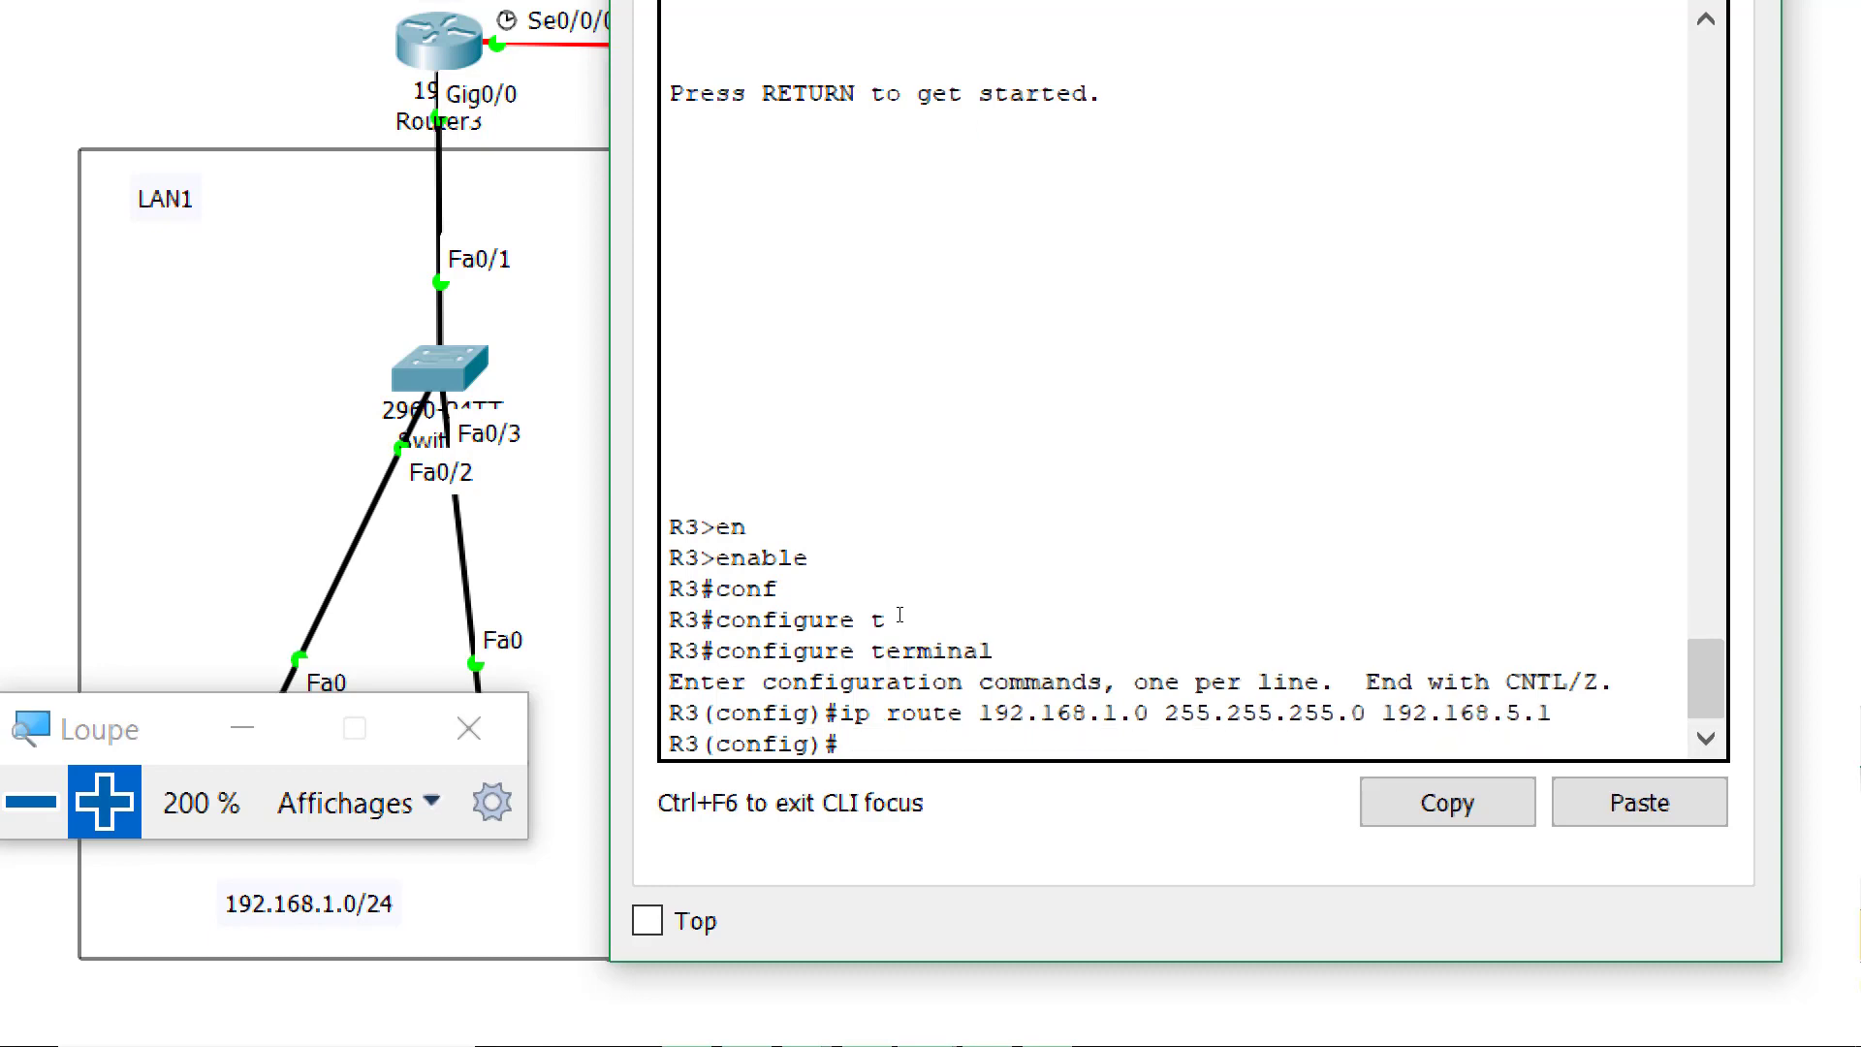
# Add R3's static route to LAN2 with ip route 192.168.2.0 255.255.255.0 192.168.5.1
pyautogui.write('ip route 192.168.')
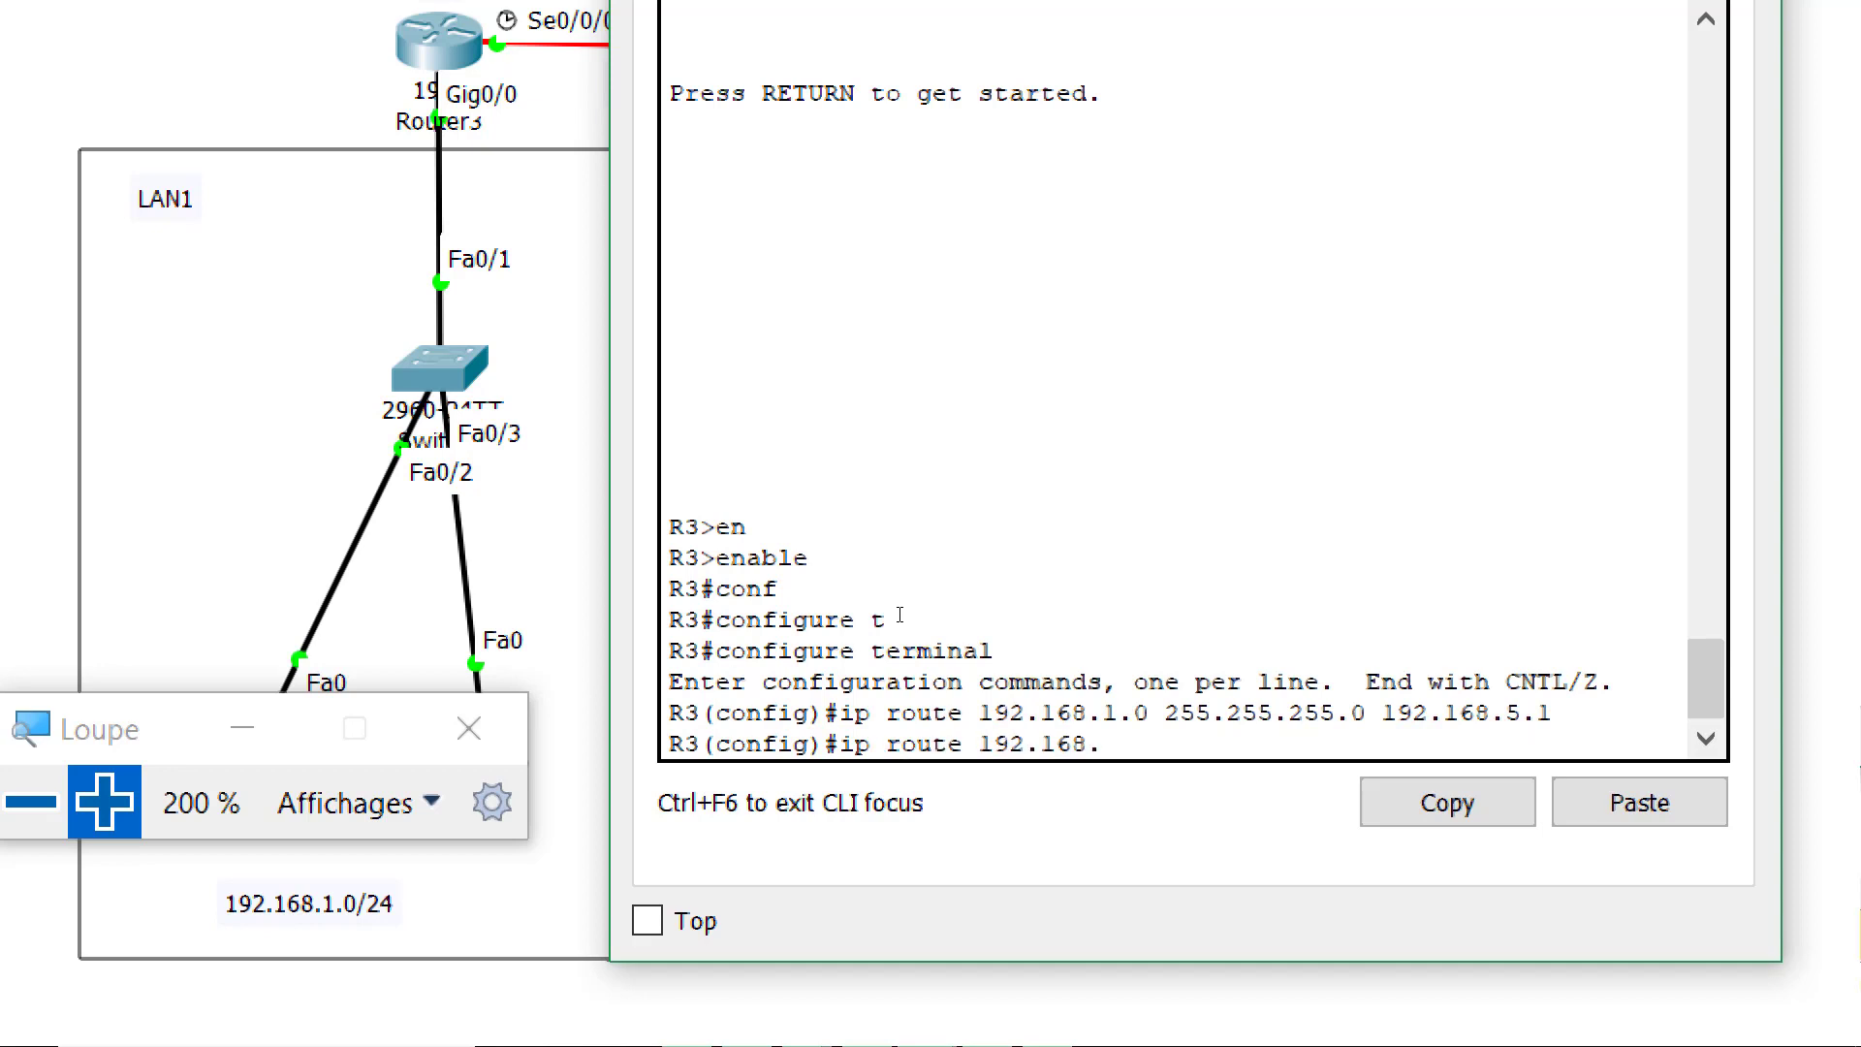
pyautogui.write('2.0 255.255.2')
pyautogui.write('55.255.0')
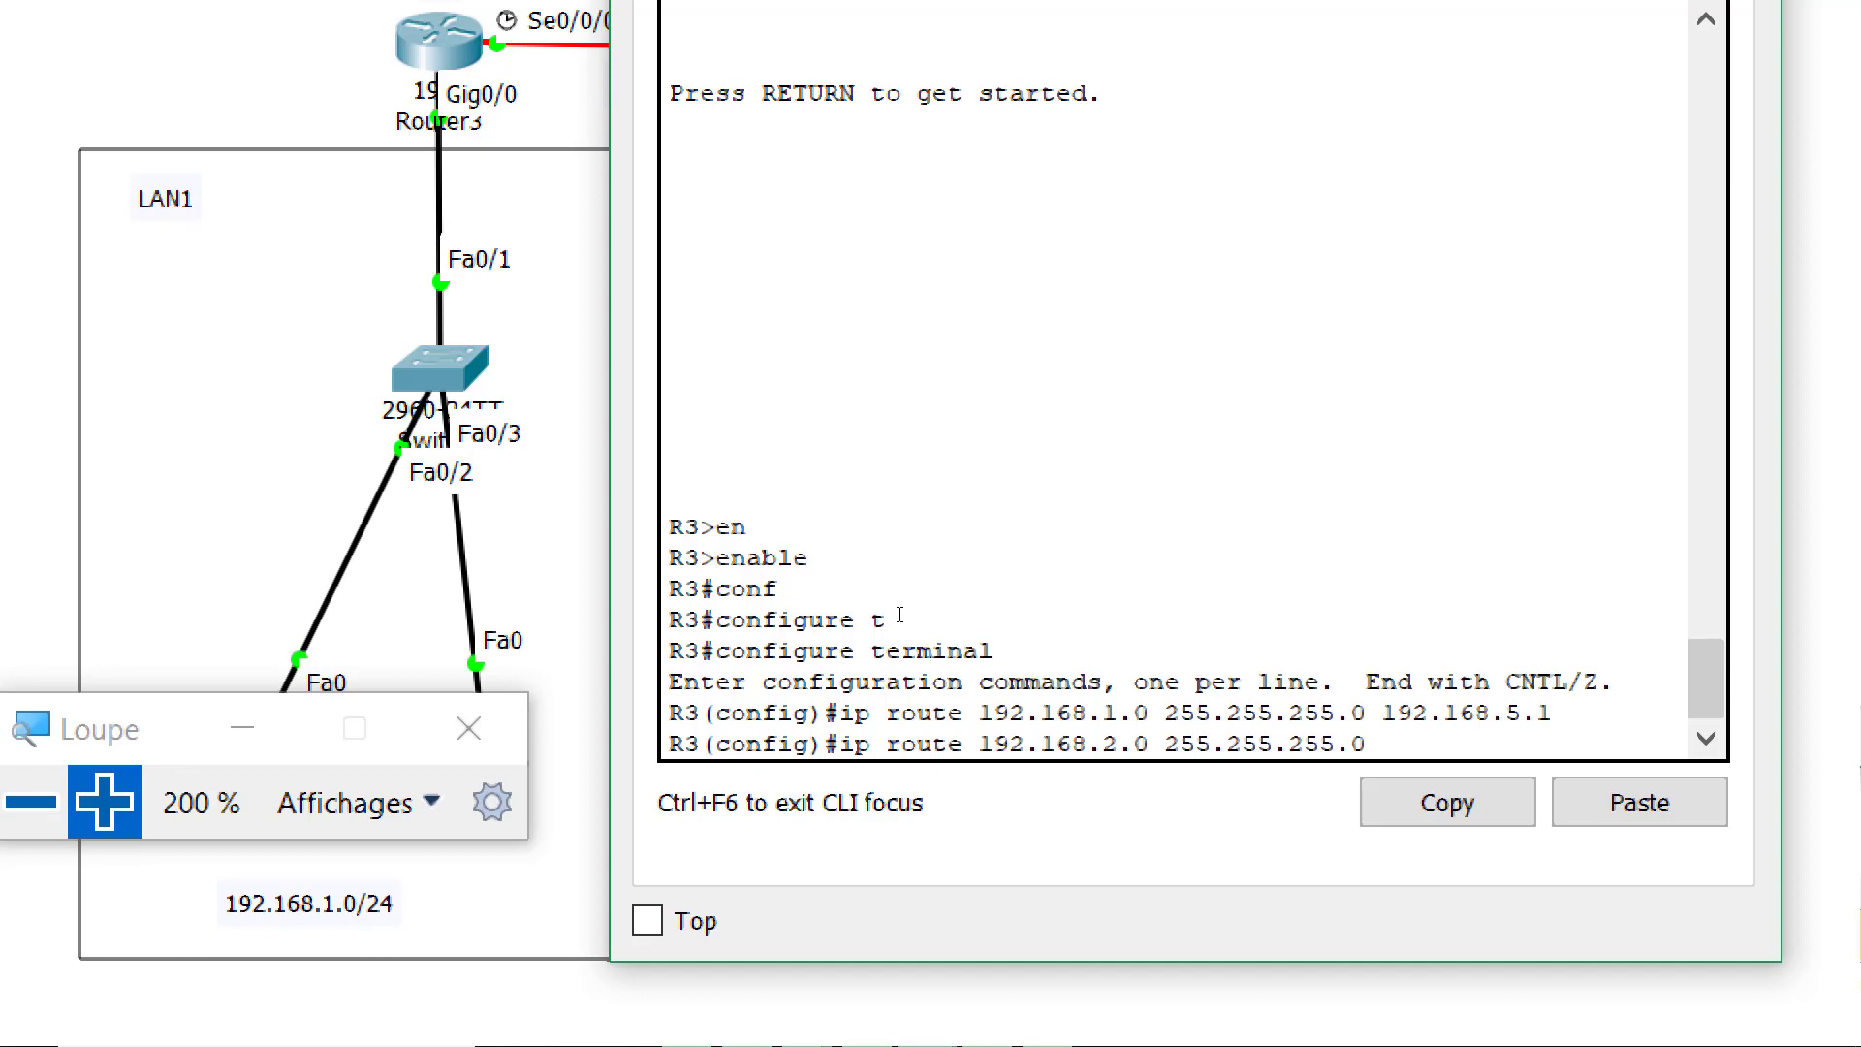
pyautogui.write(' 192.168.5.1')
pyautogui.press('Return')
# Add R3's static route to WAN1 with ip route 192.168.4.0 255.255.255.0 192.168.5.1, and leave configuration mode with end
pyautogui.write('ip route 192.1684.0')
pyautogui.press('BackSpace')
pyautogui.press('BackSpace')
pyautogui.press('BackSpace')
pyautogui.write('.4.0 255.255.255.')
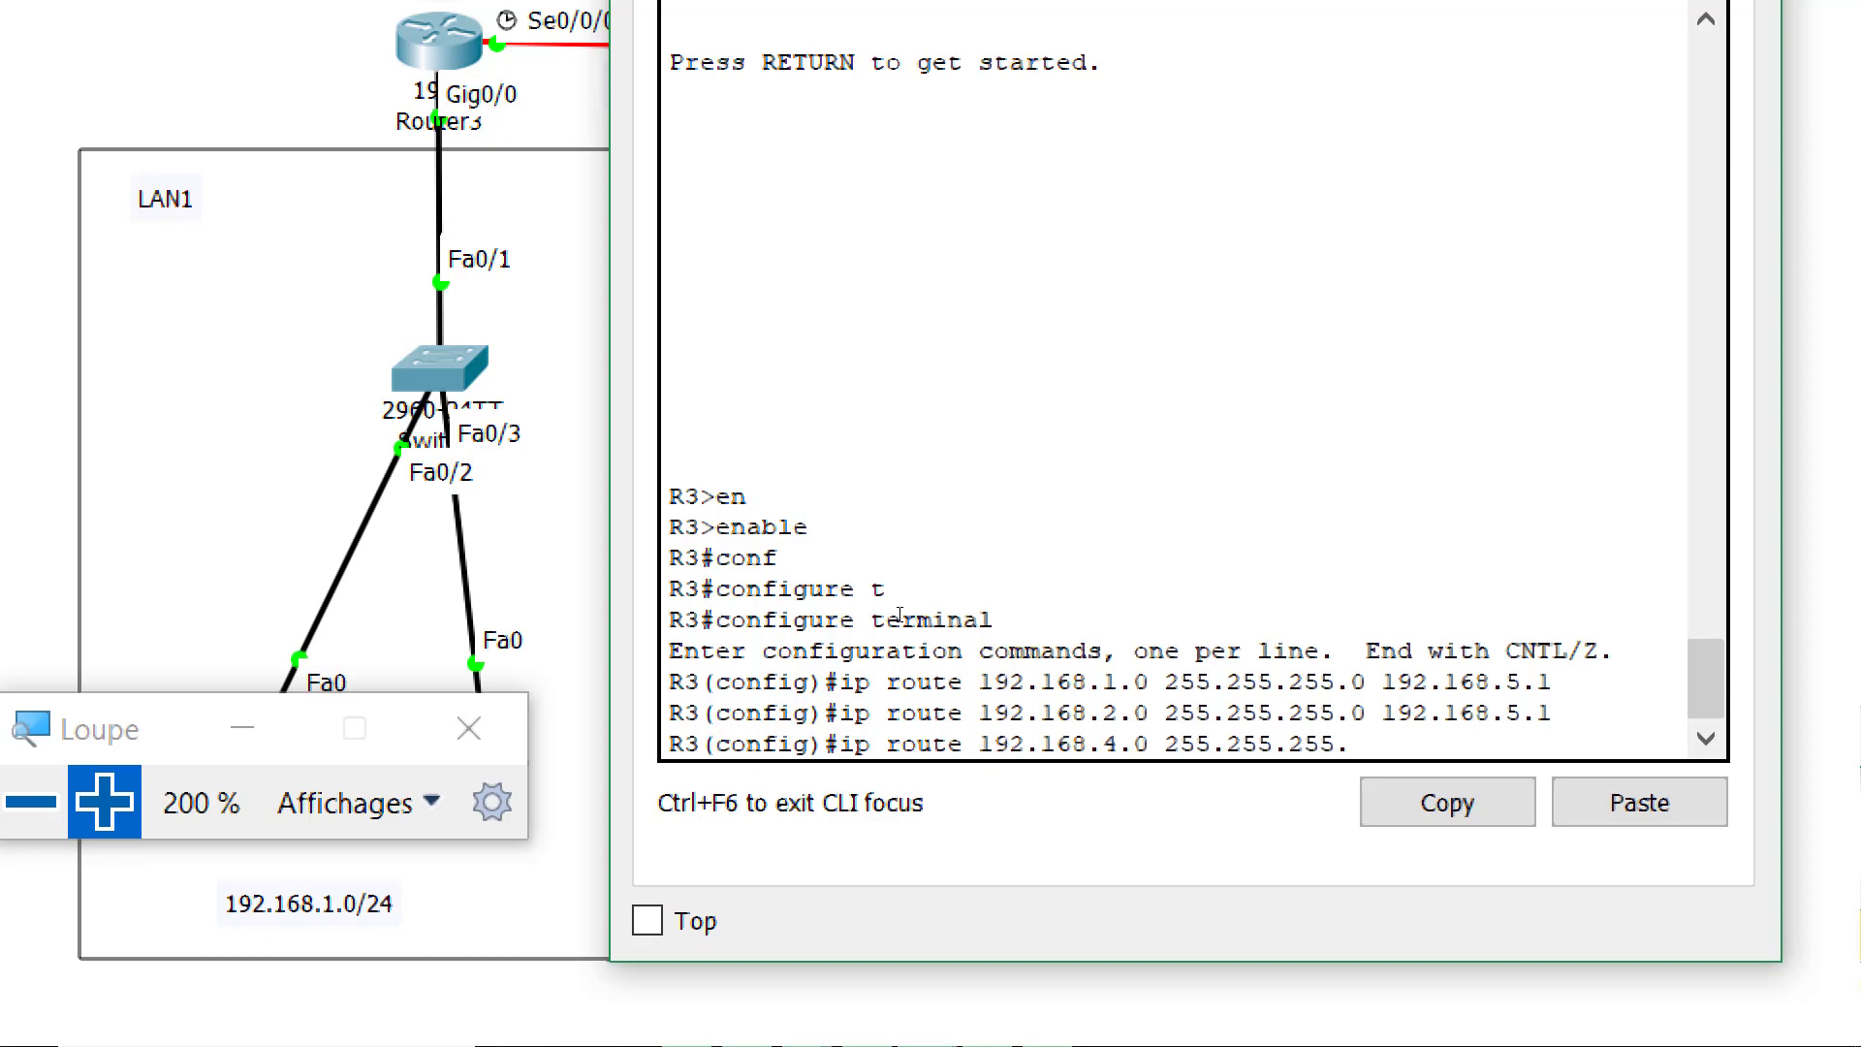
pyautogui.write('0 192.168')
pyautogui.write('1')
pyautogui.press('Return')
pyautogui.write('end')
pyautogui.press('Return')
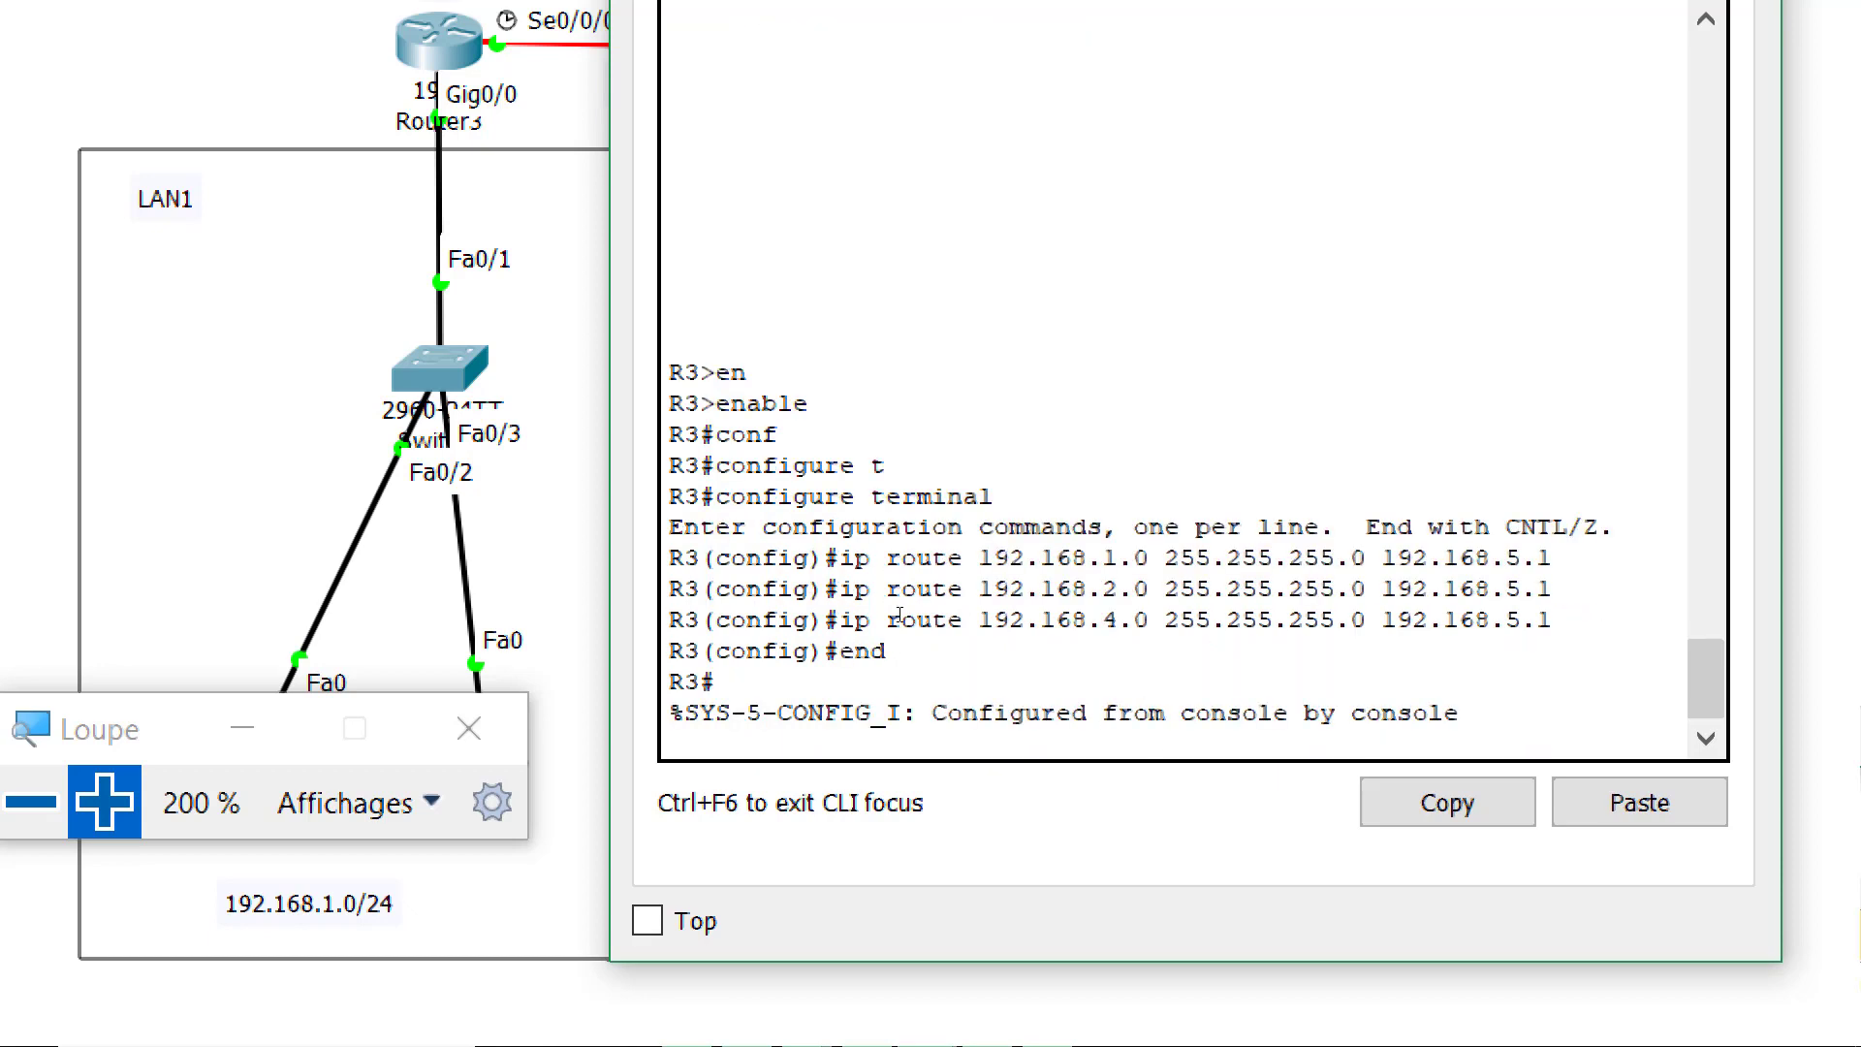
# Check the ip route entries on R3 with show running-config, and quit the listing
pyautogui.press('Return')
pyautogui.write('sh')
pyautogui.press('Tab')
pyautogui.write('r')
pyautogui.press('Tab')
pyautogui.press('Return')
pyautogui.press('Return')
pyautogui.press('Return')
pyautogui.press('Return')
pyautogui.press('Return')
pyautogui.press('Return')
pyautogui.press('Return')
pyautogui.press('Return')
pyautogui.press('Return')
pyautogui.press('Return')
pyautogui.press('Return')
pyautogui.press('Return')
pyautogui.press('Return')
pyautogui.press('Return')
pyautogui.press('Return')
pyautogui.press('Return')
pyautogui.press('Return')
pyautogui.press('Return')
pyautogui.press('Return')
pyautogui.press('Return')
pyautogui.press('Return')
pyautogui.press('Return')
pyautogui.press('Return')
pyautogui.press('Return')
pyautogui.press('Return')
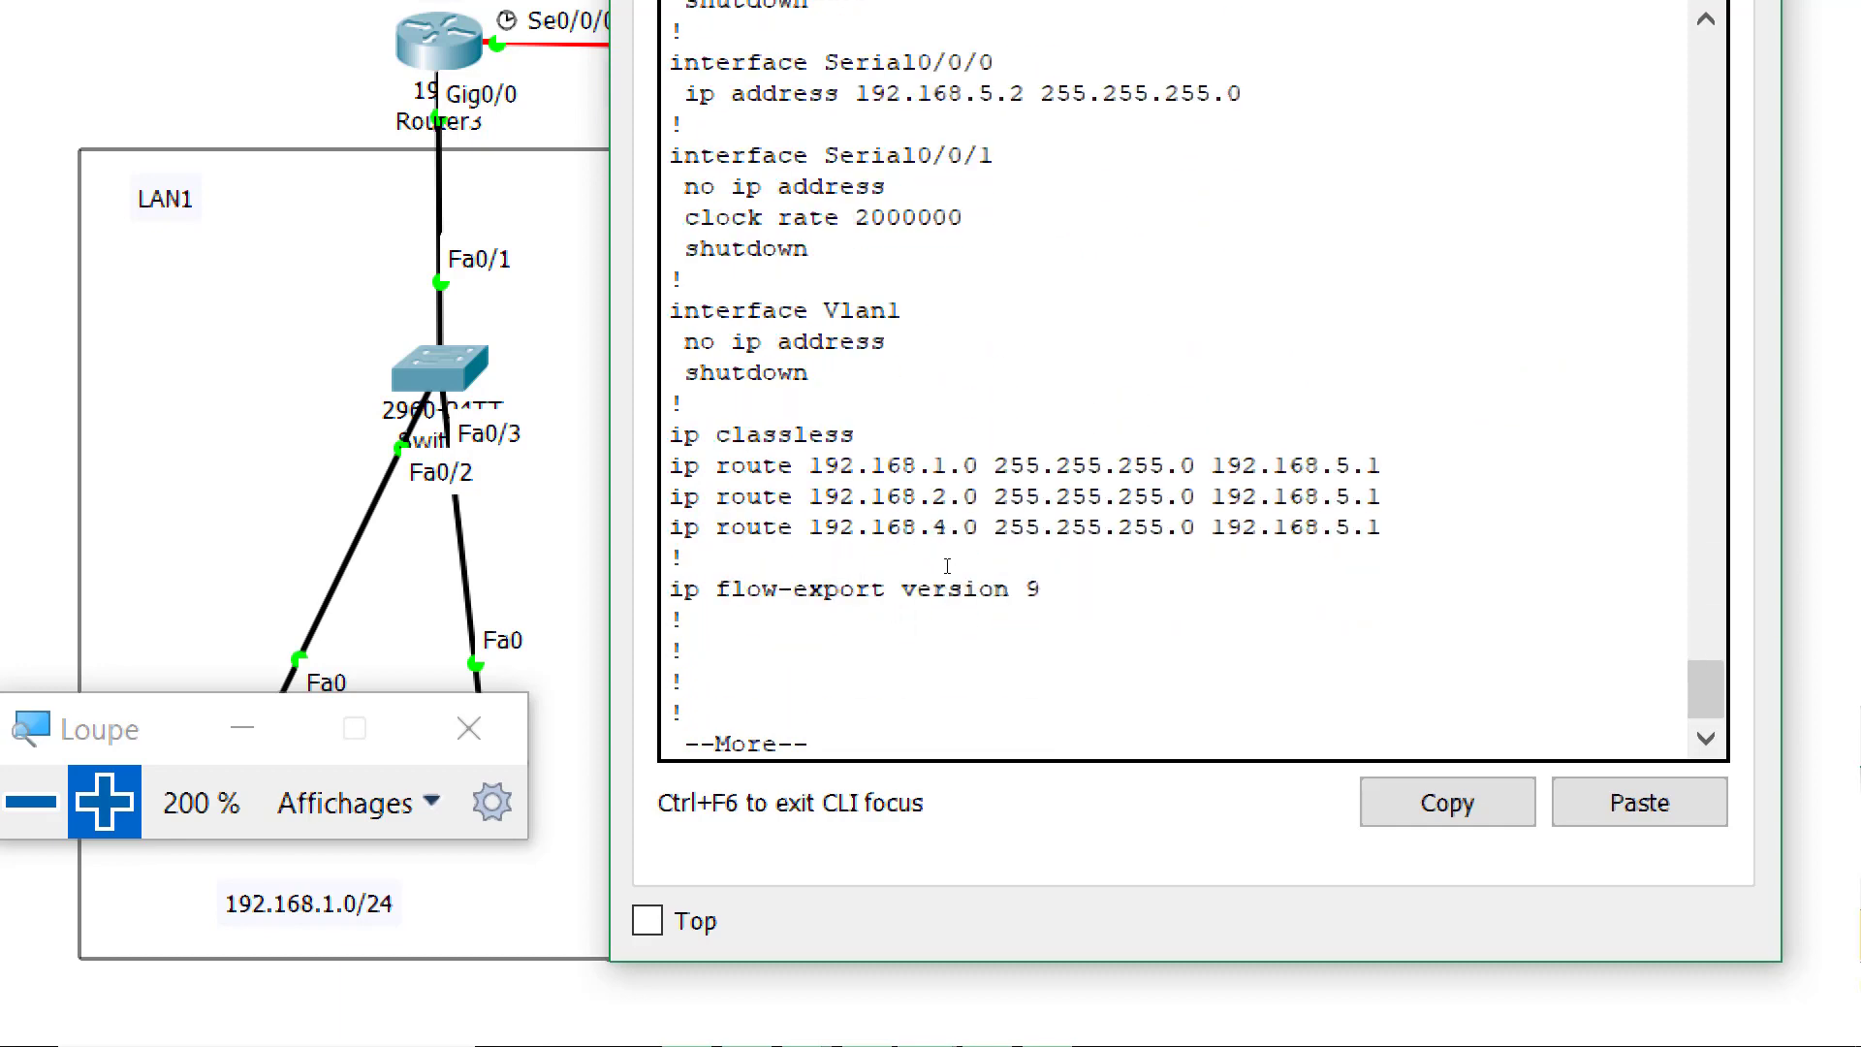
pyautogui.press('Return')
# Save R3's configuration with copy running-config startup-config, accepting the default destination filename
pyautogui.write('cop')
pyautogui.press('Tab')
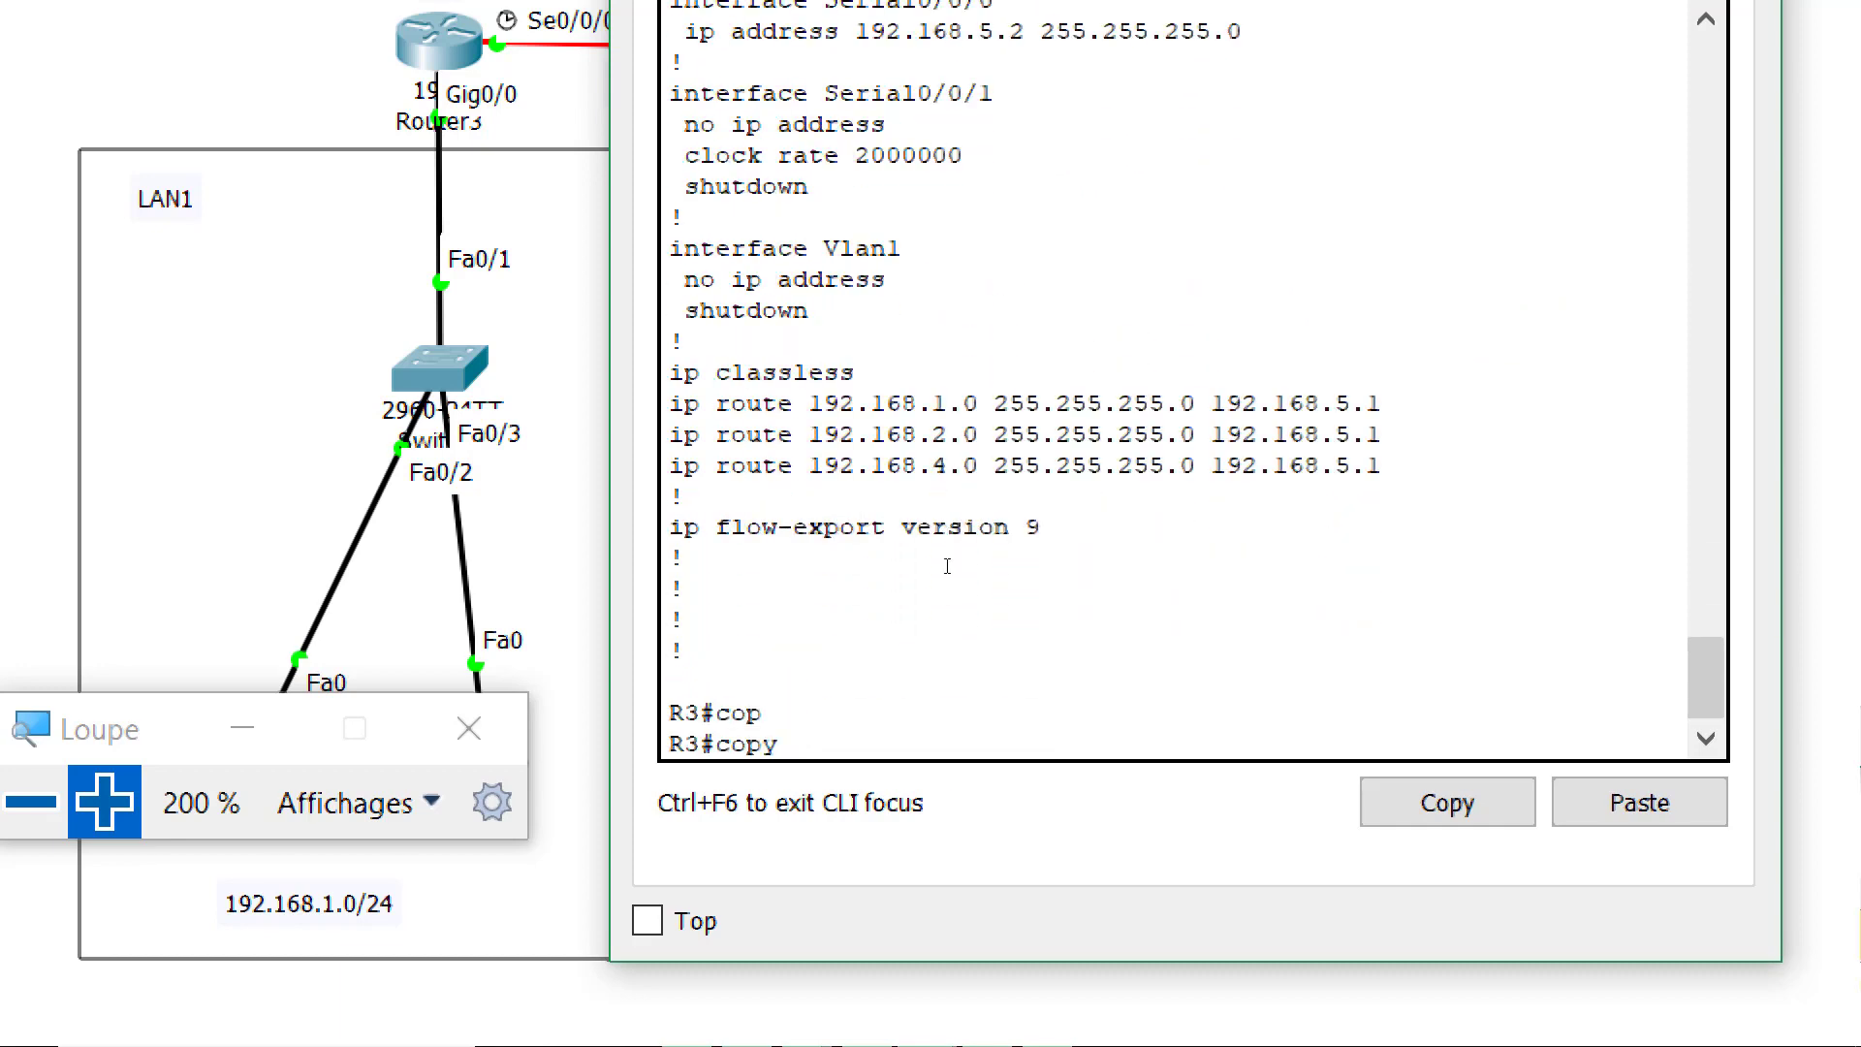
pyautogui.write('r')
pyautogui.press('Tab')
pyautogui.write('s')
pyautogui.press('Tab')
pyautogui.press('Return')
pyautogui.press('Return')
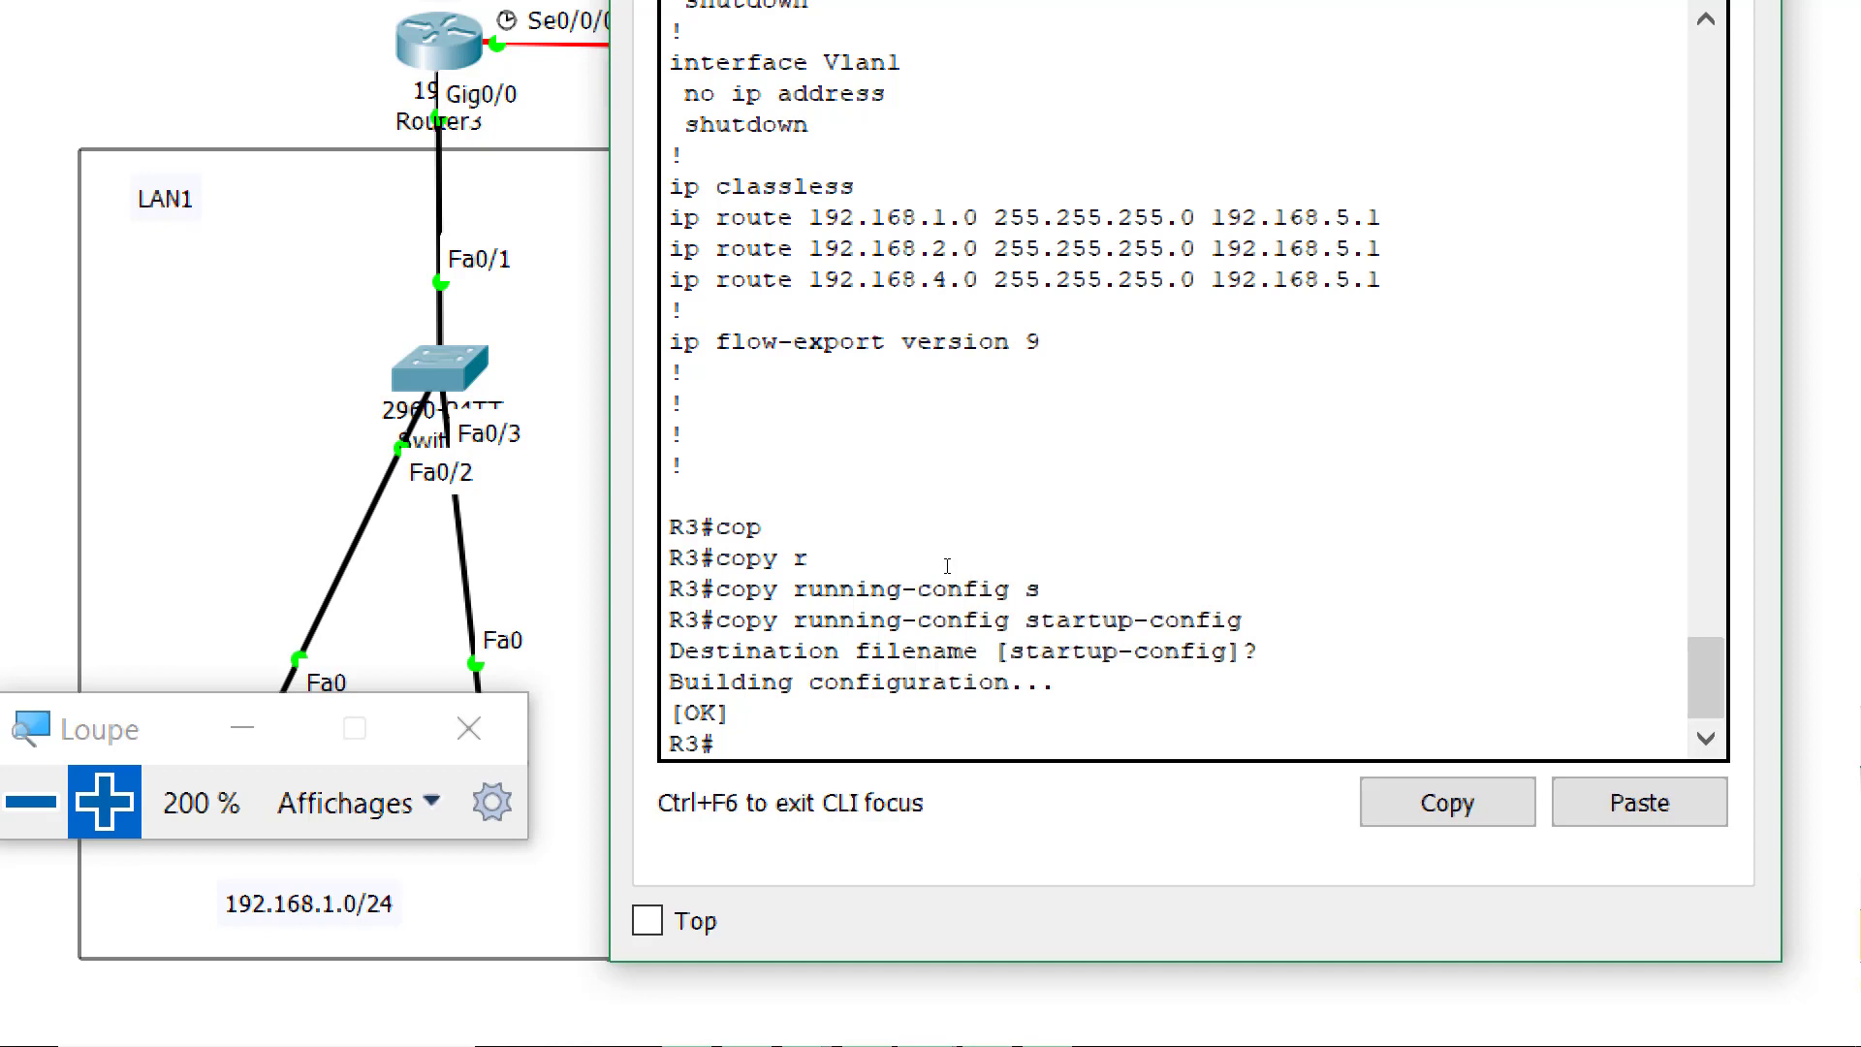
# Display R3's routing table with show ip route and widen the router window to fit its lines
pyautogui.write('sh')
pyautogui.press('Tab')
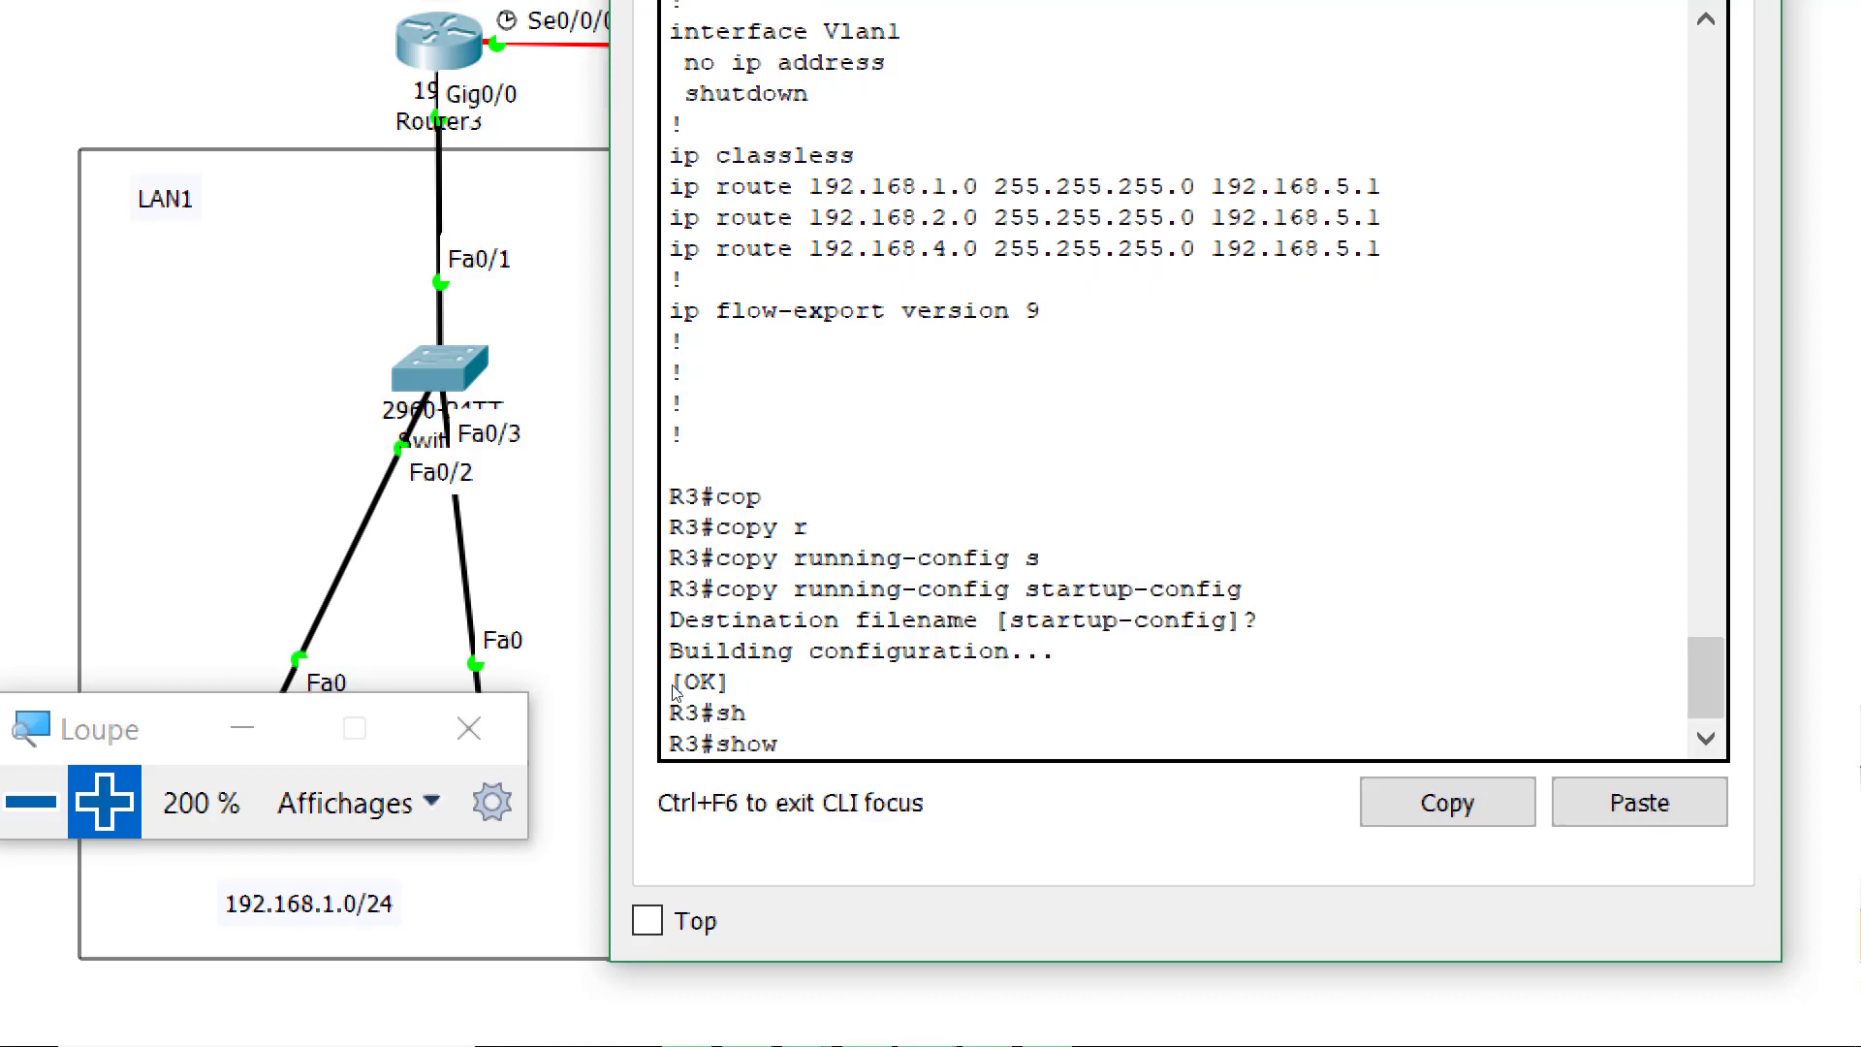
pyautogui.write('ip route')
pyautogui.press('Return')
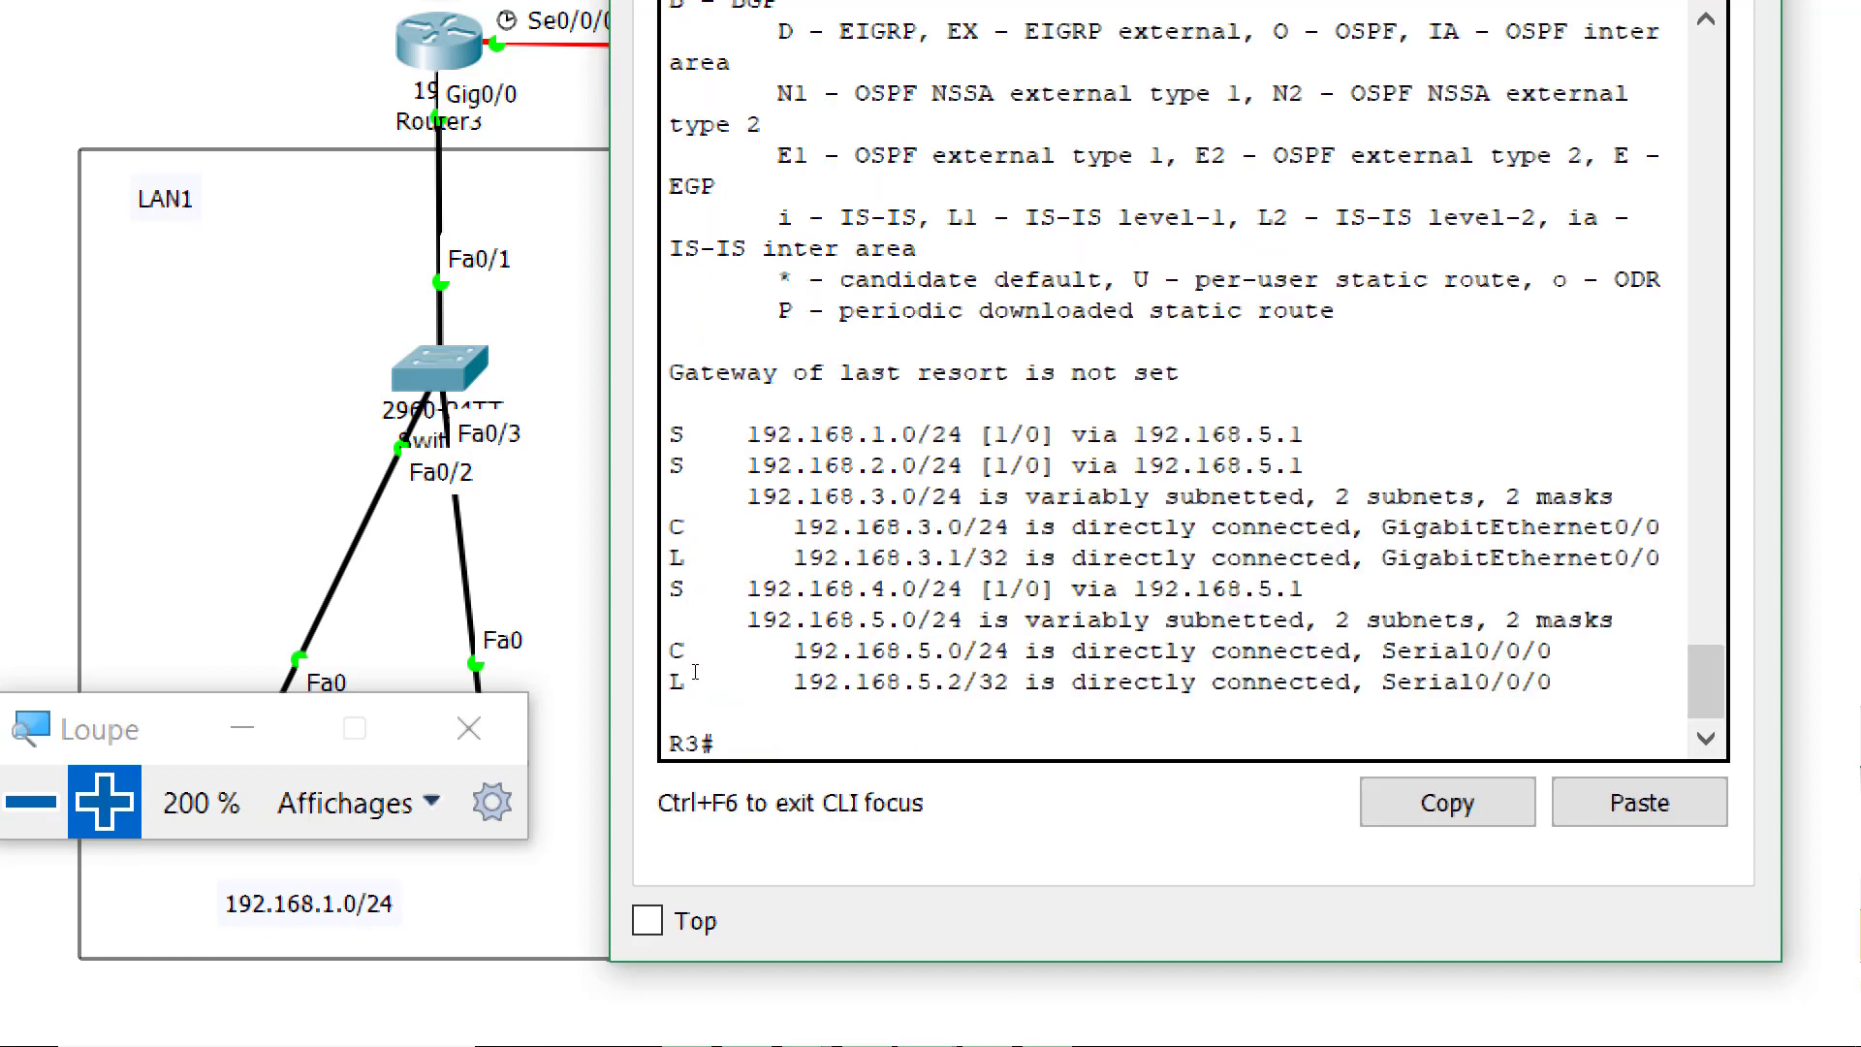
pyautogui.moveTo(625, 561); pyautogui.dragTo(495, 572)
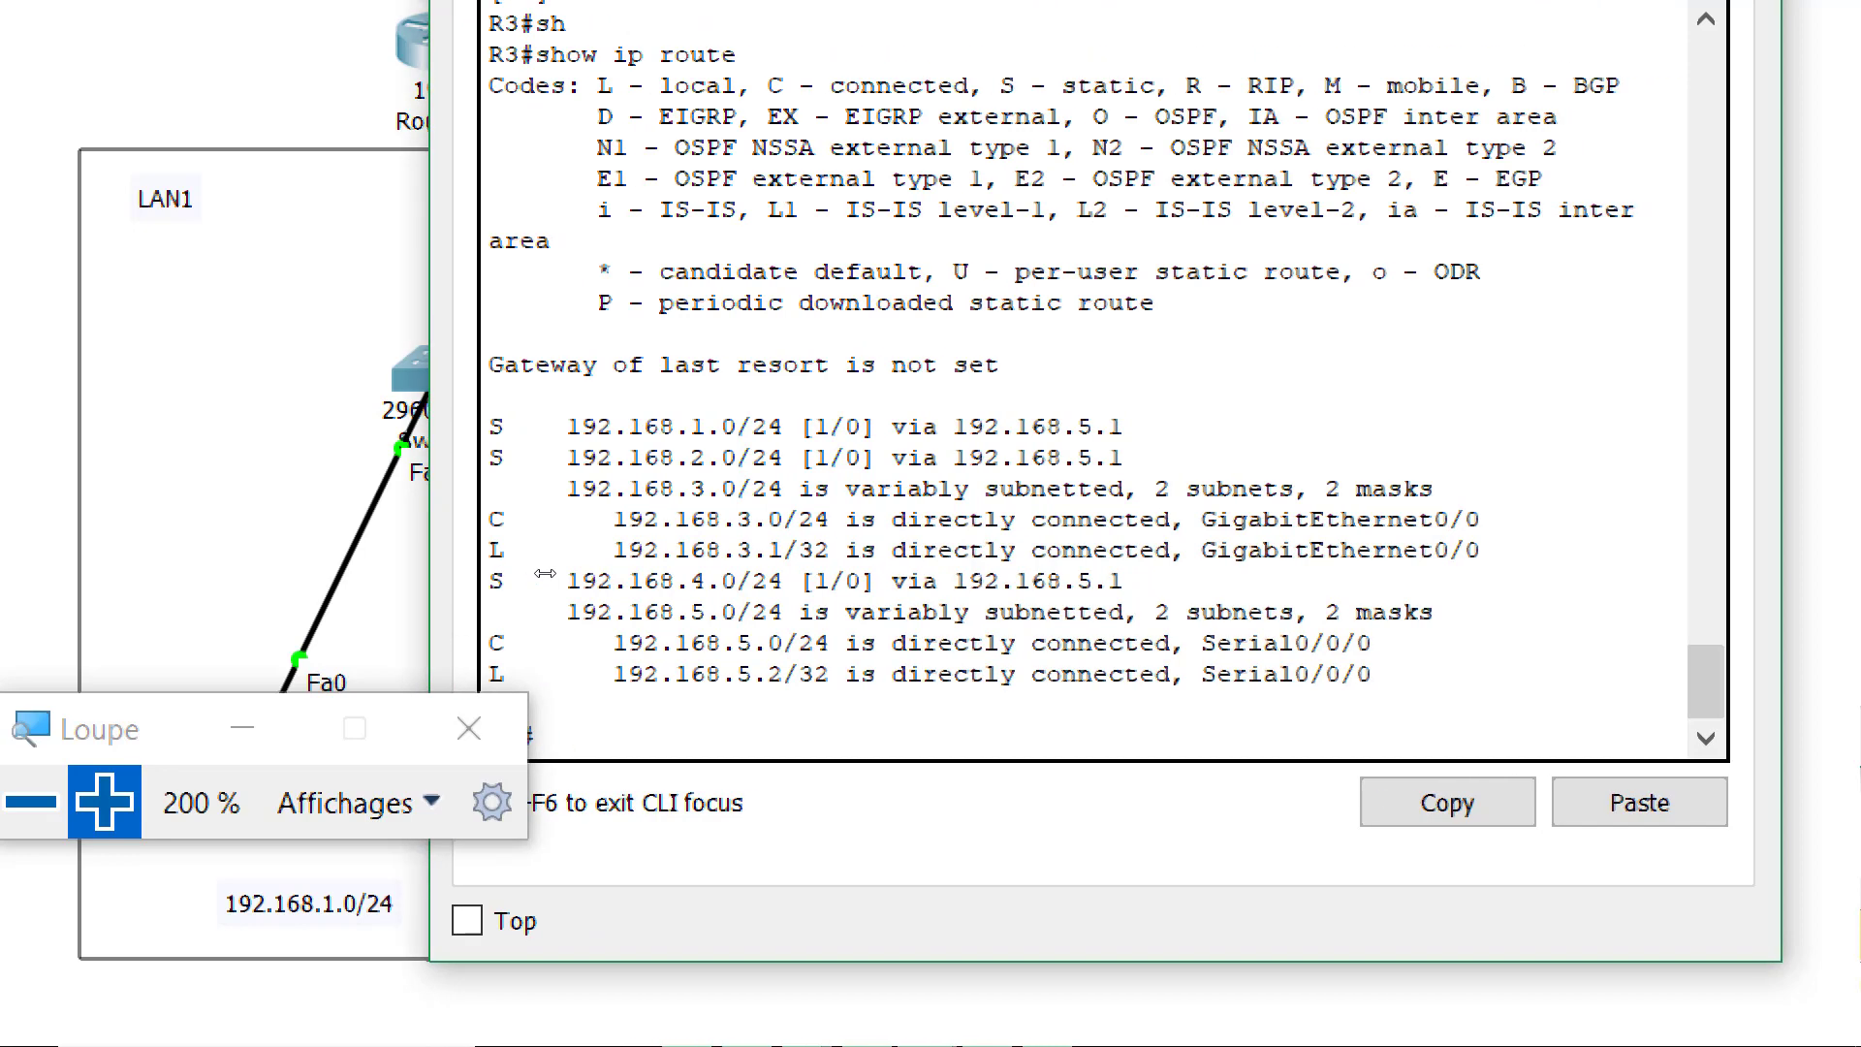
pyautogui.moveTo(413, 644); pyautogui.dragTo(462, 724)
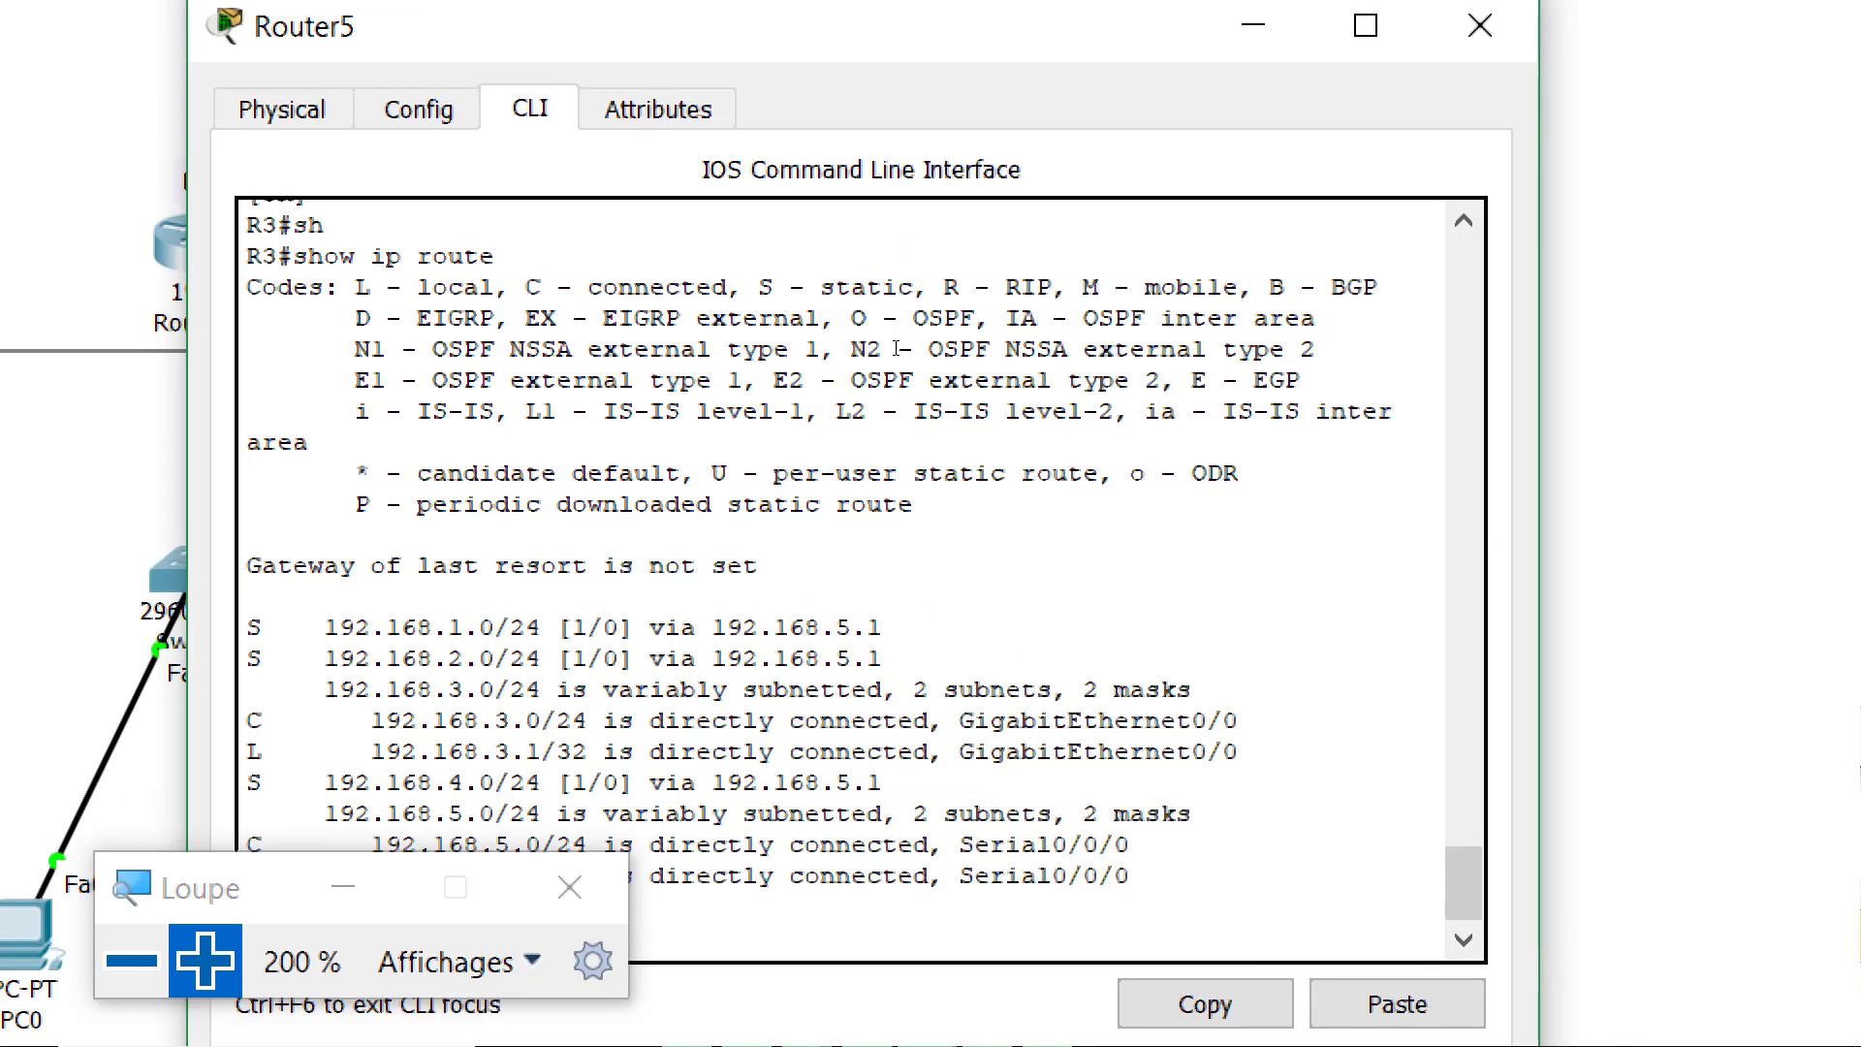
# Examine the static, connected and local entries in R3's routing table against the code legend
pyautogui.doubleClick(866, 287)
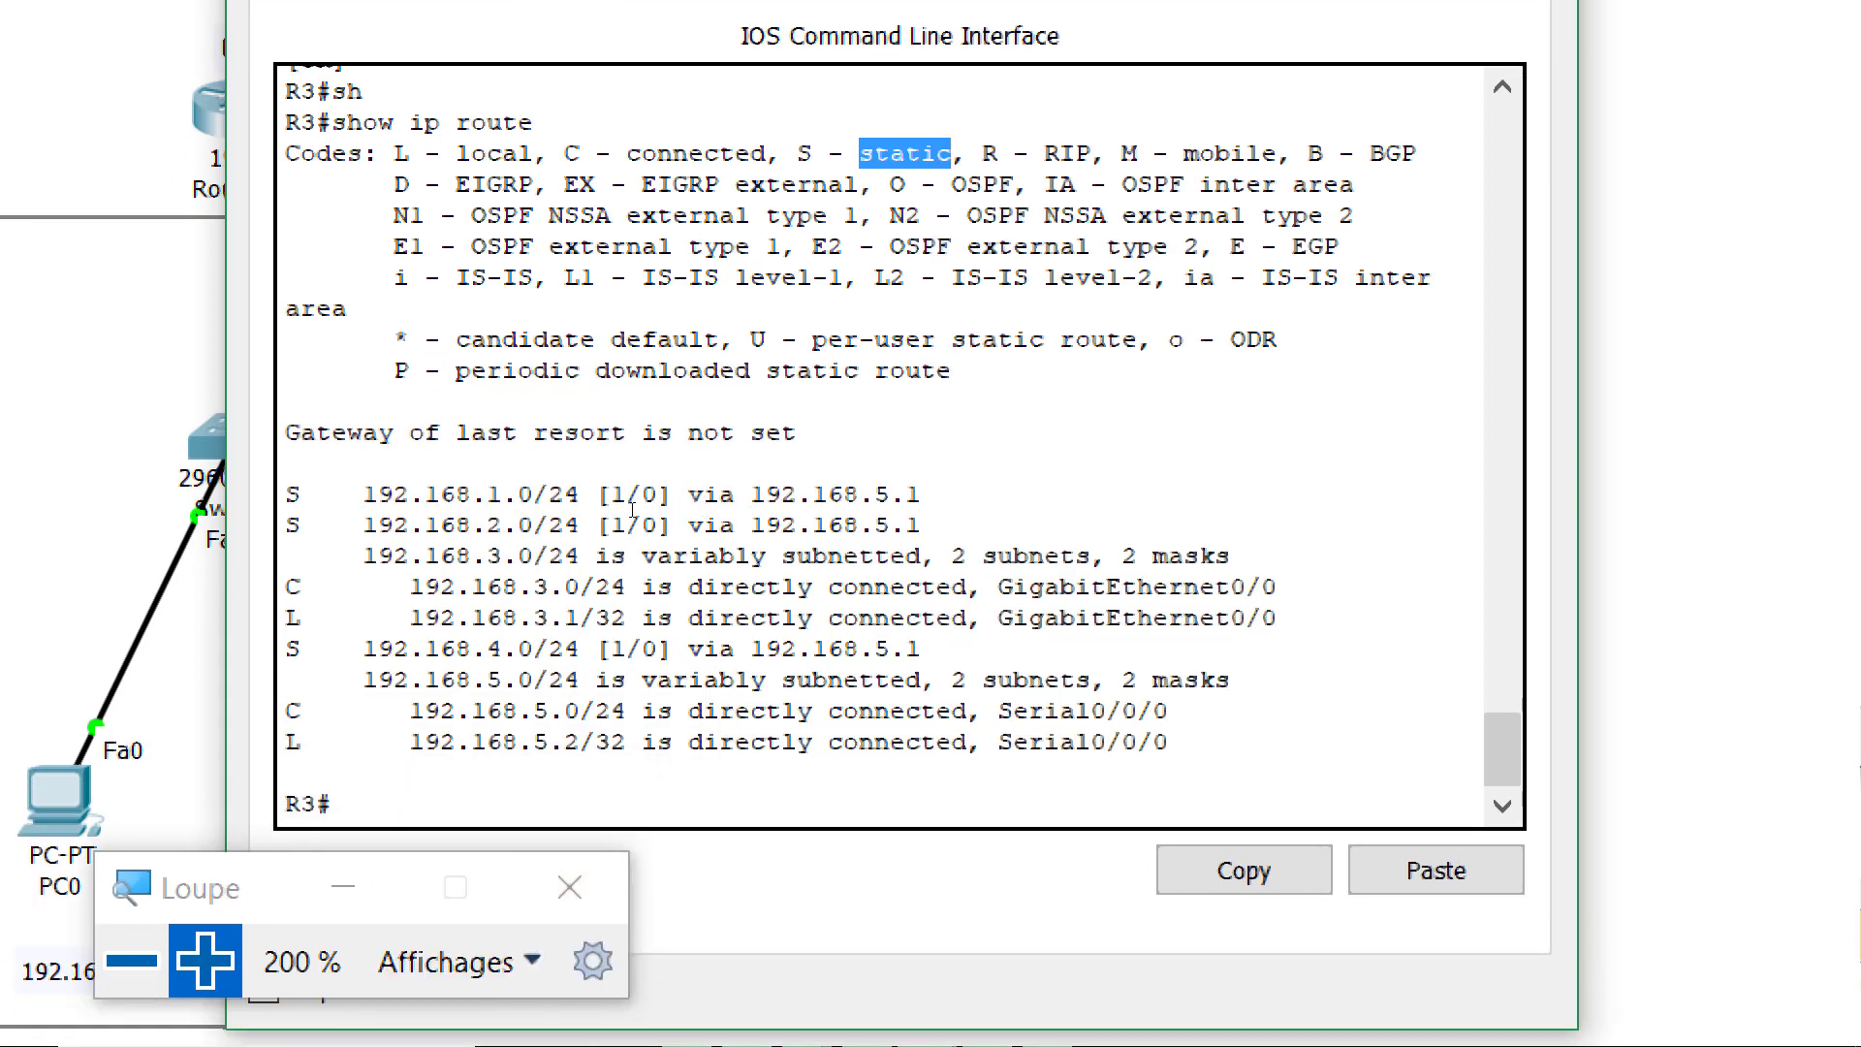
pyautogui.moveTo(395, 496); pyautogui.dragTo(548, 526)
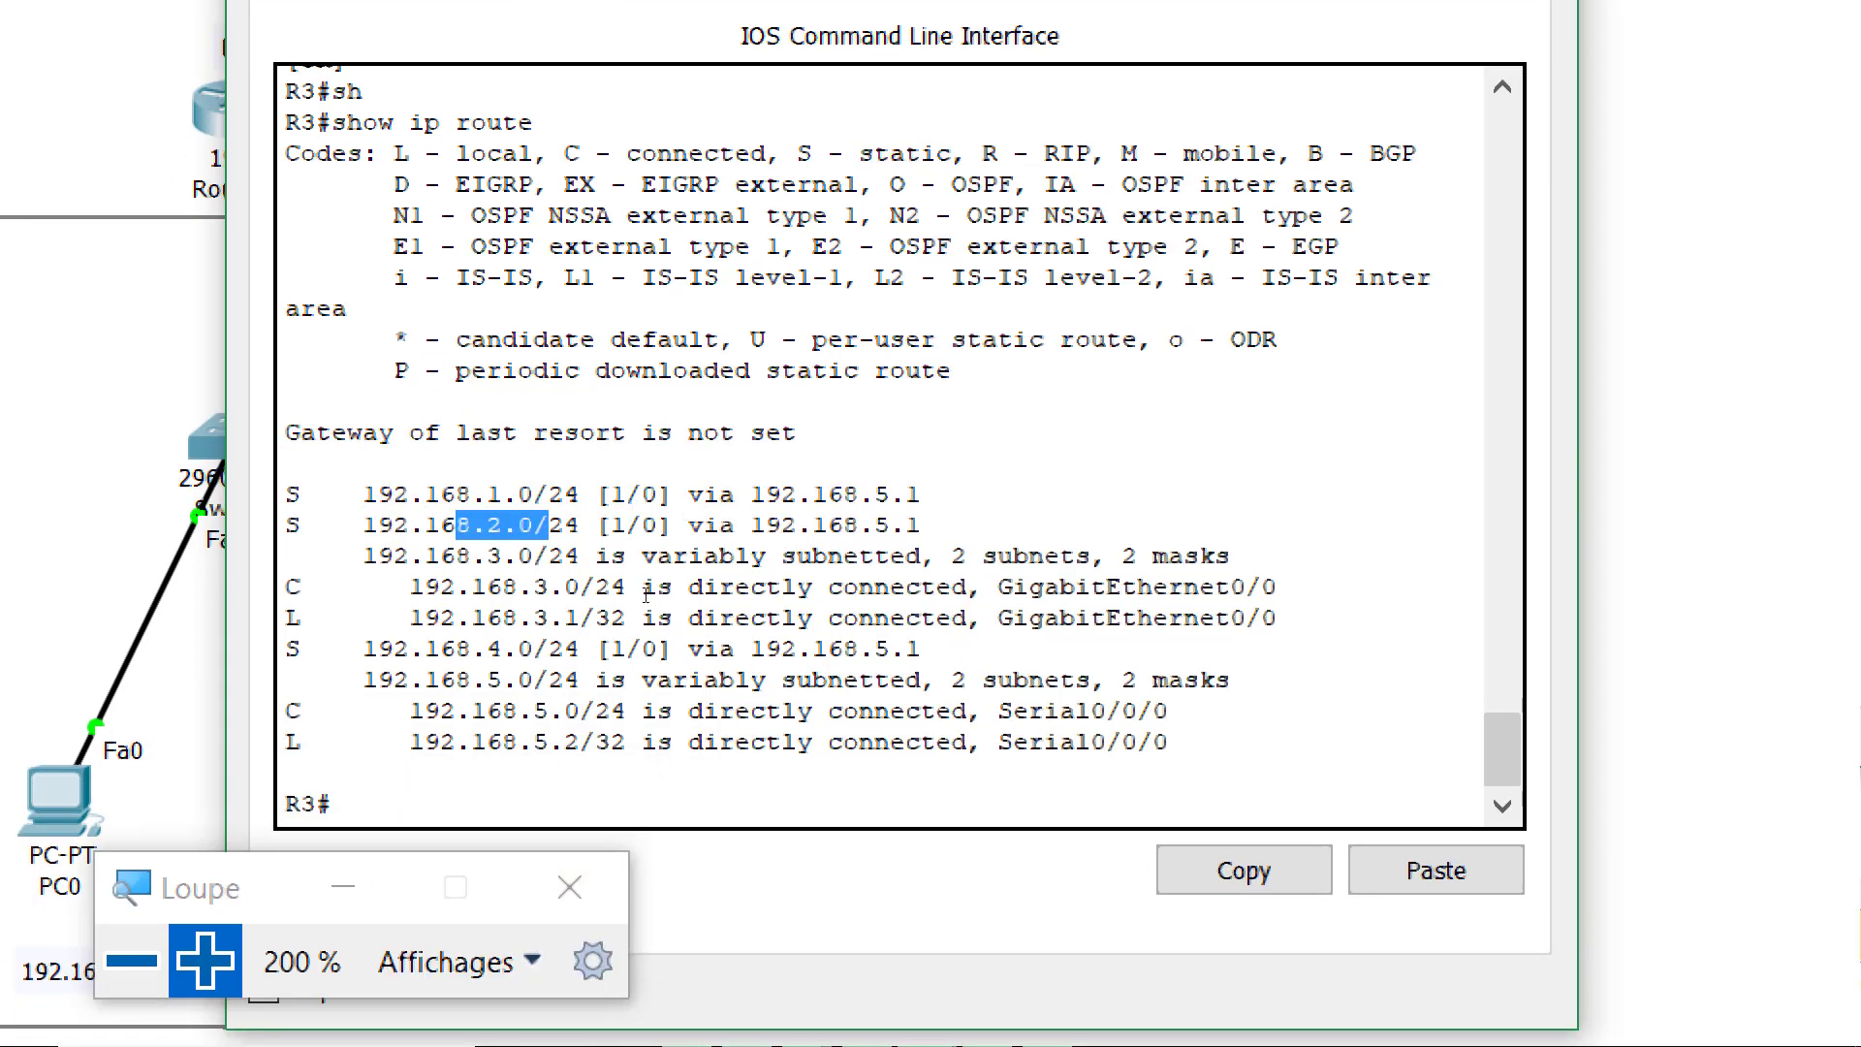
pyautogui.moveTo(410, 648); pyautogui.dragTo(501, 649)
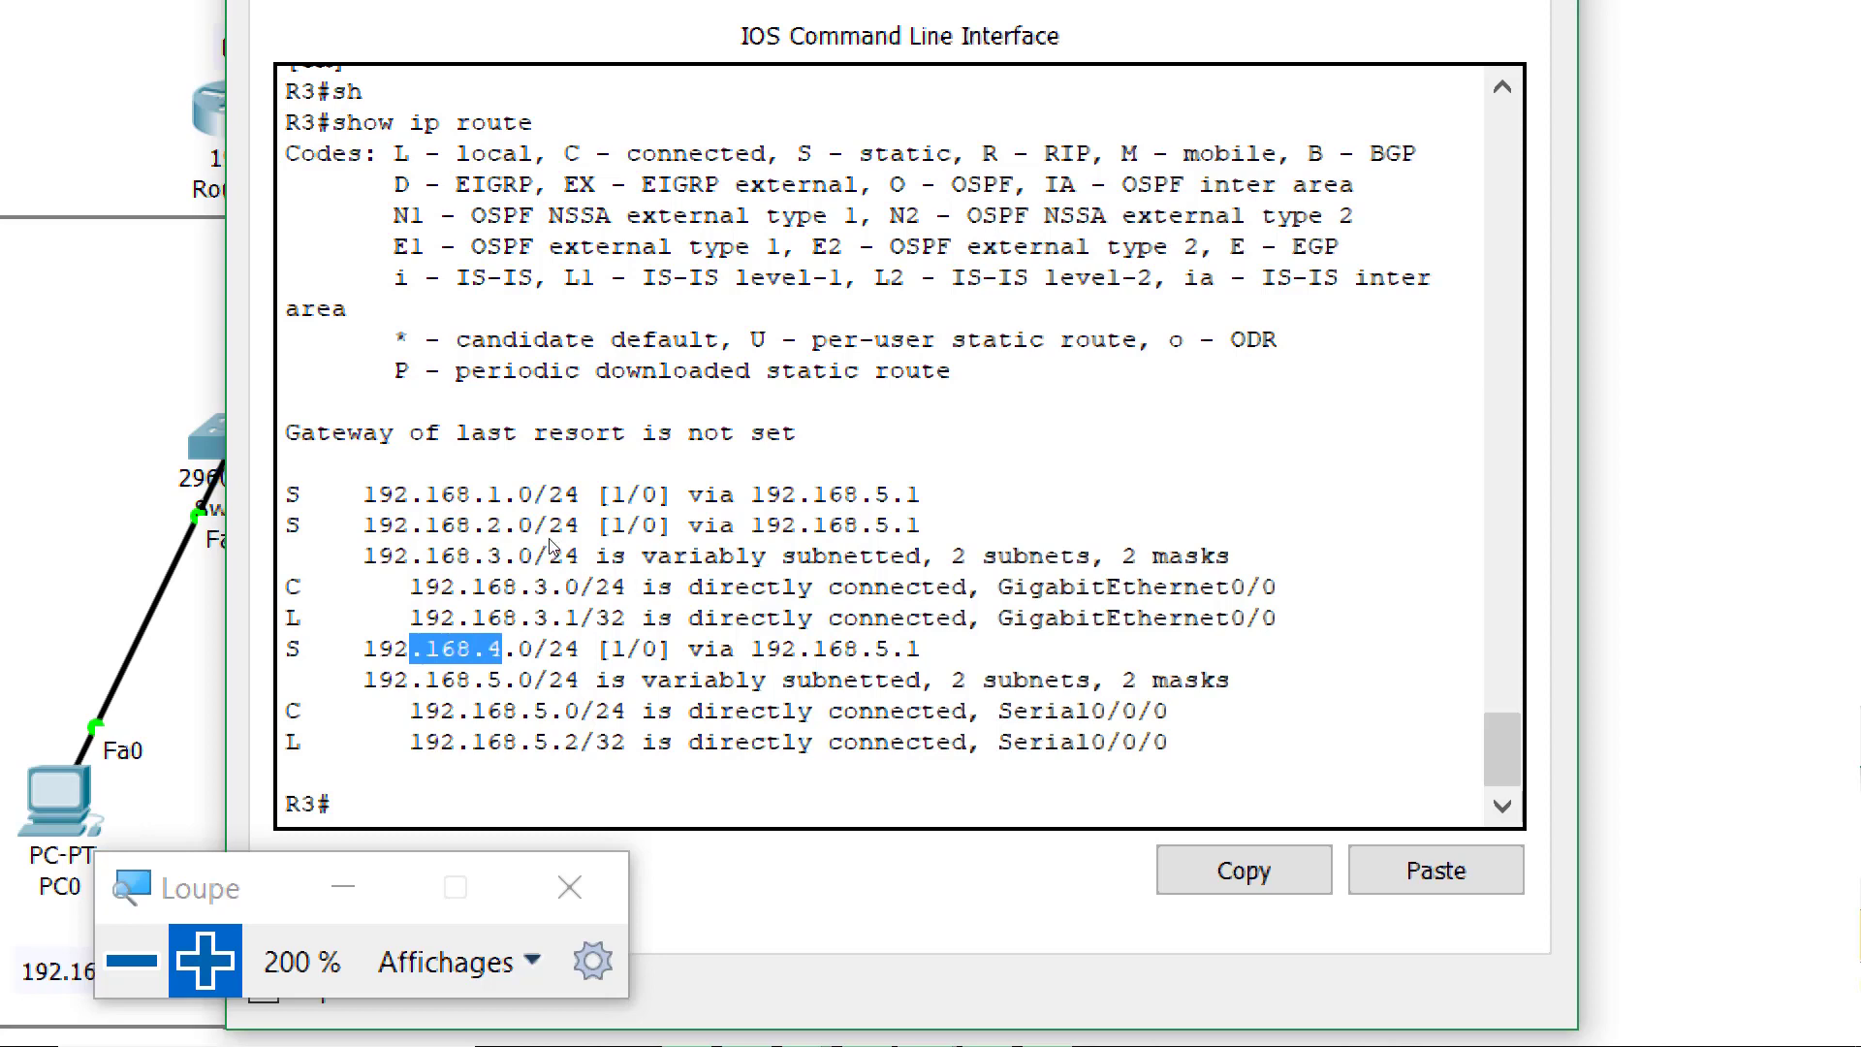
pyautogui.moveTo(286, 587); pyautogui.dragTo(300, 588)
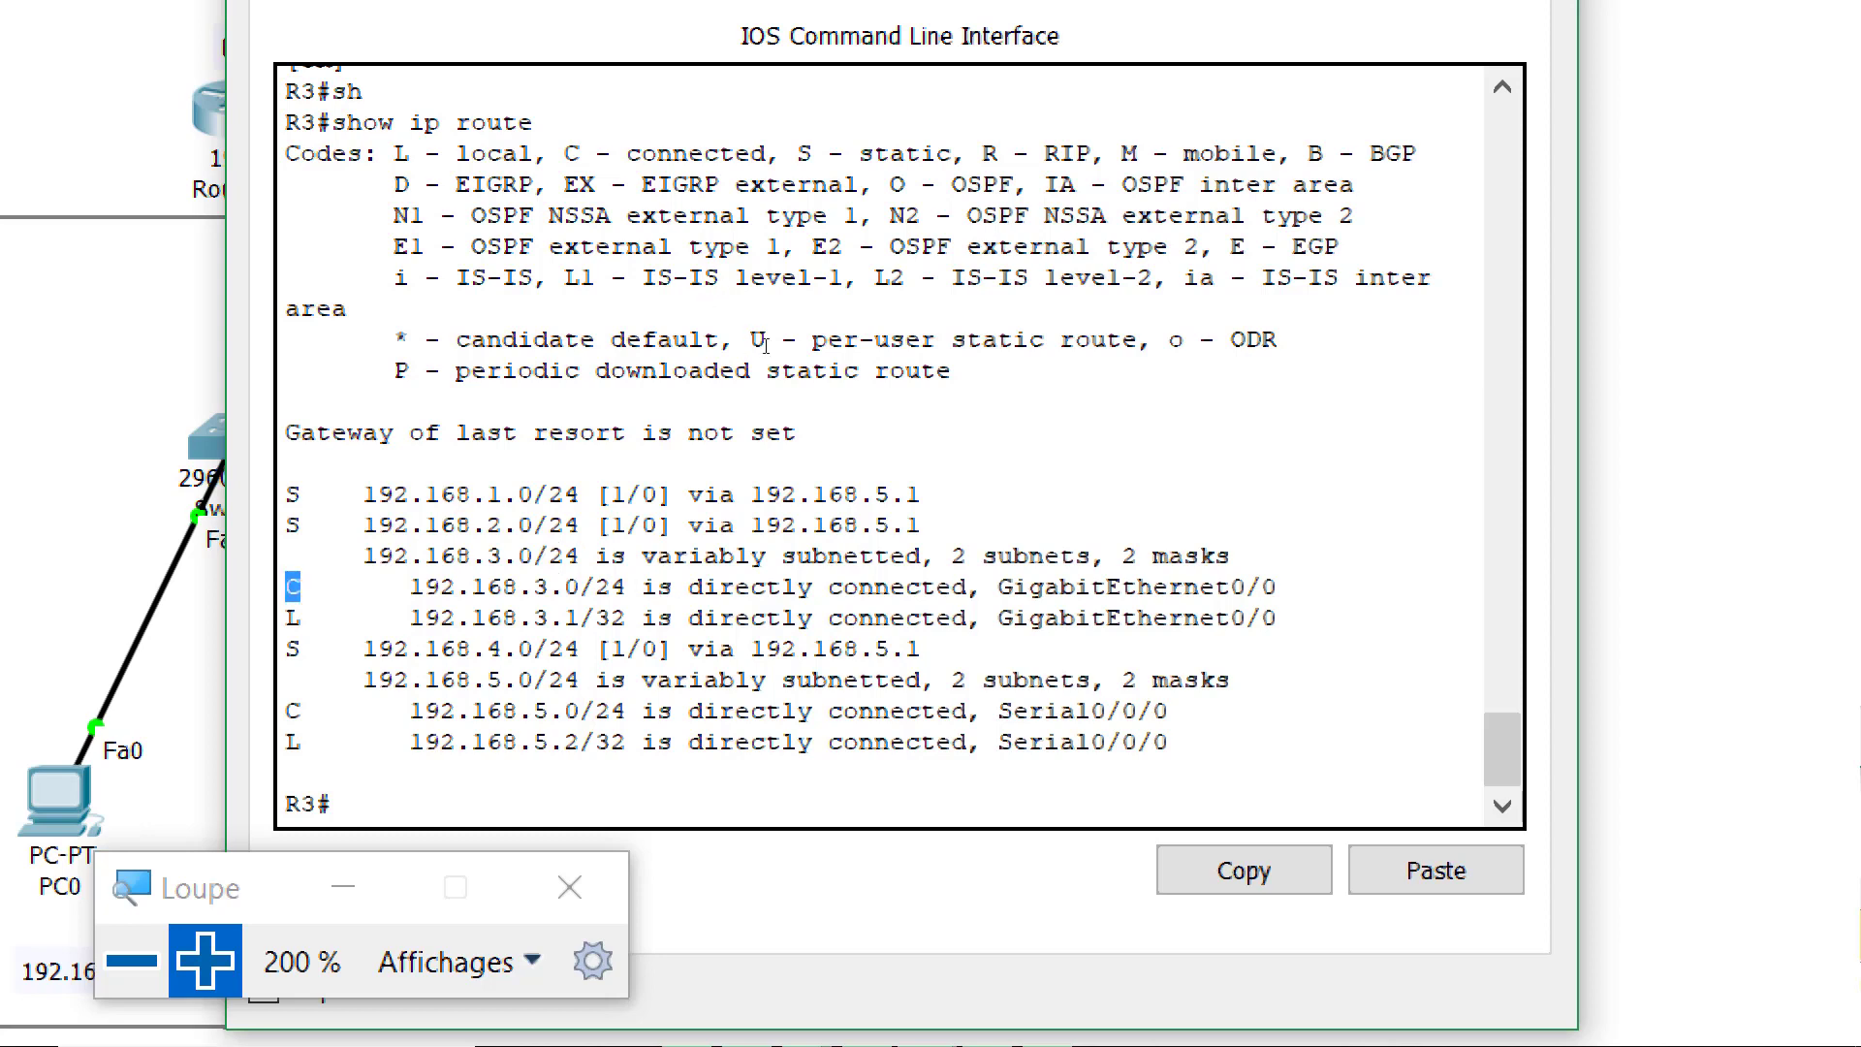
pyautogui.click(647, 560)
pyautogui.moveTo(410, 617); pyautogui.dragTo(580, 618)
pyautogui.click(714, 555)
pyautogui.doubleClick(556, 587)
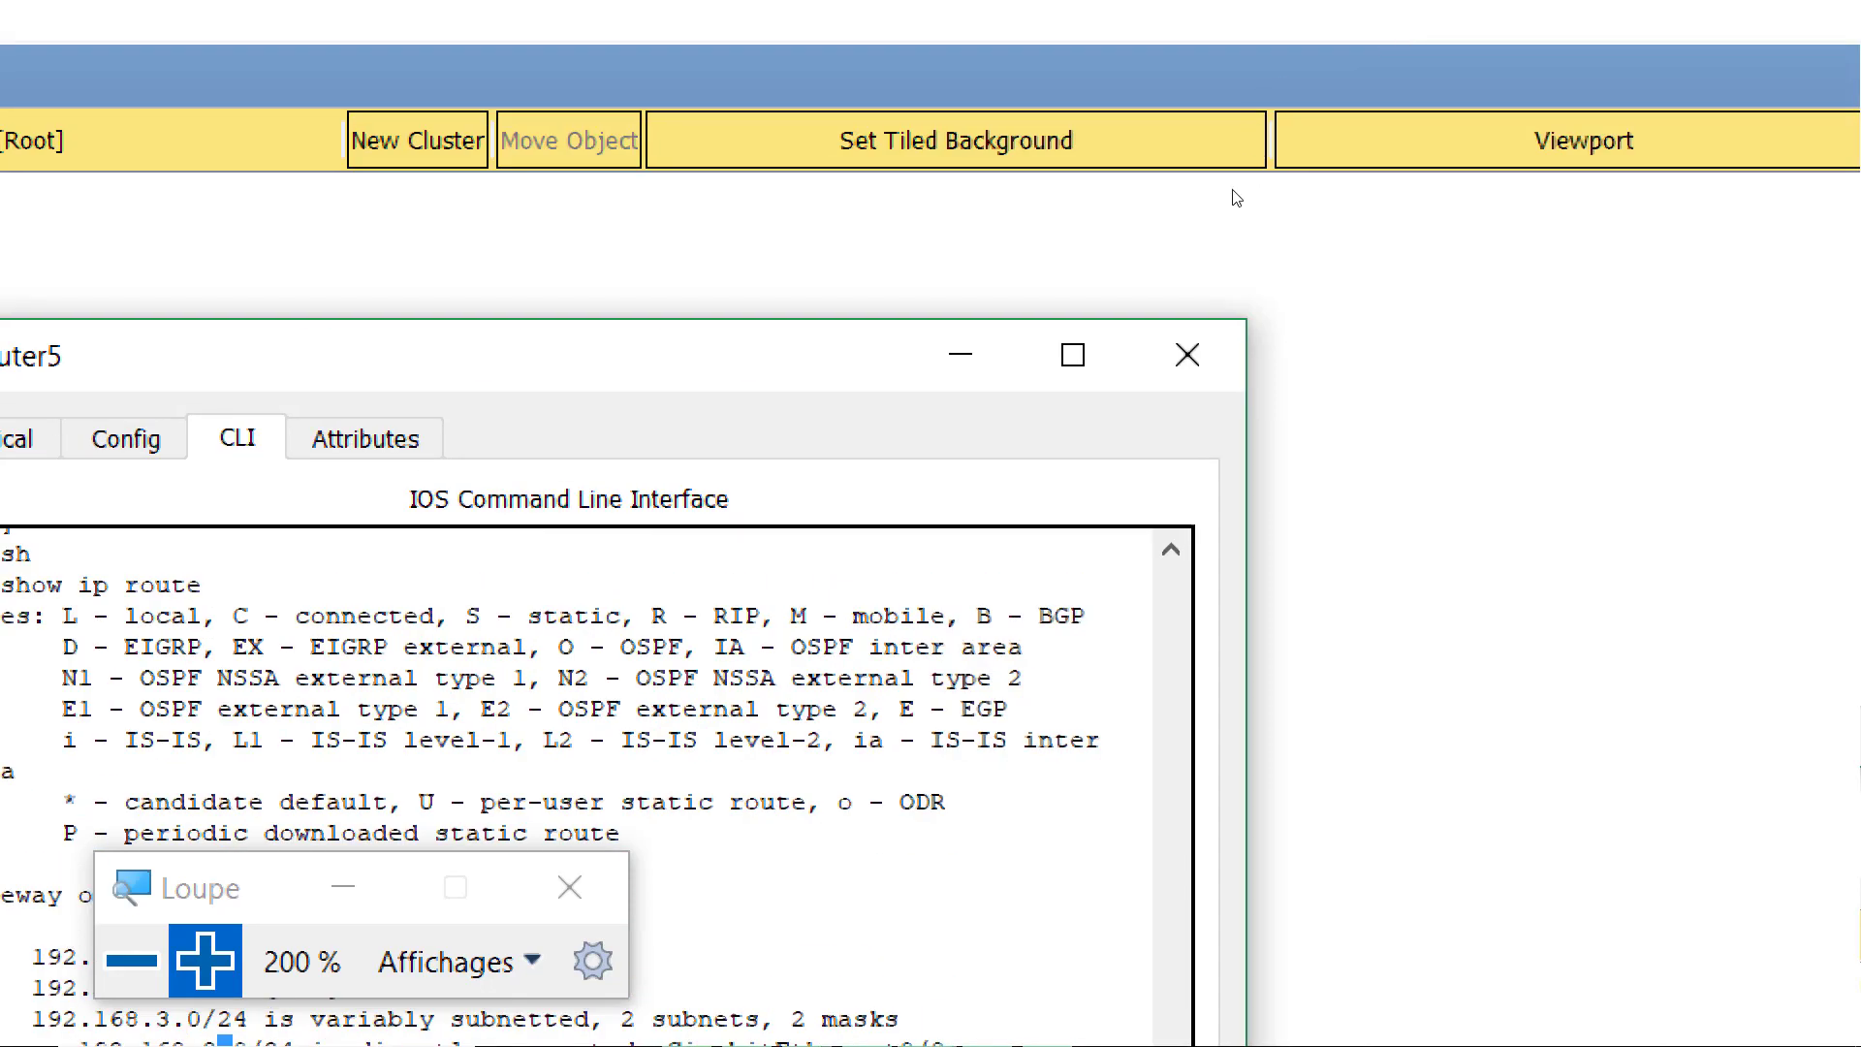
# Close R3's window, display R2's routing table with show ip route, and widen the router window
pyautogui.click(1197, 322)
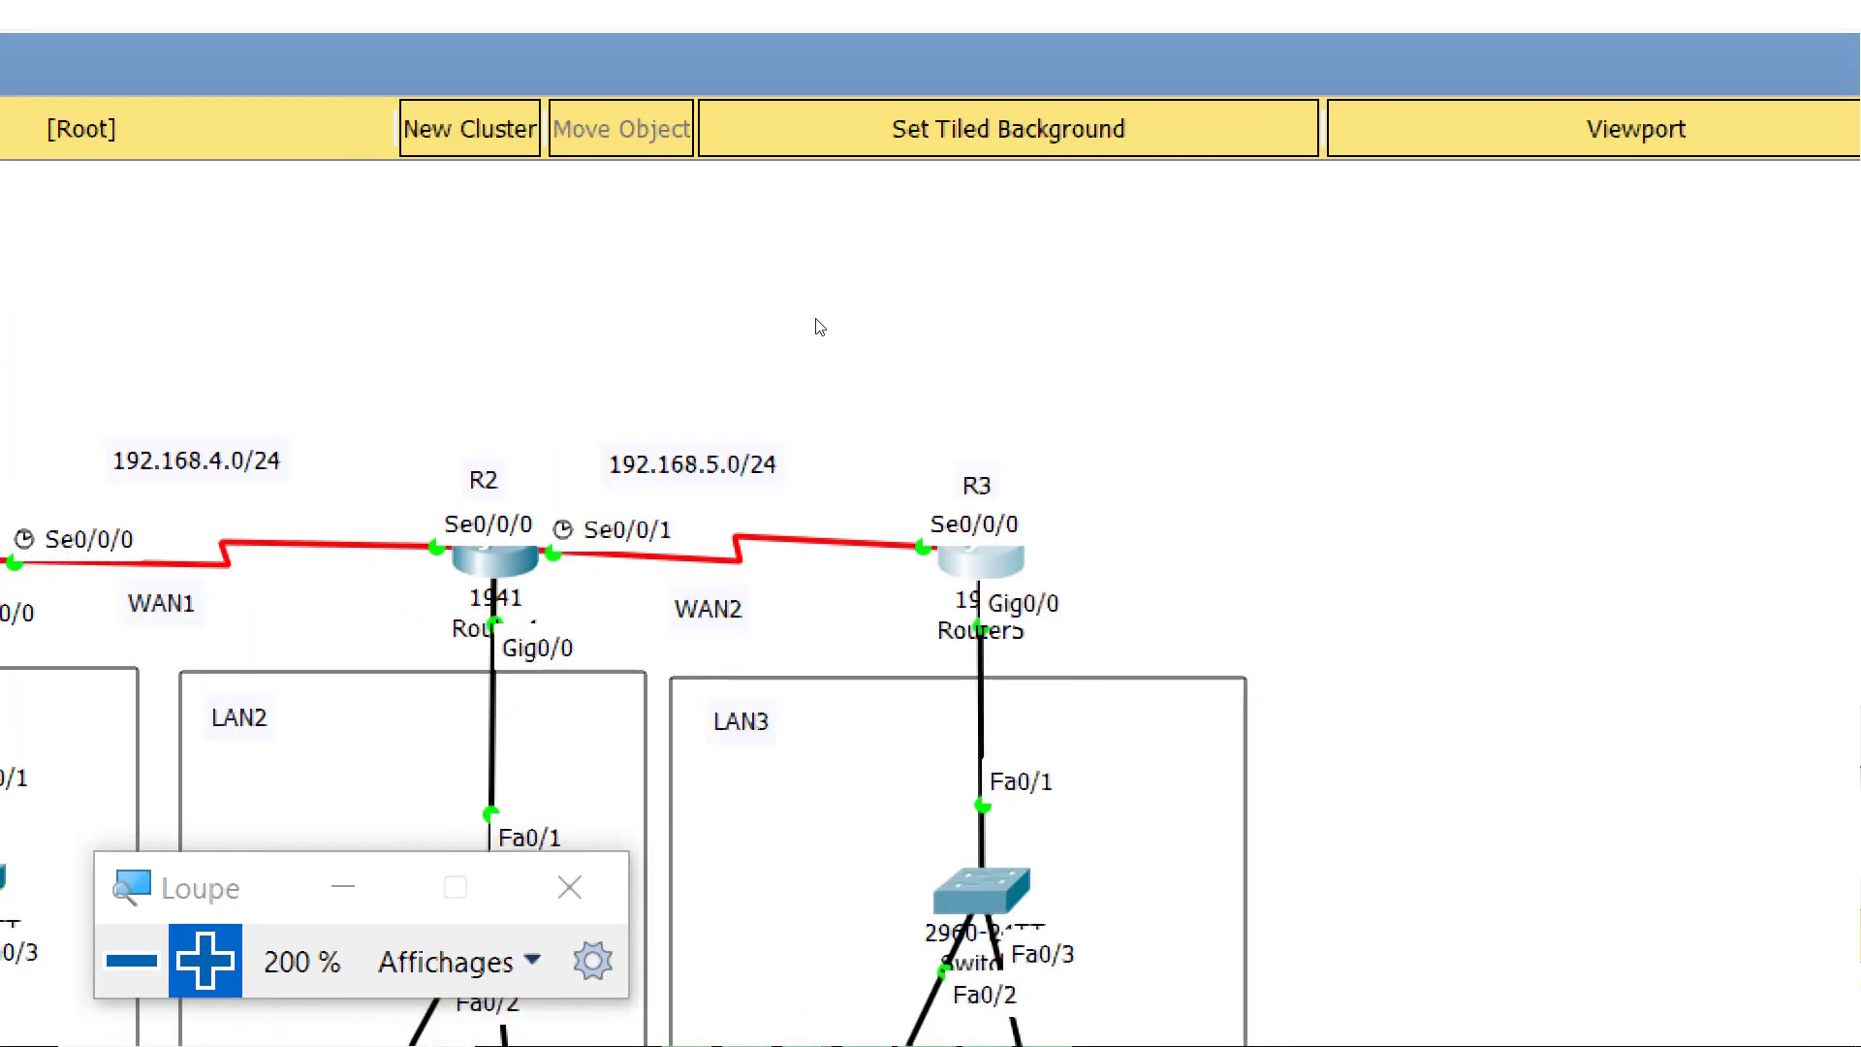
pyautogui.click(495, 557)
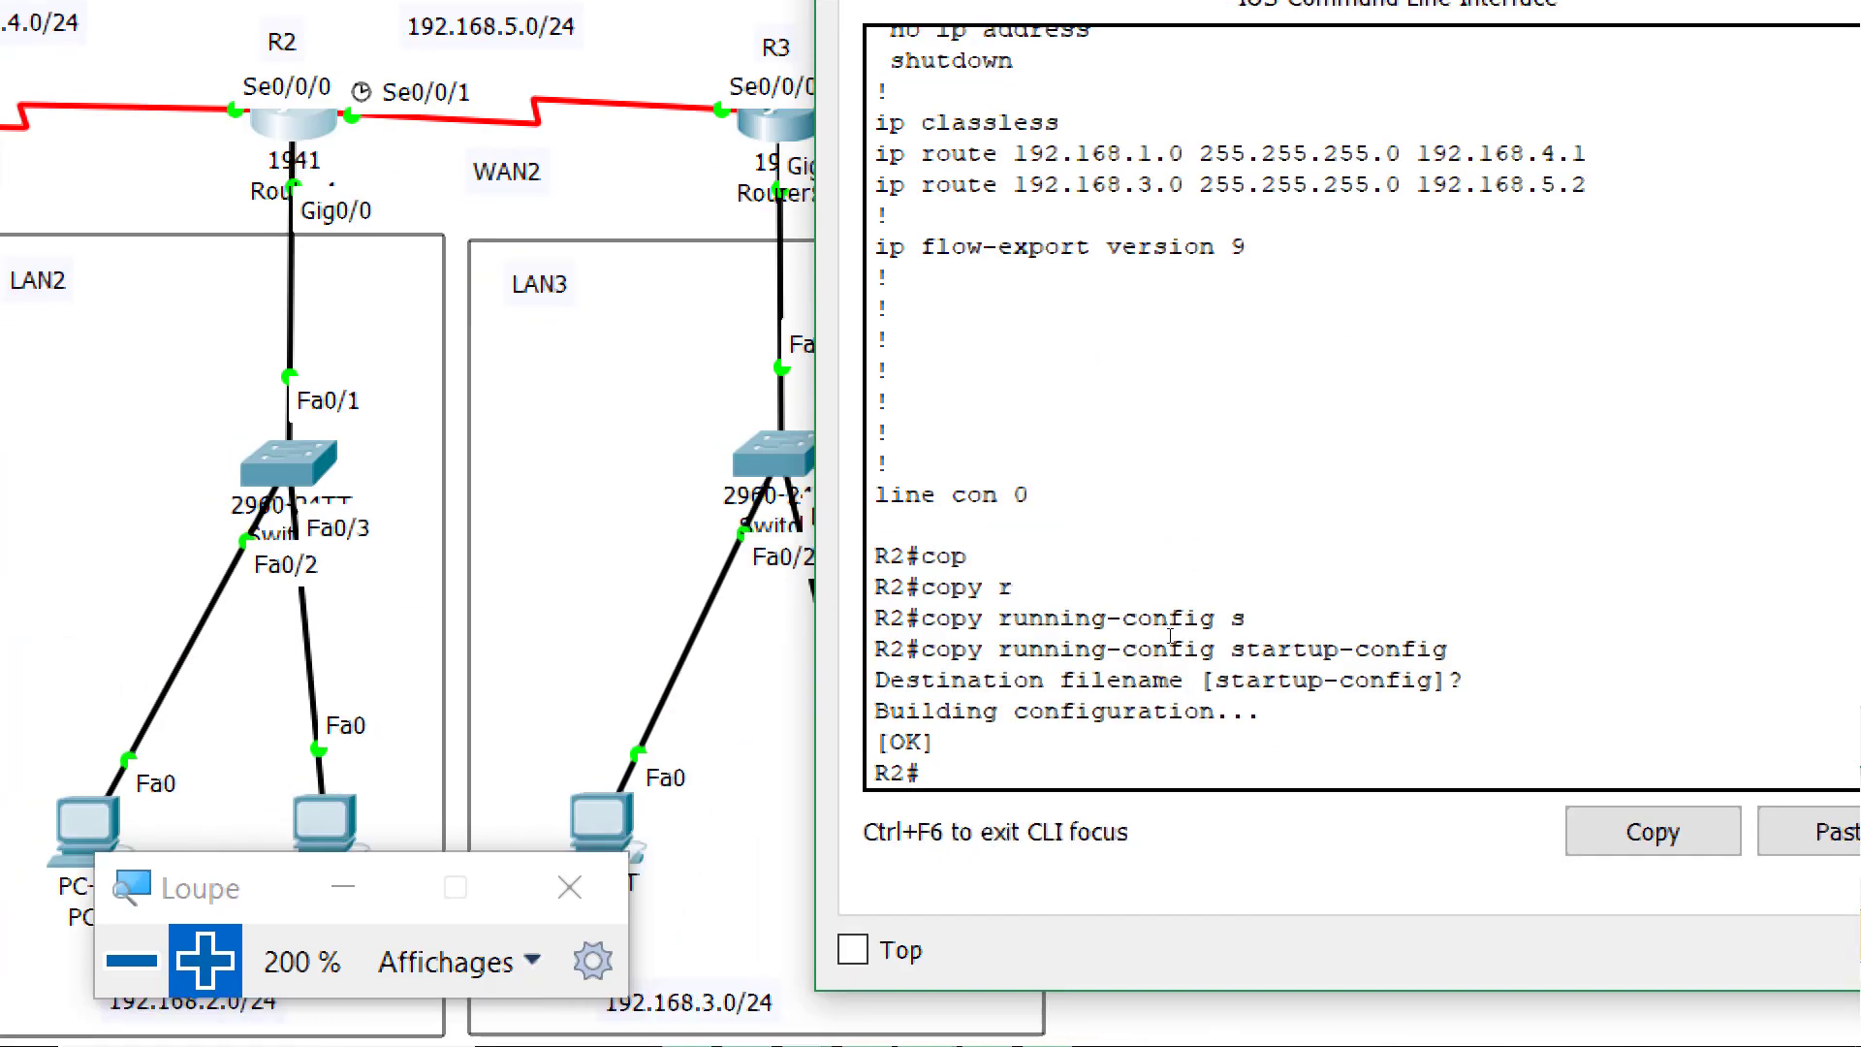
pyautogui.write('sh')
pyautogui.press('Tab')
pyautogui.write('ip r')
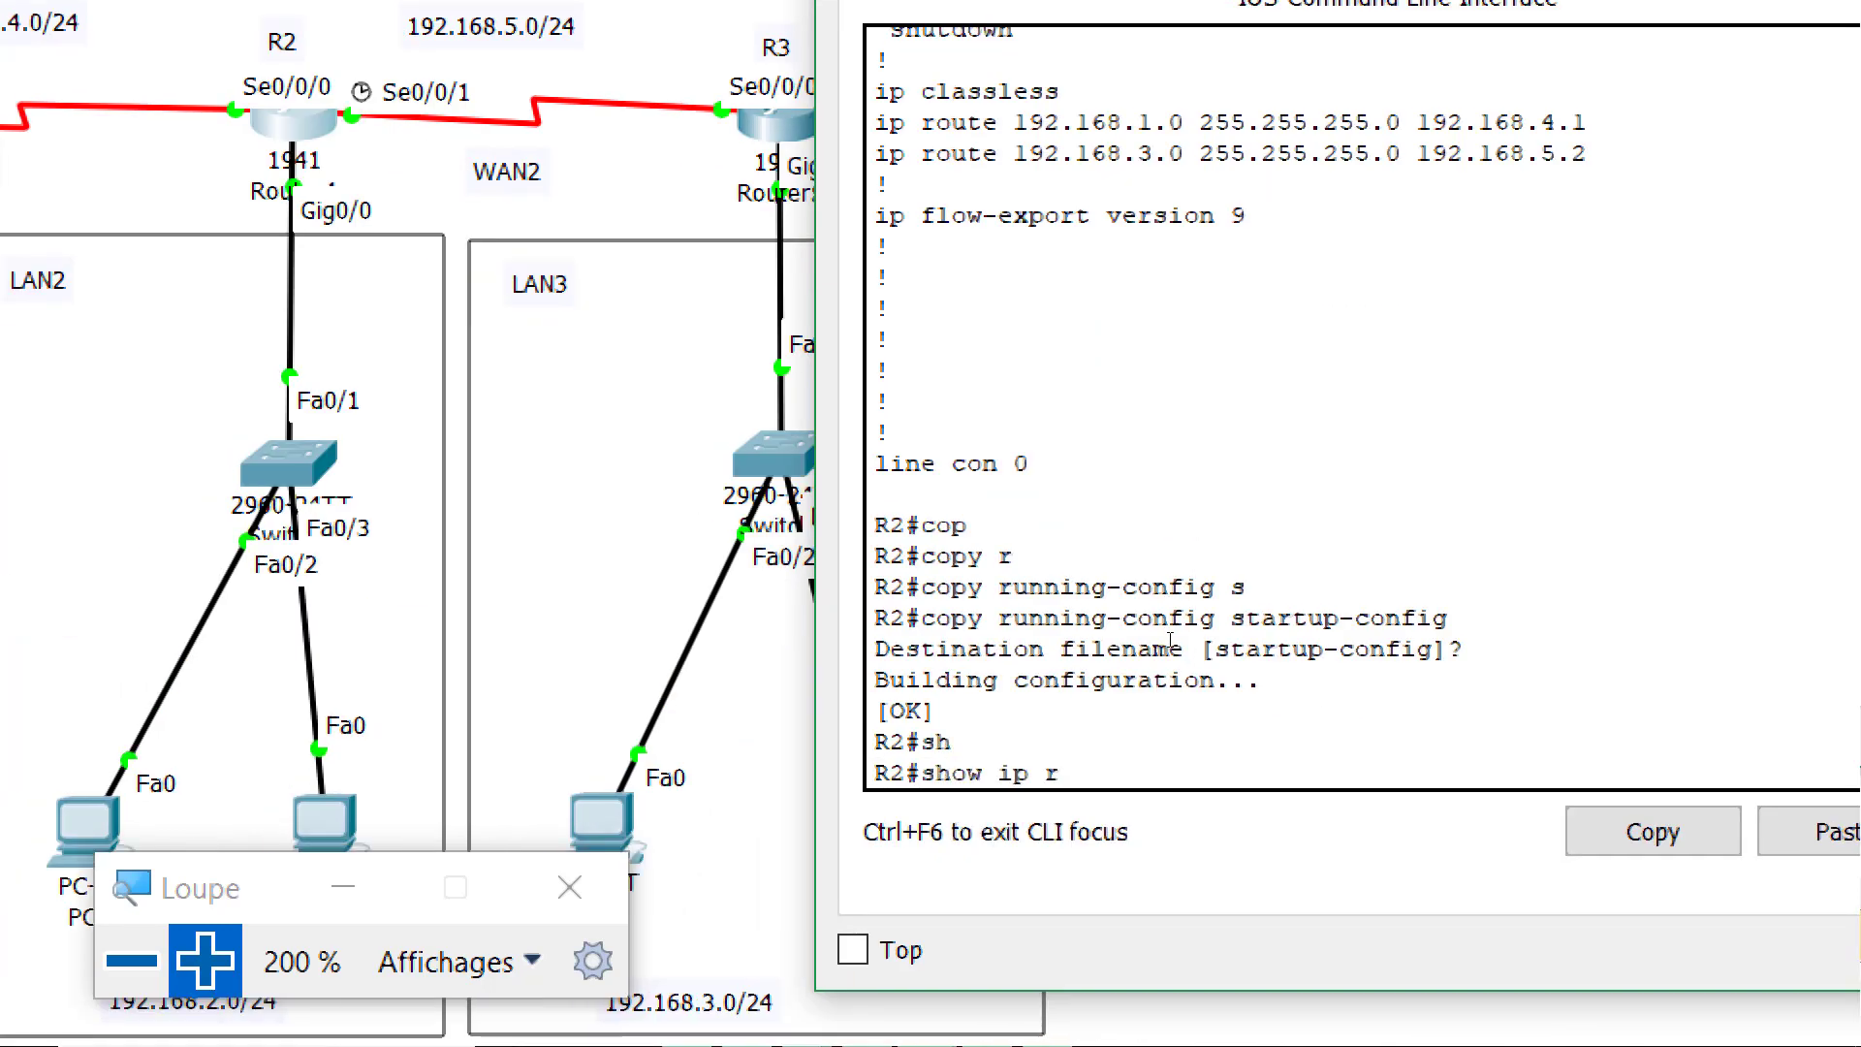
pyautogui.write('oute')
pyautogui.press('Return')
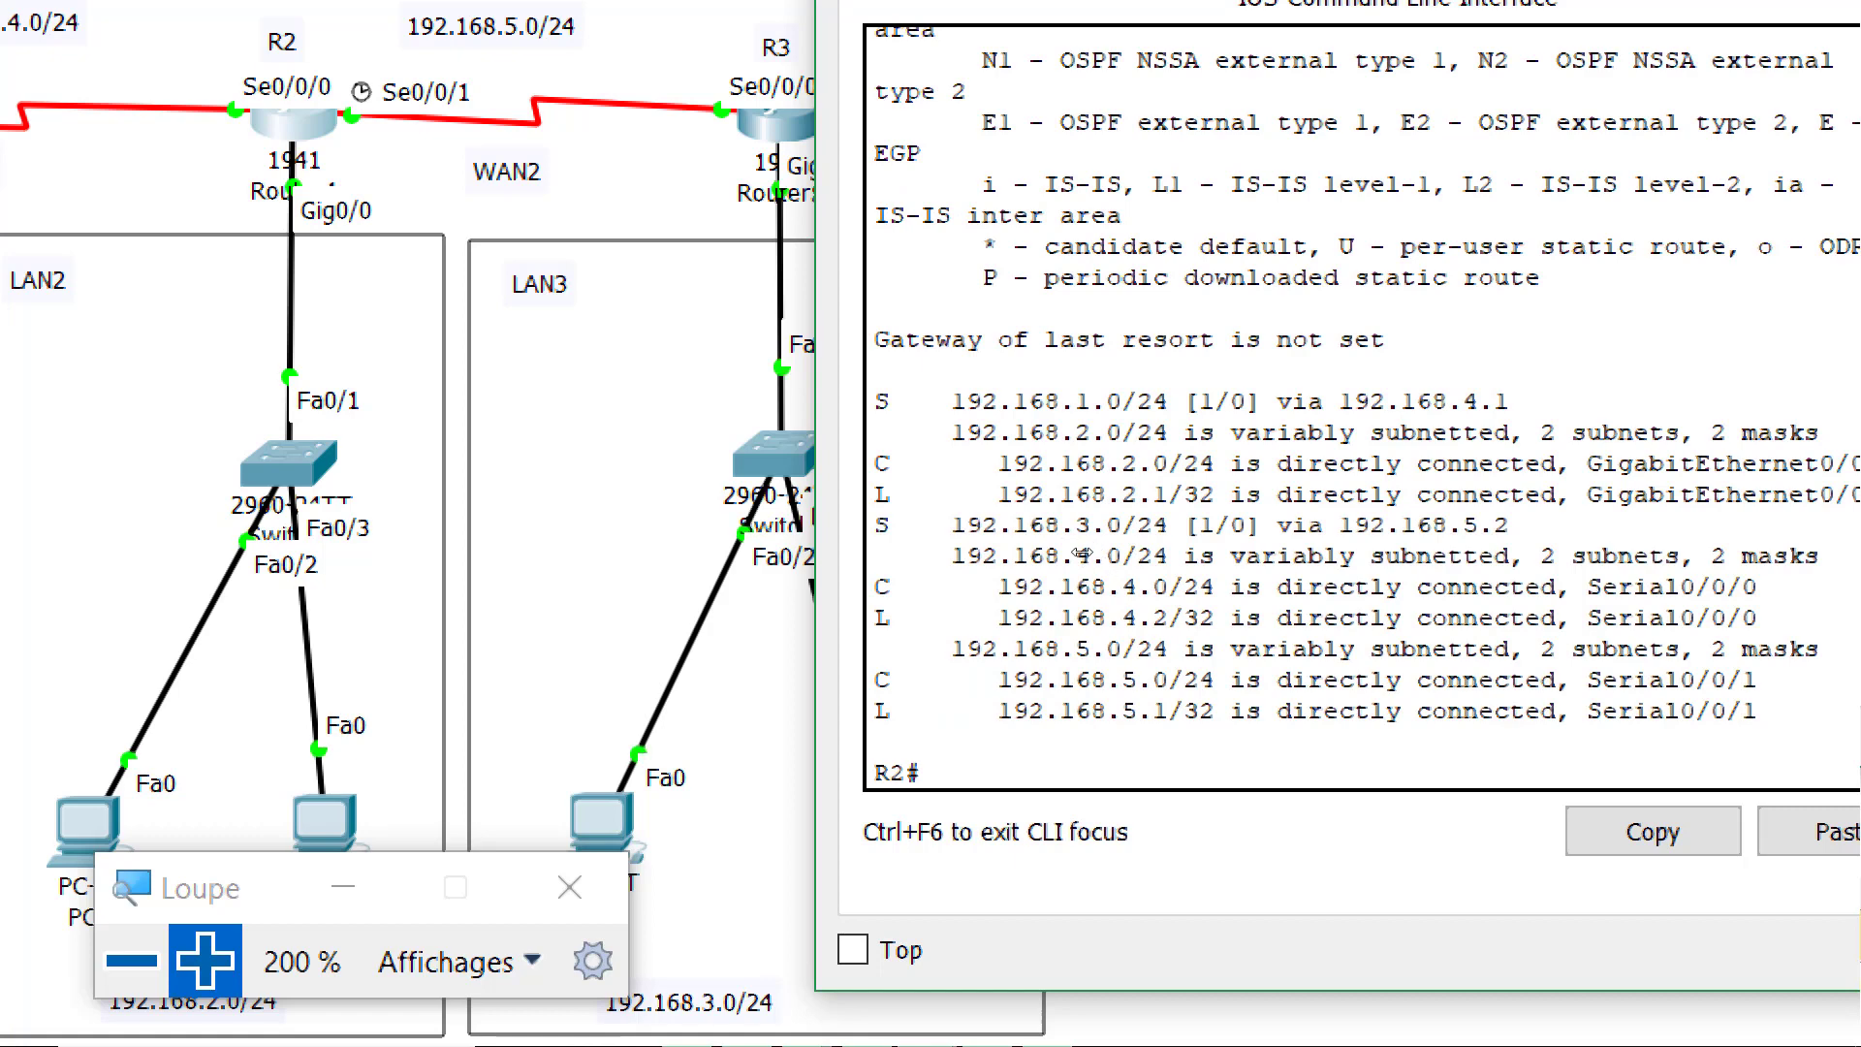
pyautogui.moveTo(1082, 553); pyautogui.dragTo(1004, 557)
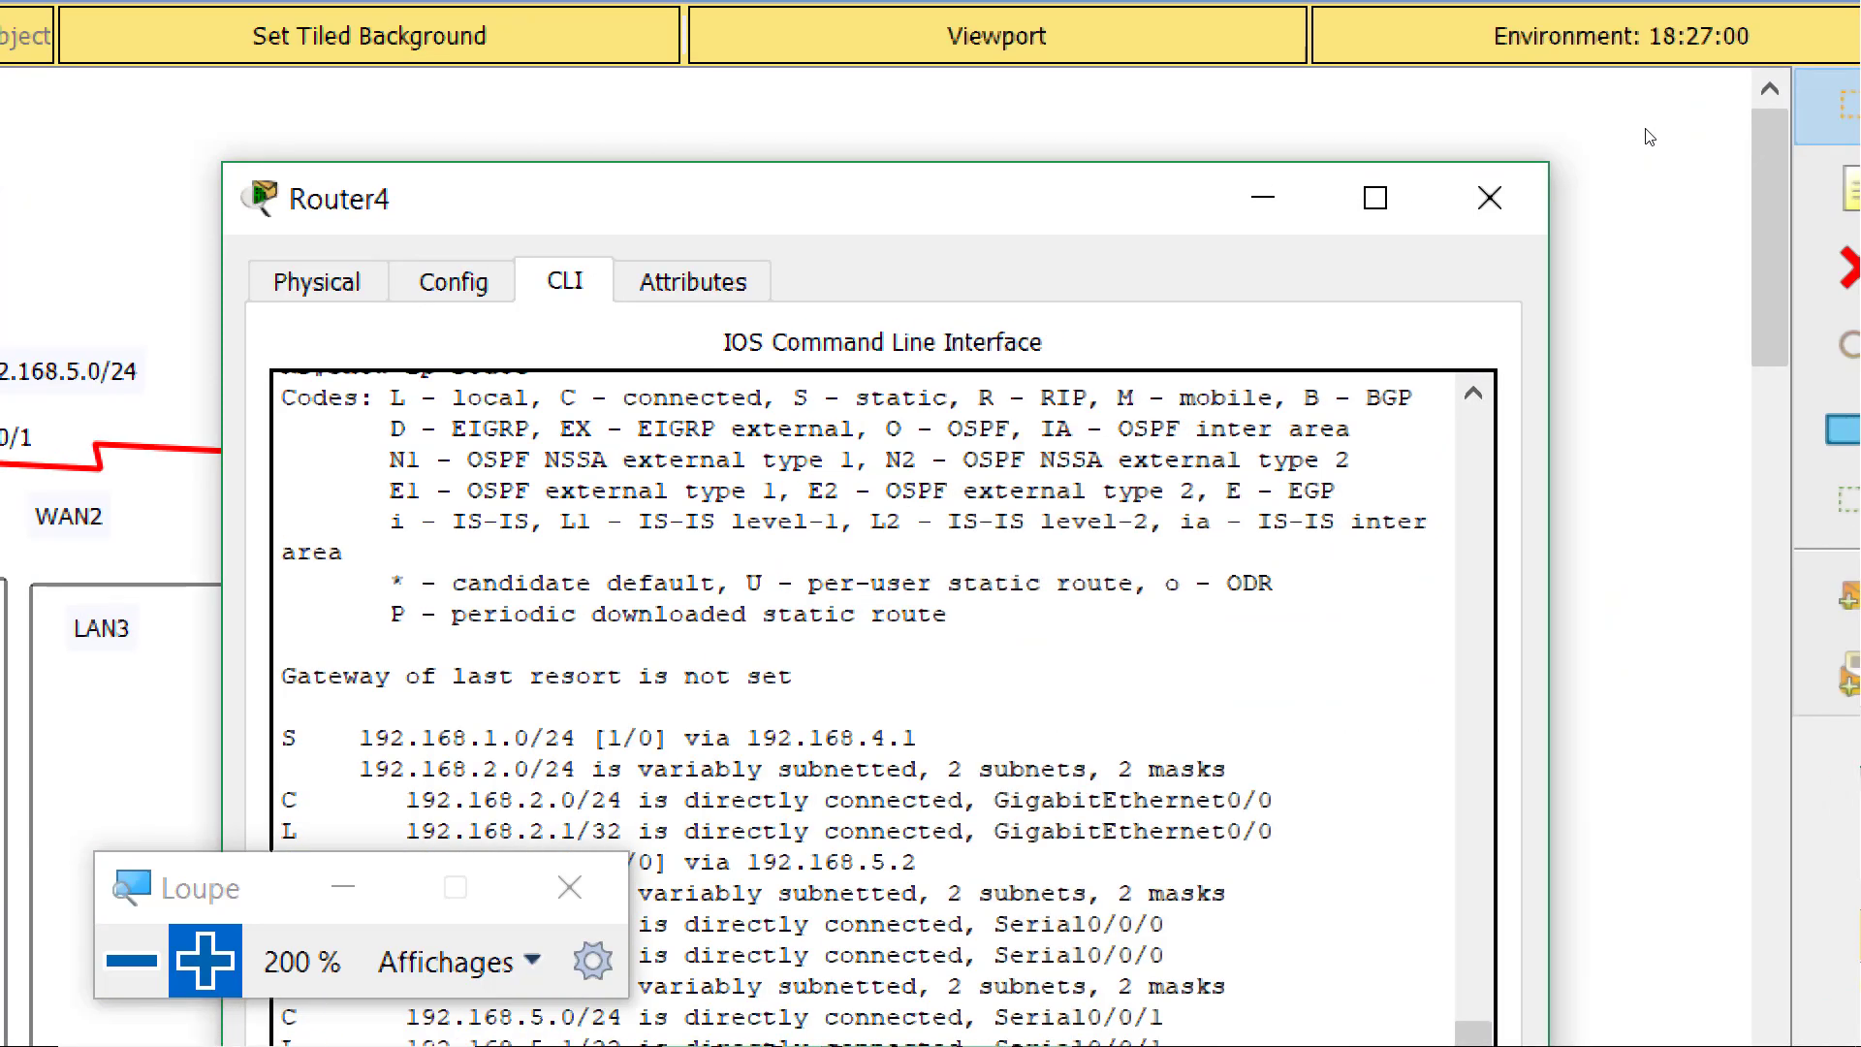
# Close R2's window and display R1's routing table with show ip route
pyautogui.click(1490, 197)
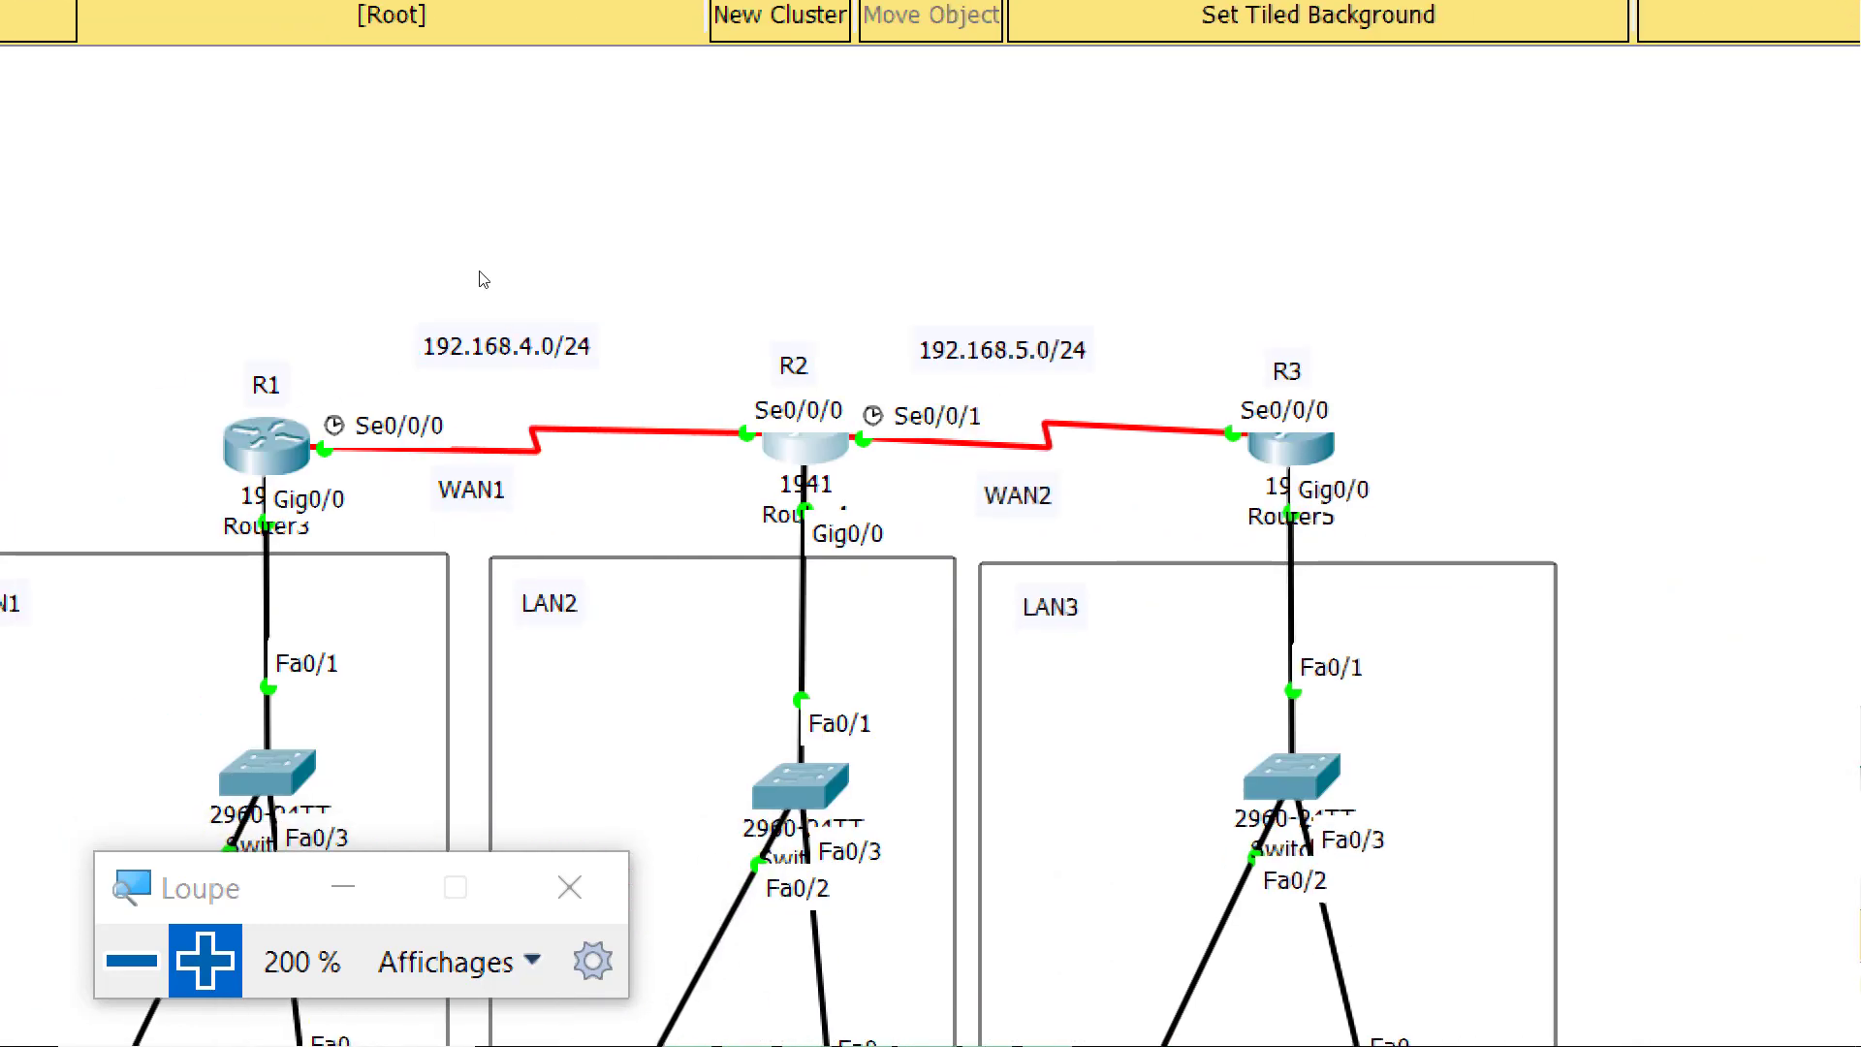
pyautogui.click(562, 320)
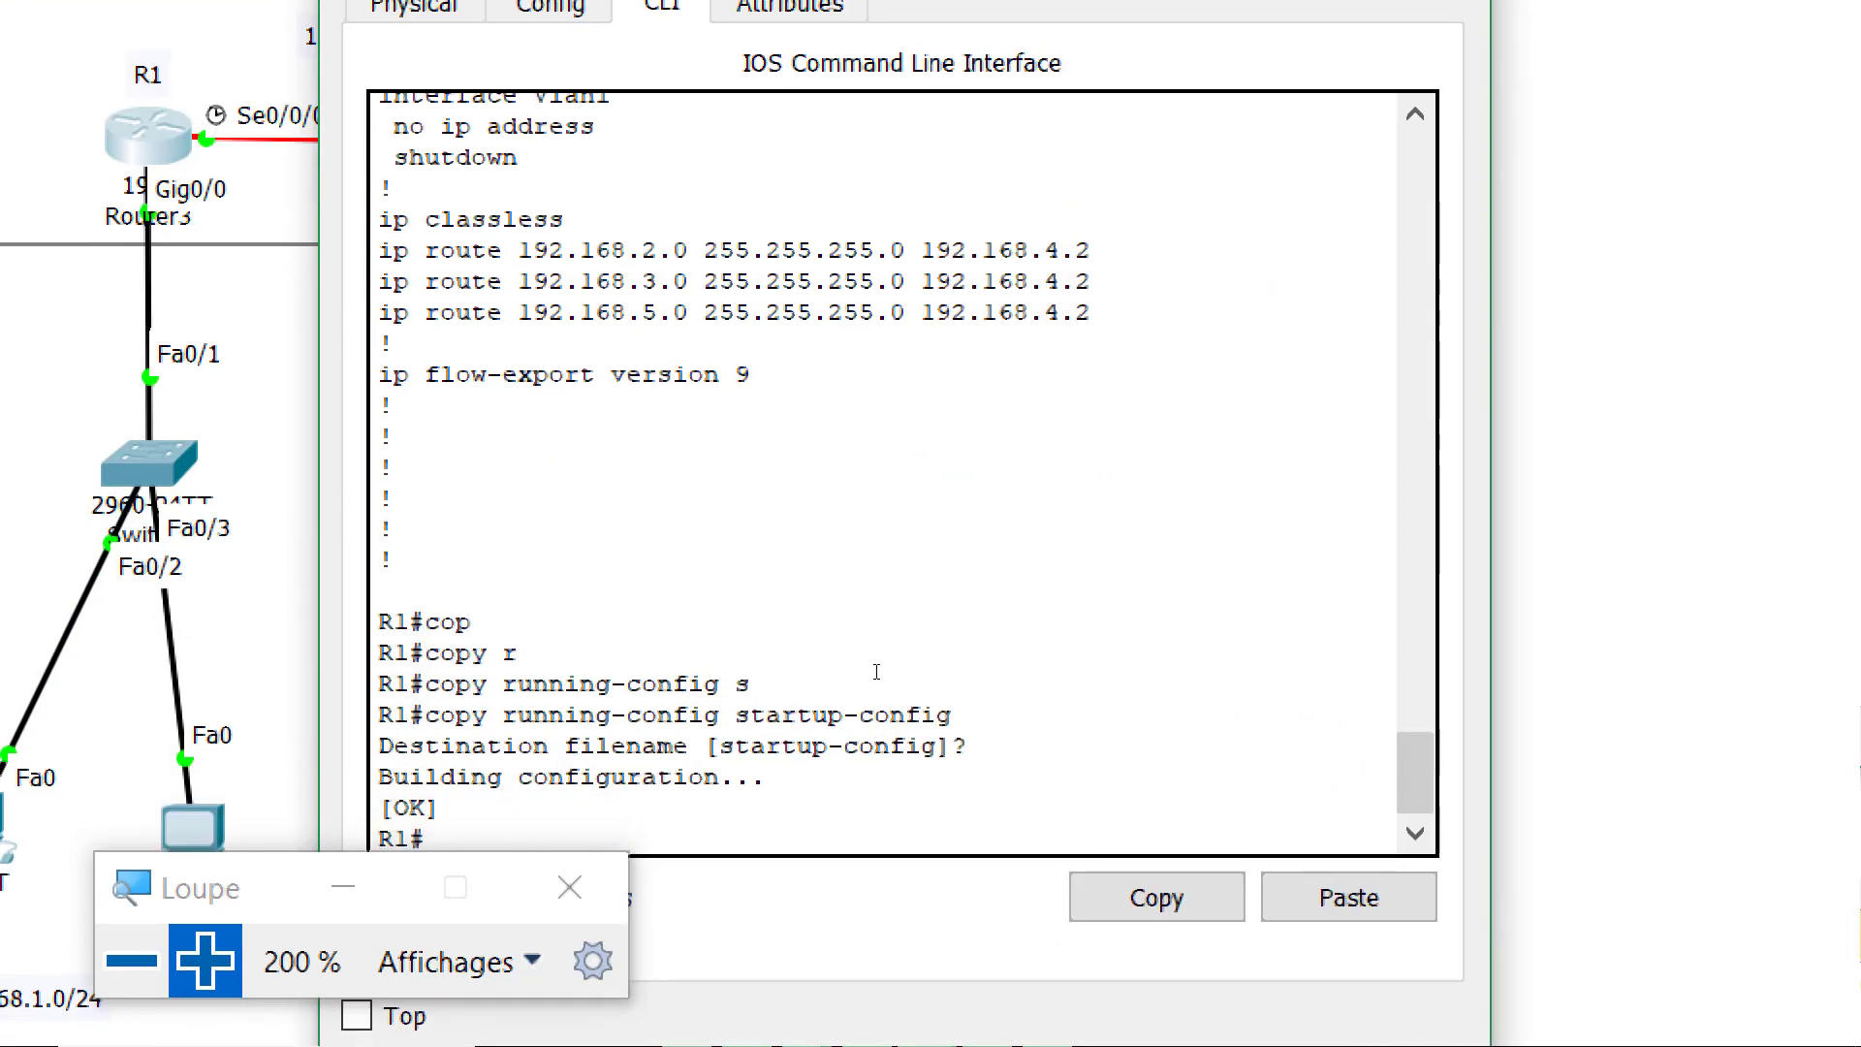
pyautogui.write('sh')
pyautogui.press('Tab')
pyautogui.write('ip')
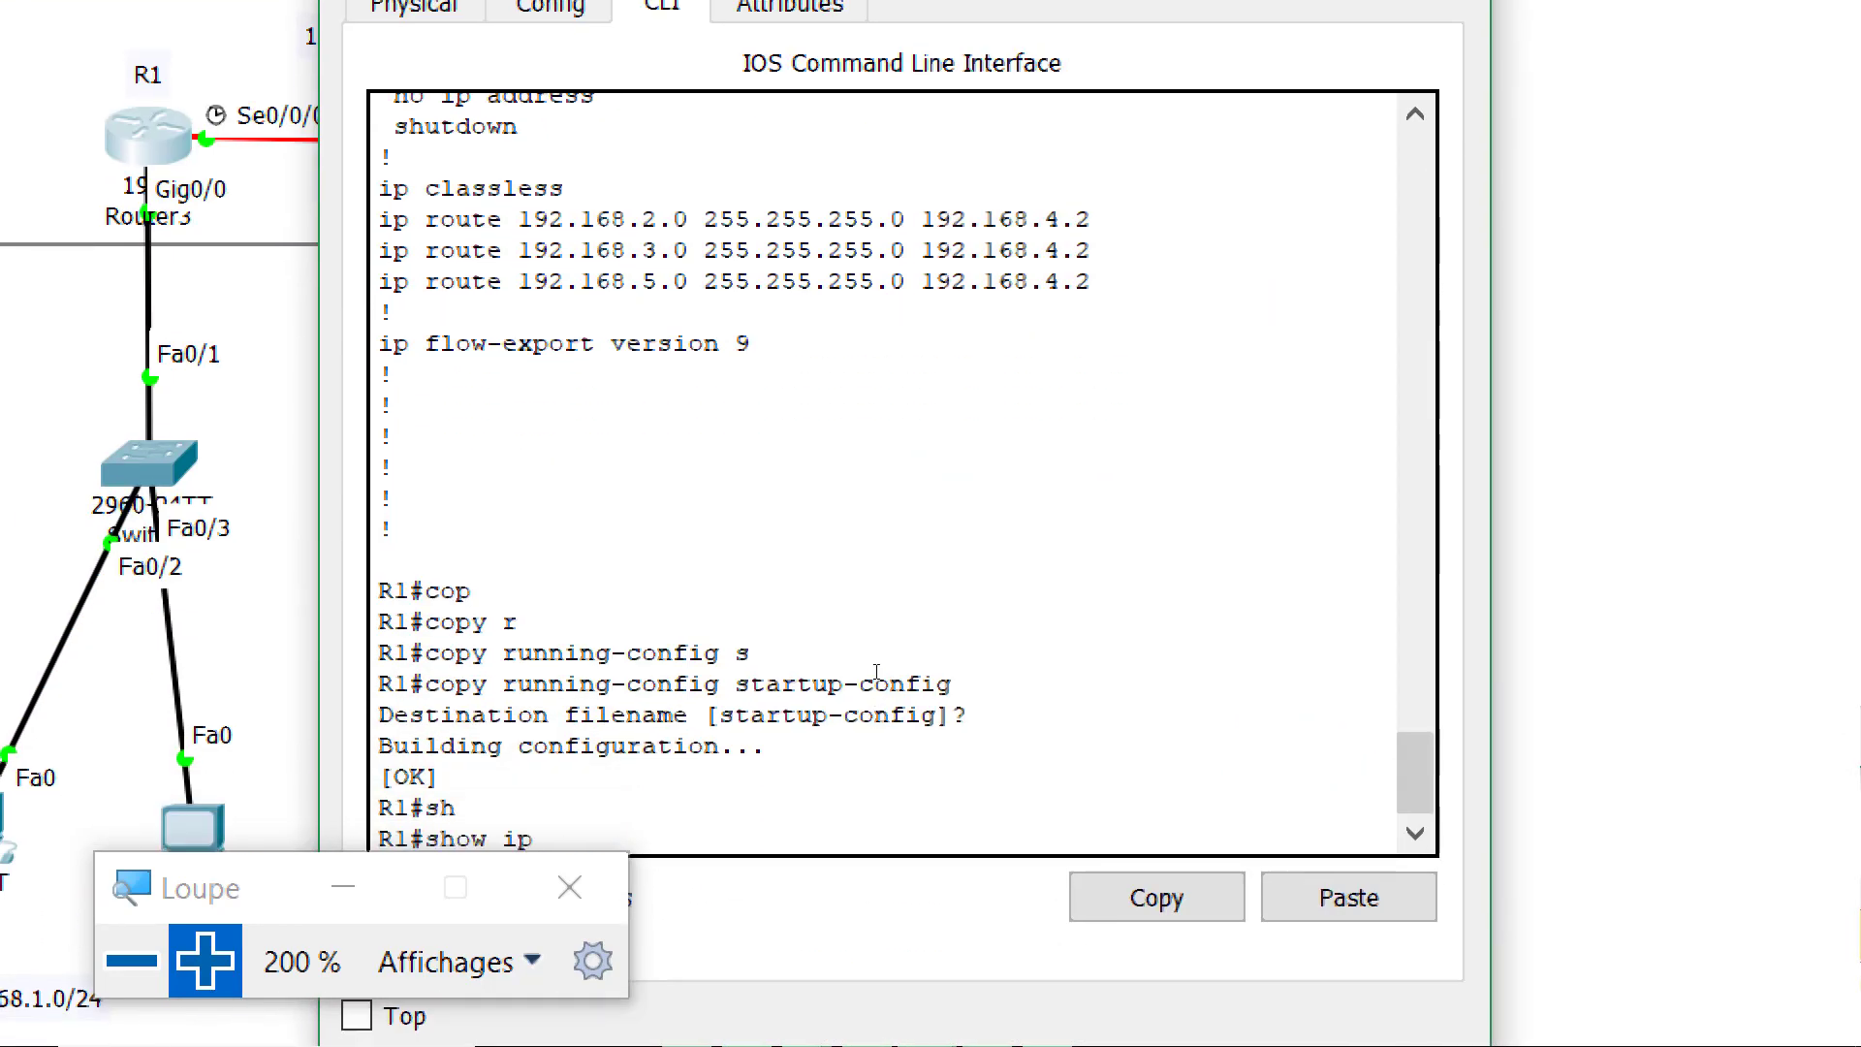
pyautogui.write(' route')
pyautogui.press('Return')
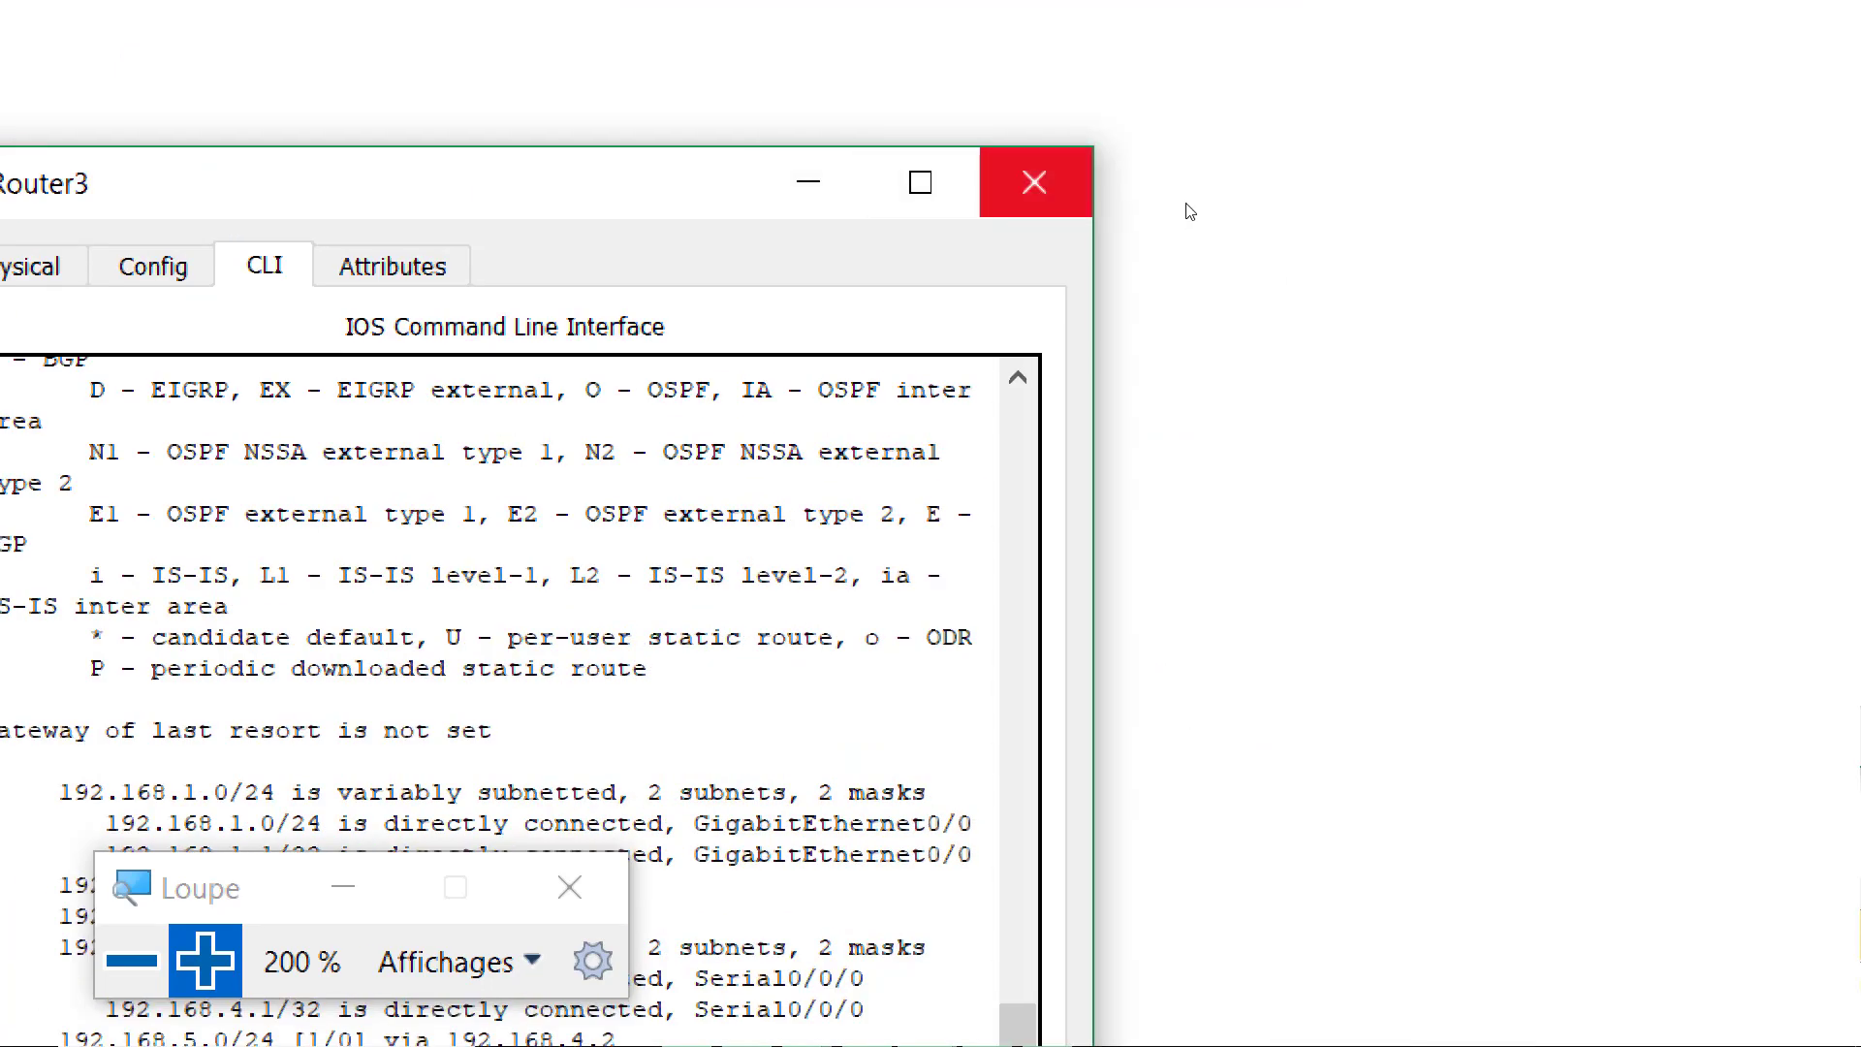
# Close R1's window, reset the screen magnifier to 100 % and minimize it
pyautogui.click(1190, 211)
pyautogui.click(604, 718)
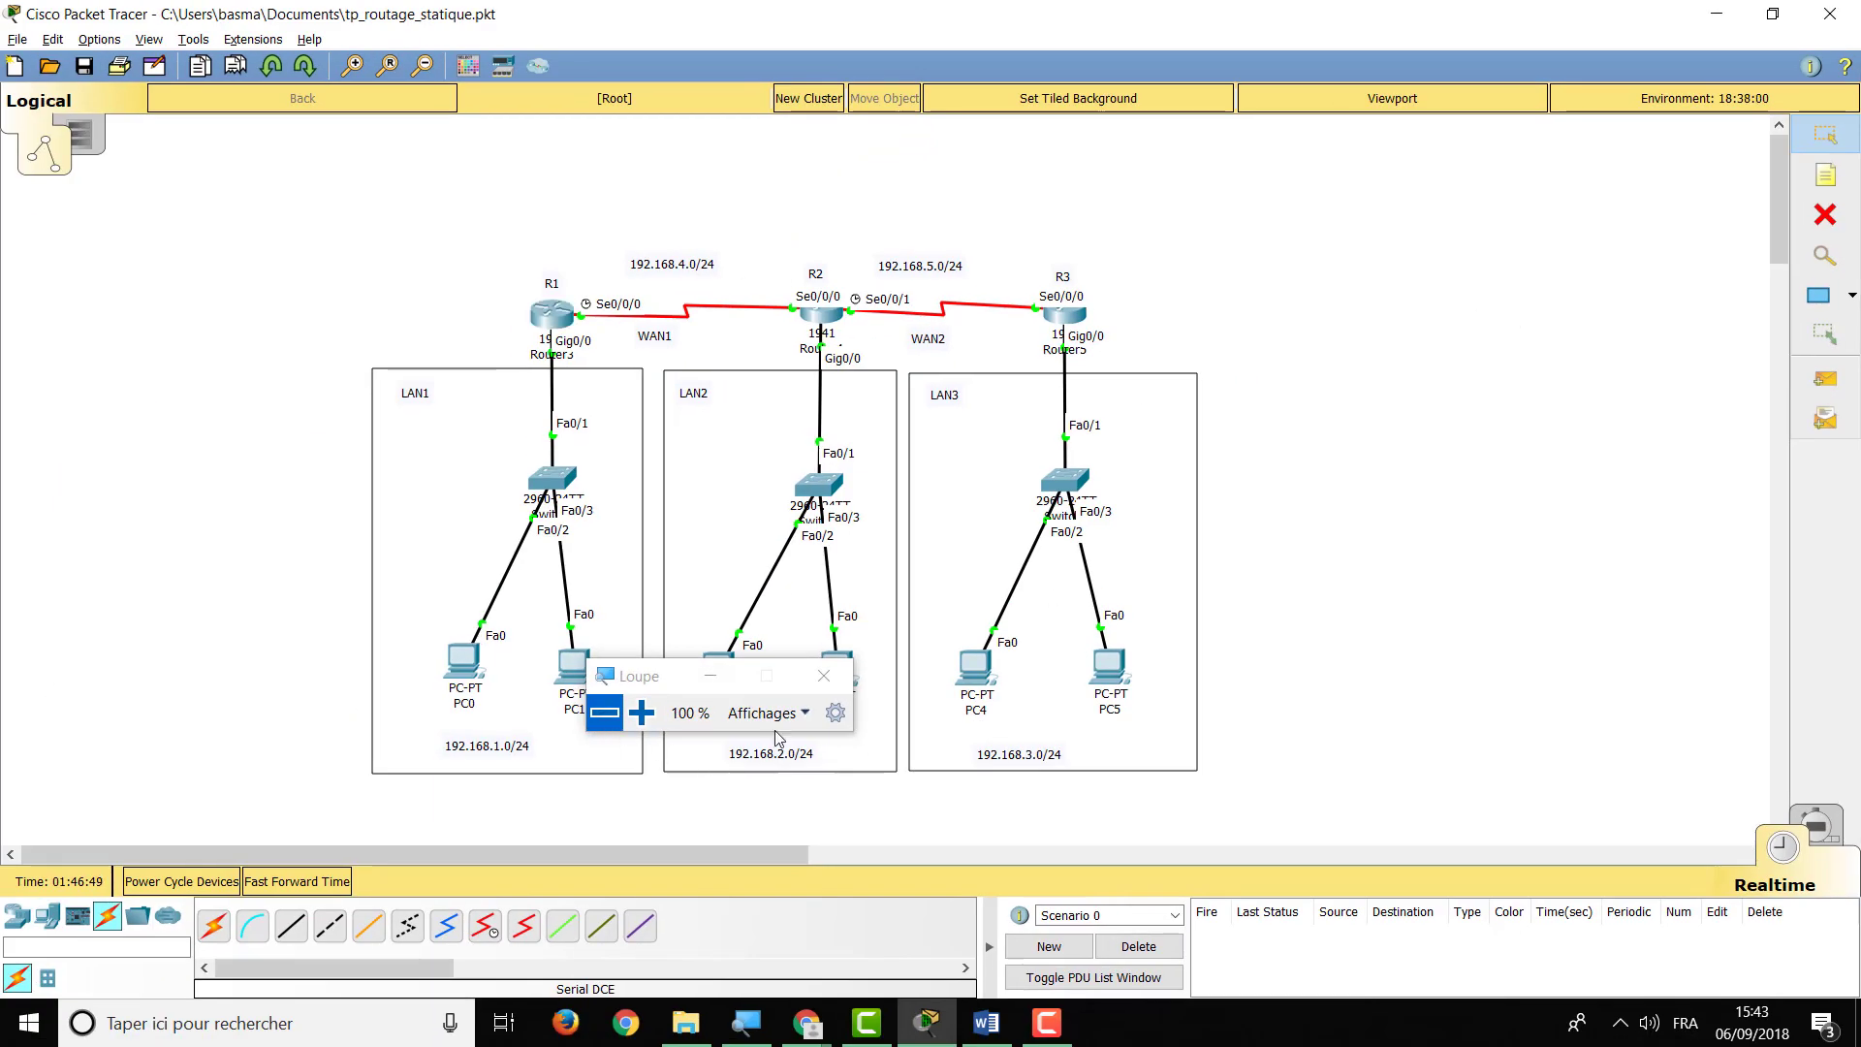
pyautogui.click(711, 677)
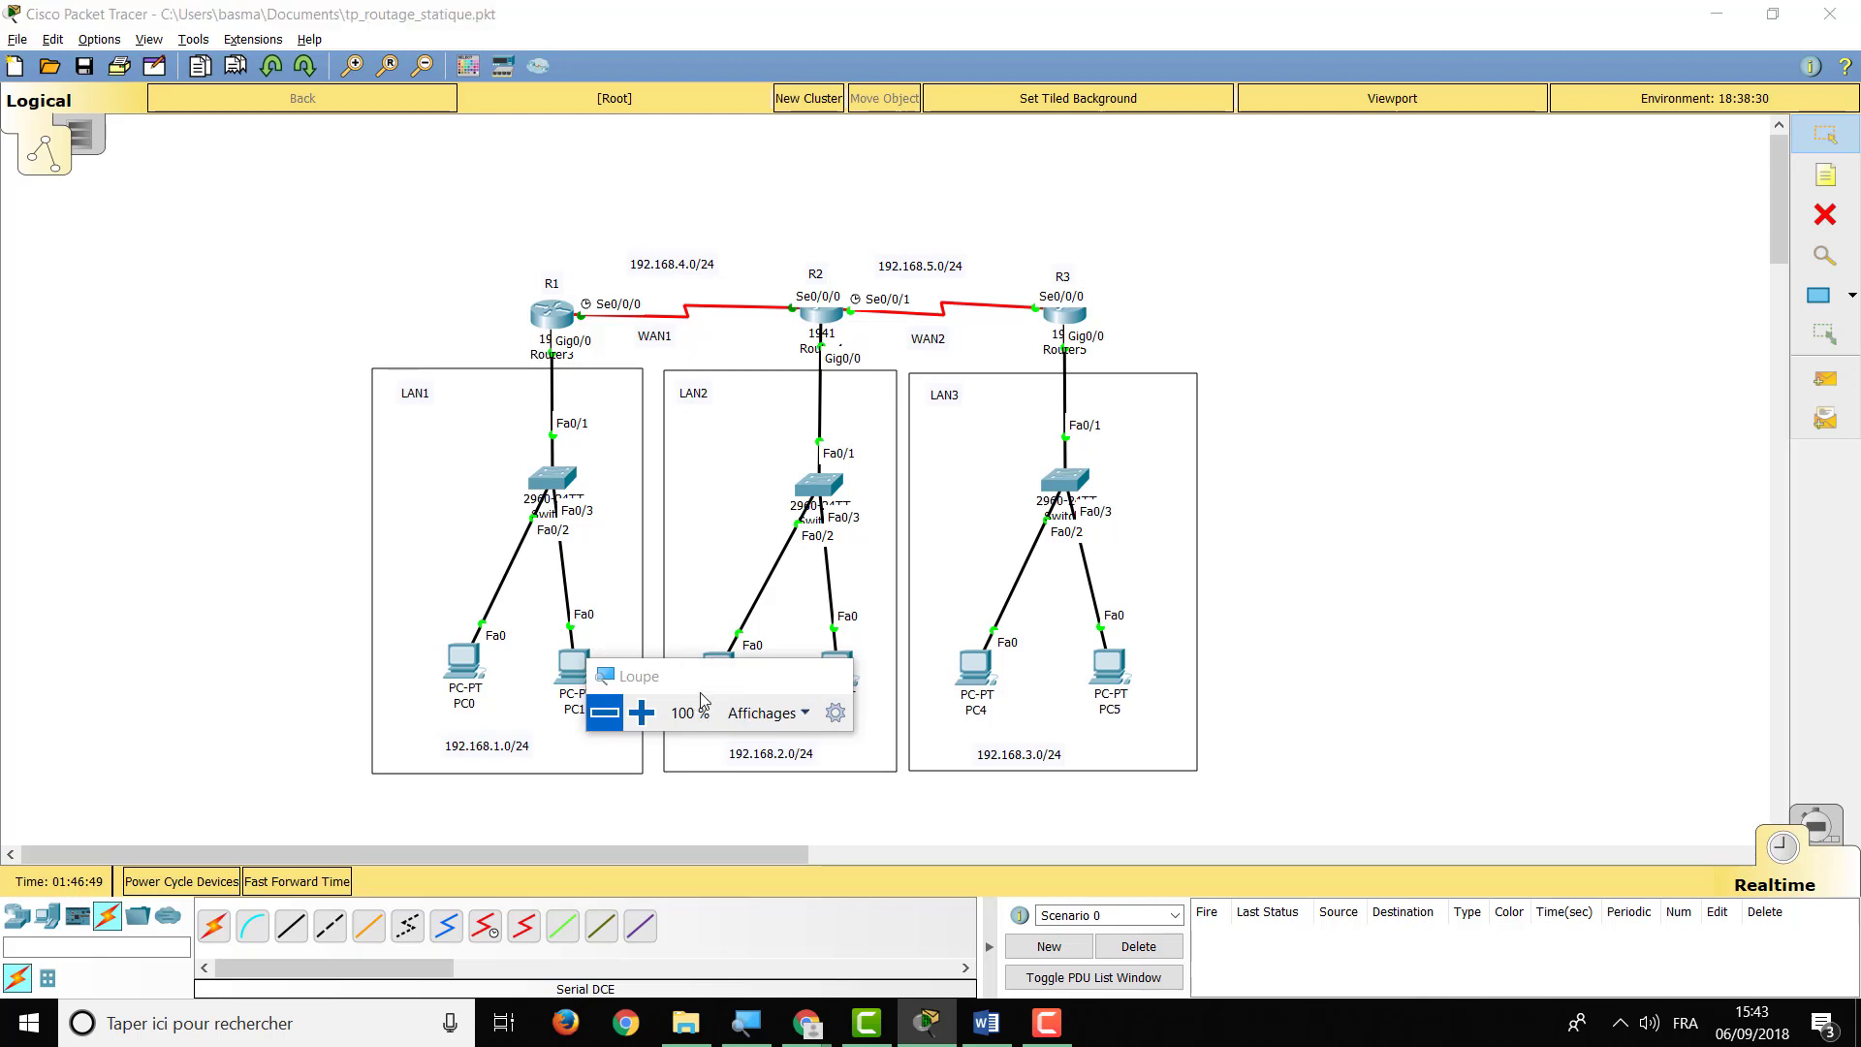
# Send a simple PDU from PC0 to PC2 and fire it again to test LAN1-to-LAN2 connectivity
pyautogui.click(1823, 381)
pyautogui.click(464, 663)
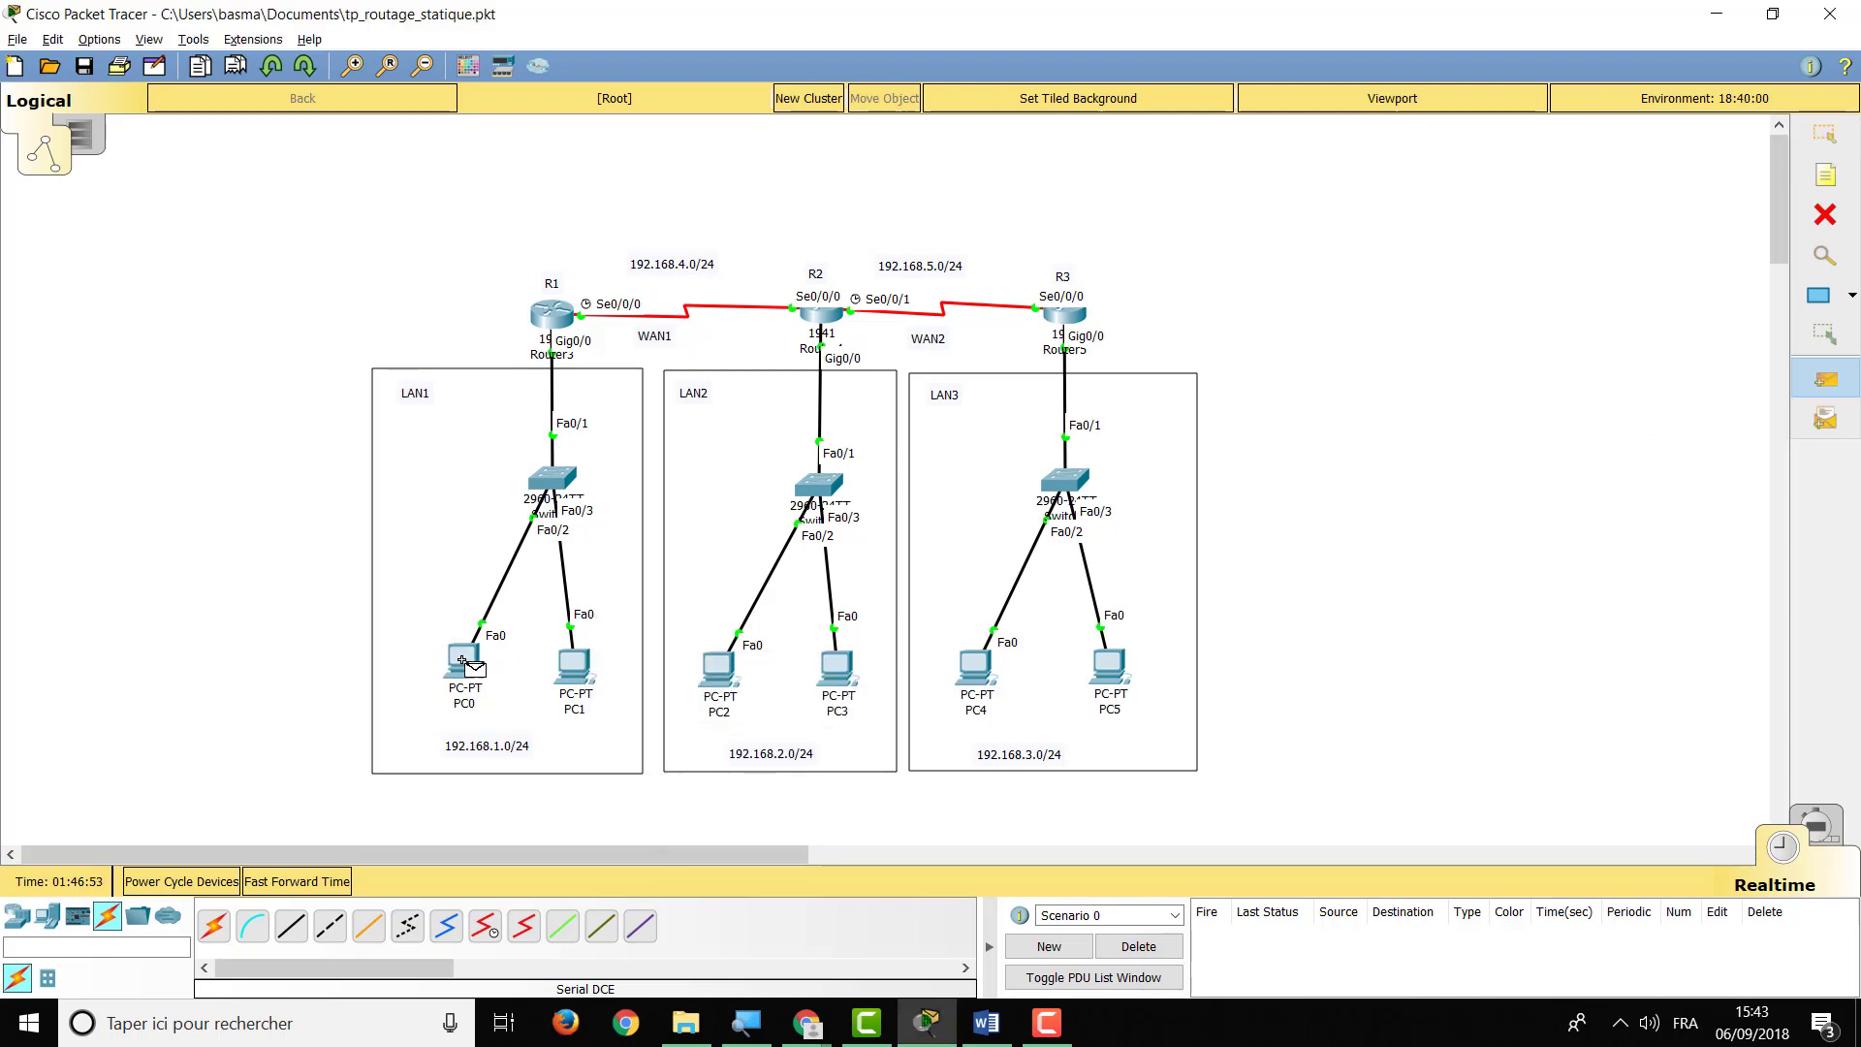
pyautogui.click(714, 662)
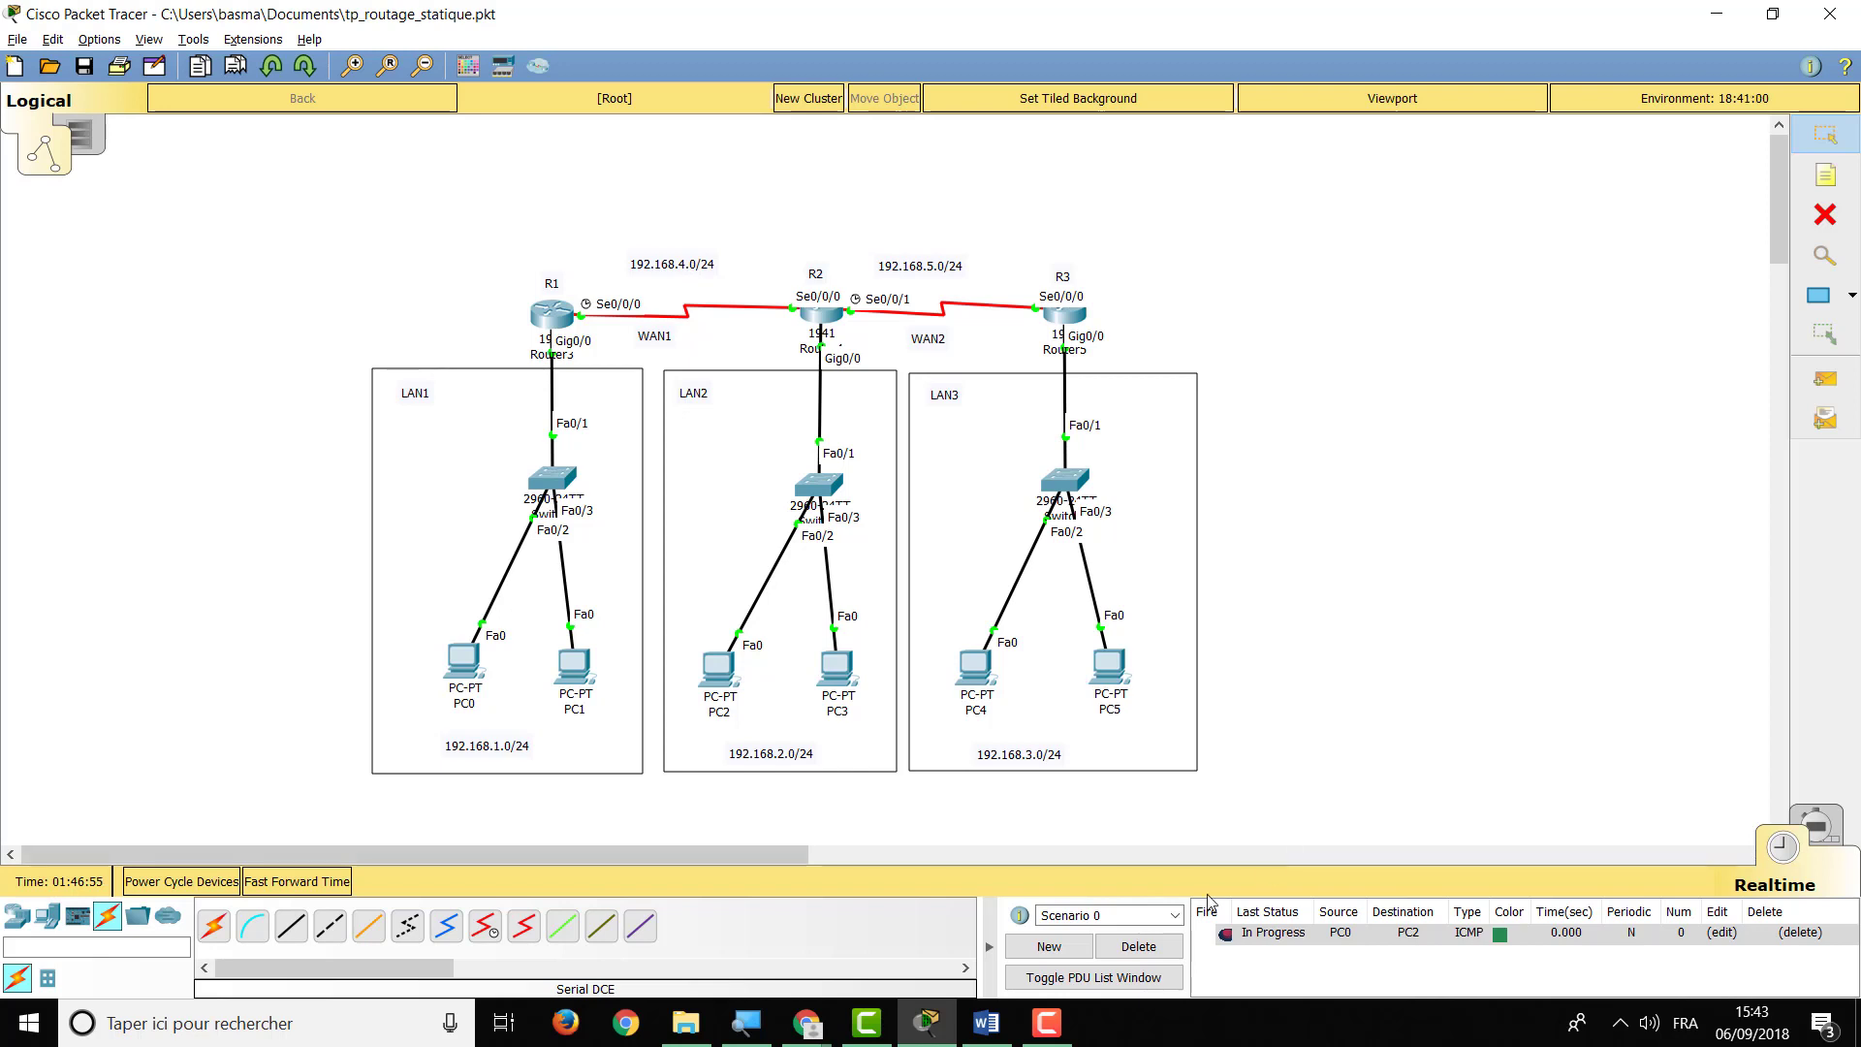
pyautogui.doubleClick(1227, 934)
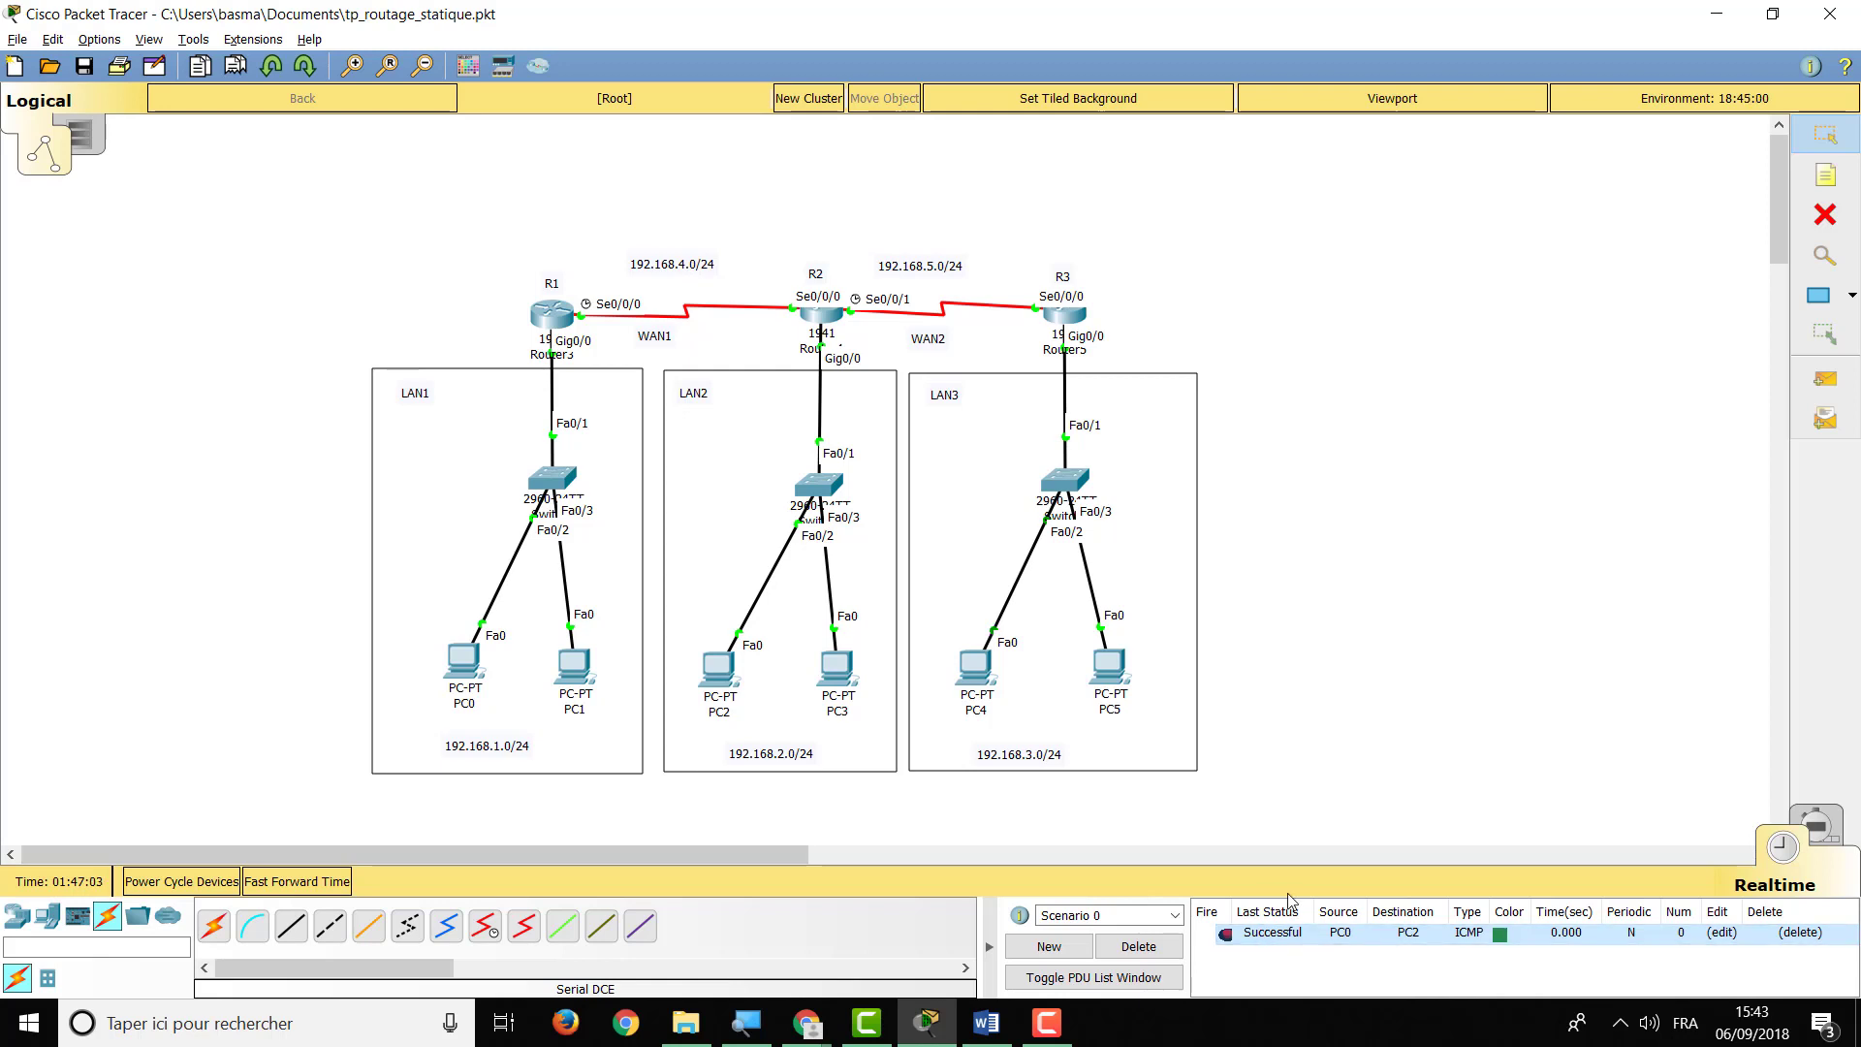
# Send a simple PDU from PC1 to PC4, fire it again, and delete the current scenario's PDUs
pyautogui.click(1831, 393)
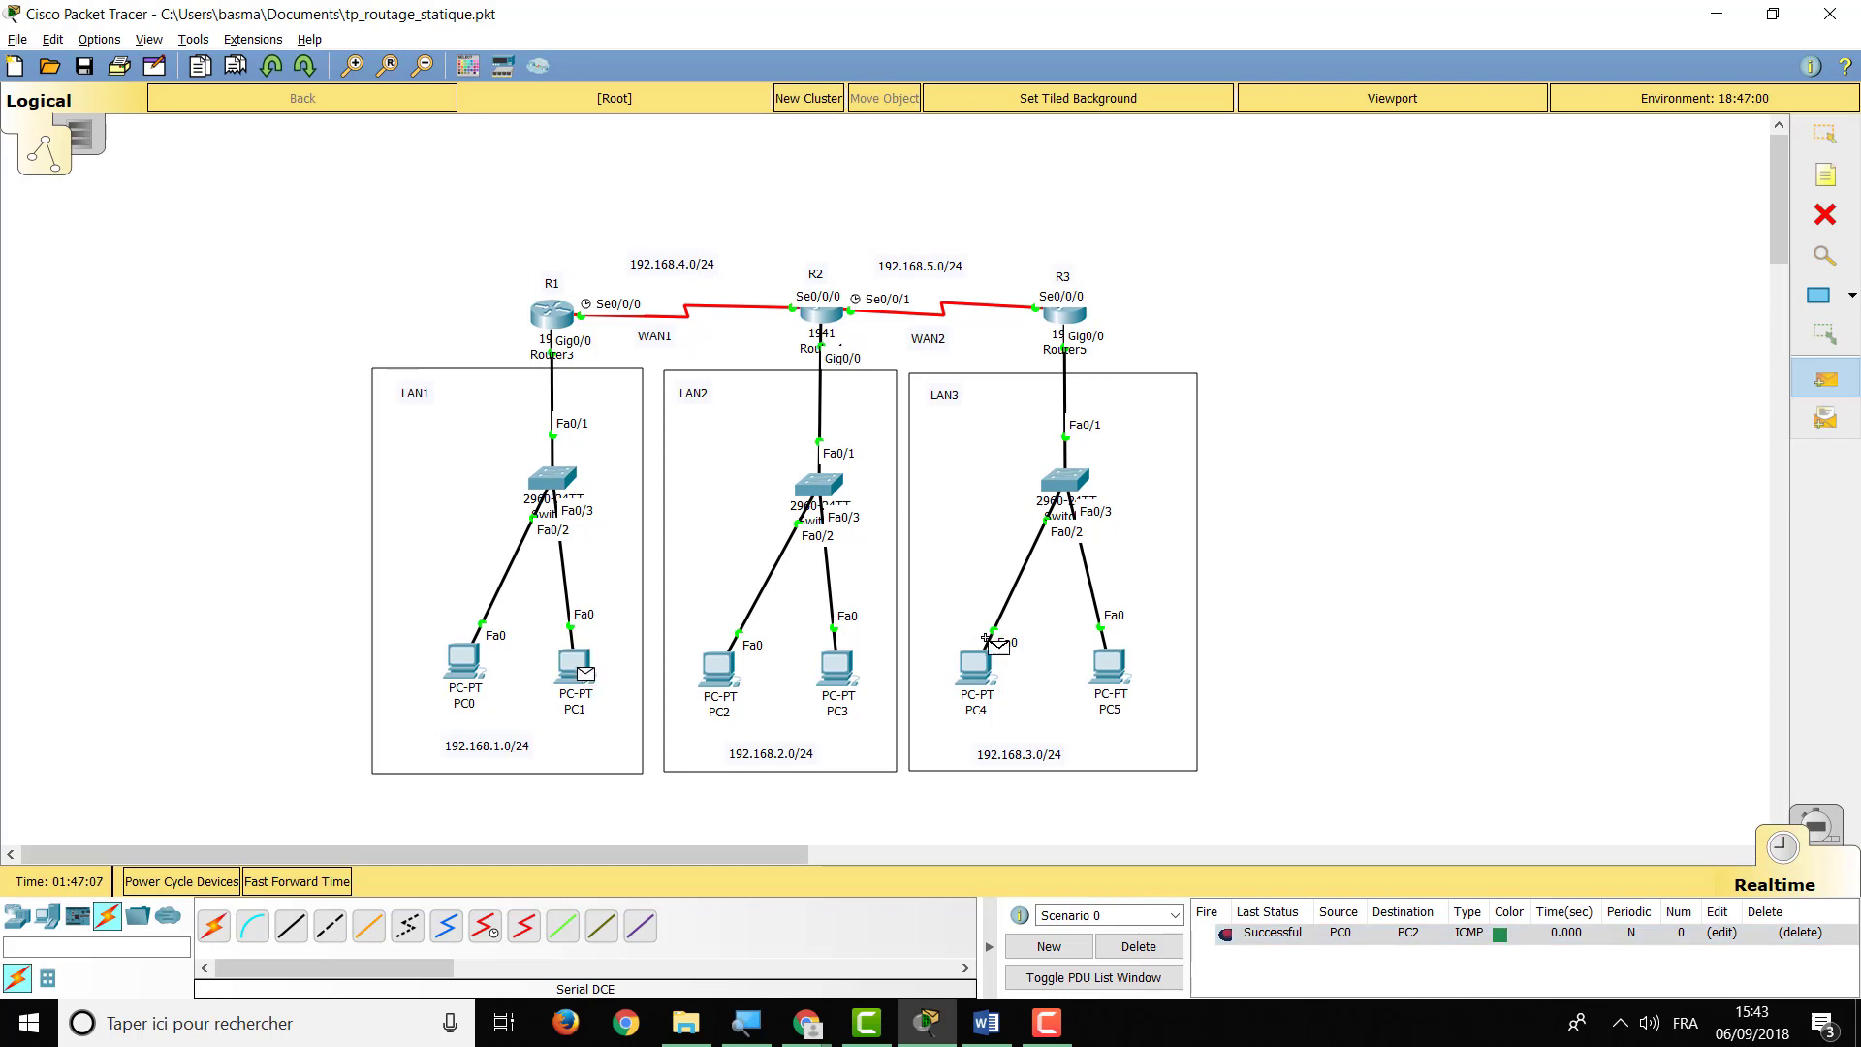
pyautogui.click(977, 667)
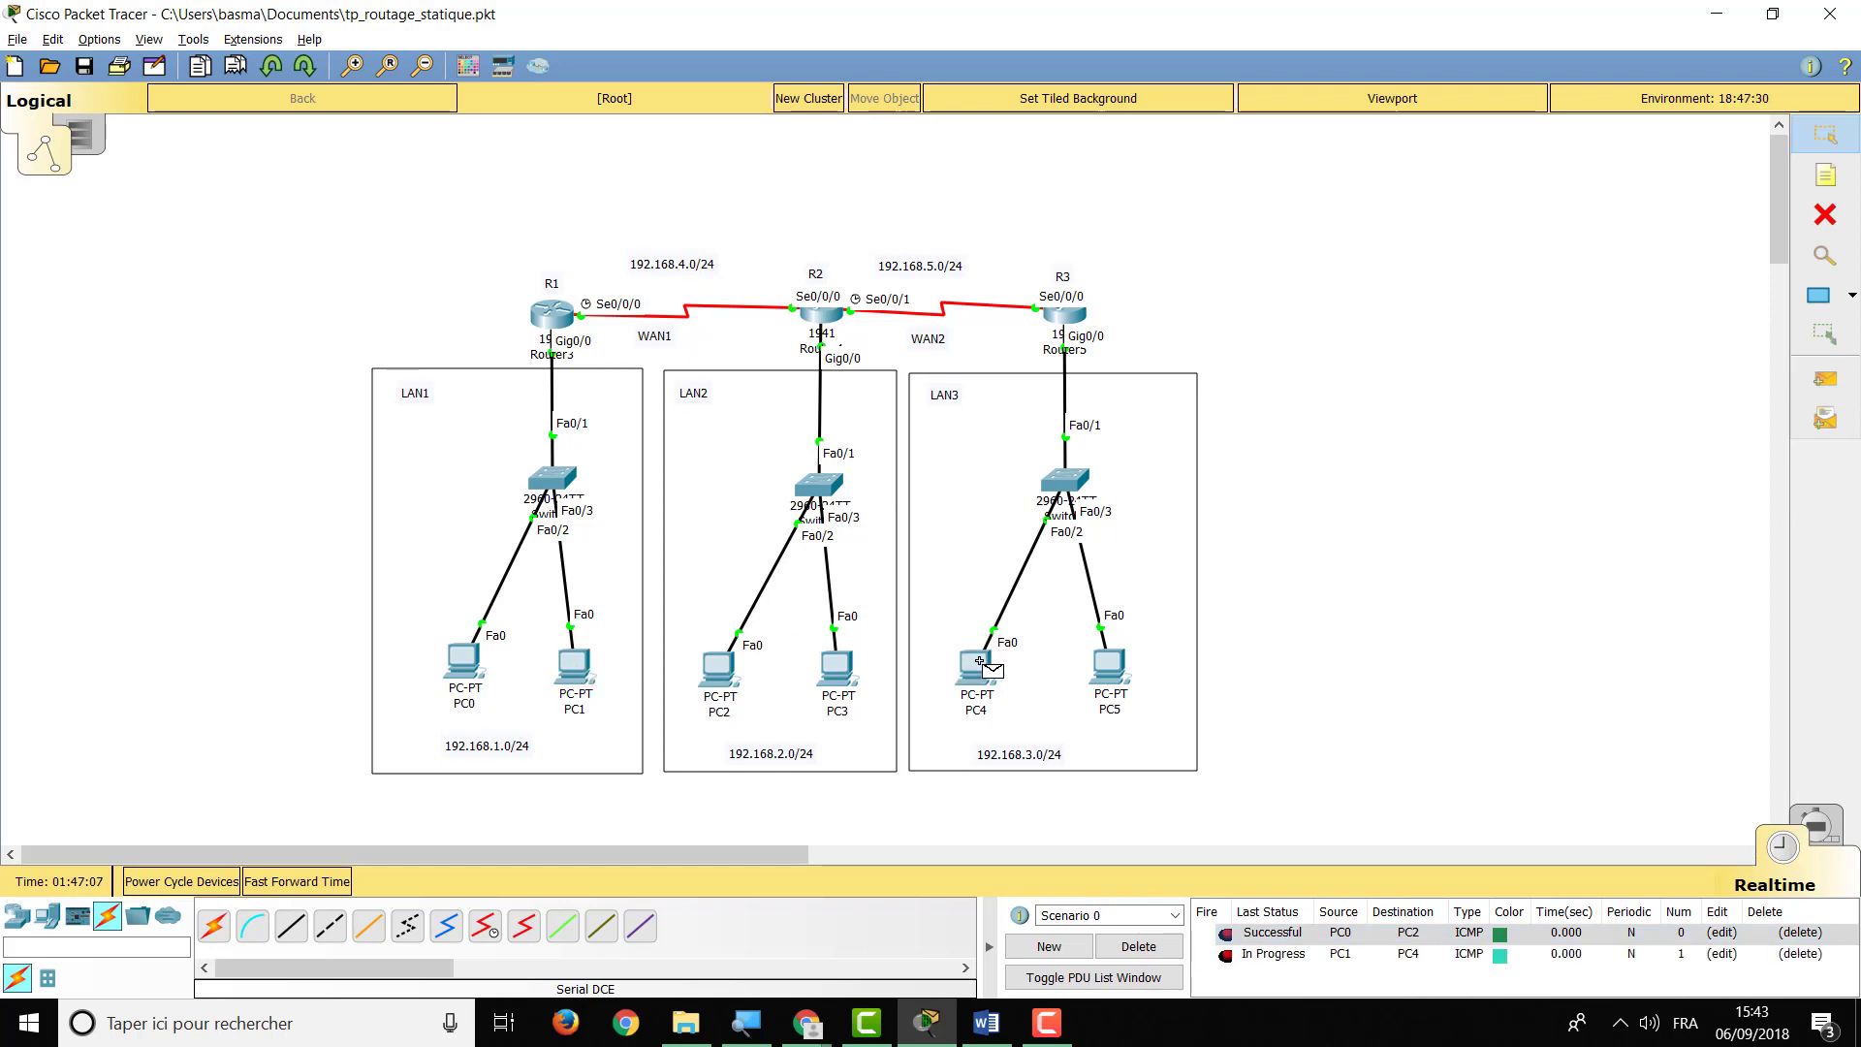
pyautogui.doubleClick(1228, 955)
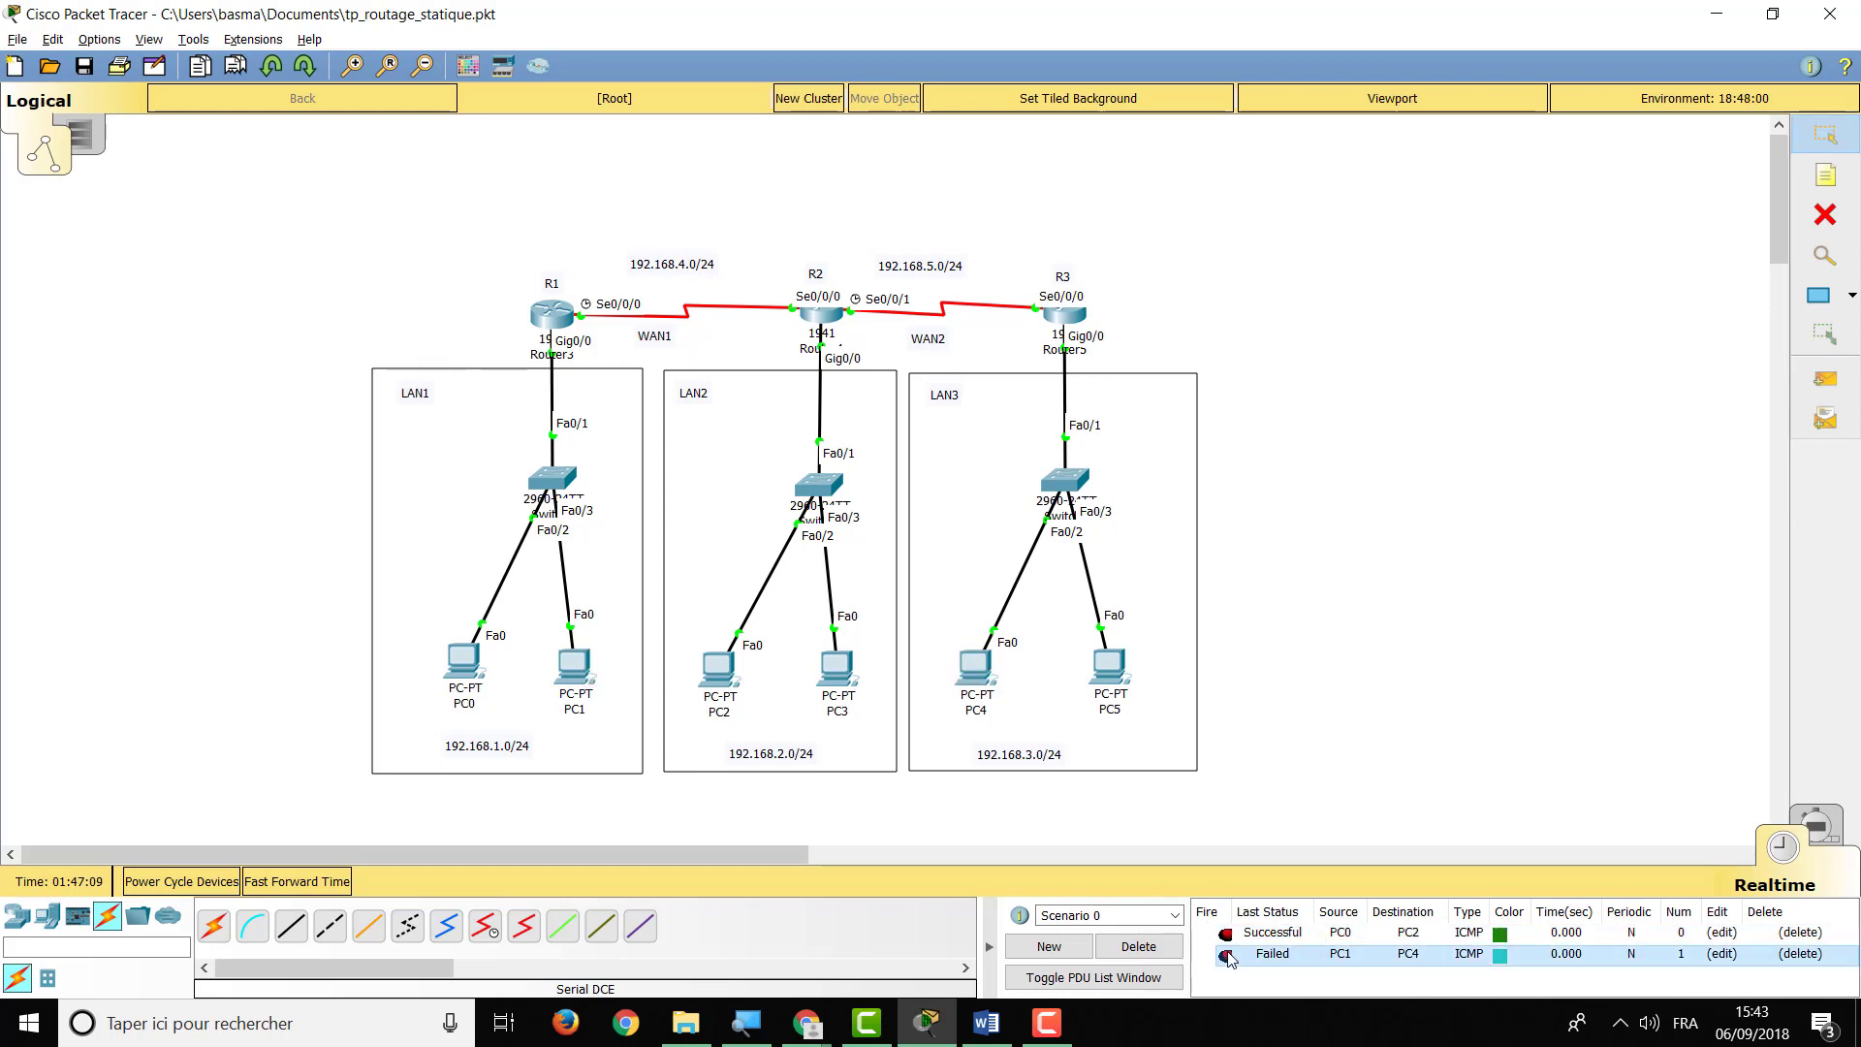
pyautogui.click(1125, 955)
# Send simple PDUs from PC4 to PC2 and from PC5 to PC1
pyautogui.click(1825, 380)
pyautogui.click(974, 667)
pyautogui.click(719, 669)
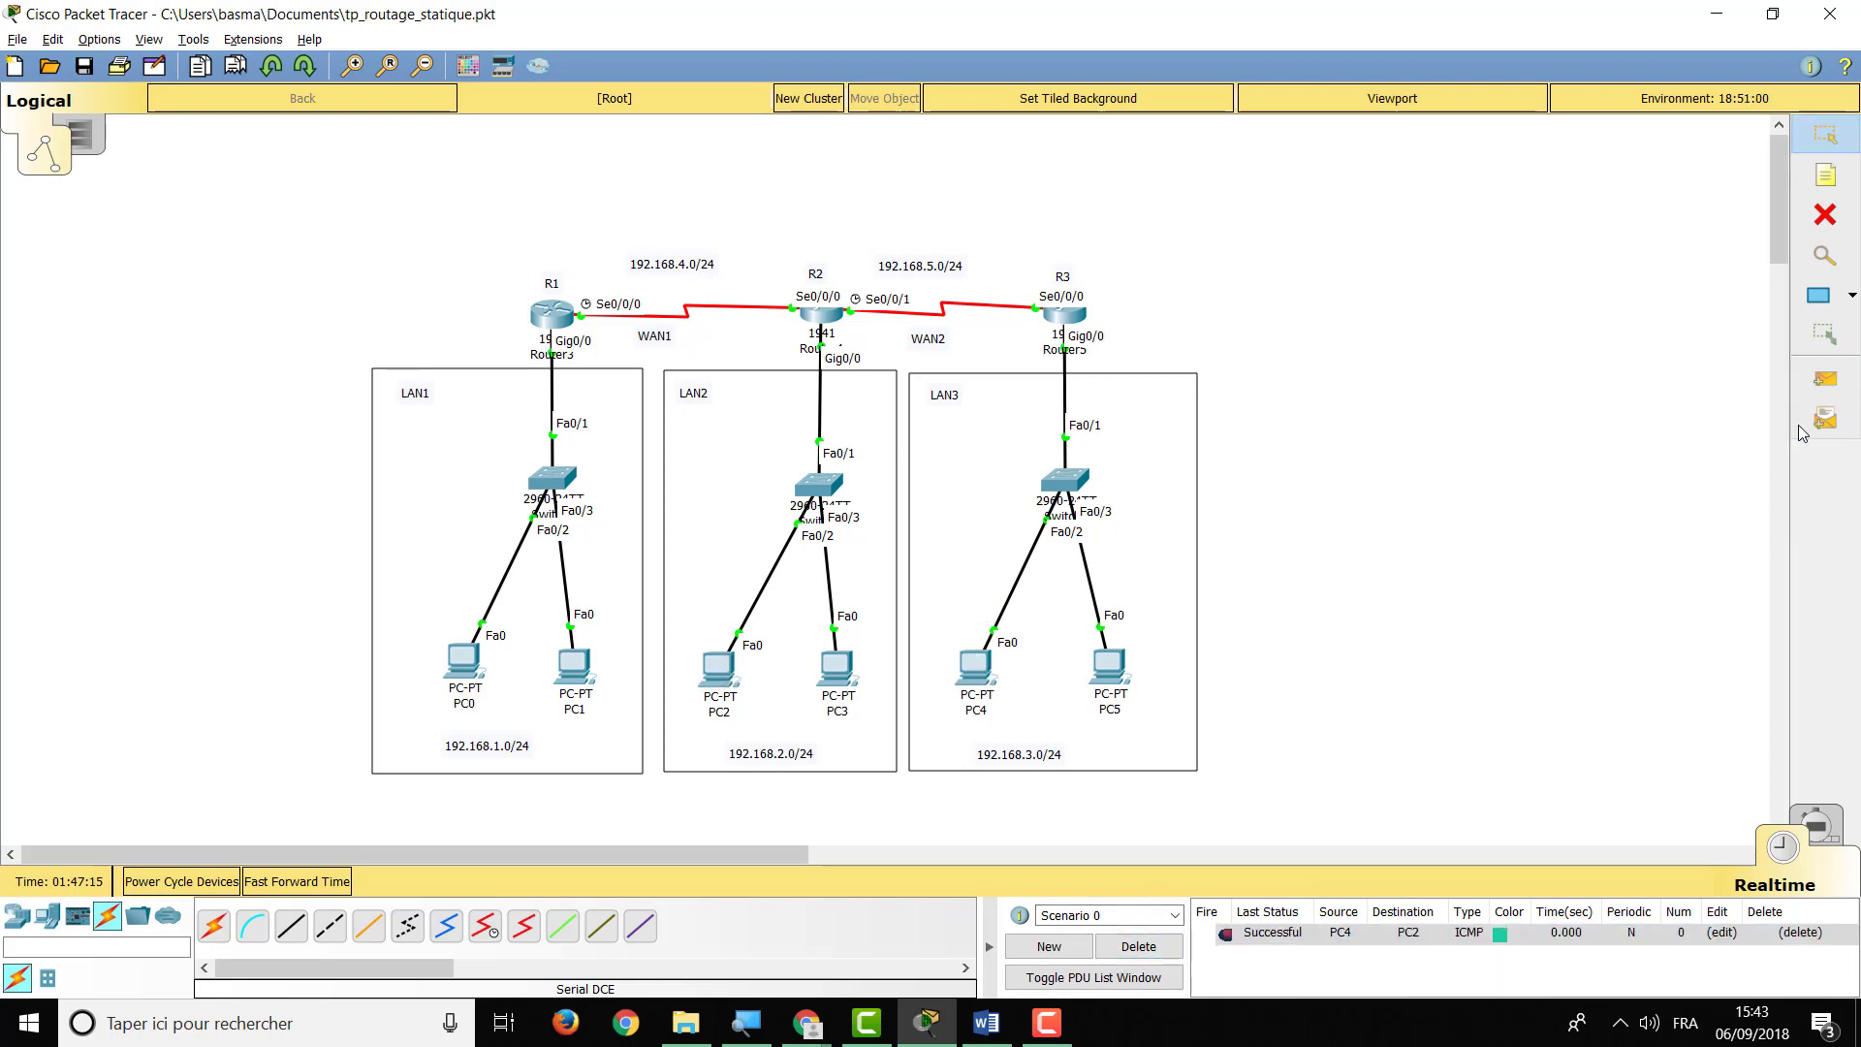
pyautogui.click(1825, 380)
pyautogui.click(1112, 669)
pyautogui.click(574, 665)
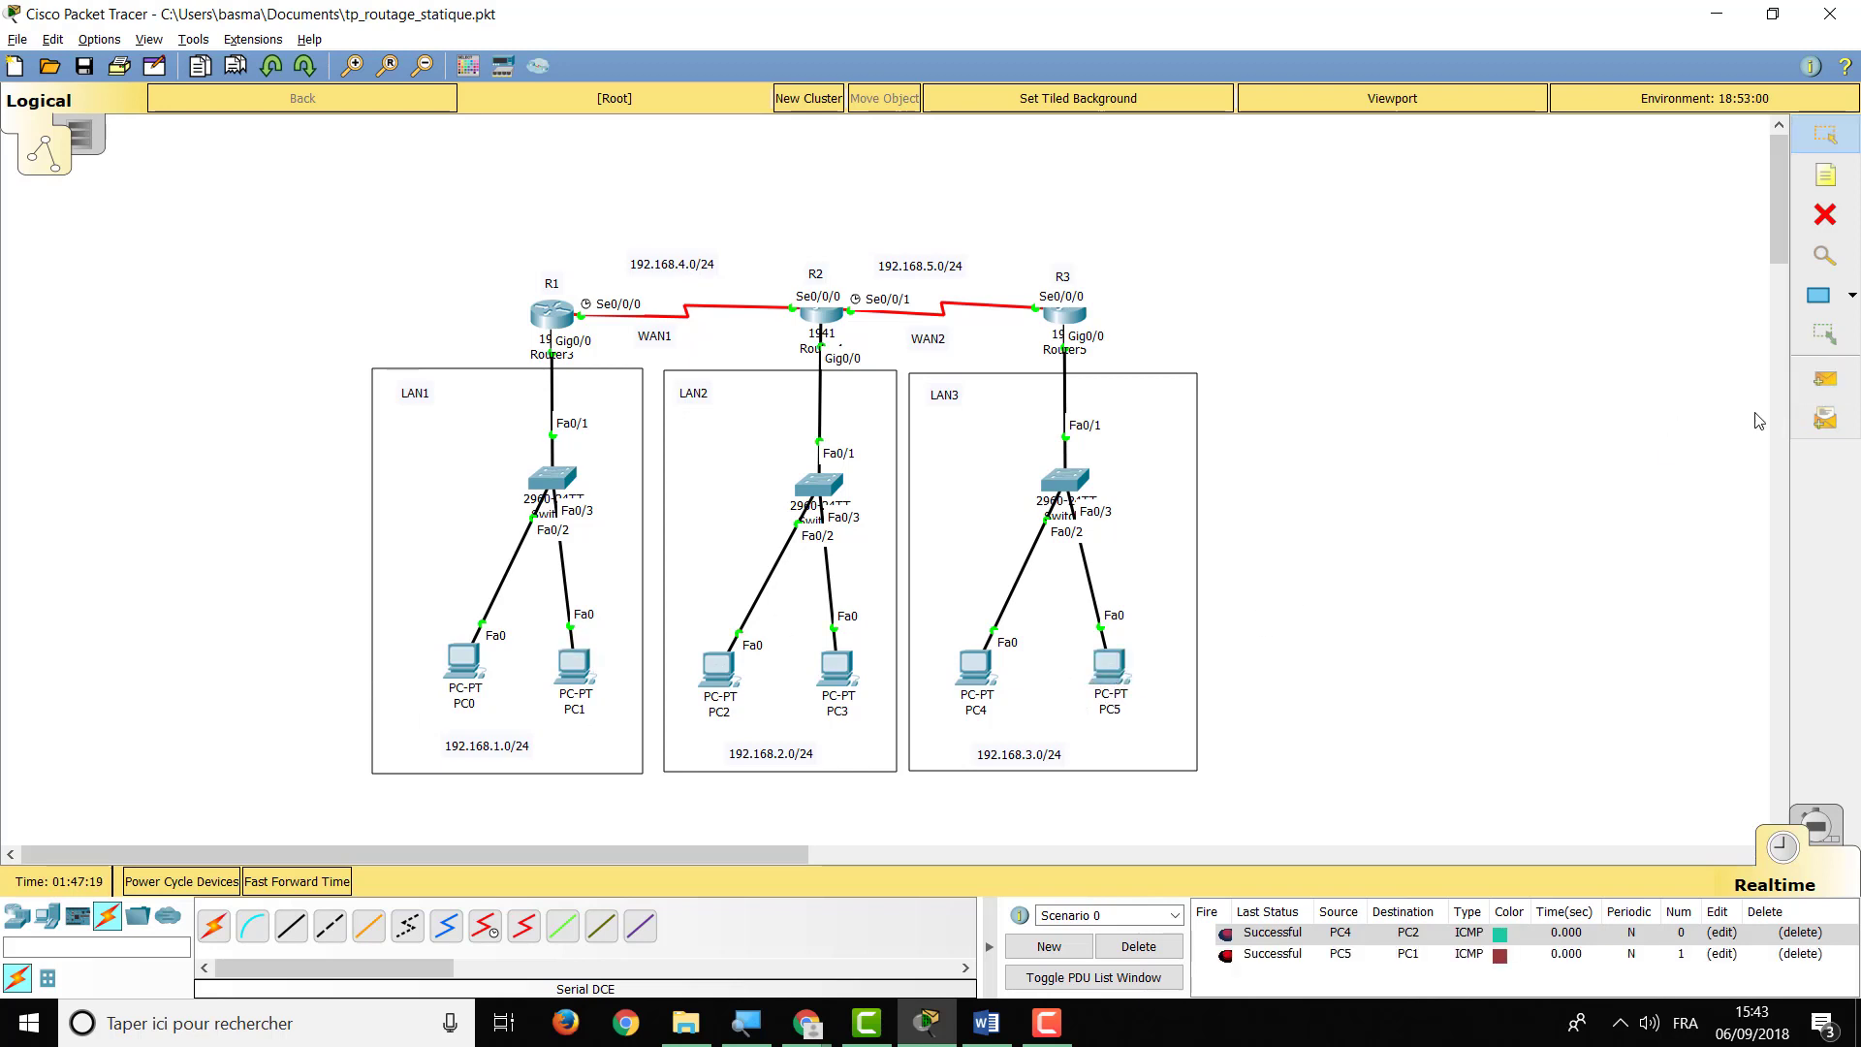
# Send a simple PDU from PC0 to router R3 and delete the scenario's PDUs
pyautogui.click(1825, 380)
pyautogui.click(465, 669)
pyautogui.click(1066, 317)
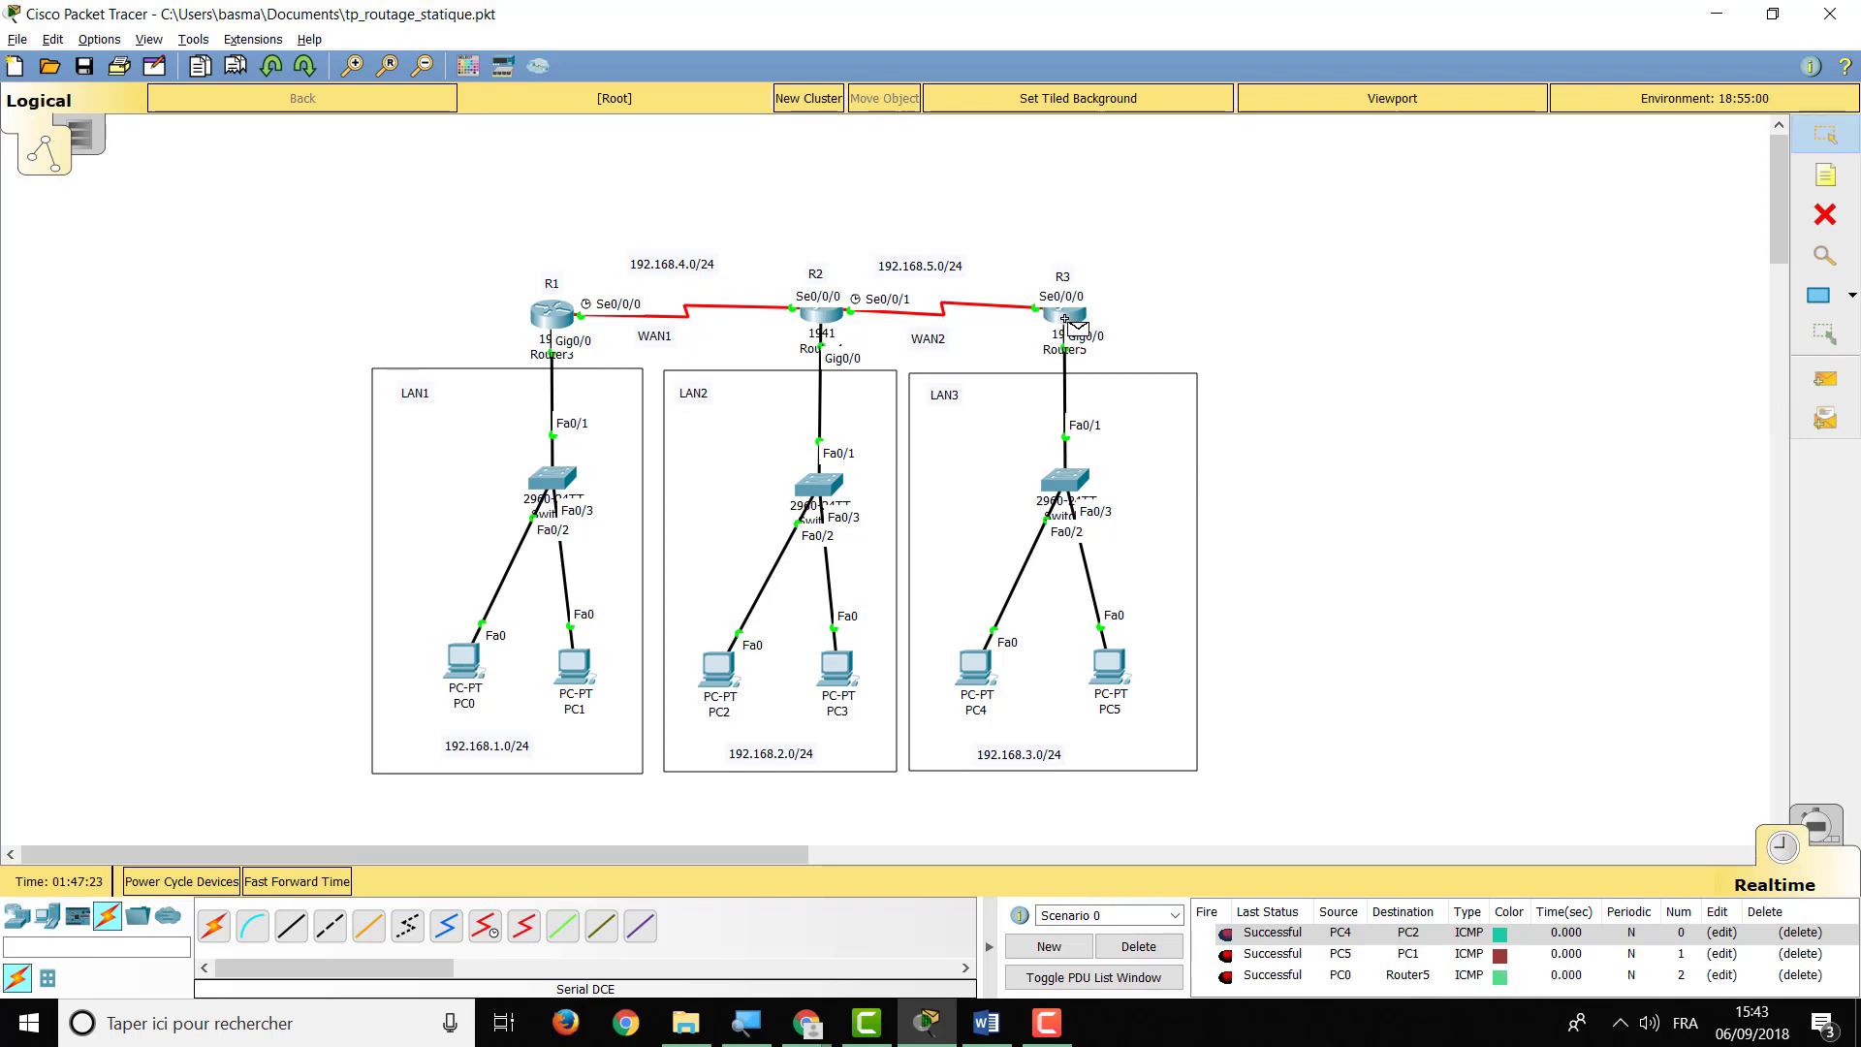
pyautogui.click(1122, 958)
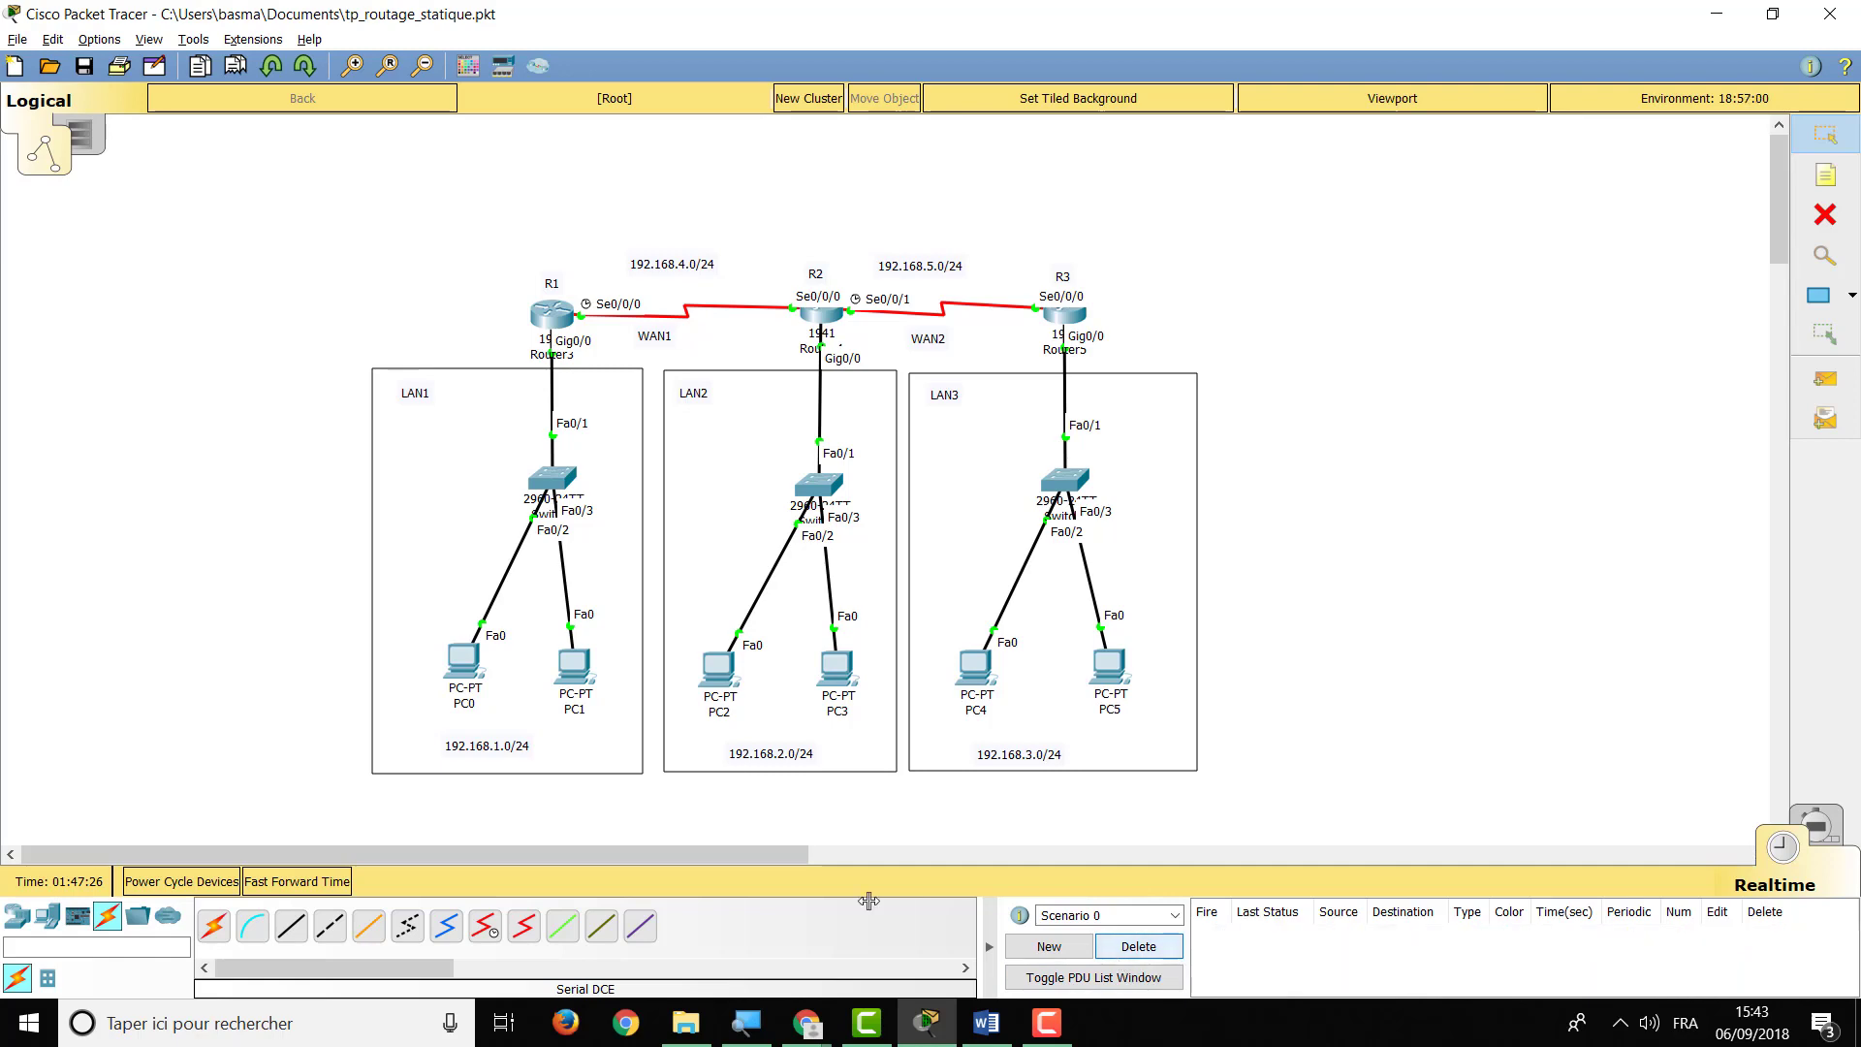
# Ping 192.168.5.3 from PC0's command prompt, move the PC0 window off the topology, and interrupt the ping
pyautogui.click(463, 667)
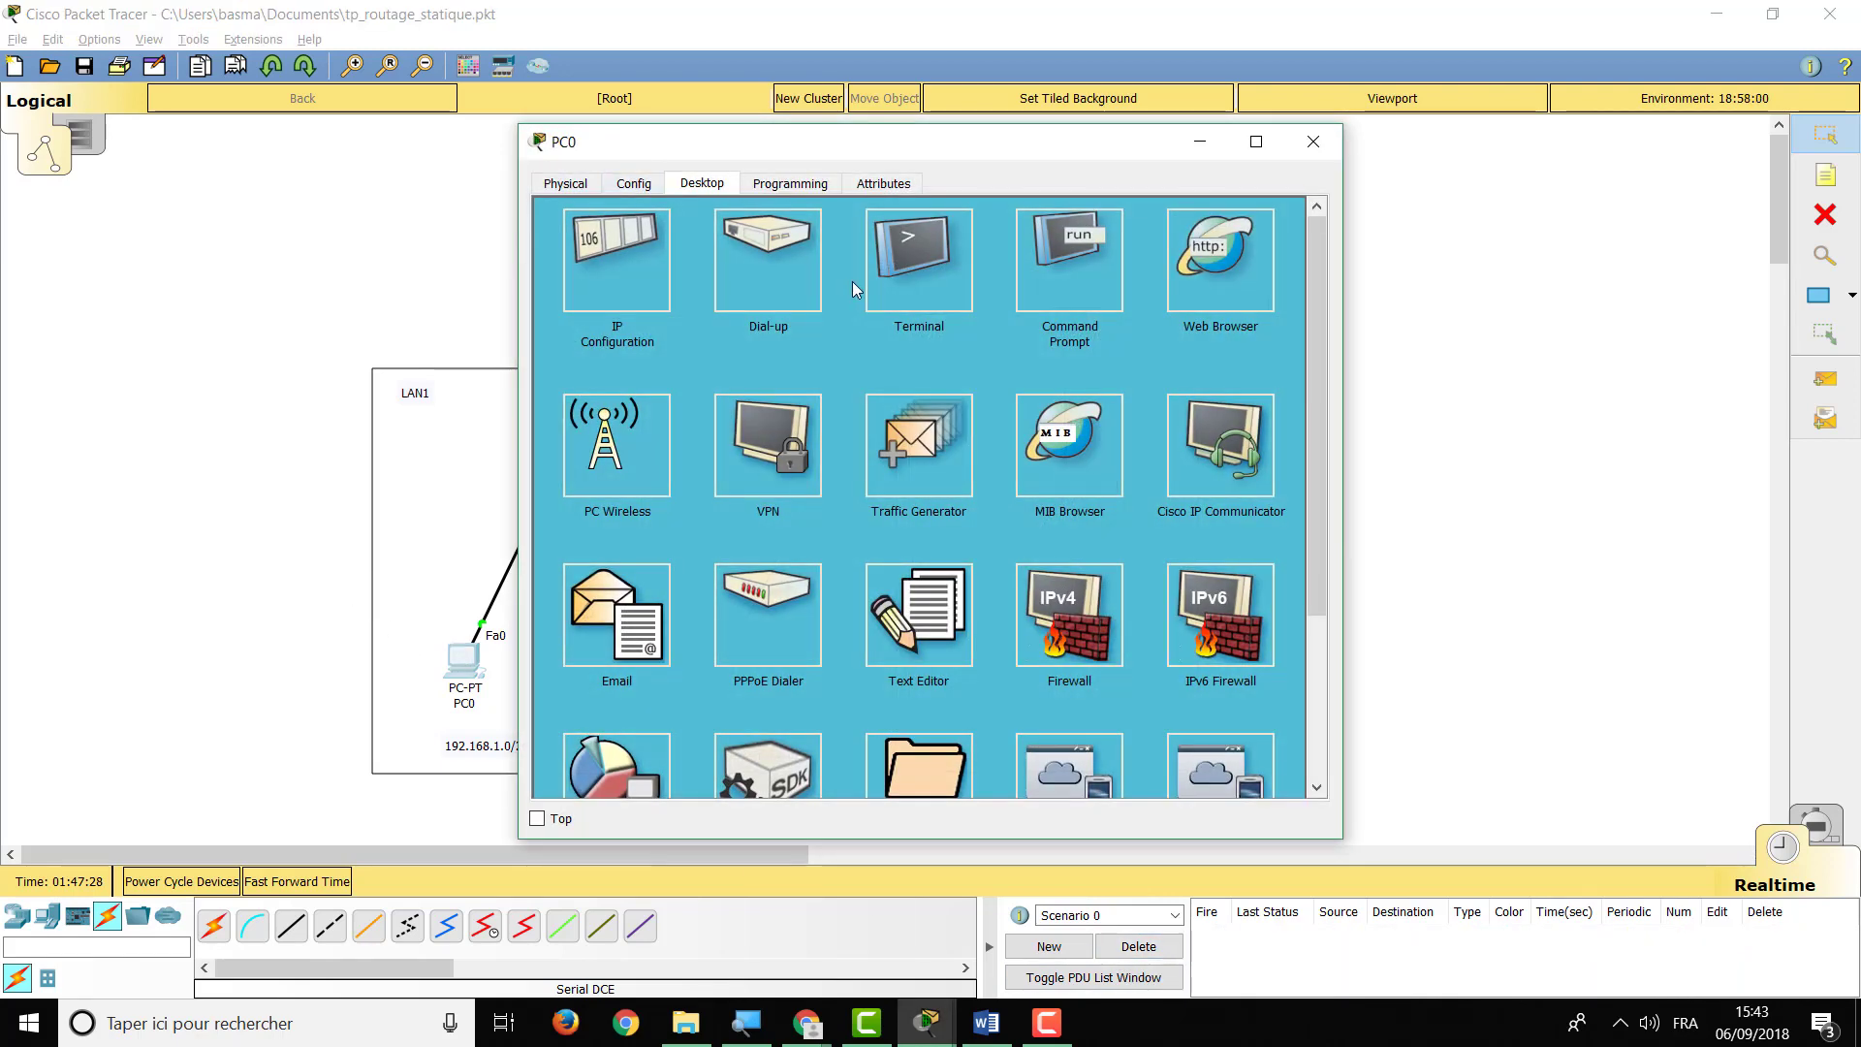
pyautogui.click(1093, 296)
pyautogui.write('ping 192.168.5.3')
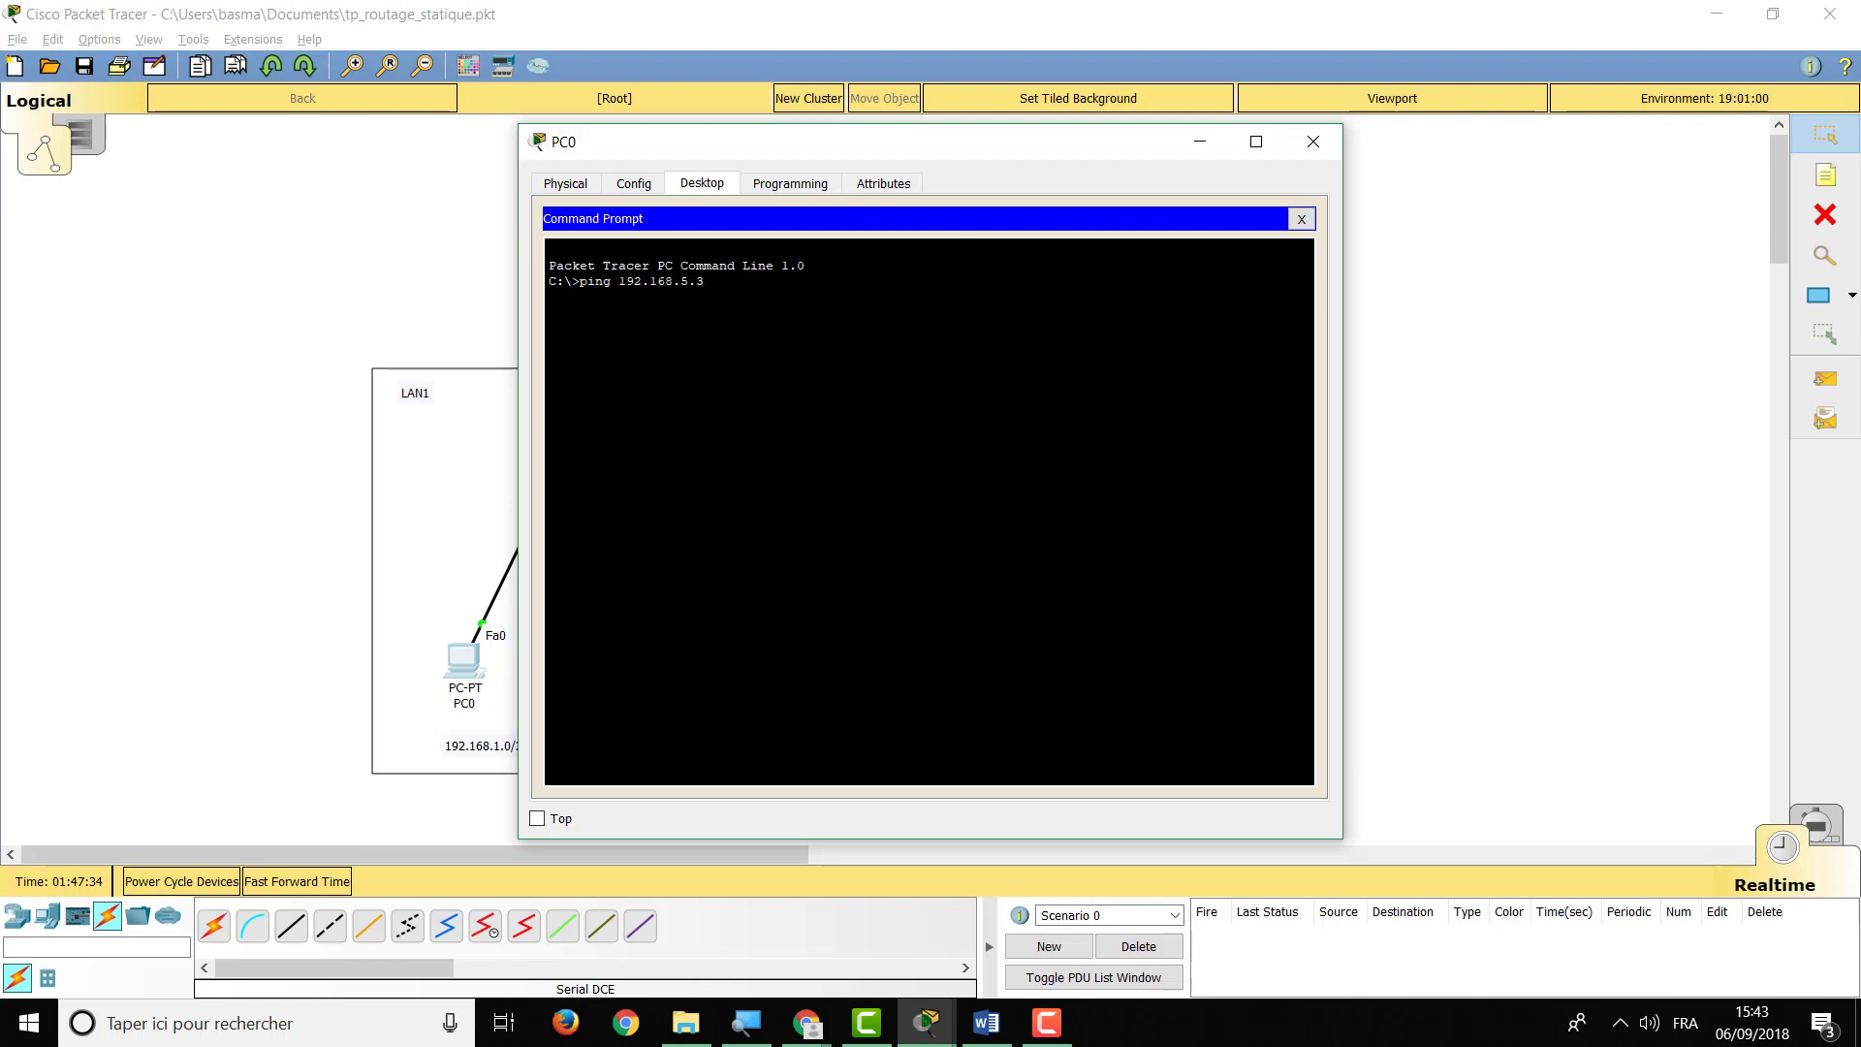
pyautogui.press('Return')
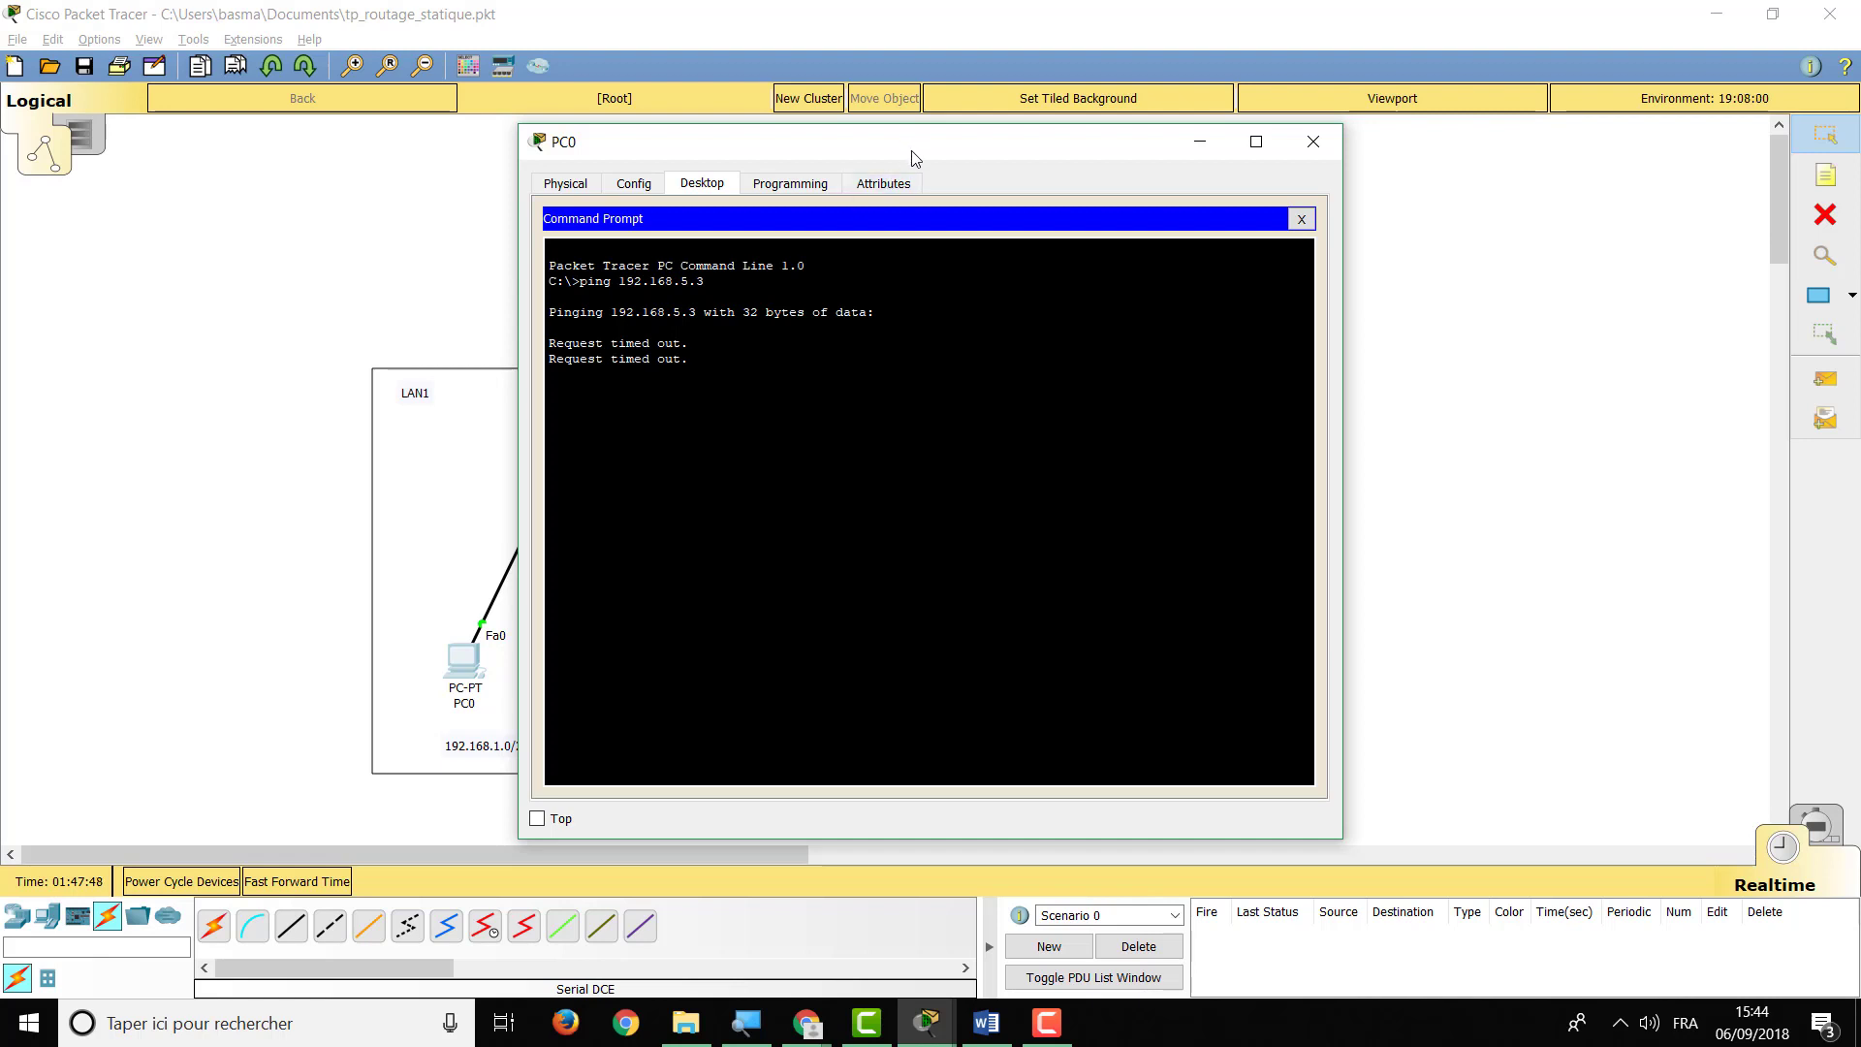
pyautogui.moveTo(911, 158); pyautogui.dragTo(1296, 181)
pyautogui.hotkey('ctrl', 'c')
# Ping 192.168.3.3 in LAN3 from PC0's command prompt
pyautogui.press('Up')
pyautogui.press('BackSpace')
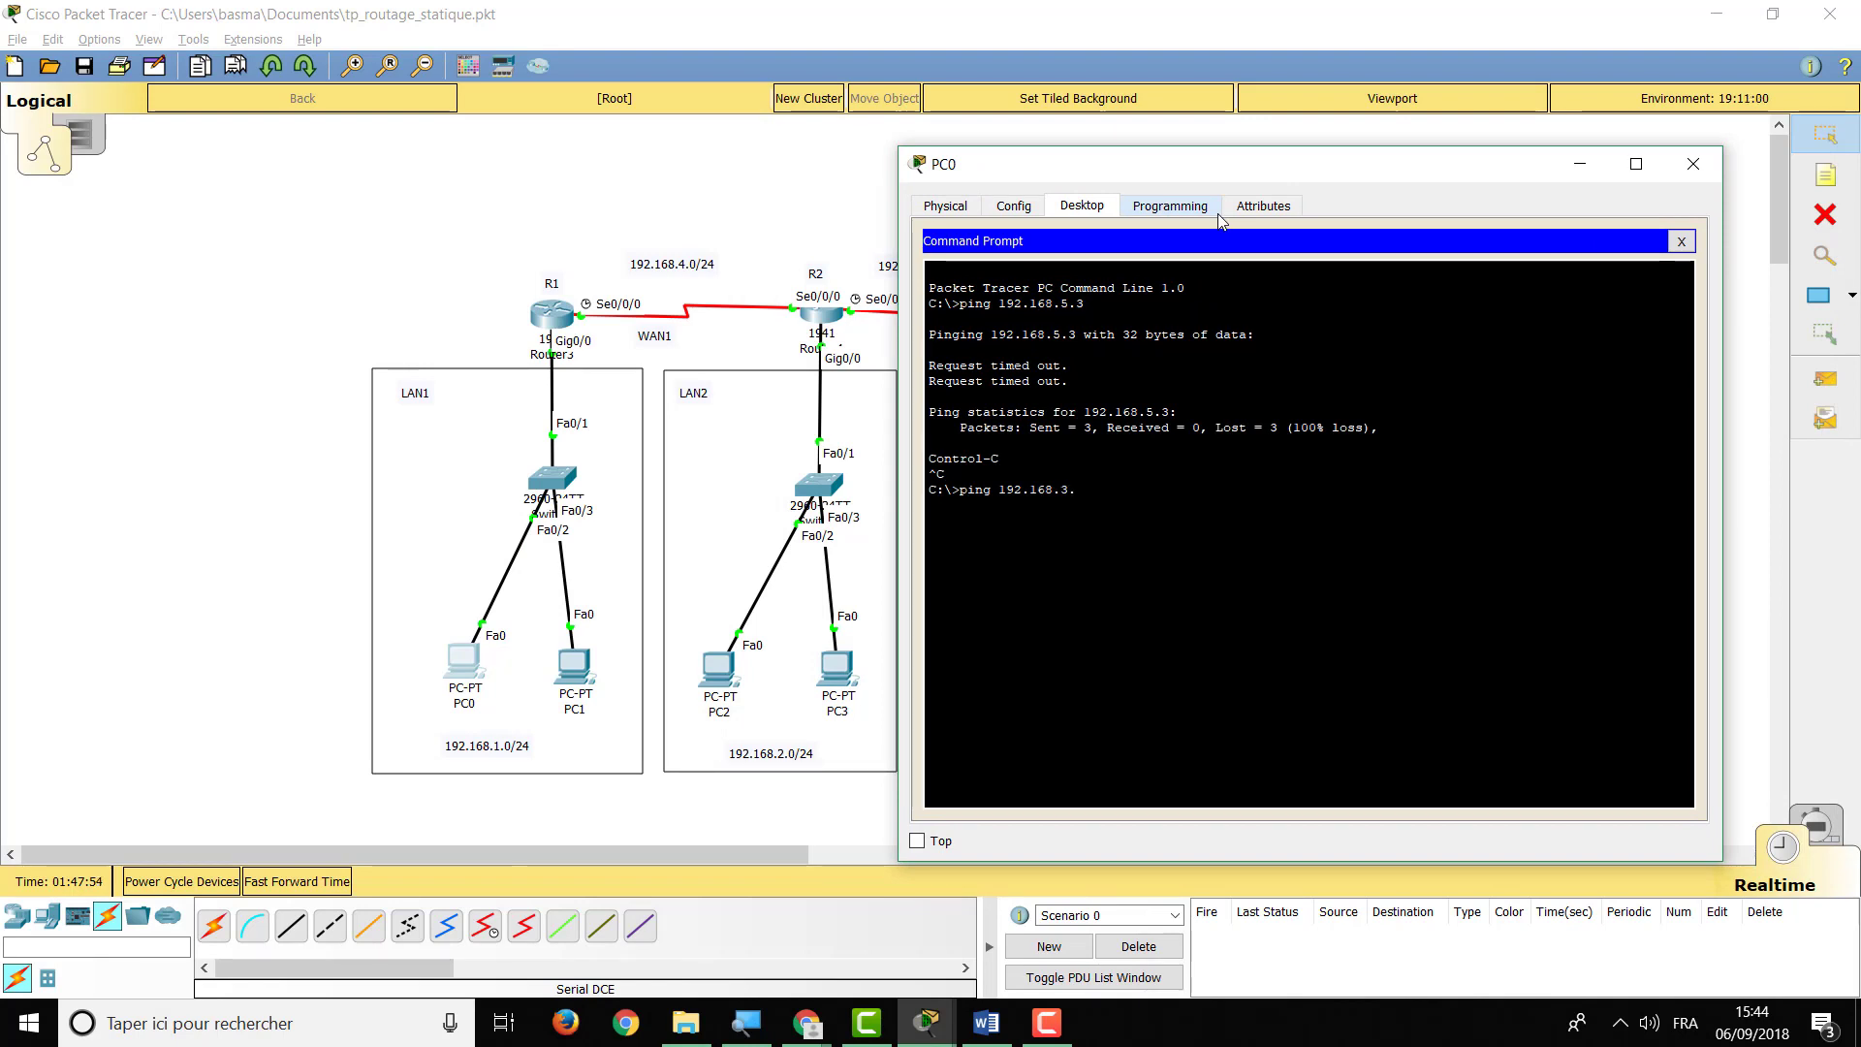
pyautogui.write('3.3')
pyautogui.press('Return')
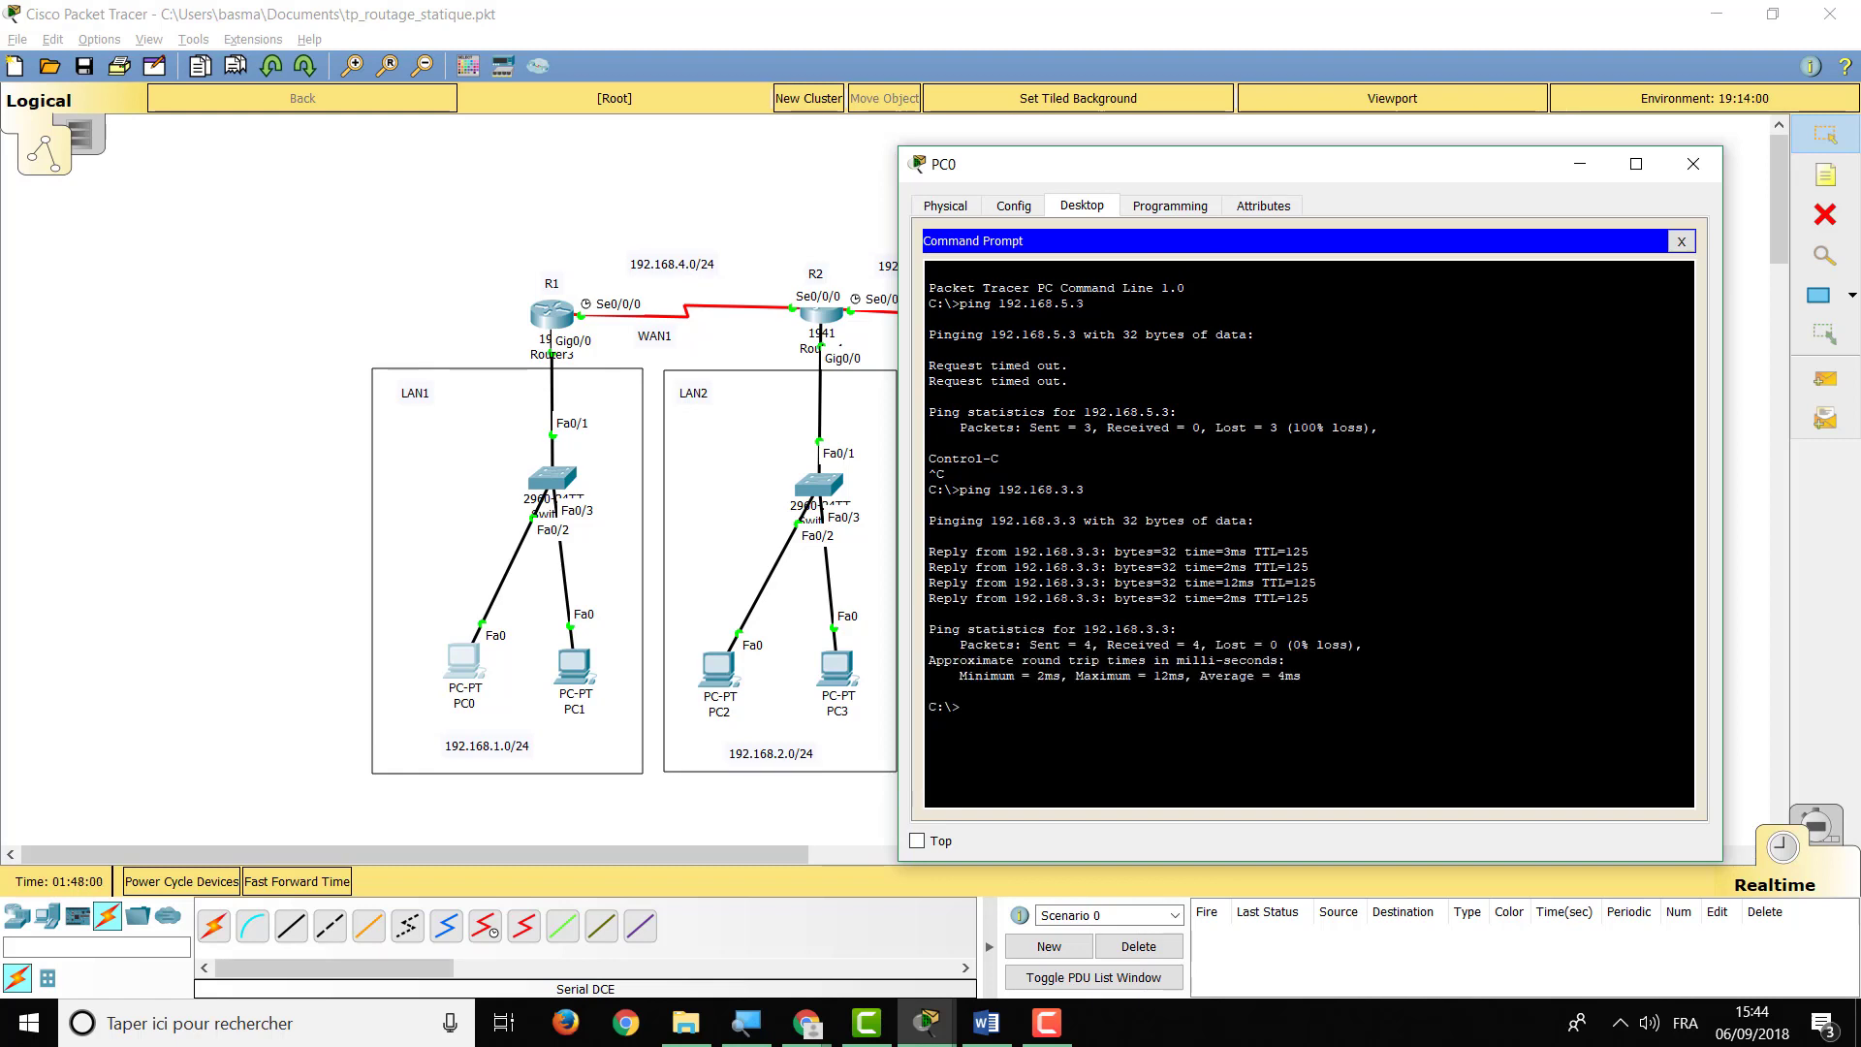
# Ping R2's WAN2 address 192.168.5.1 from PC0 and close the PC0 window
pyautogui.write('ping 192.168.5.1')
pyautogui.press('Return')
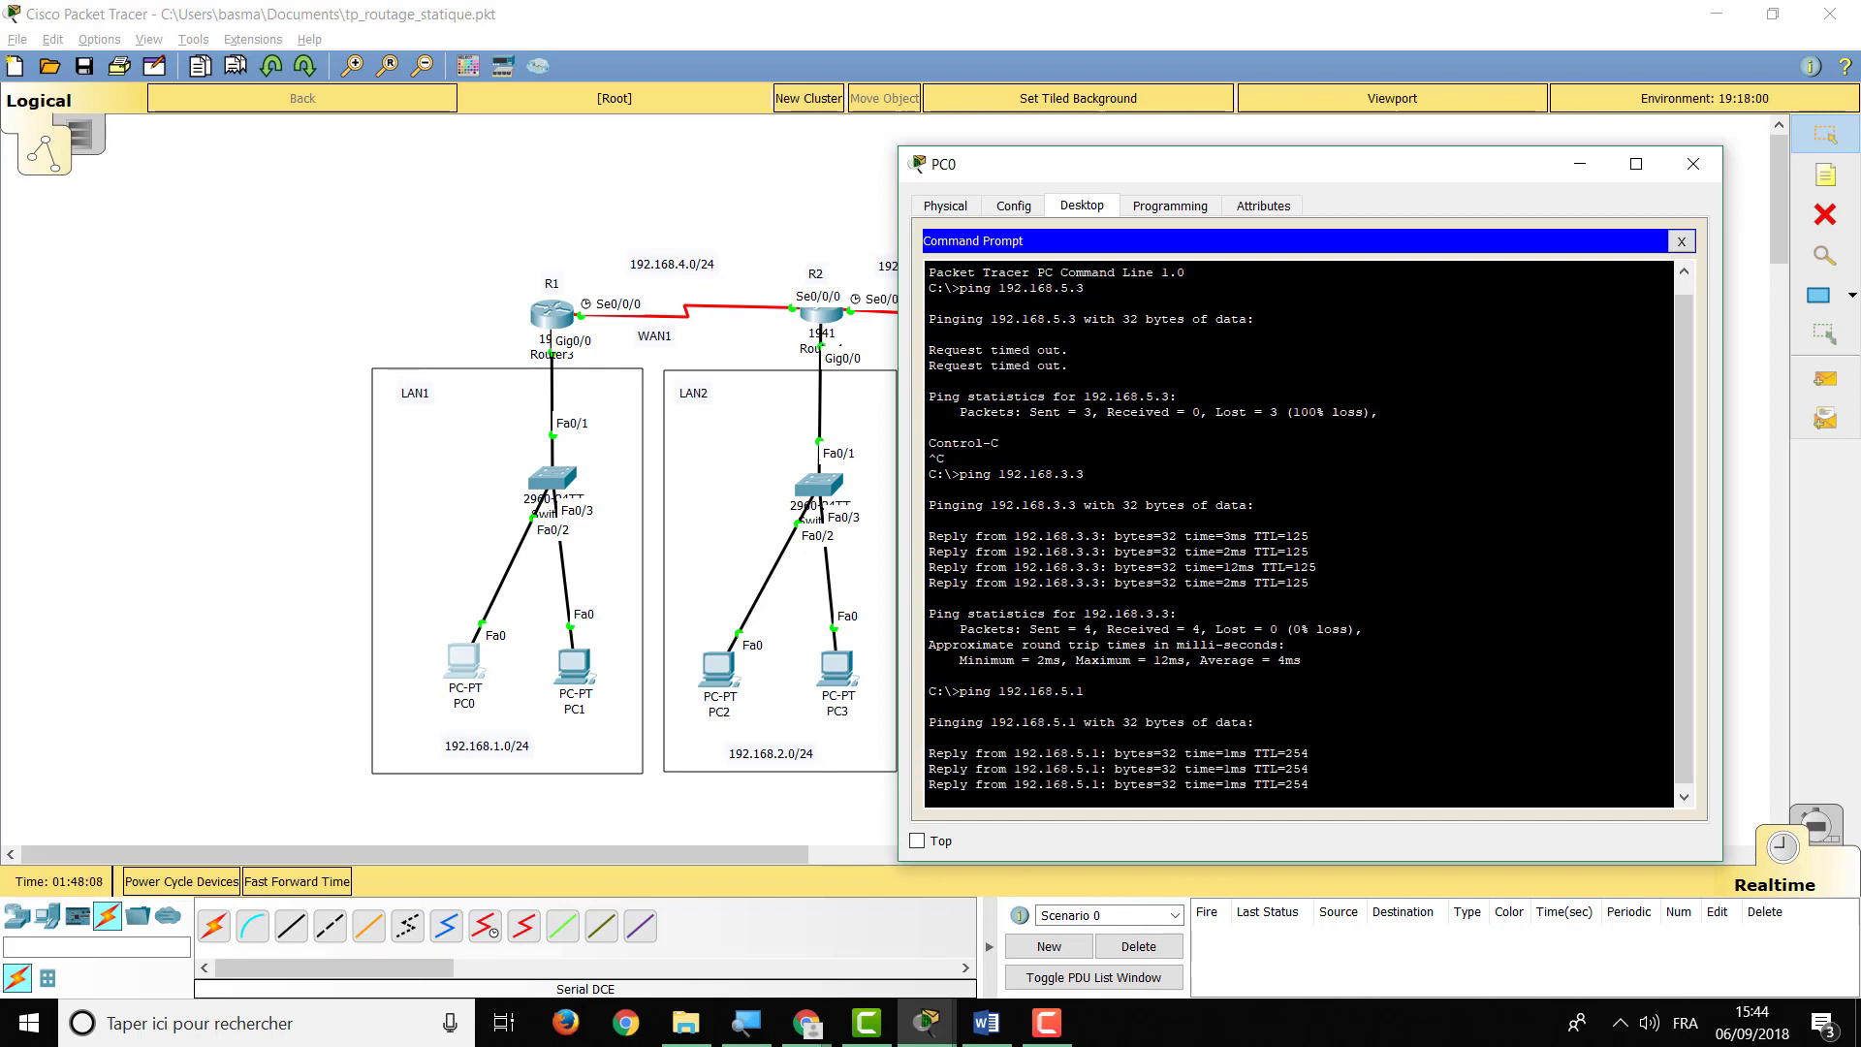
pyautogui.click(1693, 163)
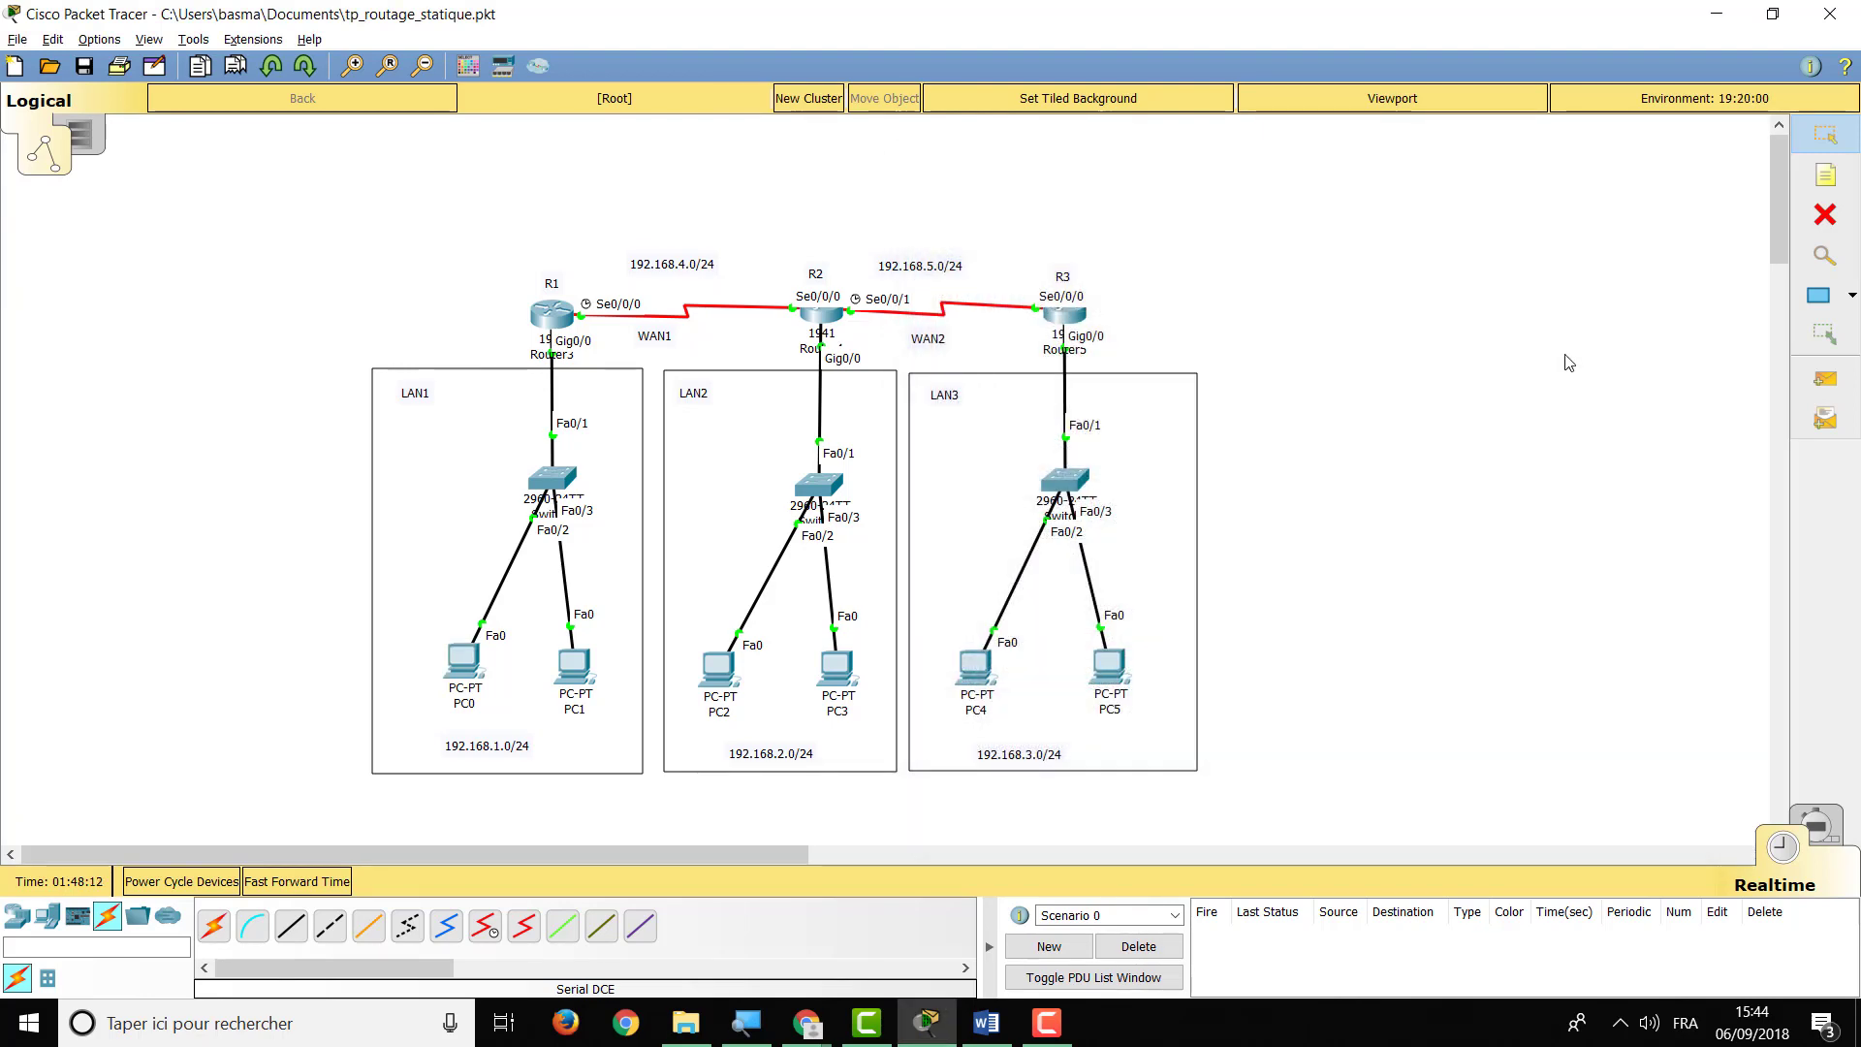
pyautogui.click(1049, 1025)
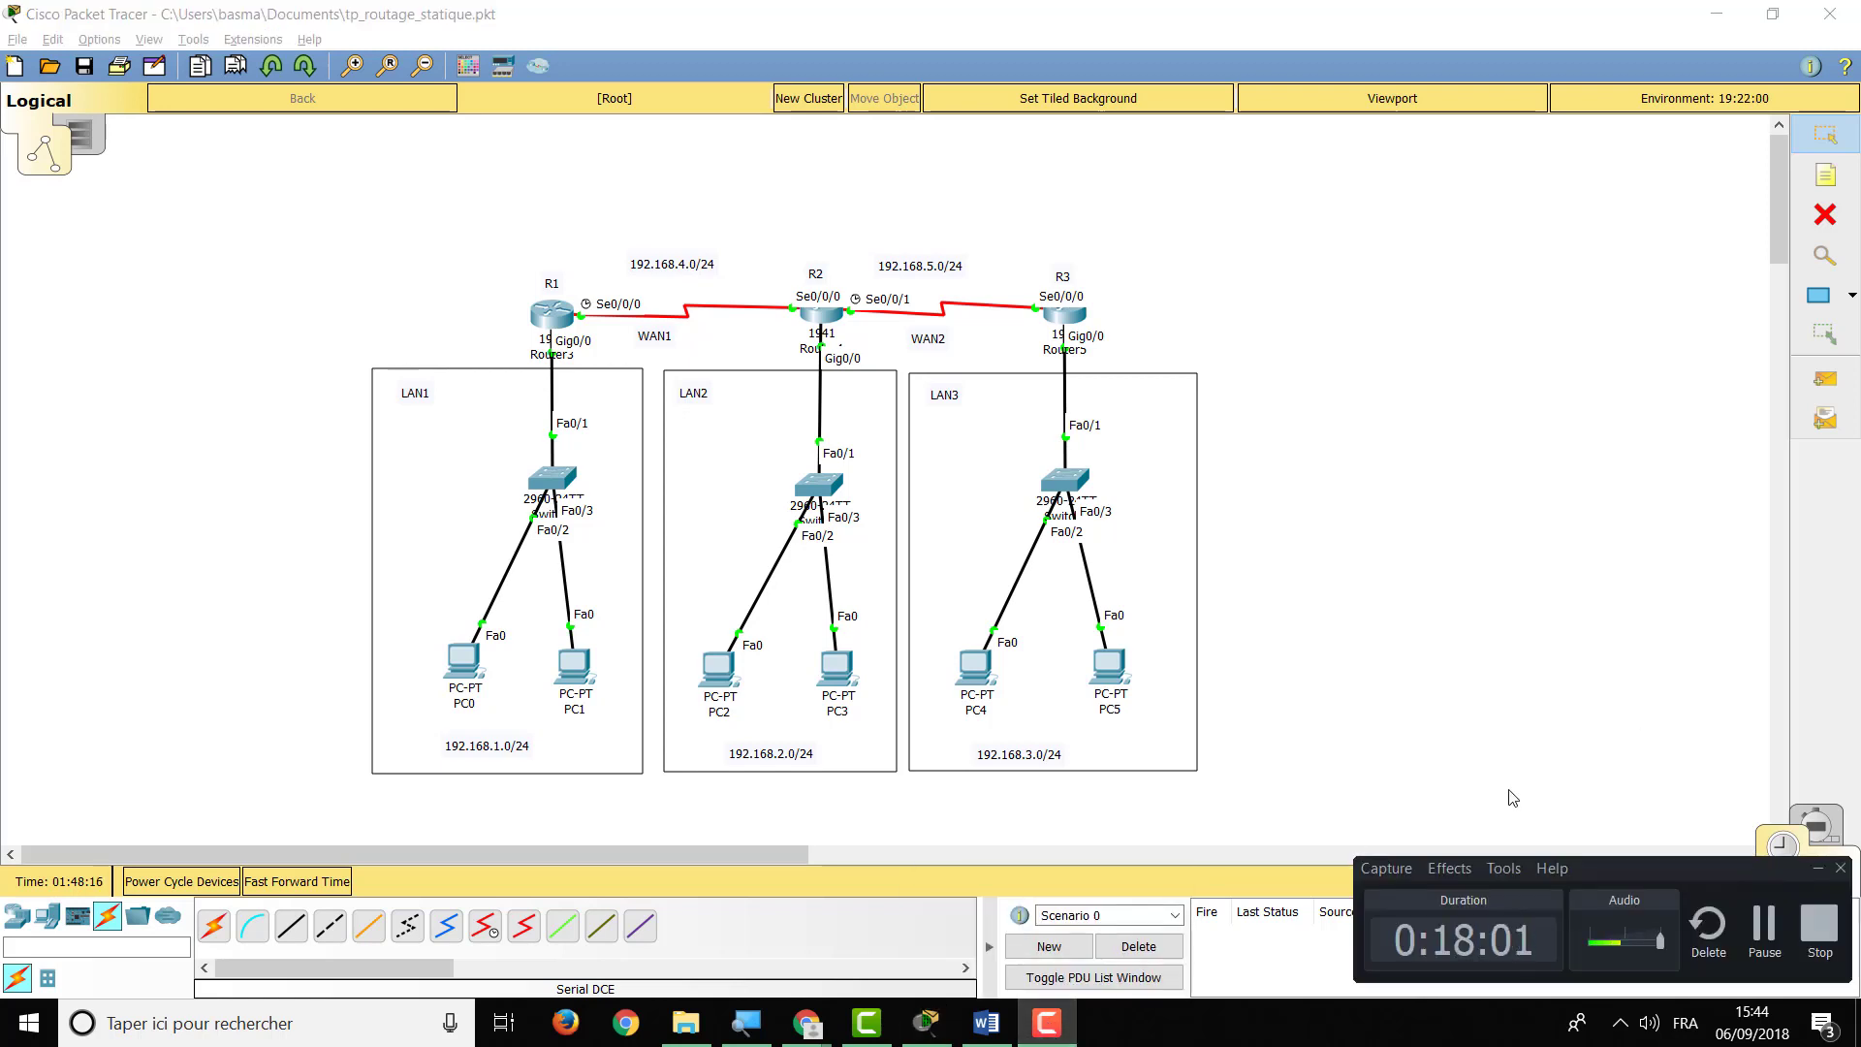